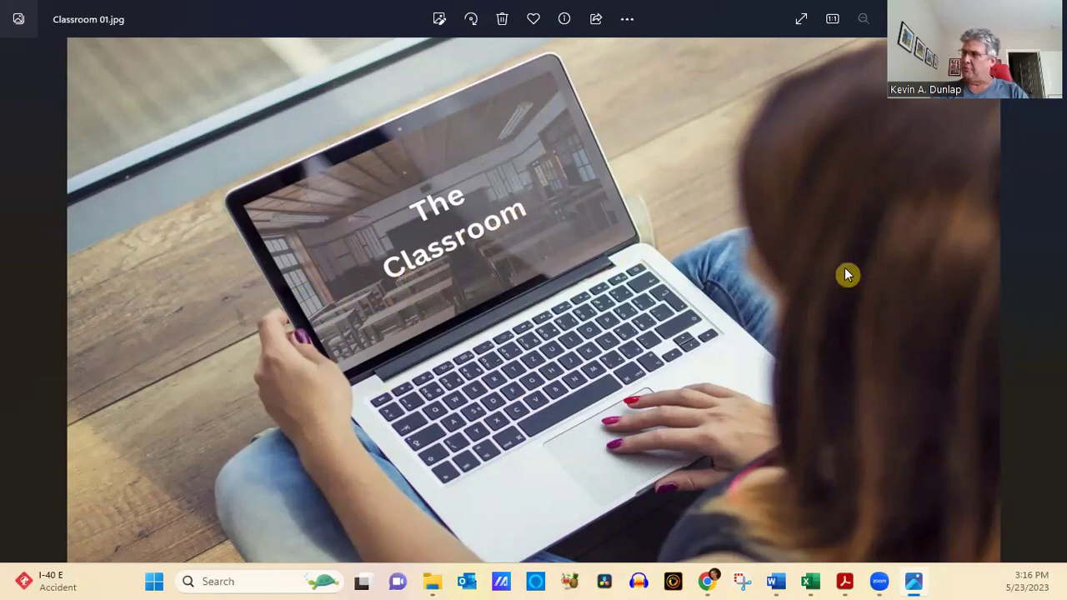
- Look through the sample images, from the classroom laptop mockups to the client life cycle infographic and the academy banner
{"action": "left_click", "coordinate": [1052, 302]}
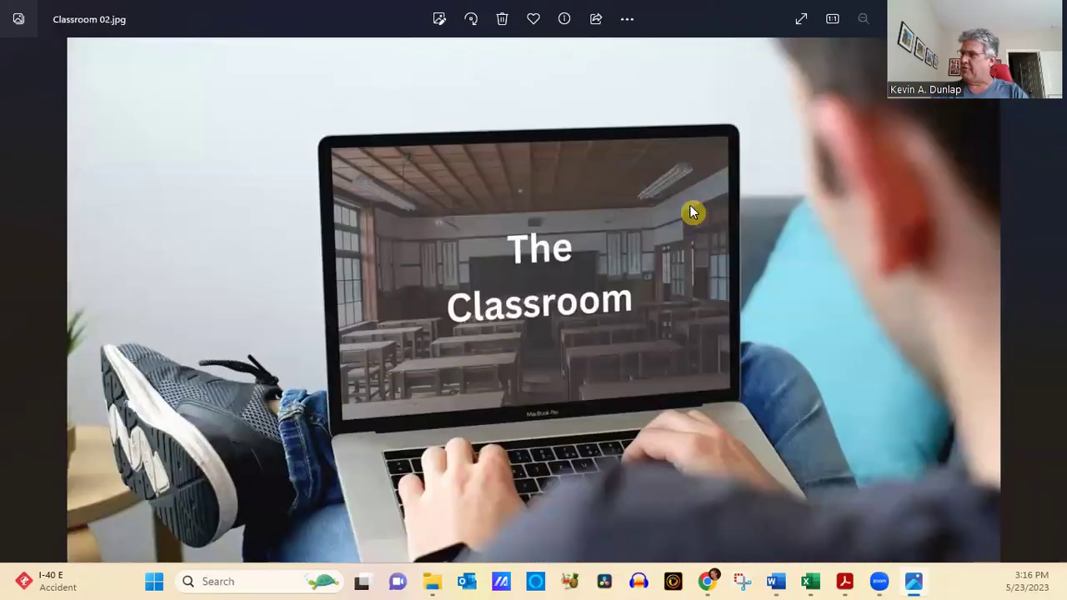
{"action": "left_click", "coordinate": [1051, 300]}
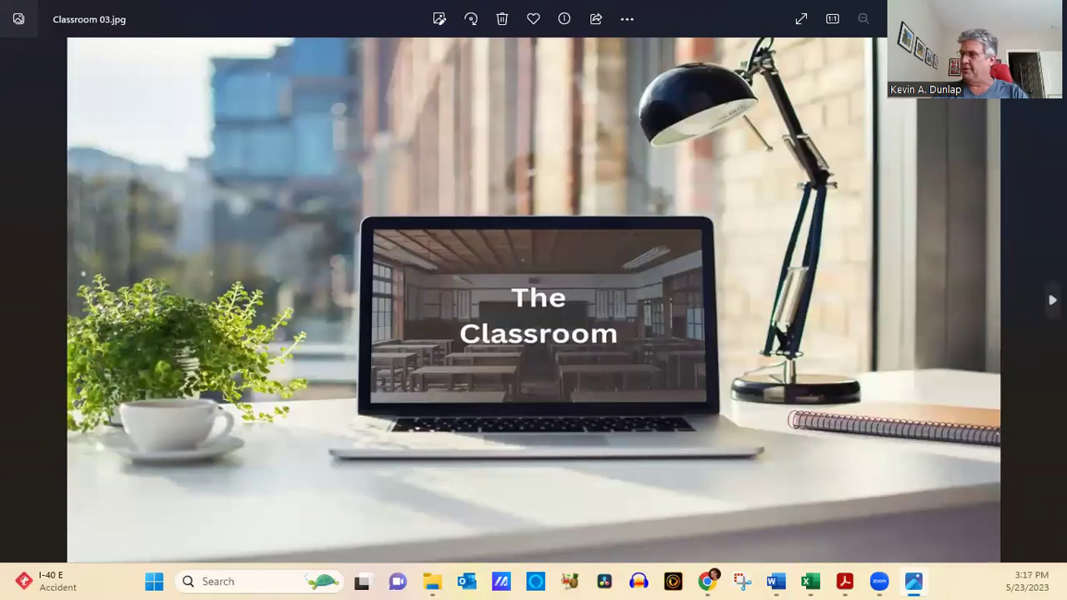
{"action": "left_click", "coordinate": [1052, 300]}
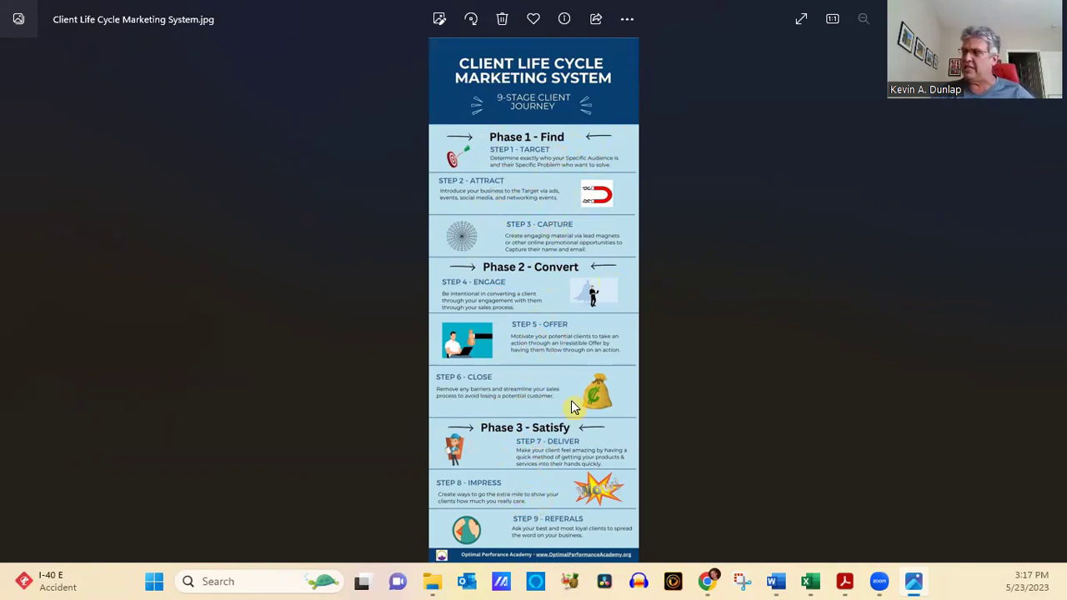
{"action": "left_click", "coordinate": [1051, 302]}
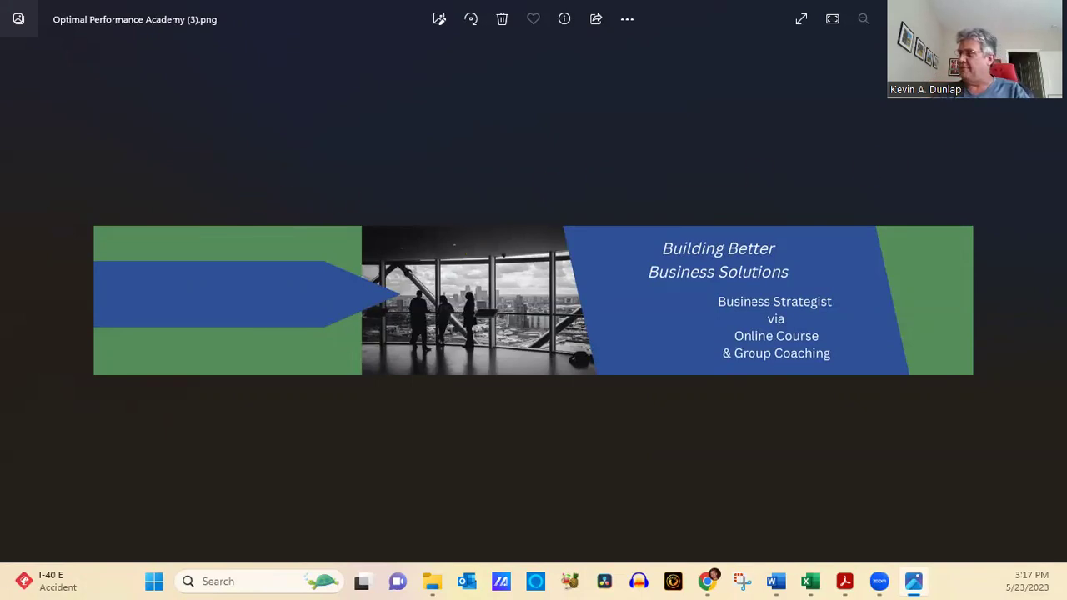
- Switch to Canva in Chrome and open the Main Designs folder from the projects
{"action": "key", "text": "super+d"}
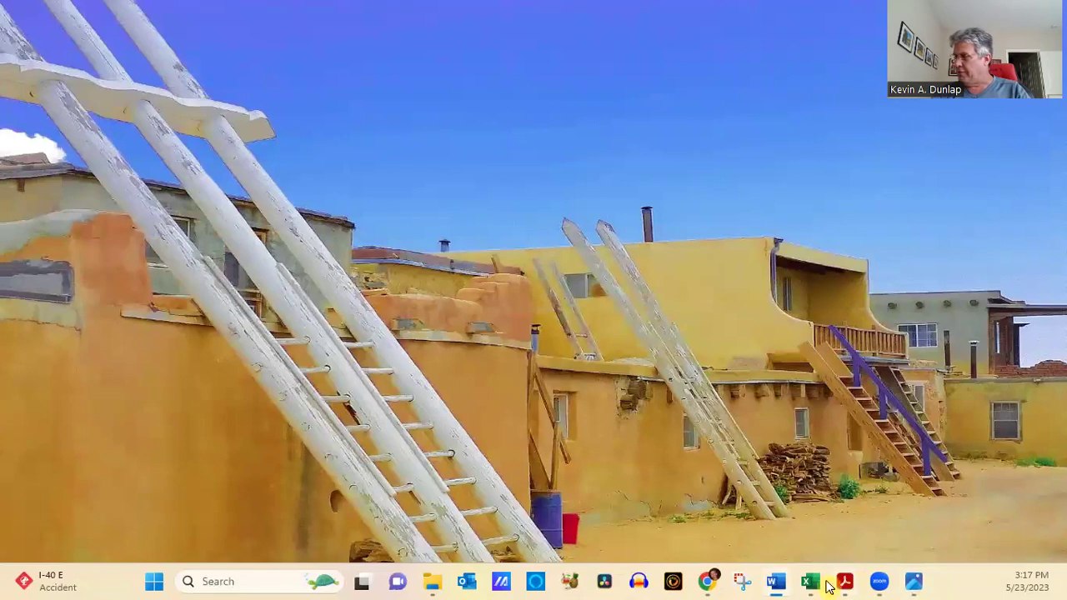
{"action": "left_click", "coordinate": [709, 585]}
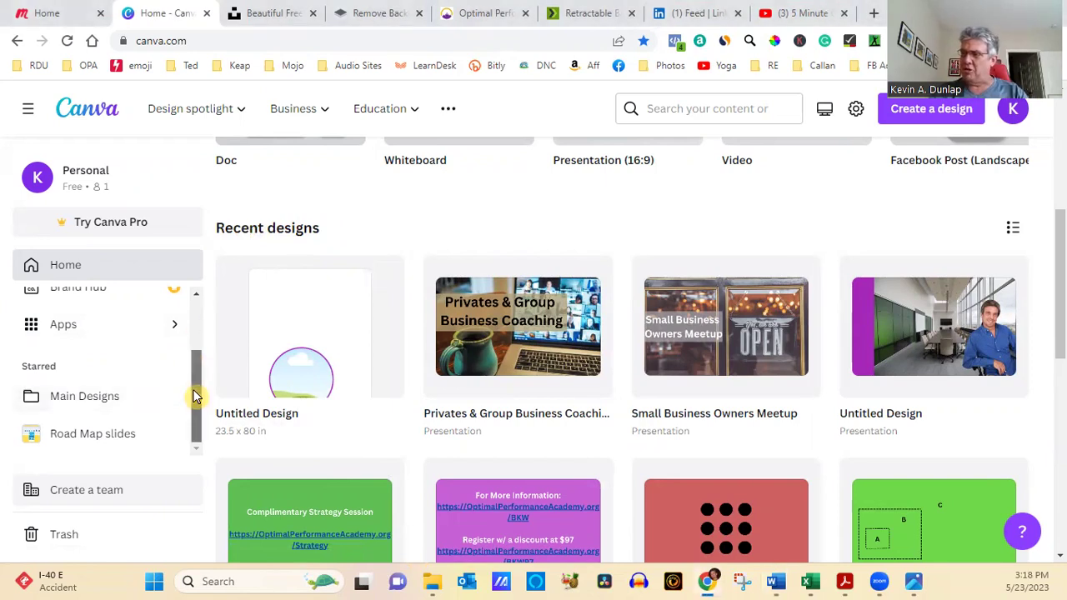
{"action": "left_click_drag", "start_coordinate": [195, 400], "coordinate": [198, 340]}
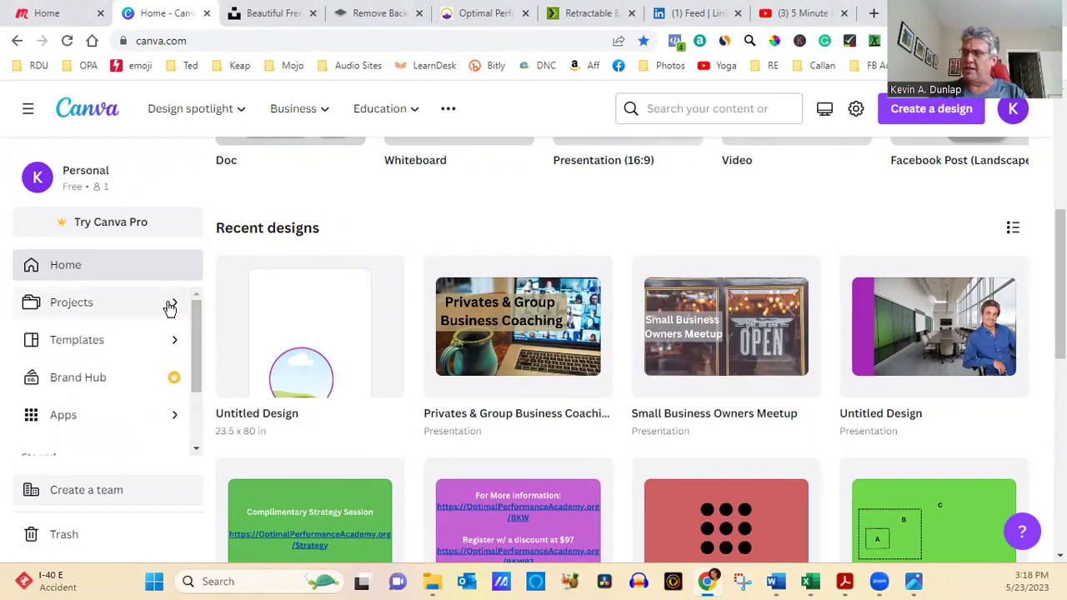
{"action": "left_click", "coordinate": [169, 309]}
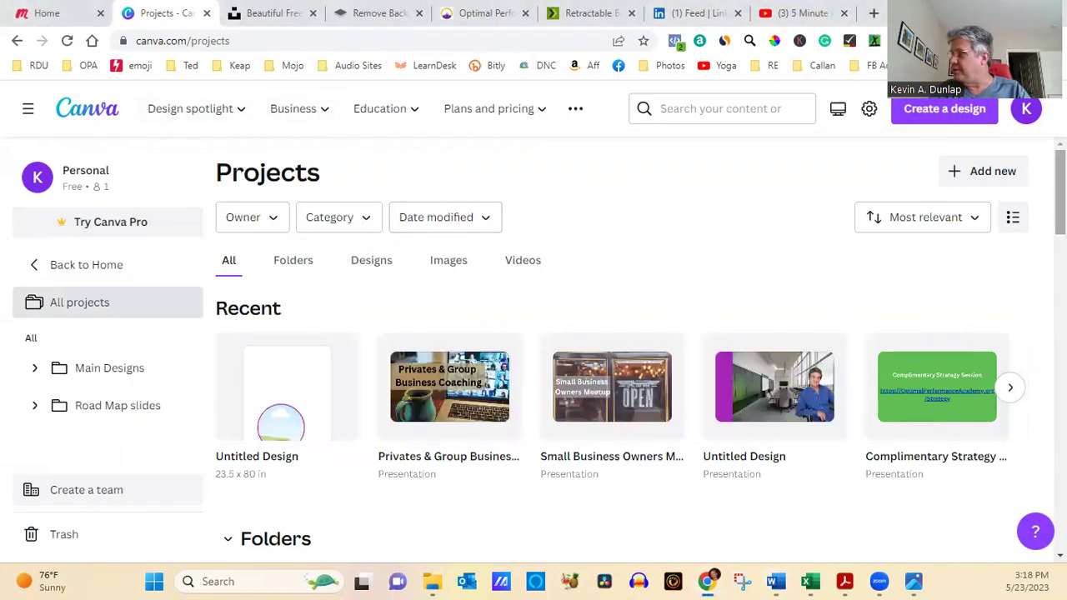
{"action": "scroll", "coordinate": [640, 337], "scroll_direction": "down", "scroll_amount": 2}
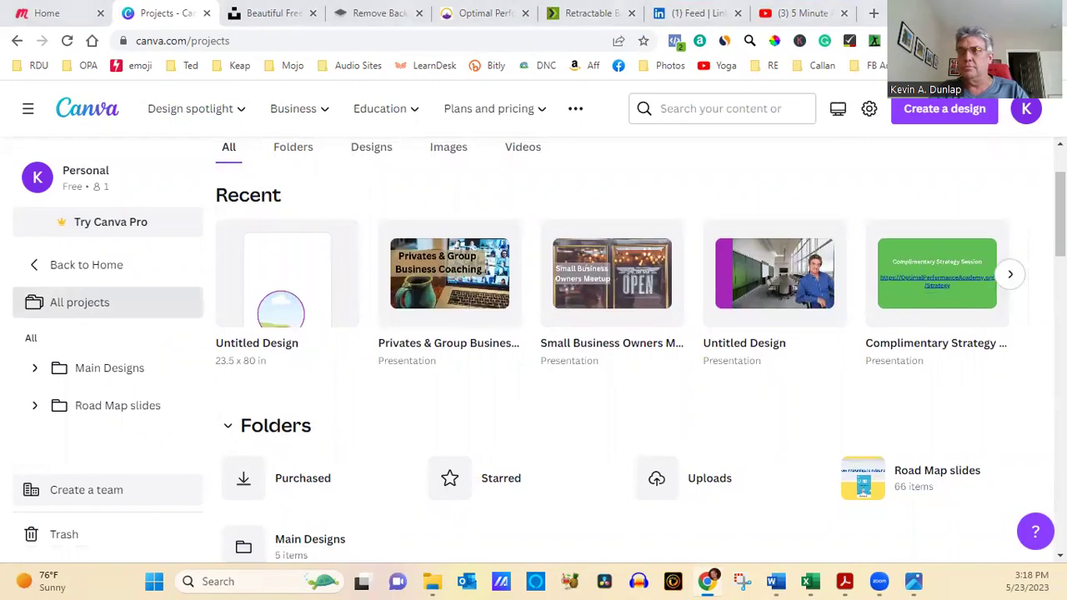
{"action": "left_click", "coordinate": [95, 376]}
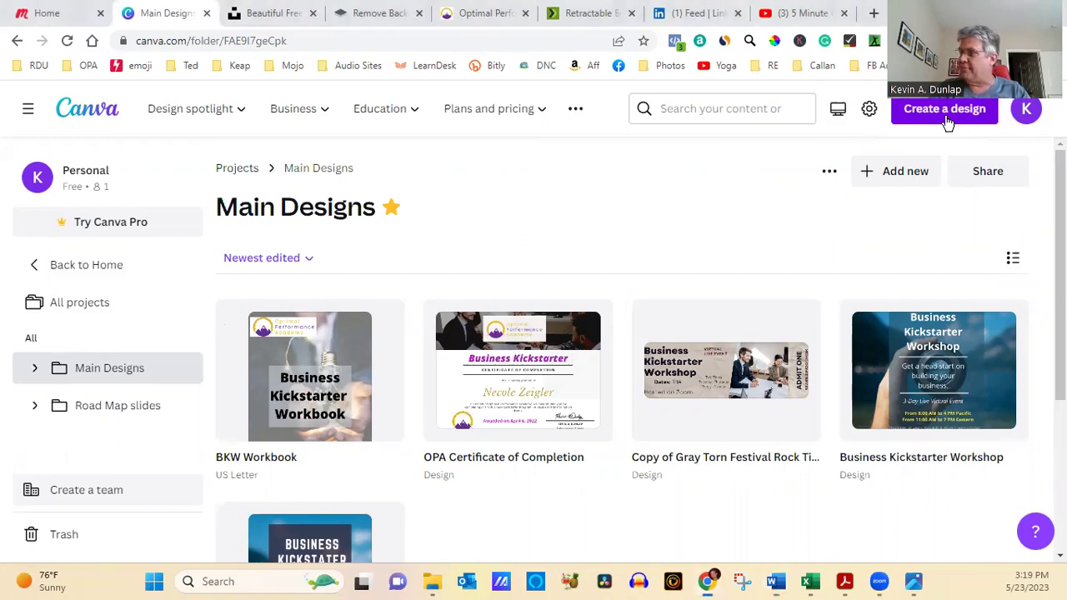
- Search the new-design types for "flyer" and close the list without creating a design
{"action": "left_click", "coordinate": [947, 120]}
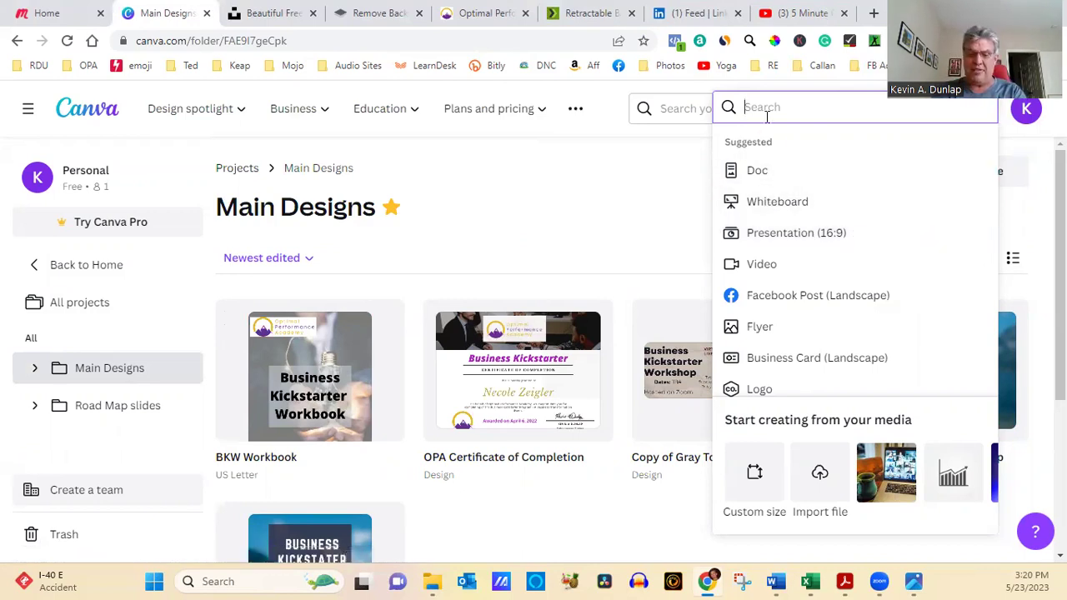
{"action": "type", "text": "flyer"}
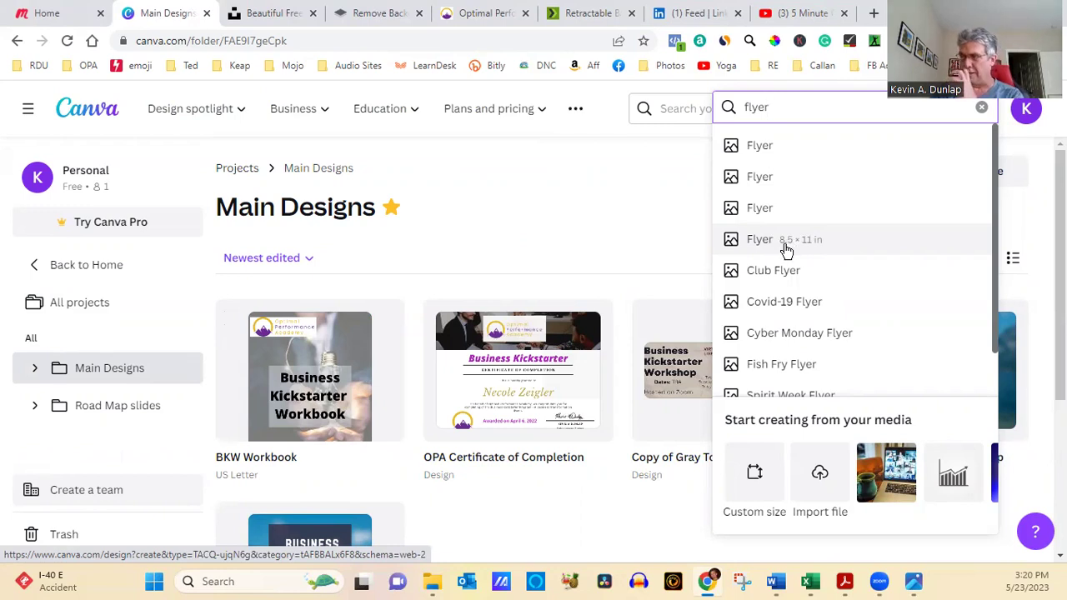
{"action": "left_click", "coordinate": [982, 106]}
{"action": "left_click", "coordinate": [633, 205]}
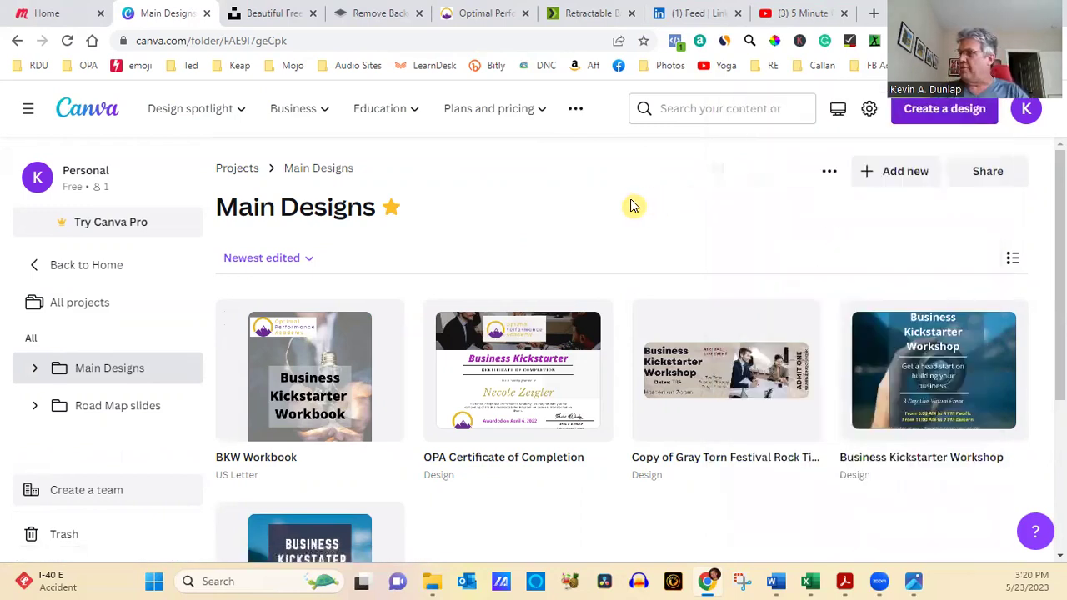
- Check the retractable banner's print size on the NextDayFlyers page and return to Canva's new-design options
{"action": "left_click", "coordinate": [937, 116]}
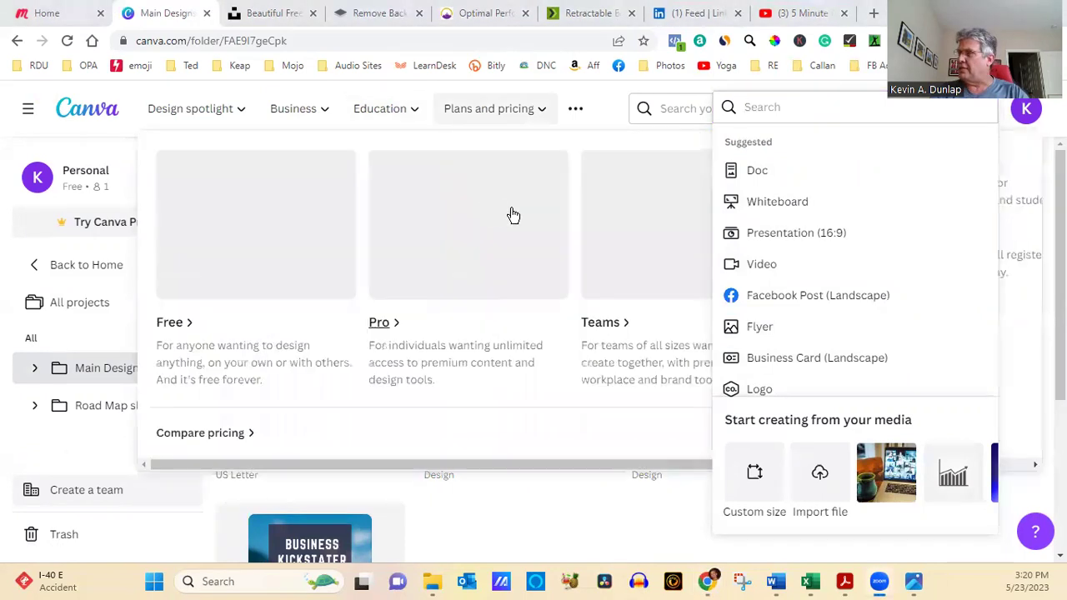
{"action": "left_click", "coordinate": [588, 16]}
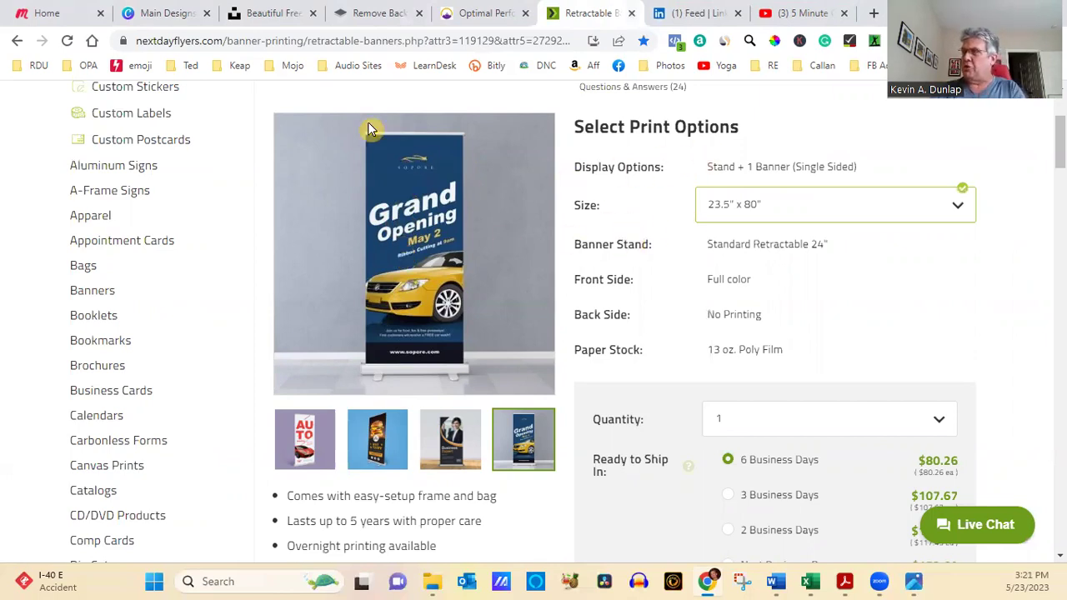
{"action": "scroll", "coordinate": [370, 129], "scroll_direction": "up", "scroll_amount": 3}
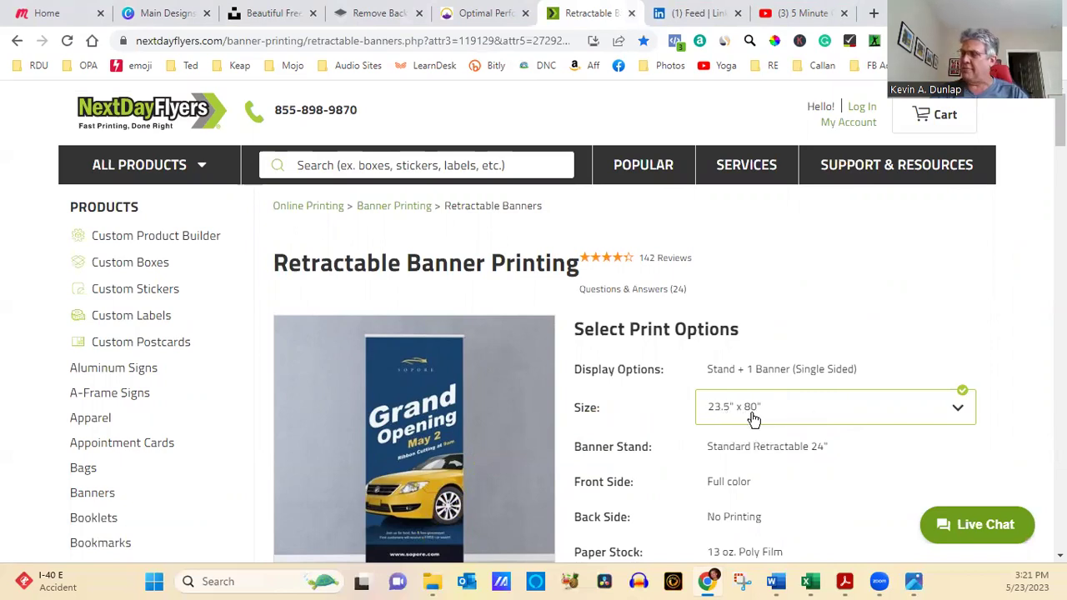
{"action": "left_click", "coordinate": [171, 15]}
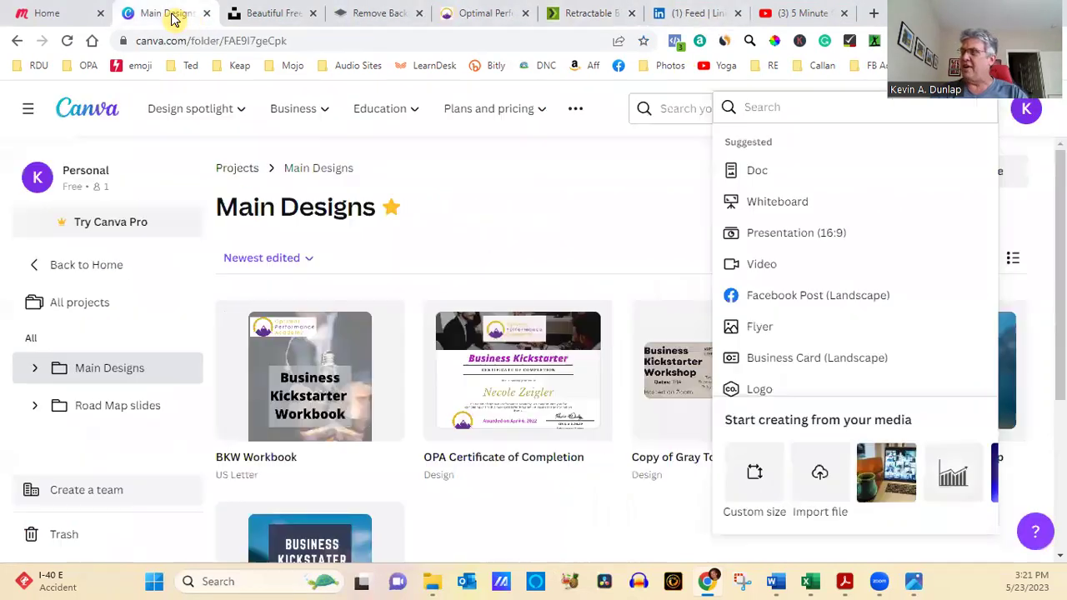
- Create a custom-size design 23.5 inches wide and 80 inches high
{"action": "left_click", "coordinate": [756, 473]}
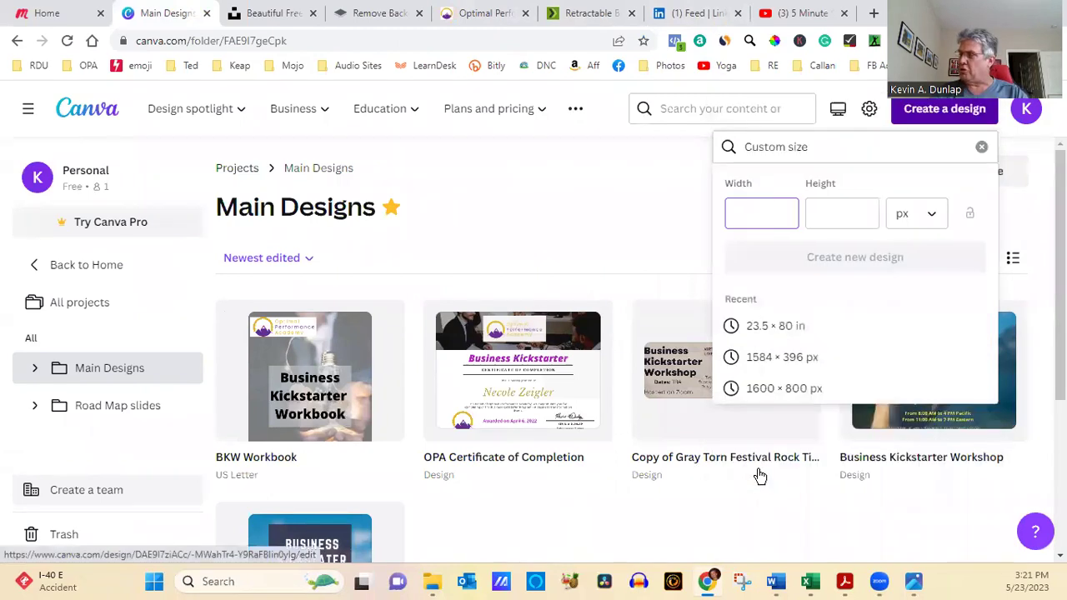
{"action": "left_click", "coordinate": [940, 215]}
{"action": "left_click", "coordinate": [914, 289]}
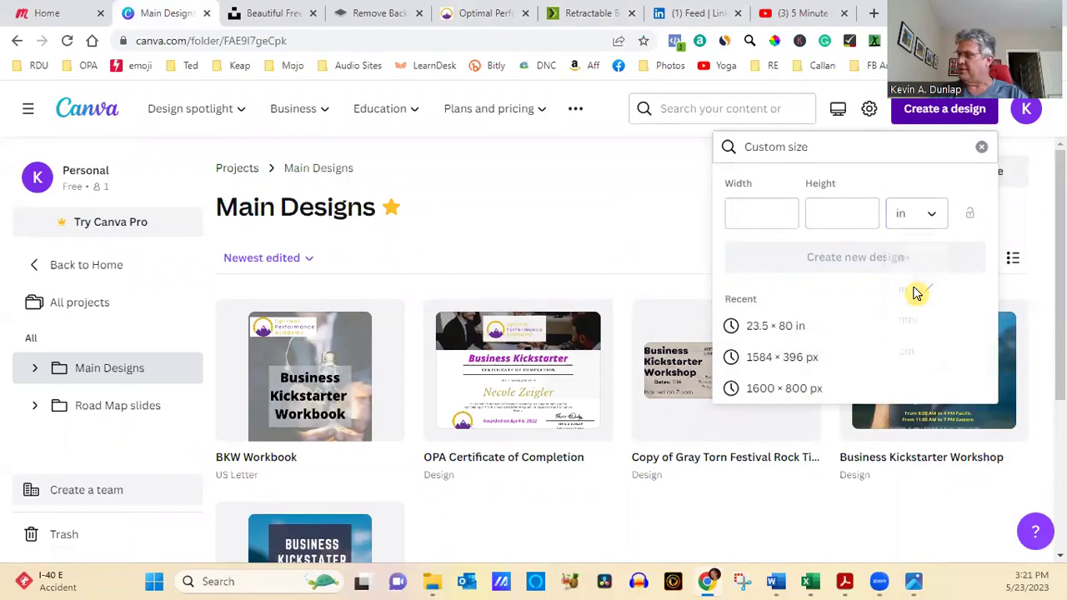
{"action": "left_click", "coordinate": [760, 217]}
{"action": "type", "text": "23.5"}
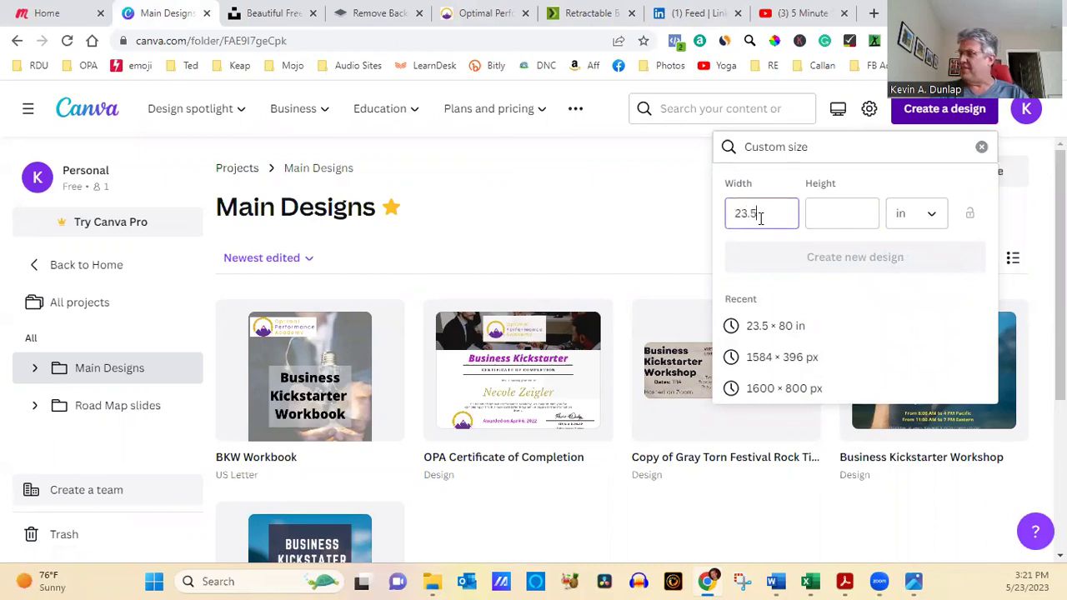
{"action": "left_click", "coordinate": [834, 212]}
{"action": "type", "text": "80"}
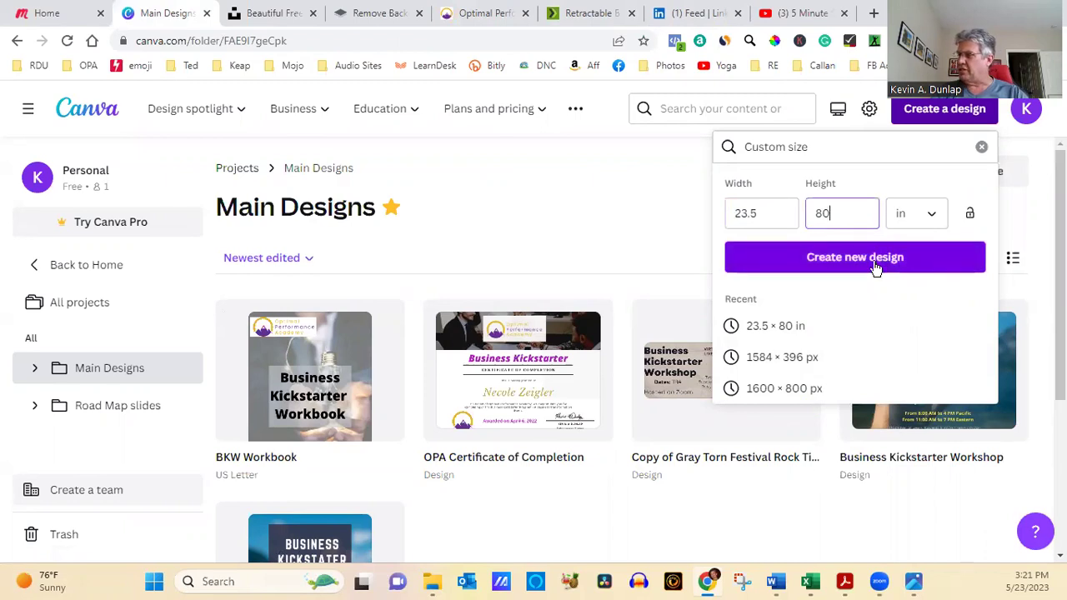
{"action": "left_click", "coordinate": [875, 267]}
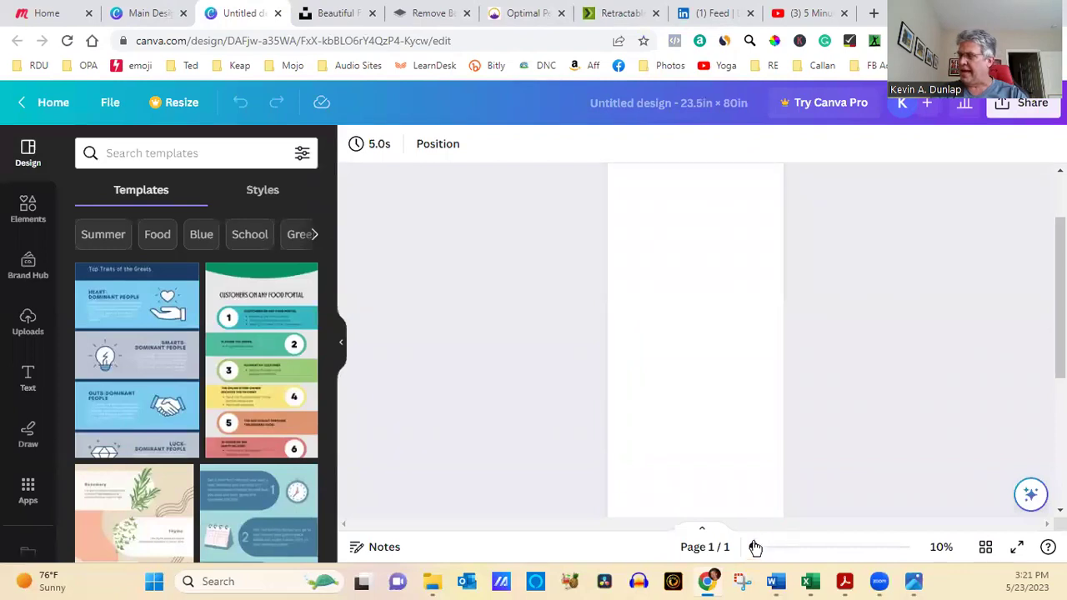
- Close the blank banner design and leave the custom size form
{"action": "mouse_move", "coordinate": [754, 554]}
{"action": "left_mouse_down"}
{"action": "mouse_move", "coordinate": [825, 550]}
{"action": "mouse_move", "coordinate": [751, 556]}
{"action": "mouse_move", "coordinate": [889, 564]}
{"action": "mouse_move", "coordinate": [751, 570]}
{"action": "left_mouse_up"}
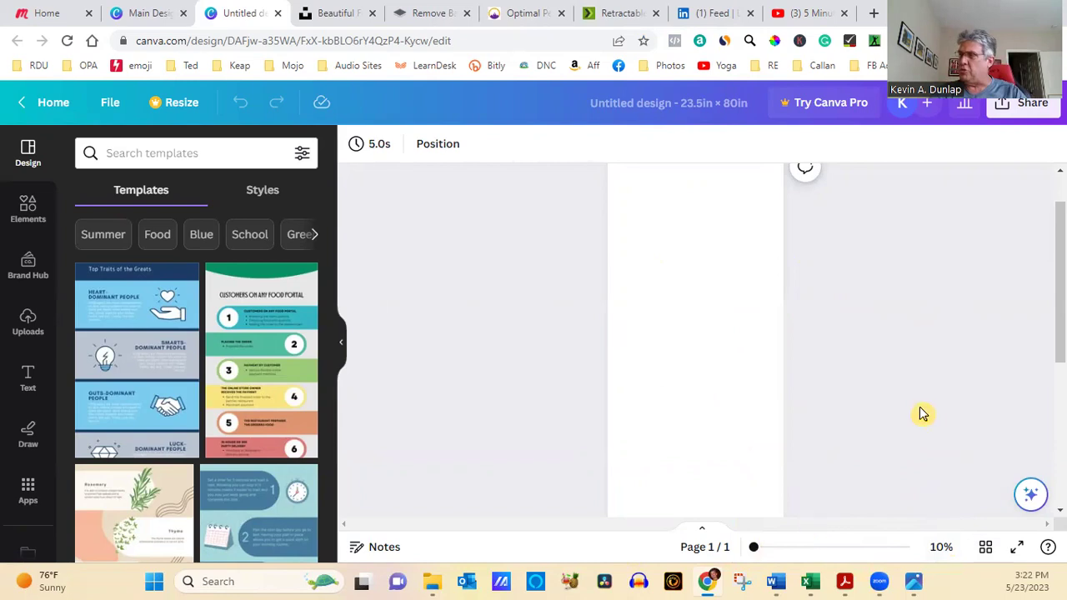
{"action": "left_click", "coordinate": [277, 13]}
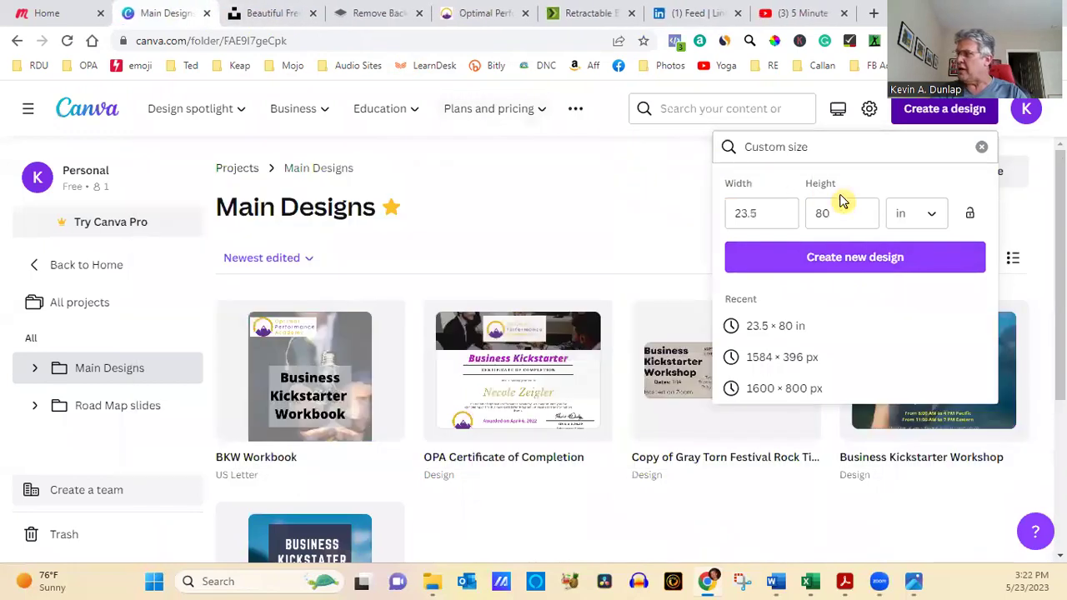
{"action": "left_click", "coordinate": [981, 147]}
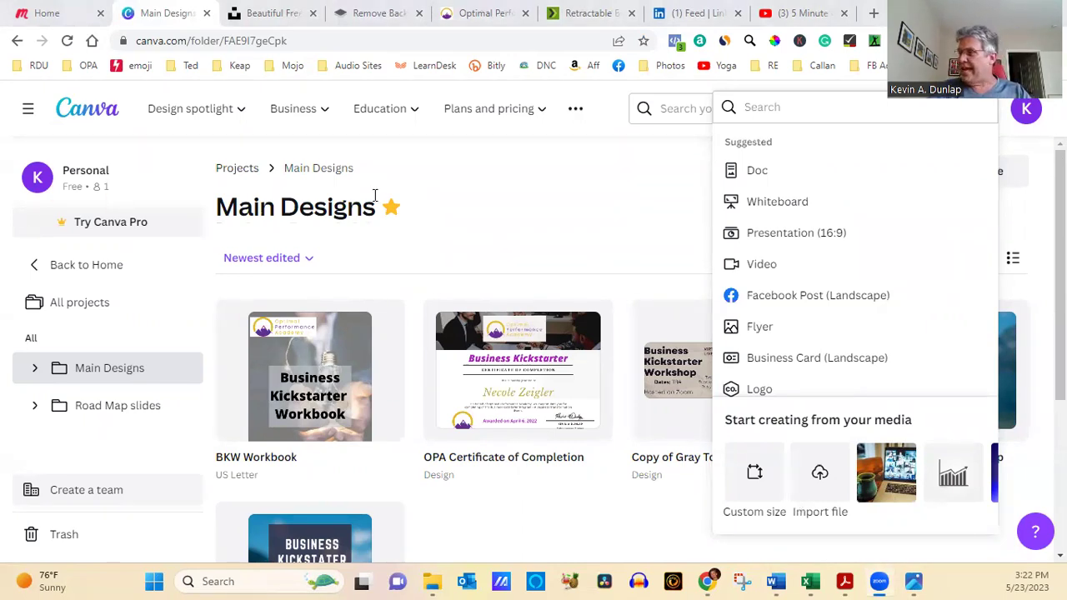
- Create a custom-size design of 1020 × 1020 pixels
{"action": "left_click", "coordinate": [793, 106]}
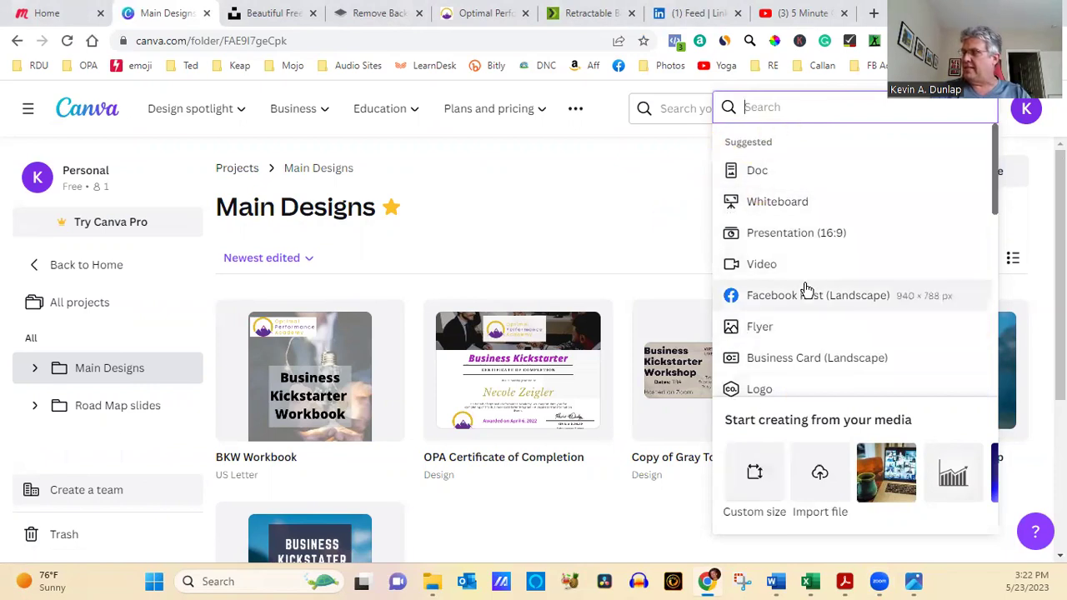
{"action": "left_click", "coordinate": [756, 482]}
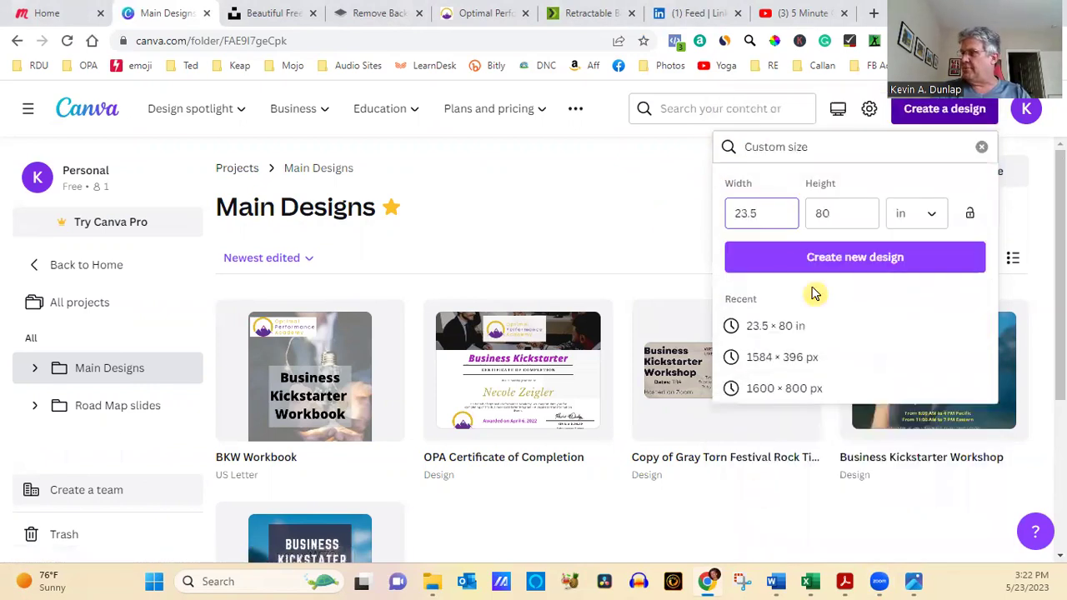
{"action": "left_click", "coordinate": [759, 216]}
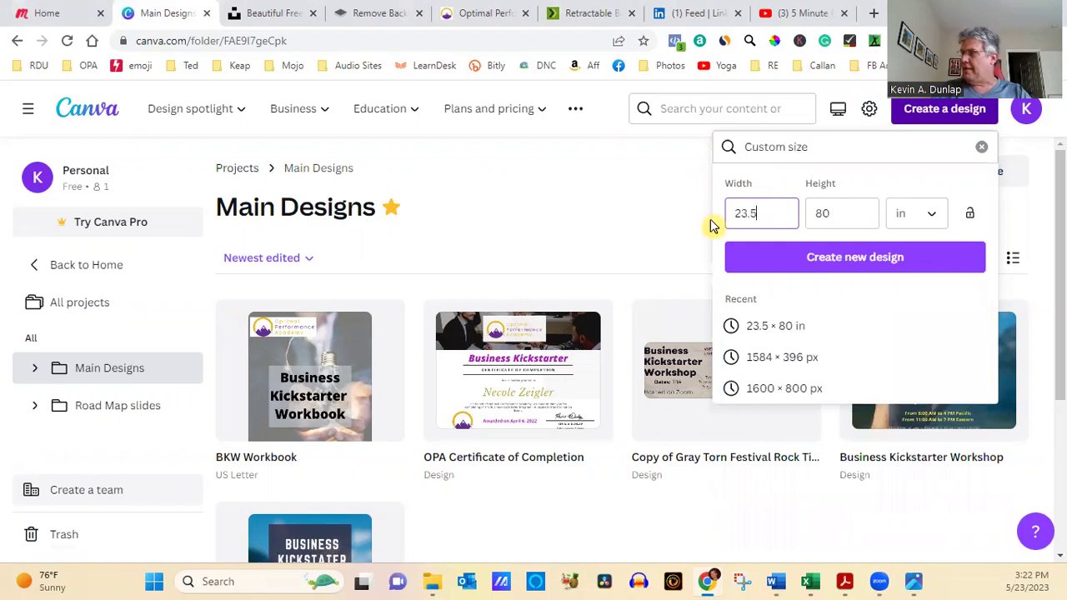
{"action": "left_click", "coordinate": [925, 213]}
{"action": "left_click", "coordinate": [900, 258]}
{"action": "left_click", "coordinate": [765, 219]}
{"action": "key", "text": "ctrl+a"}
{"action": "type", "text": "1020"}
{"action": "key", "text": "Tab"}
{"action": "type", "text": "1020"}
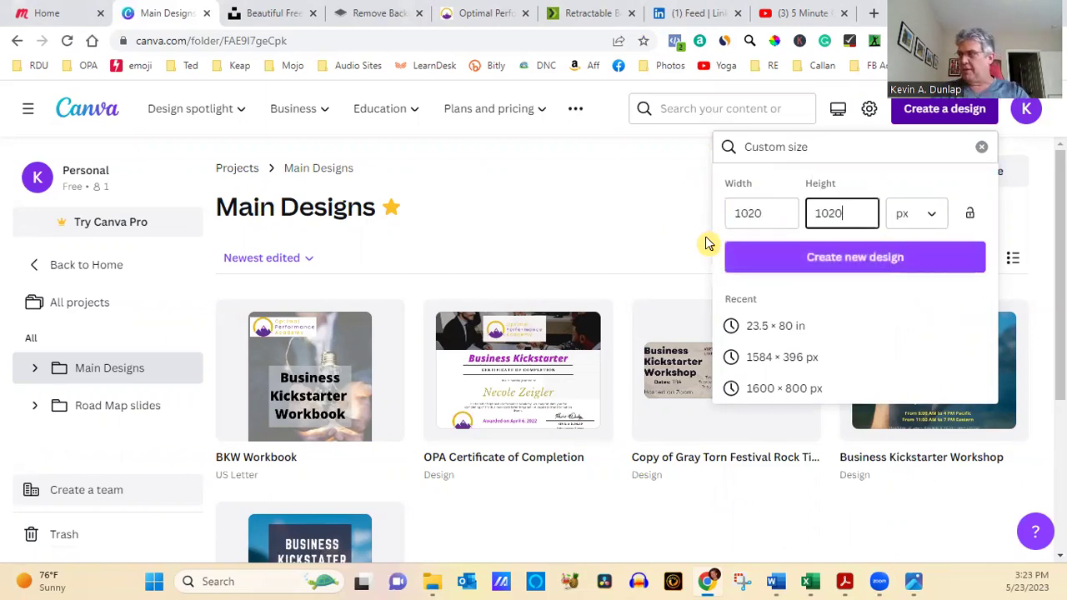
{"action": "left_click", "coordinate": [860, 269]}
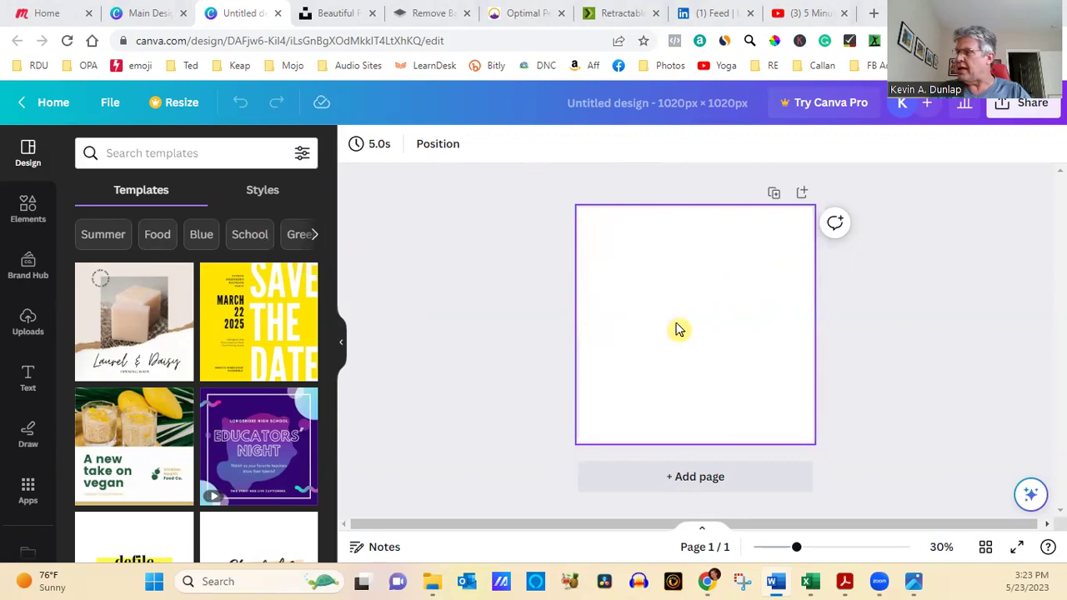
- View the Unsplash image site's home page and return to the blank square design
{"action": "left_click", "coordinate": [688, 300]}
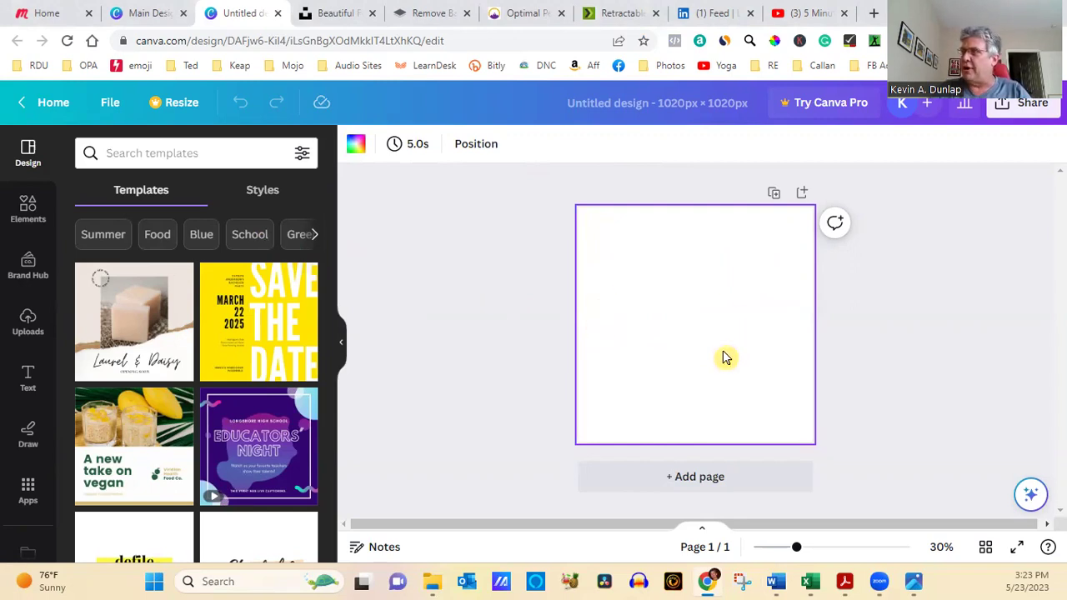
{"action": "left_click", "coordinate": [335, 15]}
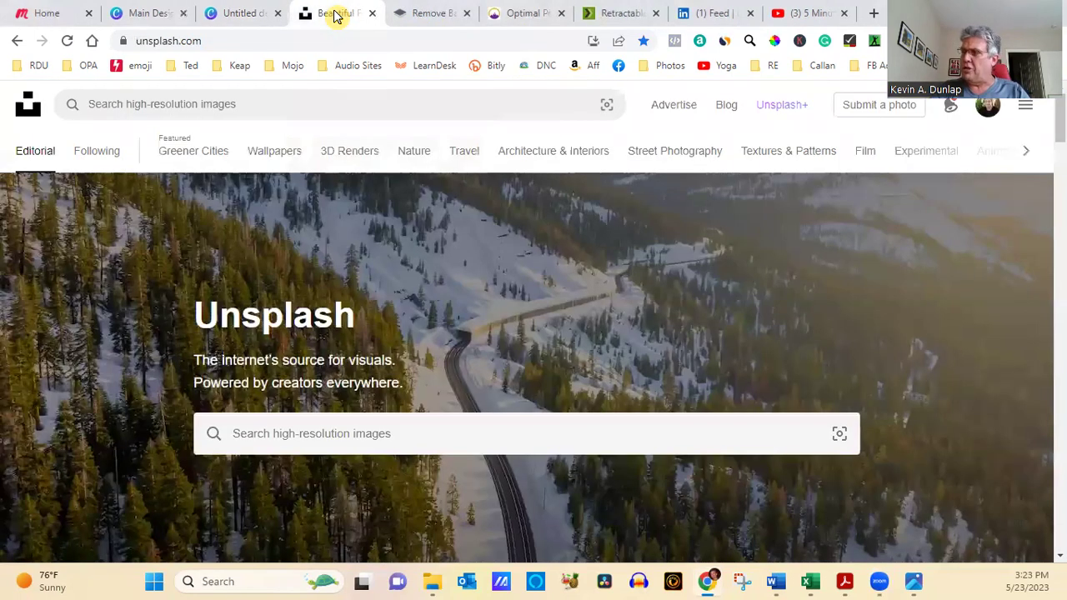
{"action": "left_click", "coordinate": [236, 15]}
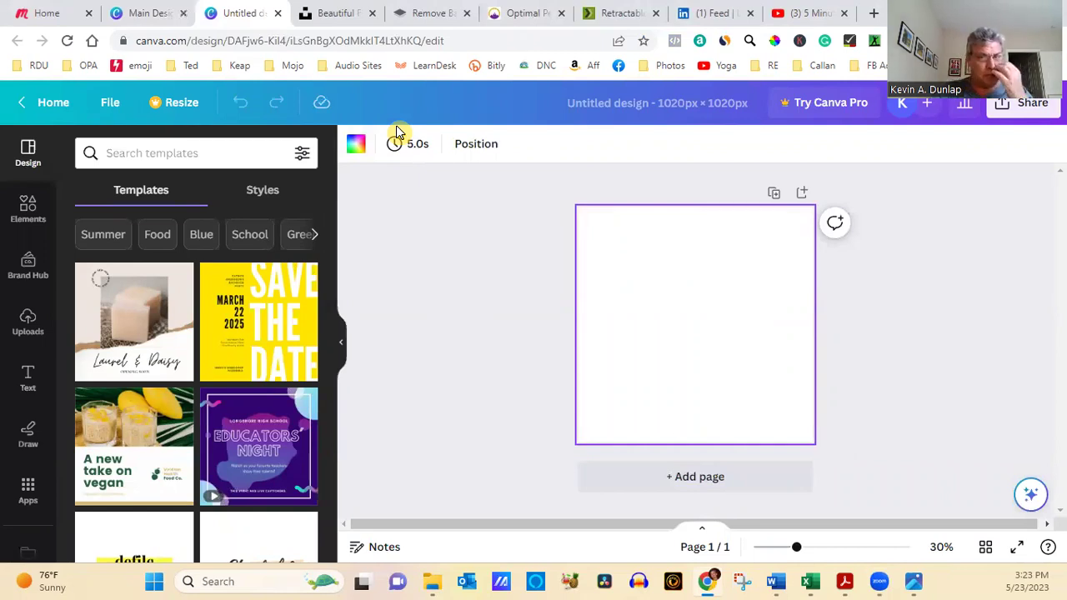
- Search Google for "bicycle" in a new browser tab and browse the image results
{"action": "left_click", "coordinate": [873, 13]}
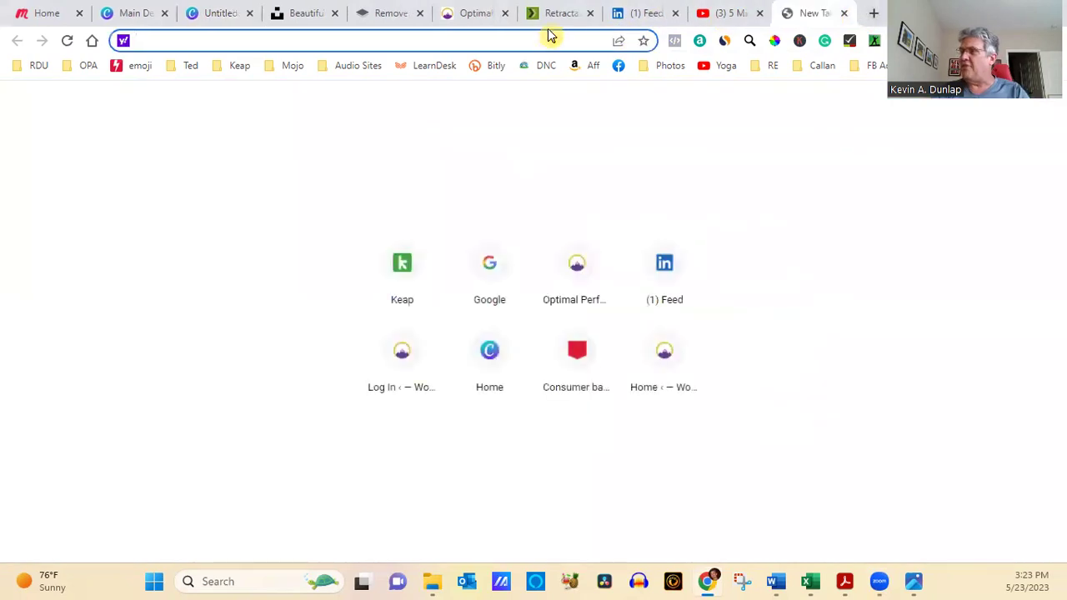
{"action": "type", "text": "google.com"}
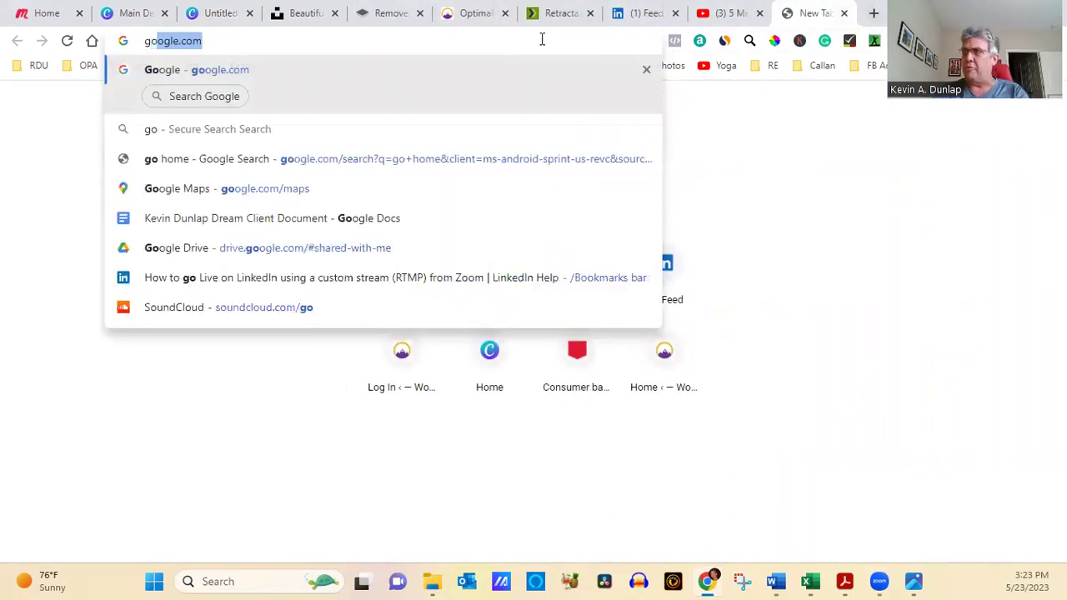
{"action": "key", "text": "Return"}
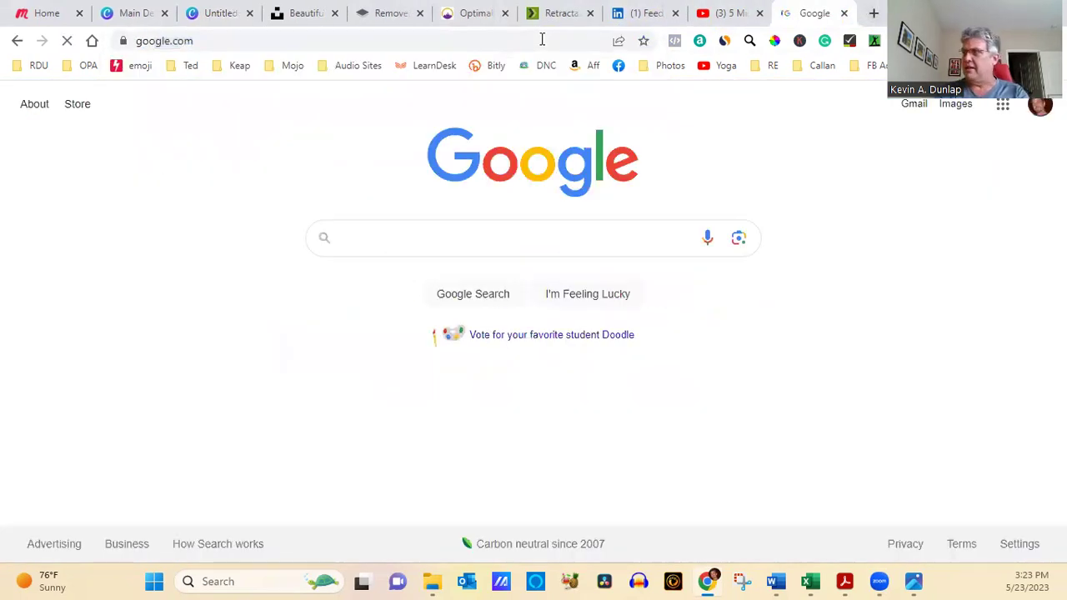
{"action": "type", "text": "bicy"}
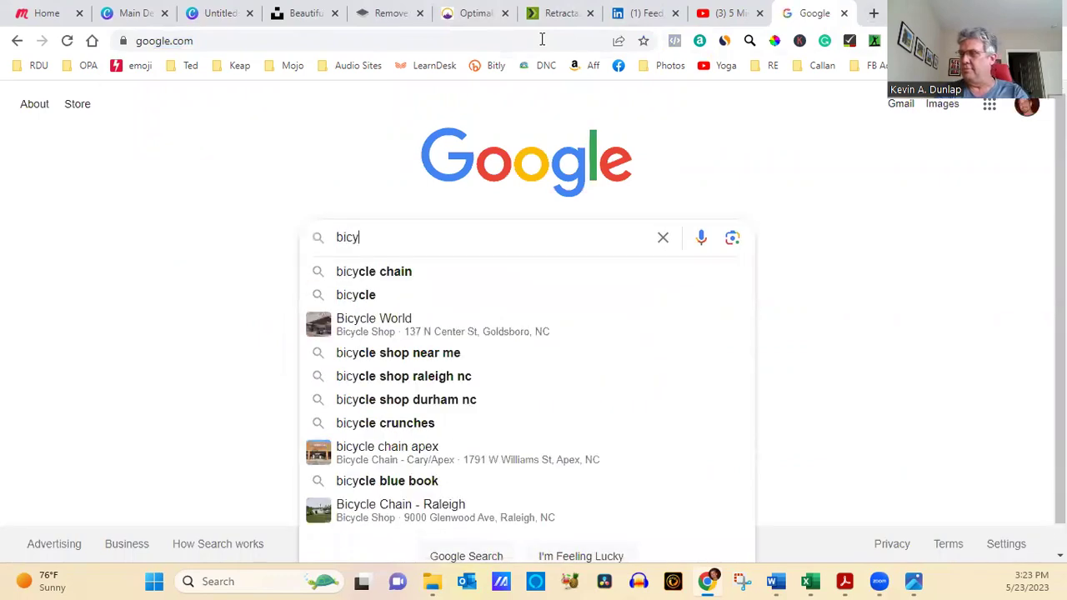
{"action": "type", "text": "cle"}
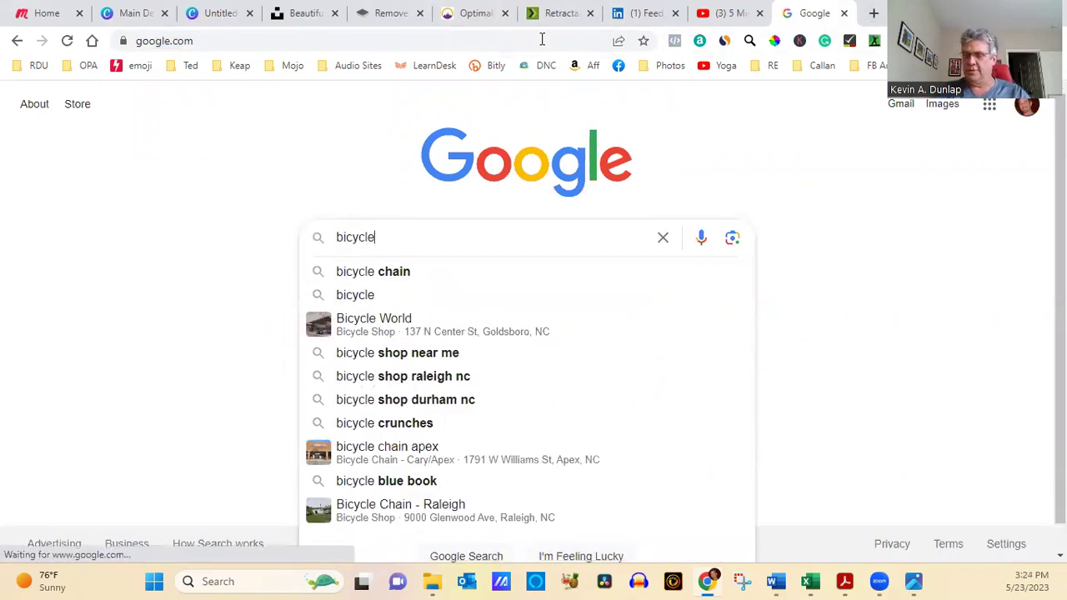
{"action": "key", "text": "Return"}
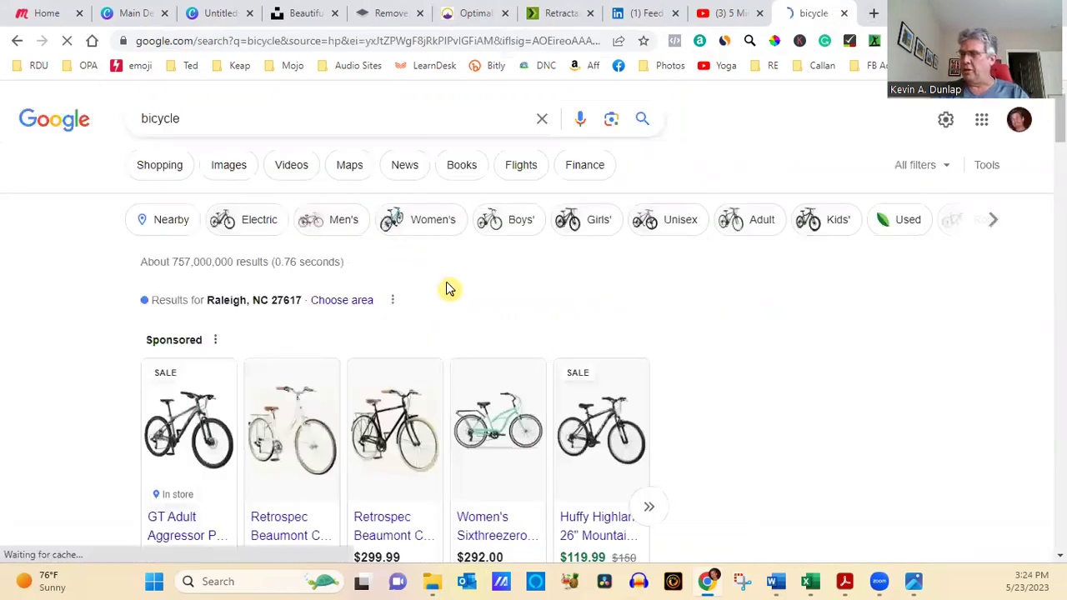
{"action": "left_click", "coordinate": [228, 164]}
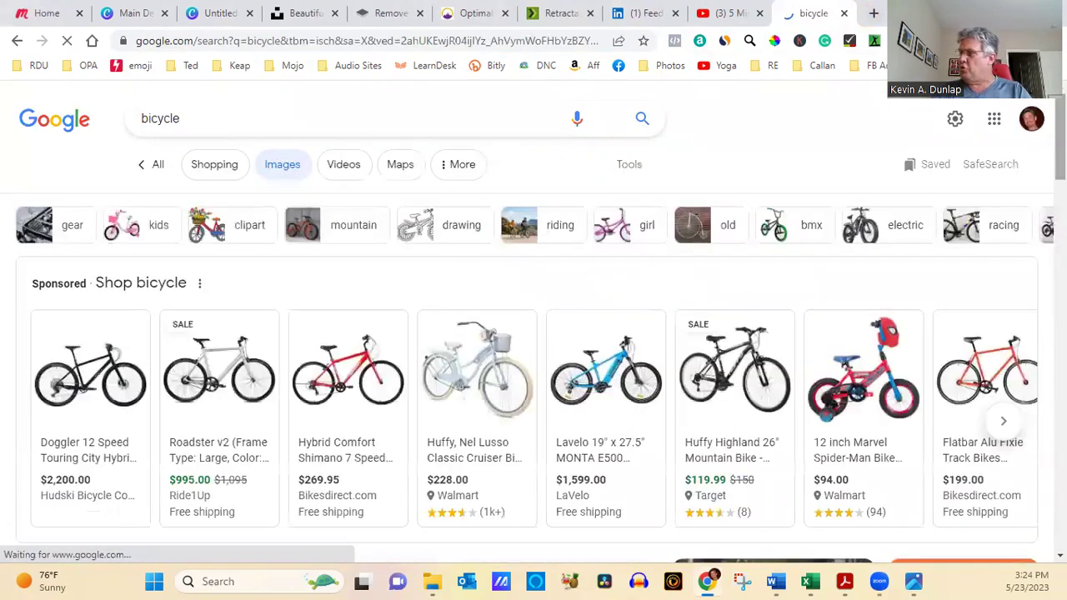
{"action": "scroll", "coordinate": [1048, 351], "scroll_direction": "down", "scroll_amount": 15}
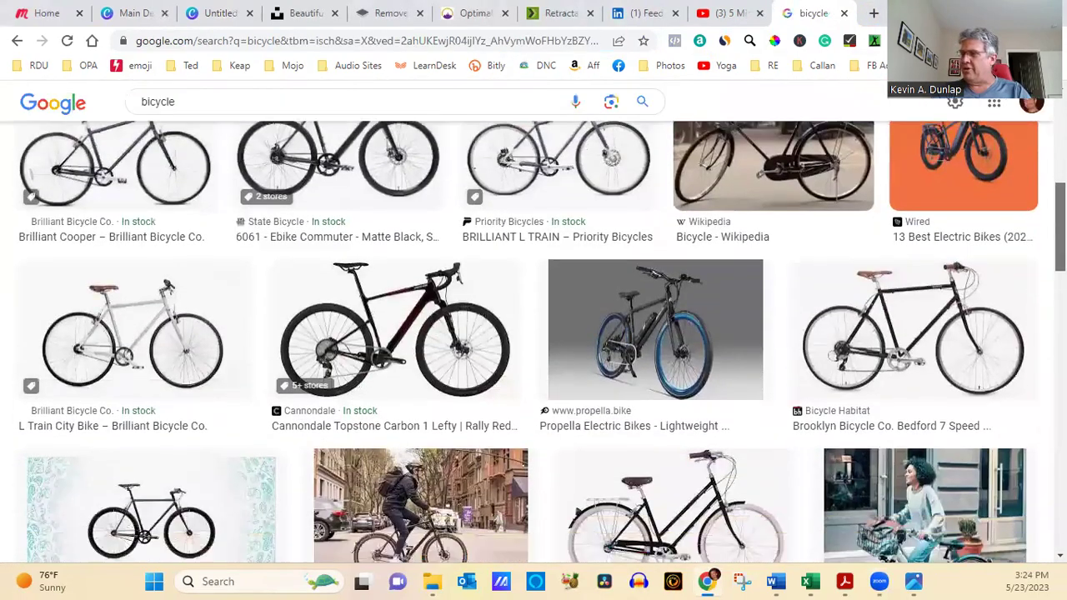
{"action": "scroll", "coordinate": [1048, 350], "scroll_direction": "down", "scroll_amount": 2}
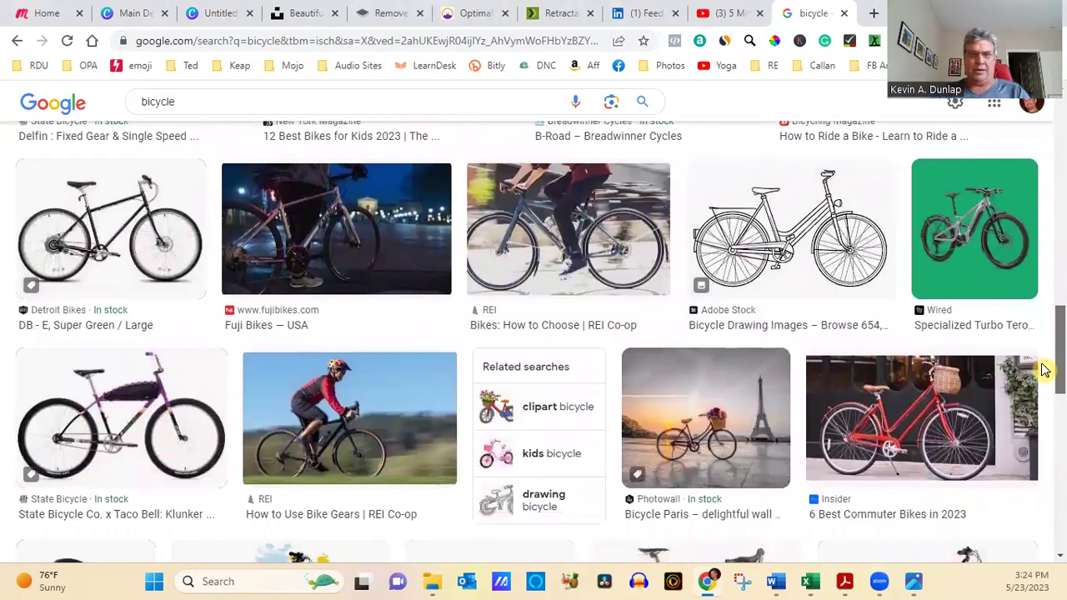
{"action": "scroll", "coordinate": [1046, 369], "scroll_direction": "up", "scroll_amount": 1}
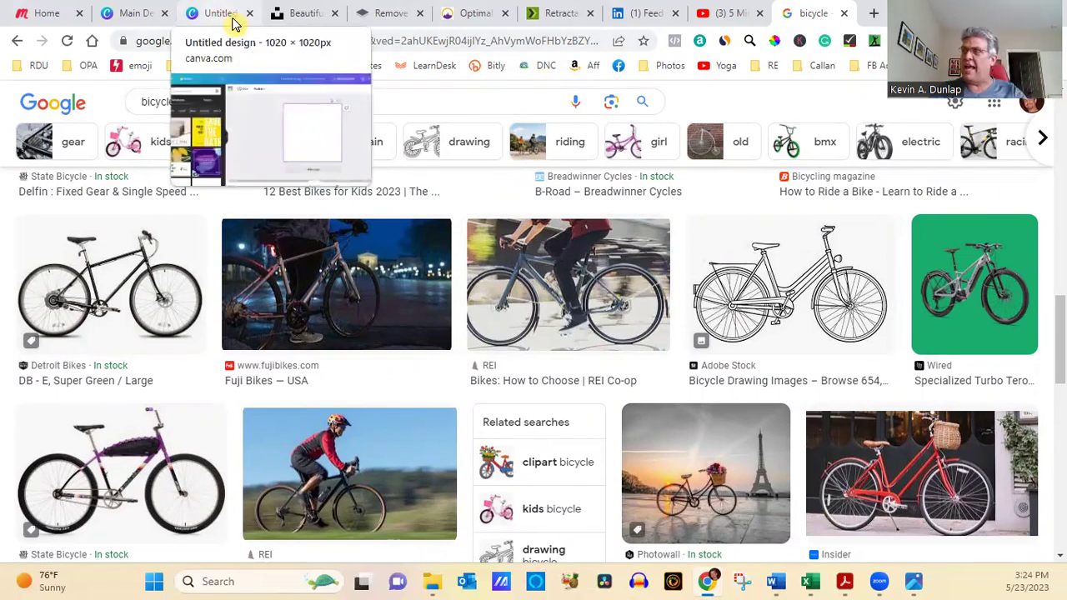
- Search Unsplash for "bicycle" and browse the photo results
{"action": "left_click", "coordinate": [305, 19]}
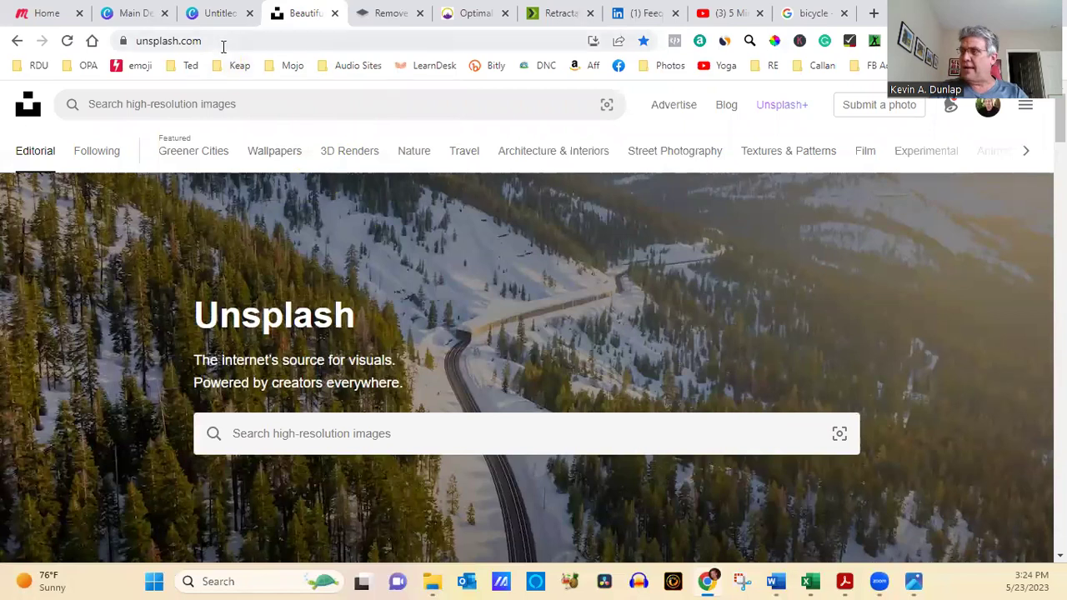
{"action": "left_click_drag", "start_coordinate": [212, 40], "coordinate": [129, 41]}
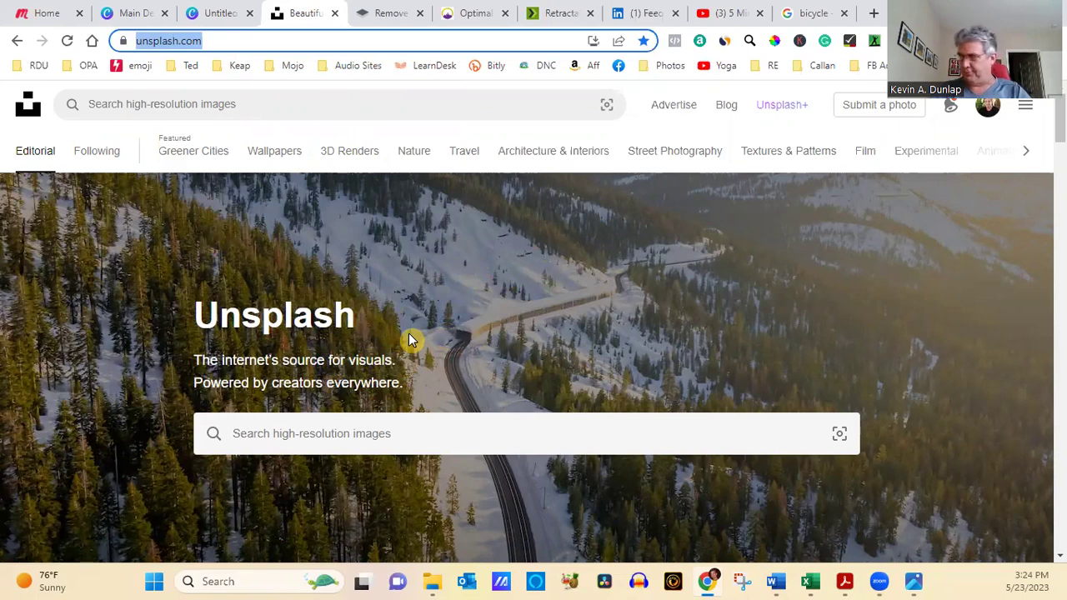
{"action": "left_click", "coordinate": [249, 103]}
{"action": "type", "text": "bicy"}
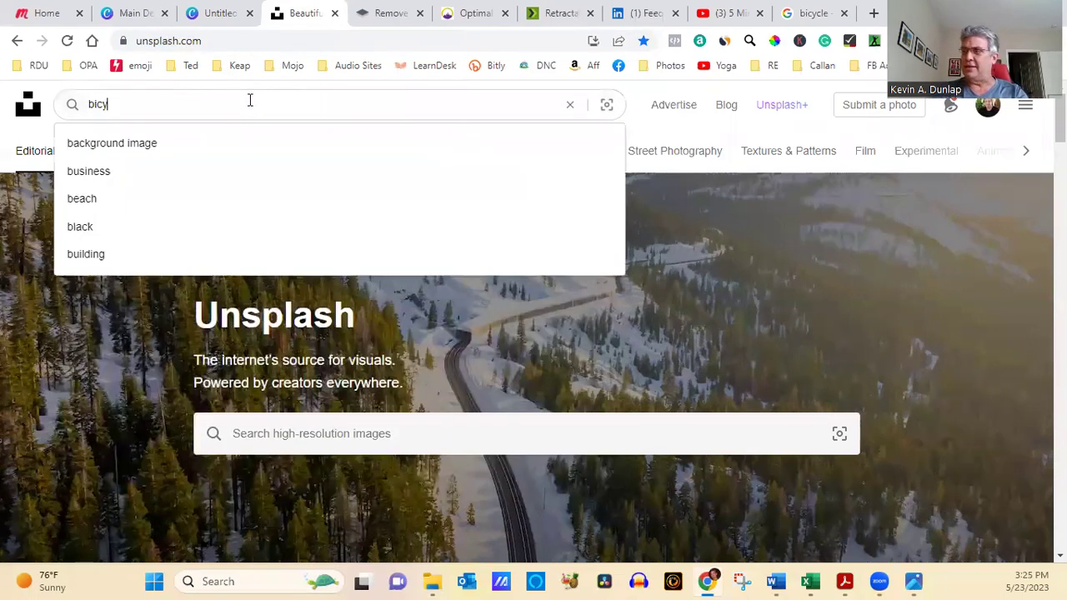
{"action": "type", "text": "cle"}
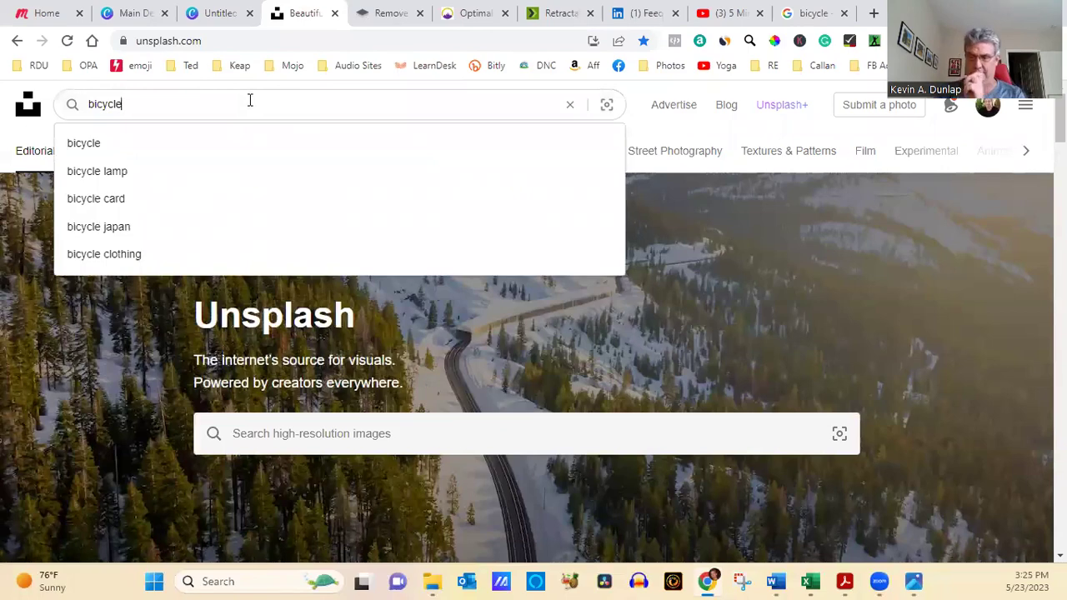
{"action": "key", "text": "Return"}
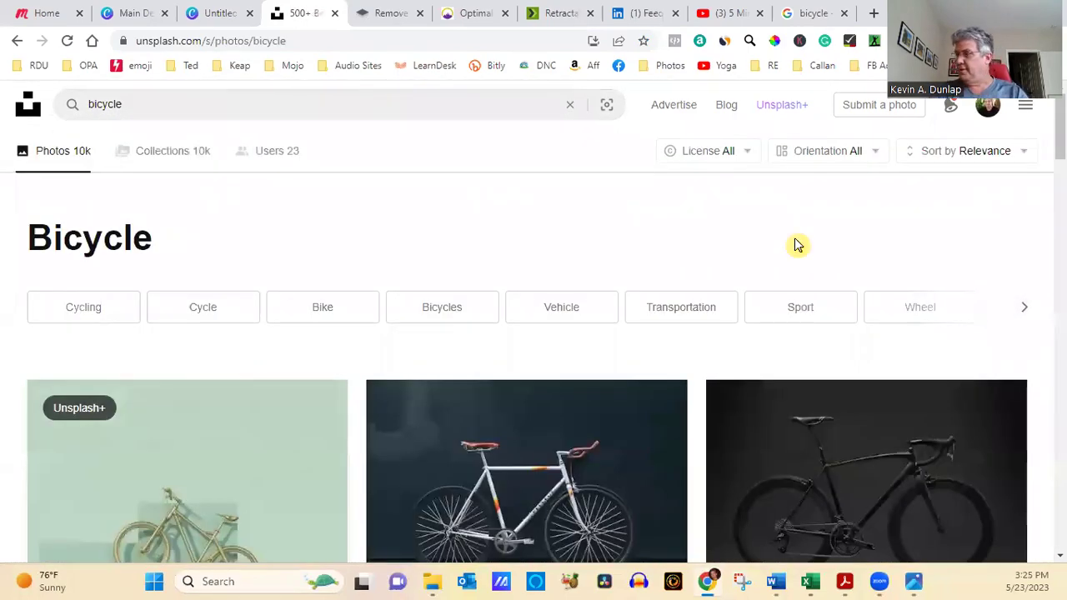
{"action": "scroll", "coordinate": [796, 244], "scroll_direction": "down", "scroll_amount": 3}
{"action": "scroll", "coordinate": [546, 369], "scroll_direction": "down", "scroll_amount": 4}
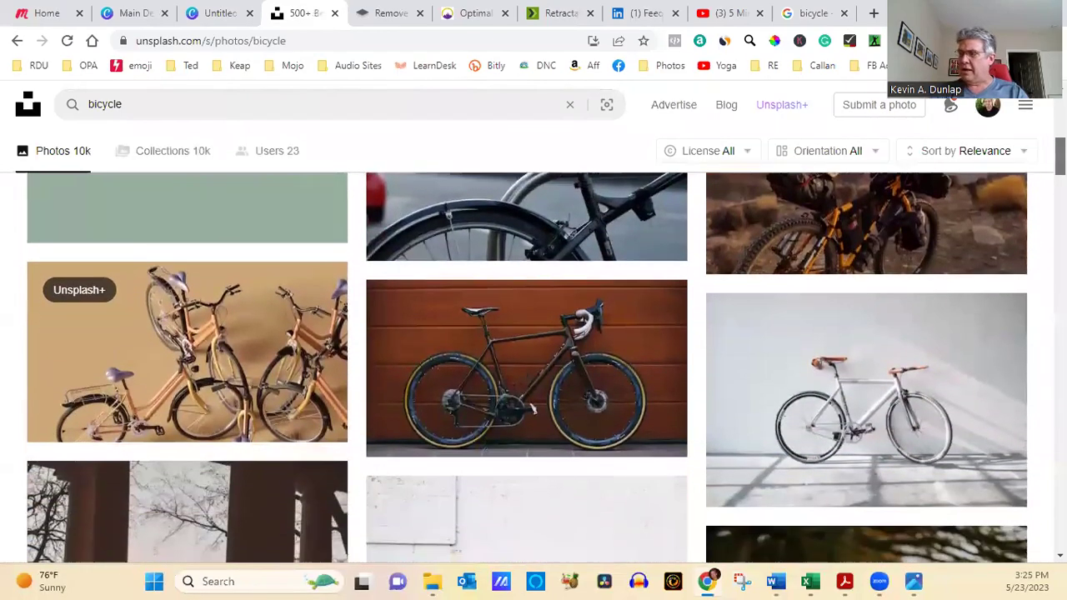
{"action": "scroll", "coordinate": [533, 366], "scroll_direction": "down", "scroll_amount": 1}
{"action": "scroll", "coordinate": [633, 173], "scroll_direction": "up", "scroll_amount": 1}
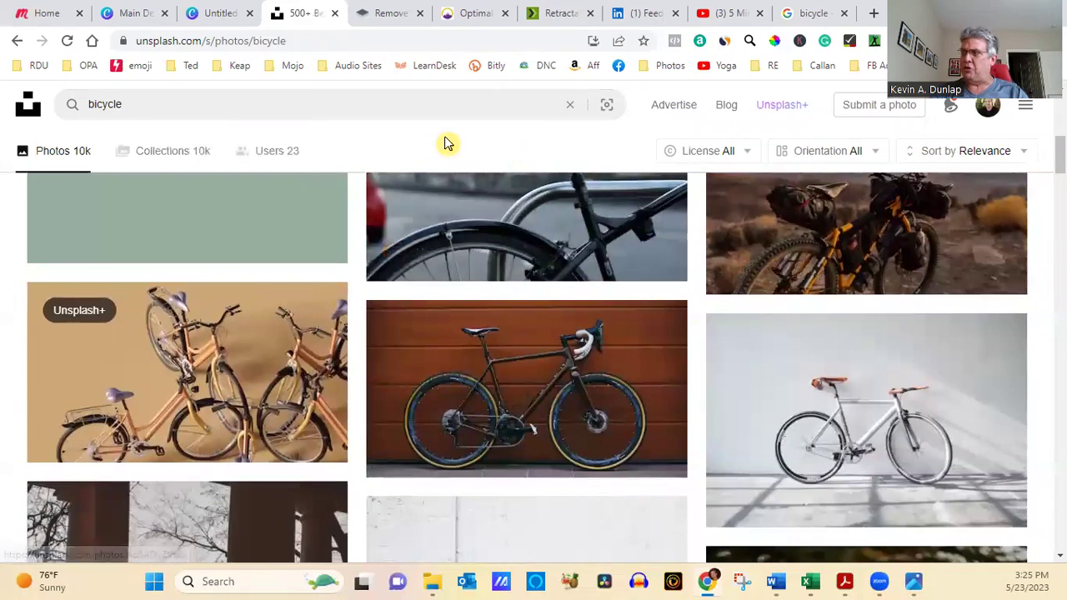
- Leave Canva's custom size form and create a blank Presentation (16:9) design
{"action": "left_click", "coordinate": [131, 17]}
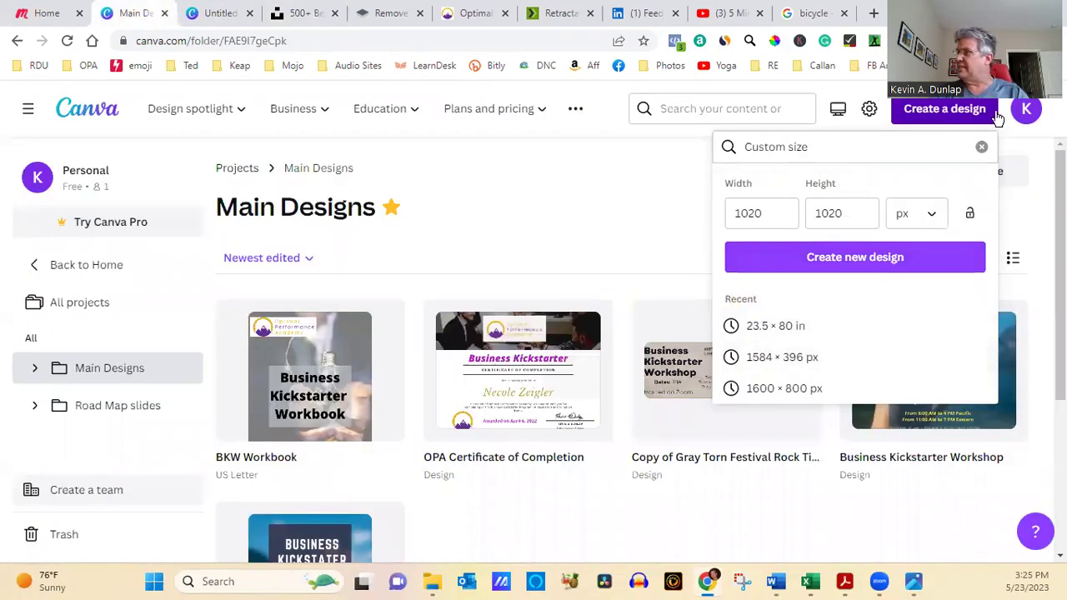
{"action": "left_click", "coordinate": [981, 147]}
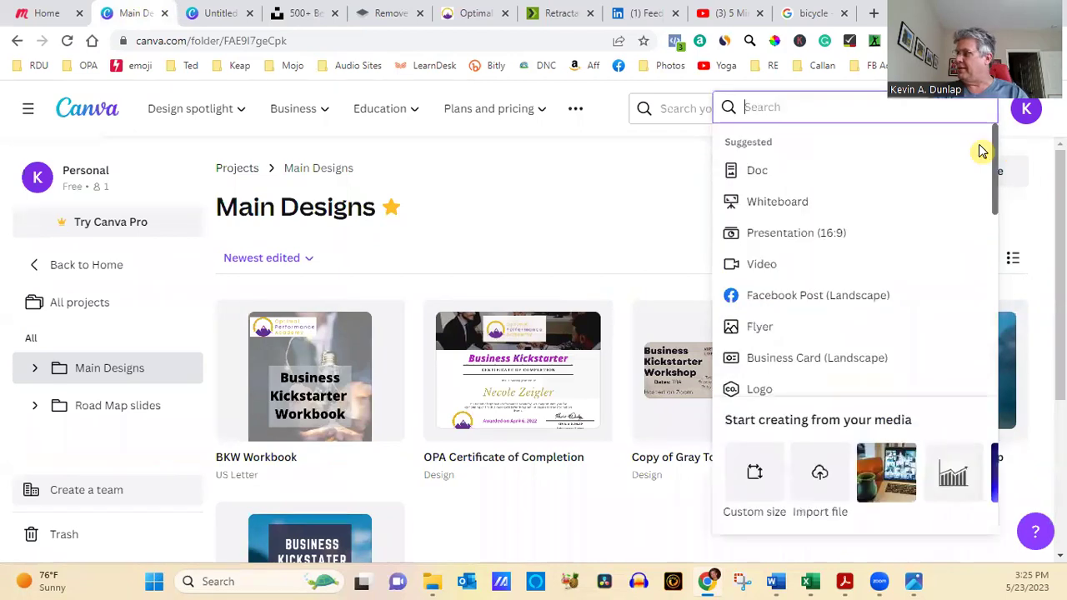
{"action": "left_click", "coordinate": [827, 237]}
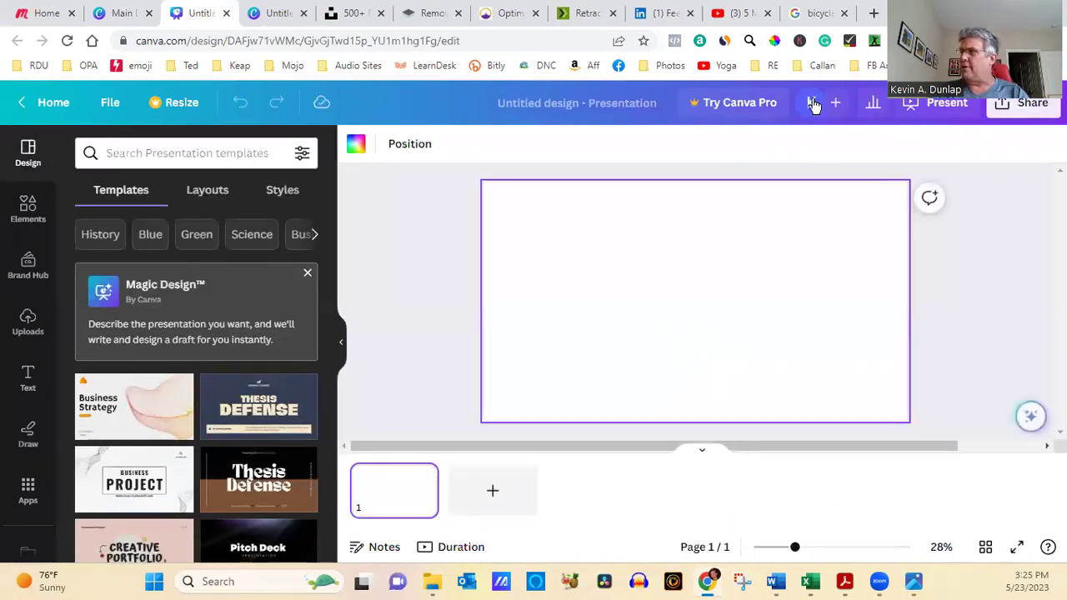
- Return to the Unsplash bicycle results and look through more of the photos
{"action": "left_click", "coordinate": [355, 20]}
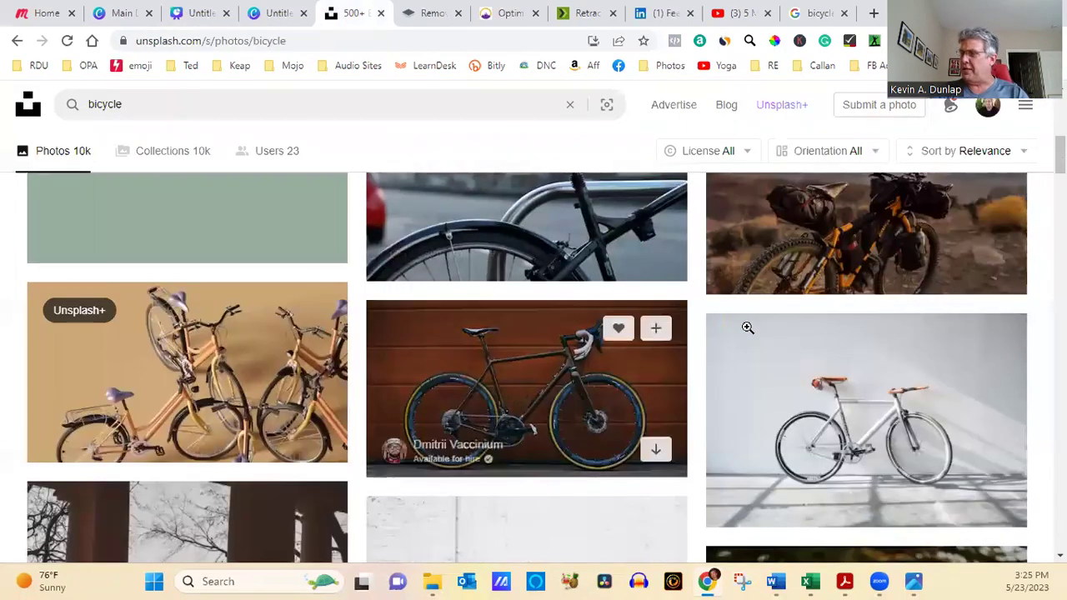
{"action": "scroll", "coordinate": [185, 356], "scroll_direction": "down", "scroll_amount": 10}
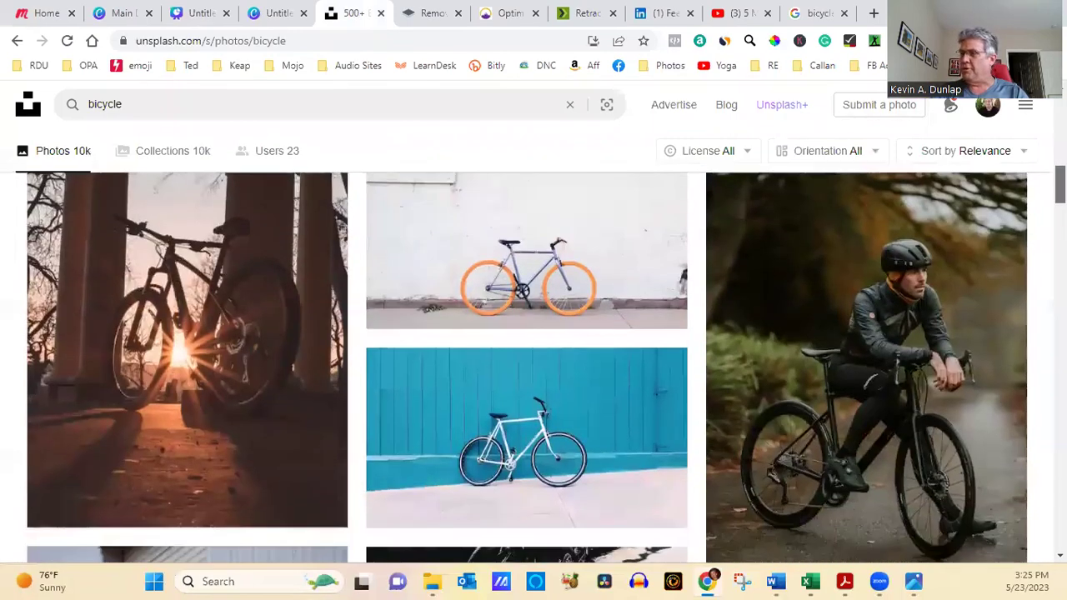
{"action": "scroll", "coordinate": [185, 356], "scroll_direction": "up", "scroll_amount": 1}
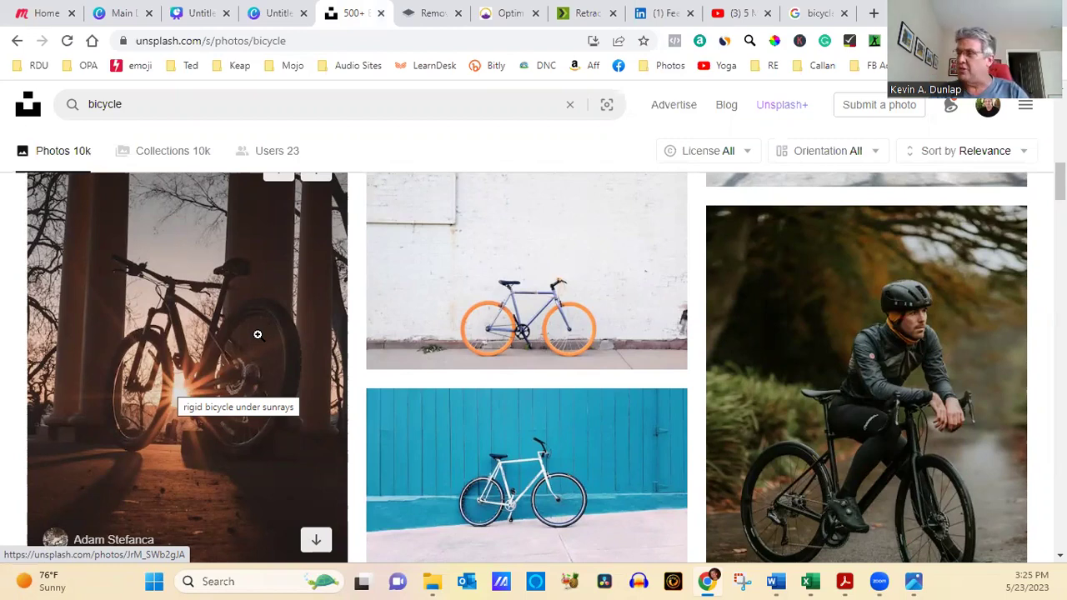
- Open pexels.com in place of the Google image results and dismiss the Google sign-in prompt
{"action": "left_click", "coordinate": [817, 14]}
{"action": "left_click", "coordinate": [237, 43]}
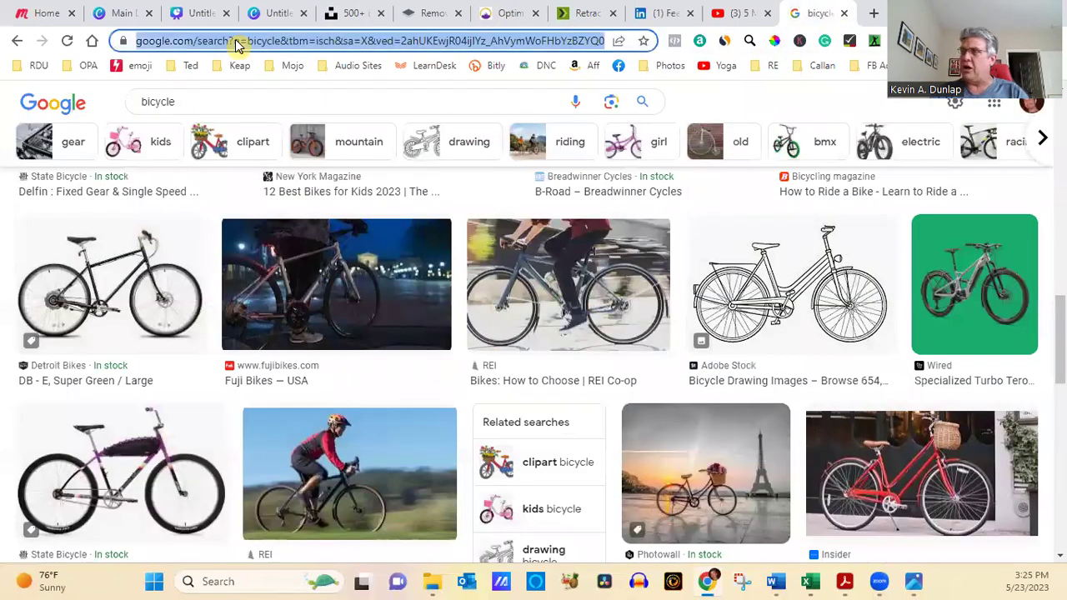
{"action": "type", "text": "pex"}
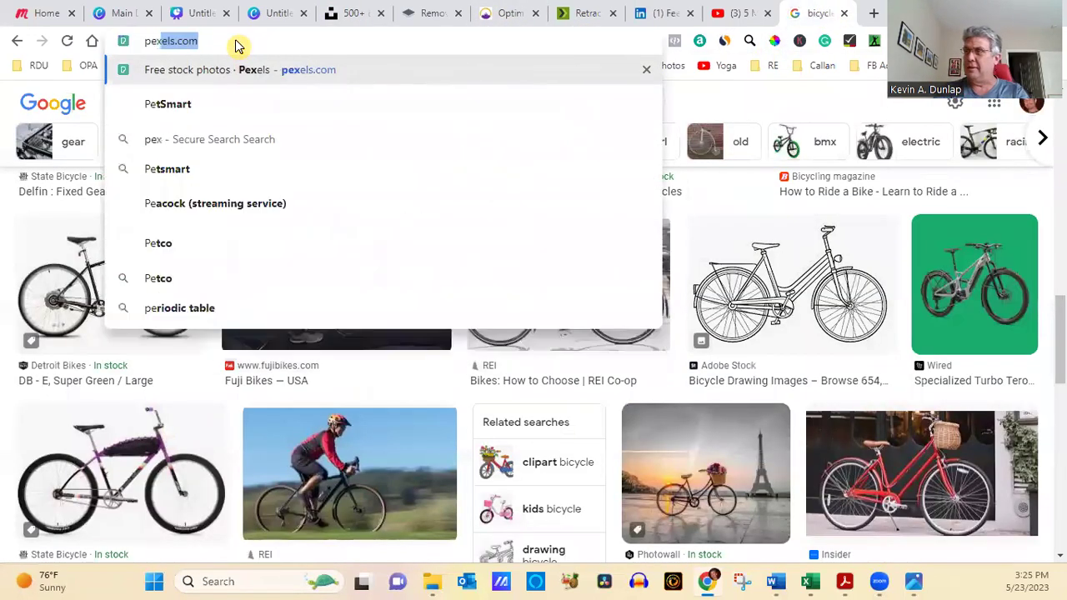
{"action": "key", "text": "Return"}
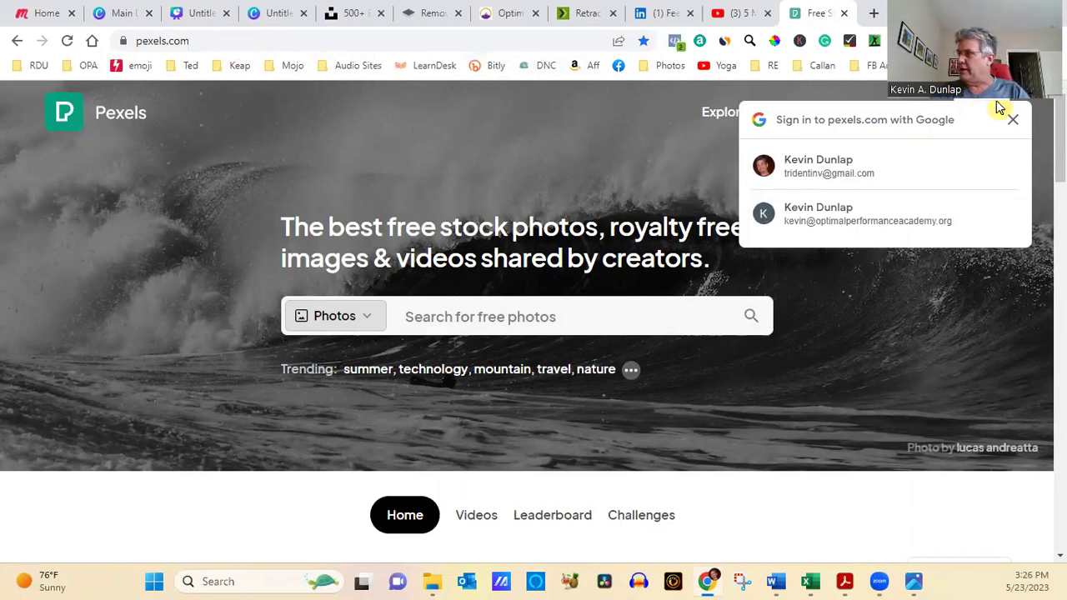
{"action": "left_click", "coordinate": [1012, 122]}
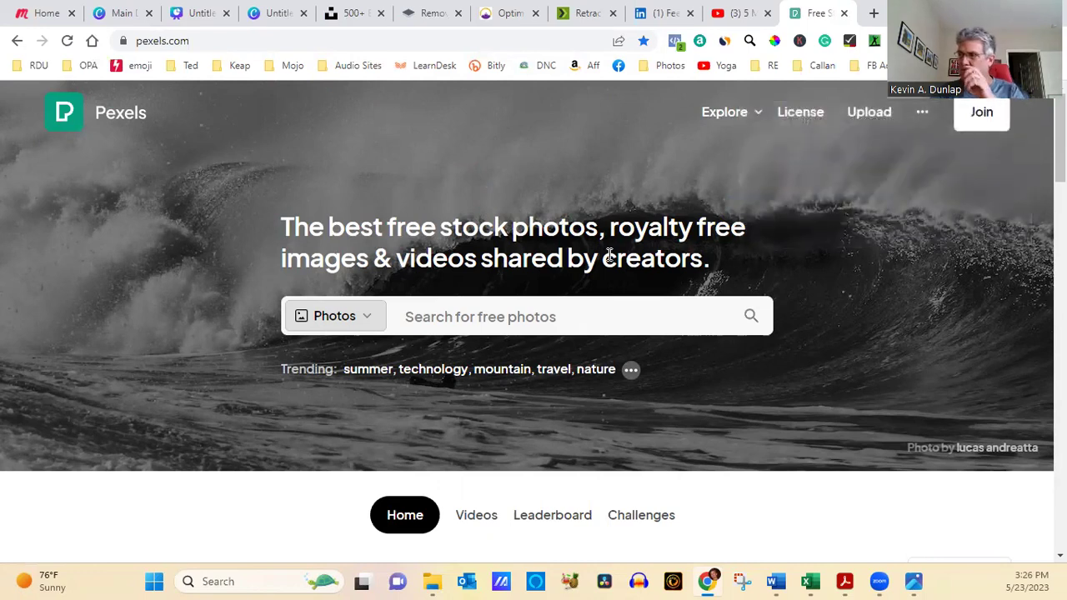
- Open the Pixabay home page in place of Pexels
{"action": "left_click", "coordinate": [256, 41]}
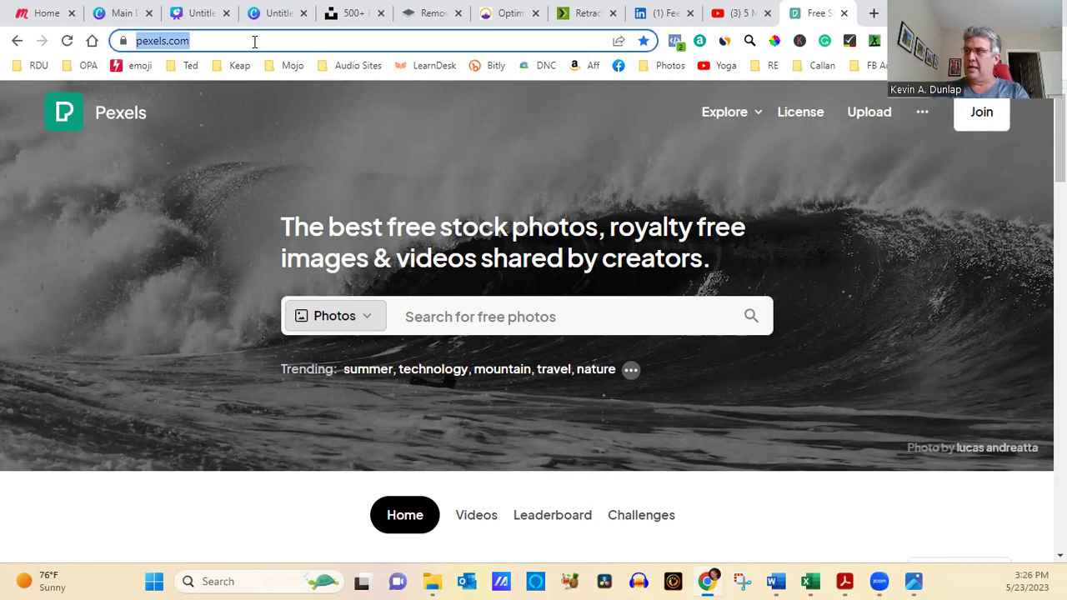
{"action": "type", "text": "pixabay"}
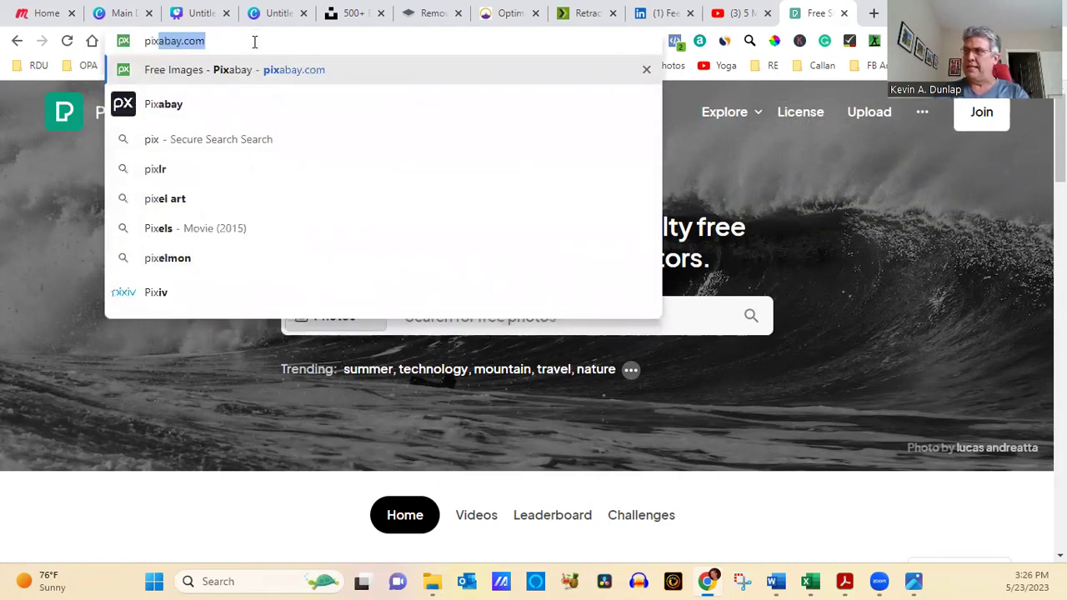
{"action": "key", "text": "Return"}
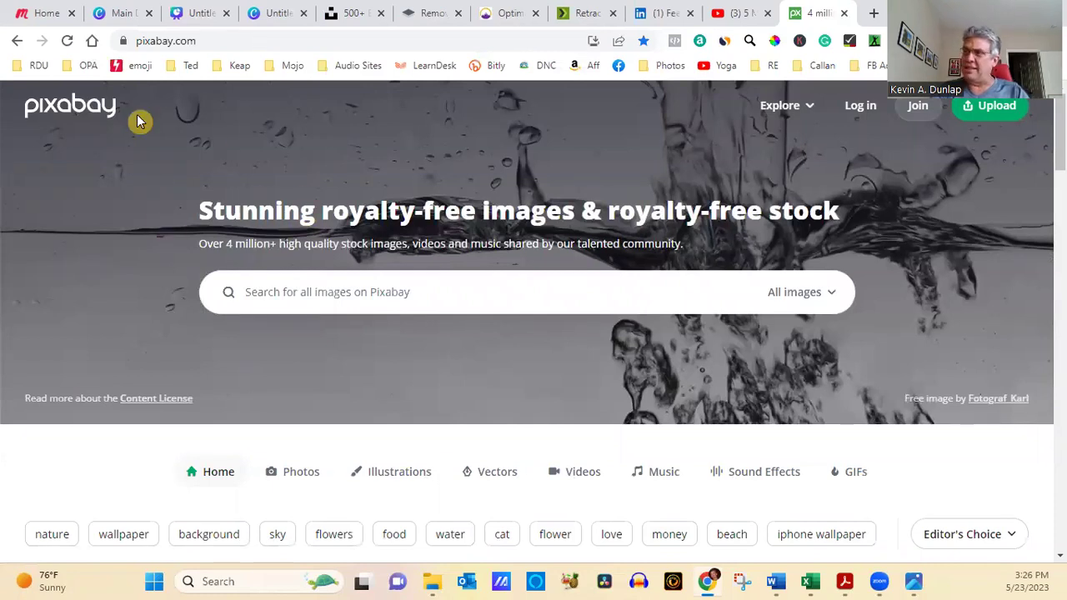
- Limit the Pixabay search to Illustrations and search for "bicycle"
{"action": "left_click", "coordinate": [833, 296]}
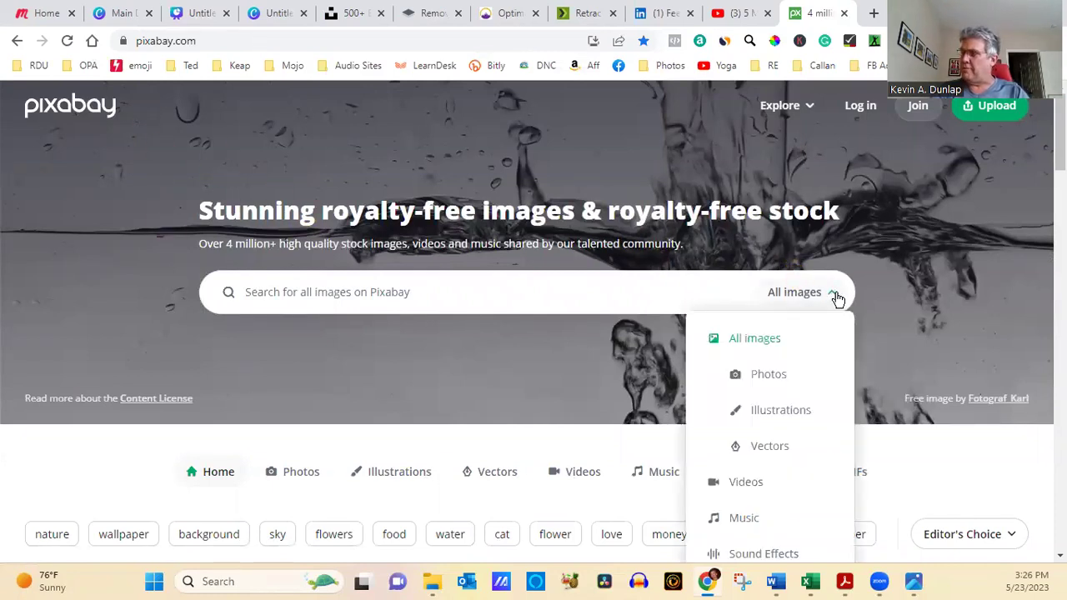
{"action": "left_click", "coordinate": [783, 410]}
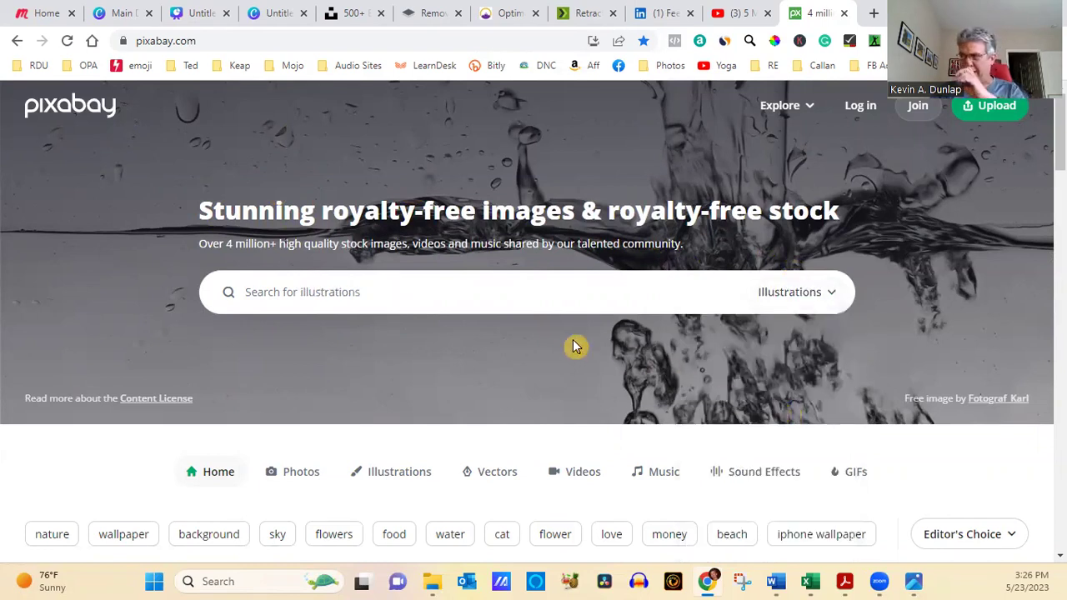
{"action": "left_click", "coordinate": [342, 294]}
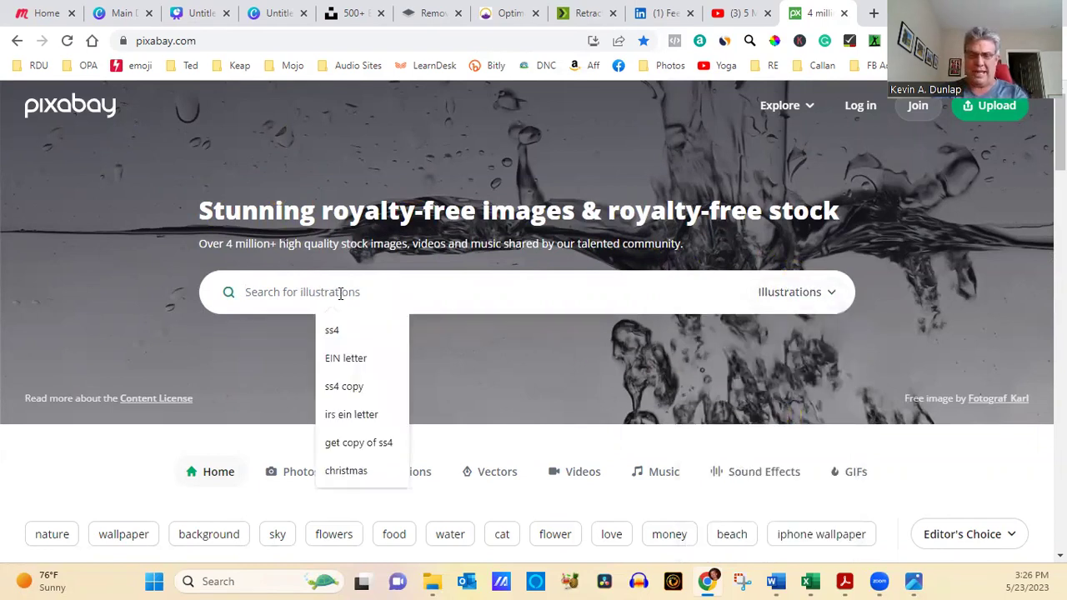
{"action": "type", "text": "bi"}
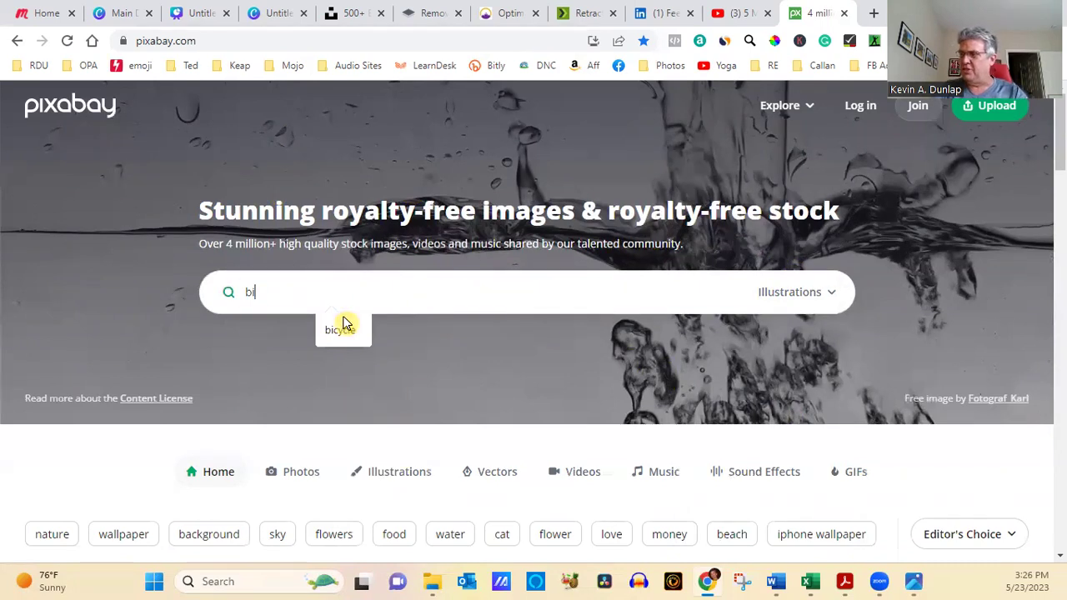
{"action": "left_click", "coordinate": [342, 330]}
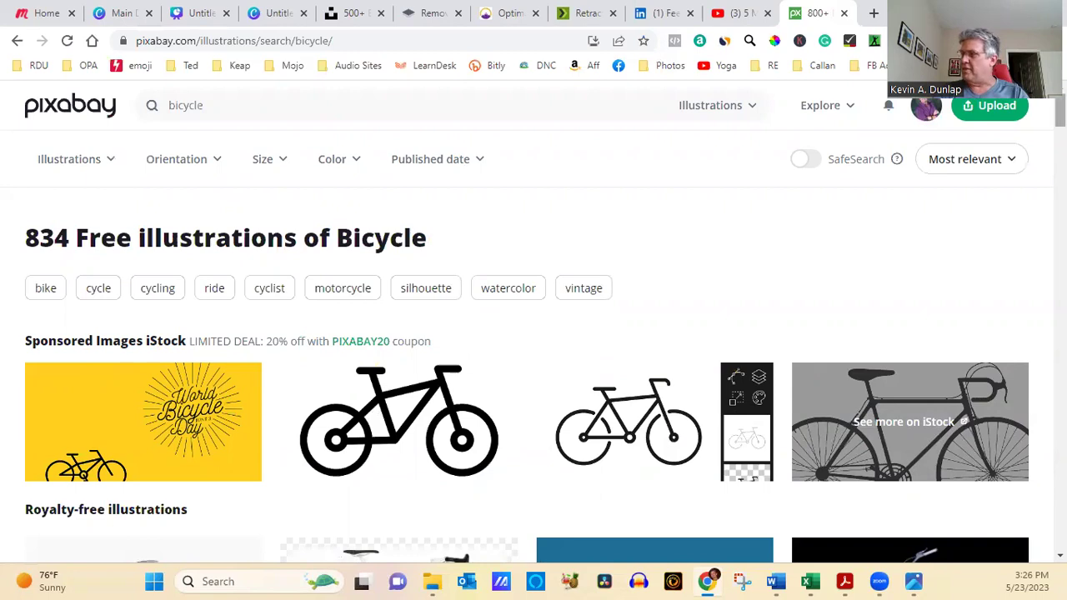
- Look over the Pixabay bicycle illustrations, then open freepik.com in their place and view its home page
{"action": "scroll", "coordinate": [843, 358], "scroll_direction": "down", "scroll_amount": 5}
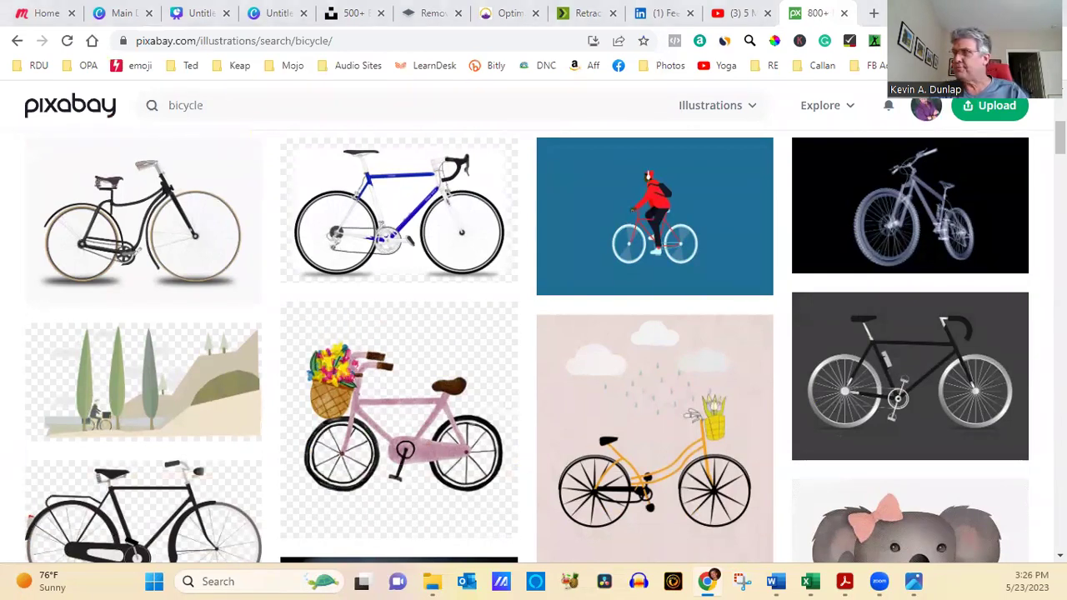
{"action": "left_click", "coordinate": [404, 38]}
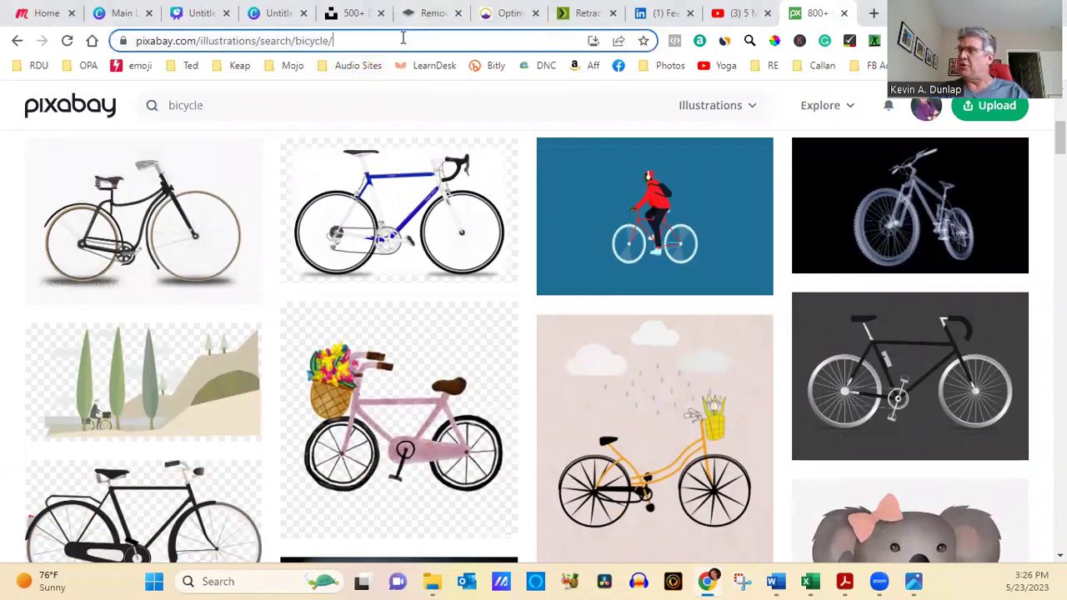
{"action": "type", "text": "fre"}
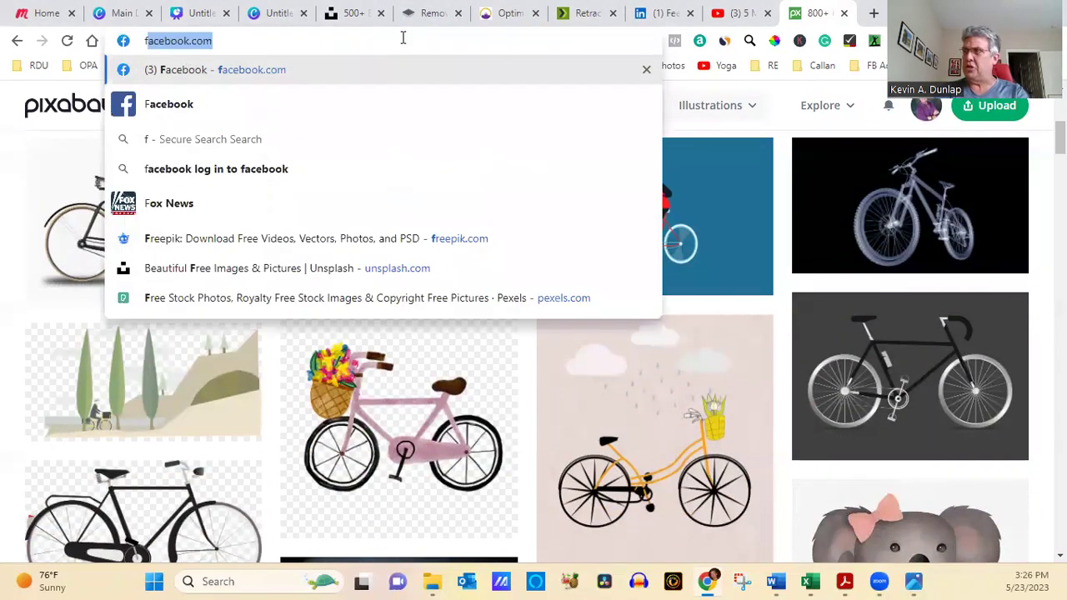
{"action": "key", "text": "Return"}
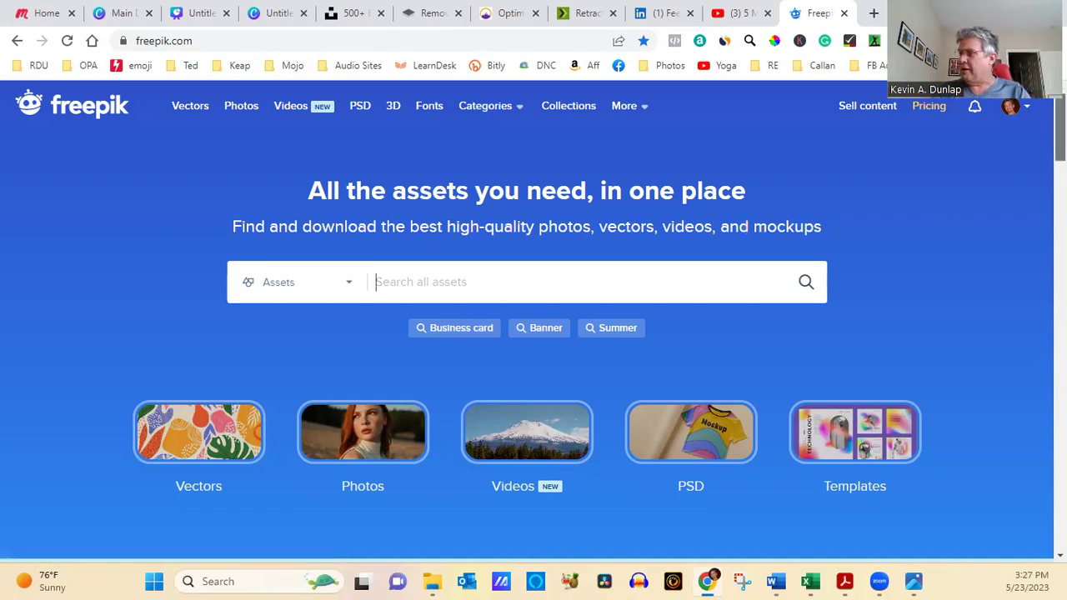
{"action": "scroll", "coordinate": [534, 316], "scroll_direction": "down", "scroll_amount": 10}
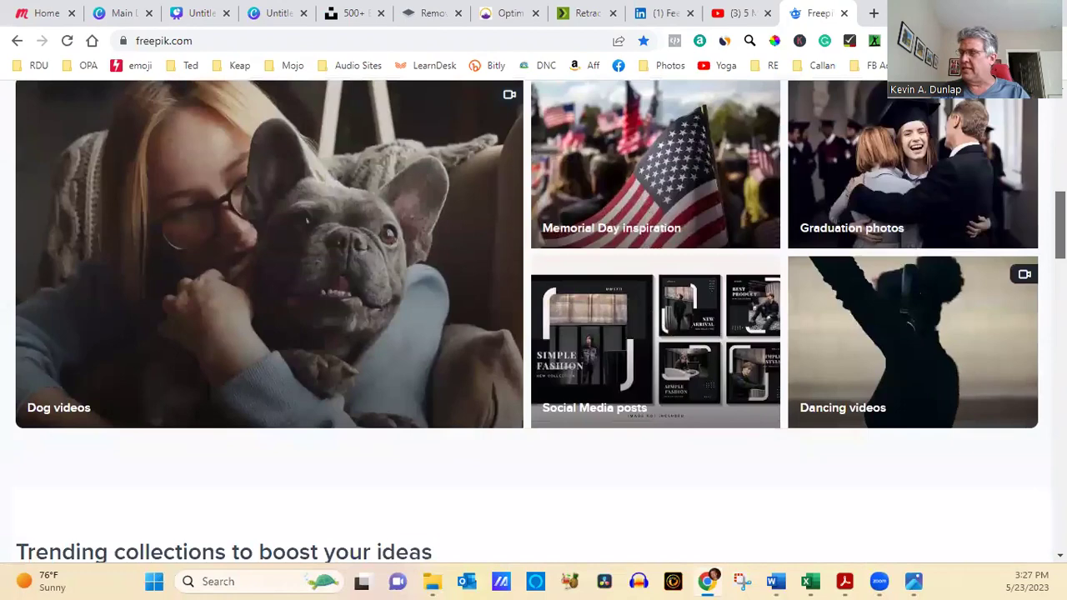
{"action": "scroll", "coordinate": [477, 200], "scroll_direction": "up", "scroll_amount": 10}
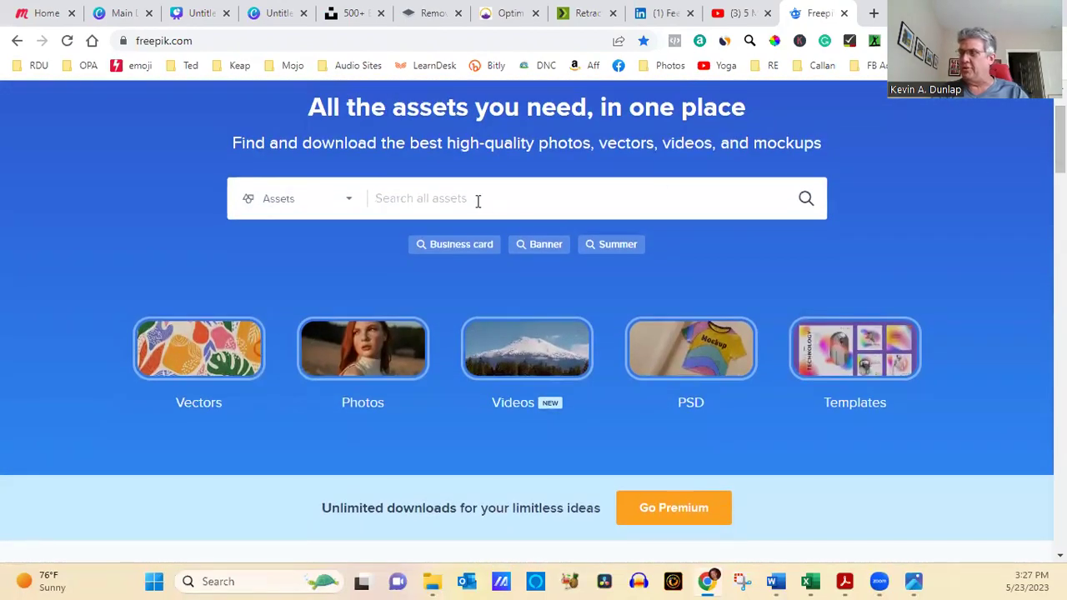
- Search all Freepik assets for "bicycle" and look through the results
{"action": "type", "text": "bicu"}
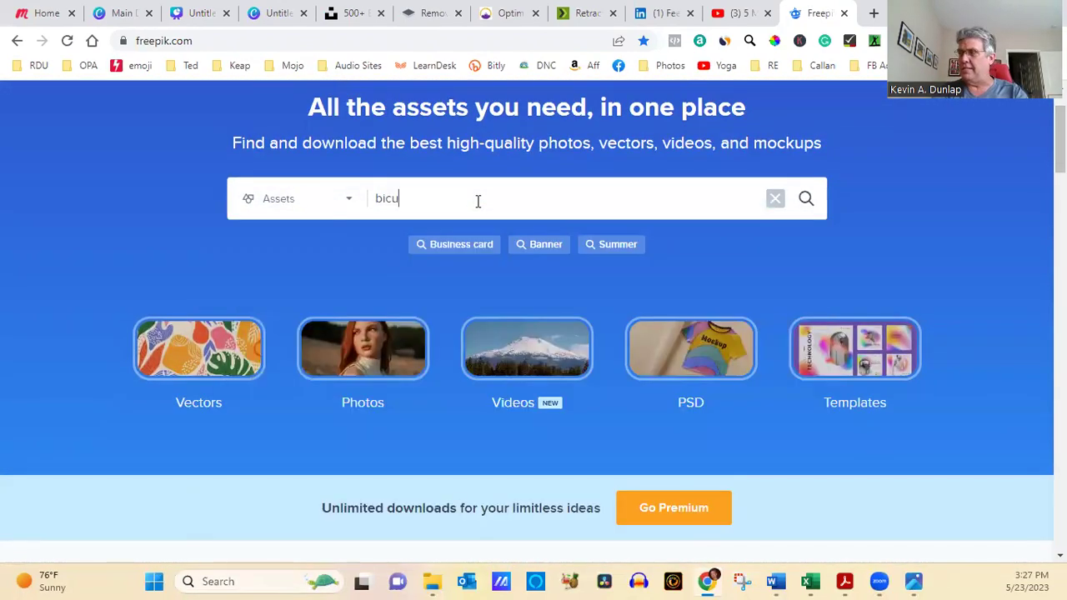
{"action": "type", "text": "ycle"}
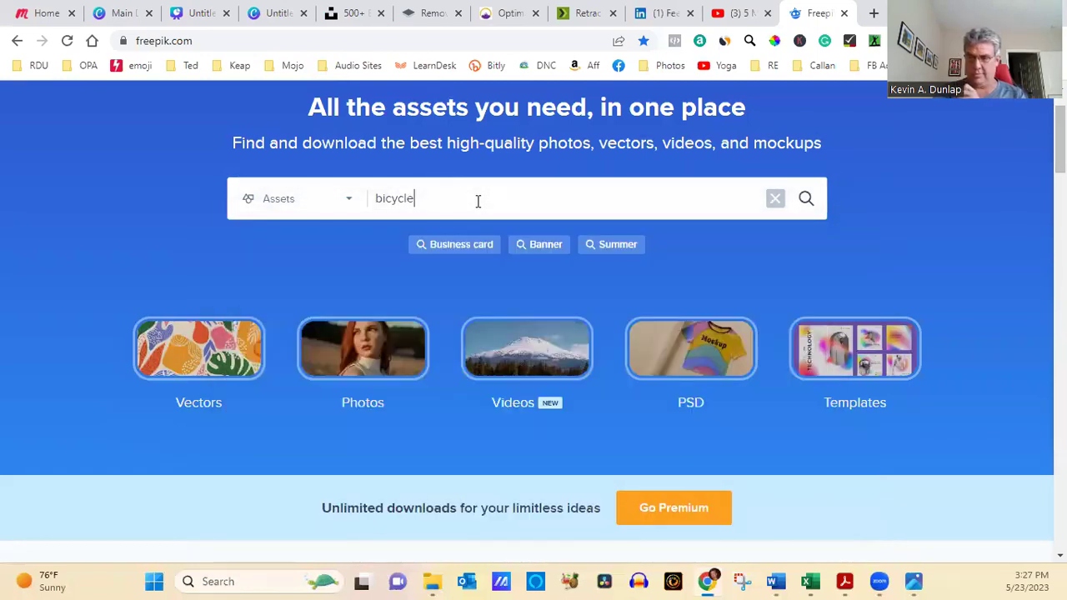
{"action": "key", "text": "Return"}
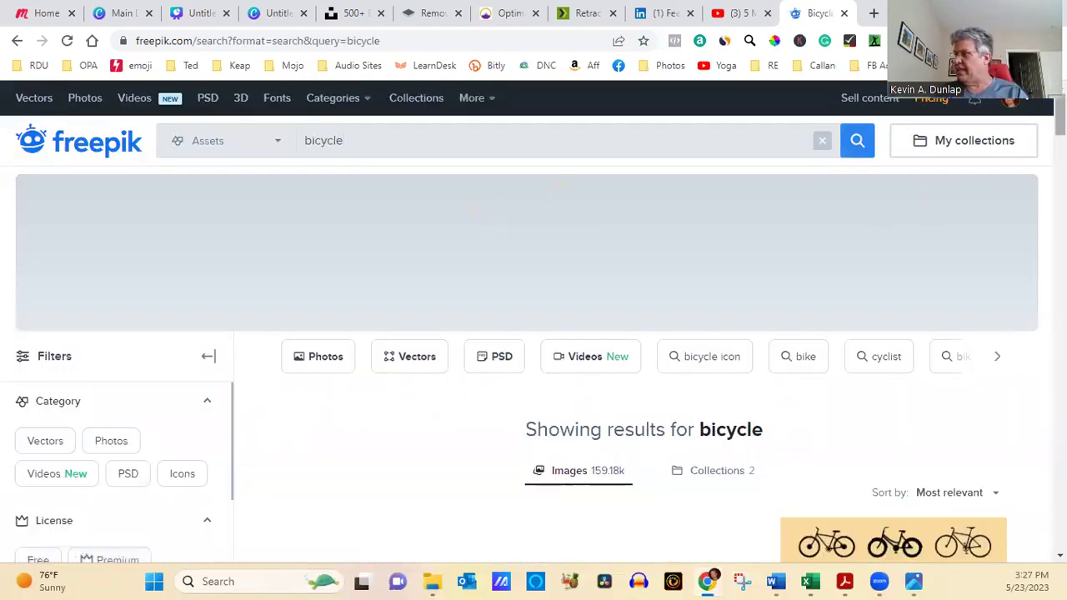
{"action": "scroll", "coordinate": [642, 367], "scroll_direction": "down", "scroll_amount": 5}
{"action": "scroll", "coordinate": [641, 366], "scroll_direction": "down", "scroll_amount": 10}
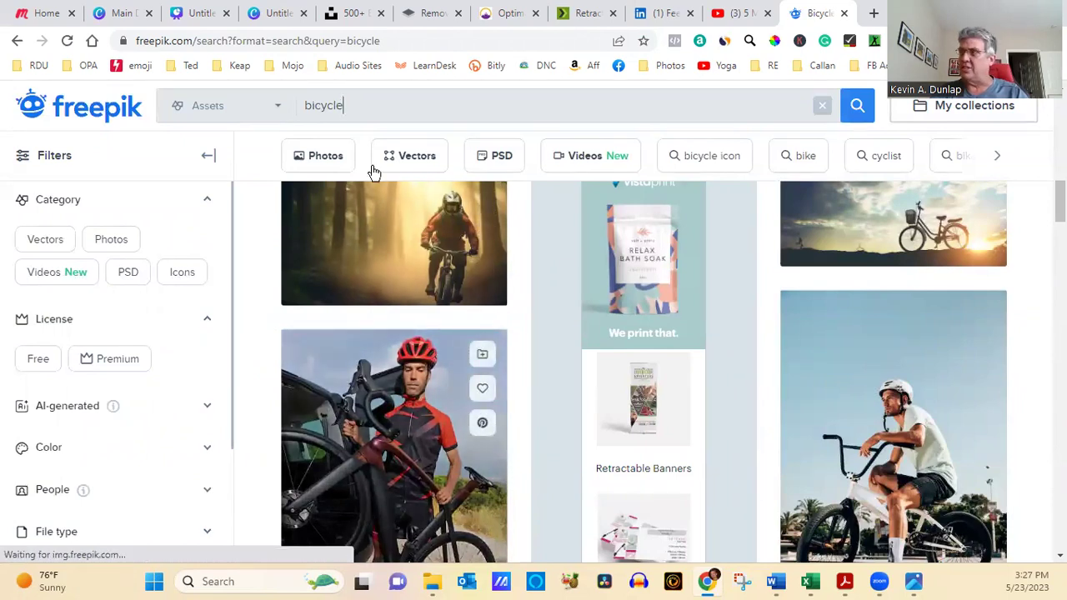
- Return to Unsplash, open the account's own stats page, and examine its photo count and 30-day insights
{"action": "left_click", "coordinate": [354, 15]}
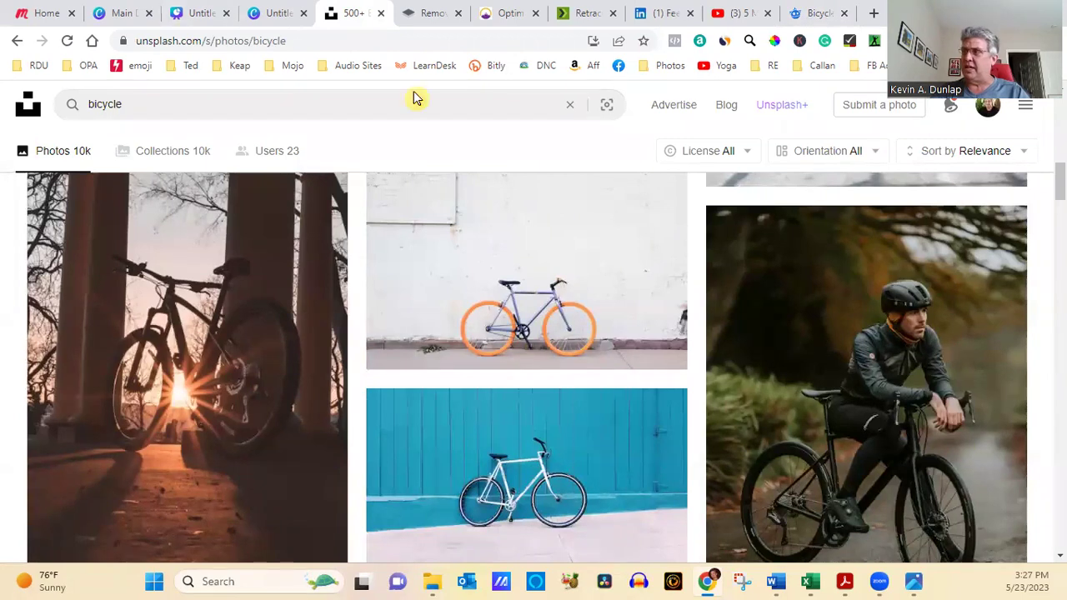
{"action": "left_click_drag", "start_coordinate": [1060, 181], "coordinate": [1060, 116]}
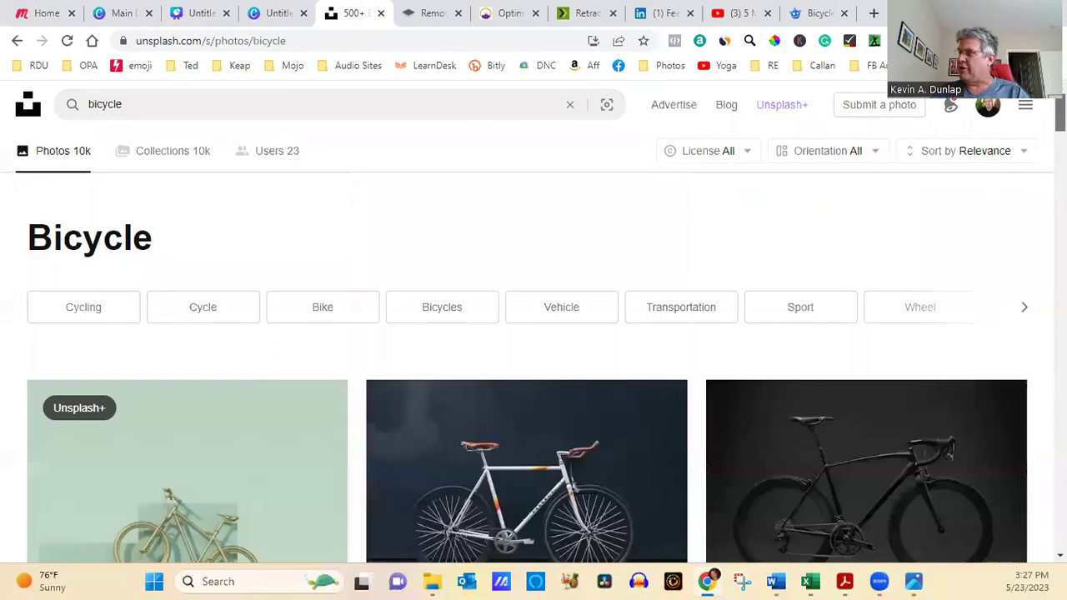
{"action": "left_click", "coordinate": [986, 115]}
{"action": "left_click", "coordinate": [867, 183]}
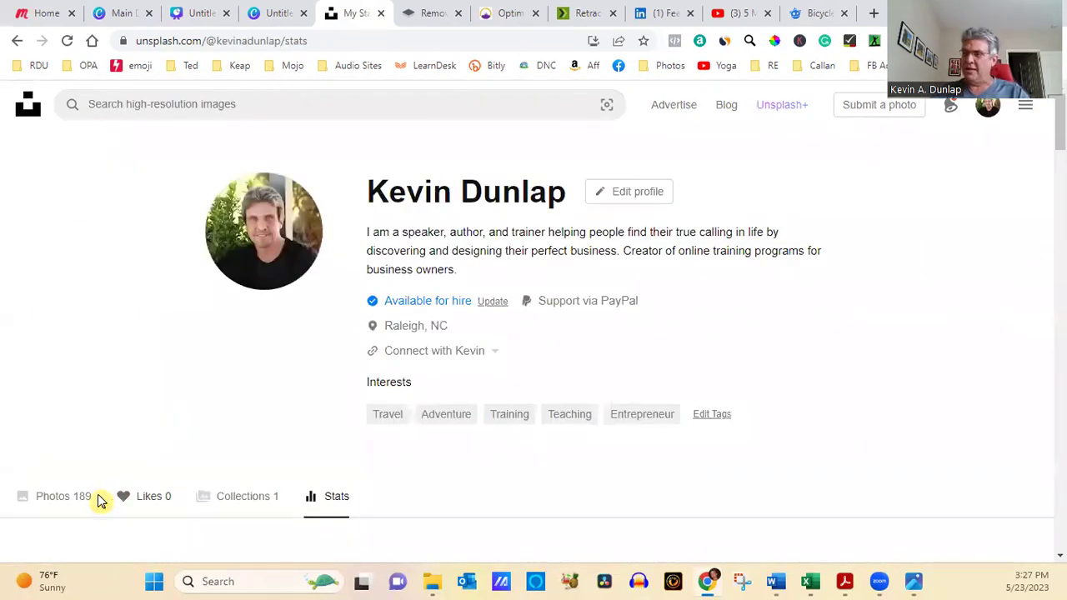
{"action": "left_click_drag", "start_coordinate": [94, 503], "coordinate": [59, 503]}
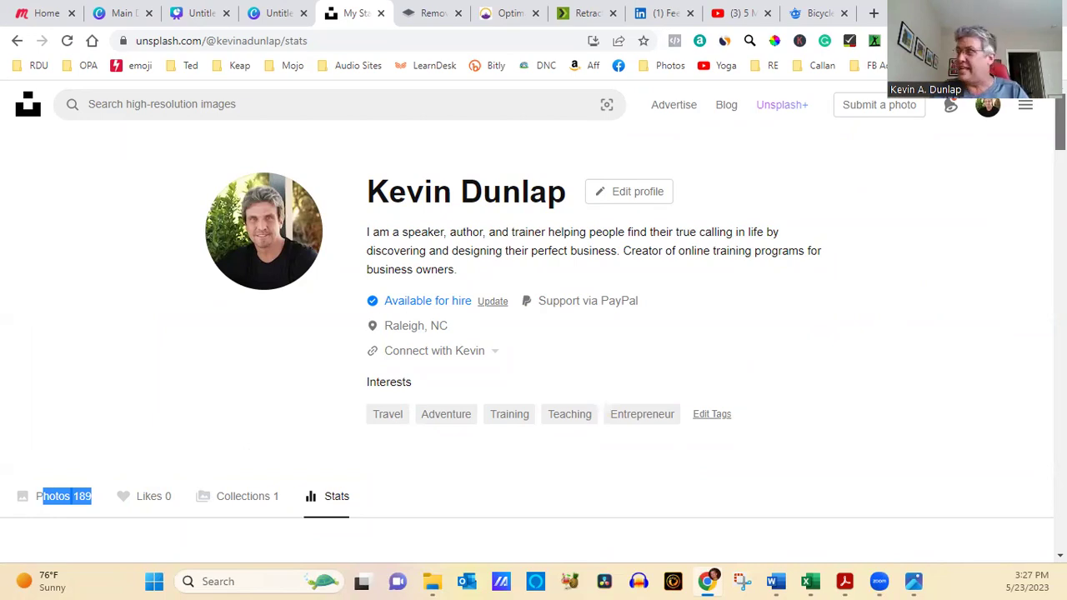
{"action": "scroll", "coordinate": [533, 333], "scroll_direction": "down", "scroll_amount": 5}
{"action": "scroll", "coordinate": [533, 350], "scroll_direction": "down", "scroll_amount": 1}
{"action": "scroll", "coordinate": [534, 350], "scroll_direction": "up", "scroll_amount": 1}
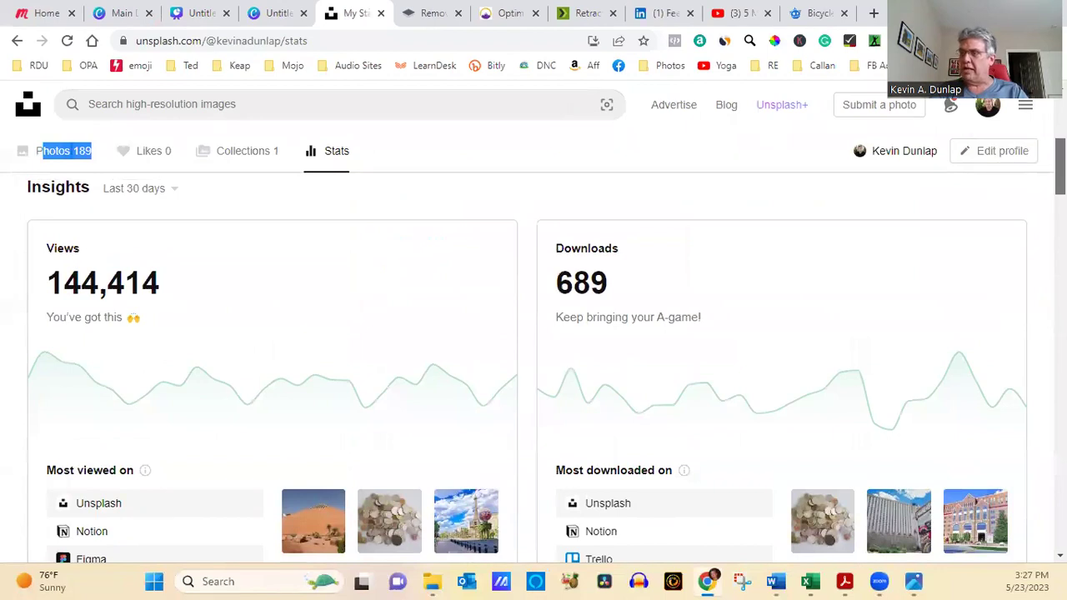
- Set the insights period to All time and highlight the total downloads and total views
{"action": "left_click", "coordinate": [174, 191]}
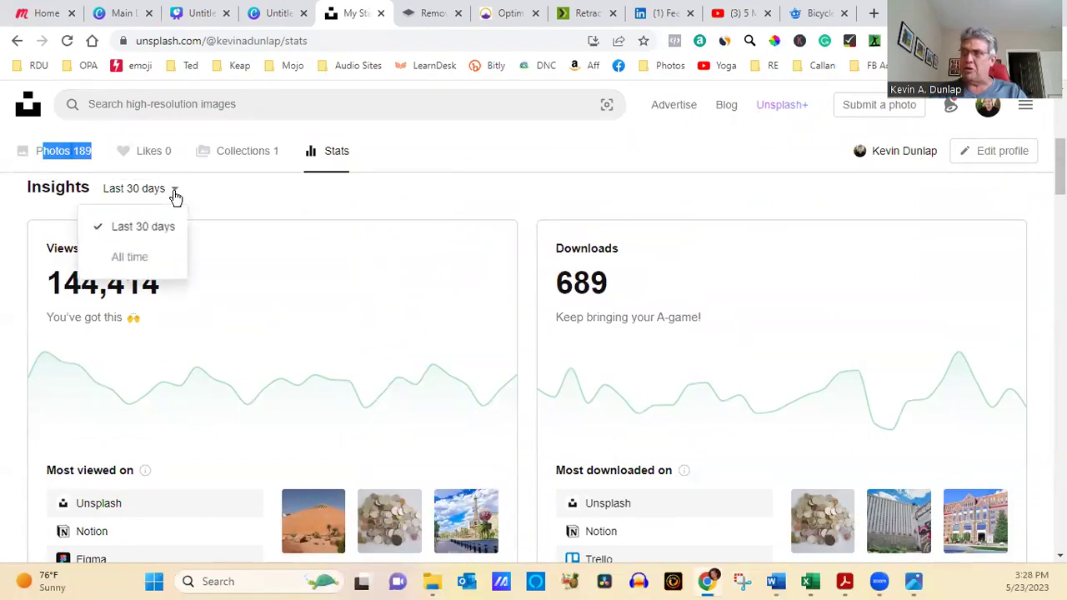
{"action": "left_click", "coordinate": [134, 257]}
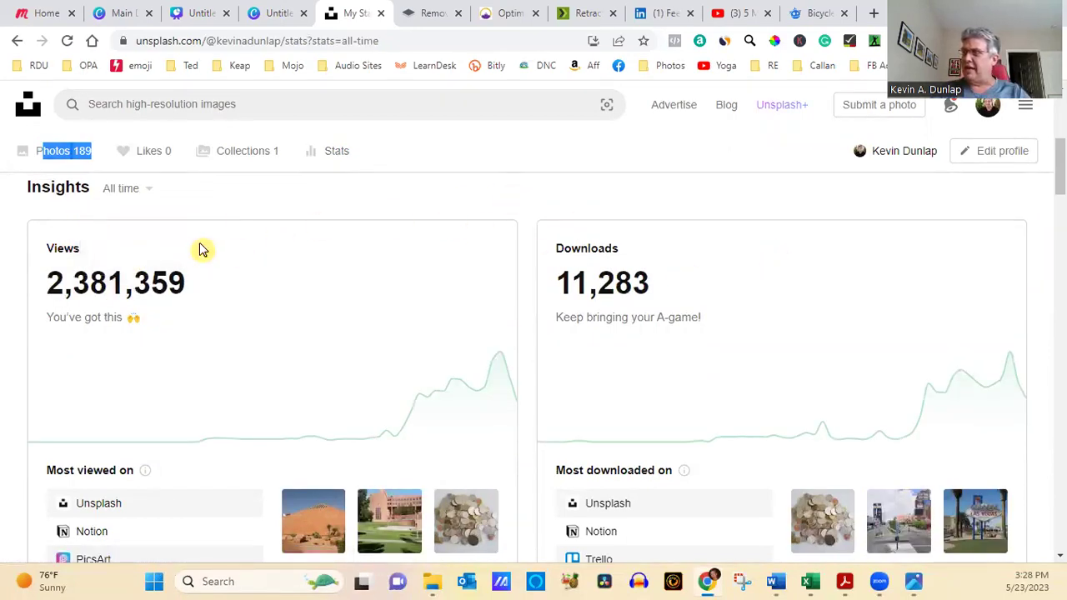
{"action": "left_click", "coordinate": [645, 283]}
{"action": "left_click_drag", "start_coordinate": [644, 283], "coordinate": [561, 295]}
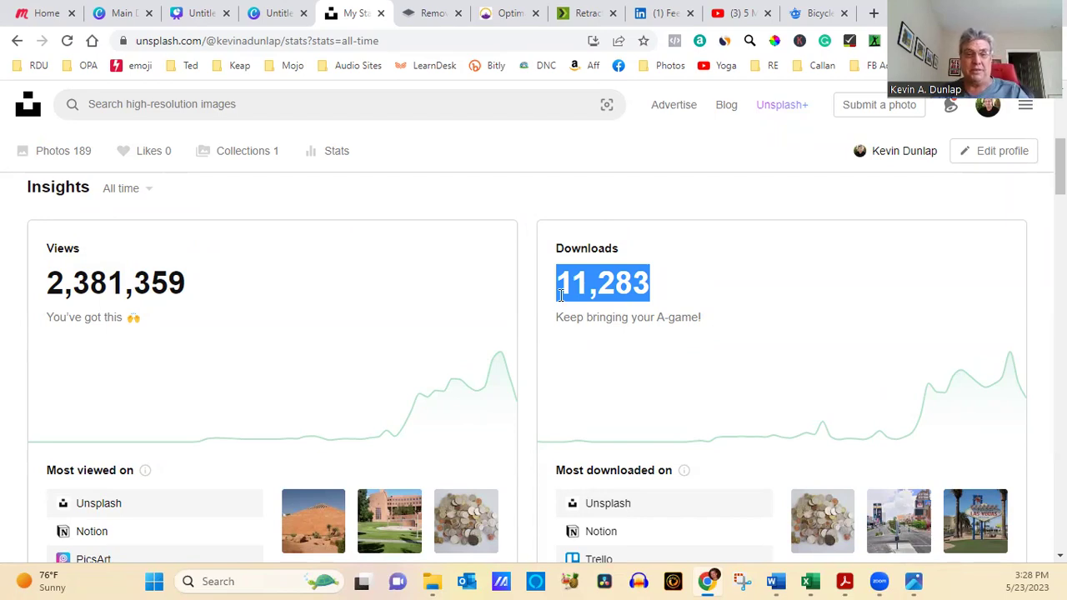
{"action": "left_click_drag", "start_coordinate": [205, 295], "coordinate": [41, 305]}
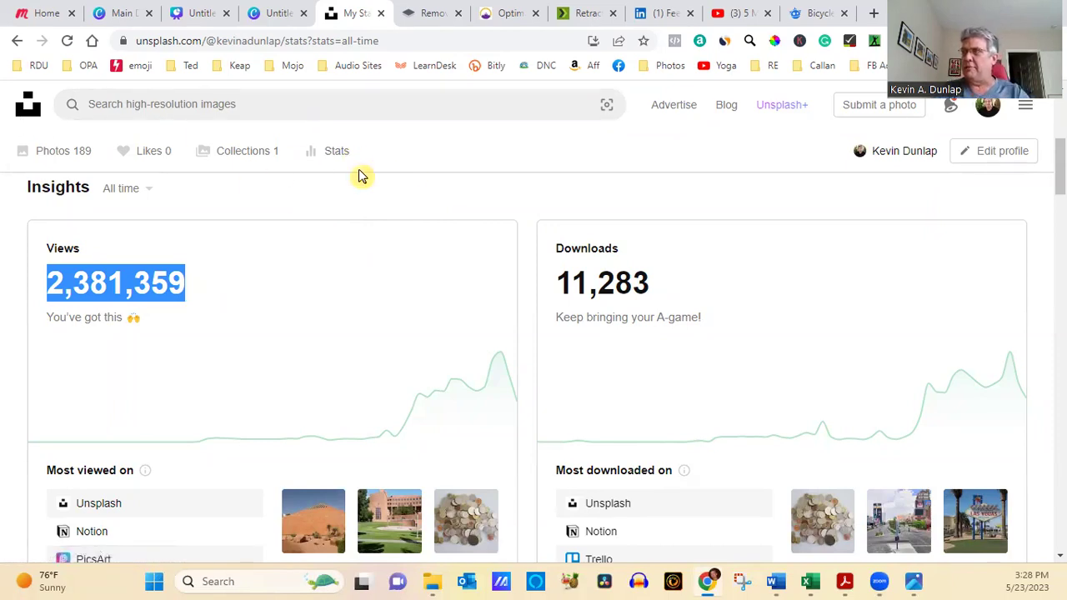
- Search Unsplash for "bicycle" and browse the results down to the photo of three cyclists riding in a row
{"action": "left_click", "coordinate": [258, 102]}
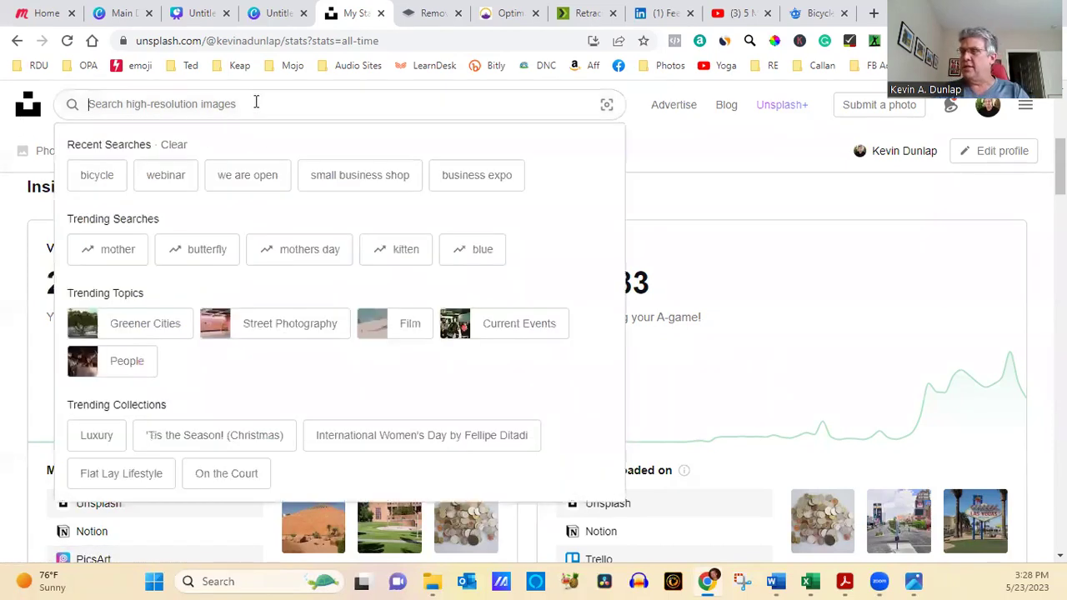
{"action": "type", "text": "bicycle"}
{"action": "key", "text": "Return"}
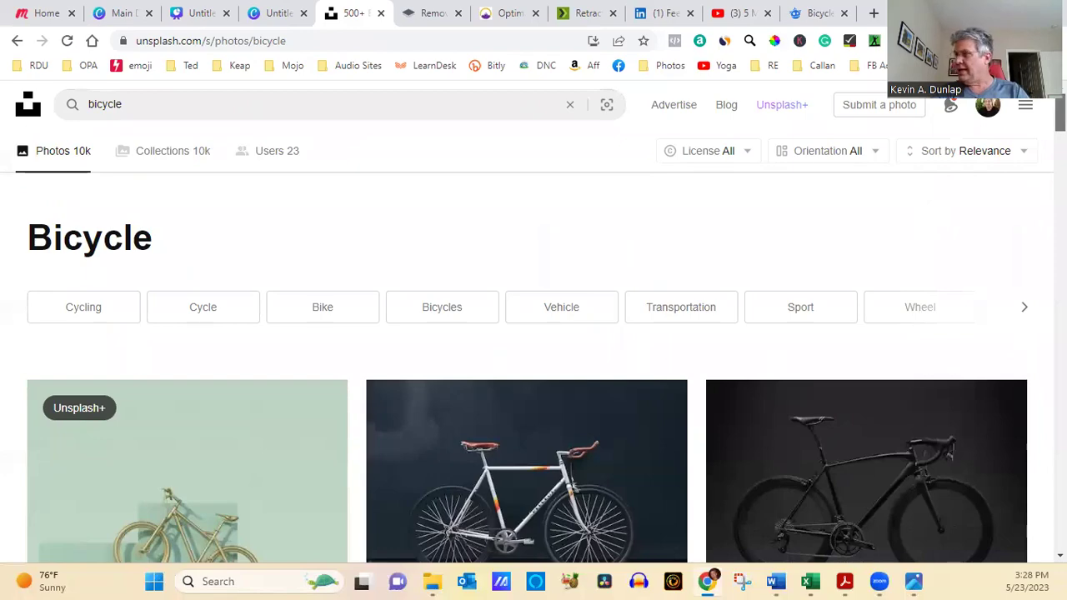
{"action": "scroll", "coordinate": [534, 367], "scroll_direction": "down", "scroll_amount": 10}
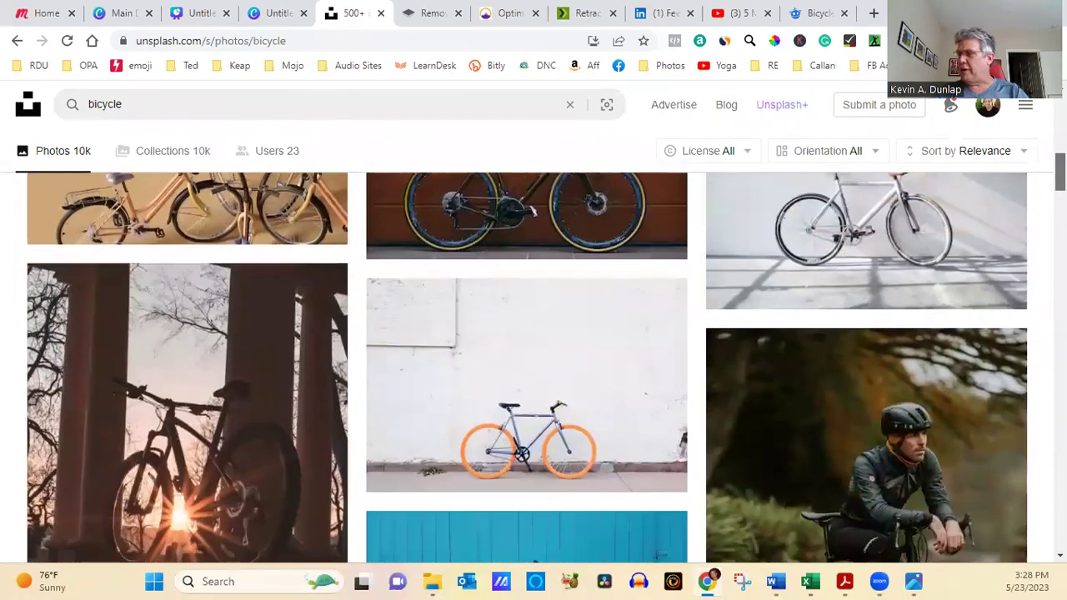
{"action": "scroll", "coordinate": [533, 366], "scroll_direction": "down", "scroll_amount": 2}
{"action": "scroll", "coordinate": [533, 367], "scroll_direction": "down", "scroll_amount": 5}
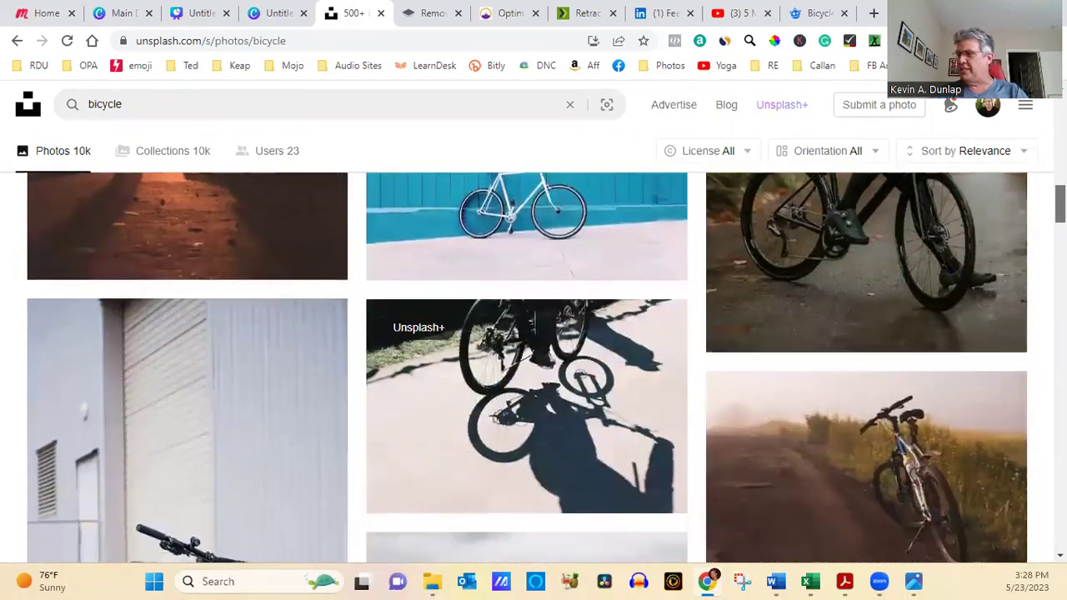
{"action": "scroll", "coordinate": [560, 374], "scroll_direction": "down", "scroll_amount": 1}
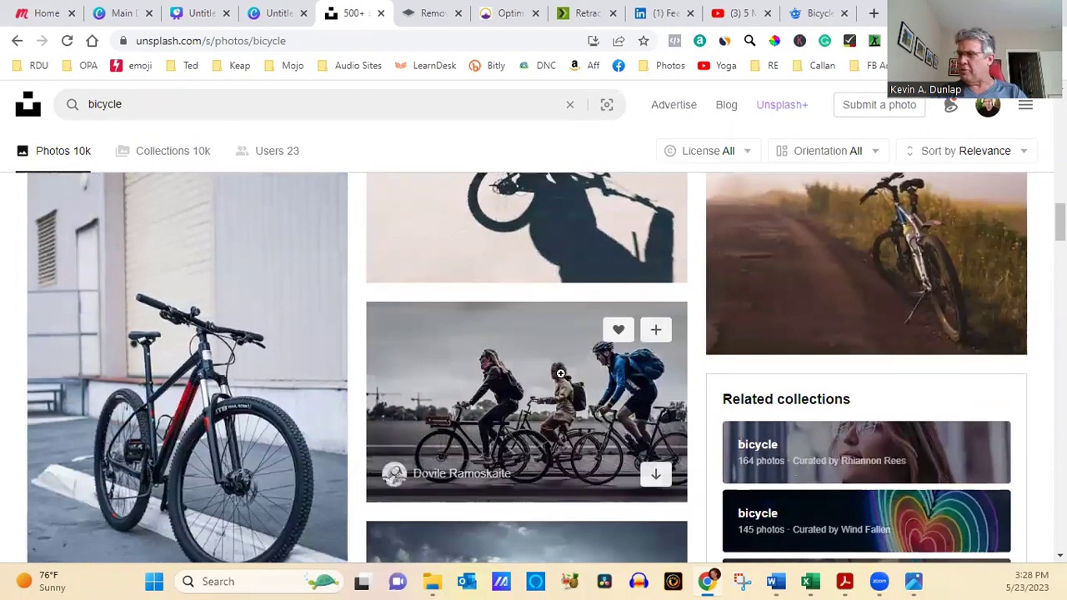
- Open the photo of the three cyclists, download it, and dismiss the attribution pop-up
{"action": "left_click", "coordinate": [541, 433]}
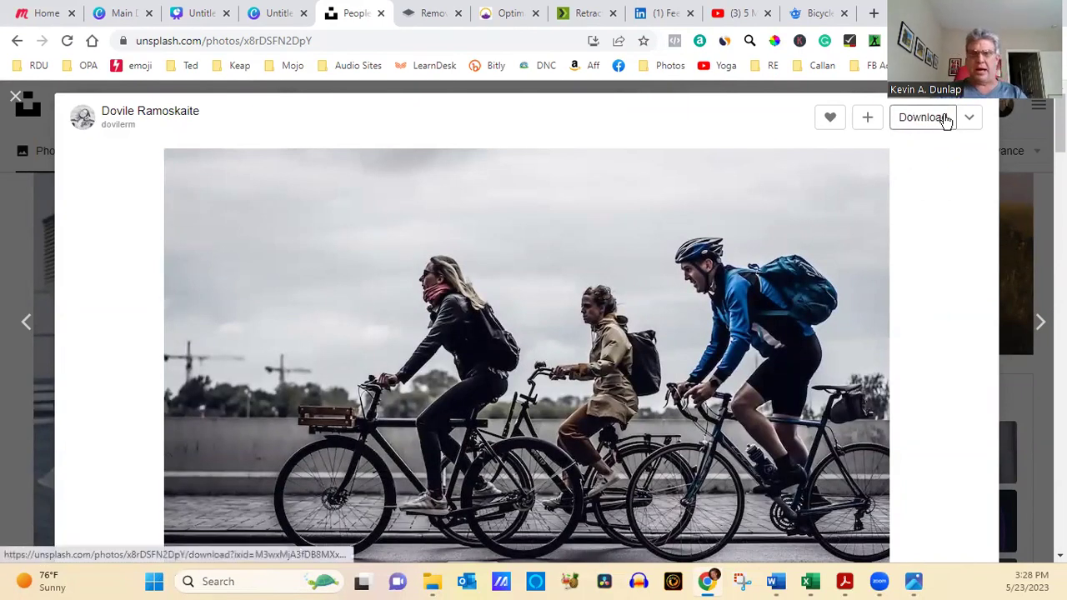
{"action": "right_click", "coordinate": [655, 273]}
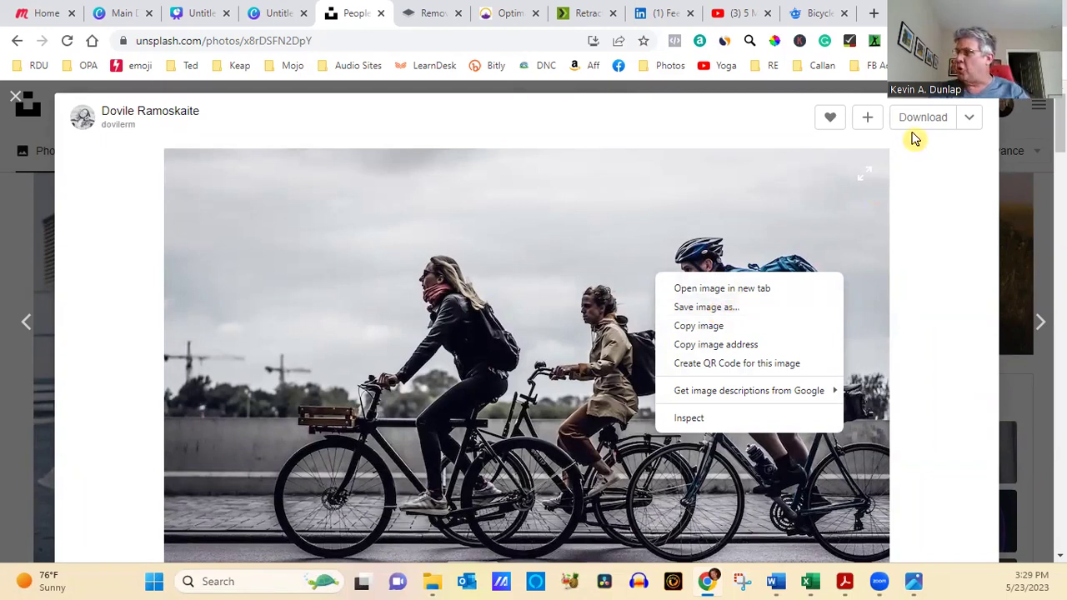
{"action": "left_click", "coordinate": [935, 224]}
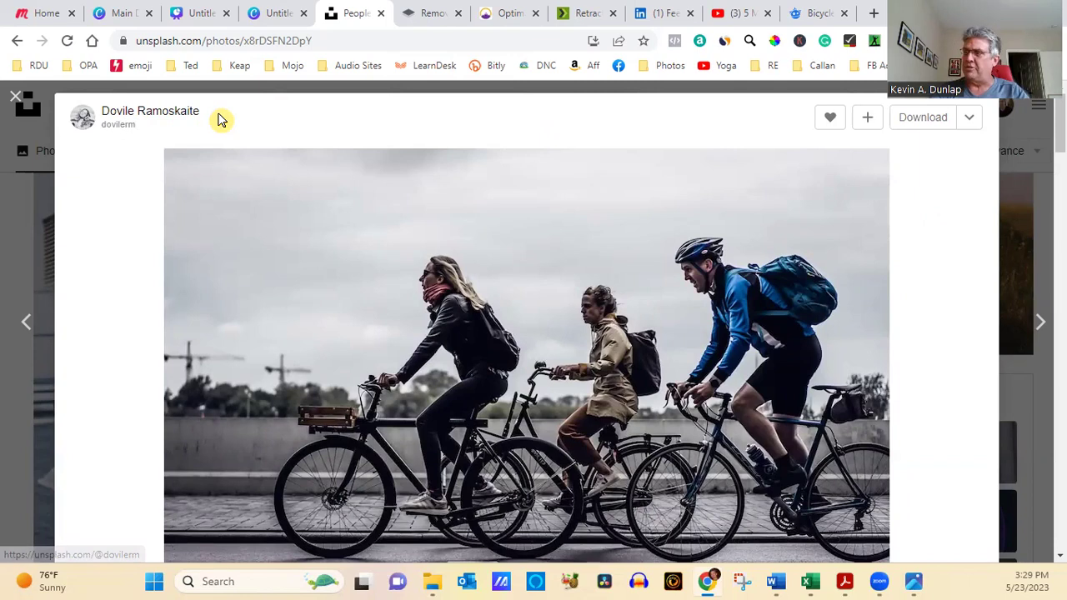
{"action": "left_click", "coordinate": [923, 132]}
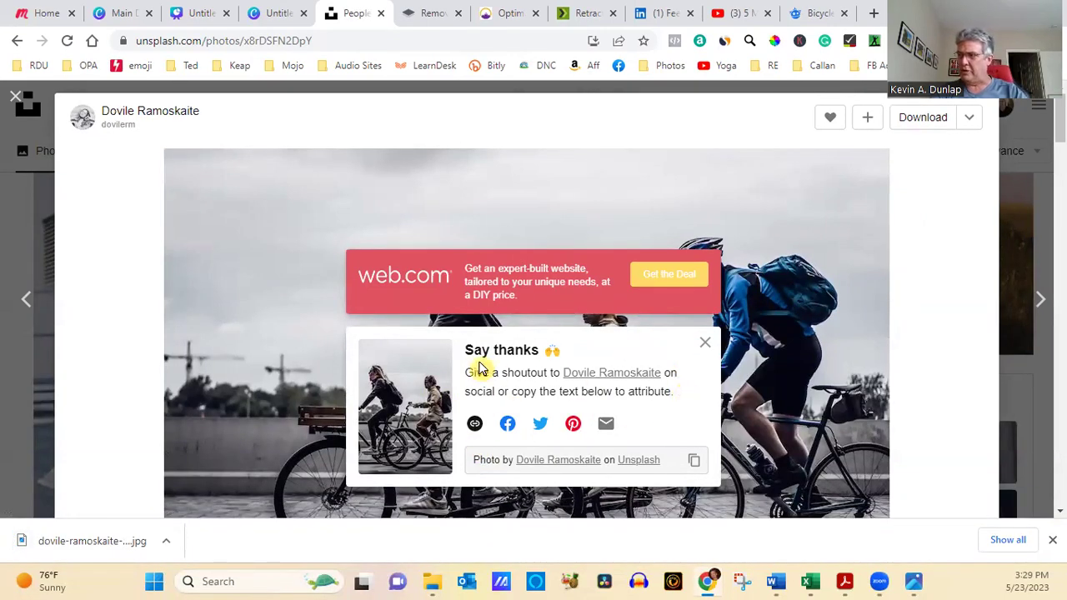
{"action": "left_click", "coordinate": [705, 344]}
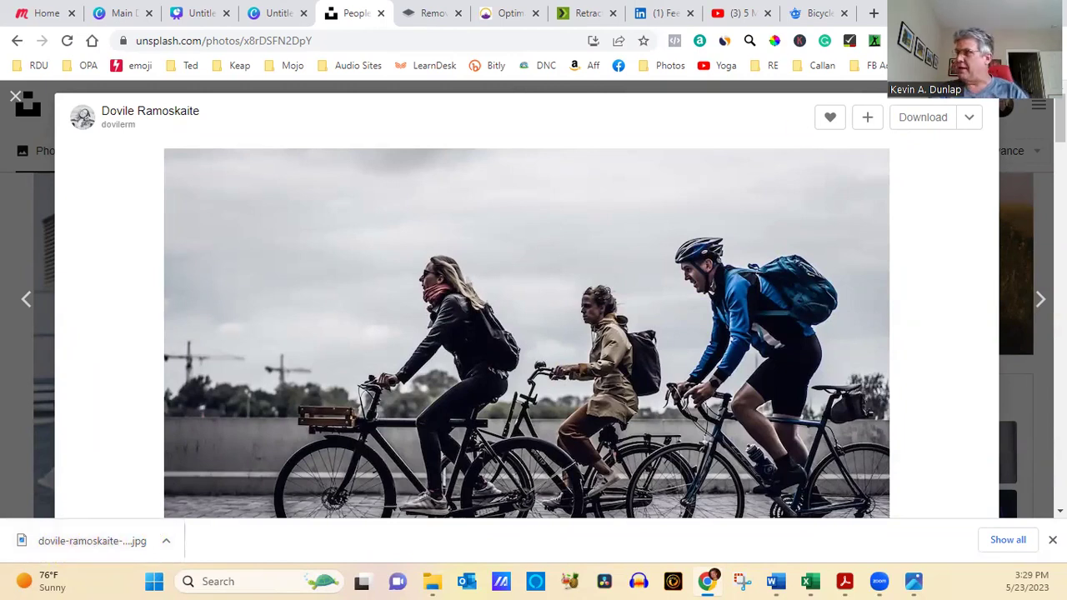
- Shrink the browser window to uncover the desktop and put the downloaded cyclist photo there
{"action": "key", "text": "super+Down"}
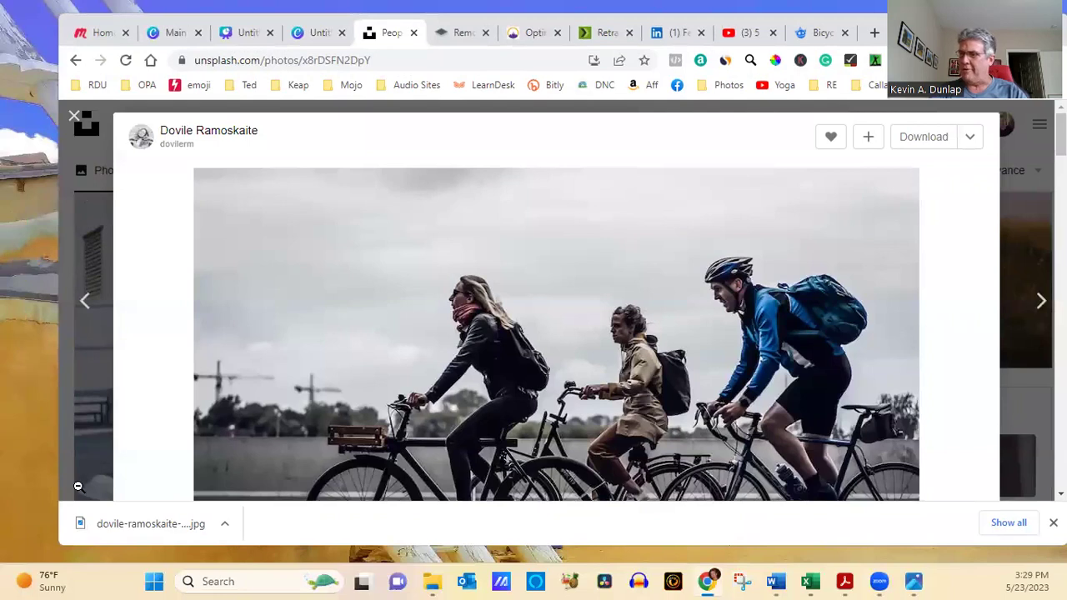
{"action": "left_click_drag", "start_coordinate": [117, 533], "coordinate": [40, 121]}
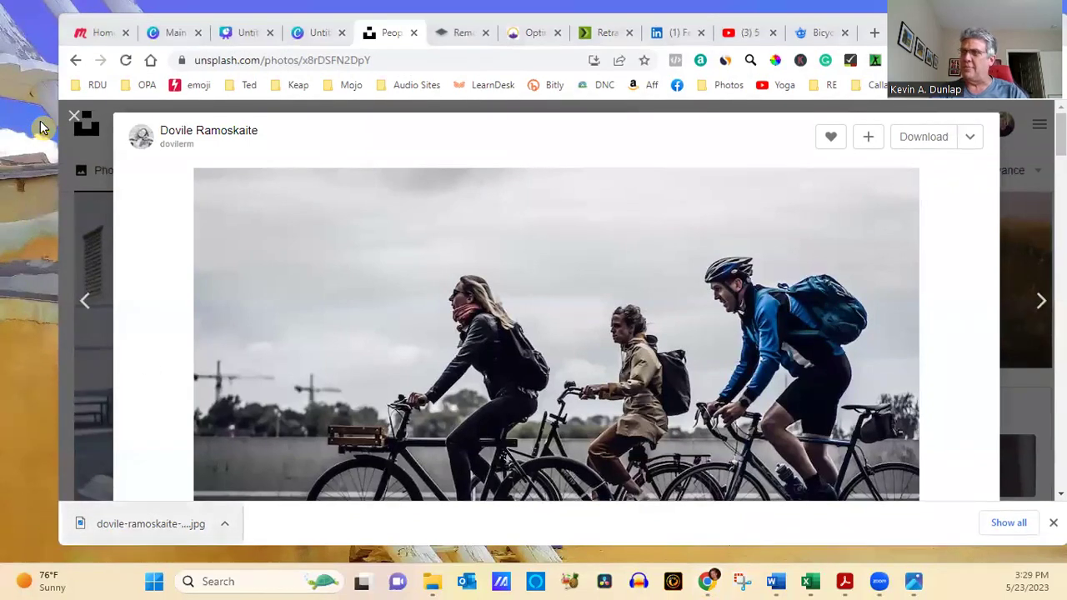
- Switch to the untitled Canva presentation and place the cyclist photo from the desktop on its blank page
{"action": "left_click", "coordinate": [315, 33]}
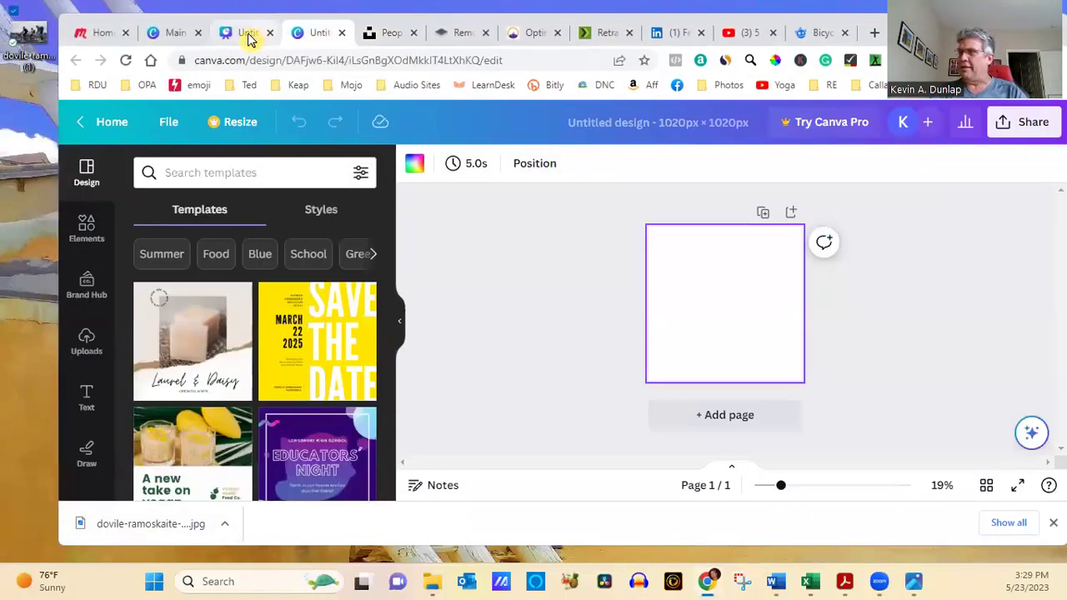
{"action": "left_click", "coordinate": [248, 38]}
{"action": "left_click_drag", "start_coordinate": [10, 33], "coordinate": [723, 309]}
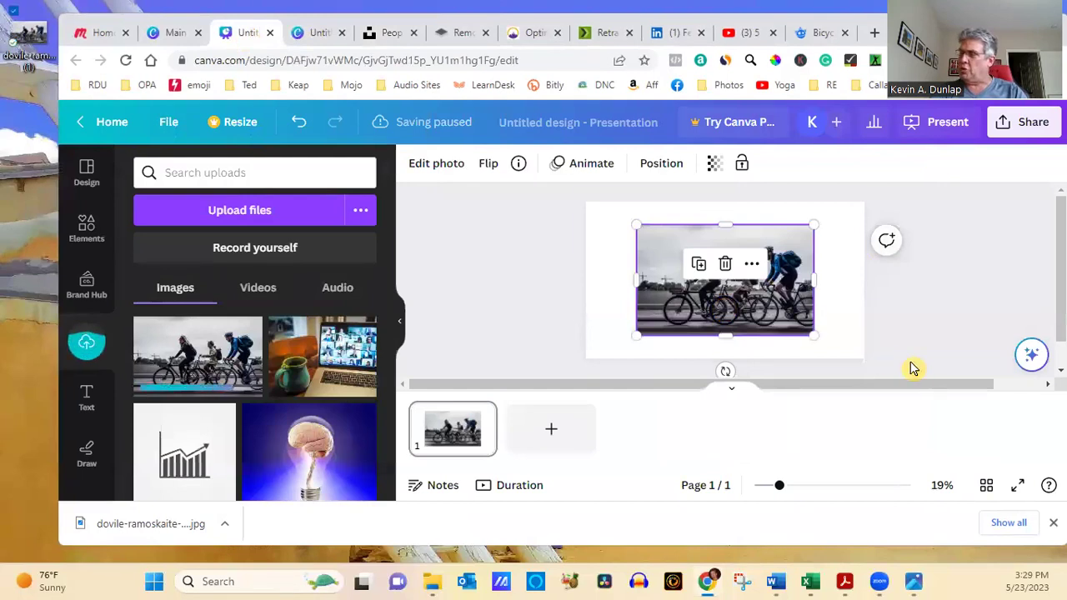
- Enlarge the cyclist photo from its lower-left corner until it reaches the left edge of the page
{"action": "left_click", "coordinate": [832, 309]}
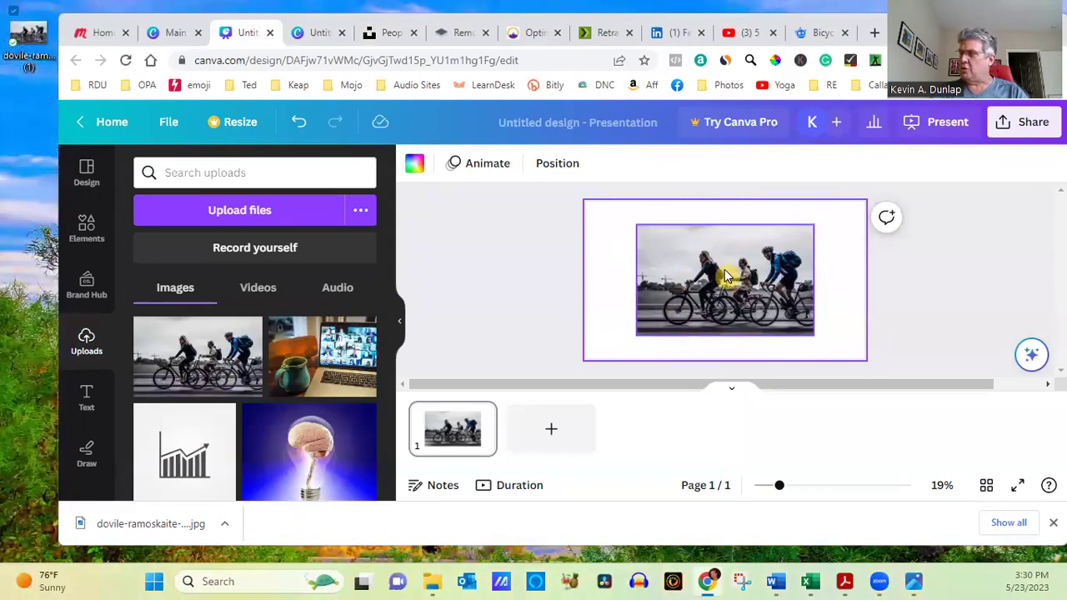
{"action": "left_click", "coordinate": [648, 327]}
{"action": "left_click_drag", "start_coordinate": [635, 335], "coordinate": [586, 367]}
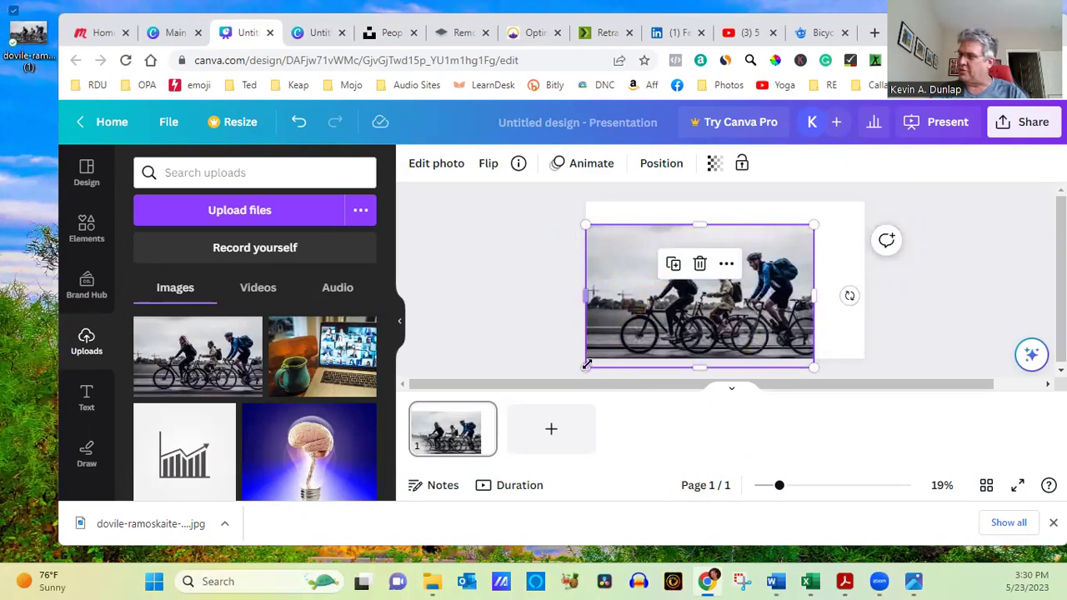
- Enlarge the cyclist photo from its upper-right corner until it fills the page
{"action": "mouse_move", "coordinate": [585, 368]}
{"action": "left_mouse_down"}
{"action": "mouse_move", "coordinate": [630, 340]}
{"action": "mouse_move", "coordinate": [583, 371]}
{"action": "left_mouse_up"}
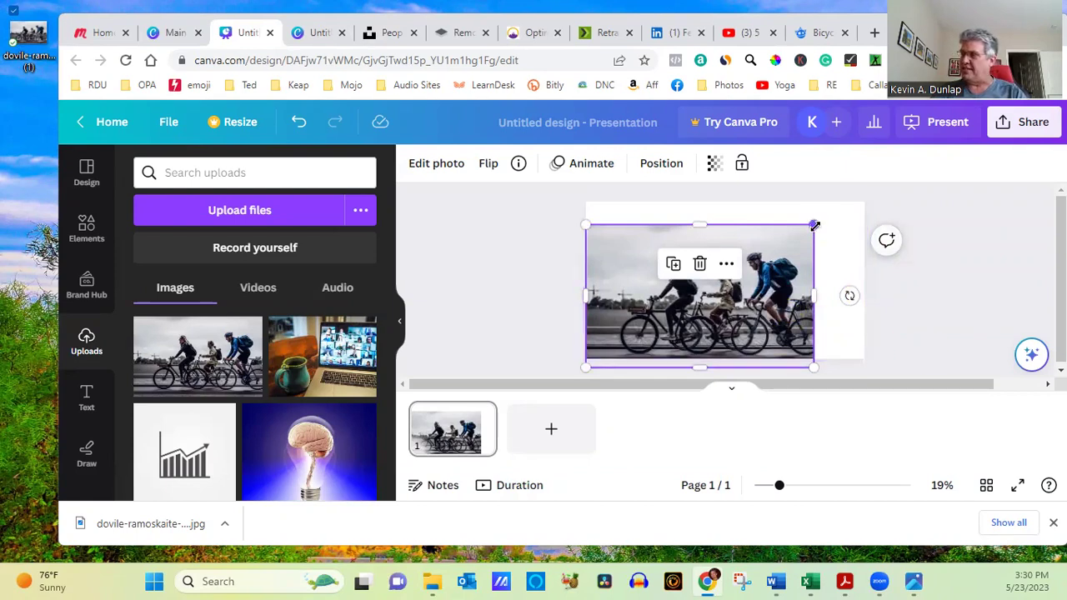
{"action": "left_click_drag", "start_coordinate": [814, 225], "coordinate": [881, 225]}
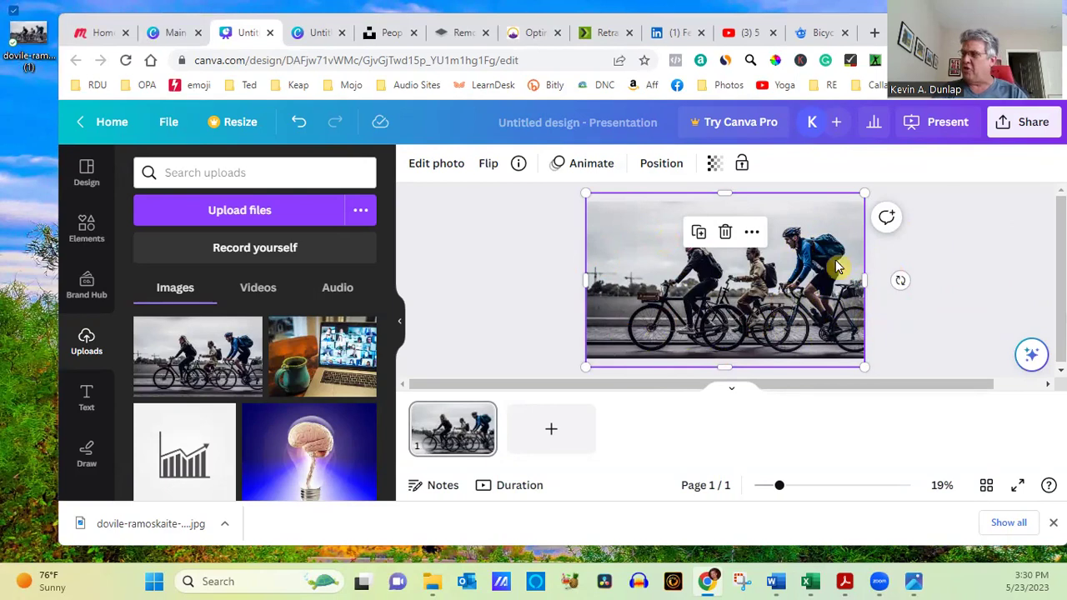
{"action": "left_click", "coordinate": [1042, 130]}
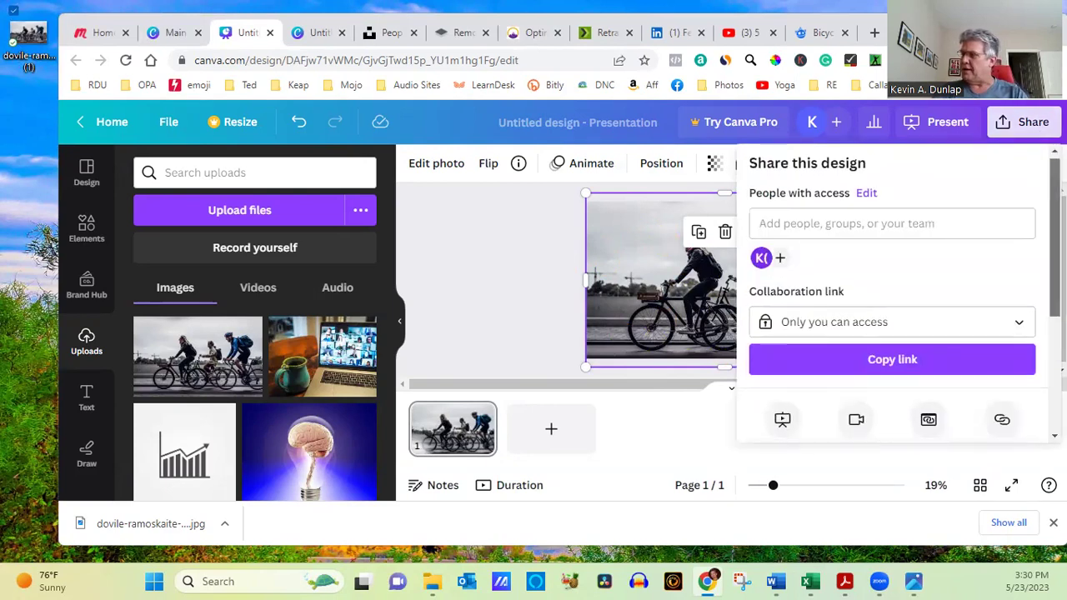
{"action": "scroll", "coordinate": [892, 292], "scroll_direction": "down", "scroll_amount": 5}
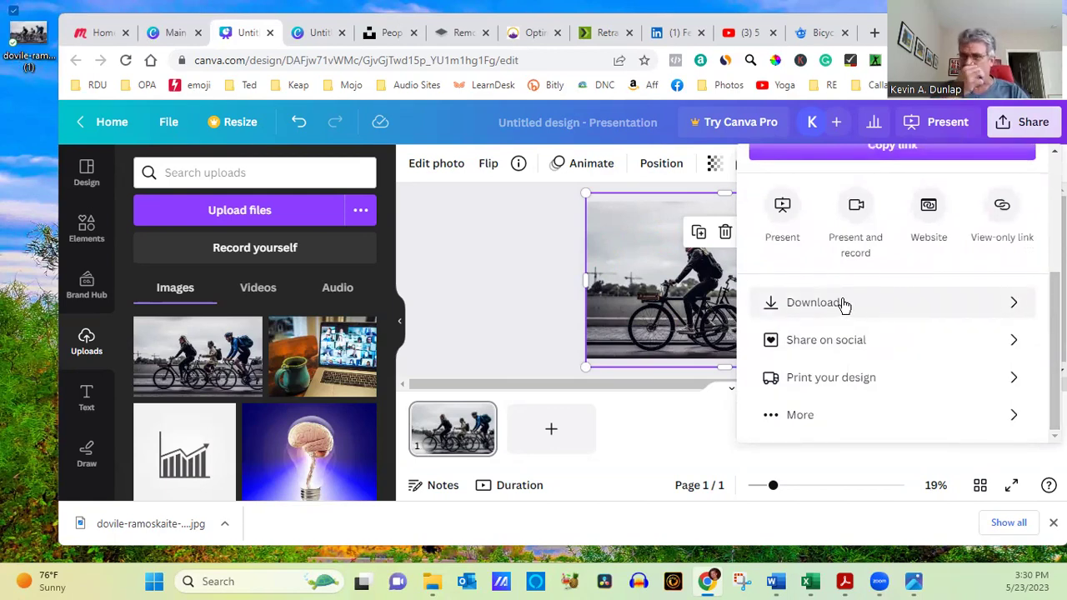
{"action": "left_click", "coordinate": [843, 304]}
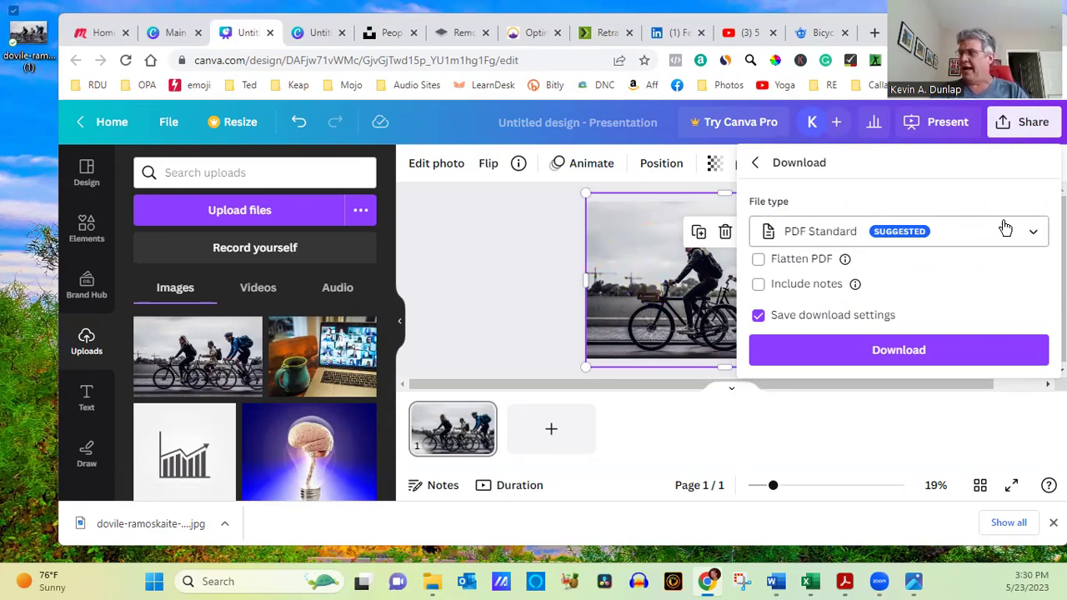
{"action": "left_click", "coordinate": [1035, 234]}
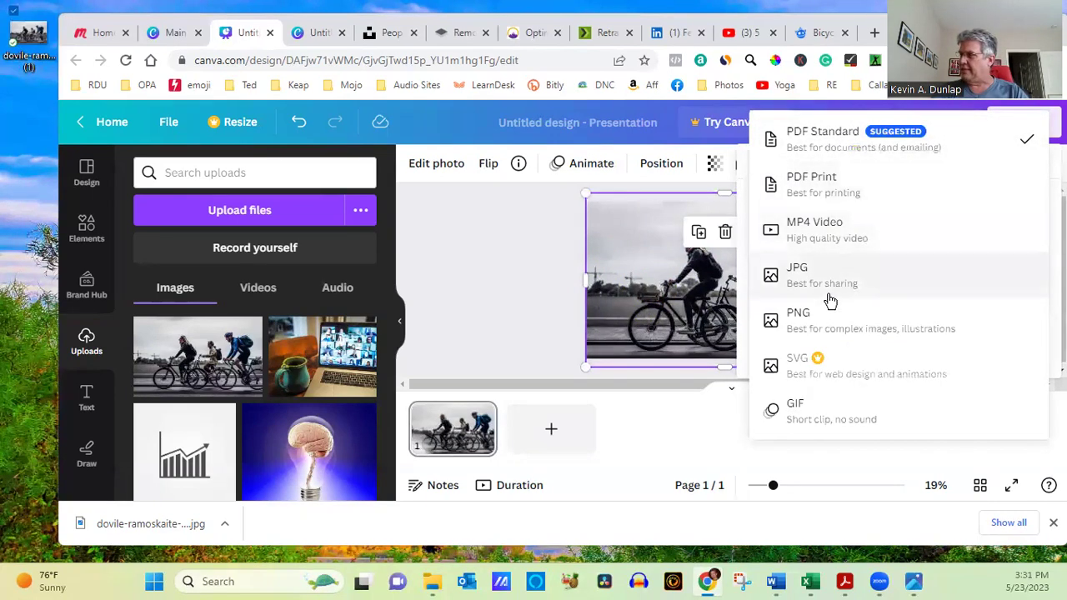
{"action": "left_click", "coordinate": [512, 250]}
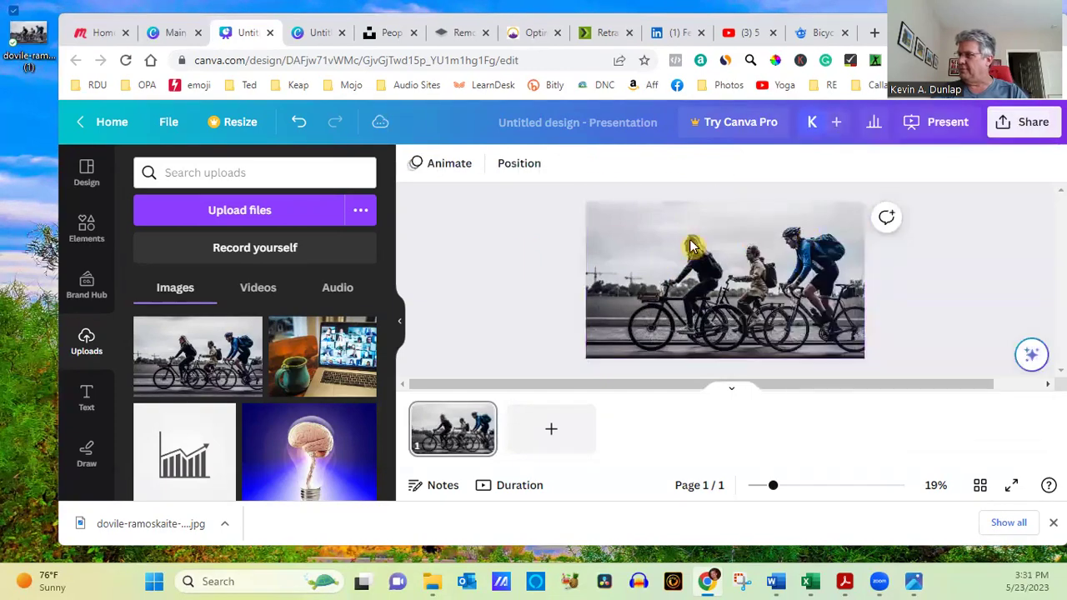
- Download the presentation page with the cyclist photo as a JPG file
{"action": "left_click", "coordinate": [1030, 122]}
{"action": "scroll", "coordinate": [852, 302], "scroll_direction": "down", "scroll_amount": 3}
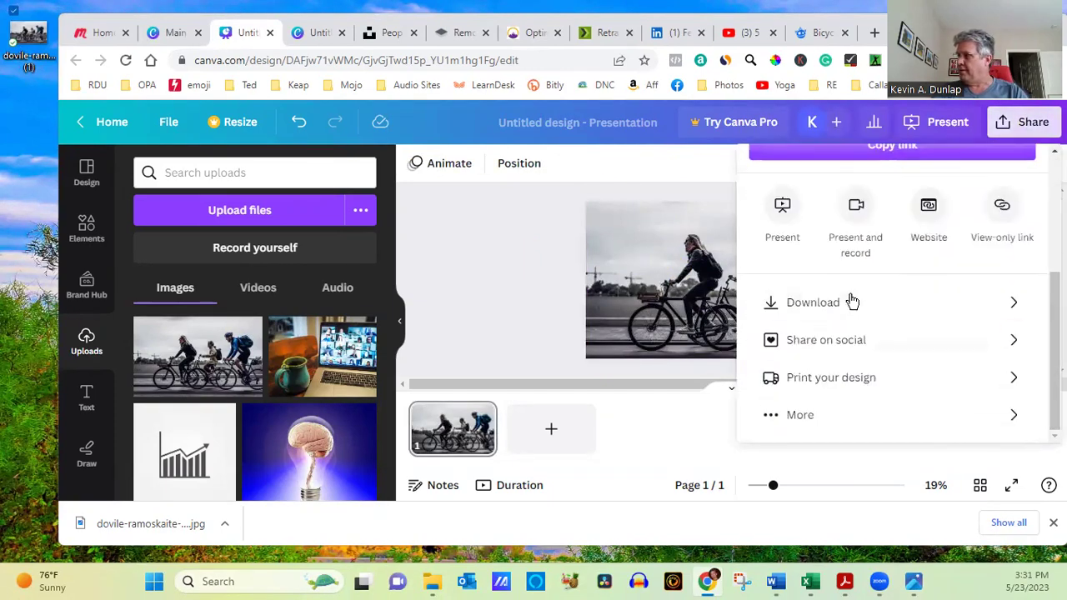
{"action": "left_click", "coordinate": [852, 302]}
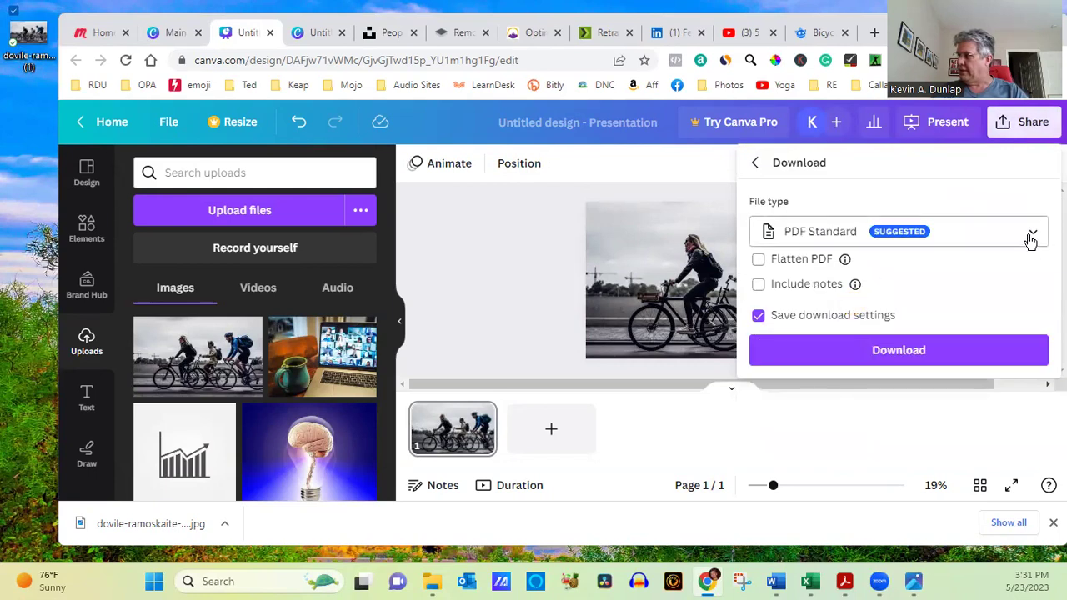
{"action": "left_click", "coordinate": [1030, 236]}
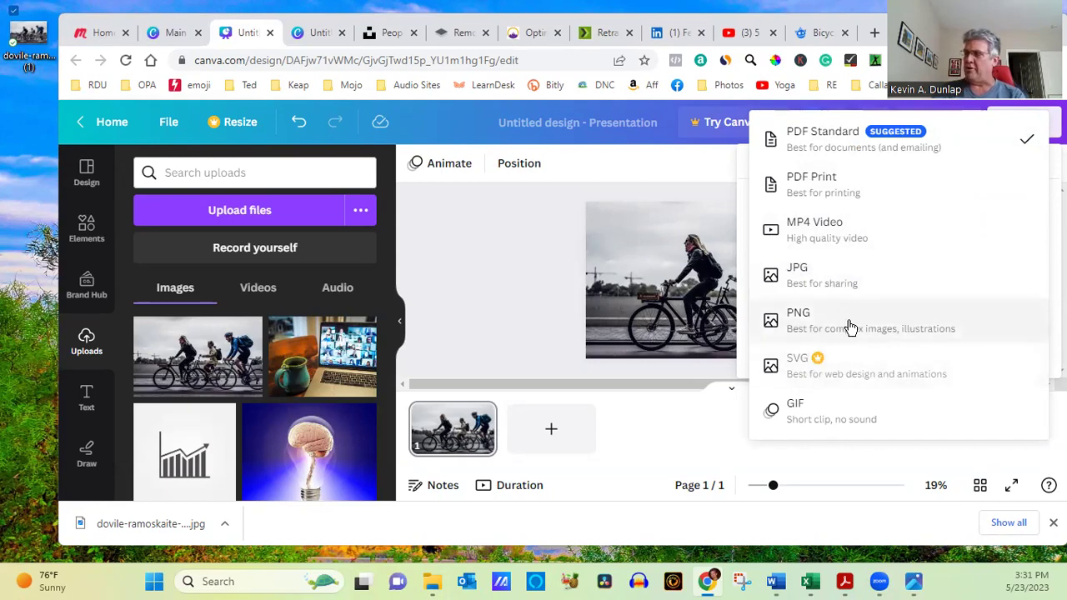
{"action": "left_click", "coordinate": [830, 283]}
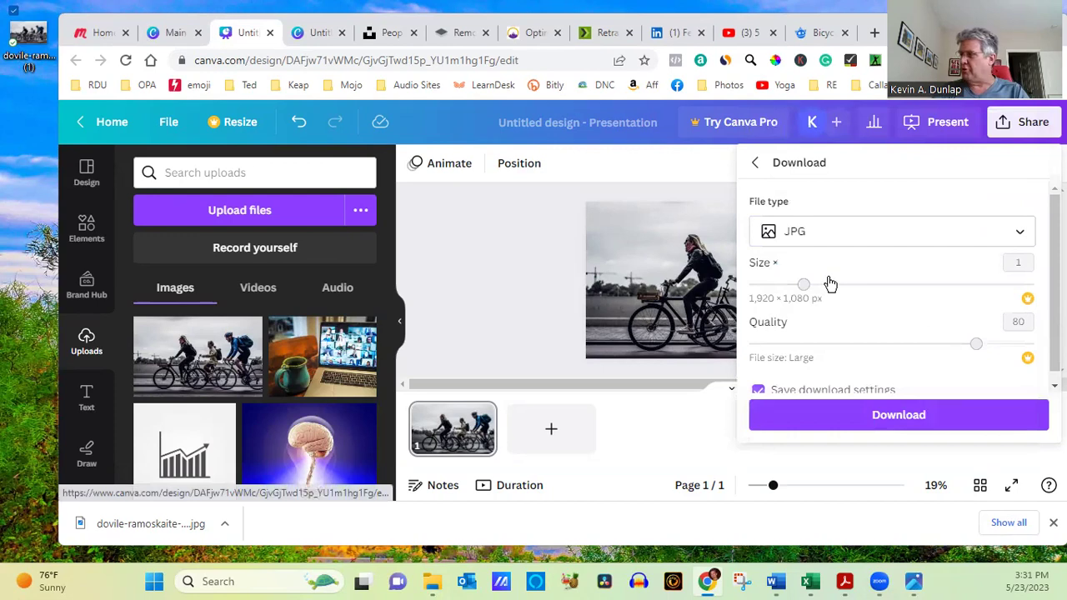
{"action": "left_click", "coordinate": [910, 426]}
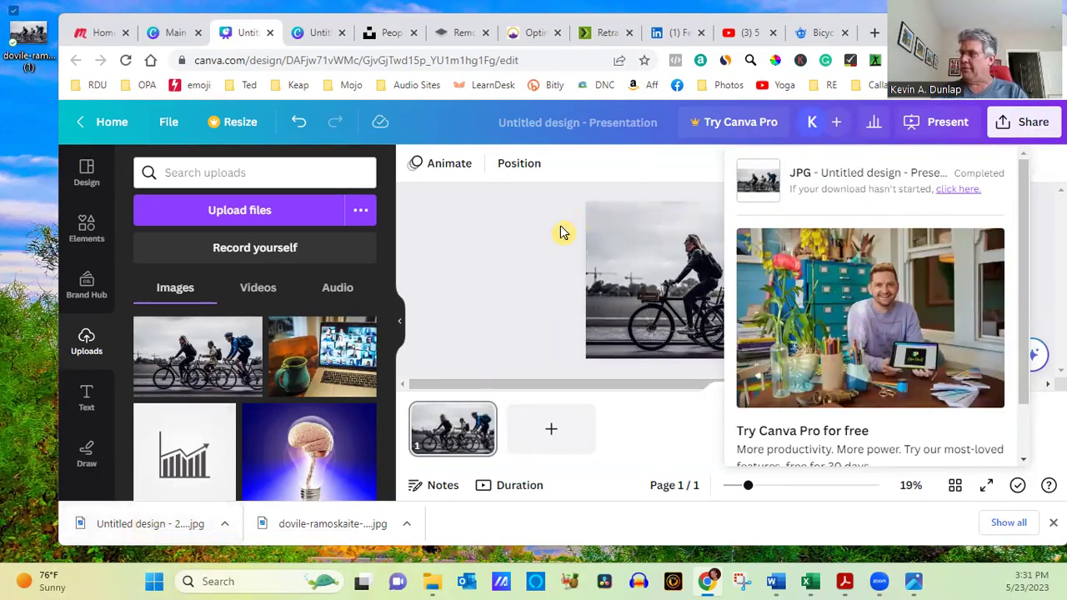
{"action": "left_click", "coordinate": [589, 117]}
{"action": "key", "text": "BackSpace"}
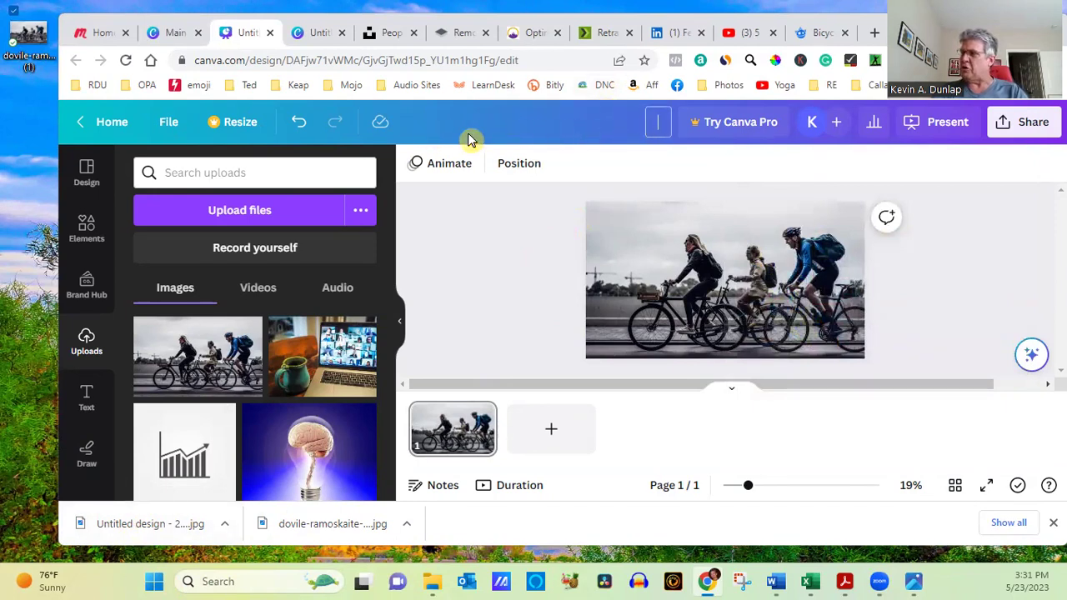
{"action": "left_click", "coordinate": [547, 291]}
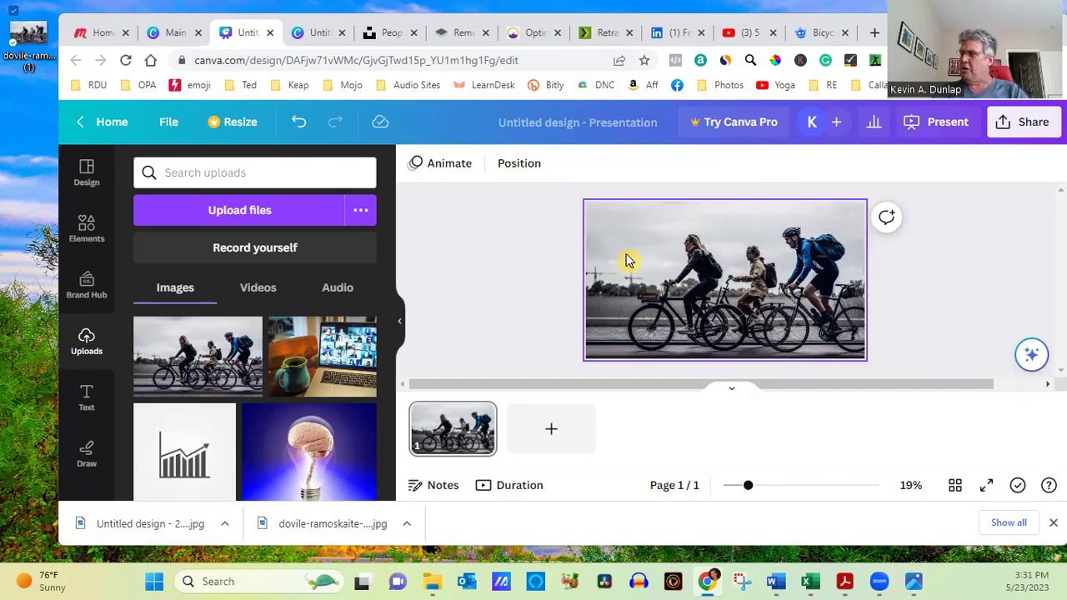
- Put the downloaded design JPG on the desktop below the original cyclist photo and open it for viewing
{"action": "left_click", "coordinate": [144, 528]}
{"action": "left_click_drag", "start_coordinate": [140, 525], "coordinate": [26, 129]}
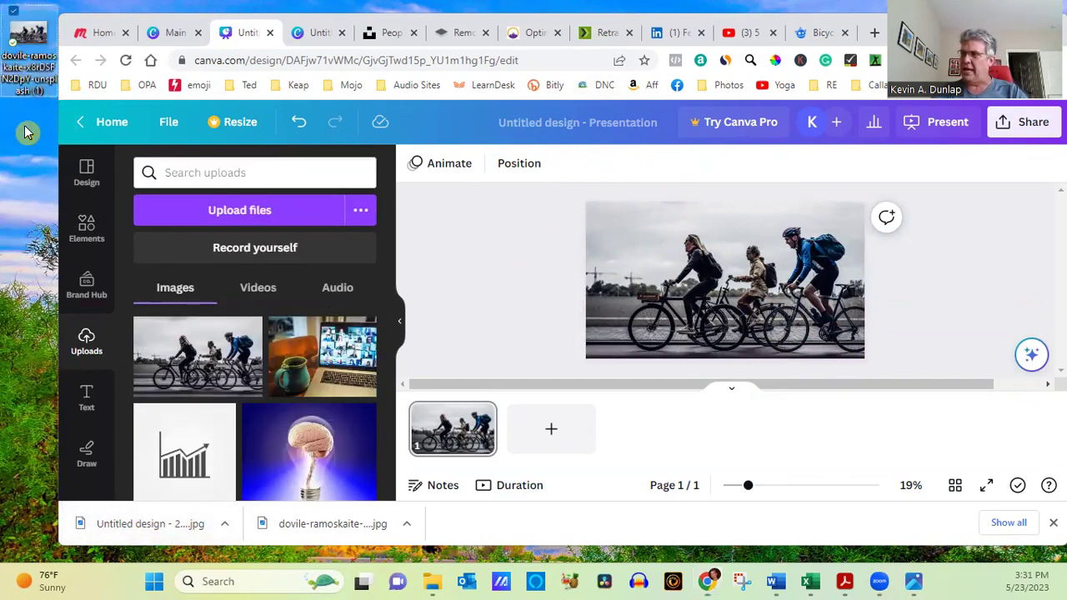
{"action": "double_click", "coordinate": [26, 129]}
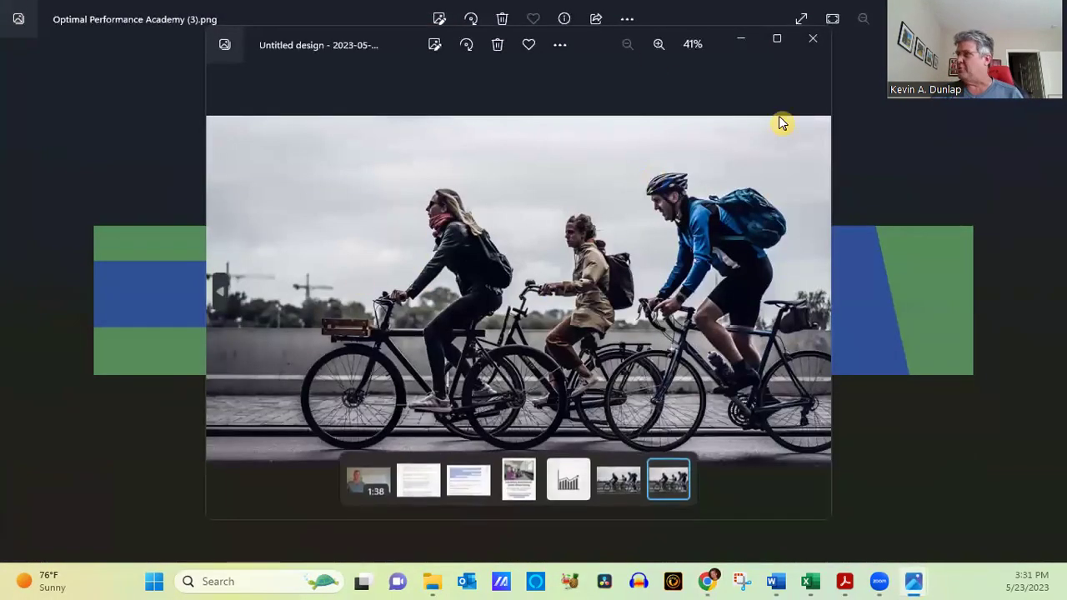
- Close all the open image viewer windows to return to the presentation design
{"action": "left_click", "coordinate": [1048, 142]}
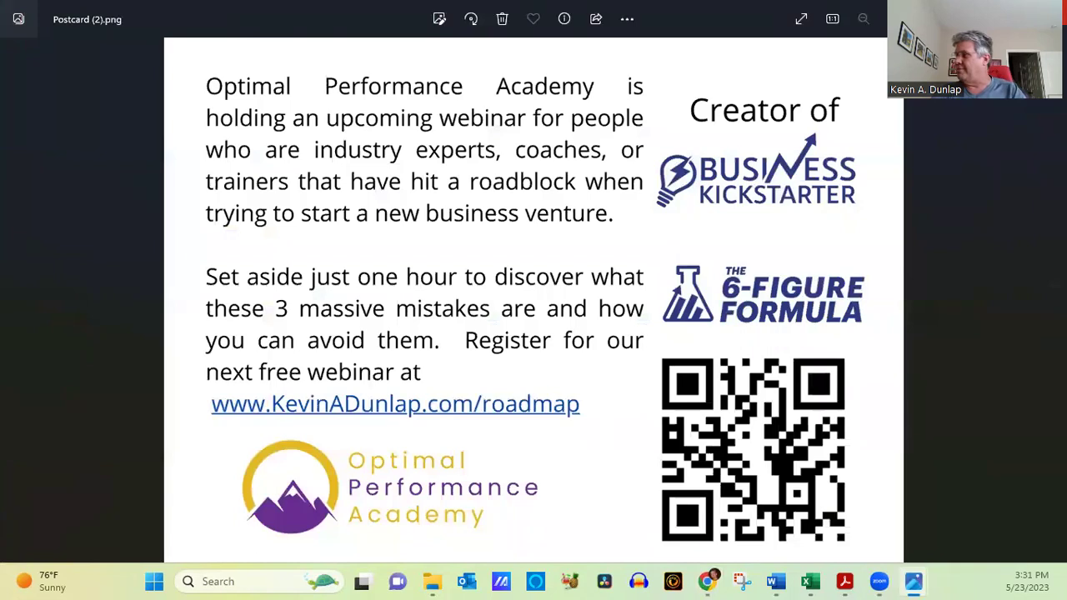
{"action": "left_click", "coordinate": [1051, 13]}
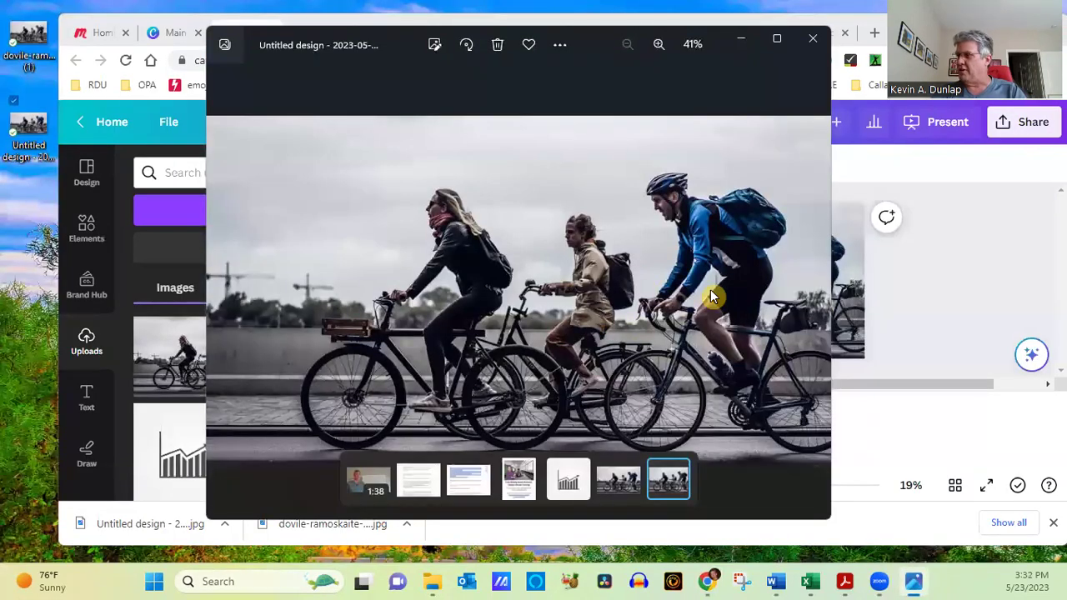
{"action": "left_click", "coordinate": [813, 38]}
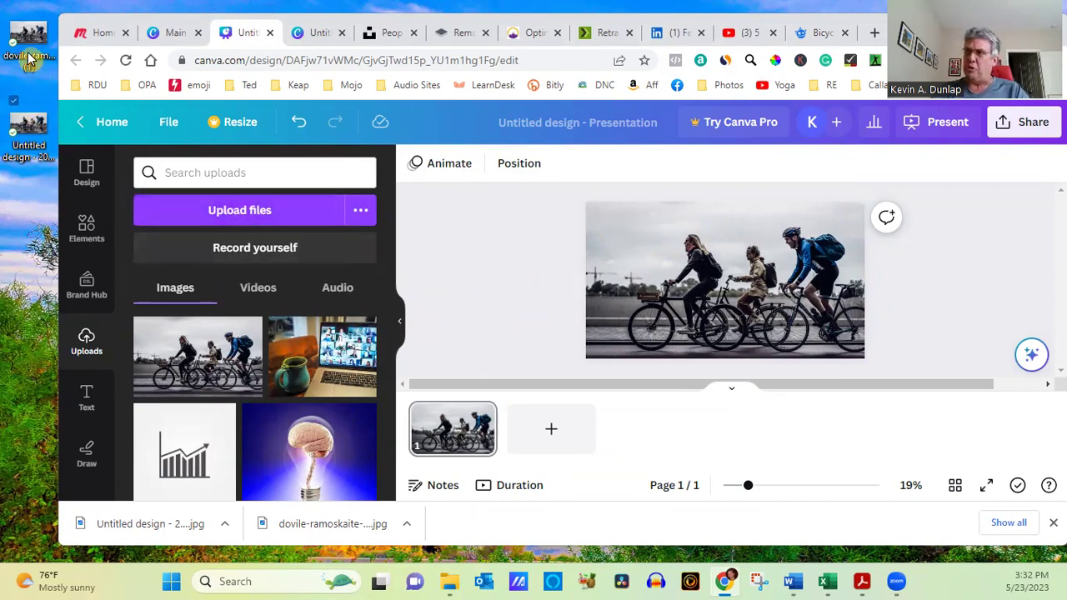
- Search the uploads for "dovi" to find the cyclist photo by its file name and clear the search
{"action": "left_click", "coordinate": [204, 174]}
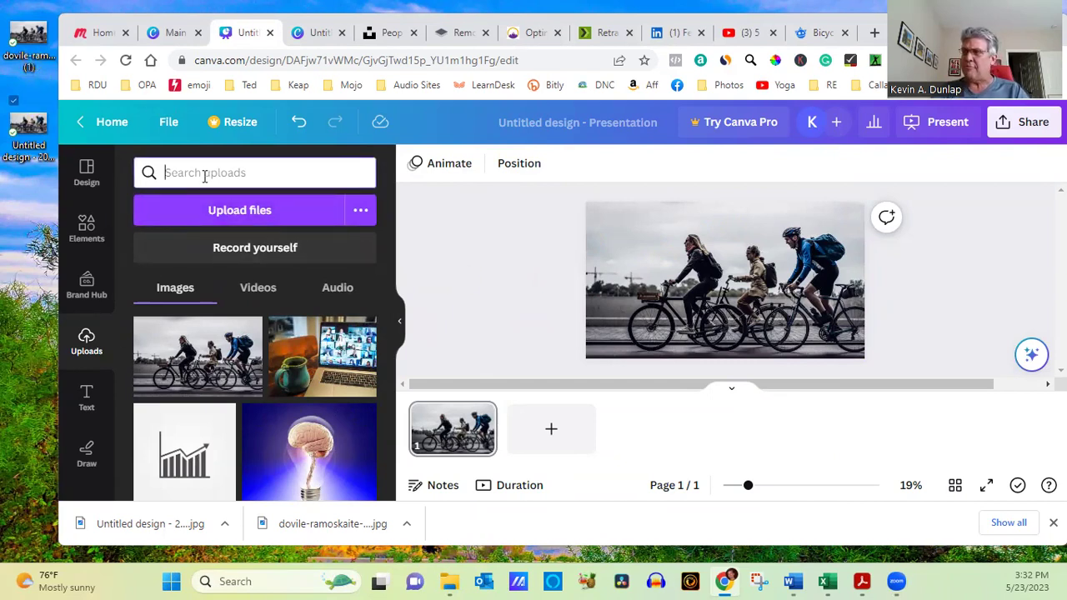
{"action": "type", "text": "dovi"}
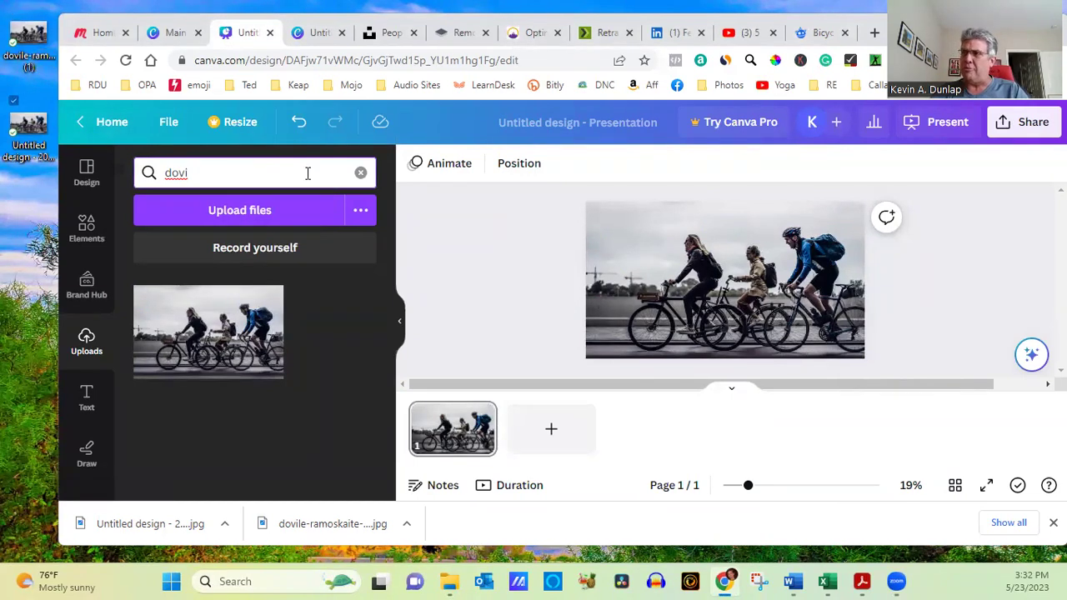
{"action": "left_click", "coordinate": [360, 176]}
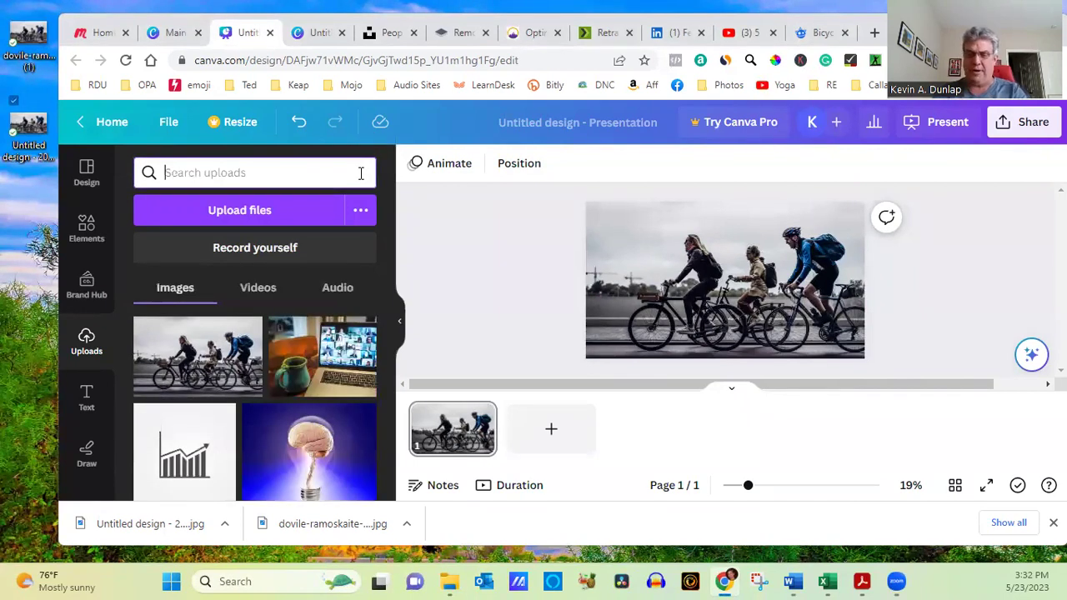
- Search the uploads for "logo" and place the purple mountain logo on the cyclist page
{"action": "type", "text": "logo"}
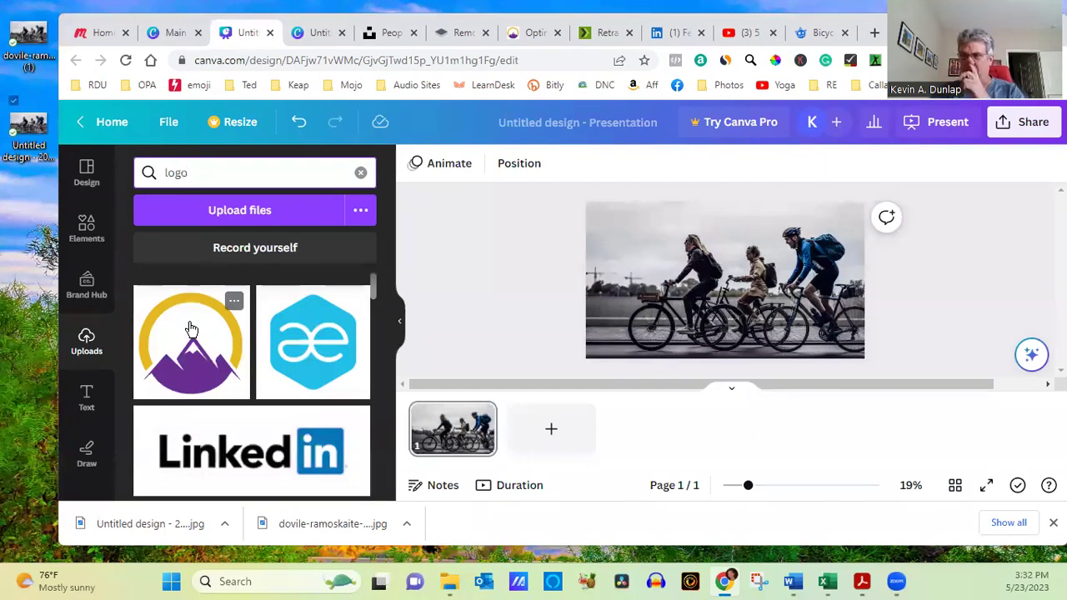
{"action": "left_click_drag", "start_coordinate": [191, 330], "coordinate": [197, 306]}
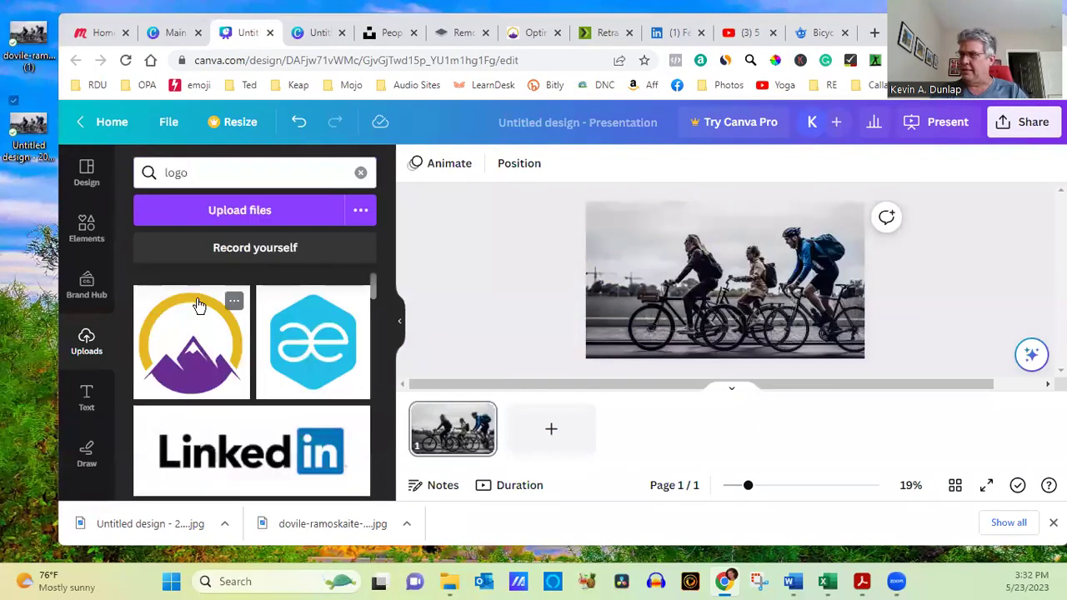
{"action": "left_click", "coordinate": [197, 306]}
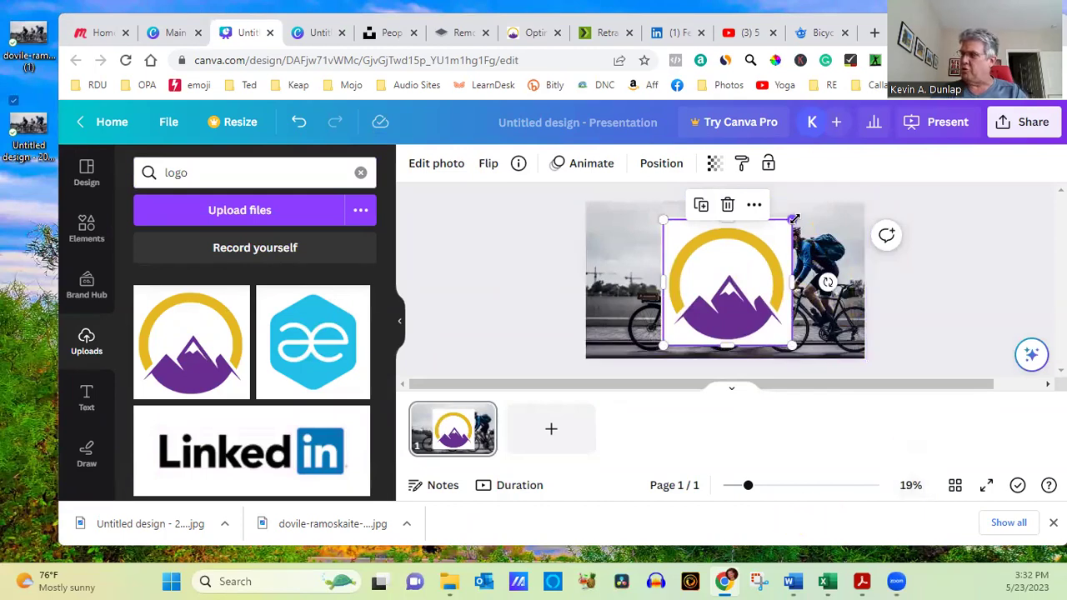
- Shrink the front copy of the mountain logo and delete the large duplicate behind it
{"action": "left_click_drag", "start_coordinate": [794, 220], "coordinate": [705, 305]}
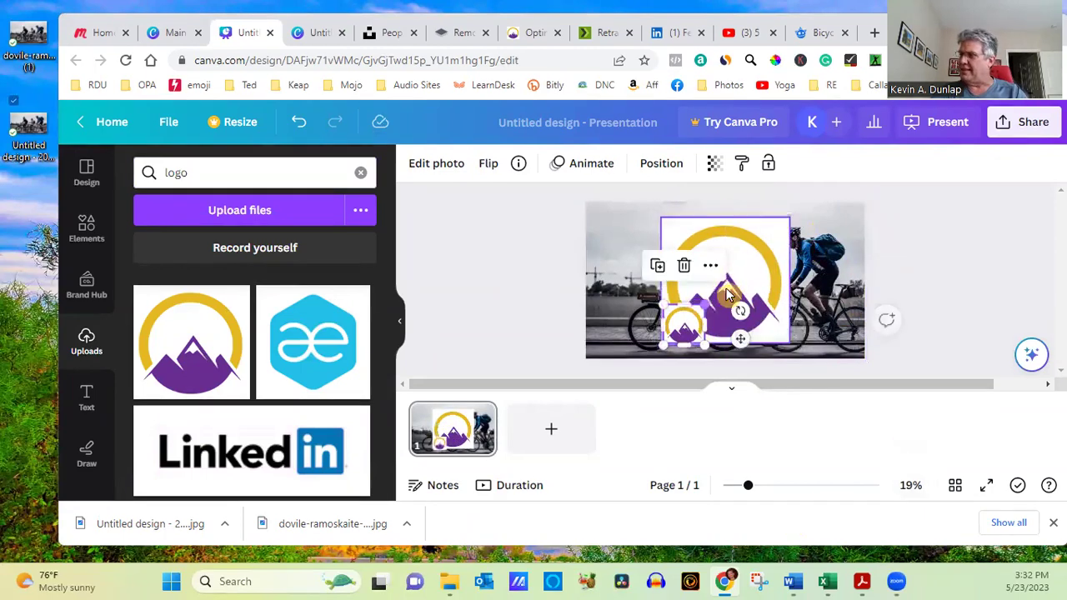
{"action": "left_click", "coordinate": [768, 275]}
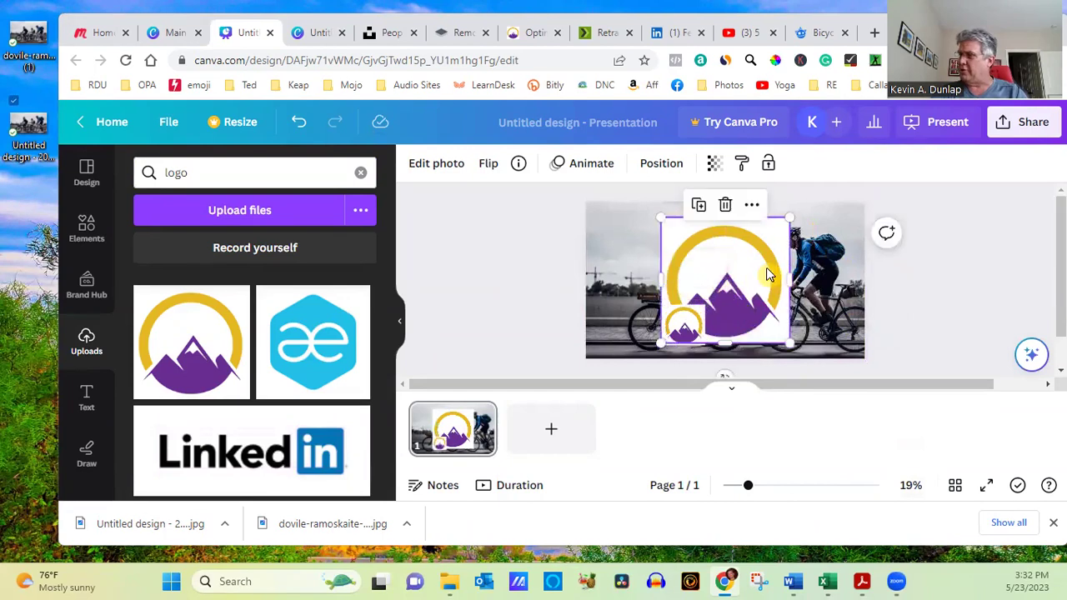
{"action": "left_click", "coordinate": [726, 210]}
- Move the small mountain logo to the lower-left corner of the cyclist photo and reduce its size slightly
{"action": "left_click", "coordinate": [684, 324]}
{"action": "left_click_drag", "start_coordinate": [684, 324], "coordinate": [621, 328]}
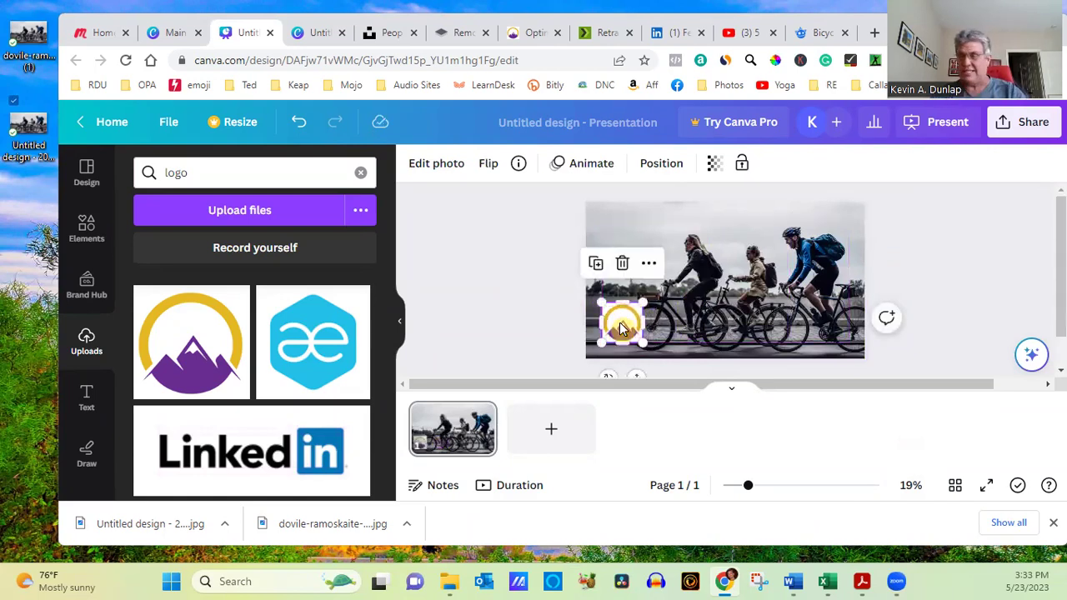
{"action": "mouse_move", "coordinate": [641, 295]}
{"action": "left_mouse_down"}
{"action": "mouse_move", "coordinate": [640, 305]}
{"action": "mouse_move", "coordinate": [682, 265]}
{"action": "mouse_move", "coordinate": [635, 315]}
{"action": "left_mouse_up"}
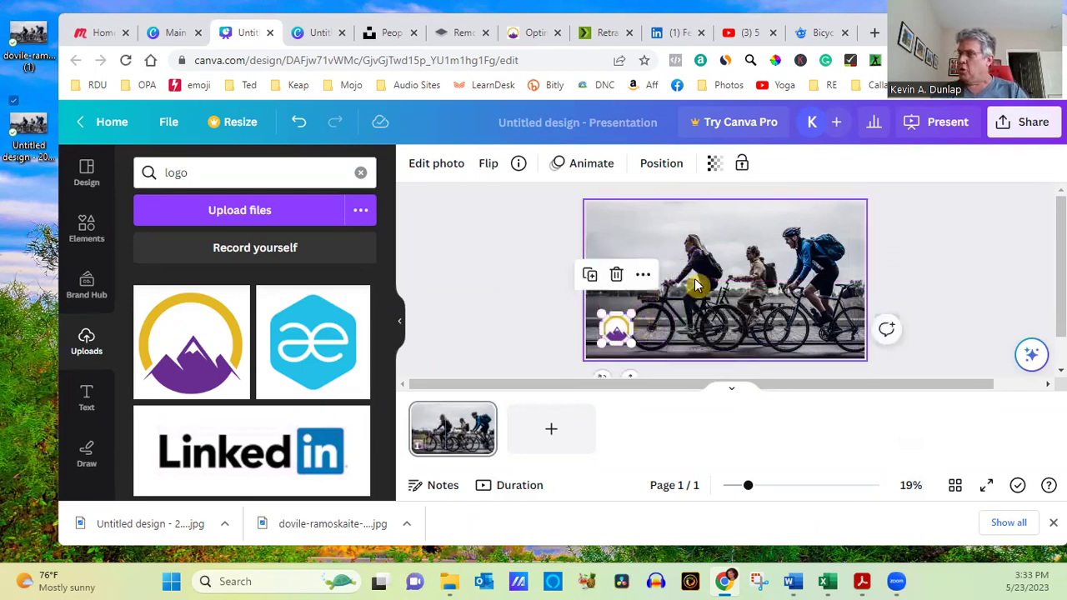
{"action": "left_click", "coordinate": [939, 285]}
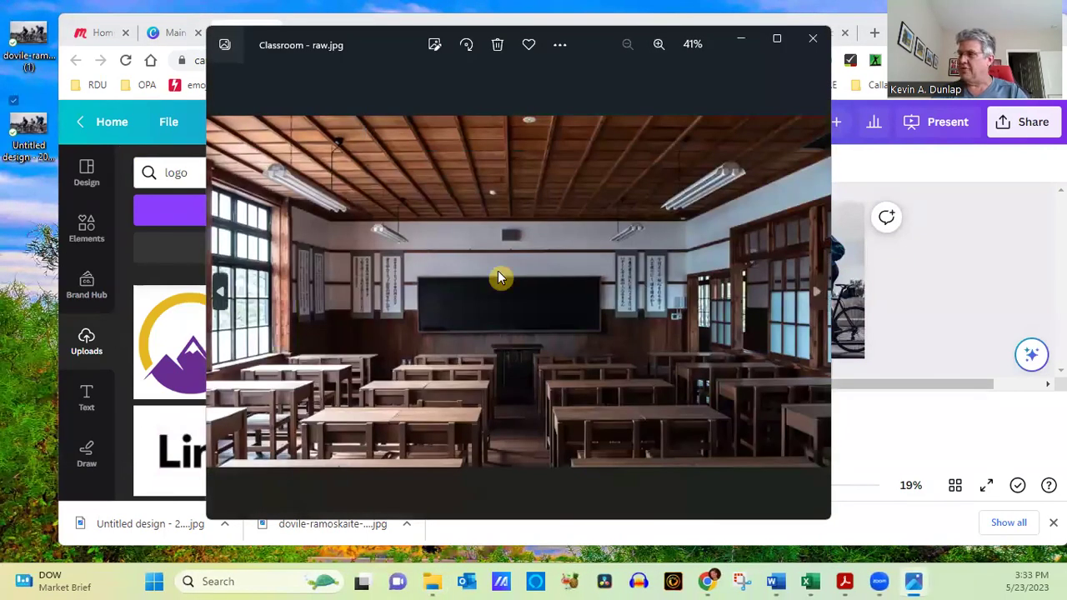
- Compare the raw classroom photo with the version titled "The Classroom" in the image viewer and close the viewer
{"action": "mouse_move", "coordinate": [497, 271]}
{"action": "key", "text": "Left"}
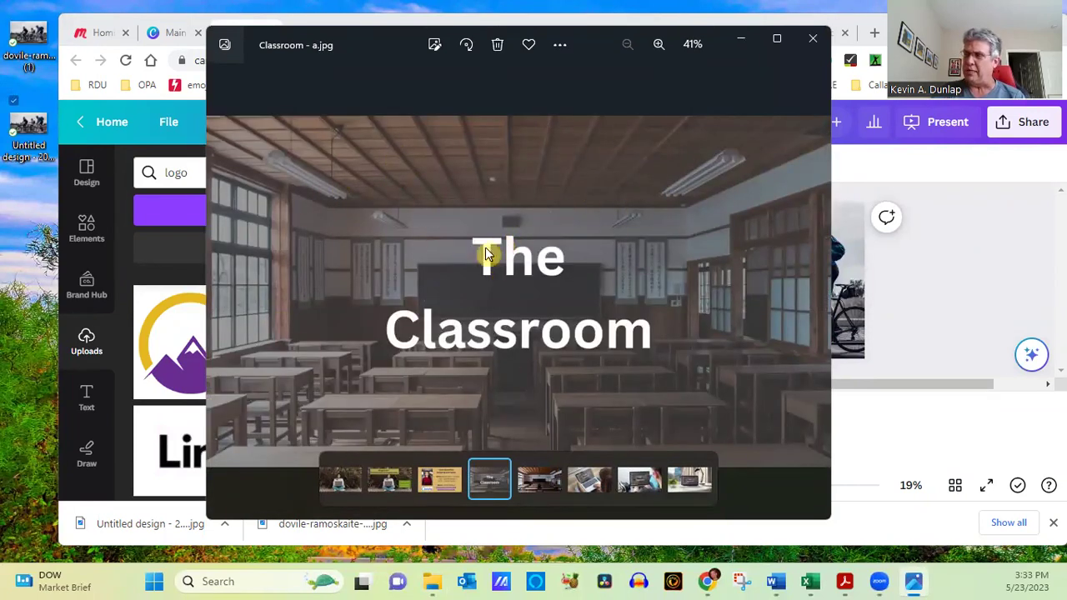
{"action": "left_click", "coordinate": [813, 40]}
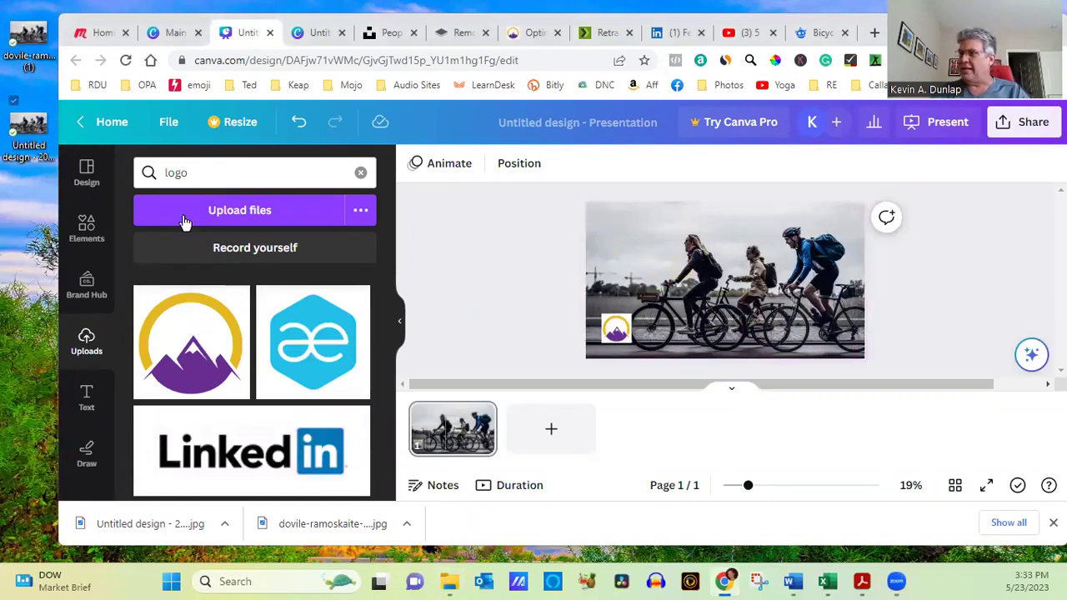
- Search the elements for "flowers" and show all matching graphics
{"action": "left_click", "coordinate": [86, 238]}
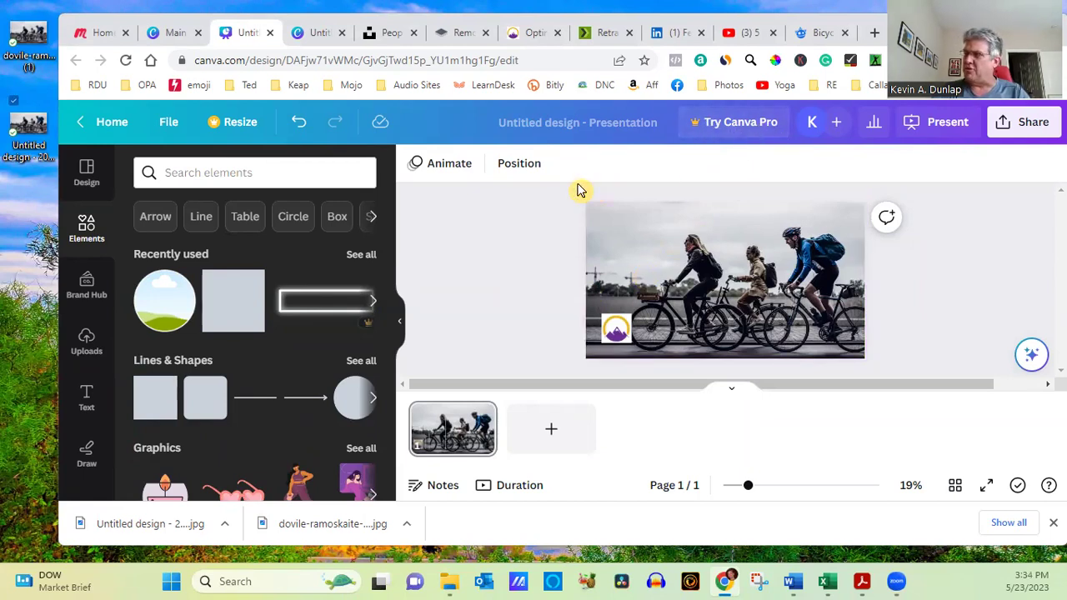
{"action": "left_click", "coordinate": [260, 175]}
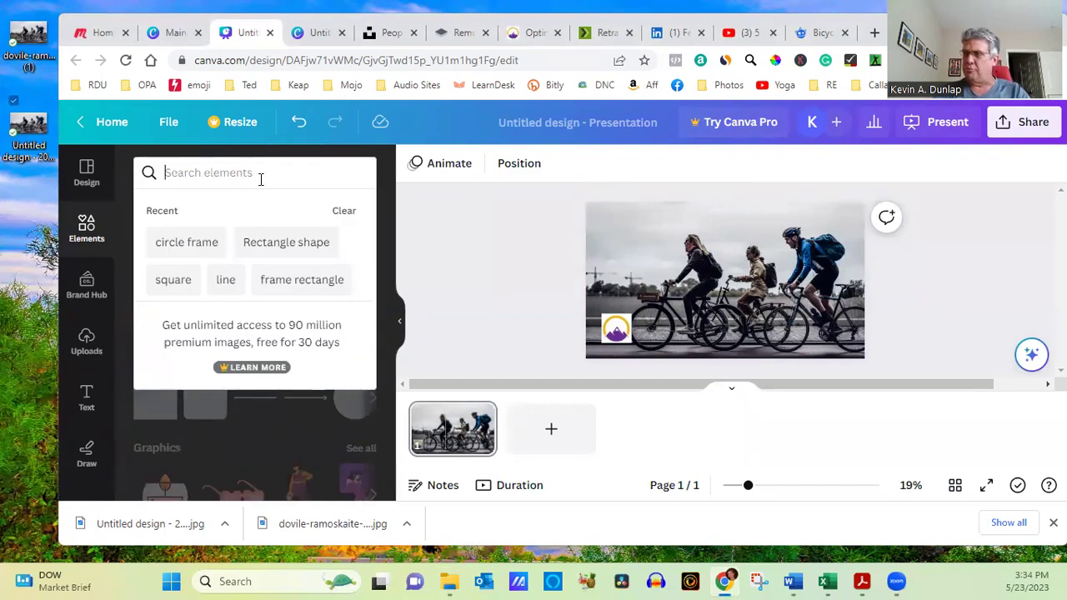
{"action": "type", "text": "flower"}
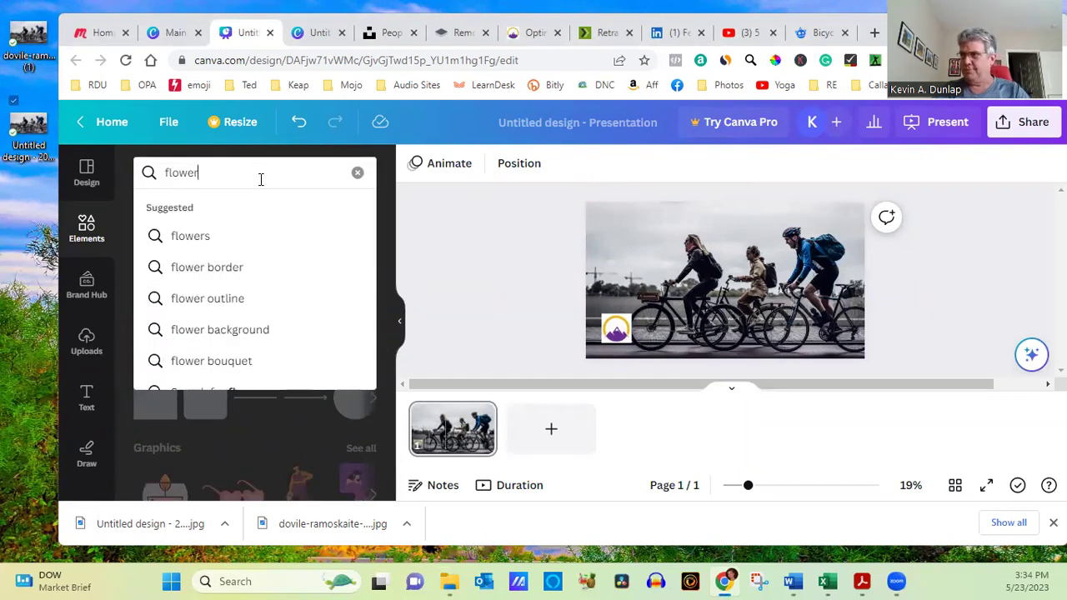
{"action": "left_click", "coordinate": [182, 240]}
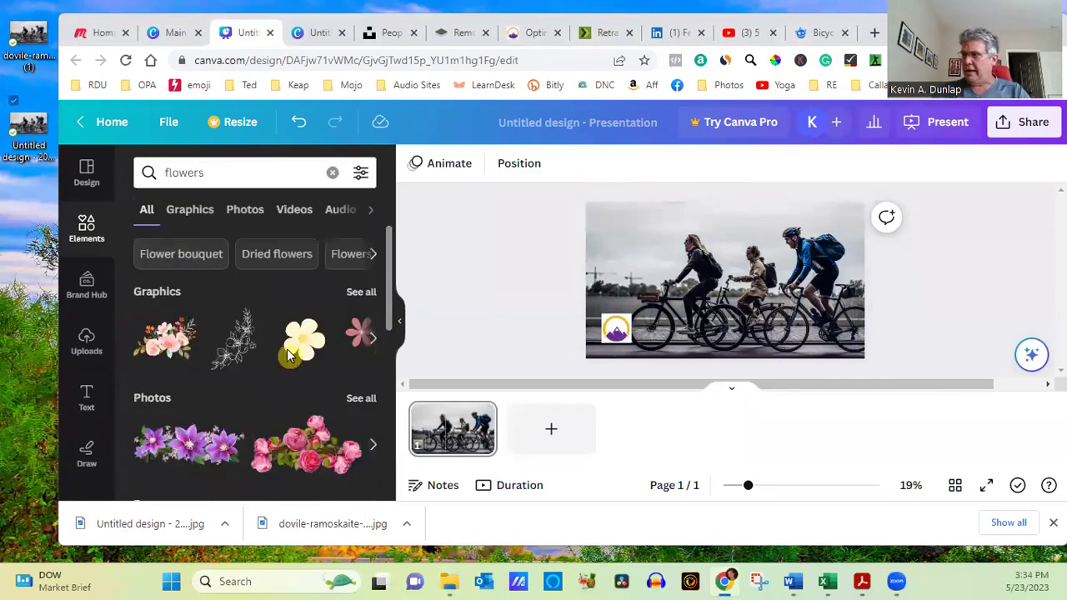
{"action": "left_click", "coordinate": [367, 299]}
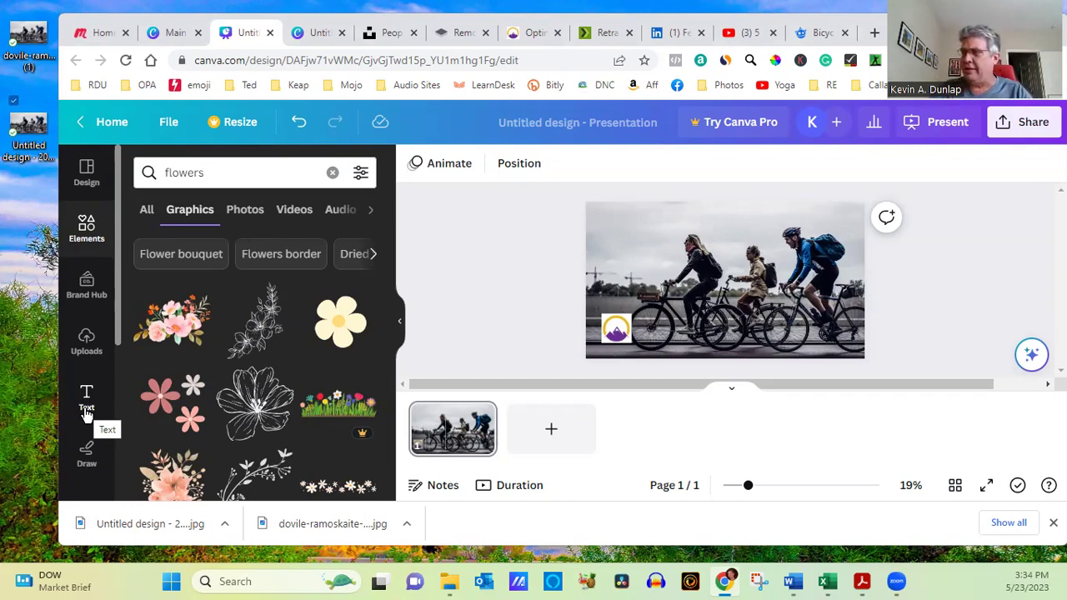
- Add the recently used square shape to the page and move it to the upper-left area of the cyclist photo
{"action": "left_click", "coordinate": [87, 236]}
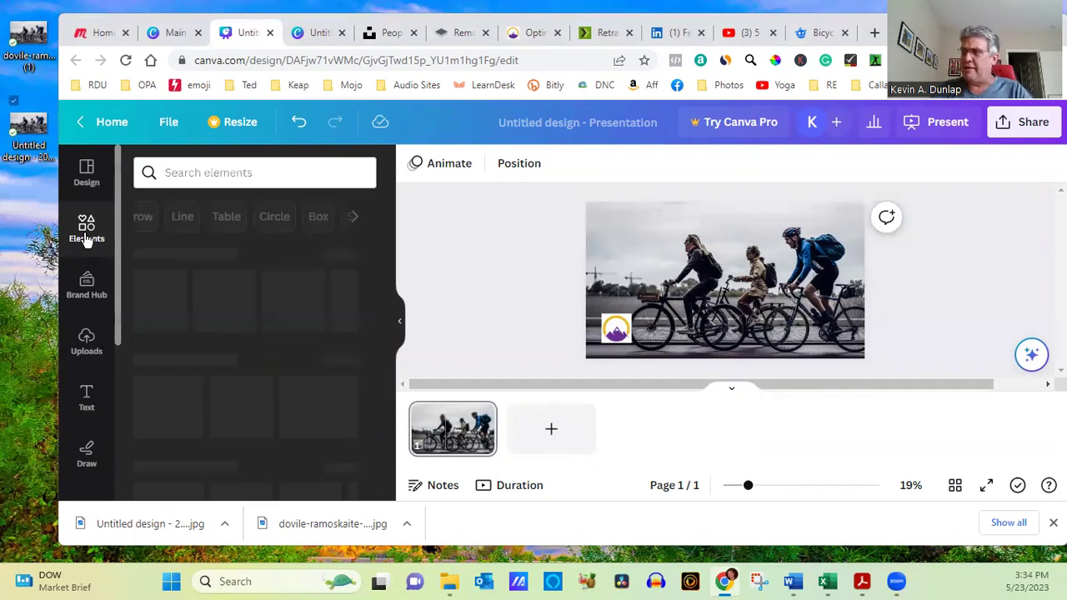
{"action": "left_click", "coordinate": [234, 305]}
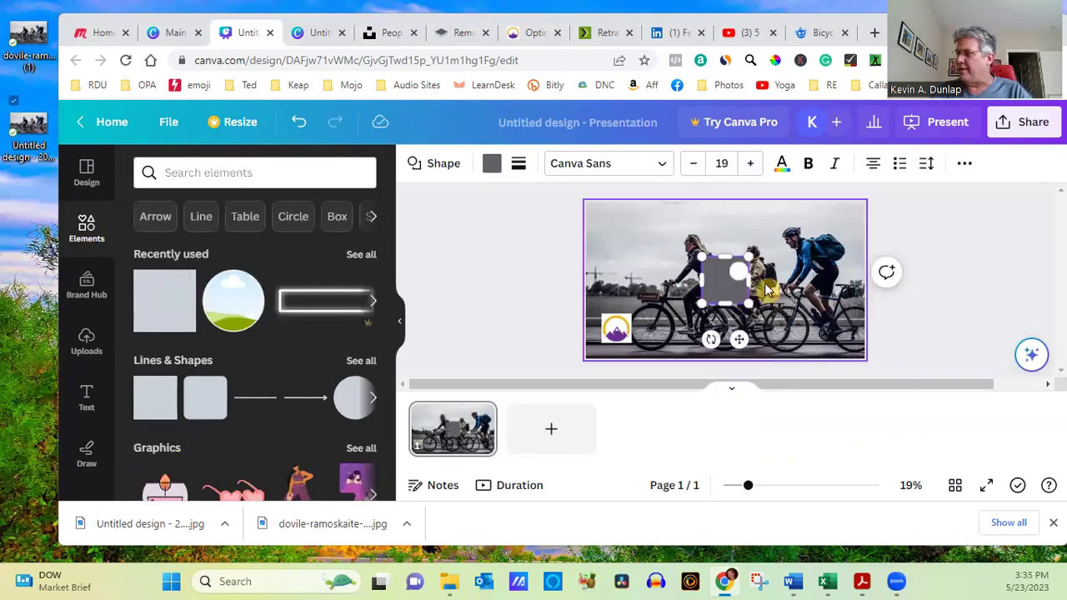
{"action": "left_click_drag", "start_coordinate": [727, 293], "coordinate": [626, 245]}
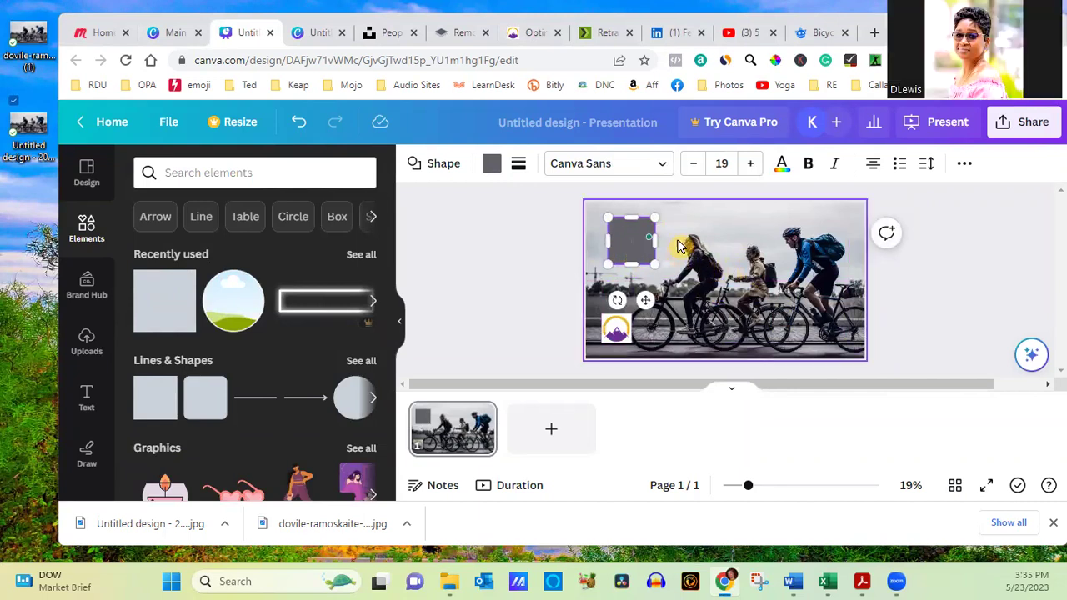
- Widen the gray square into a horizontal rectangle and move it to the lower-right area of the cyclist photo
{"action": "left_click", "coordinate": [654, 244]}
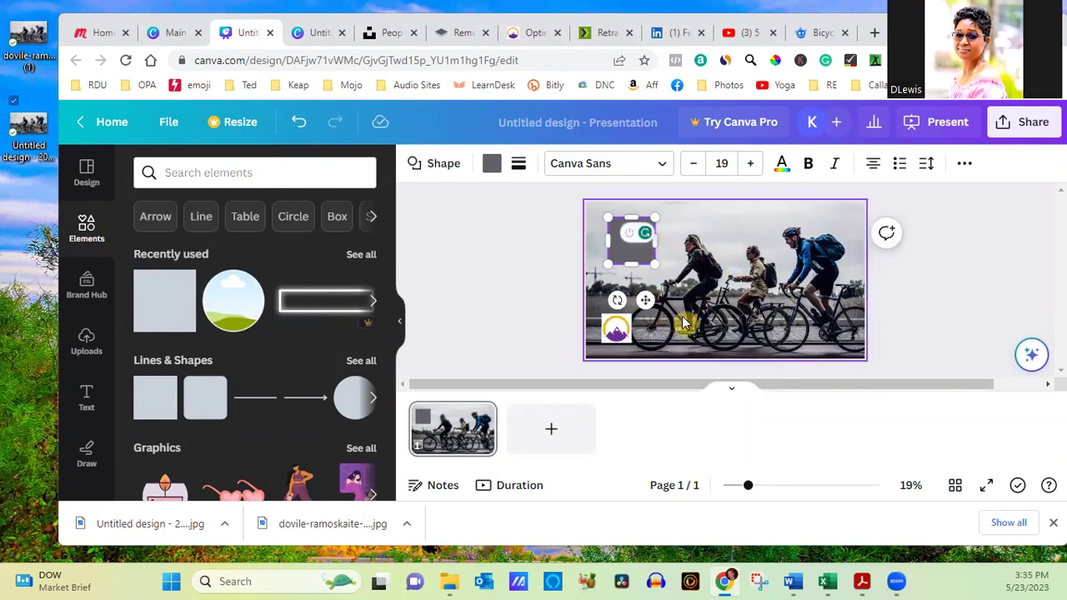
{"action": "left_click", "coordinate": [729, 281]}
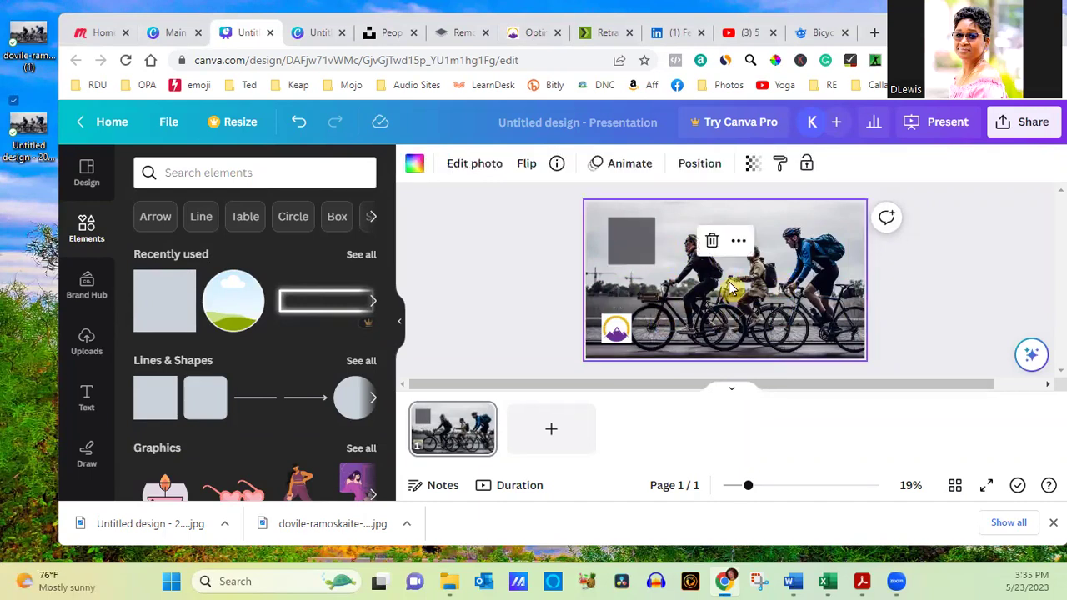
{"action": "left_click", "coordinate": [635, 246]}
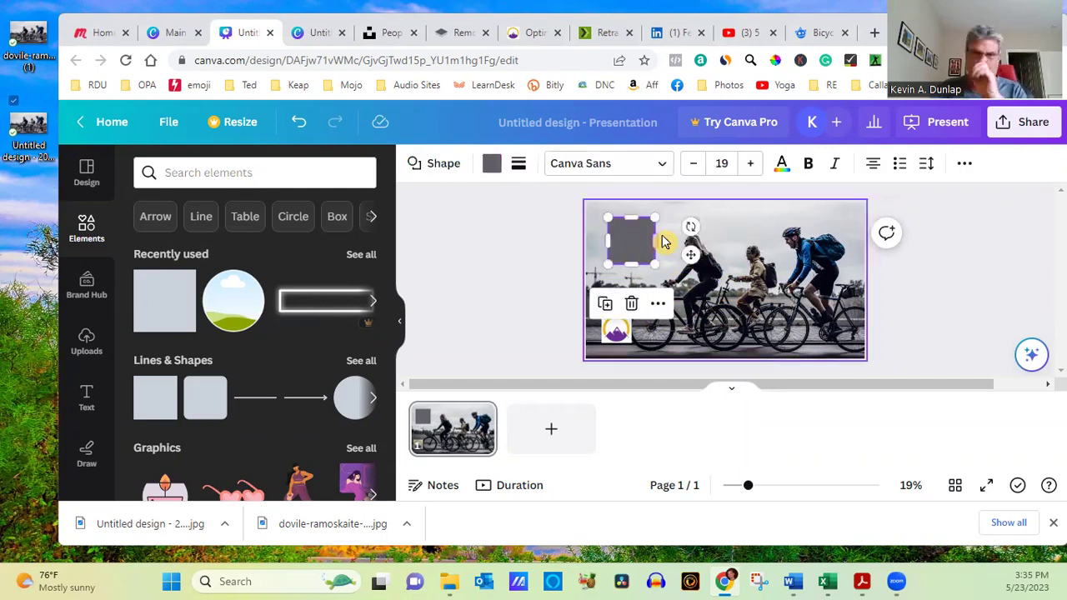
{"action": "left_click_drag", "start_coordinate": [654, 241], "coordinate": [725, 242]}
{"action": "left_click_drag", "start_coordinate": [659, 243], "coordinate": [776, 320]}
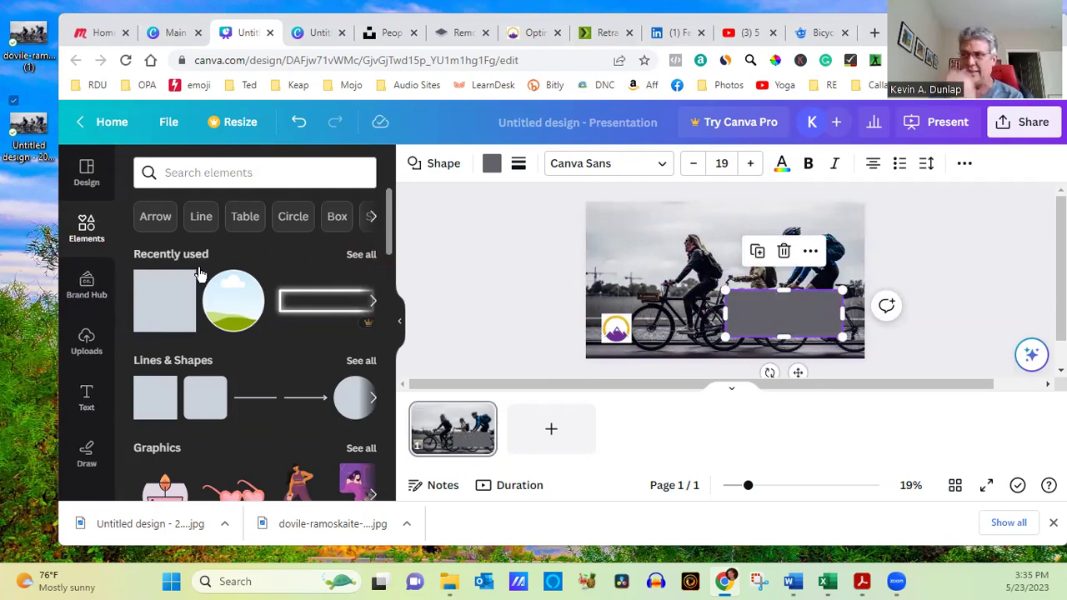
- Review the brand templates, uploaded logos, default text styles and font combinations available for the design
{"action": "left_click", "coordinate": [93, 285]}
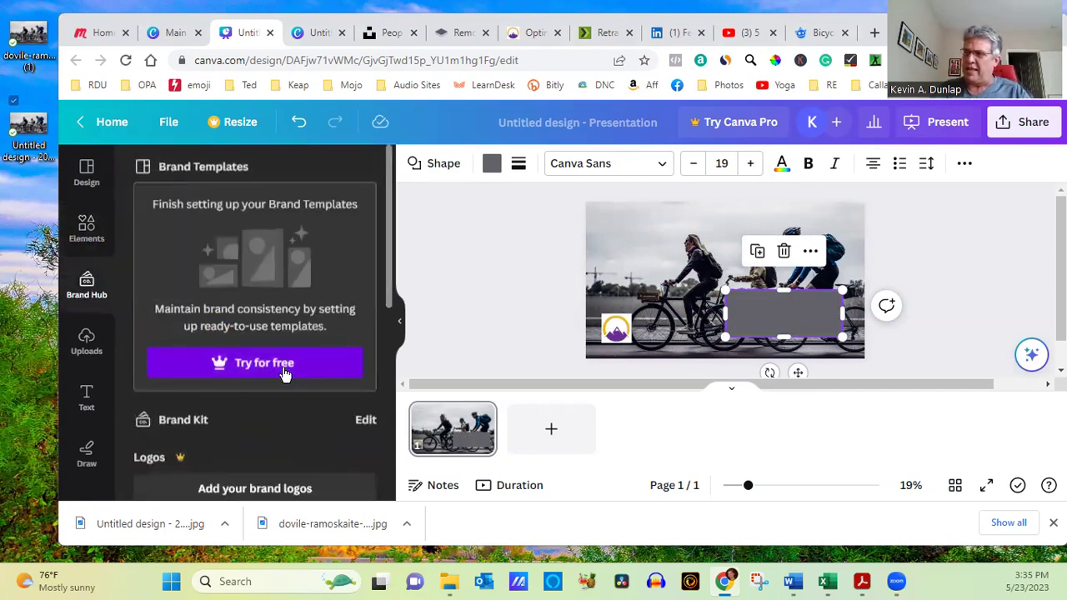
{"action": "left_click", "coordinate": [87, 350]}
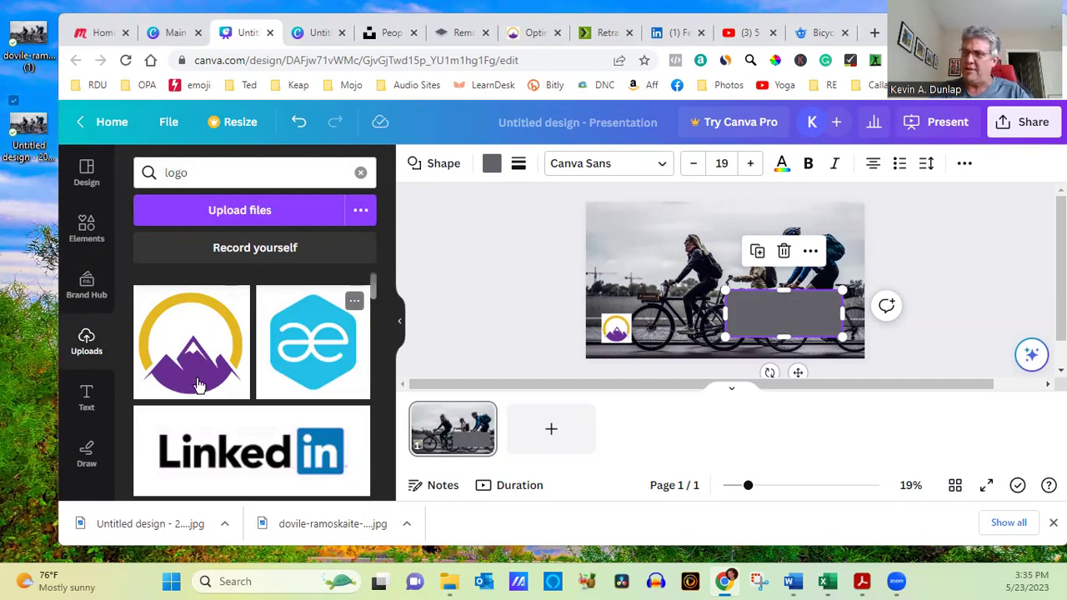
{"action": "left_click", "coordinate": [86, 398]}
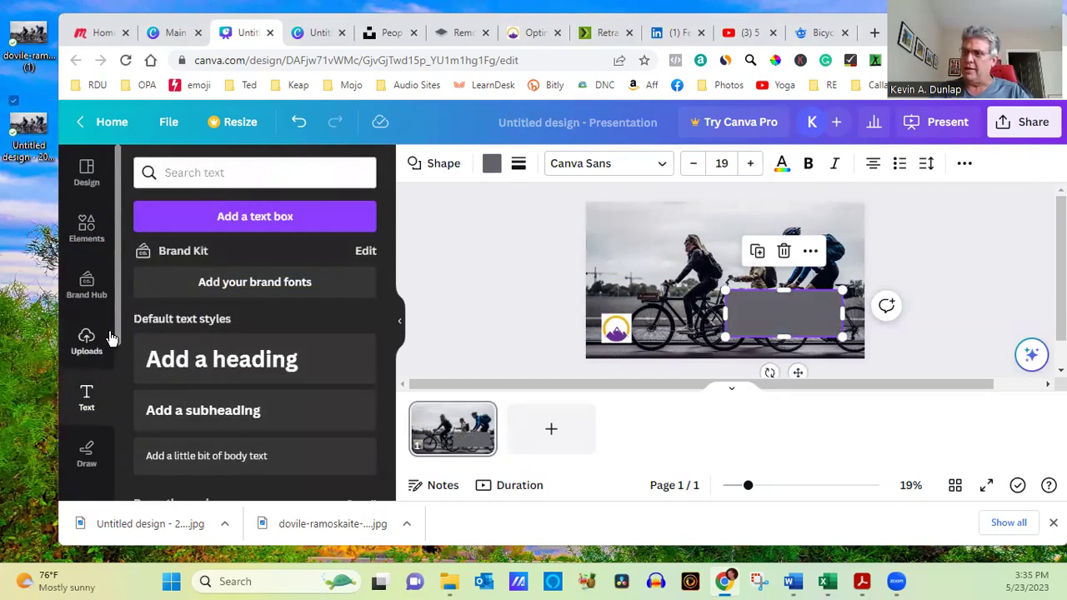
{"action": "scroll", "coordinate": [120, 319], "scroll_direction": "down", "scroll_amount": 1}
{"action": "scroll", "coordinate": [126, 367], "scroll_direction": "up", "scroll_amount": 1}
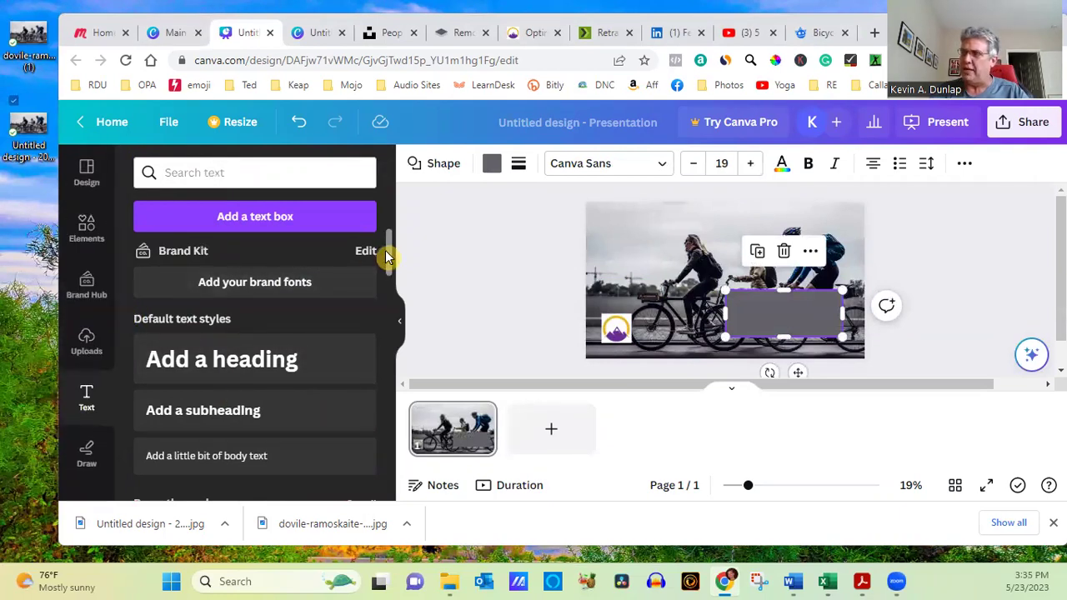
{"action": "left_click_drag", "start_coordinate": [389, 256], "coordinate": [388, 280]}
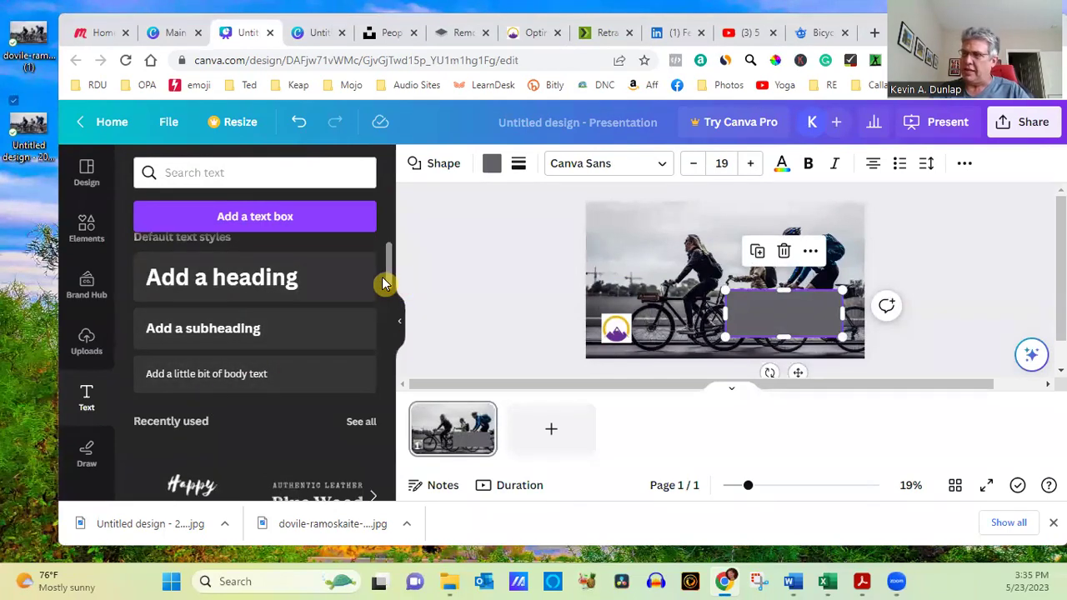
{"action": "left_click_drag", "start_coordinate": [388, 281], "coordinate": [398, 334]}
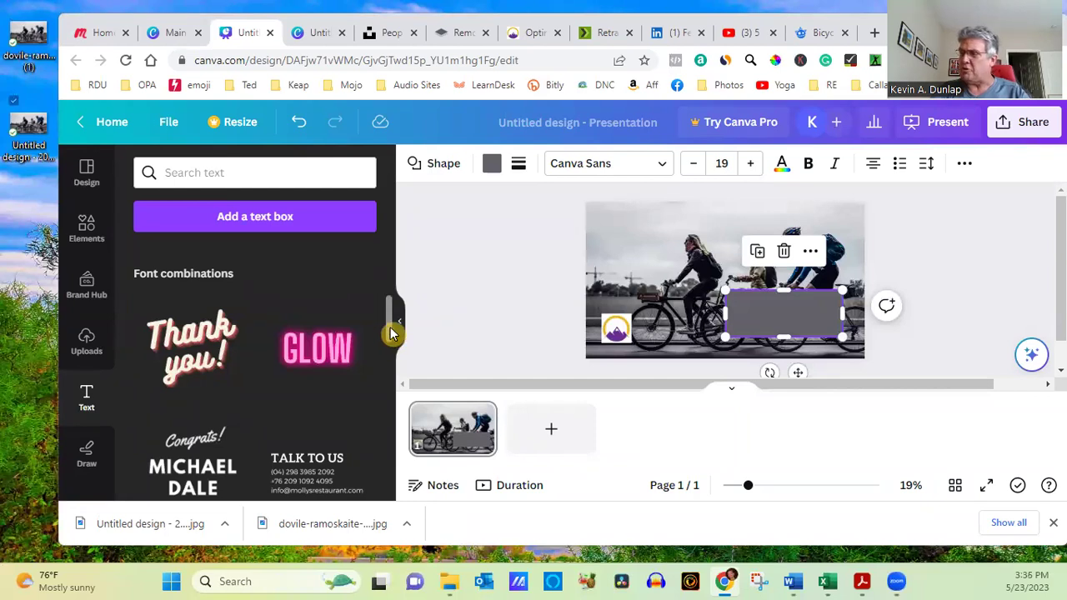
{"action": "left_click_drag", "start_coordinate": [390, 333], "coordinate": [392, 238]}
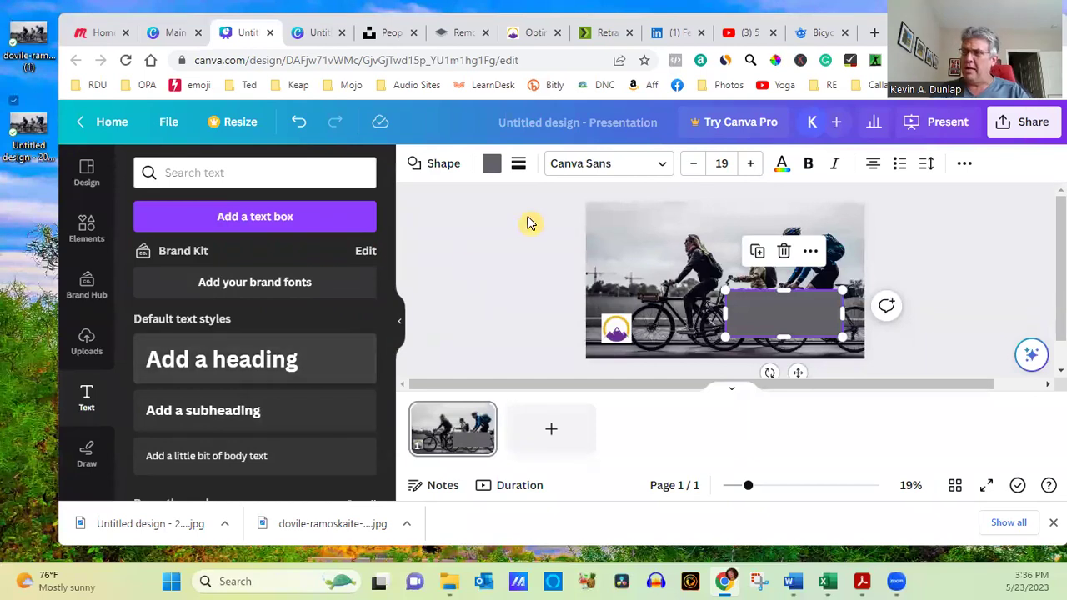
{"action": "left_click_drag", "start_coordinate": [390, 257], "coordinate": [391, 344]}
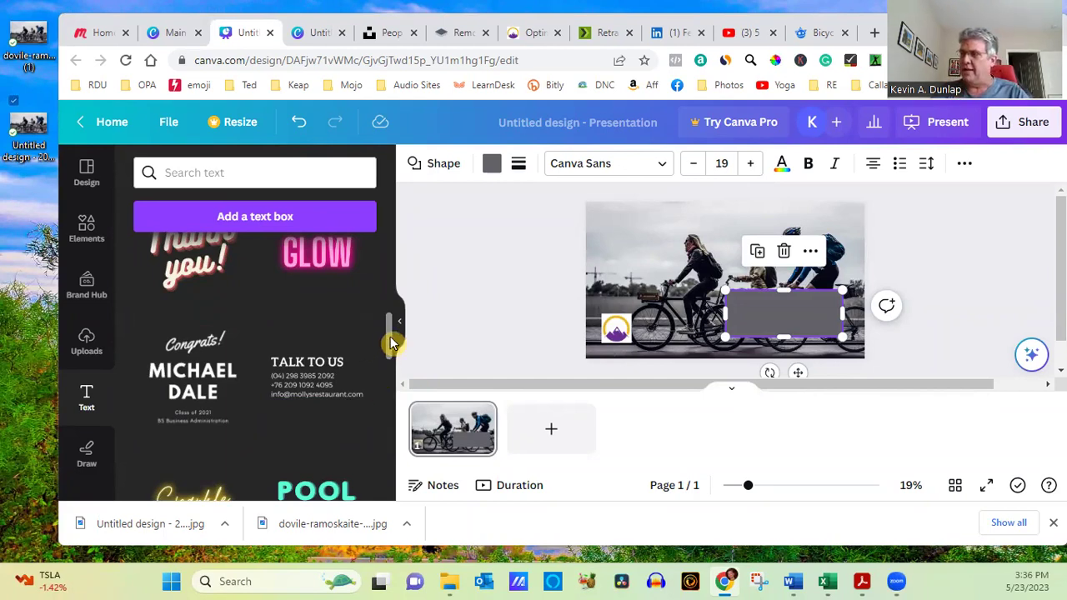
{"action": "left_click_drag", "start_coordinate": [389, 340], "coordinate": [391, 241]}
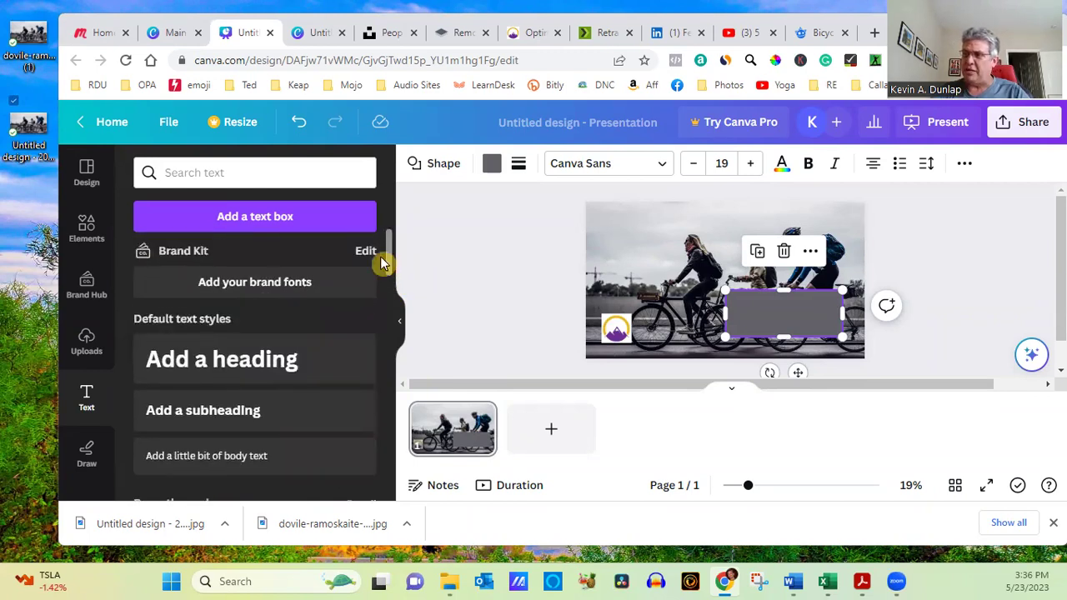
- Add a subheading to the page reading "Bicycling with the Familly"
{"action": "left_click", "coordinate": [223, 415]}
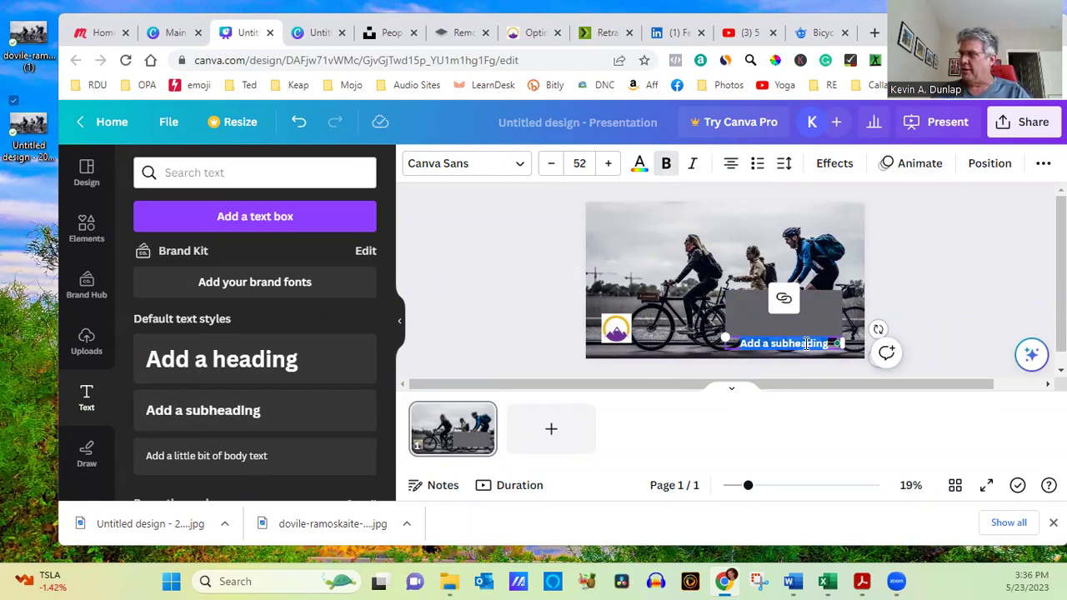
{"action": "left_click", "coordinate": [576, 164]}
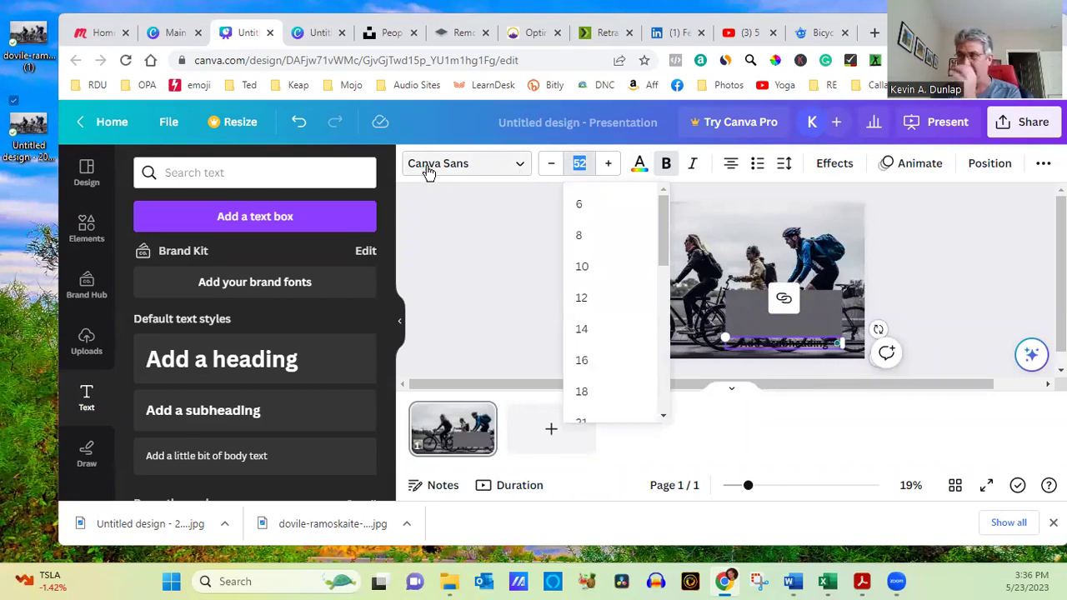
{"action": "left_click", "coordinate": [797, 343]}
{"action": "double_click", "coordinate": [797, 342]}
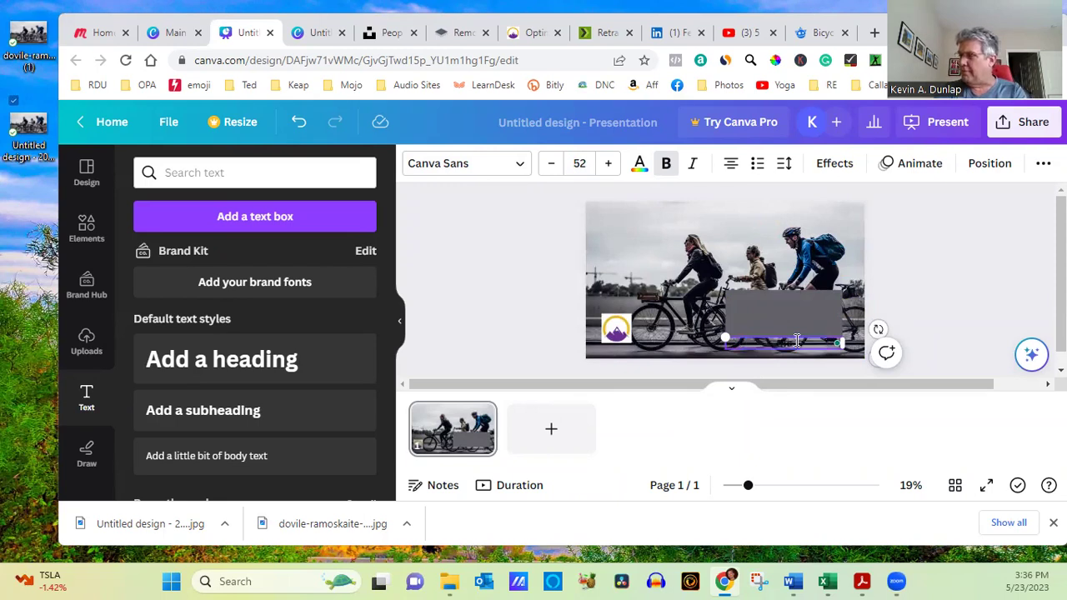
{"action": "type", "text": "with the family"}
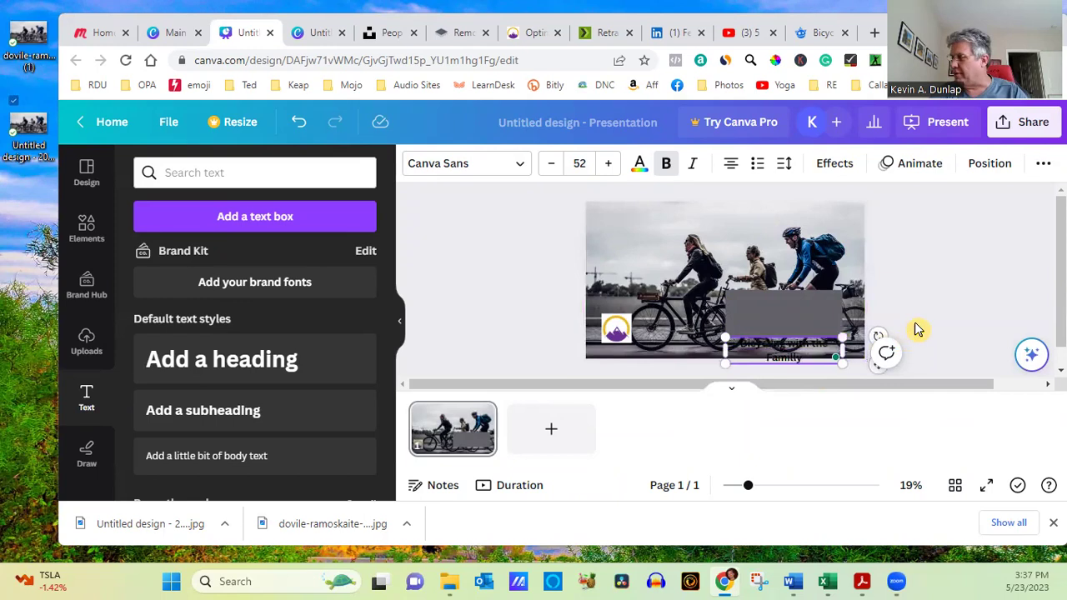
{"action": "left_click", "coordinate": [944, 321]}
- Move the subheading up onto the gray rectangle and deselect it
{"action": "left_click", "coordinate": [795, 316]}
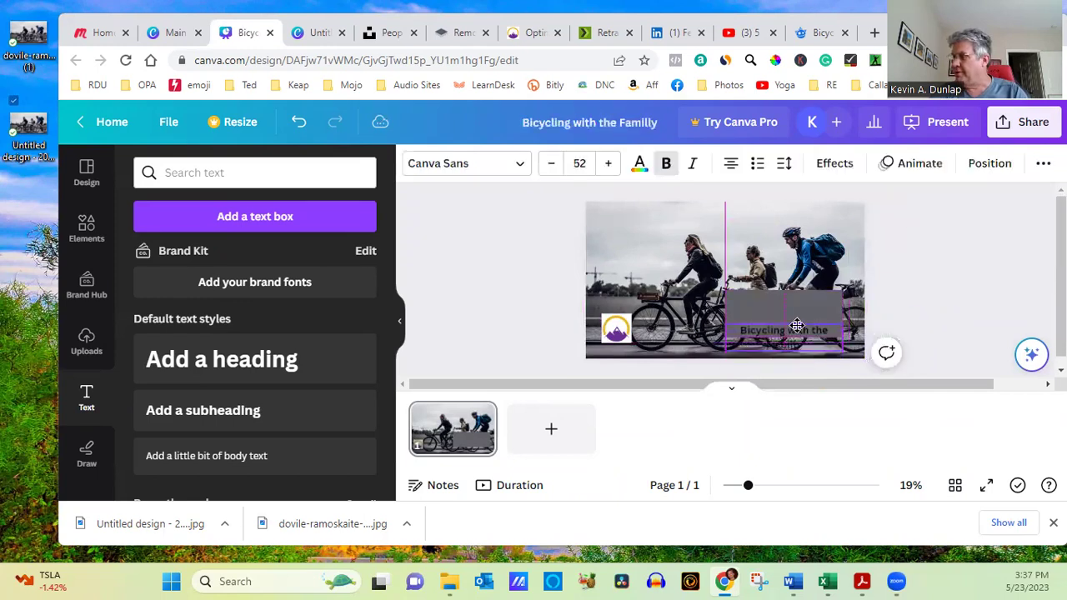
{"action": "left_click_drag", "start_coordinate": [795, 317], "coordinate": [797, 307]}
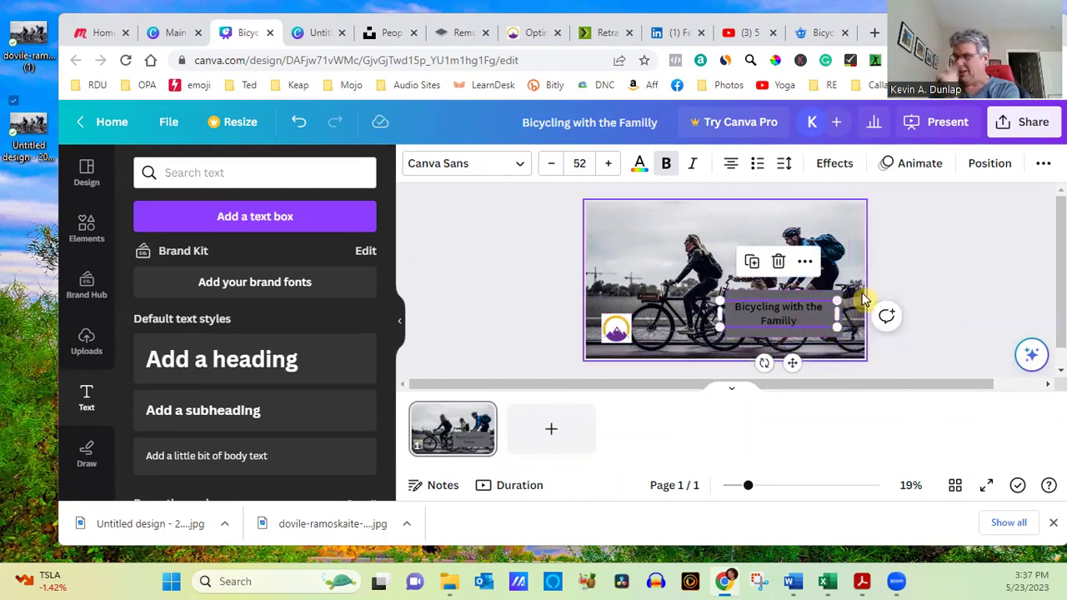
{"action": "left_click", "coordinate": [933, 263]}
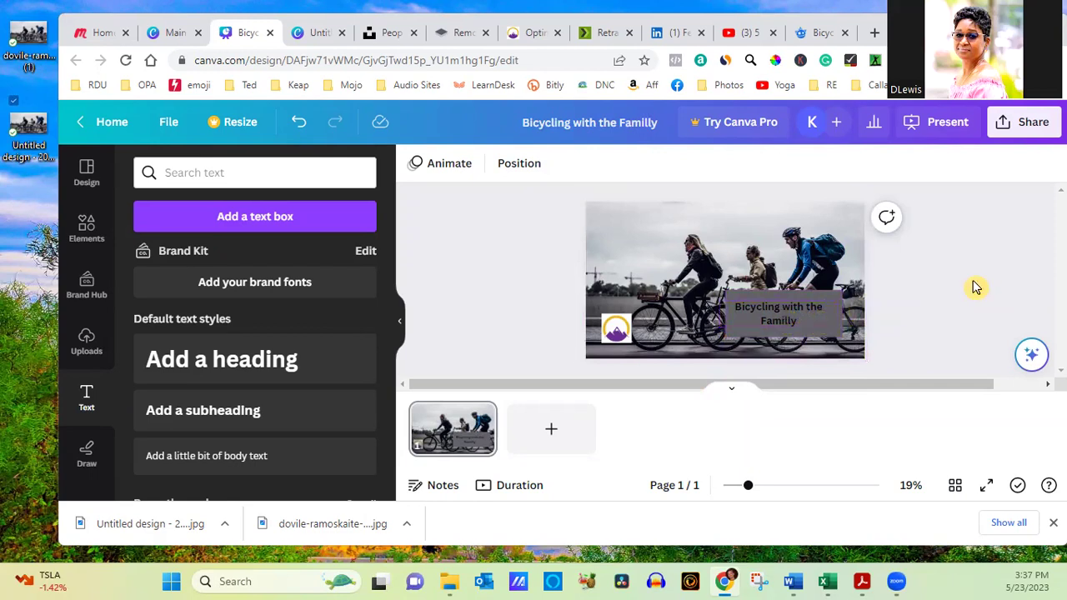
- Move the gray rectangle and the subheading to the upper-left corner of the cyclist photo, keeping the text over the rectangle
{"action": "left_click", "coordinate": [809, 317]}
{"action": "left_click_drag", "start_coordinate": [789, 315], "coordinate": [810, 232]}
{"action": "left_click_drag", "start_coordinate": [774, 323], "coordinate": [638, 245]}
{"action": "left_click", "coordinate": [788, 231]}
{"action": "left_click_drag", "start_coordinate": [787, 232], "coordinate": [647, 235]}
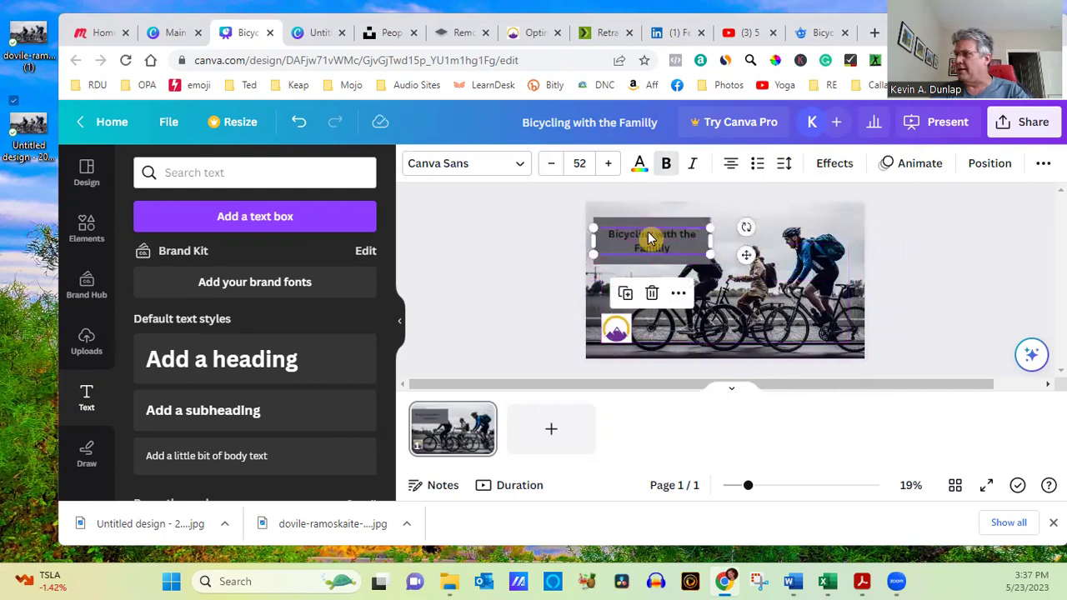
{"action": "left_click", "coordinate": [740, 290]}
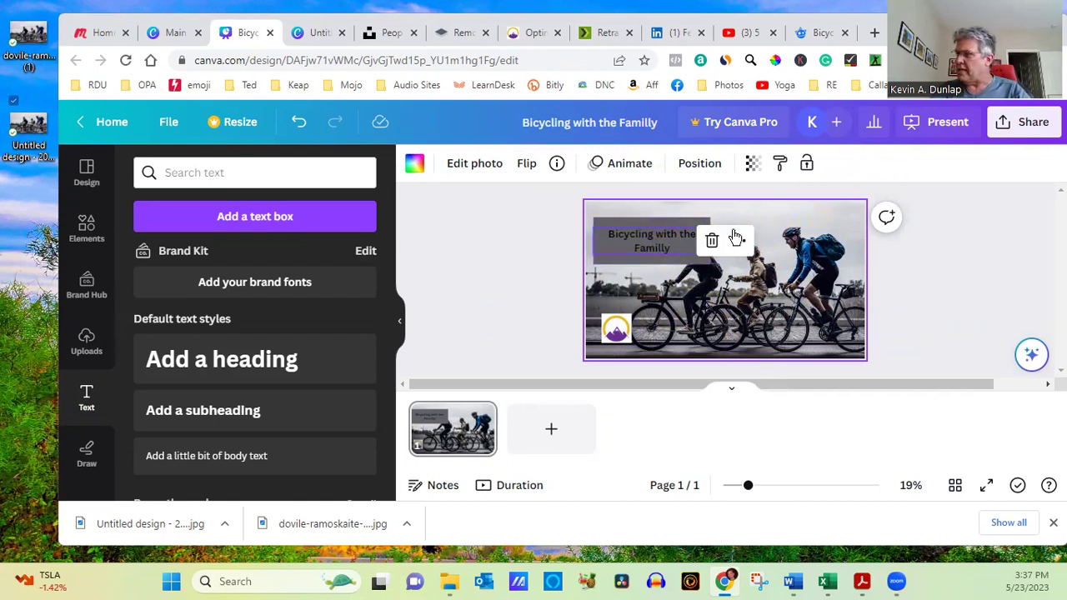
- Change the rectangle's solid fill to #696562 by shifting the hue to orange, and select its hex code
{"action": "left_click", "coordinate": [621, 230]}
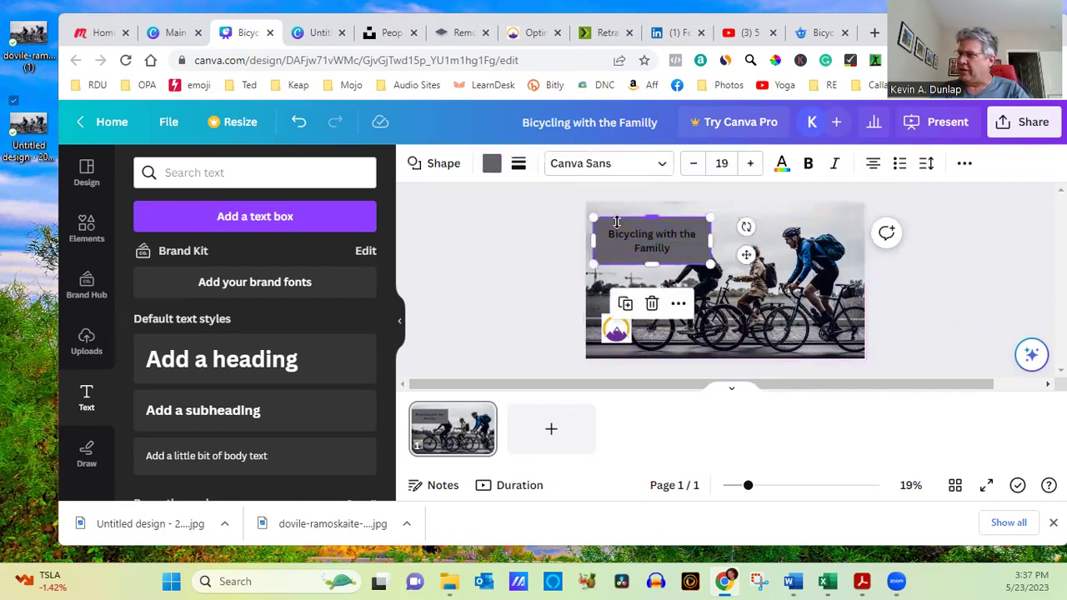
{"action": "left_click", "coordinate": [491, 167]}
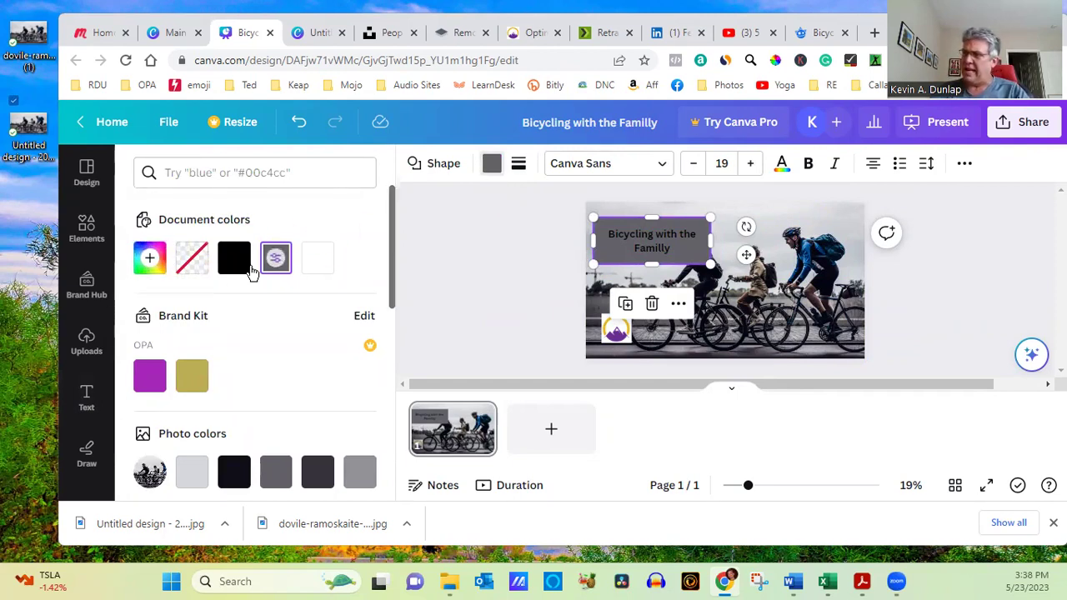
{"action": "left_click", "coordinate": [150, 260]}
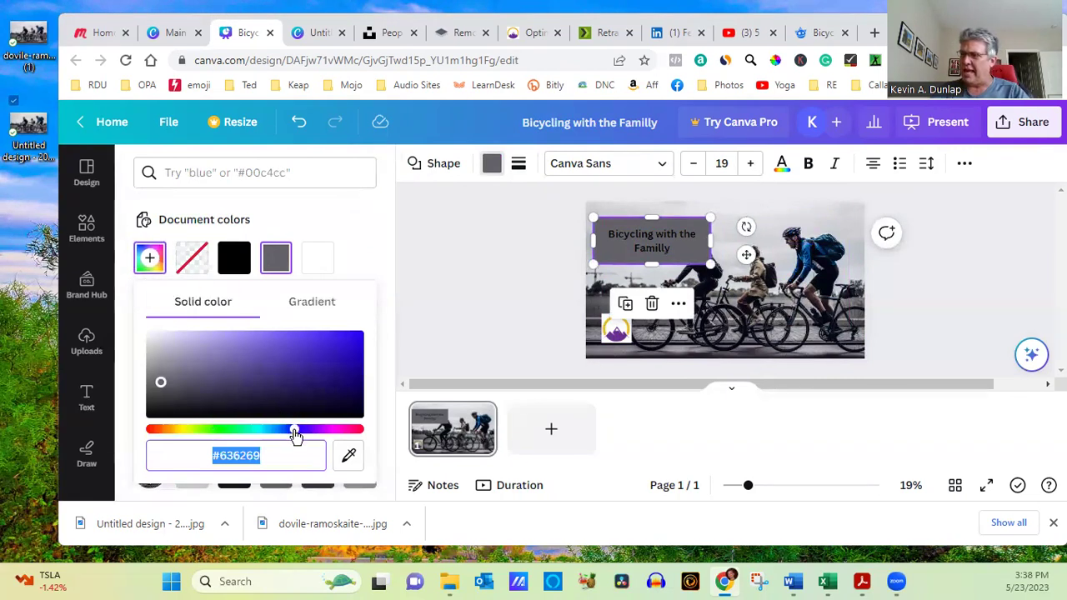
{"action": "left_click_drag", "start_coordinate": [295, 435], "coordinate": [163, 446]}
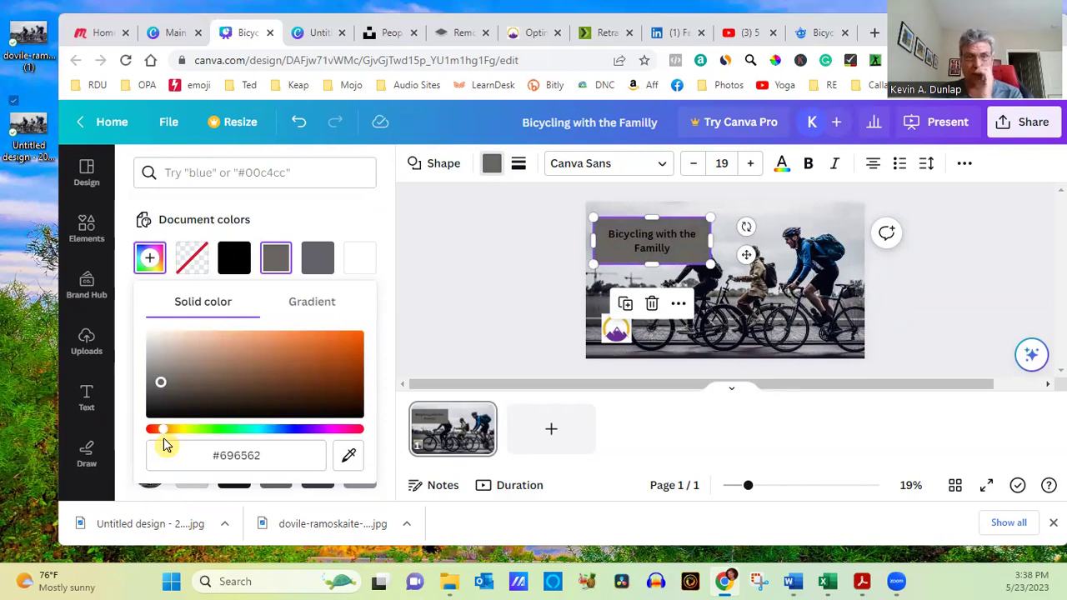
{"action": "left_click", "coordinate": [273, 454]}
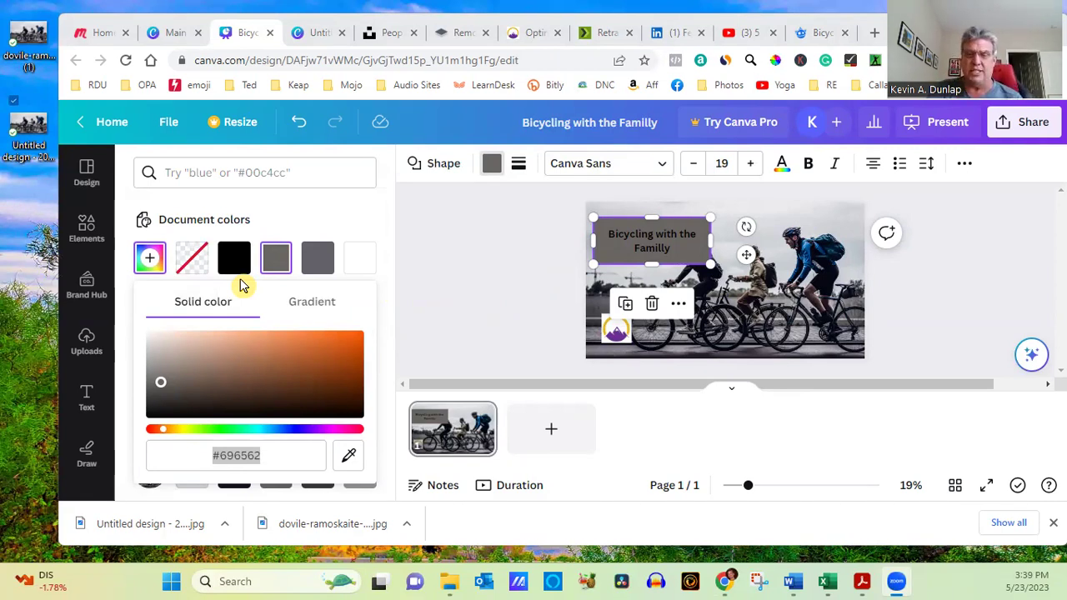
- Replace the hex code of the rectangle's solid fill with #FFFFFF to make it white
{"action": "left_click", "coordinate": [265, 456]}
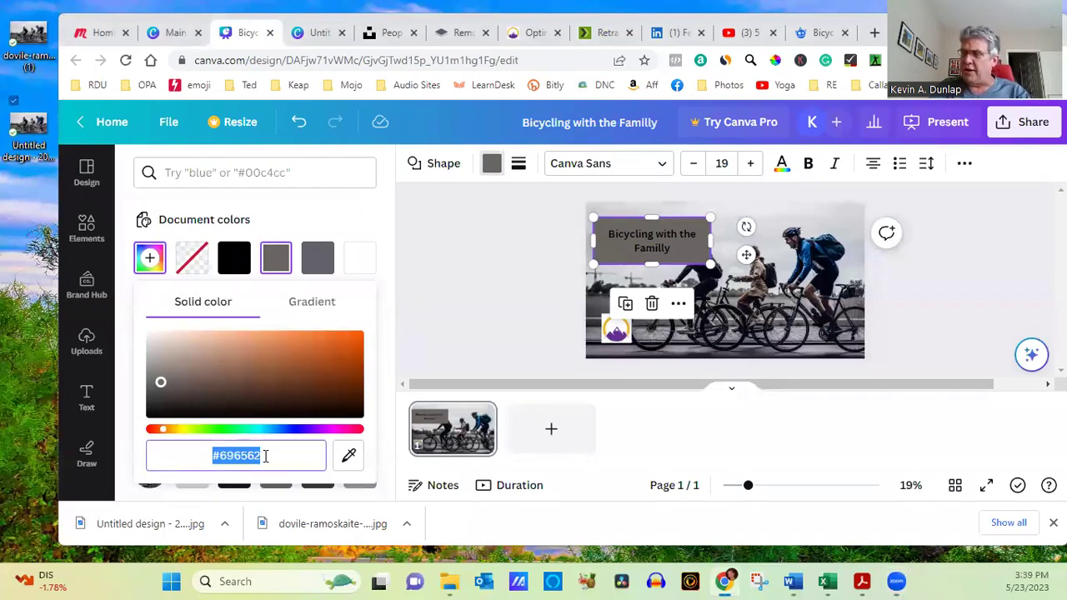
{"action": "left_click", "coordinate": [265, 456]}
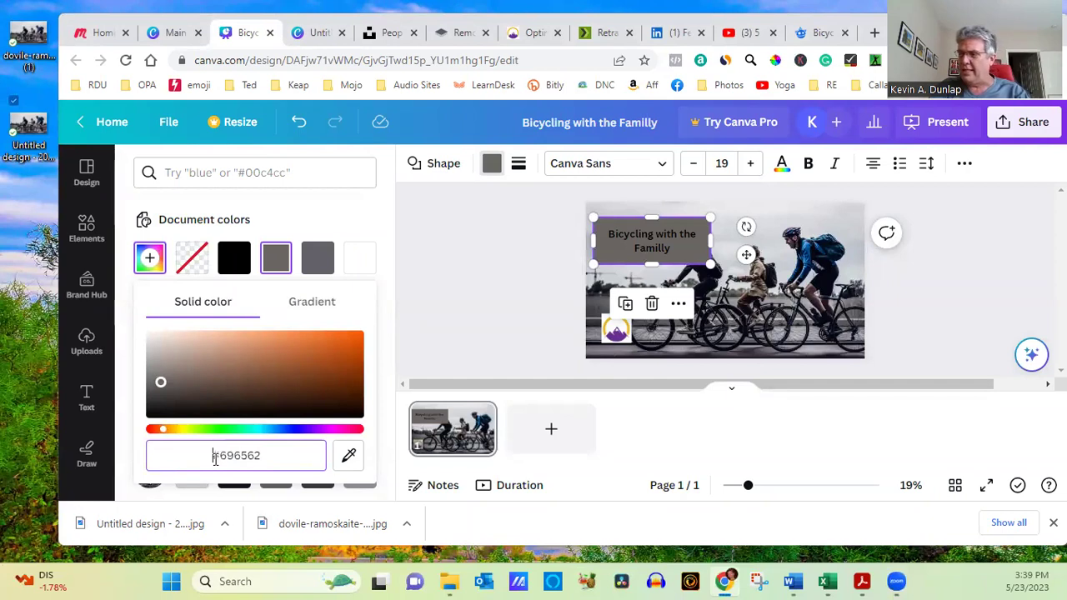
{"action": "left_click_drag", "start_coordinate": [264, 456], "coordinate": [195, 464]}
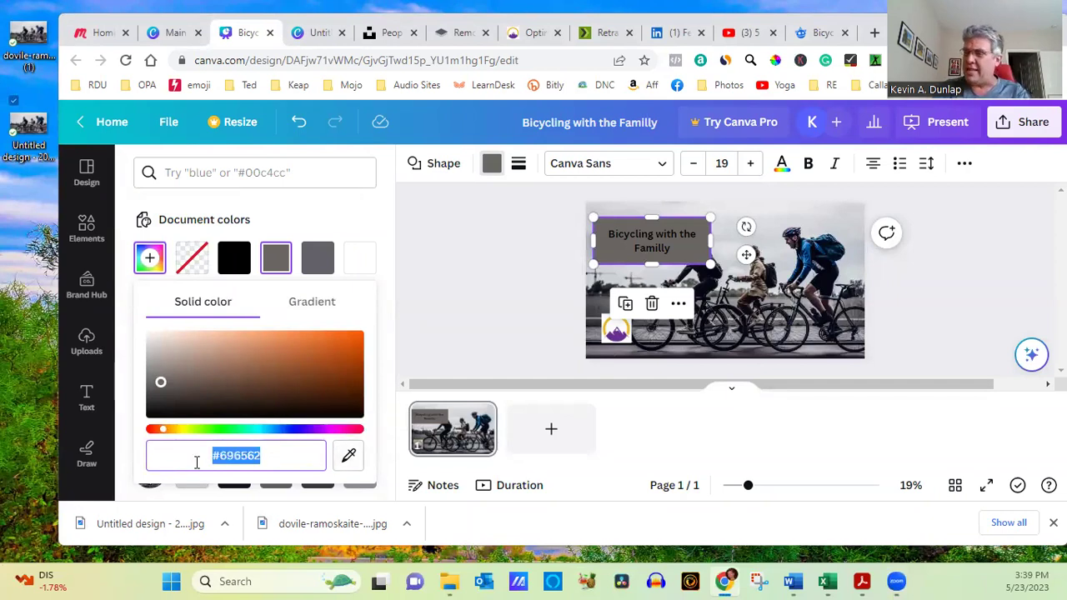
{"action": "type", "text": "#"}
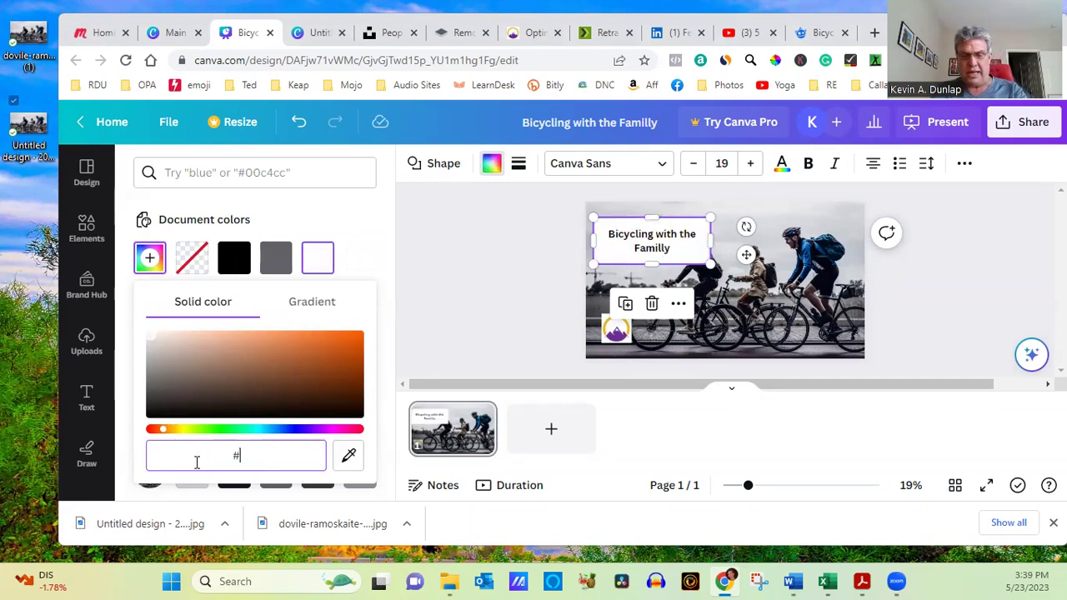
{"action": "type", "text": "FFFFFF"}
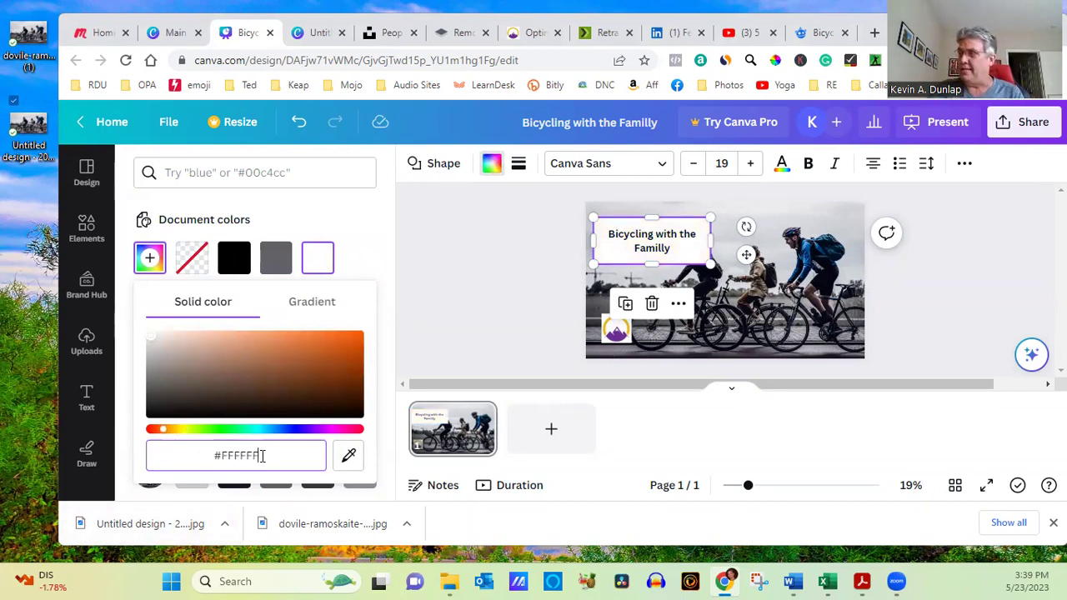
- Set the rectangle's solid fill to black with hex code #000000 and select the code's digits
{"action": "left_click_drag", "start_coordinate": [264, 456], "coordinate": [223, 462]}
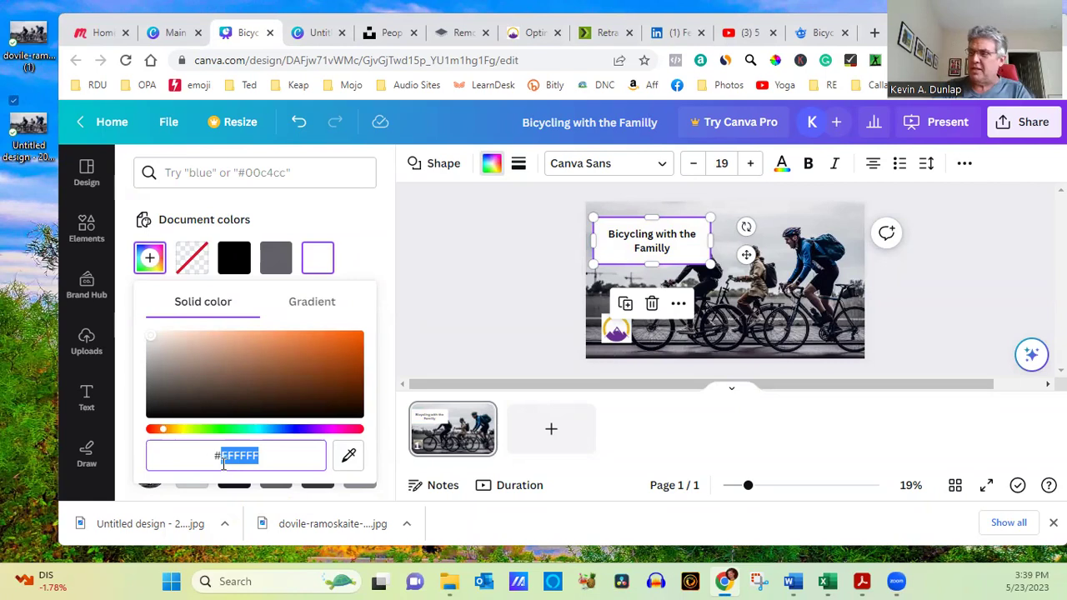
{"action": "type", "text": "000000"}
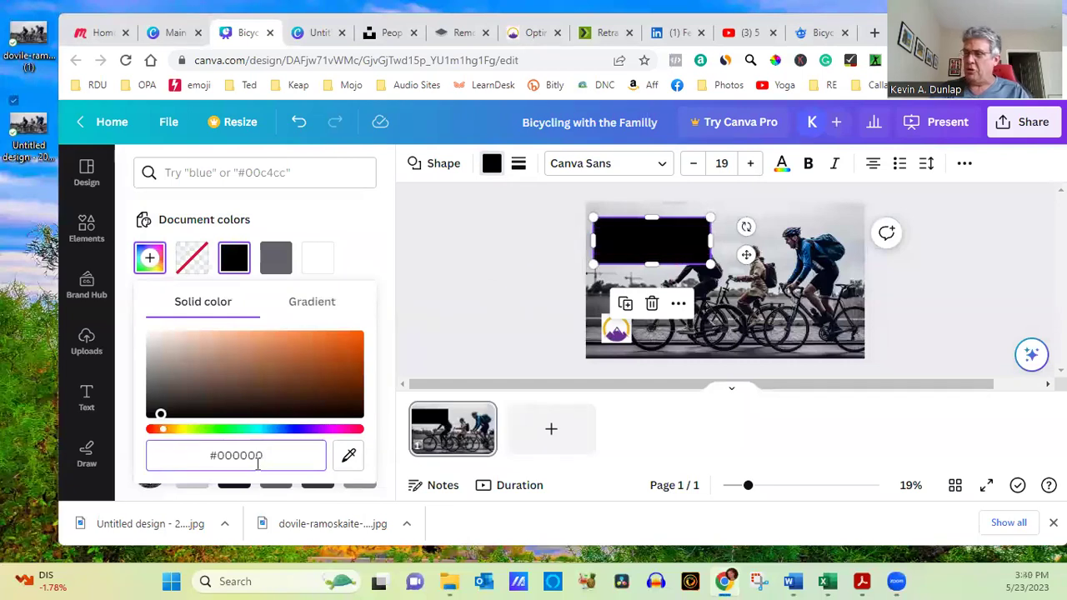
{"action": "left_click_drag", "start_coordinate": [275, 456], "coordinate": [220, 461]}
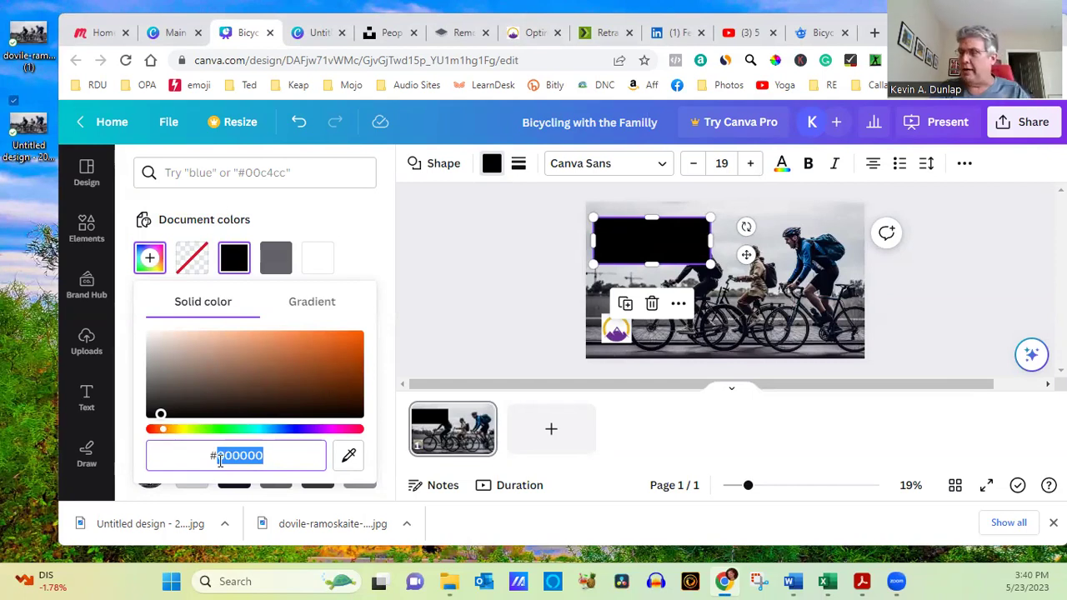
- Shift the hue to purple, pick the lighter shade #B56AC2 for the rectangle's fill, select its hex code, and close the color picker
{"action": "left_click", "coordinate": [320, 431]}
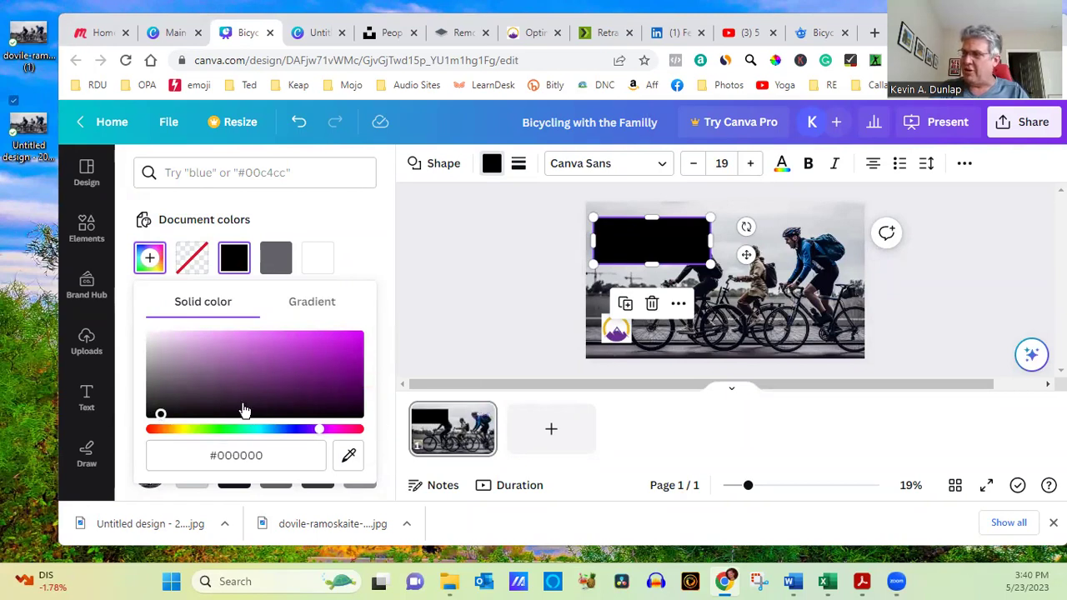
{"action": "left_click_drag", "start_coordinate": [162, 415], "coordinate": [244, 352]}
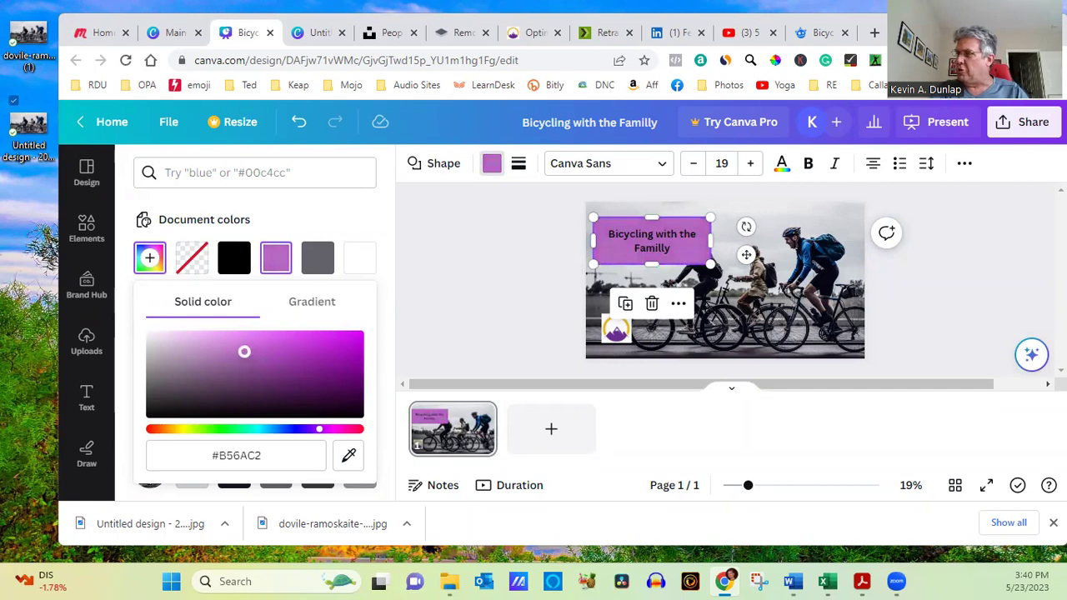
{"action": "left_click", "coordinate": [259, 455]}
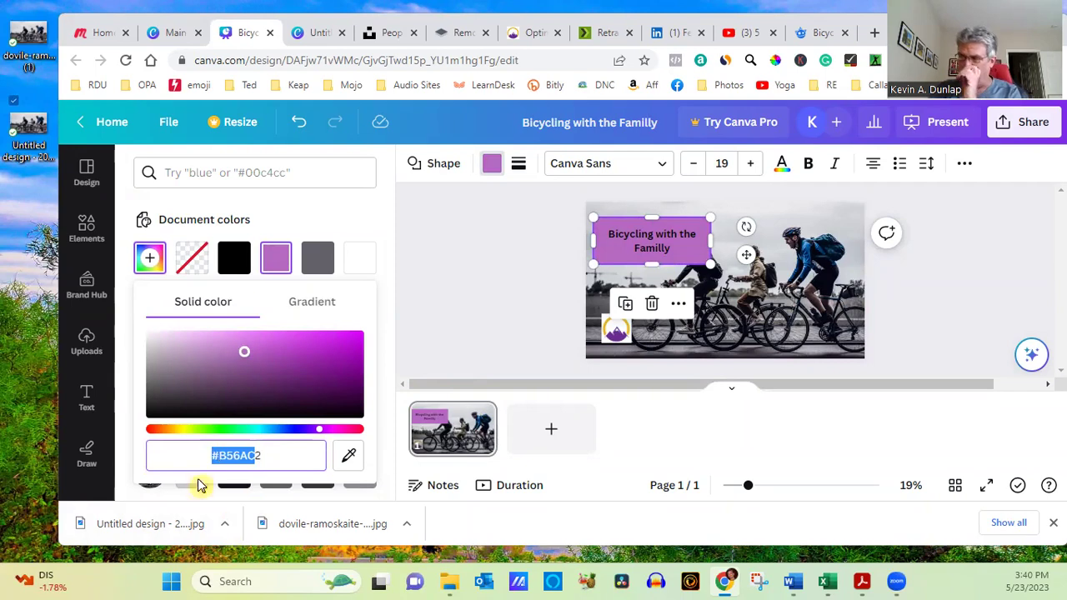
{"action": "left_click", "coordinate": [261, 456]}
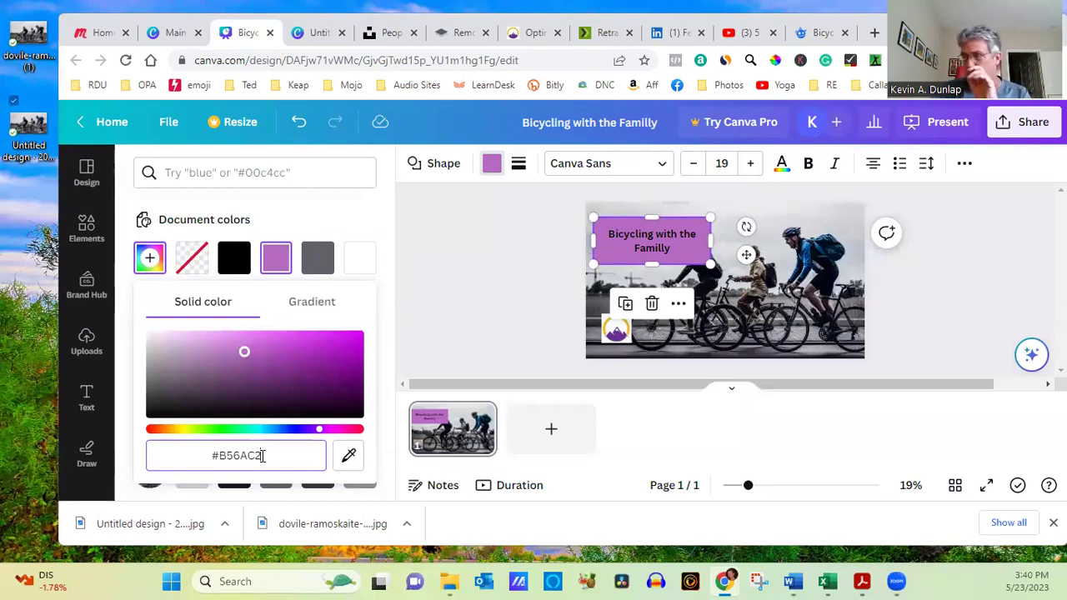
{"action": "left_click_drag", "start_coordinate": [245, 456], "coordinate": [224, 456]}
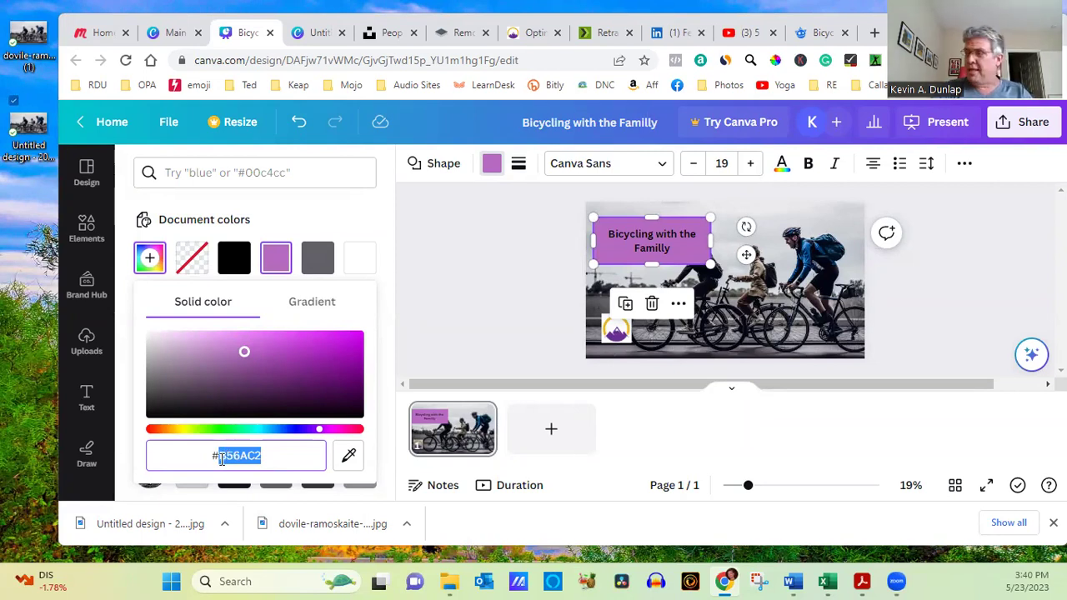
{"action": "left_click", "coordinate": [361, 209]}
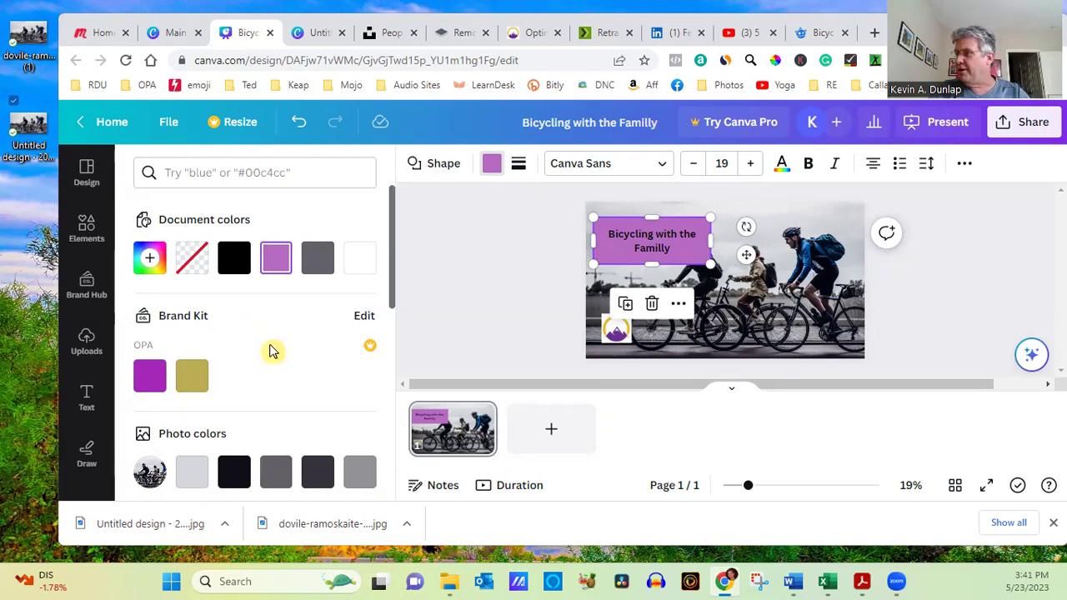
- Enlarge the mountain logo to nearly the full height of the photo and move it over the right half
{"action": "left_click", "coordinate": [615, 331]}
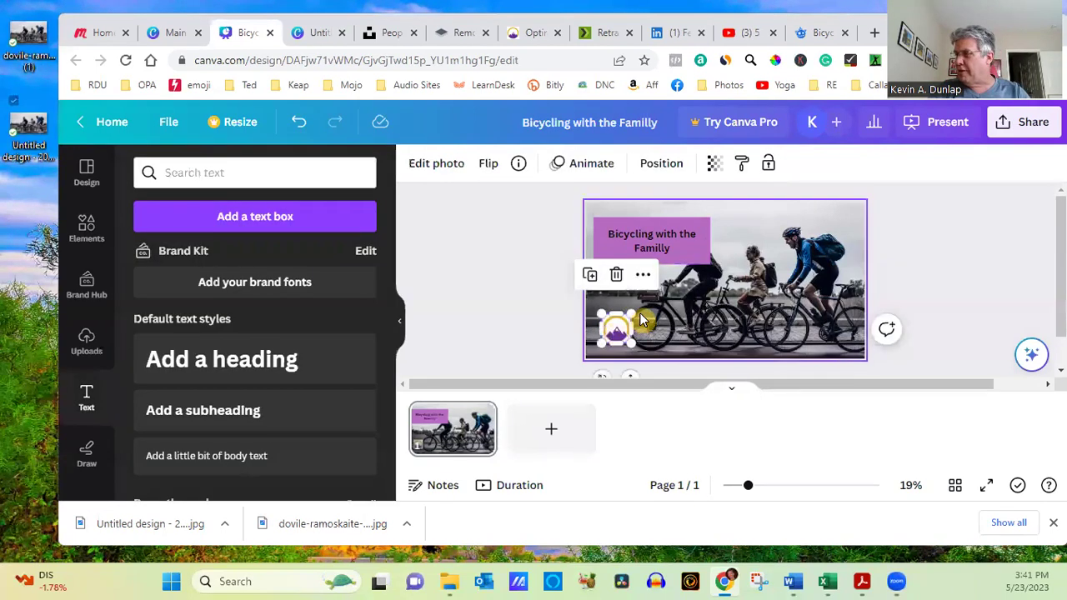
{"action": "left_click_drag", "start_coordinate": [633, 314], "coordinate": [821, 268]}
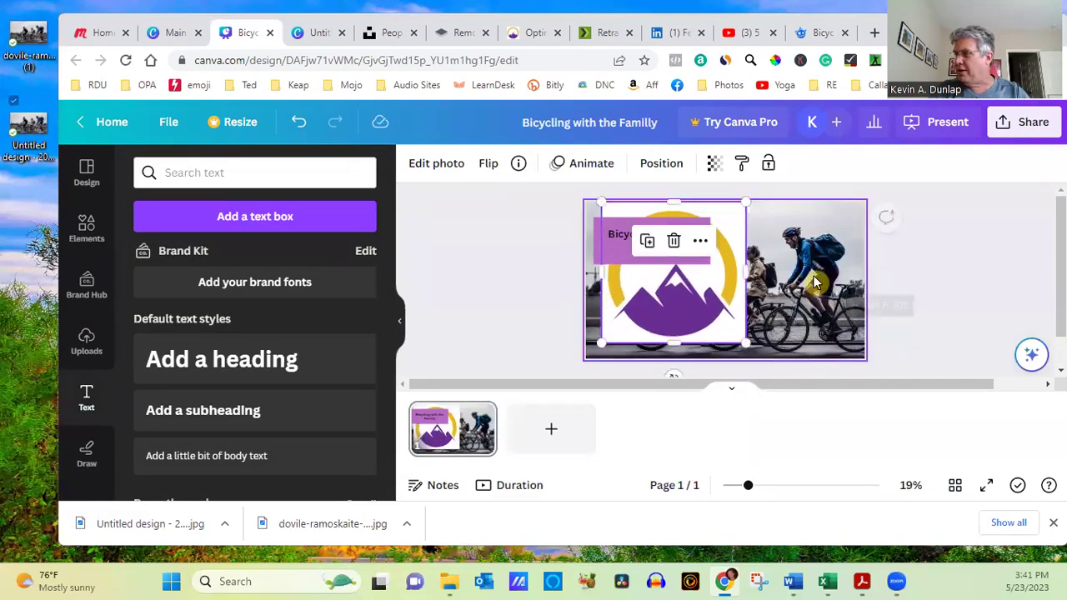
{"action": "left_click_drag", "start_coordinate": [708, 312], "coordinate": [805, 315]}
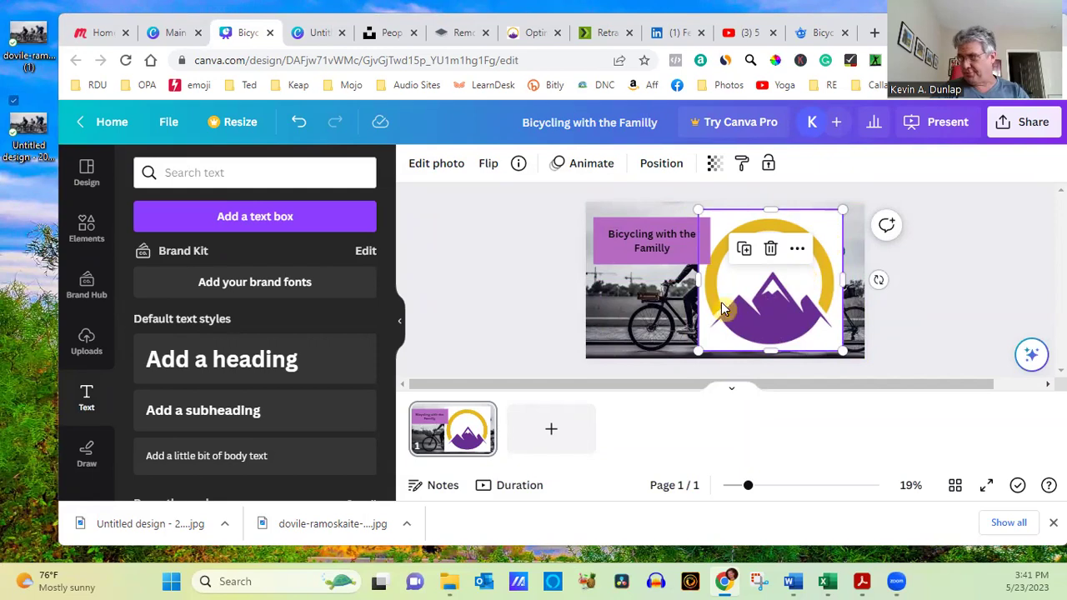
- Fill the rectangle behind the subheading with the gold color from the OPA brand palette
{"action": "left_click", "coordinate": [616, 259]}
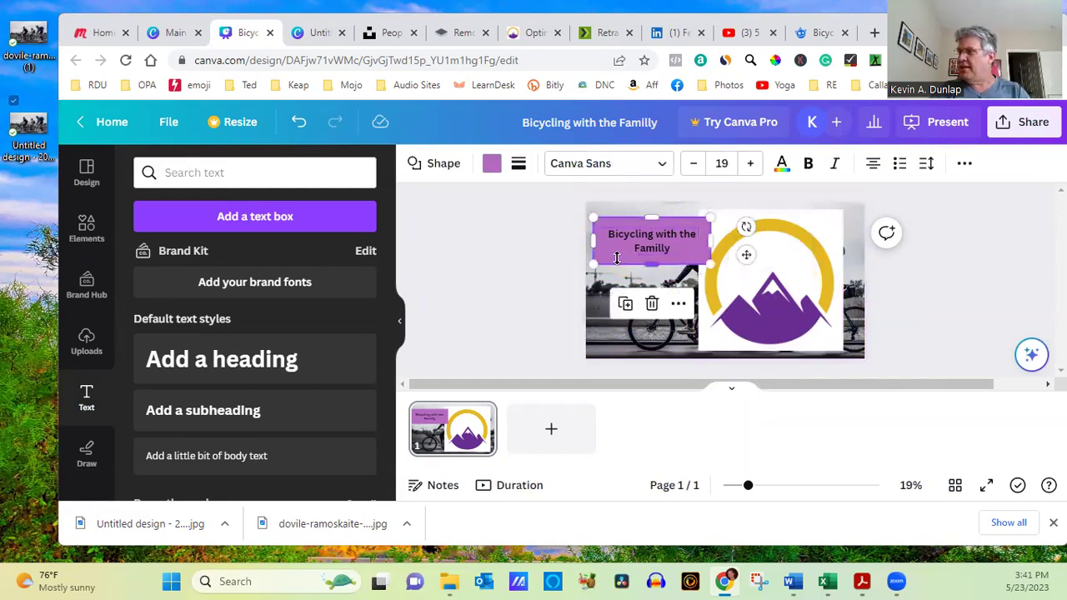
{"action": "left_click", "coordinate": [491, 164]}
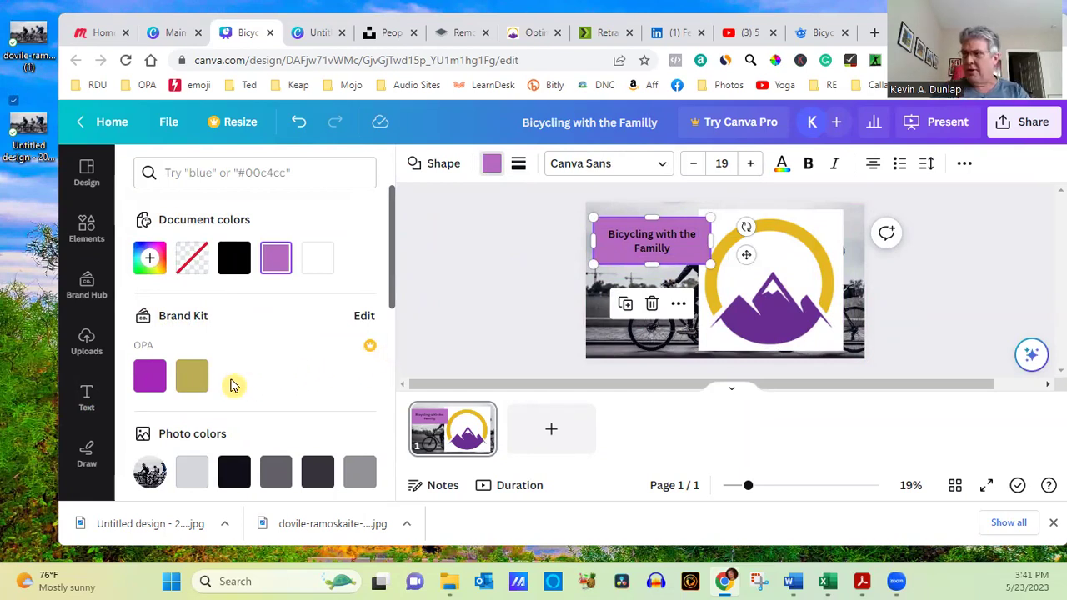
{"action": "left_click", "coordinate": [192, 375]}
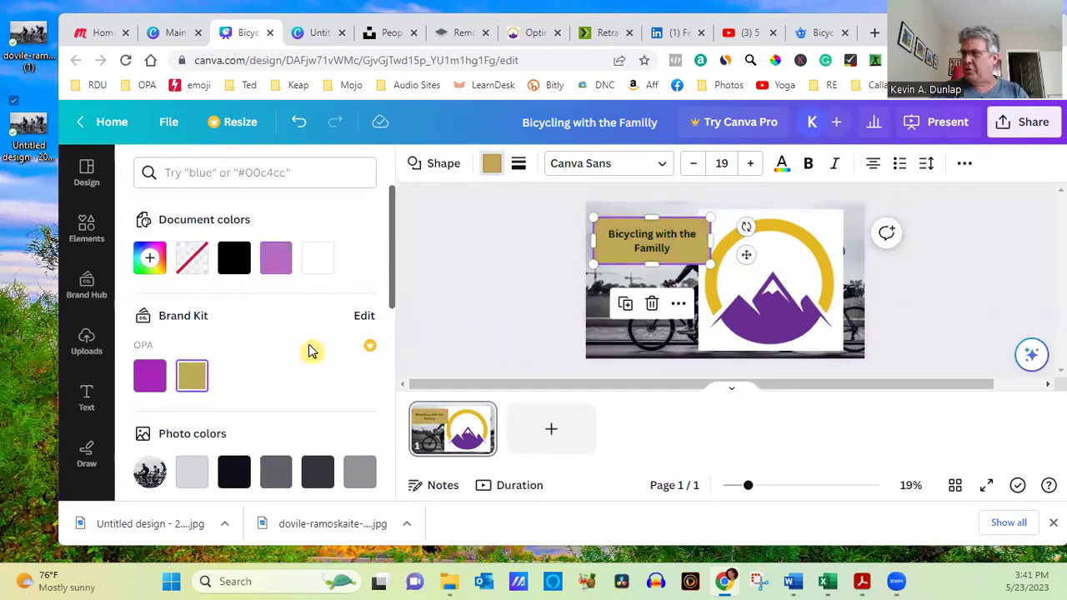
- Try adding the red #EF3131 to the OPA brand palette and remove it again
{"action": "left_click", "coordinate": [364, 318]}
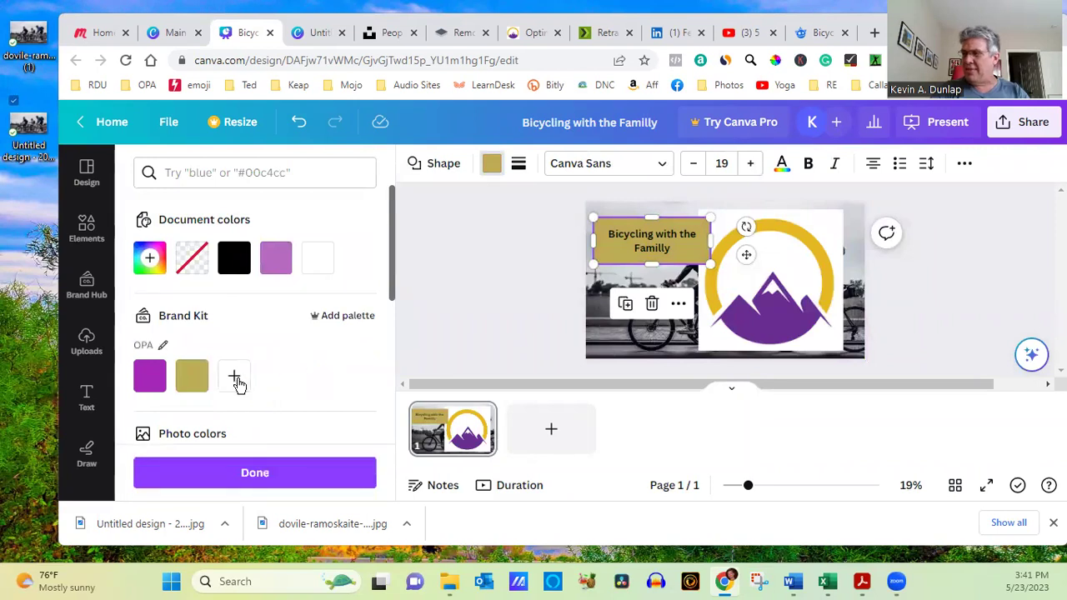
{"action": "left_click", "coordinate": [234, 376]}
{"action": "type", "text": "#EF3131"}
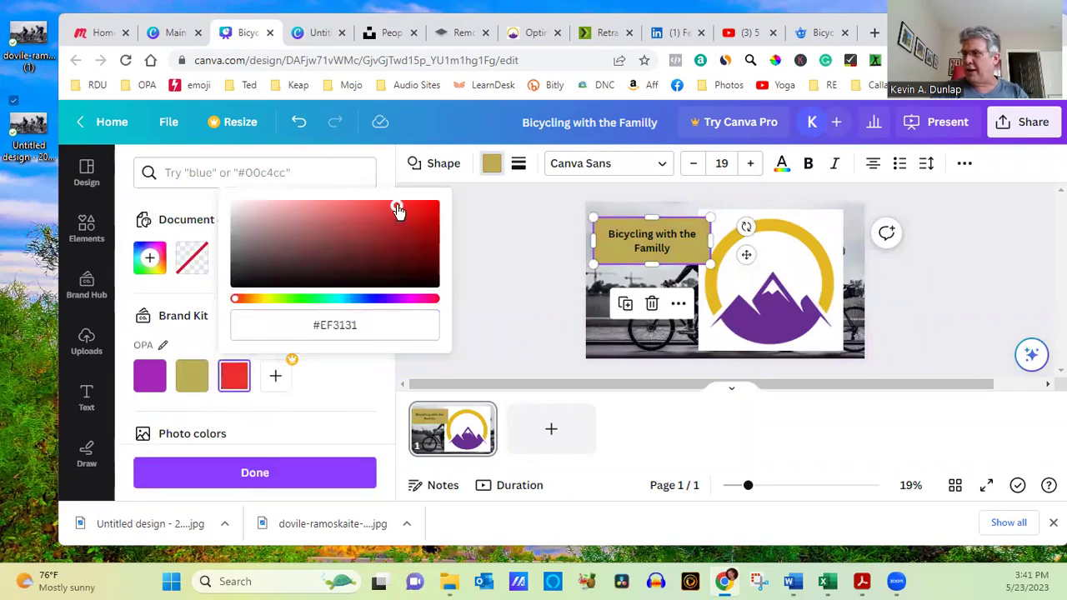
{"action": "left_click", "coordinate": [335, 397]}
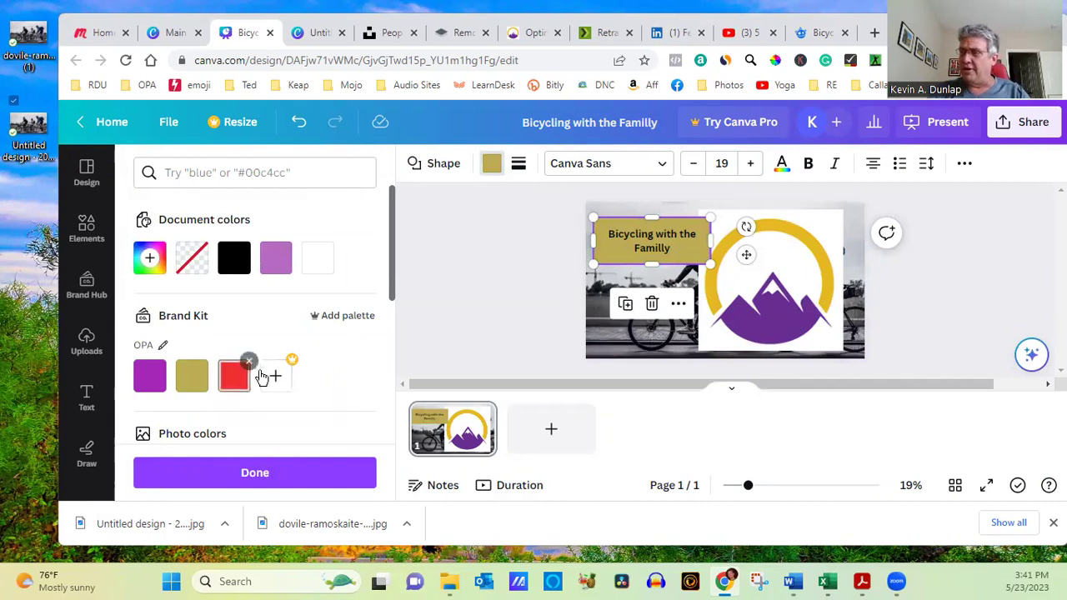
{"action": "left_click", "coordinate": [249, 364]}
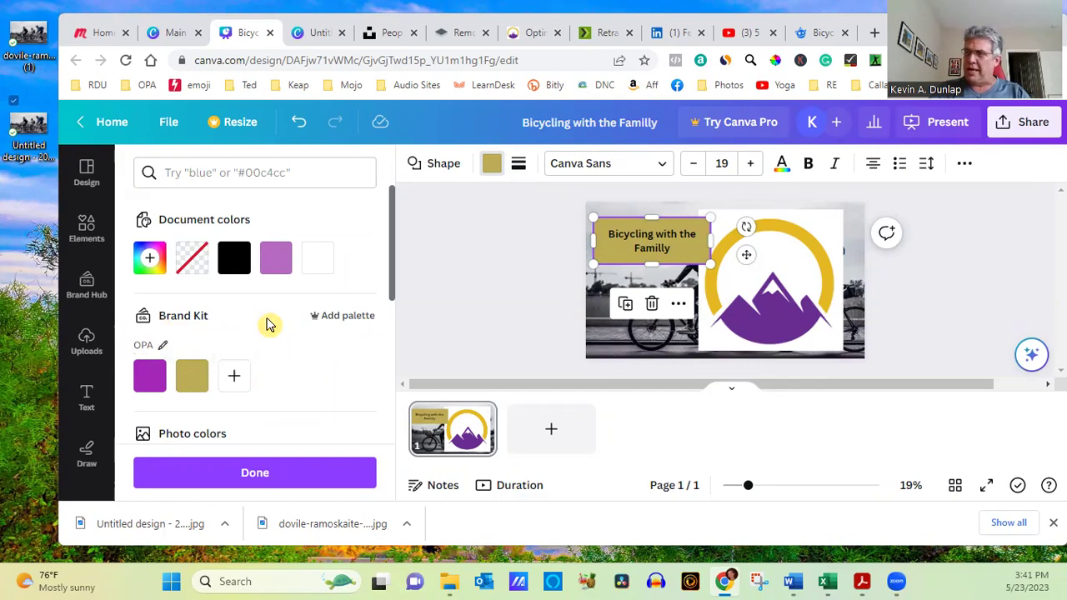
- Fill the rectangle behind the subheading with the purple color from the OPA brand palette
{"action": "left_click", "coordinate": [619, 250]}
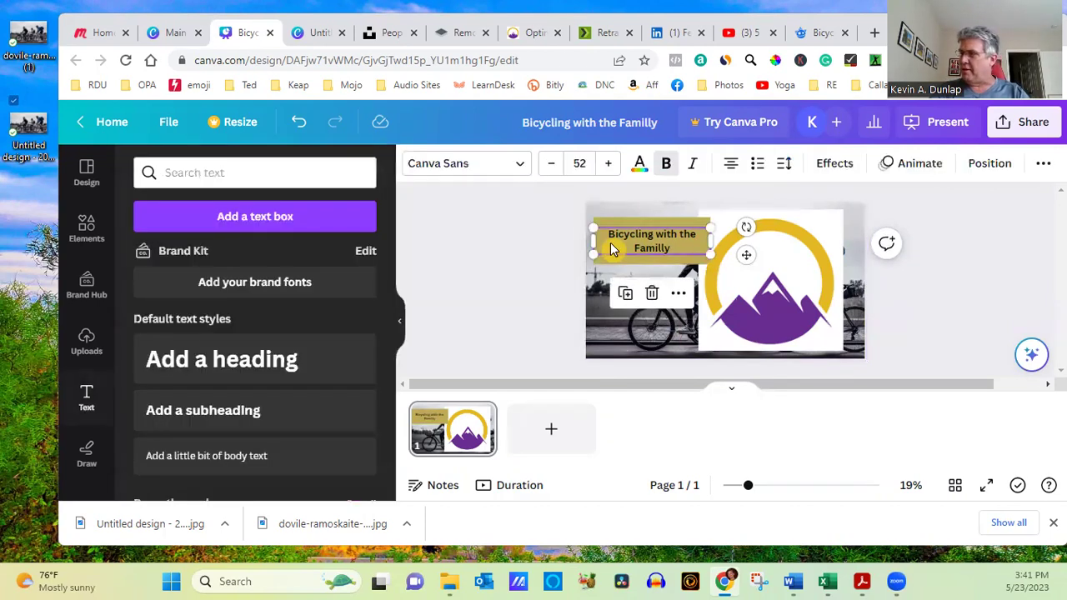
{"action": "left_click", "coordinate": [690, 262]}
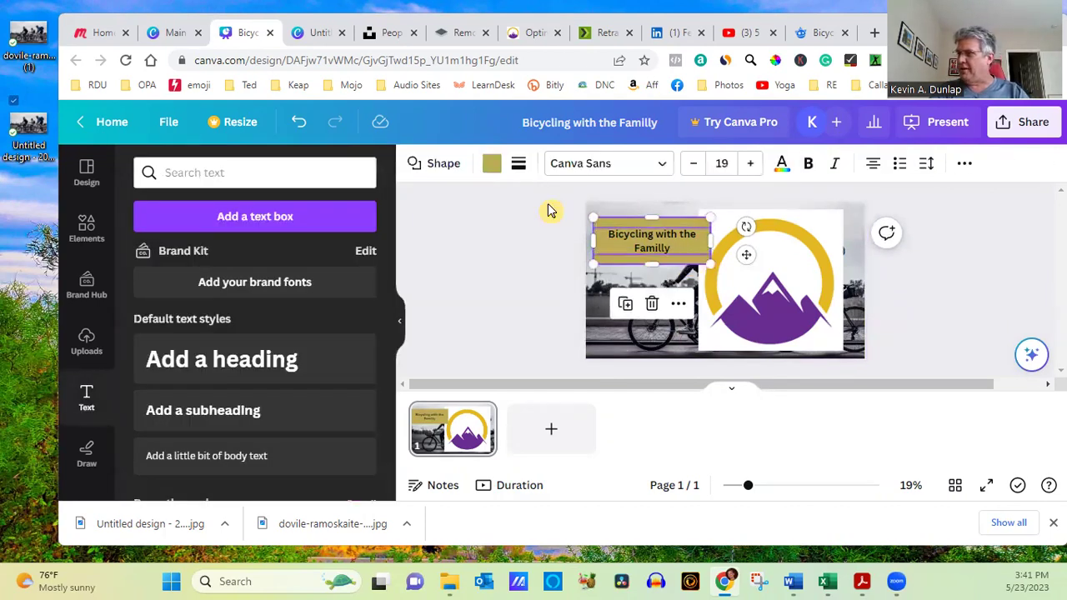
{"action": "left_click", "coordinate": [491, 163]}
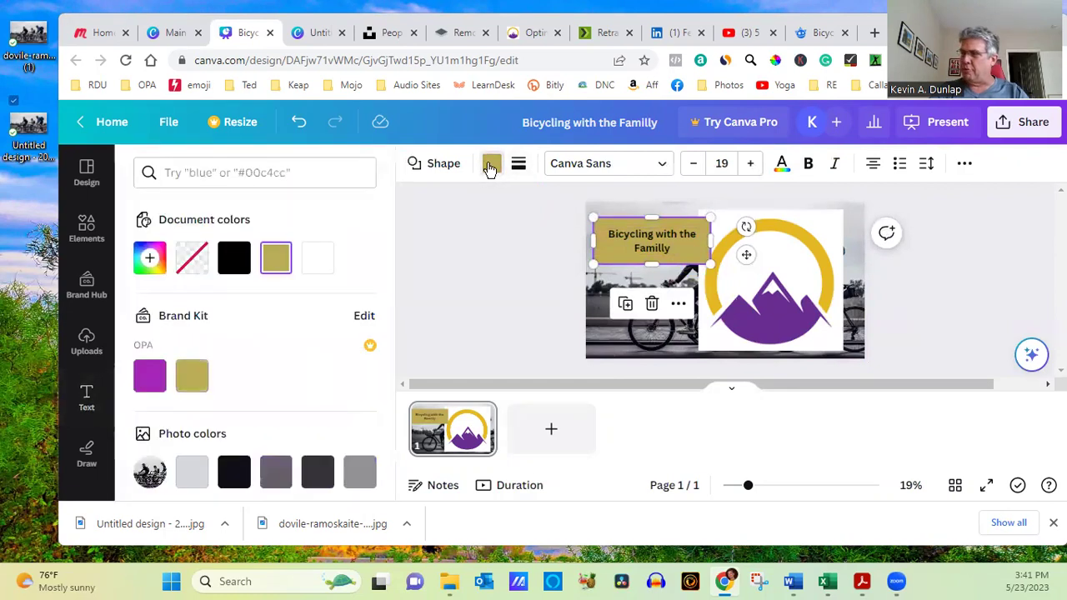
{"action": "left_click", "coordinate": [152, 377]}
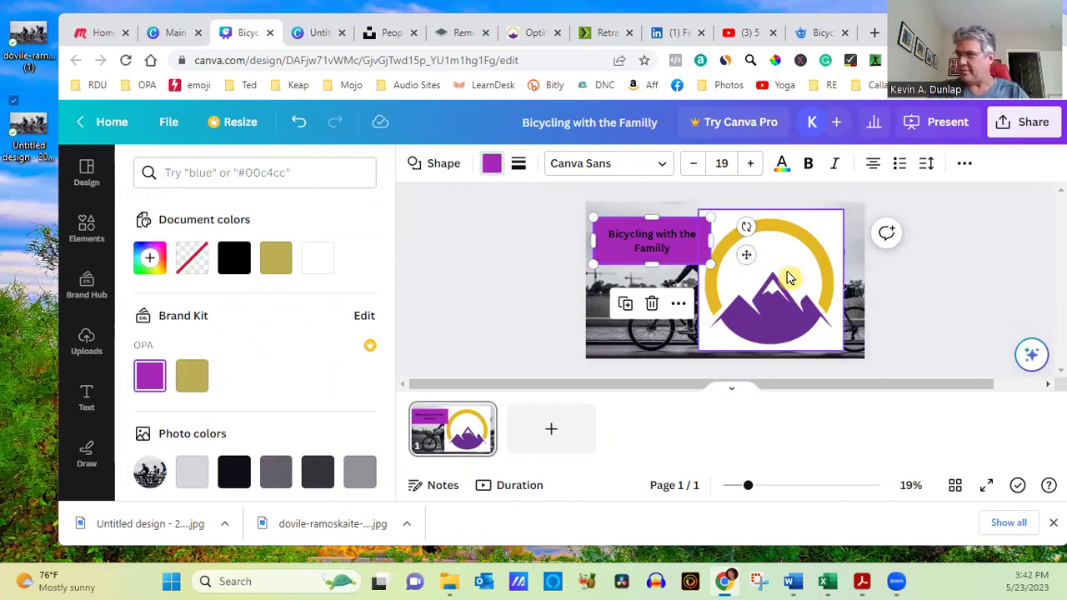
- Shrink the mountain logo back to a small badge and place it in the photo's lower-left corner
{"action": "left_click", "coordinate": [810, 269]}
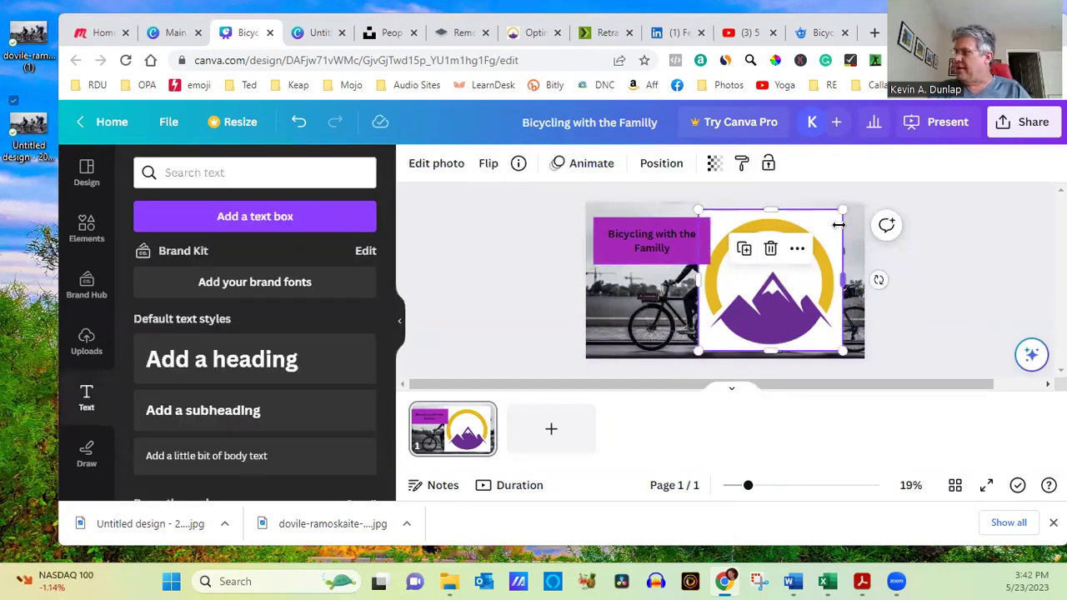
{"action": "left_click_drag", "start_coordinate": [844, 204], "coordinate": [628, 325]}
- Move the subheading slightly down and to the left over the purple rectangle, and select the rectangle
{"action": "left_click", "coordinate": [691, 255]}
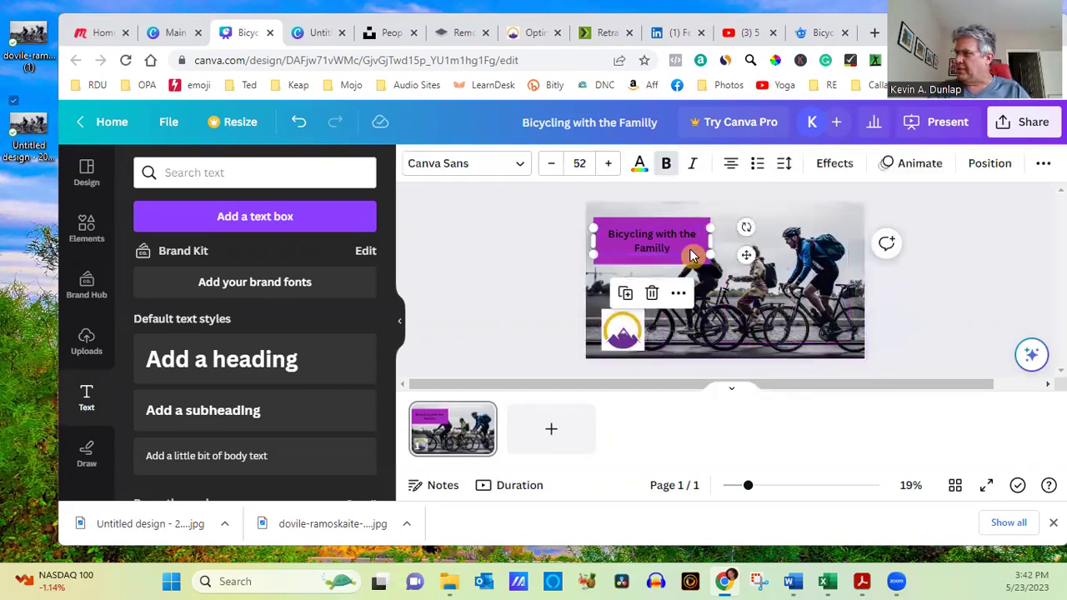
{"action": "left_click", "coordinate": [687, 220]}
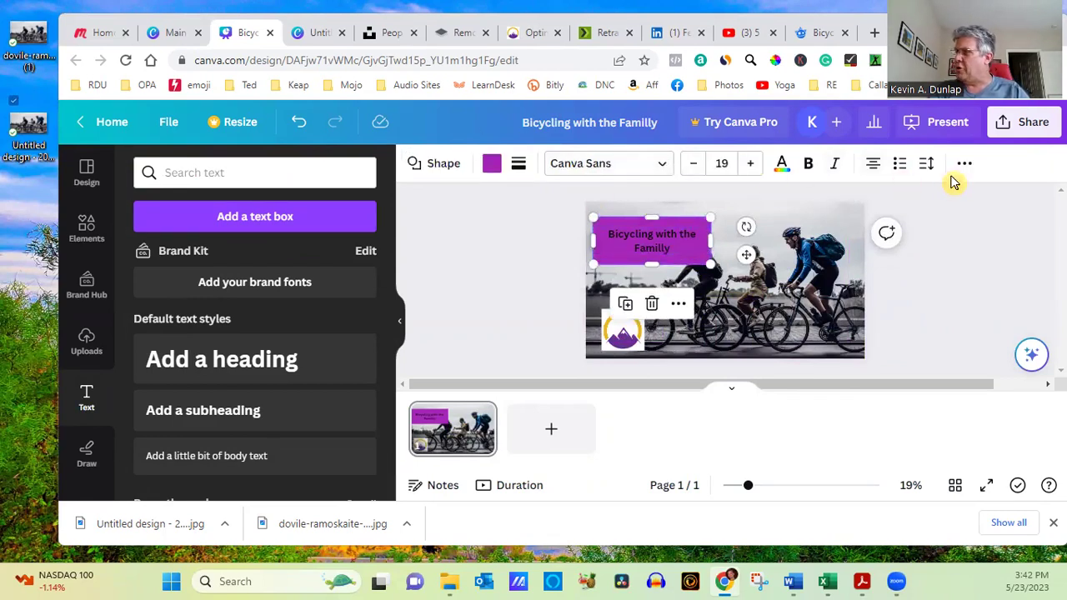
{"action": "mouse_move", "coordinate": [633, 239]}
{"action": "left_mouse_down"}
{"action": "mouse_move", "coordinate": [628, 228]}
{"action": "mouse_move", "coordinate": [620, 251]}
{"action": "left_mouse_up"}
{"action": "left_click", "coordinate": [614, 223]}
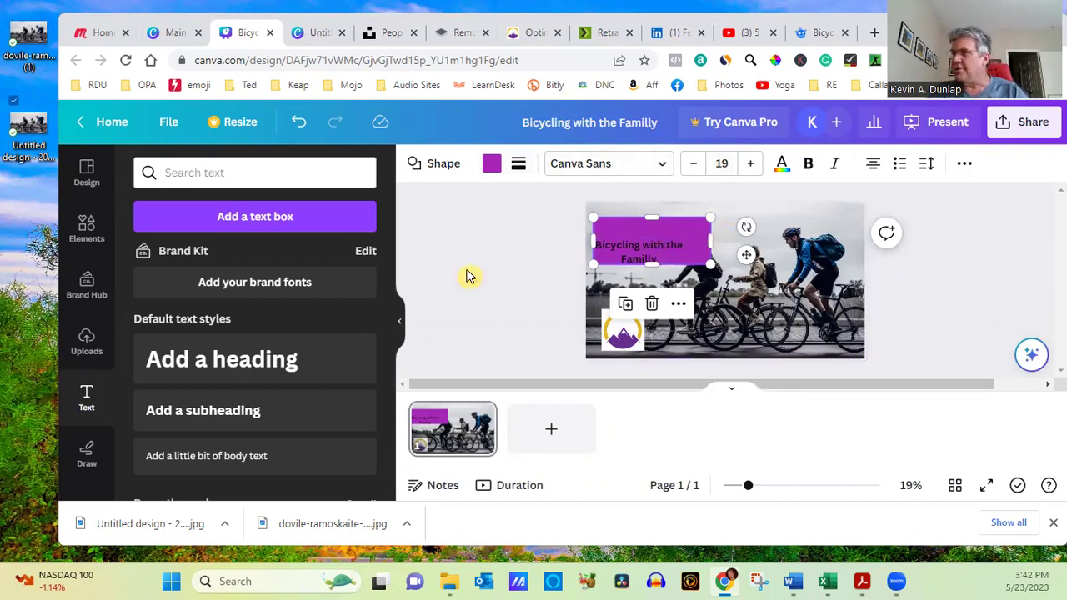
- Add a square shape over the cyclists on the right and fill it with the gold from the OPA brand palette
{"action": "left_click", "coordinate": [90, 233]}
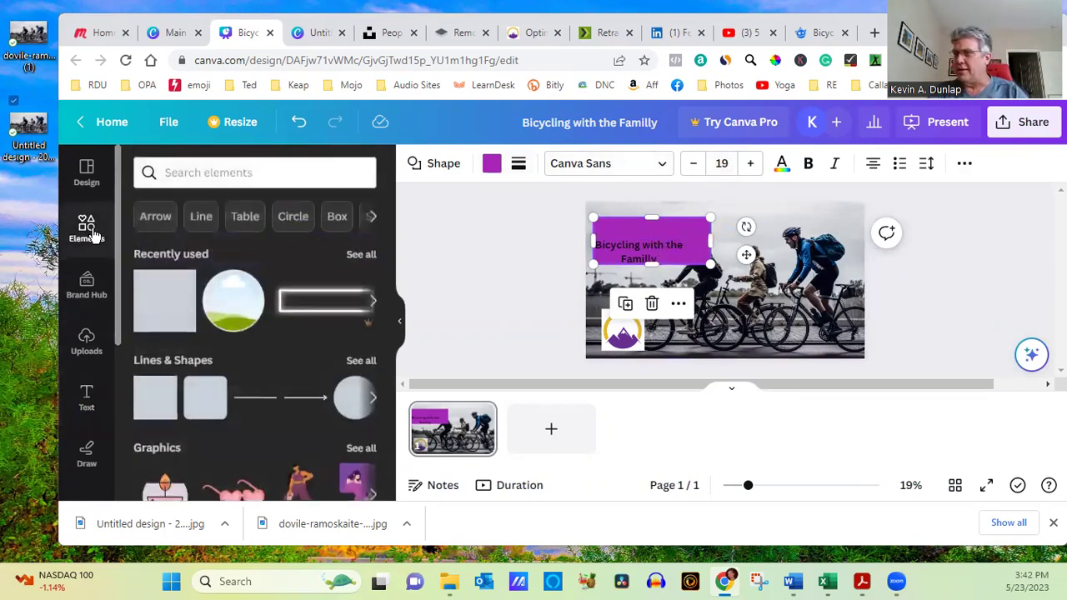
{"action": "left_click", "coordinate": [153, 315]}
{"action": "left_click_drag", "start_coordinate": [720, 301], "coordinate": [783, 295]}
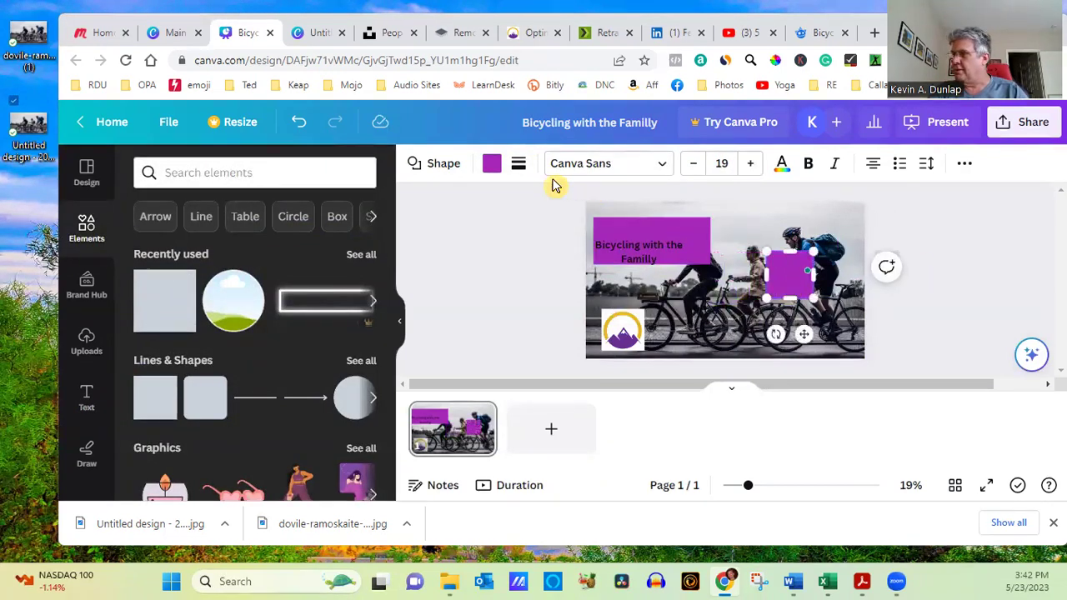
{"action": "left_click", "coordinate": [492, 163]}
{"action": "left_click", "coordinate": [205, 375]}
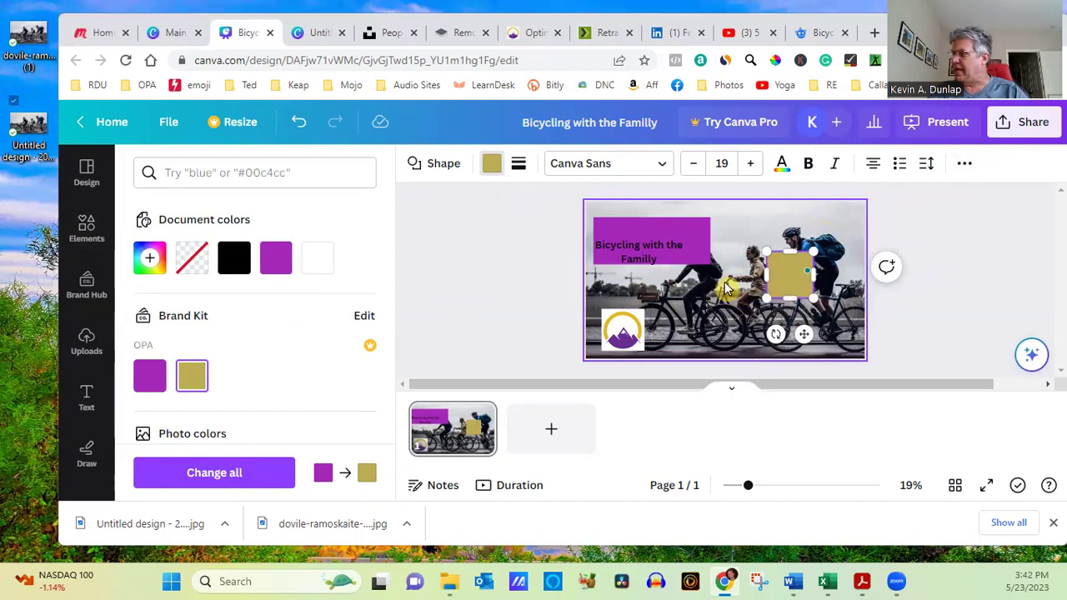
- Change the gold square's fill to a medium gray from the default solid colors
{"action": "left_click", "coordinate": [964, 164]}
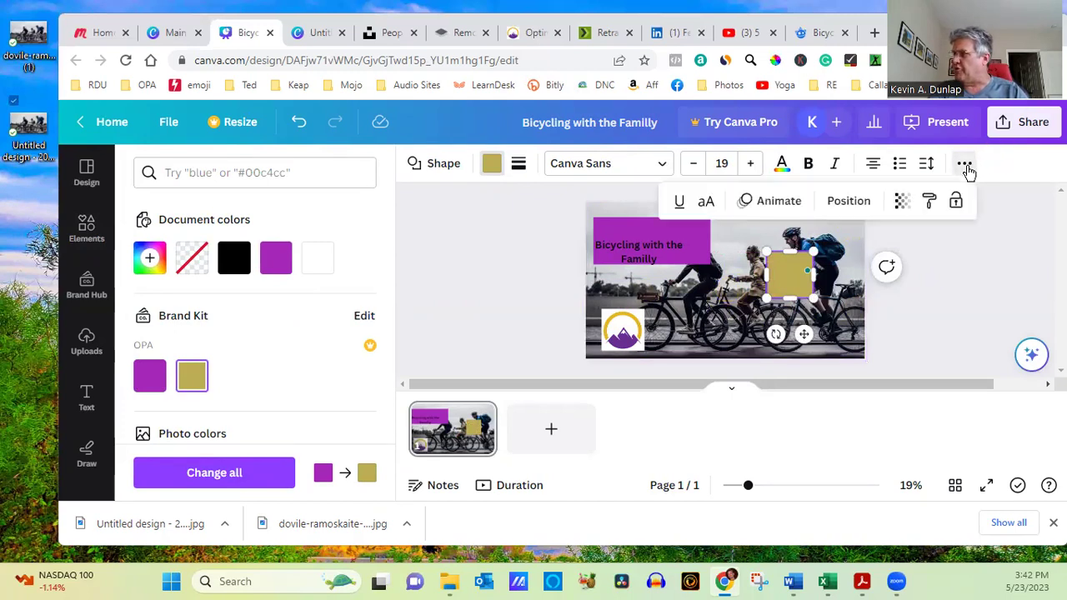
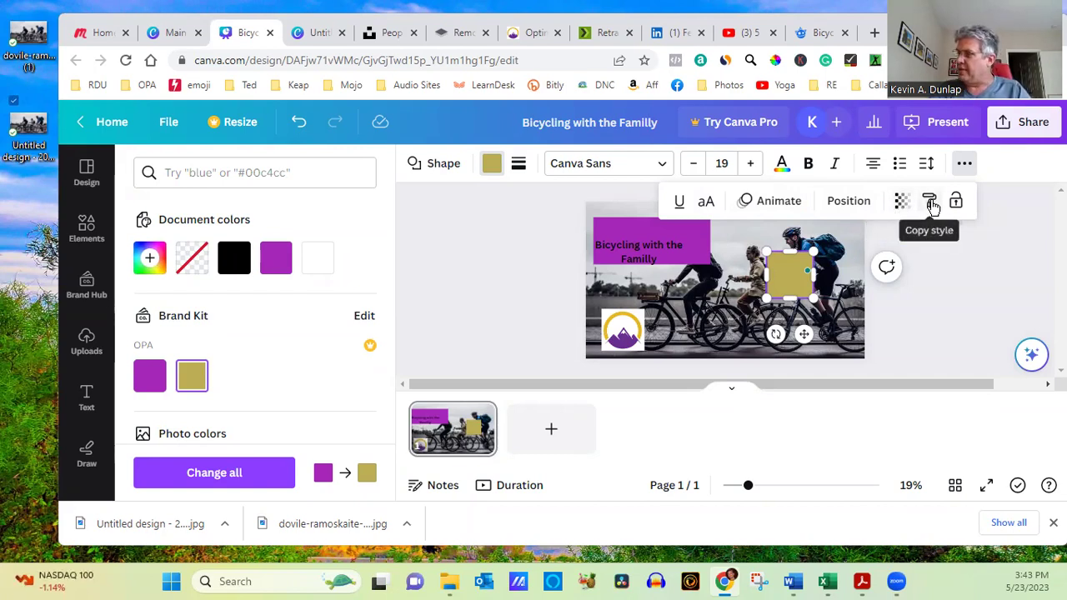
{"action": "left_click", "coordinate": [790, 277]}
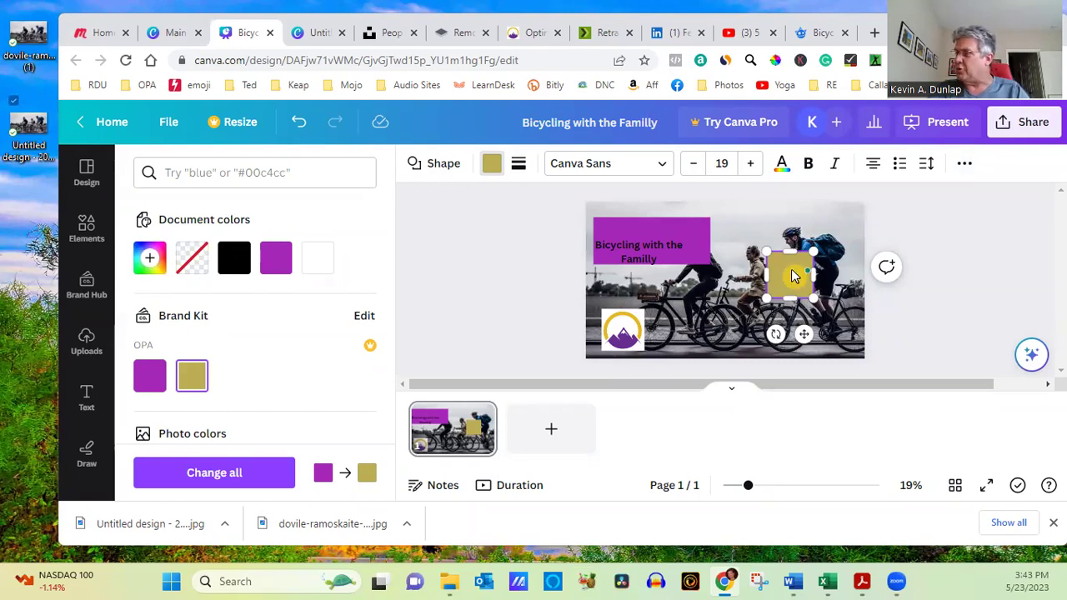
{"action": "left_click", "coordinate": [792, 277]}
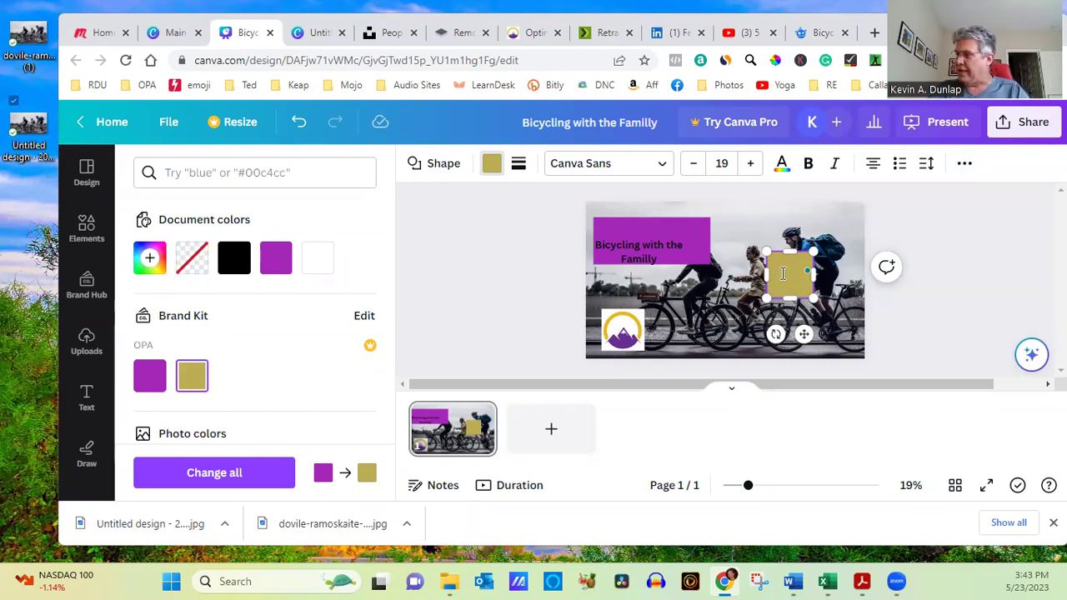
{"action": "left_click", "coordinate": [492, 165]}
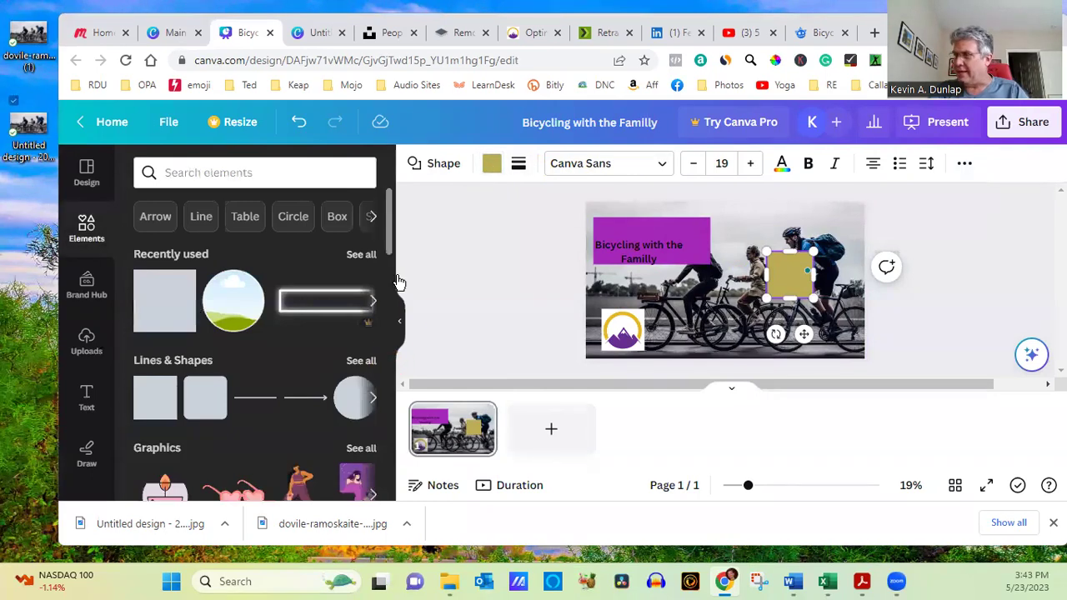
{"action": "left_click", "coordinate": [490, 165]}
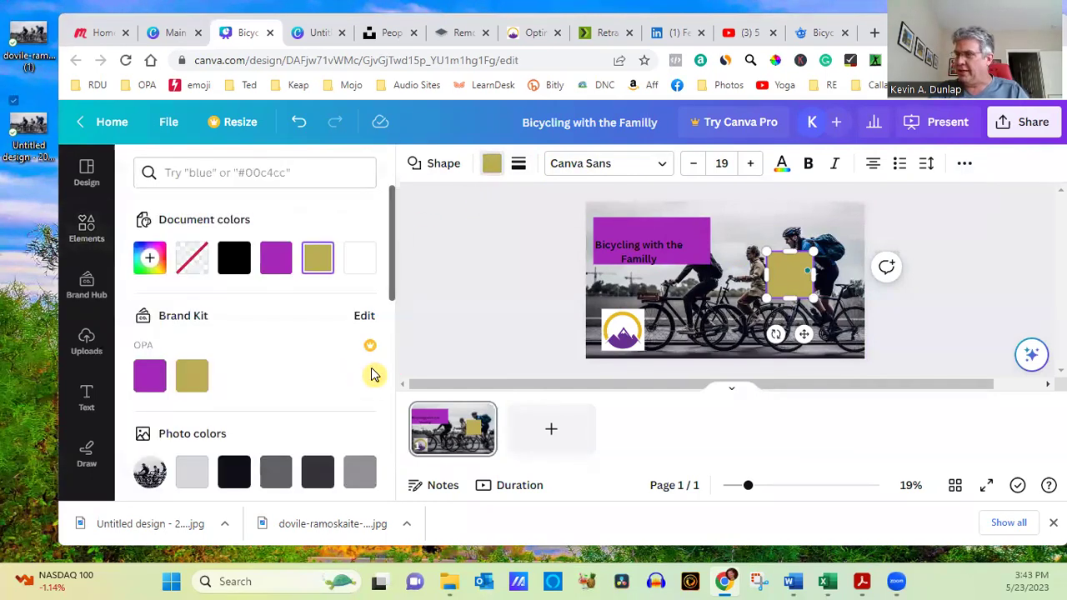
{"action": "left_click_drag", "start_coordinate": [395, 286], "coordinate": [391, 333]}
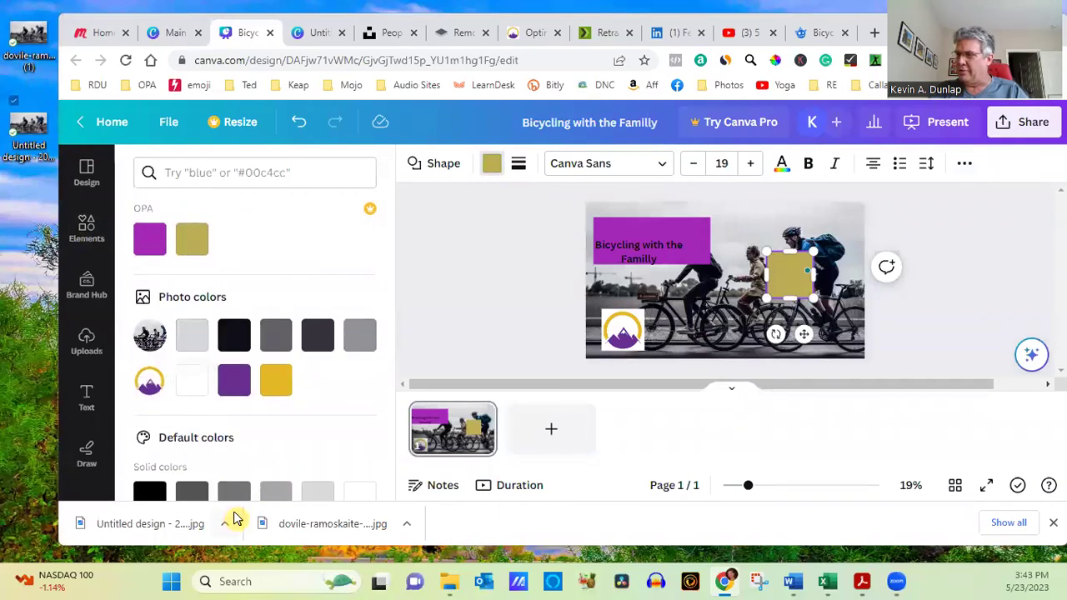
{"action": "left_click", "coordinate": [276, 492]}
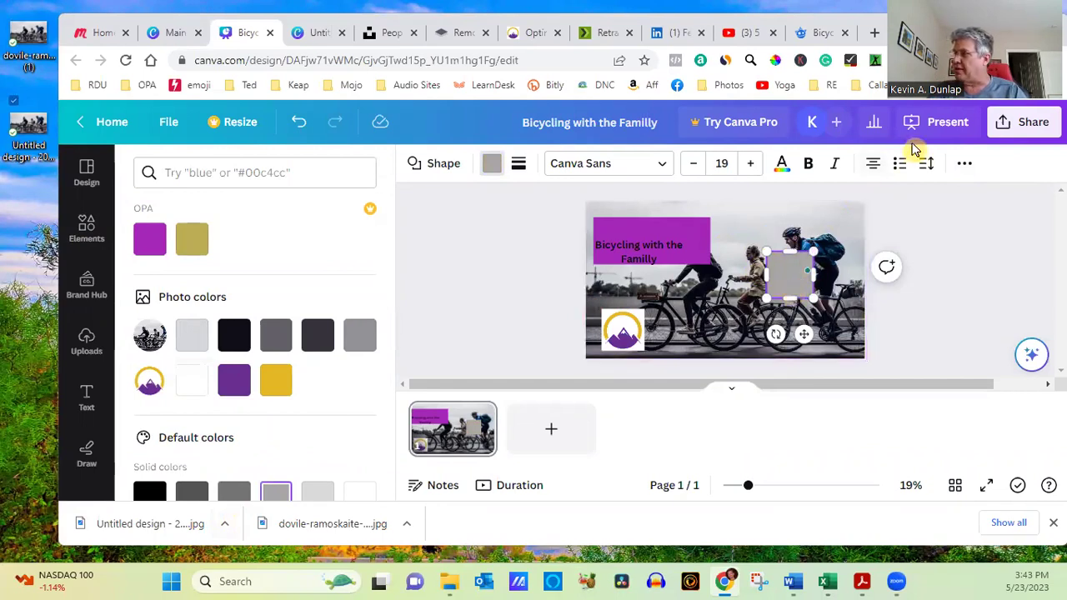
- Lower the gray square's transparency setting to make it see-through, and enlarge it to cover the cyclists on the right half of the photo
{"action": "left_click", "coordinate": [965, 164]}
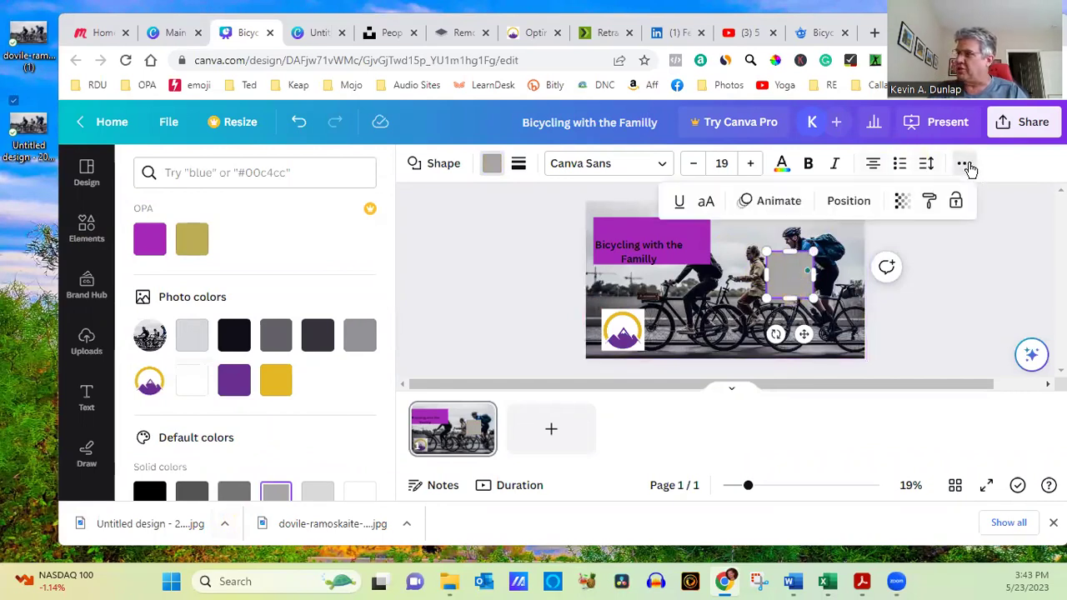
{"action": "left_click", "coordinate": [901, 202]}
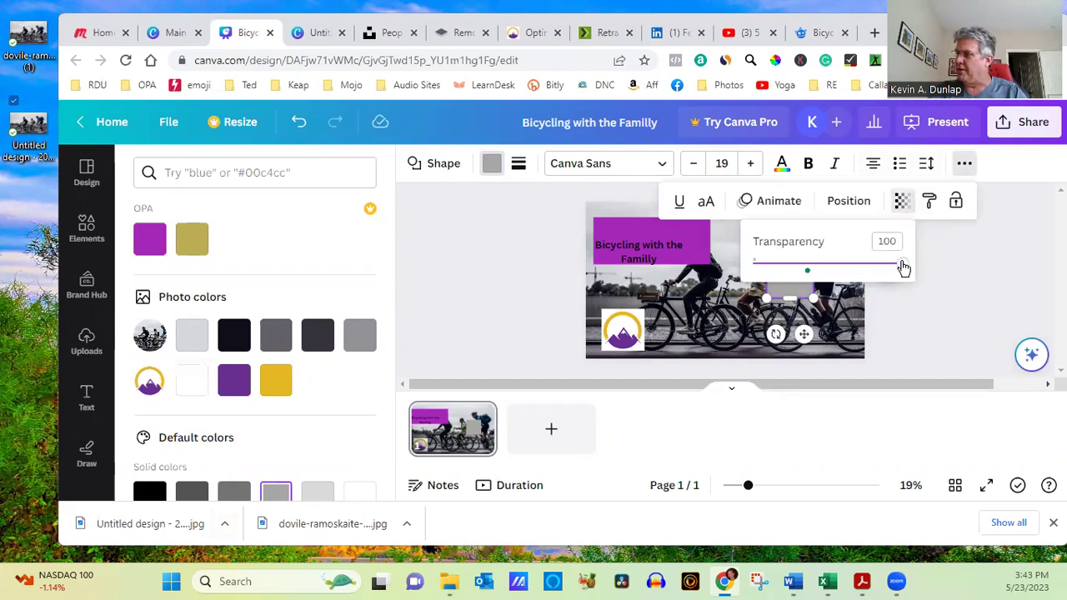
{"action": "left_click_drag", "start_coordinate": [903, 266], "coordinate": [844, 274]}
{"action": "left_click", "coordinate": [971, 315]}
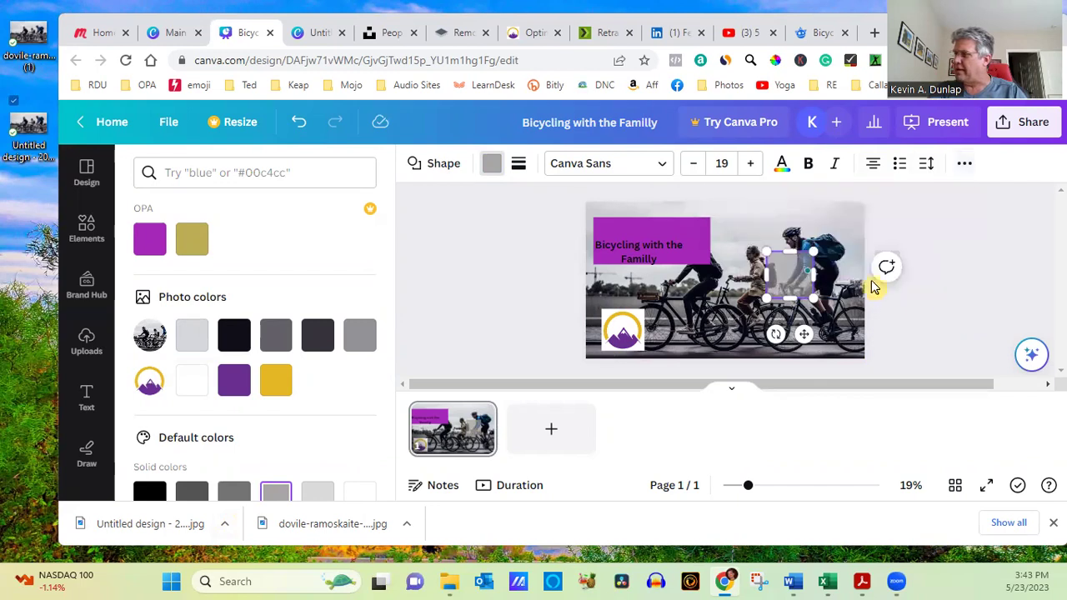
{"action": "left_click_drag", "start_coordinate": [816, 248], "coordinate": [874, 208]}
{"action": "left_click_drag", "start_coordinate": [767, 298], "coordinate": [715, 321]}
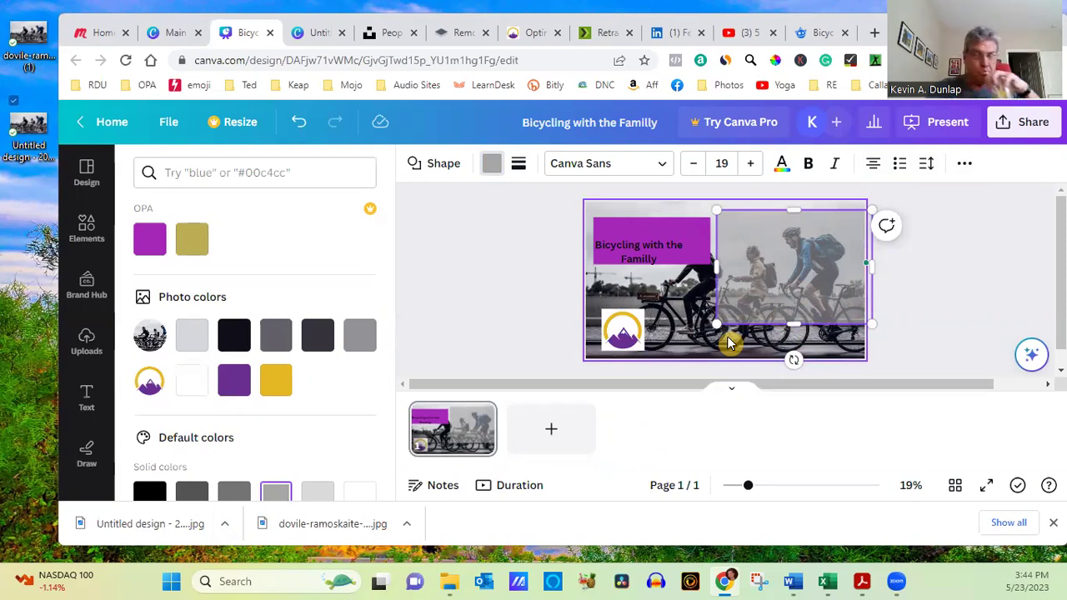
- Move the "Bicycling with the Familly" text onto the gray overlay and color it white (#FFFFFF)
{"action": "left_click_drag", "start_coordinate": [636, 252], "coordinate": [777, 265]}
{"action": "double_click", "coordinate": [788, 273]}
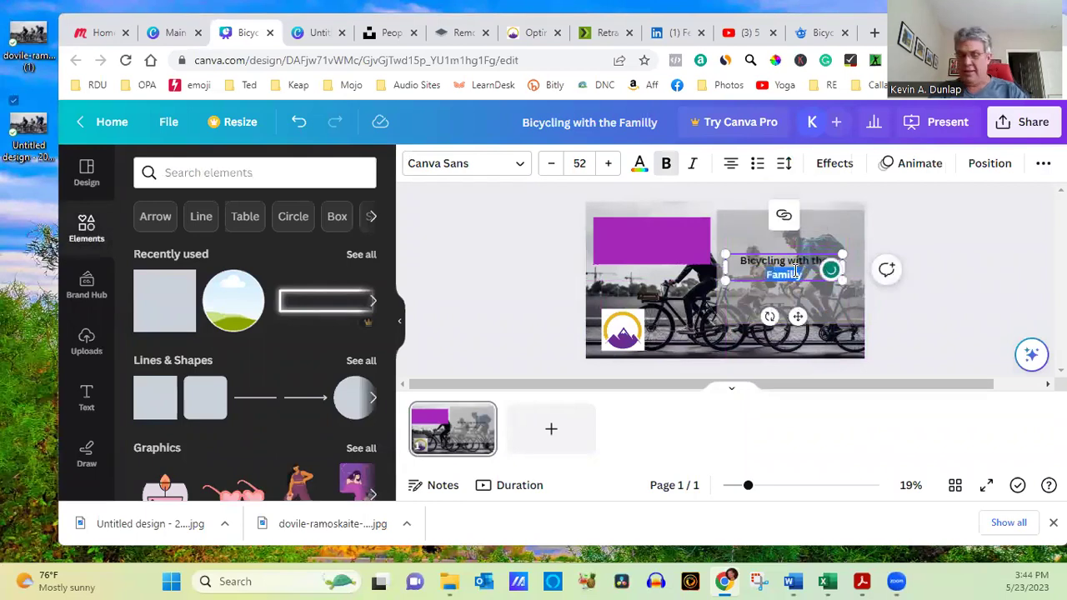
{"action": "triple_click", "coordinate": [796, 273]}
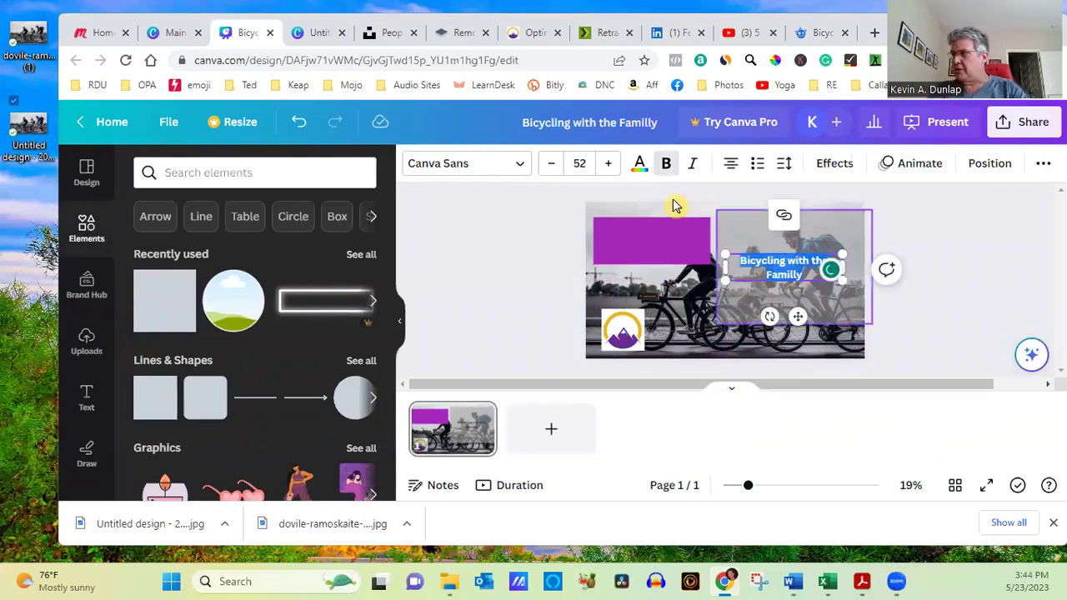
{"action": "left_click", "coordinate": [640, 165]}
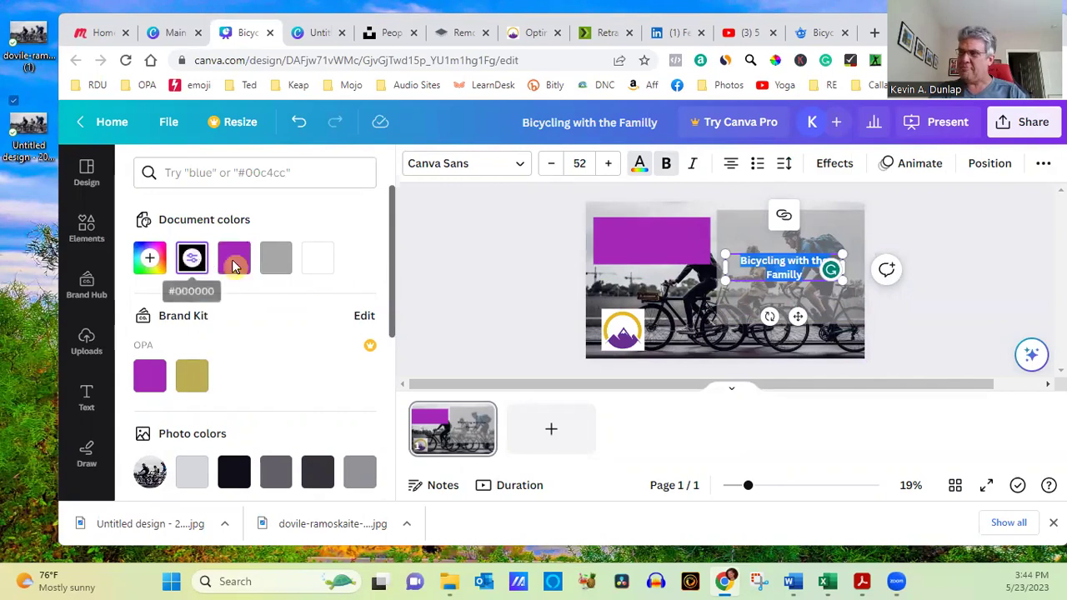
{"action": "left_click", "coordinate": [324, 263]}
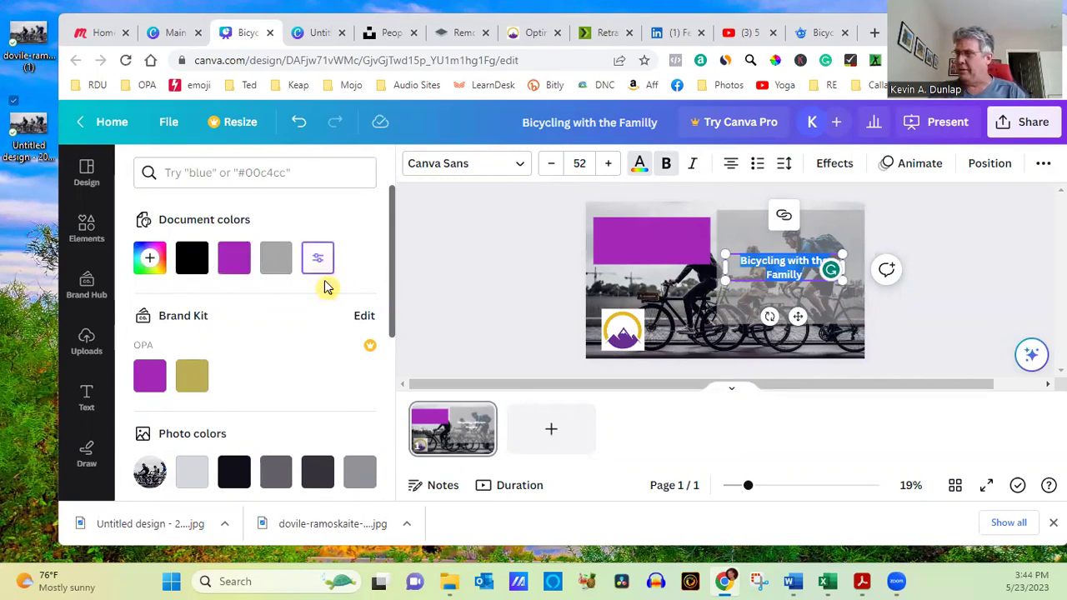
{"action": "left_click", "coordinate": [318, 261]}
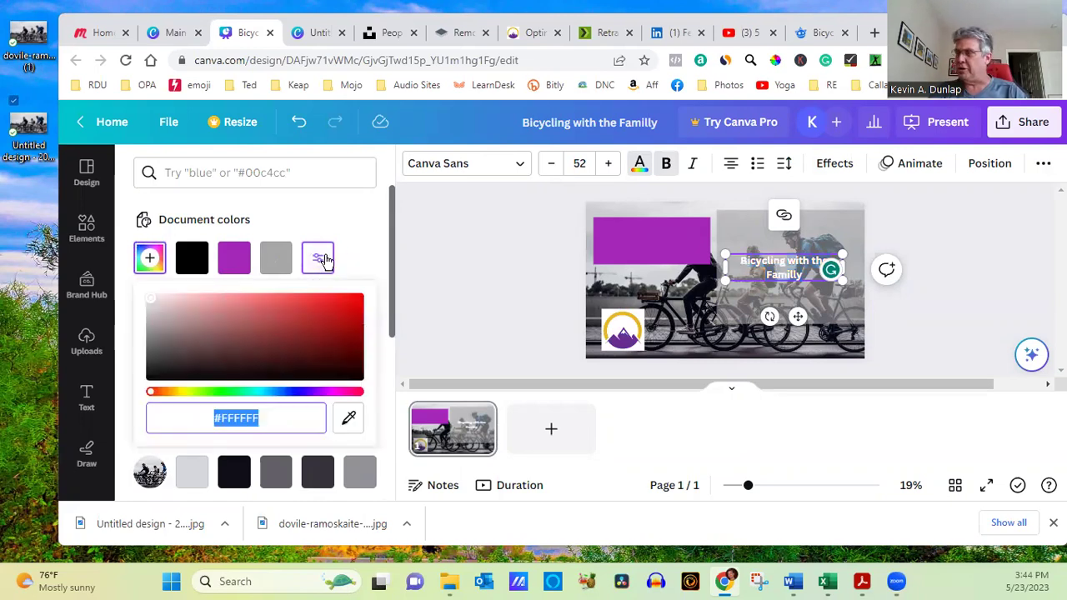
{"action": "key", "text": "Escape"}
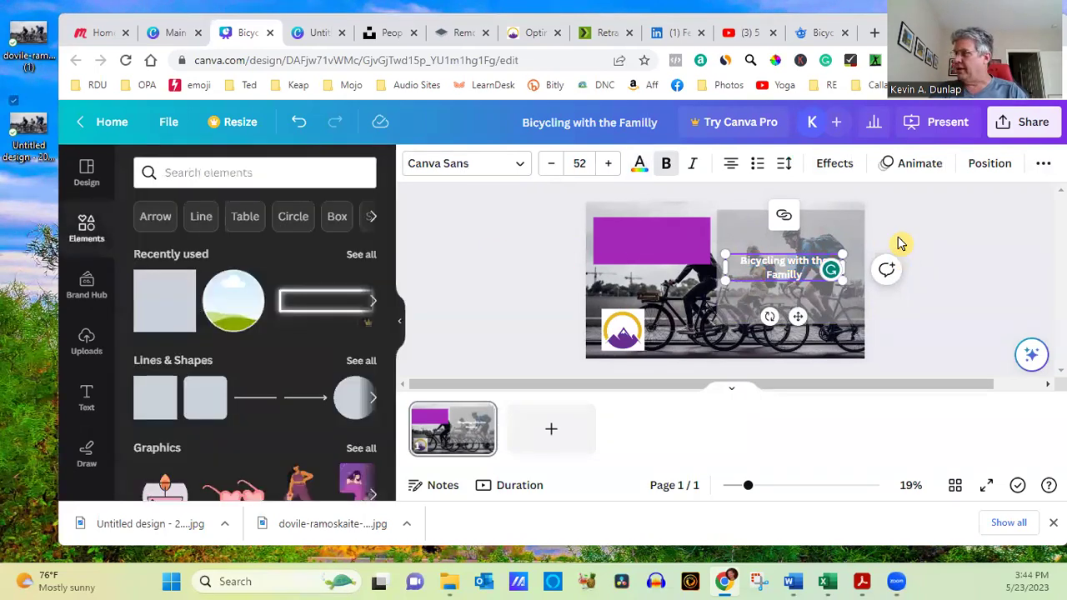
{"action": "left_click", "coordinate": [807, 342]}
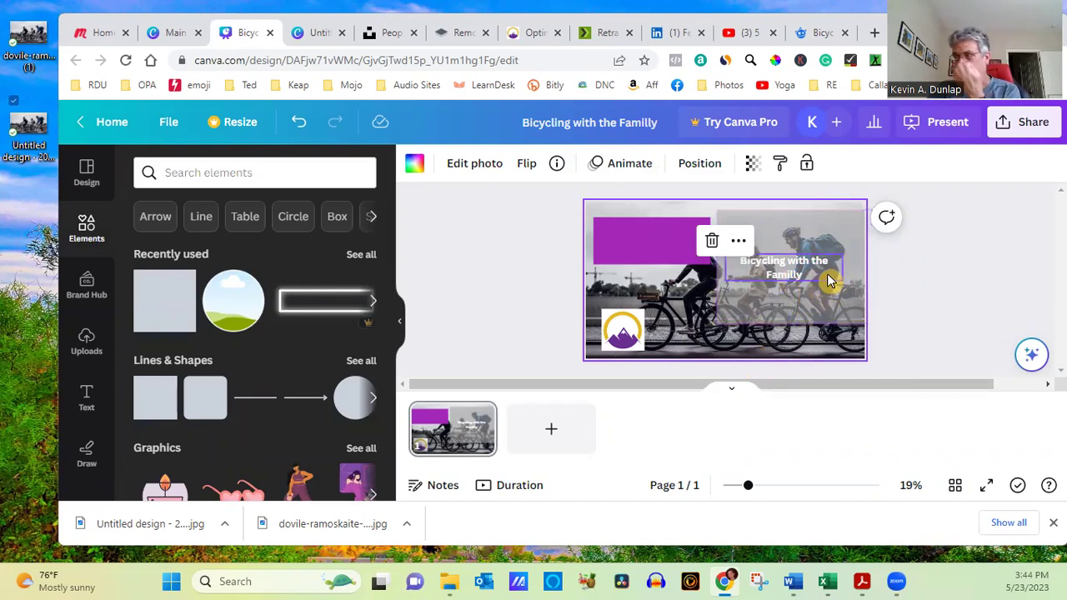
- Delete the purple rectangle and stretch the semi-transparent gray overlay across the whole photo
{"action": "left_click", "coordinate": [653, 235]}
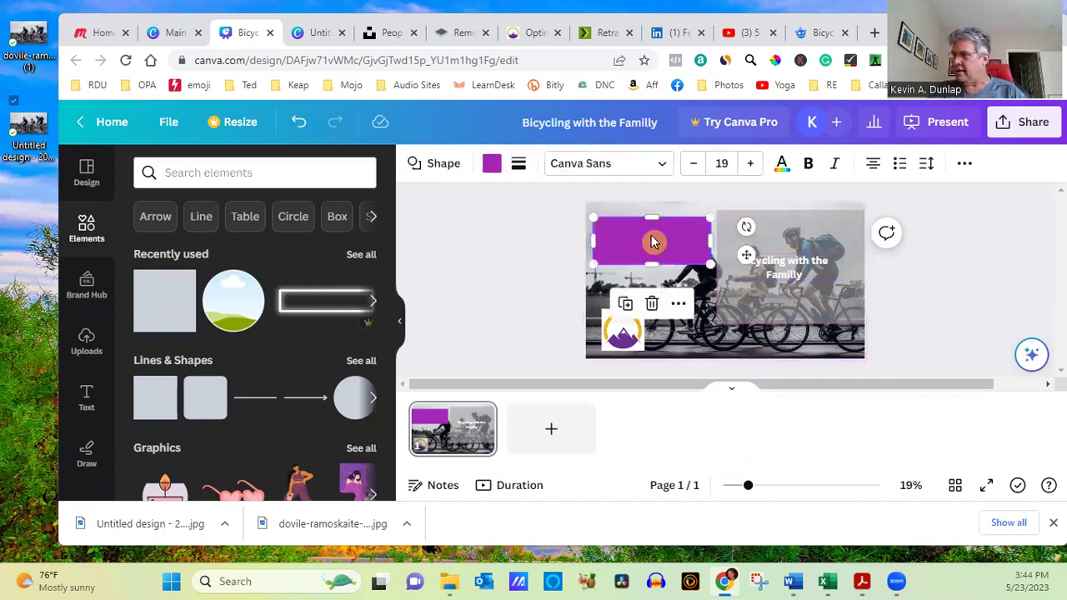
{"action": "left_click", "coordinate": [652, 304]}
{"action": "left_click", "coordinate": [751, 237]}
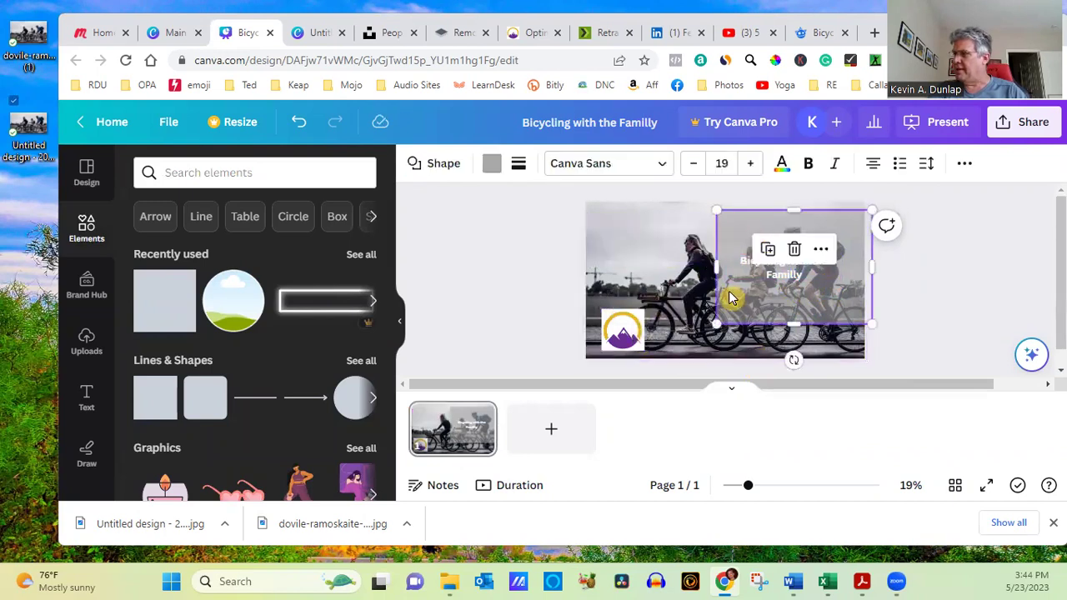
{"action": "left_click_drag", "start_coordinate": [719, 323], "coordinate": [579, 359]}
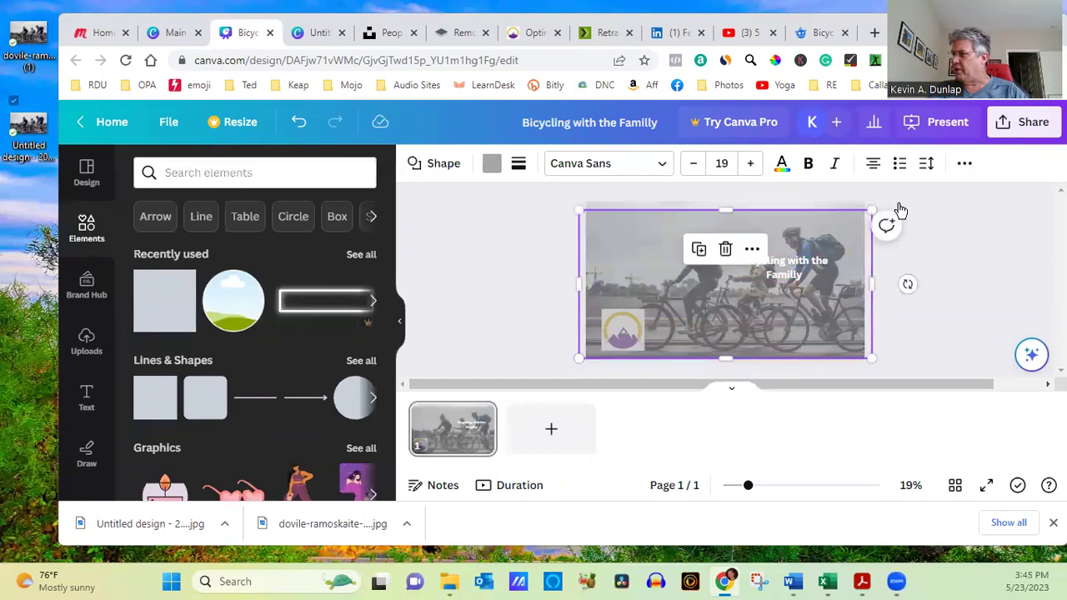
{"action": "left_click_drag", "start_coordinate": [872, 208], "coordinate": [872, 200]}
- Move the white text to the photo's center using the alignment guides, and shift it up and to the right
{"action": "left_click", "coordinate": [784, 263]}
{"action": "left_click_drag", "start_coordinate": [783, 263], "coordinate": [720, 273]}
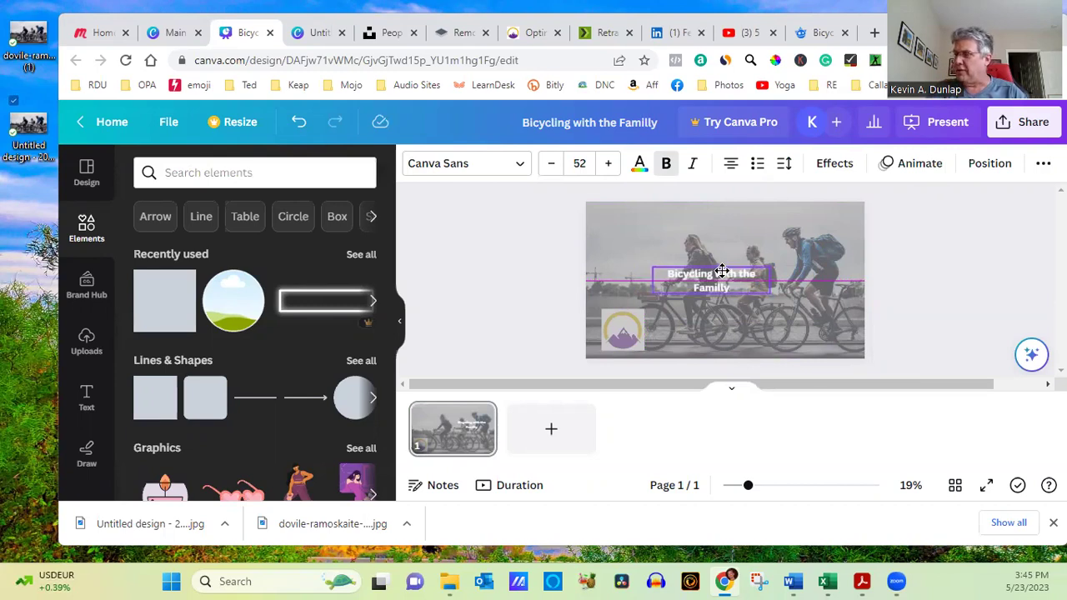
{"action": "left_click_drag", "start_coordinate": [721, 271], "coordinate": [734, 271]}
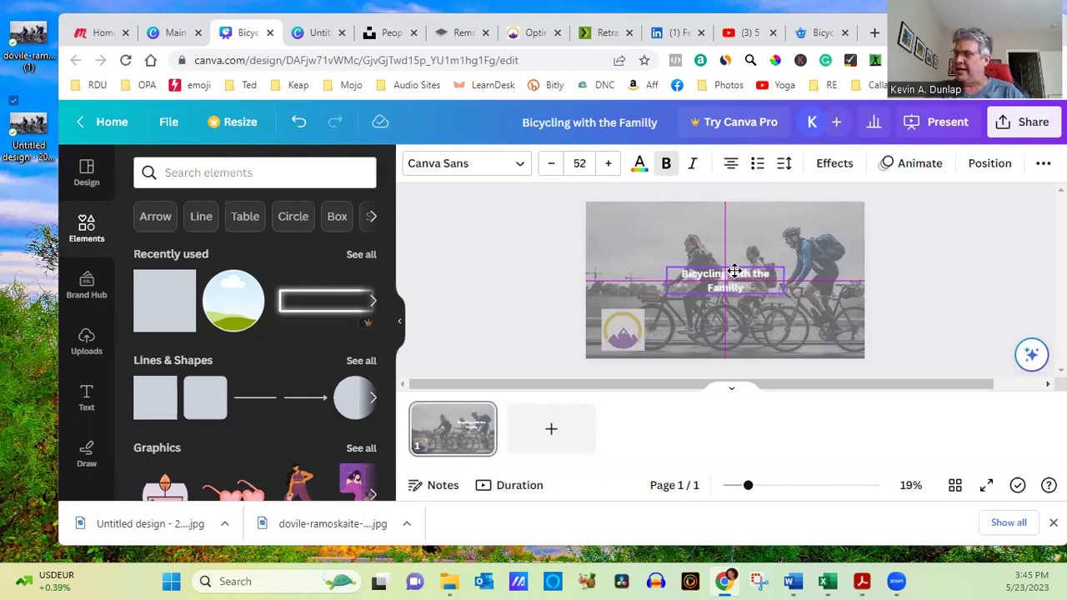
{"action": "left_click_drag", "start_coordinate": [734, 271], "coordinate": [735, 271]}
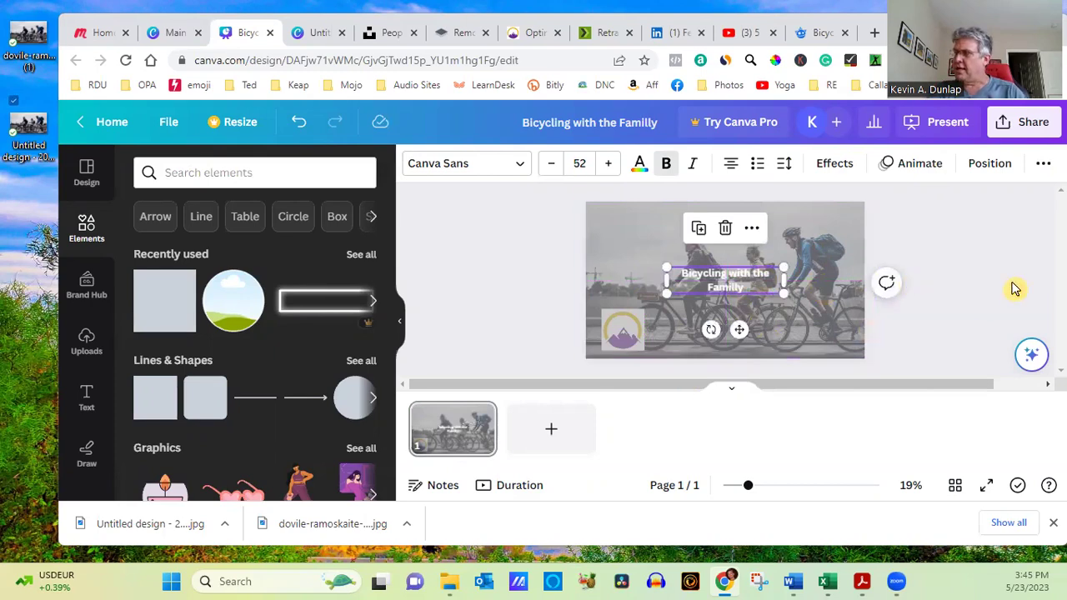
{"action": "left_click_drag", "start_coordinate": [726, 278], "coordinate": [750, 258]}
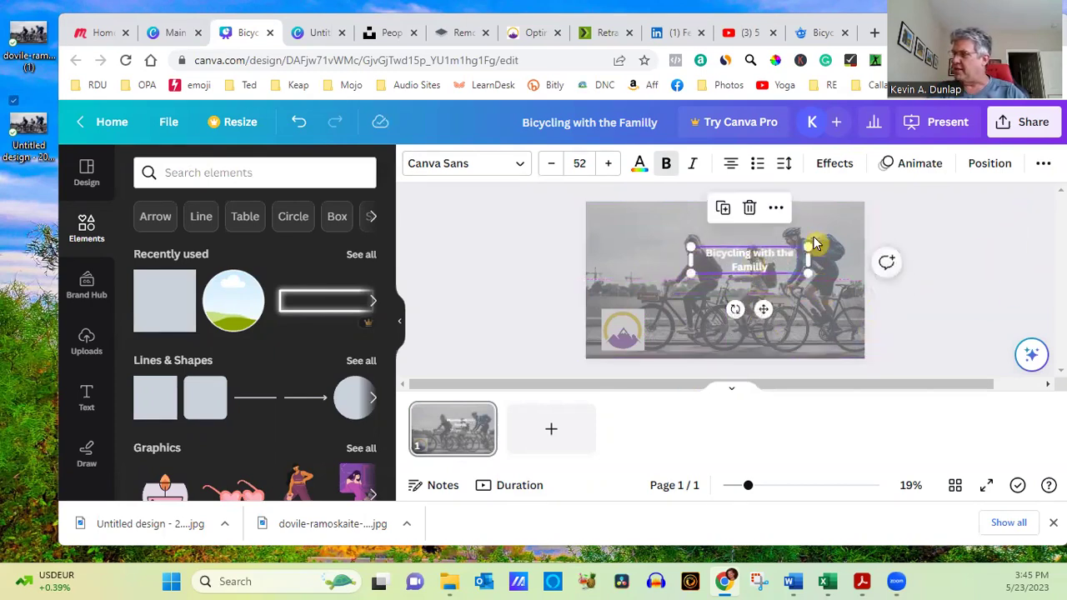
- Align the white text to the page's middle and center
{"action": "left_click", "coordinate": [992, 163]}
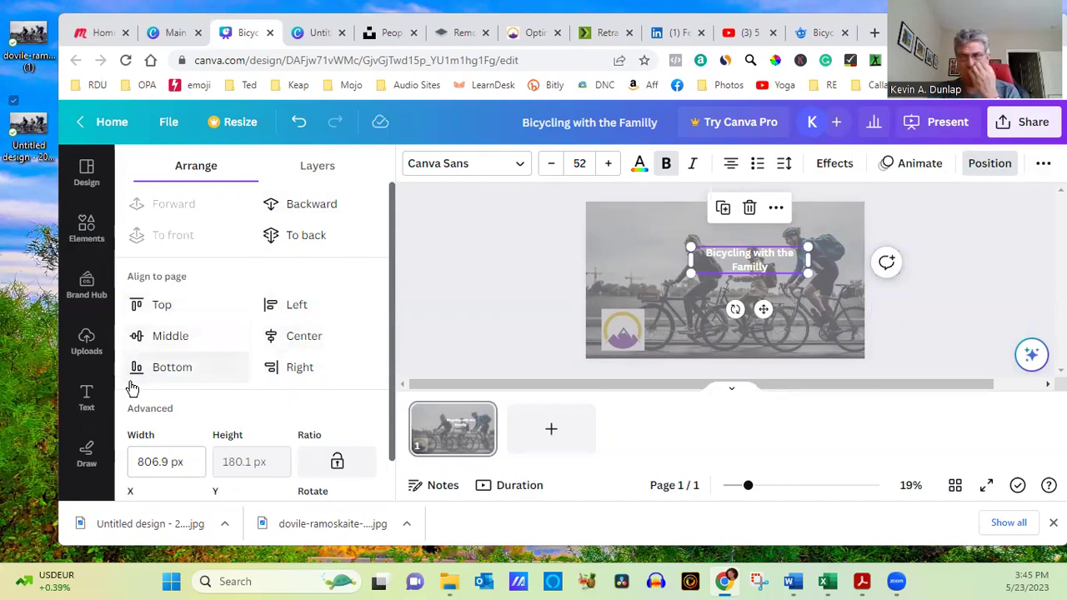
{"action": "left_click", "coordinate": [167, 336]}
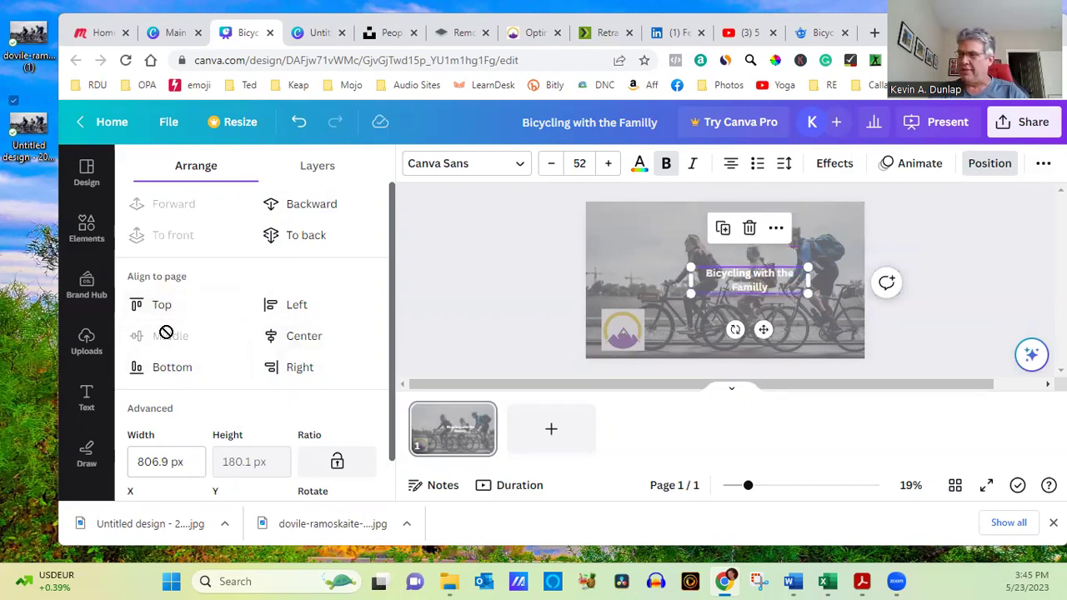
{"action": "left_click", "coordinate": [304, 341]}
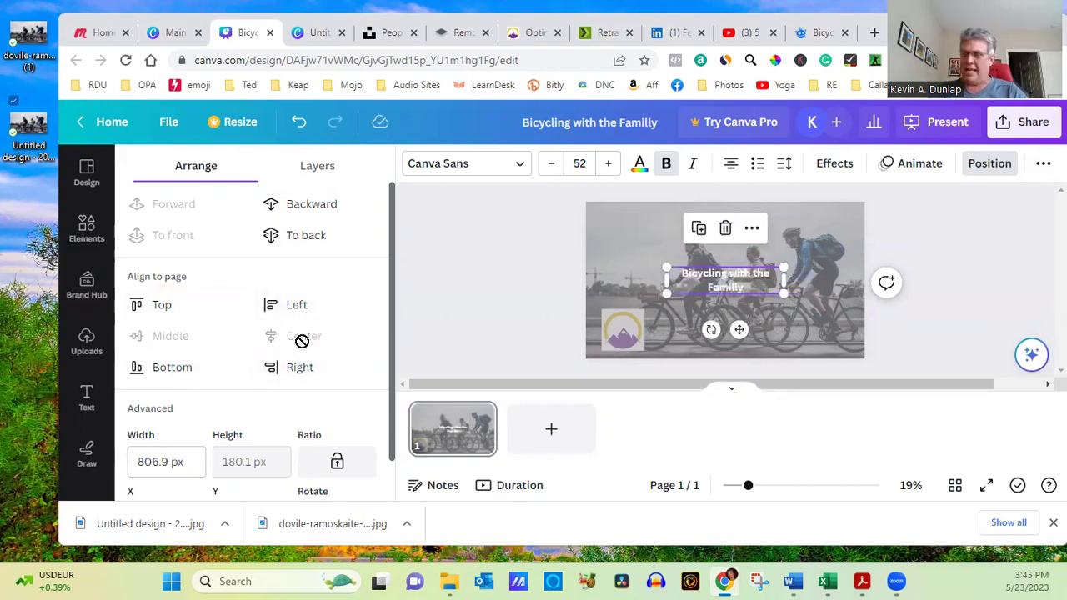
- Set the font size of the entire "Bicycling with the Familly" text to 90
{"action": "left_click", "coordinate": [727, 284]}
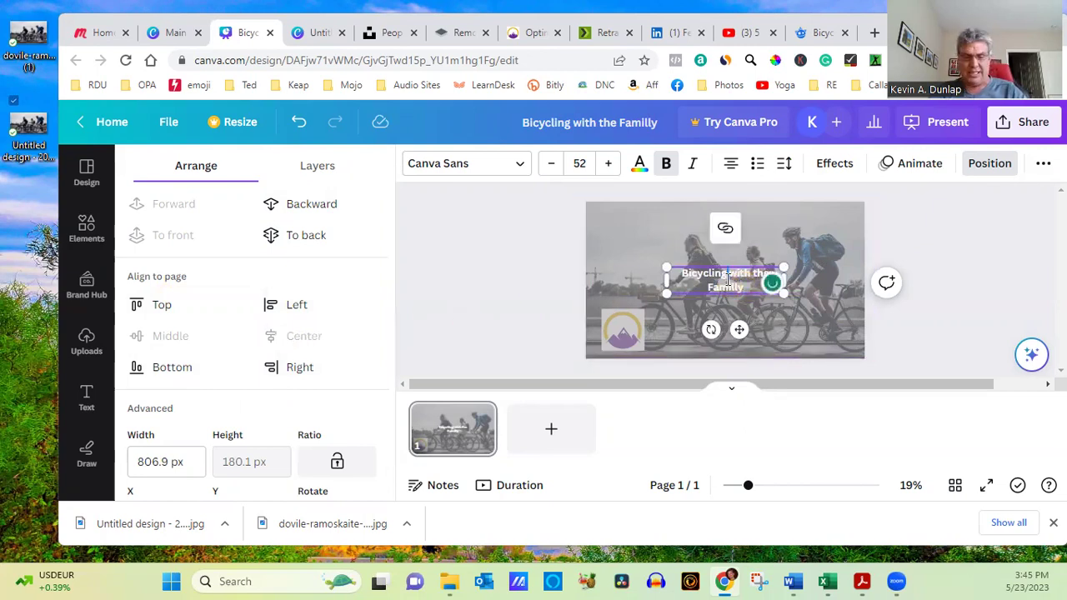
{"action": "key", "text": "ctrl+a"}
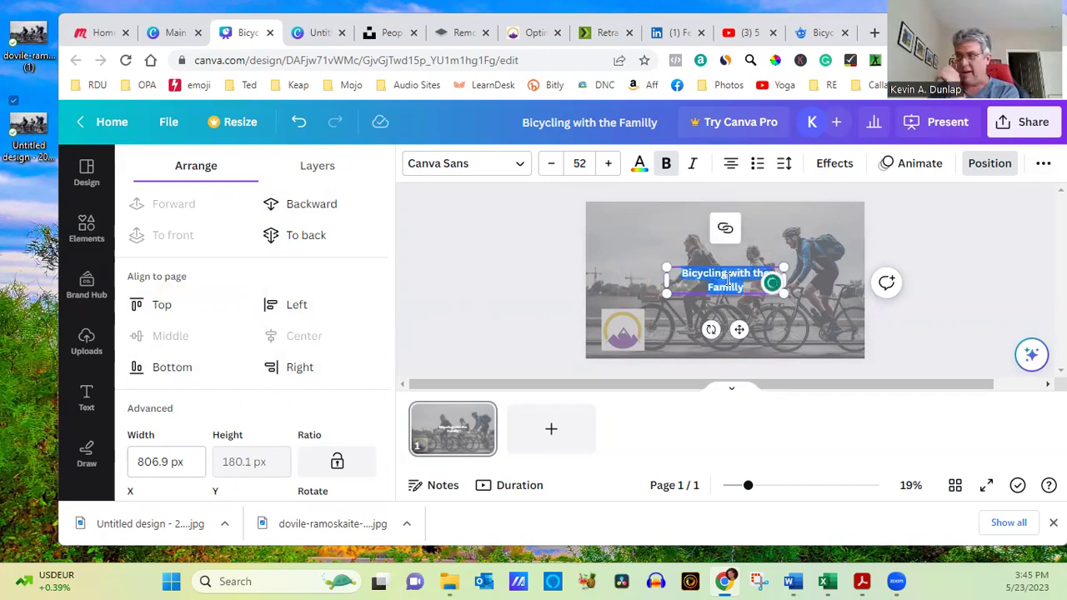
{"action": "left_click", "coordinate": [586, 162]}
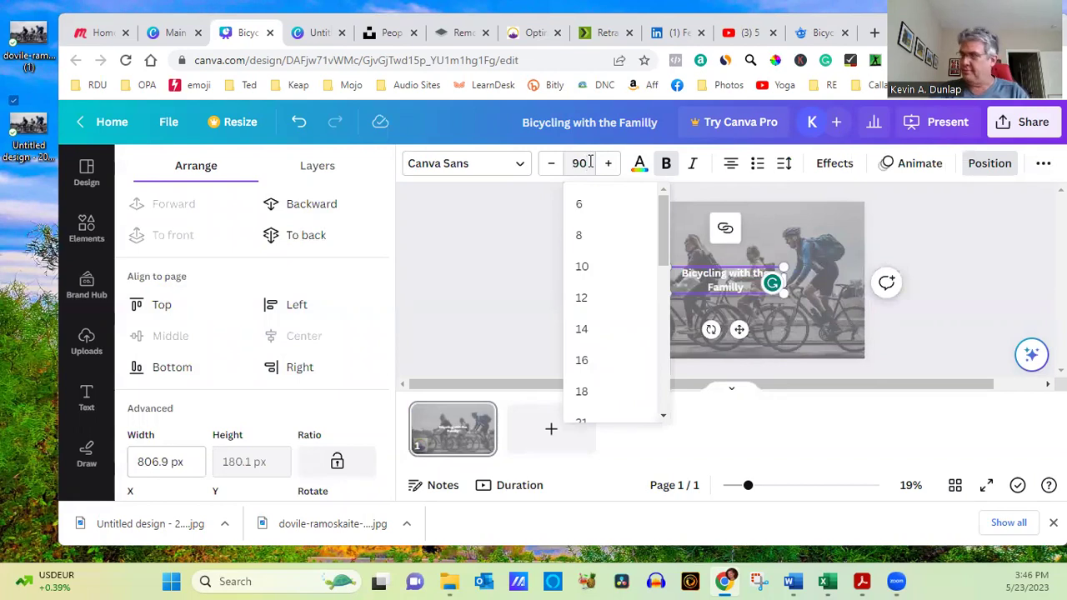
{"action": "type", "text": "90"}
{"action": "key", "text": "Return"}
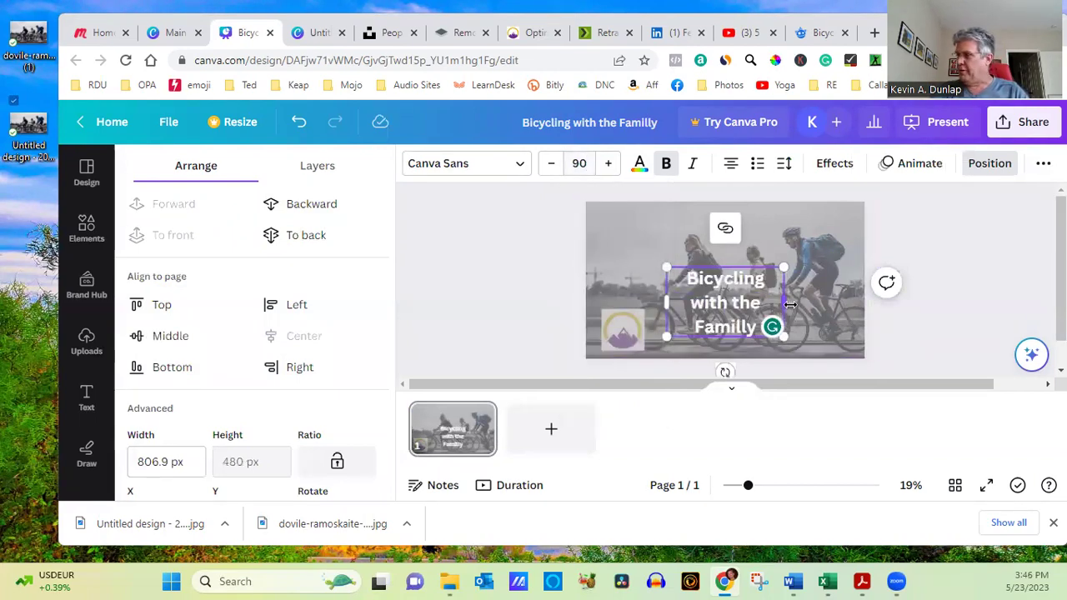
- Widen the "Bicycling with the Familly" text box to about 979 px and align it to the page's middle and center
{"action": "left_click_drag", "start_coordinate": [790, 304], "coordinate": [818, 312]}
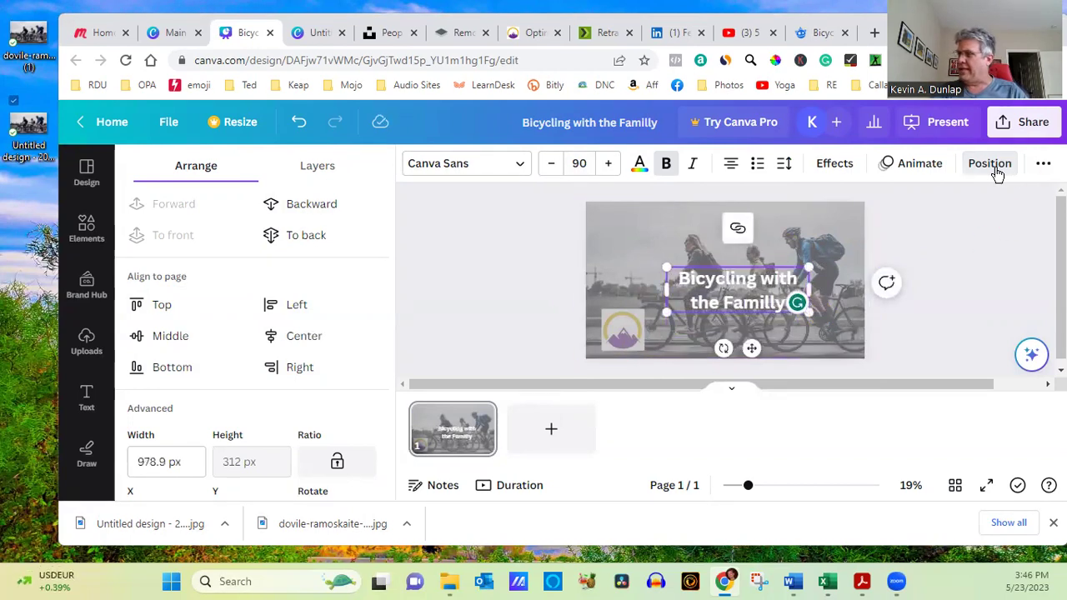
{"action": "left_click", "coordinate": [207, 337]}
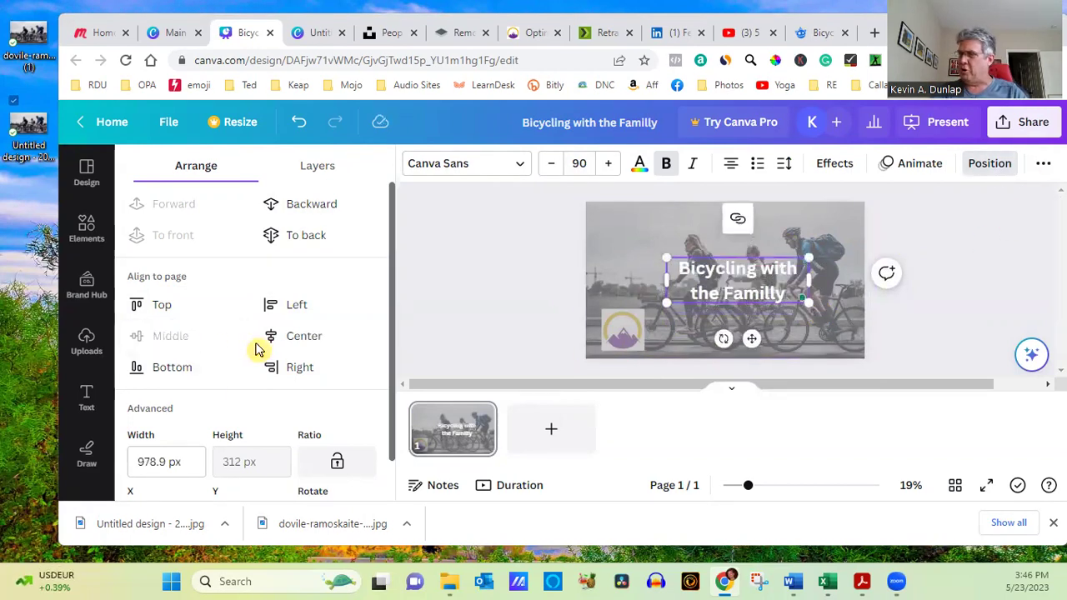
{"action": "left_click", "coordinate": [302, 339]}
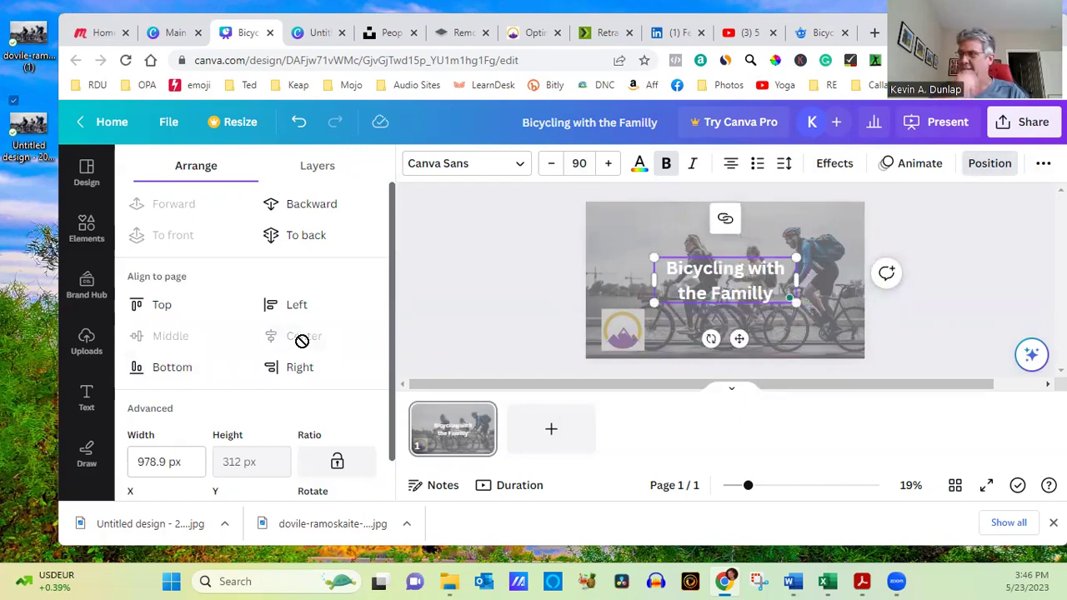
- Send the semi-transparent gray overlay to the back so that it sits behind the logo
{"action": "left_click", "coordinate": [623, 334]}
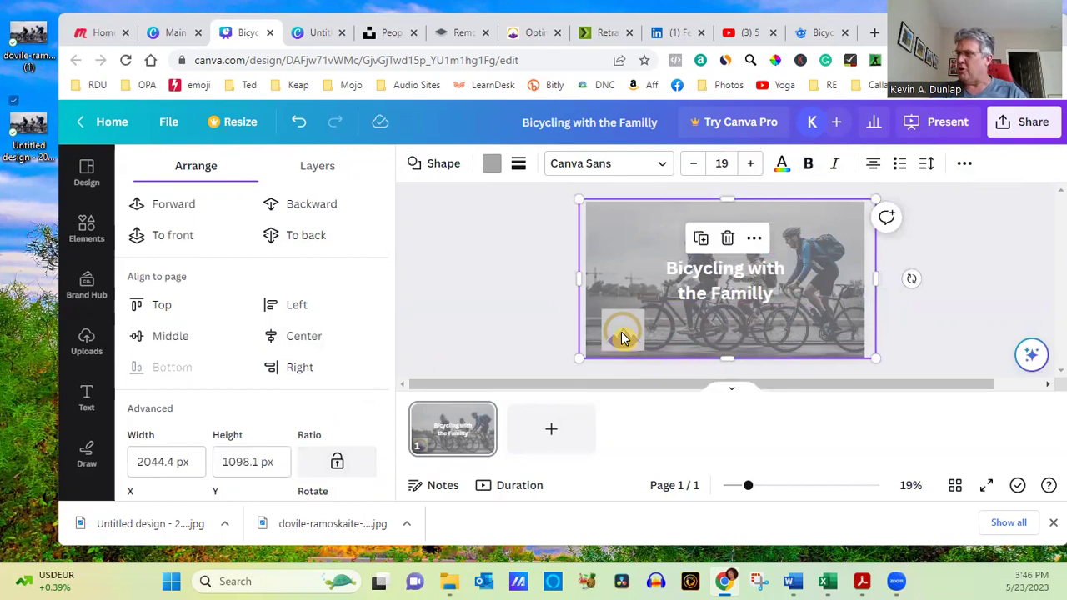
{"action": "right_click", "coordinate": [641, 270]}
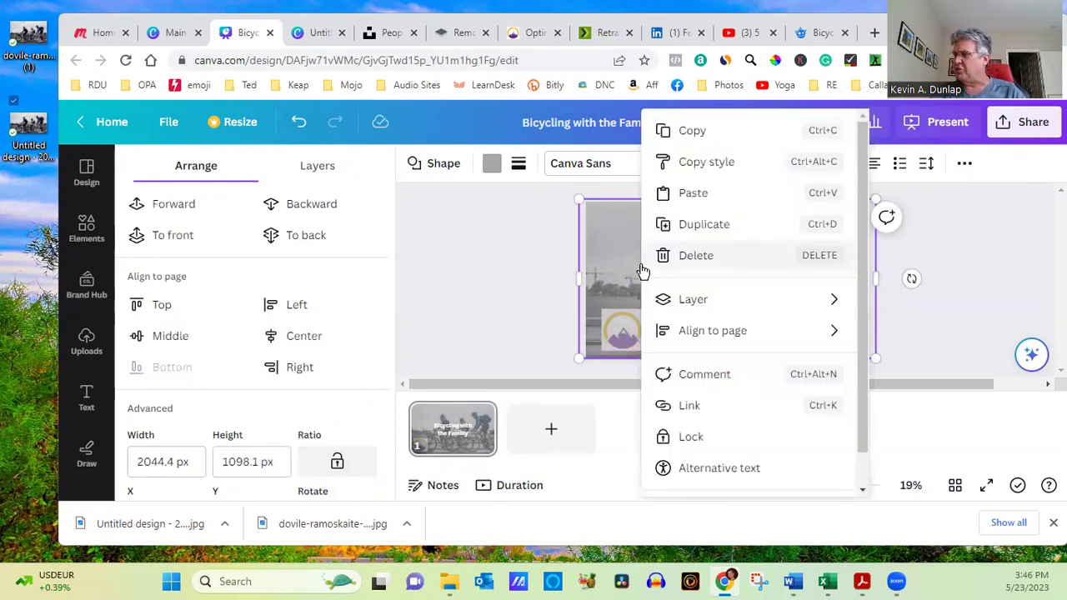
{"action": "mouse_move", "coordinate": [758, 300]}
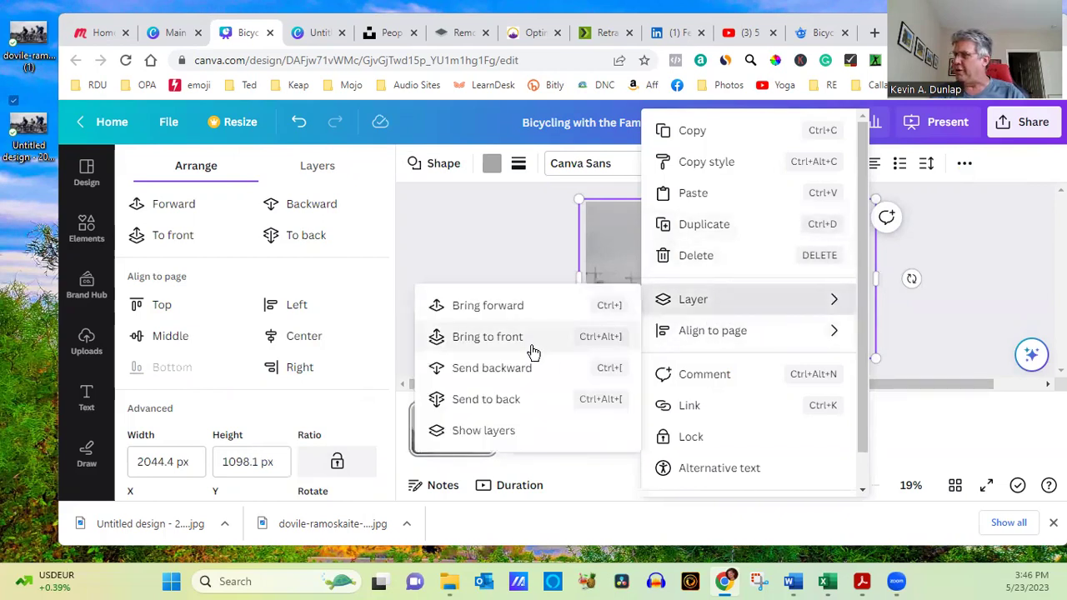
{"action": "left_click", "coordinate": [498, 402]}
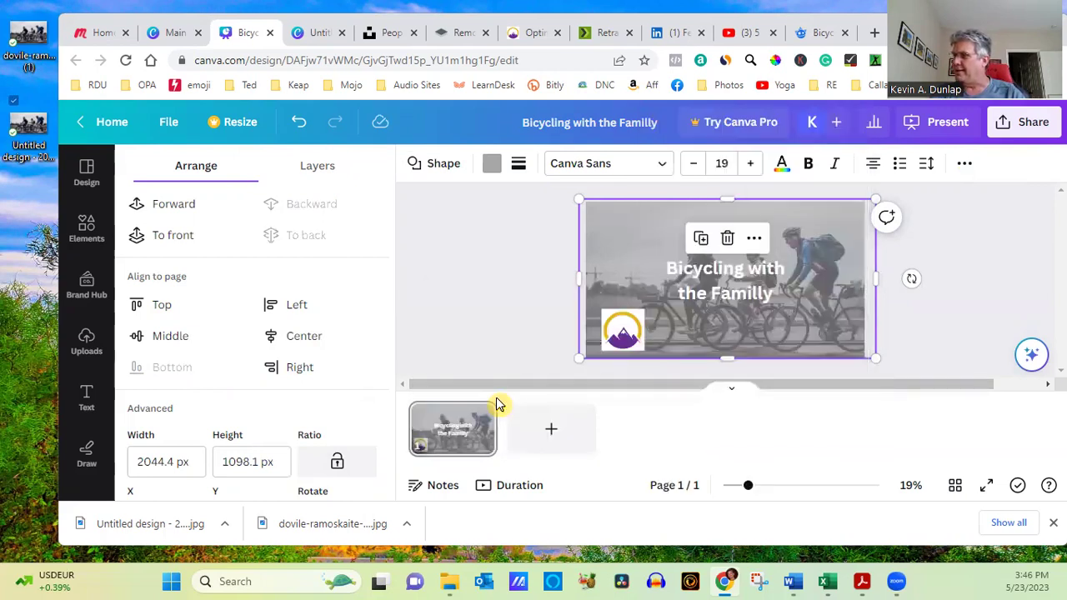
- Recolor the overlay with the purple Brand Kit color
{"action": "left_click", "coordinate": [676, 316]}
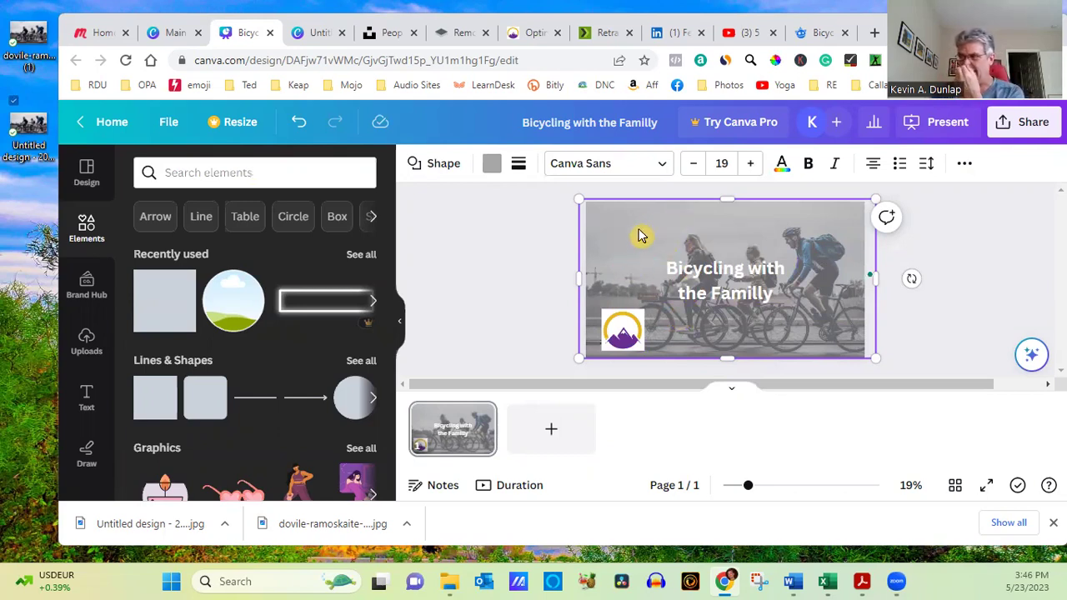
{"action": "left_click", "coordinate": [491, 162]}
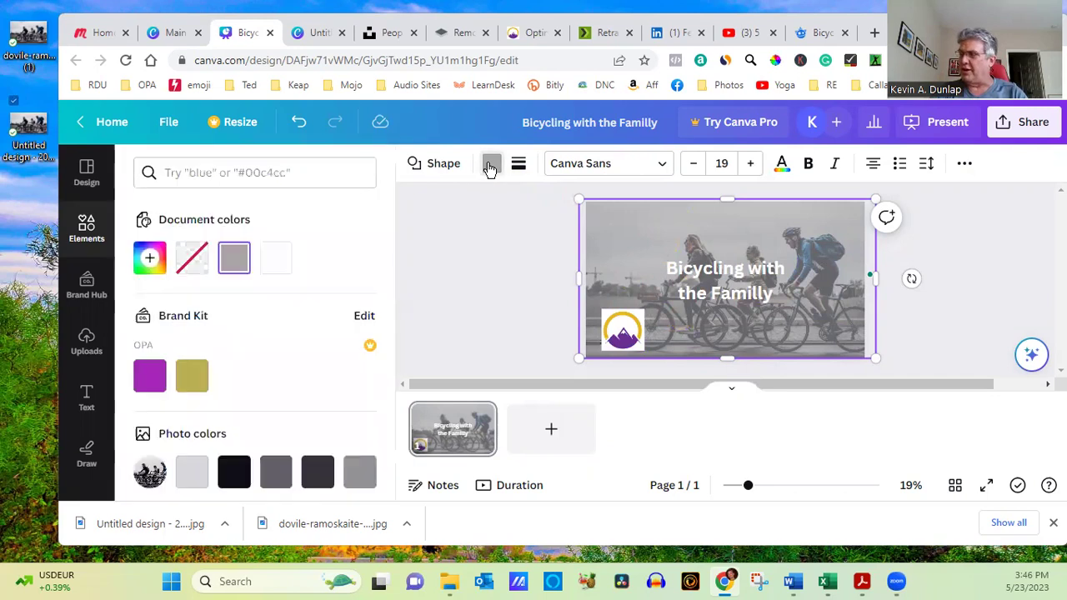
{"action": "left_click", "coordinate": [144, 379]}
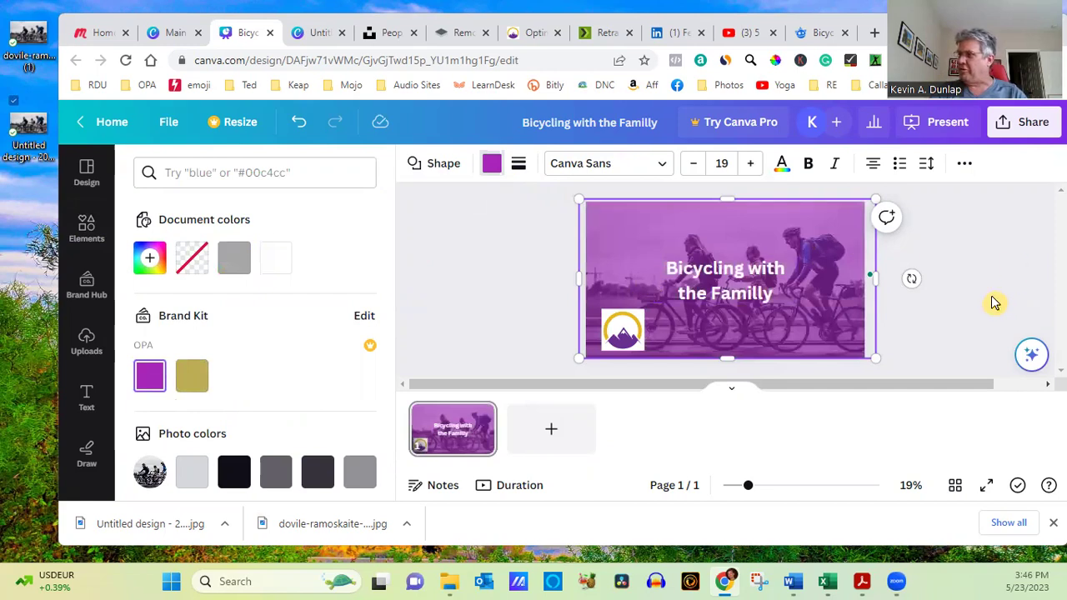
{"action": "key", "text": "Escape"}
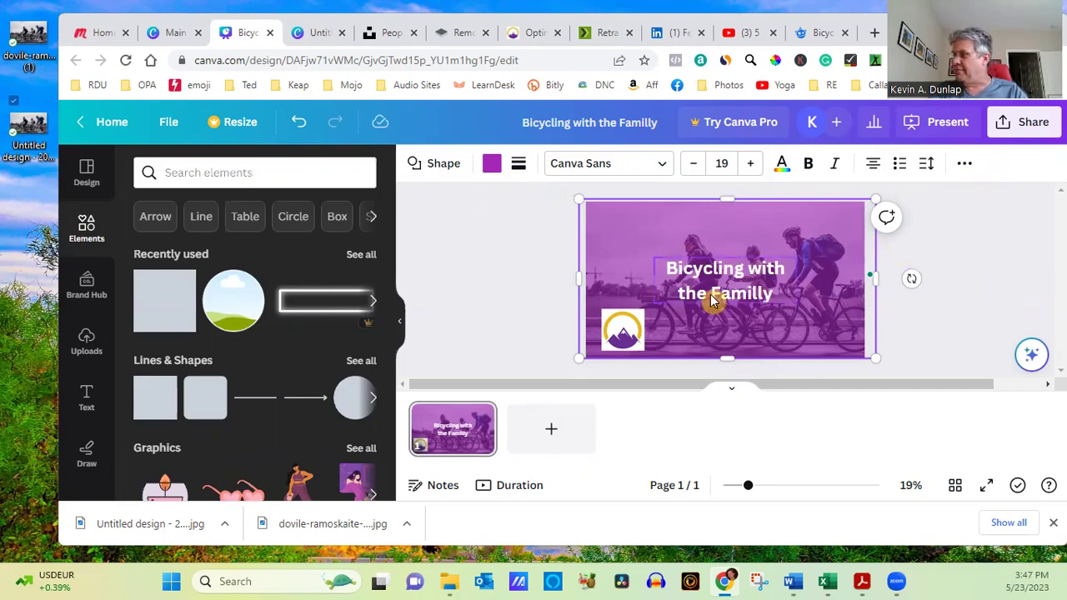
- Set the overlay's transparency to 45
{"action": "left_click", "coordinate": [964, 165]}
{"action": "left_click", "coordinate": [902, 201]}
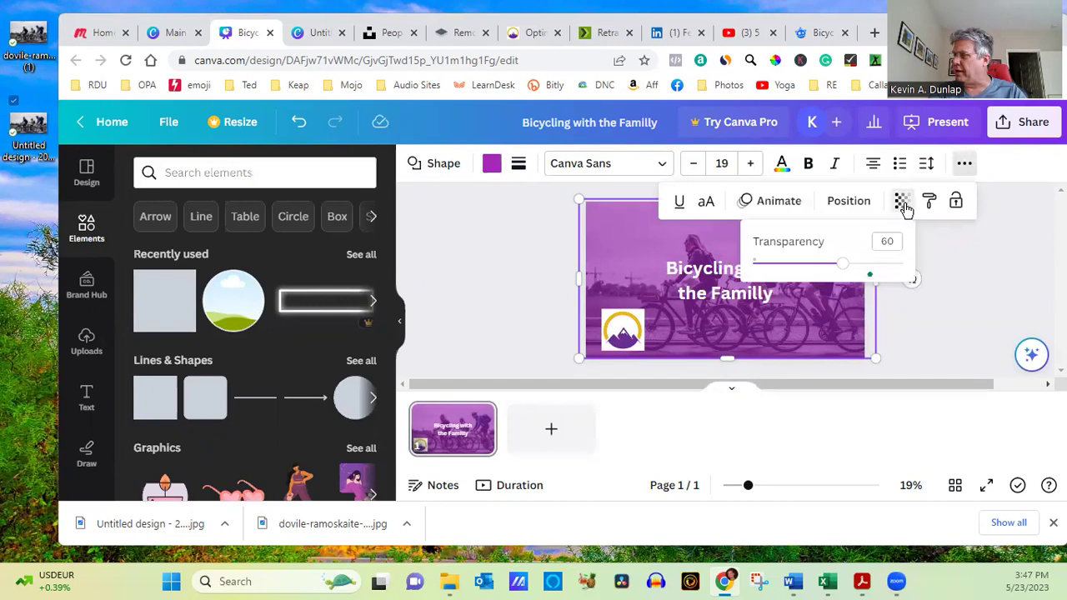
{"action": "left_click_drag", "start_coordinate": [843, 267], "coordinate": [819, 271]}
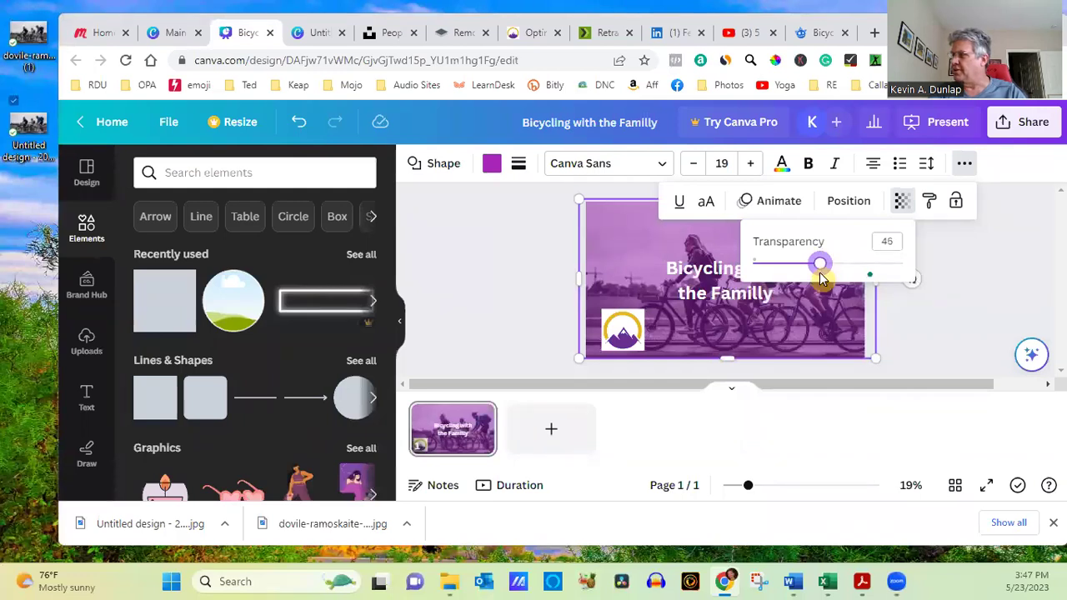
{"action": "left_click", "coordinate": [952, 307]}
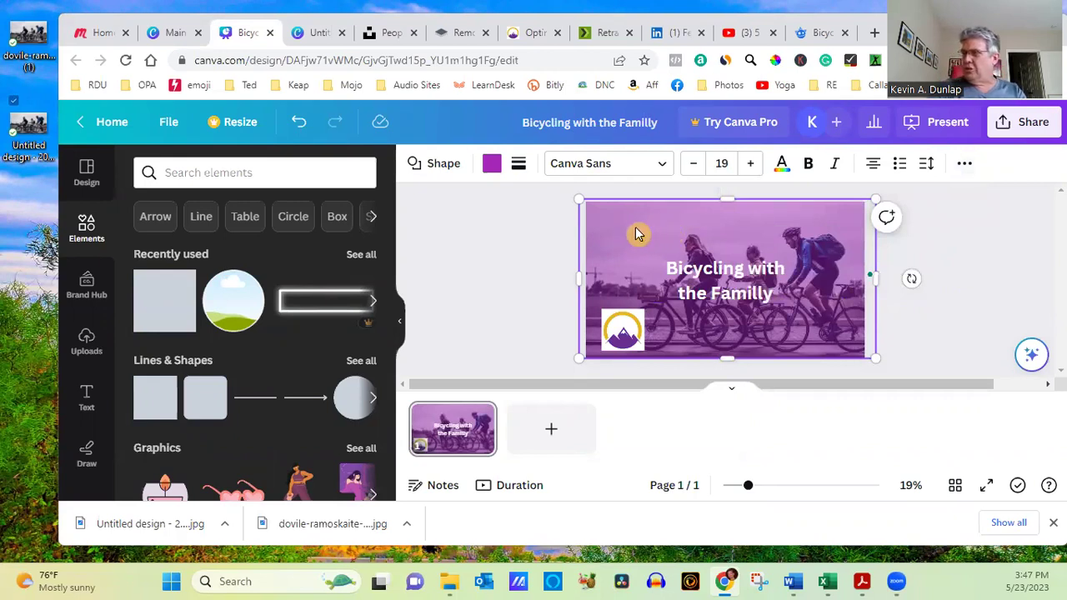
- Give the overlay a custom gold solid color, #D4AC03
{"action": "left_click", "coordinate": [491, 164]}
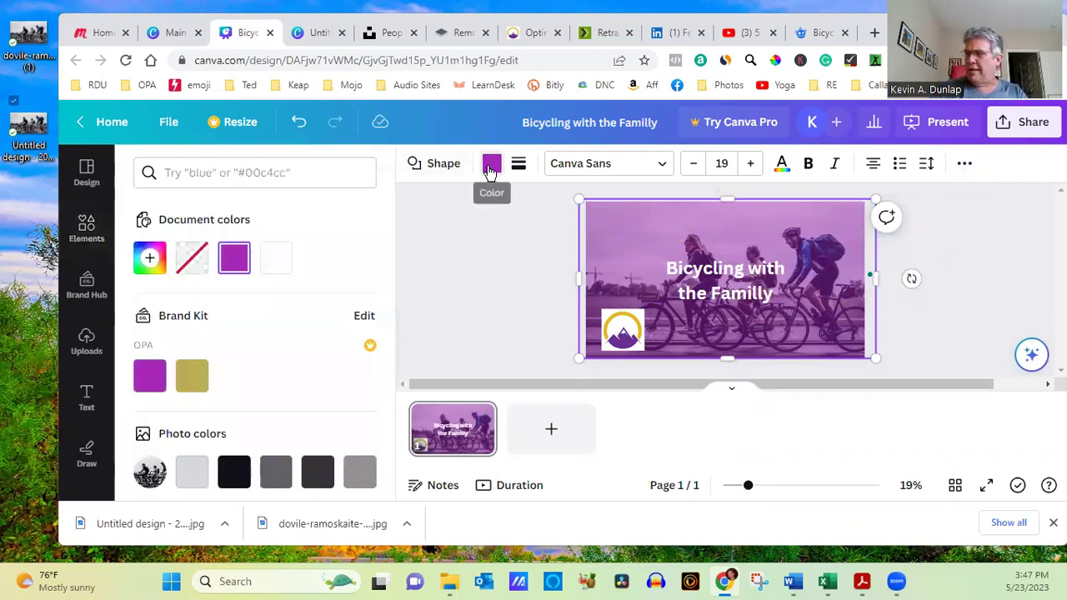
{"action": "left_click", "coordinate": [149, 258]}
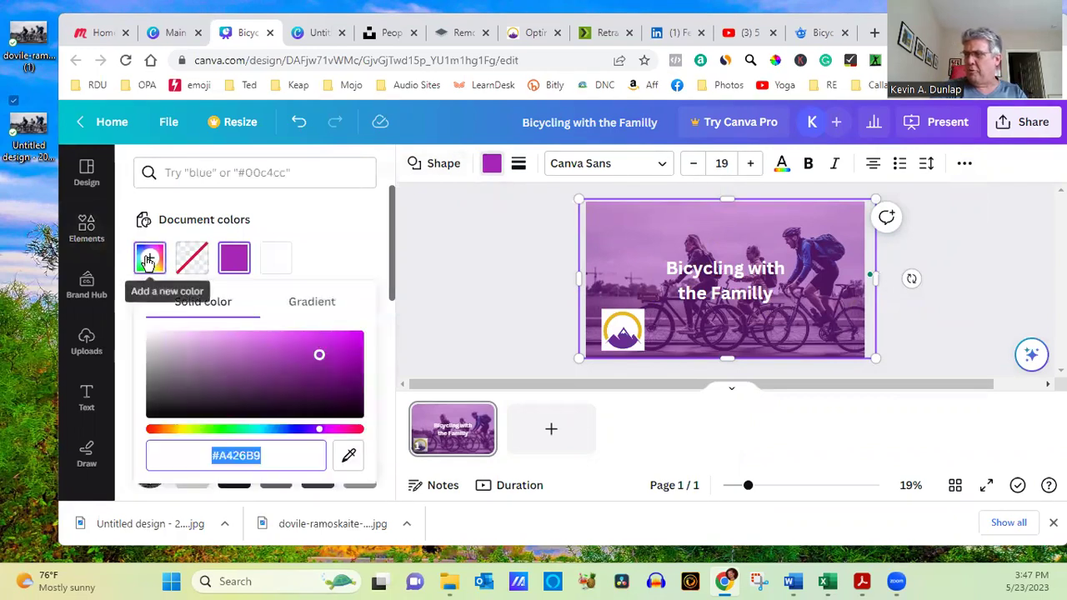
{"action": "left_click", "coordinate": [180, 431]}
{"action": "left_click_drag", "start_coordinate": [319, 355], "coordinate": [359, 345]}
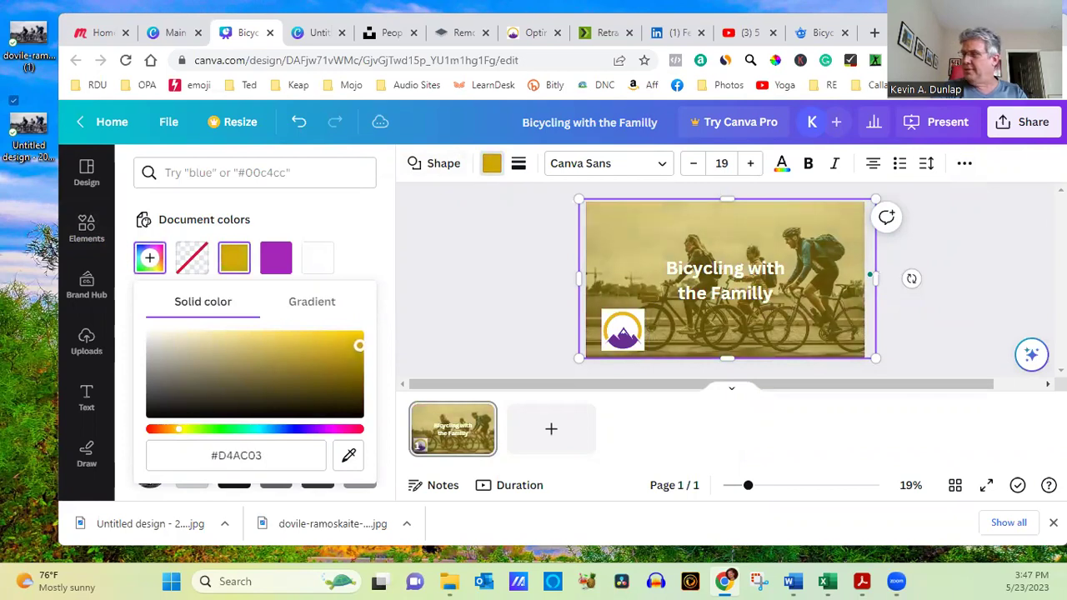
{"action": "left_click", "coordinate": [1015, 247]}
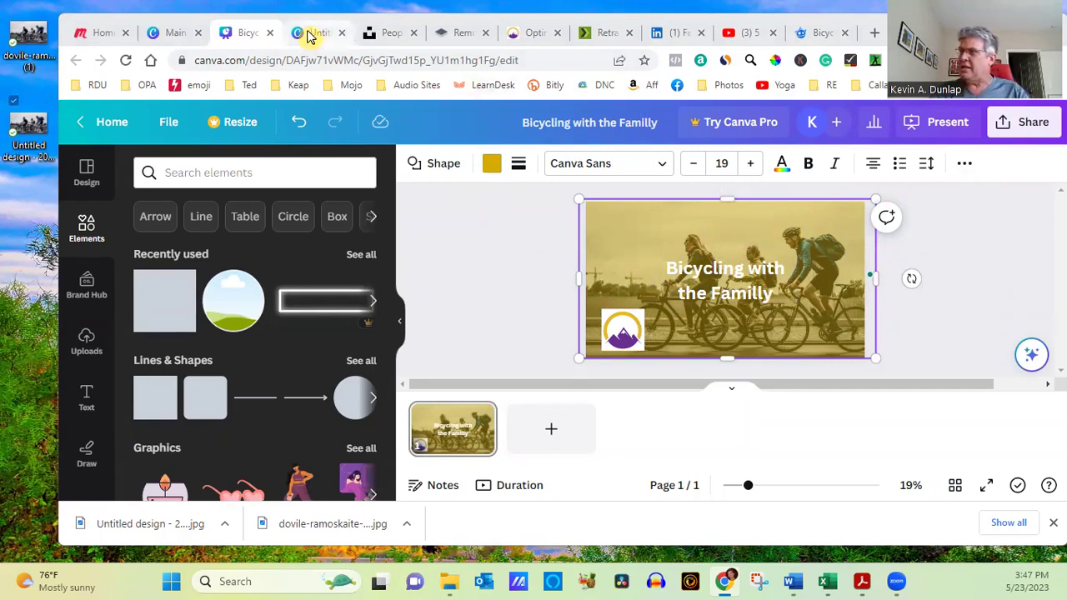
- Switch to Unsplash, close the open bicycle photo, and search the photos for "coin"
{"action": "left_click", "coordinate": [308, 33]}
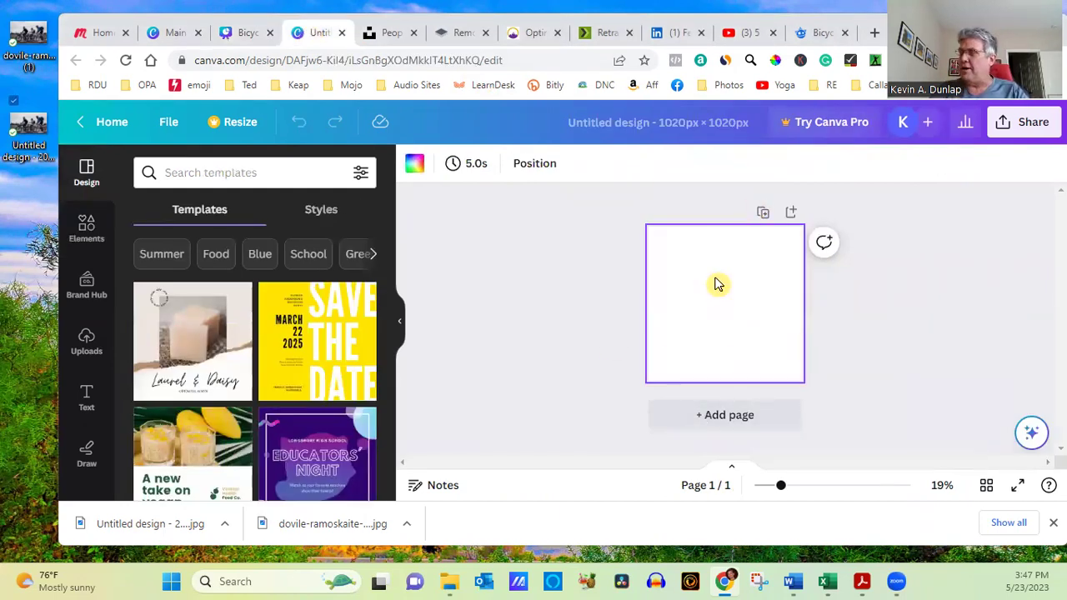
{"action": "left_click", "coordinate": [392, 34]}
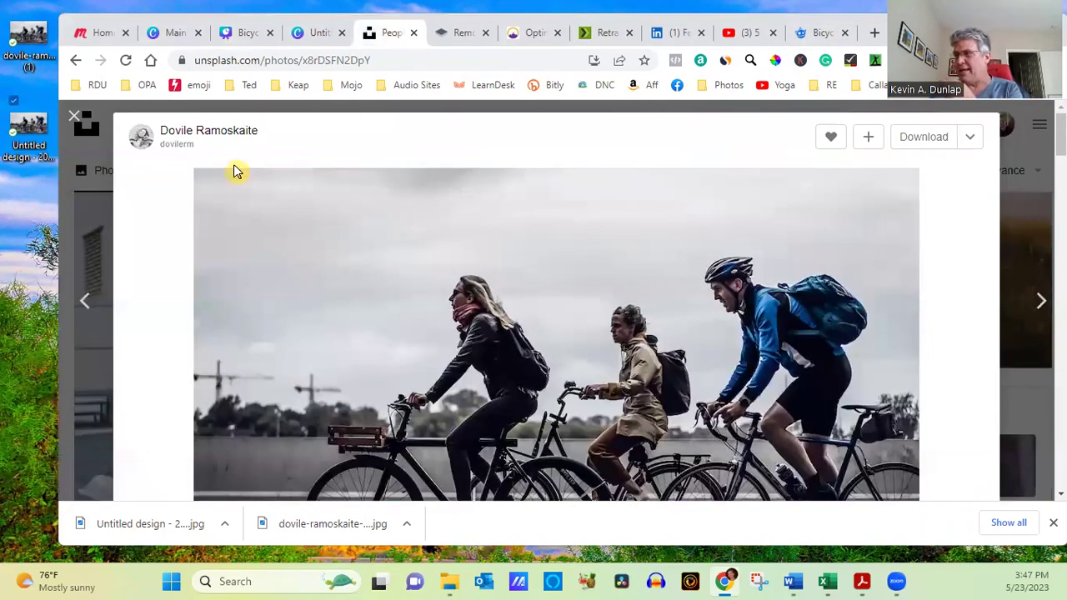
{"action": "left_click", "coordinate": [70, 118]}
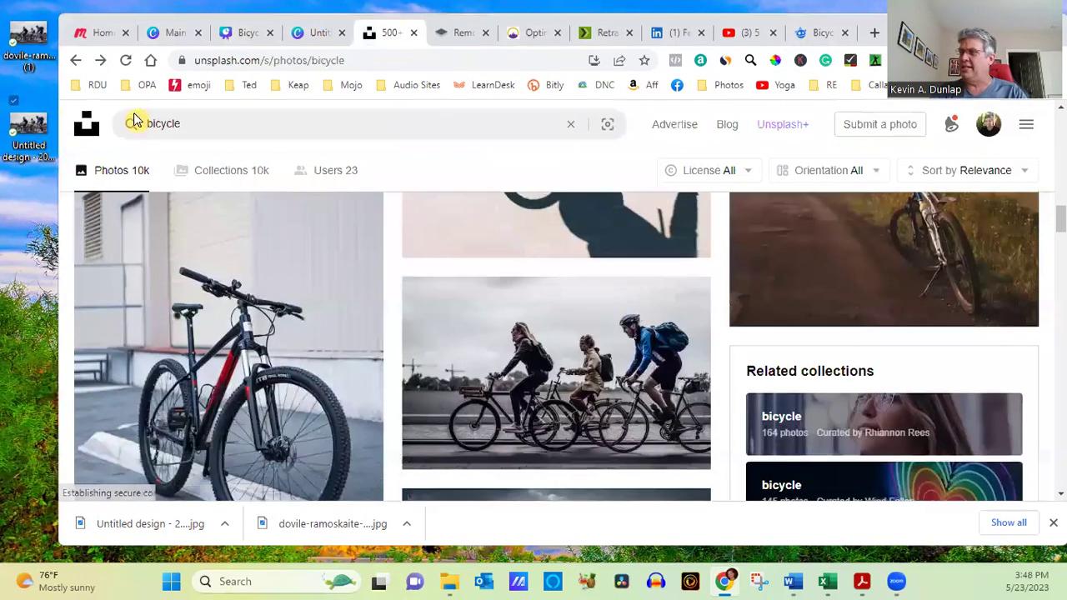
{"action": "left_click_drag", "start_coordinate": [197, 123], "coordinate": [142, 123]}
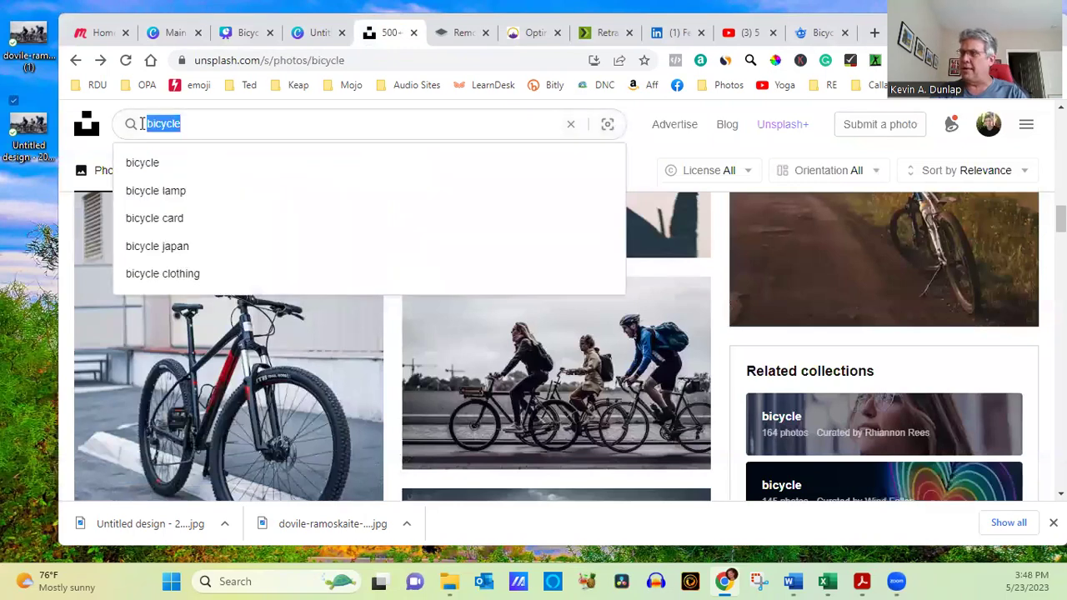
{"action": "type", "text": "coin"}
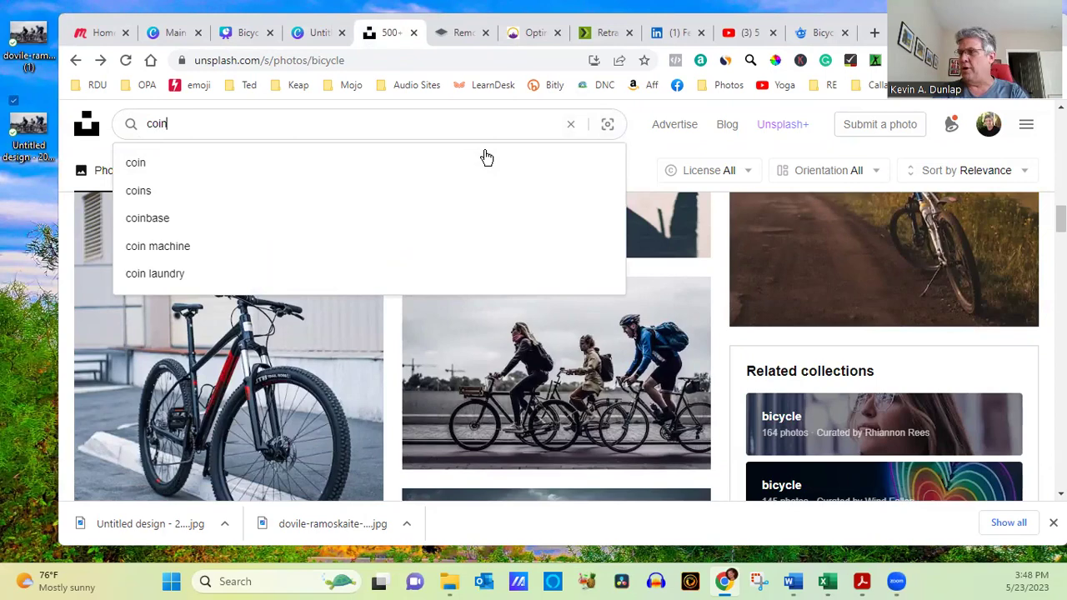
{"action": "key", "text": "Return"}
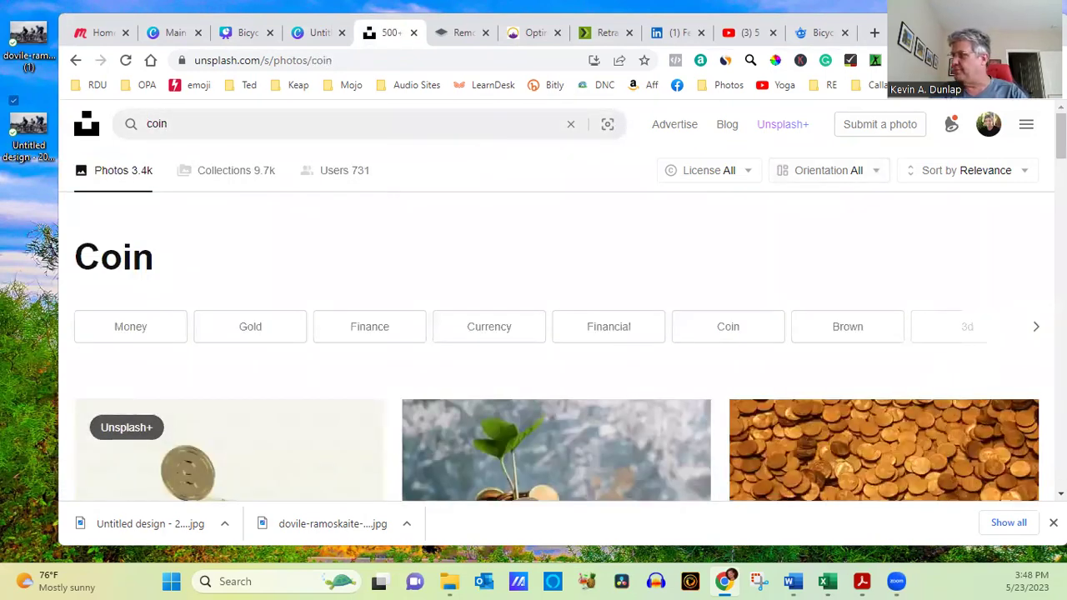
- Download the photo of the single coin standing upright on a brown surface and place the file on the desktop
{"action": "scroll", "coordinate": [746, 293], "scroll_direction": "down", "scroll_amount": 10}
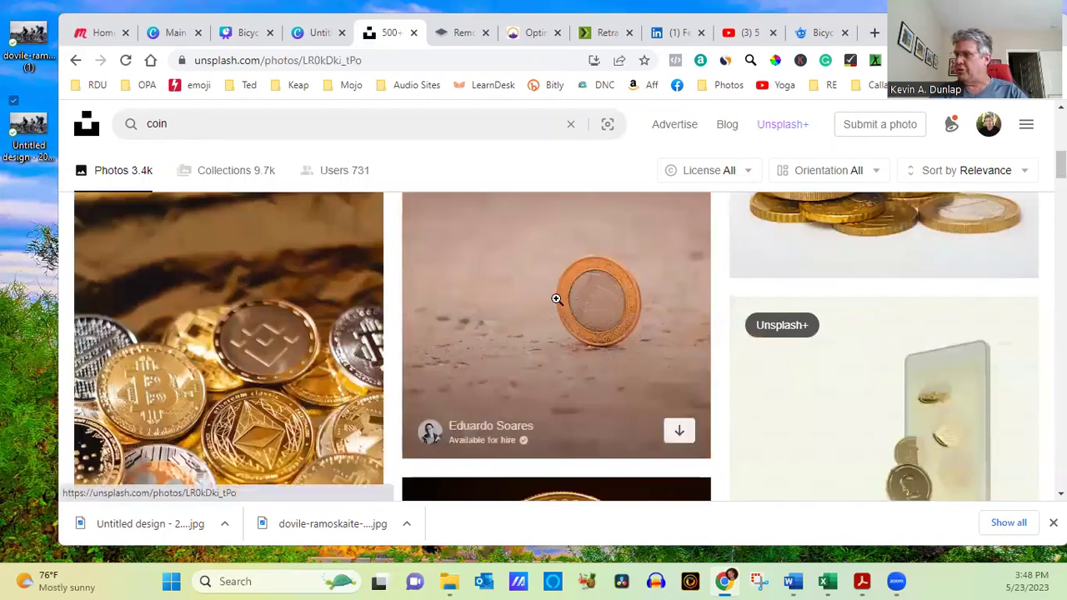
{"action": "left_click", "coordinate": [556, 299]}
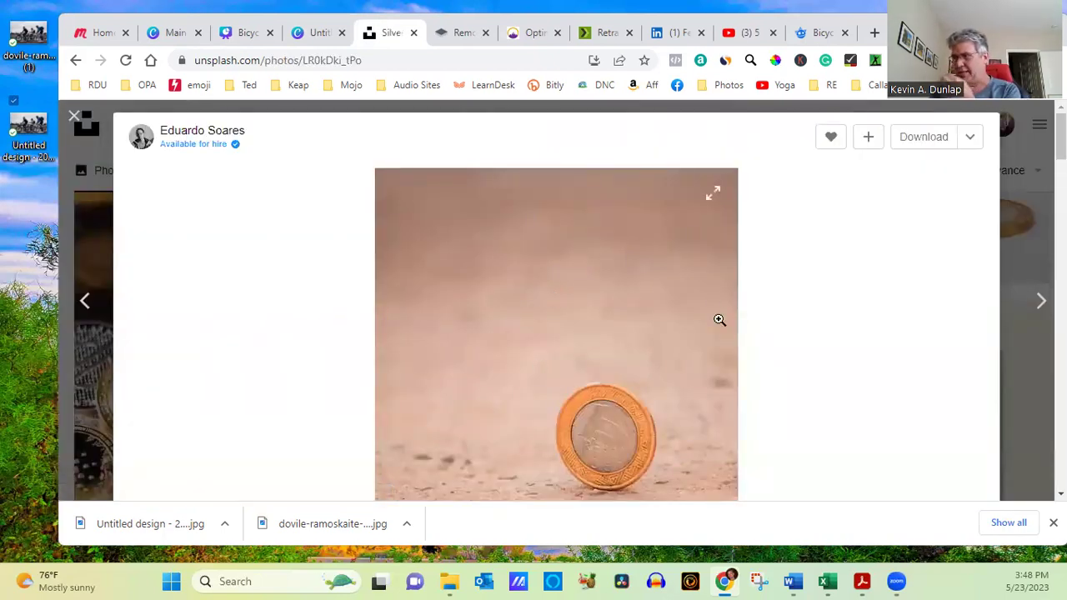
{"action": "left_click", "coordinate": [903, 143]}
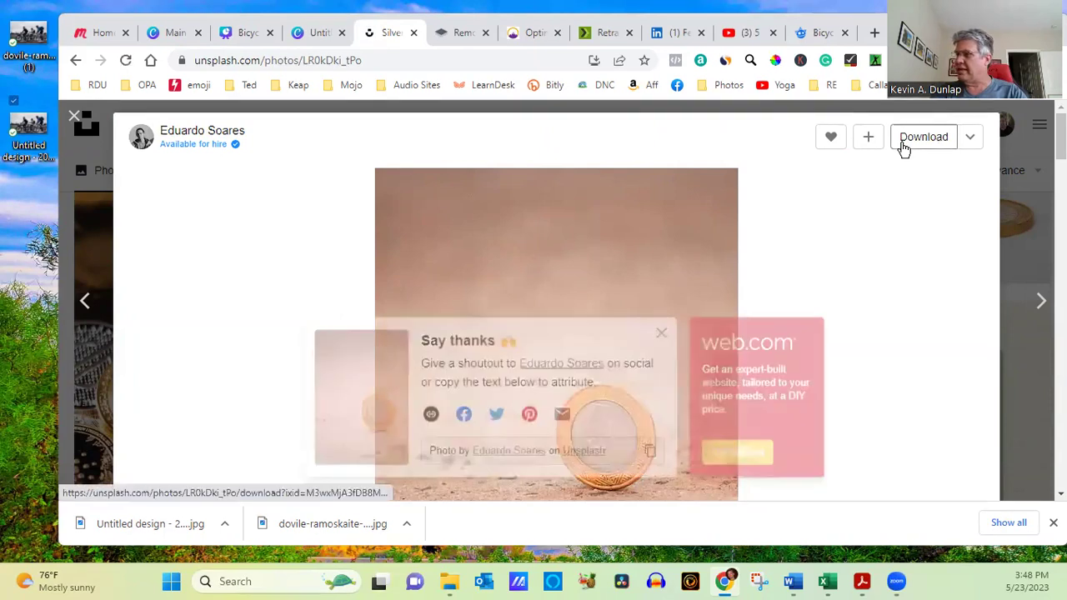
{"action": "left_click_drag", "start_coordinate": [119, 534], "coordinate": [33, 217]}
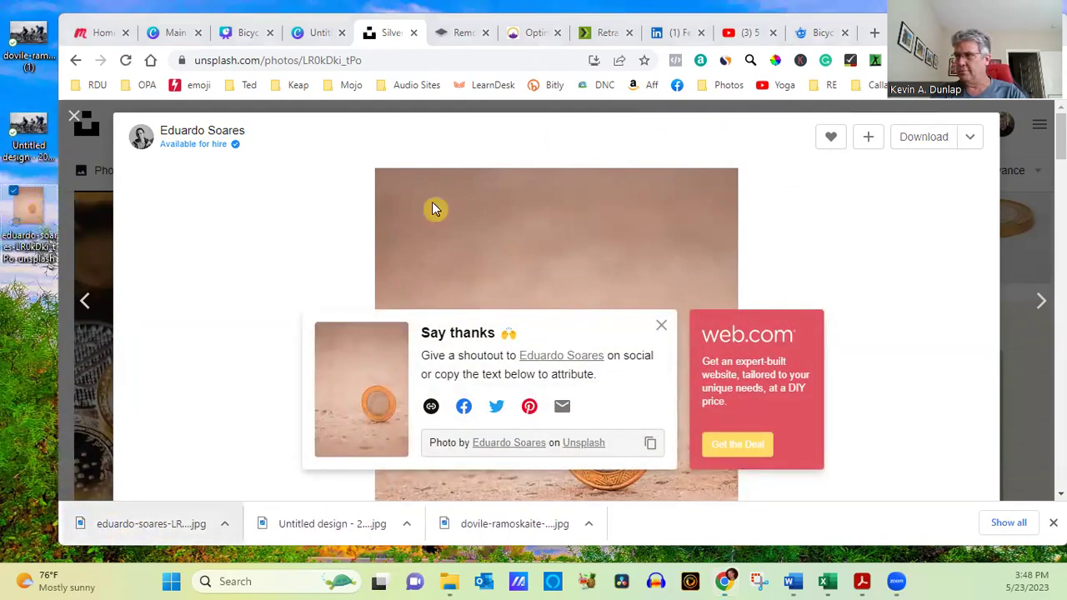
- Switch to the blank 1020 × 1020 px Canva design, place the downloaded coin photo on the page, and enlarge it to cover the page
{"action": "left_click", "coordinate": [319, 35]}
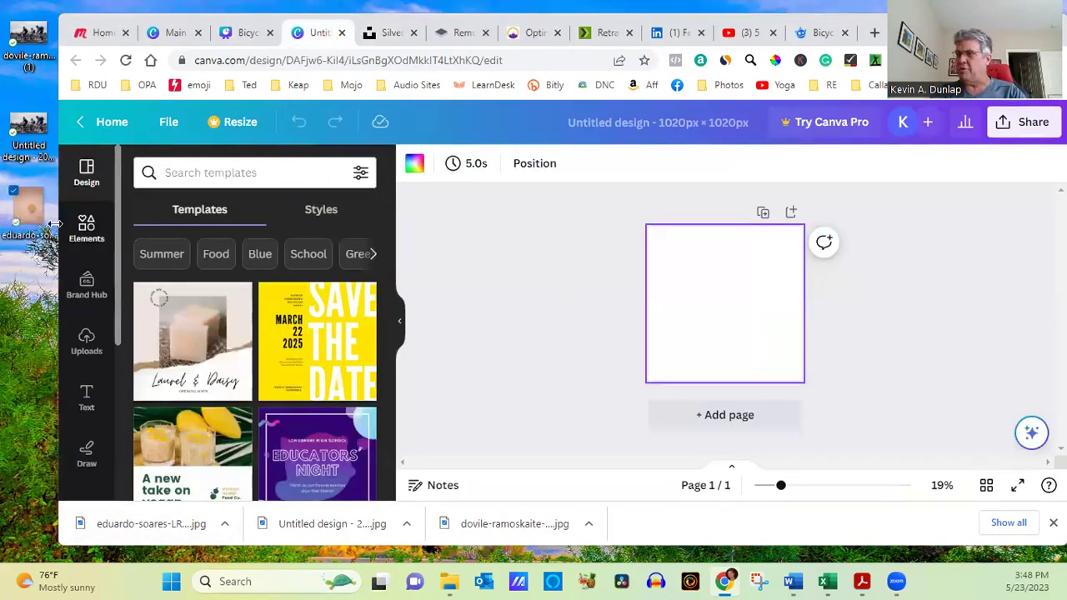
{"action": "left_click_drag", "start_coordinate": [29, 212], "coordinate": [725, 292]}
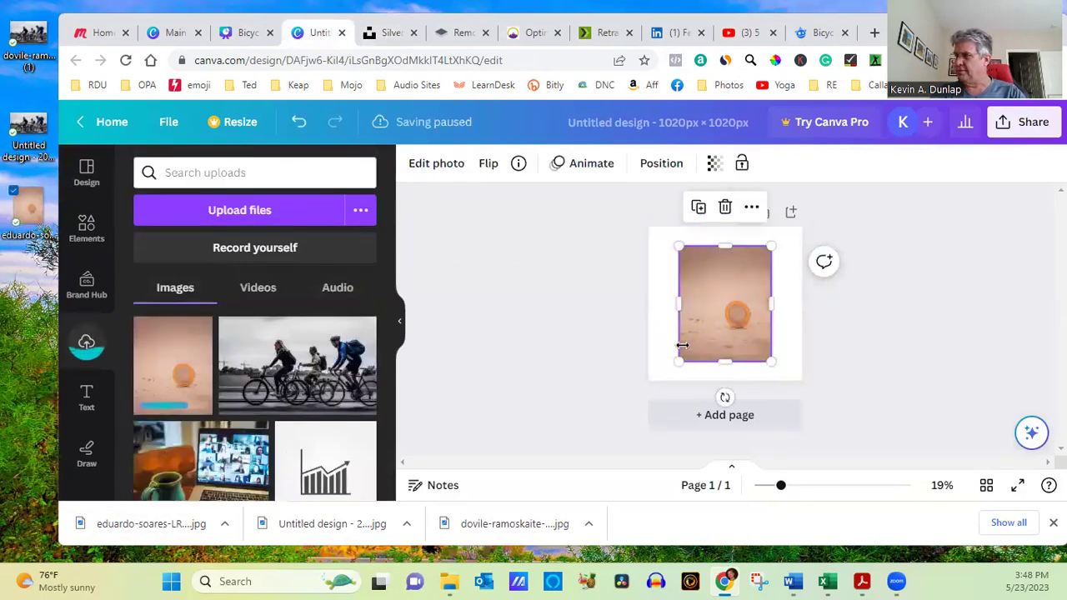
{"action": "left_click_drag", "start_coordinate": [678, 363], "coordinate": [644, 401]}
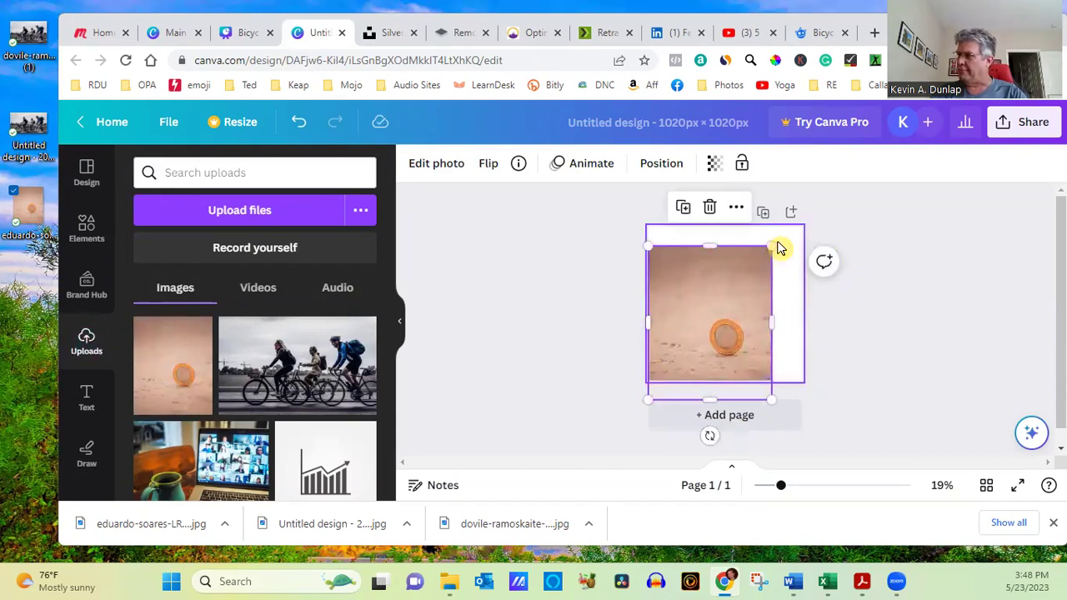
{"action": "left_click_drag", "start_coordinate": [777, 247], "coordinate": [833, 230]}
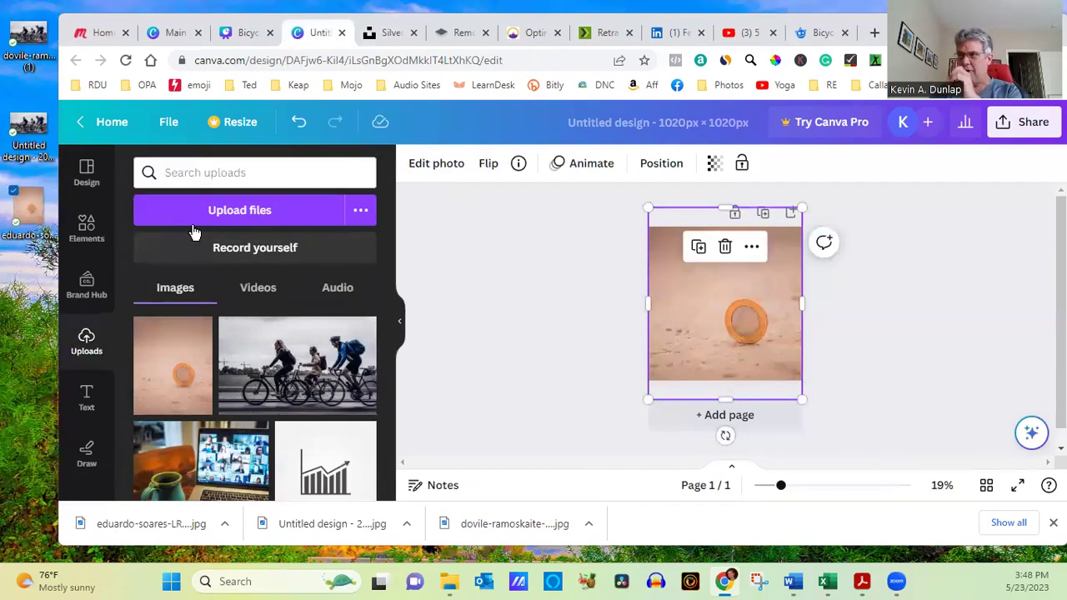
- Add a square shape from the recently used elements and move it up and to the left of the coin
{"action": "left_click", "coordinate": [81, 229]}
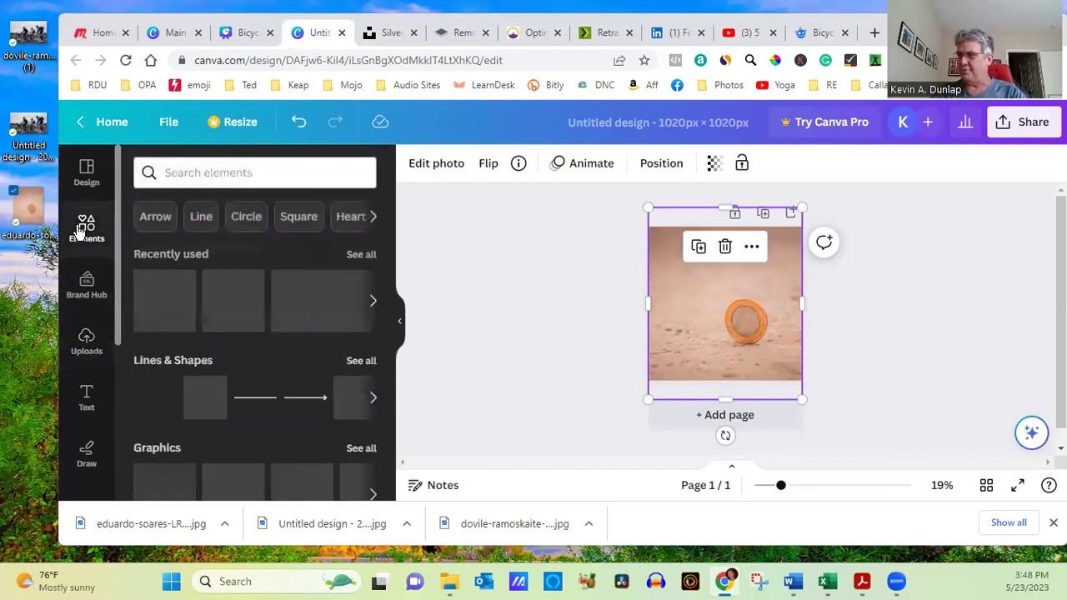
{"action": "left_click", "coordinate": [173, 317]}
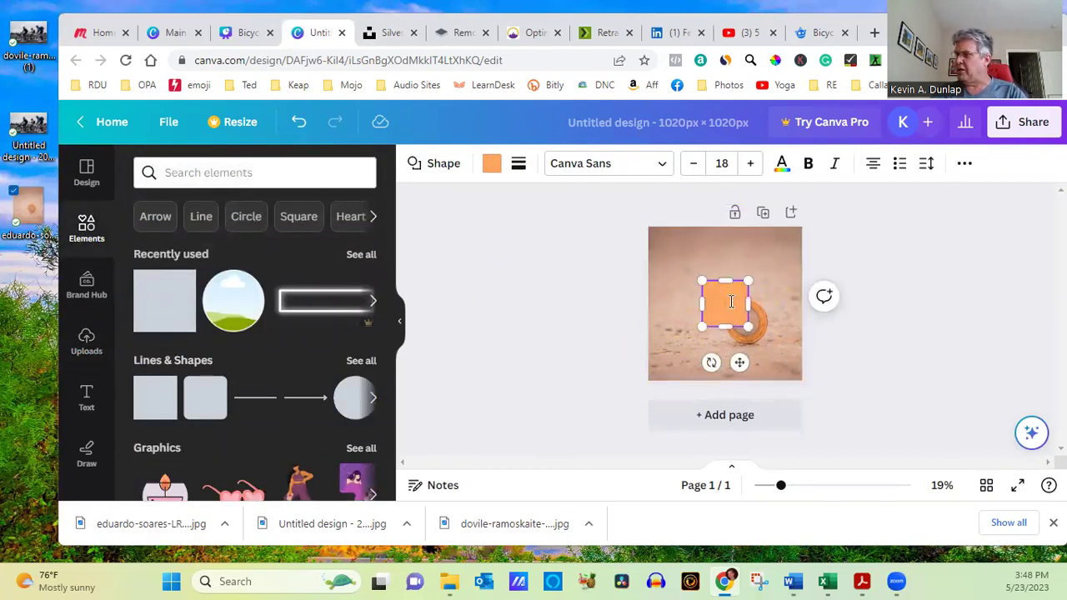
{"action": "left_click_drag", "start_coordinate": [725, 317], "coordinate": [686, 286]}
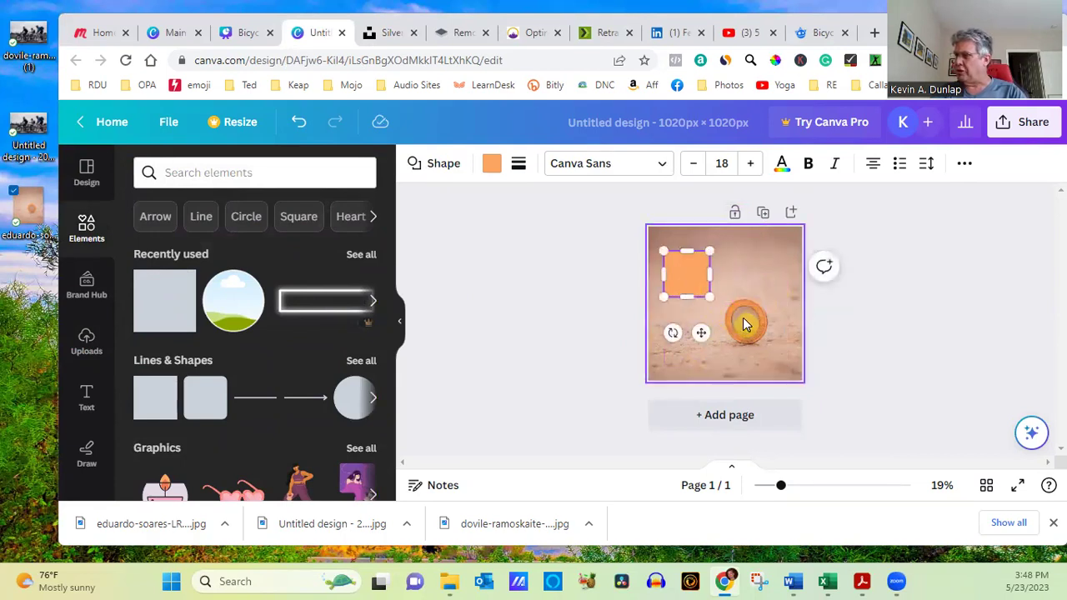
- Recolor the orange square with the pink from the default solid colors and enlarge it toward the coin
{"action": "left_click", "coordinate": [493, 166]}
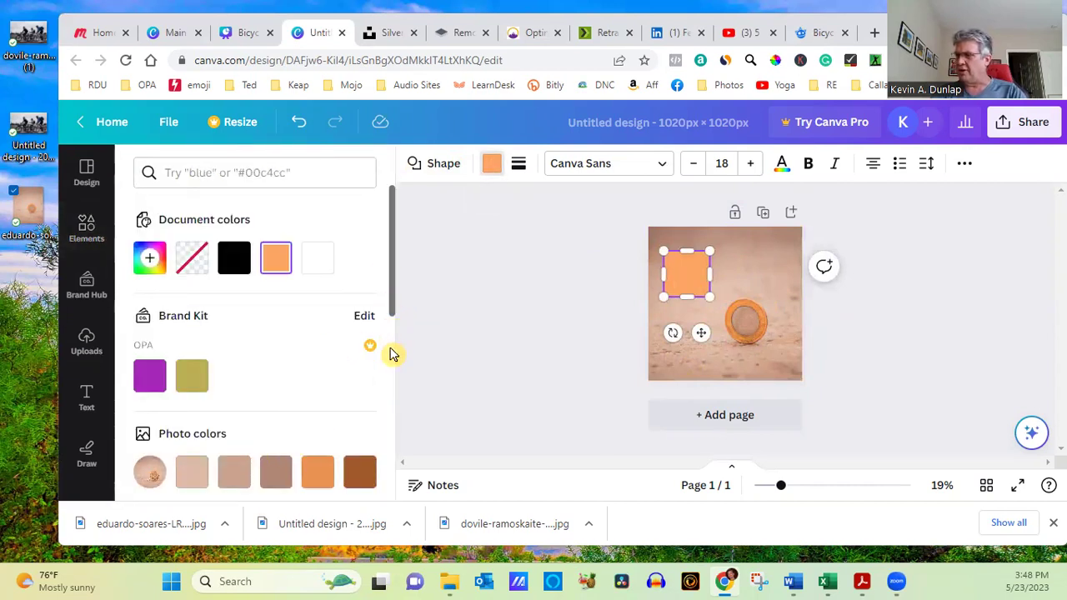
{"action": "left_click_drag", "start_coordinate": [393, 315], "coordinate": [383, 434]}
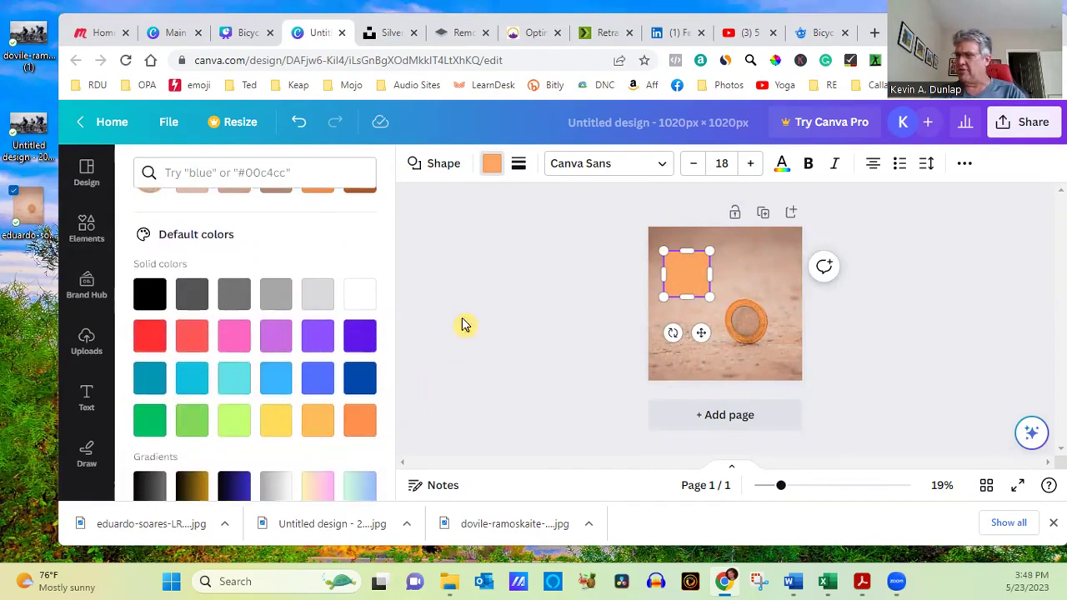
{"action": "left_click", "coordinate": [232, 343]}
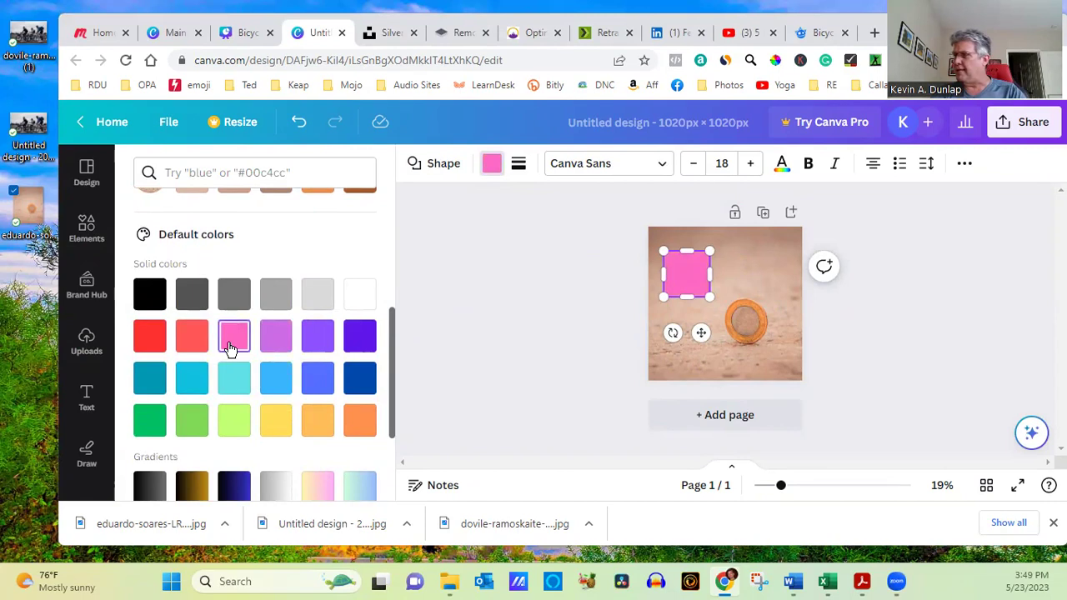
{"action": "left_click_drag", "start_coordinate": [713, 280], "coordinate": [725, 275]}
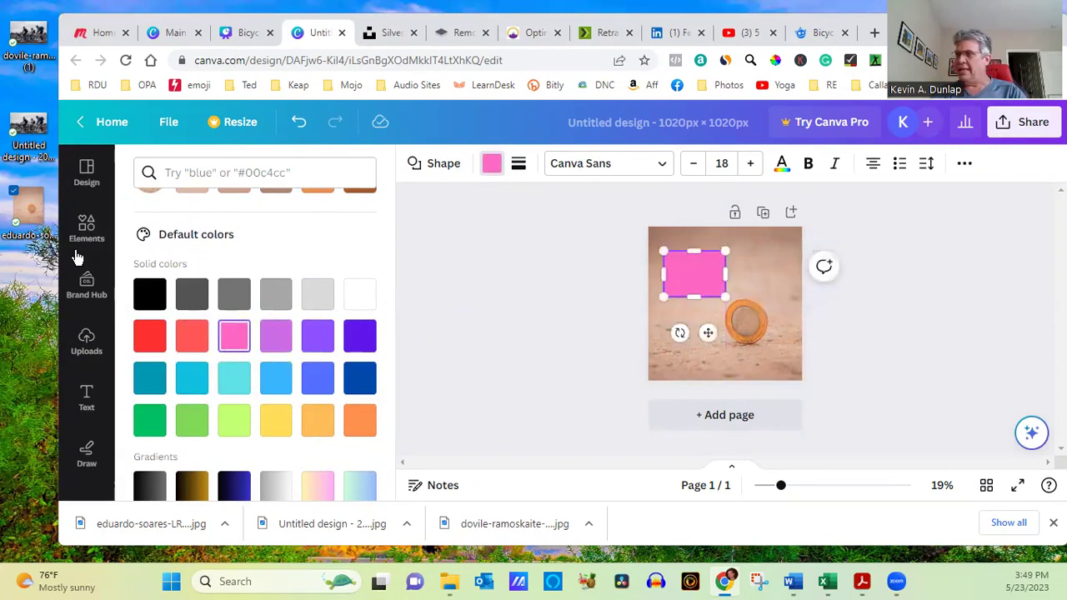
{"action": "left_click", "coordinate": [87, 404]}
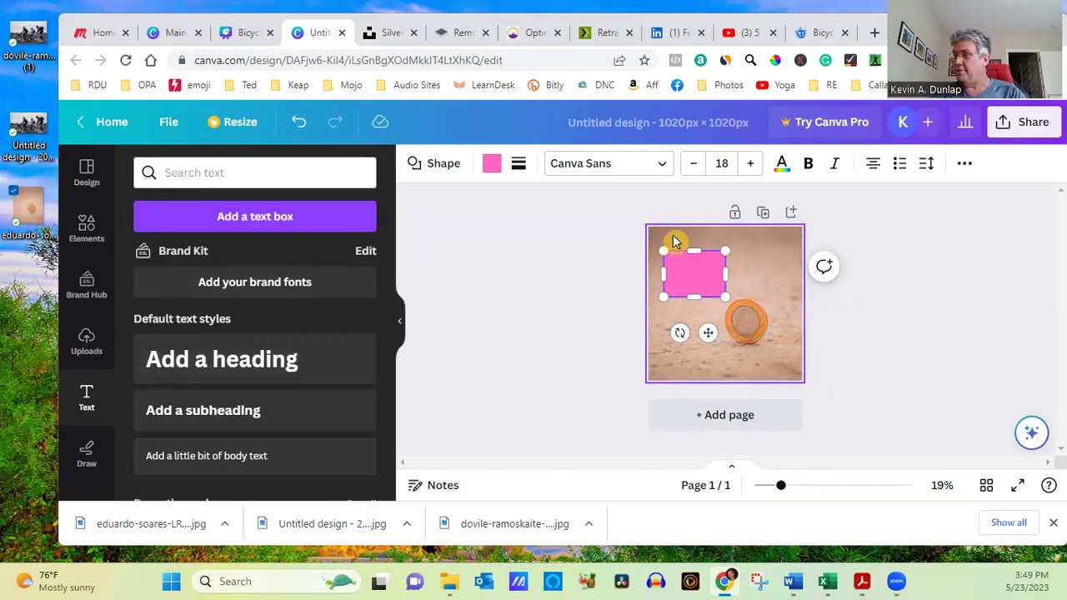
{"action": "left_click", "coordinate": [682, 271]}
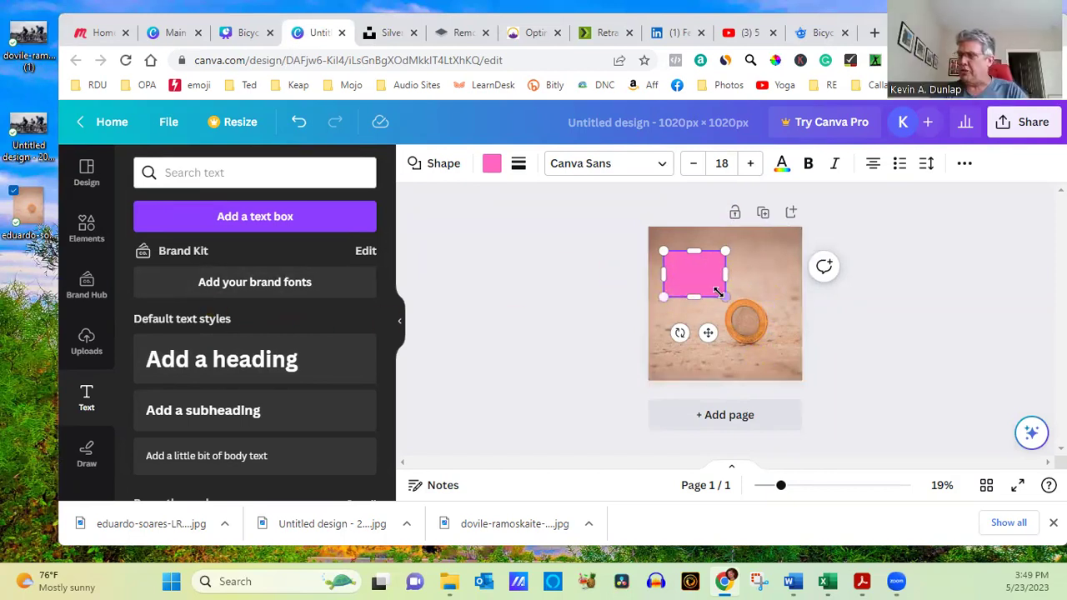
{"action": "left_click_drag", "start_coordinate": [723, 296], "coordinate": [731, 312]}
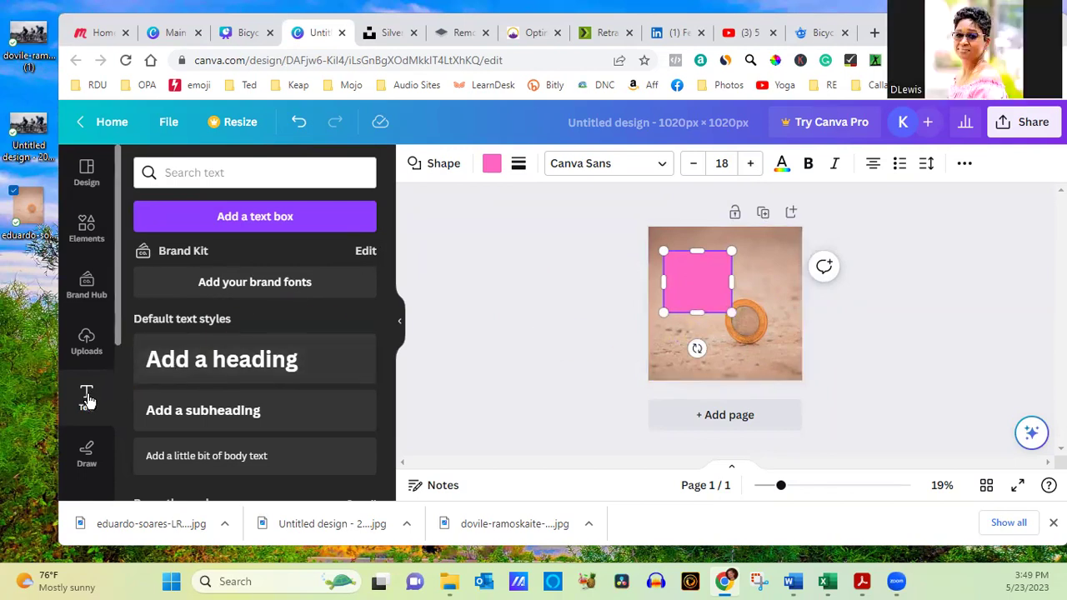
- Add a subheading on the pink shape that reads "You can do whatever you dream." in quotation marks
{"action": "left_click", "coordinate": [221, 418]}
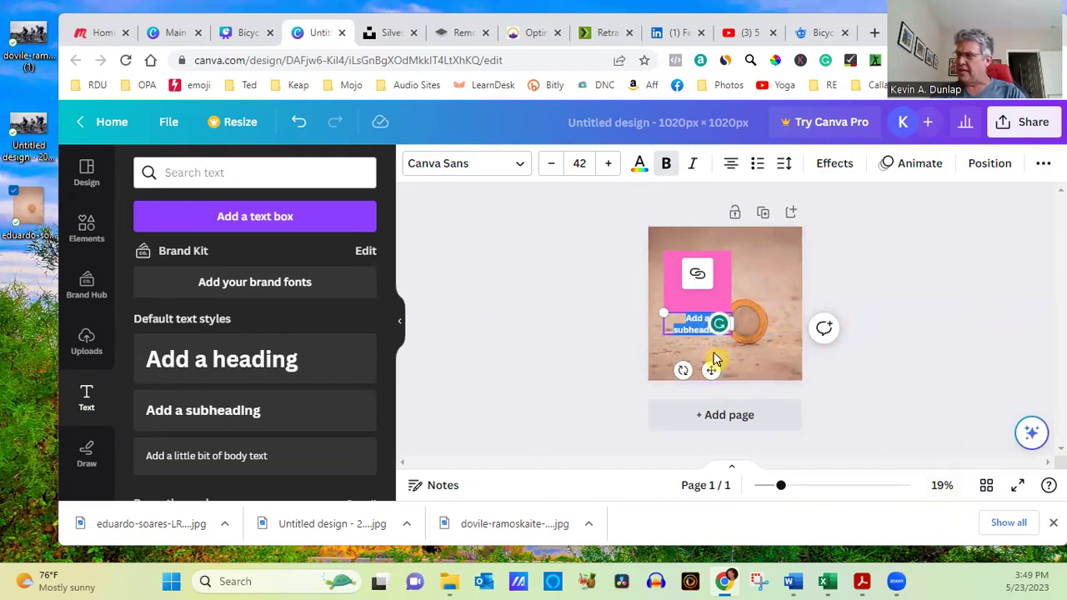
{"action": "left_click_drag", "start_coordinate": [711, 369], "coordinate": [711, 310]}
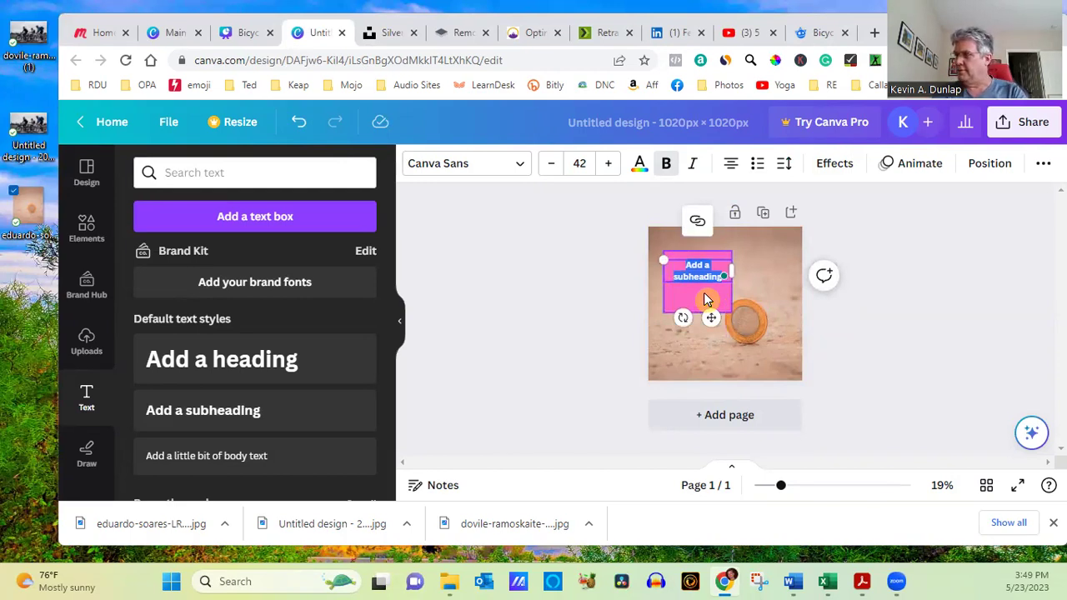
{"action": "key", "text": "BackSpace"}
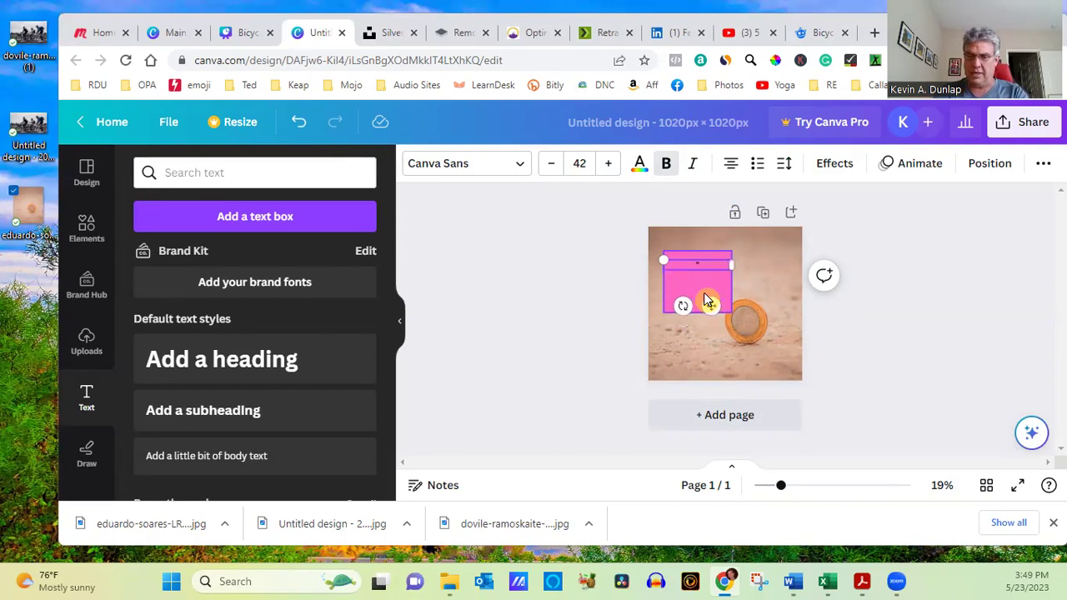
{"action": "type", "text": "\"You can do "}
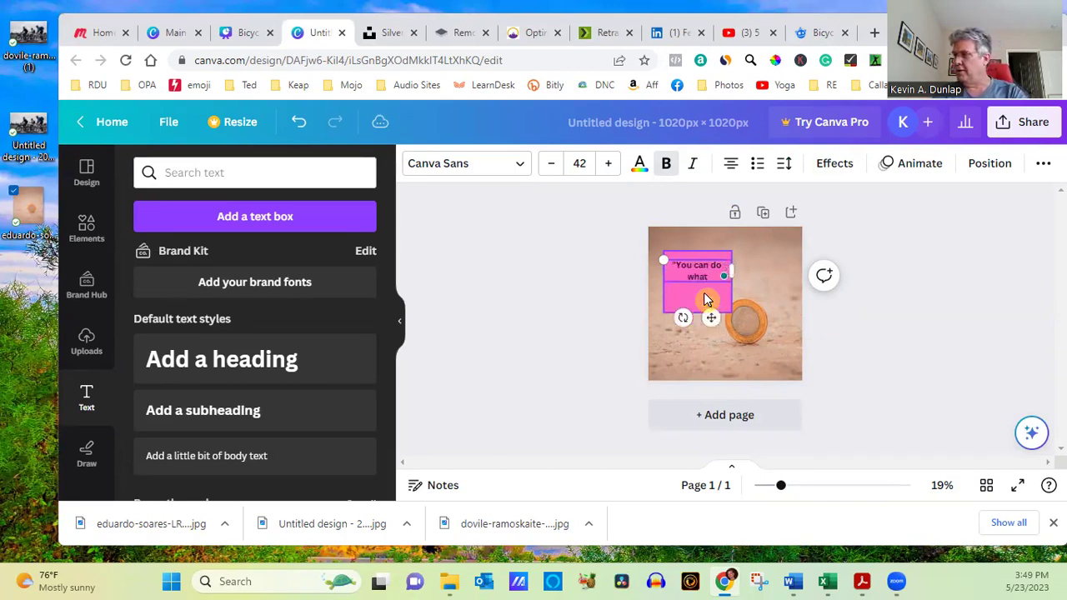
{"action": "type", "text": "whatever you dream"}
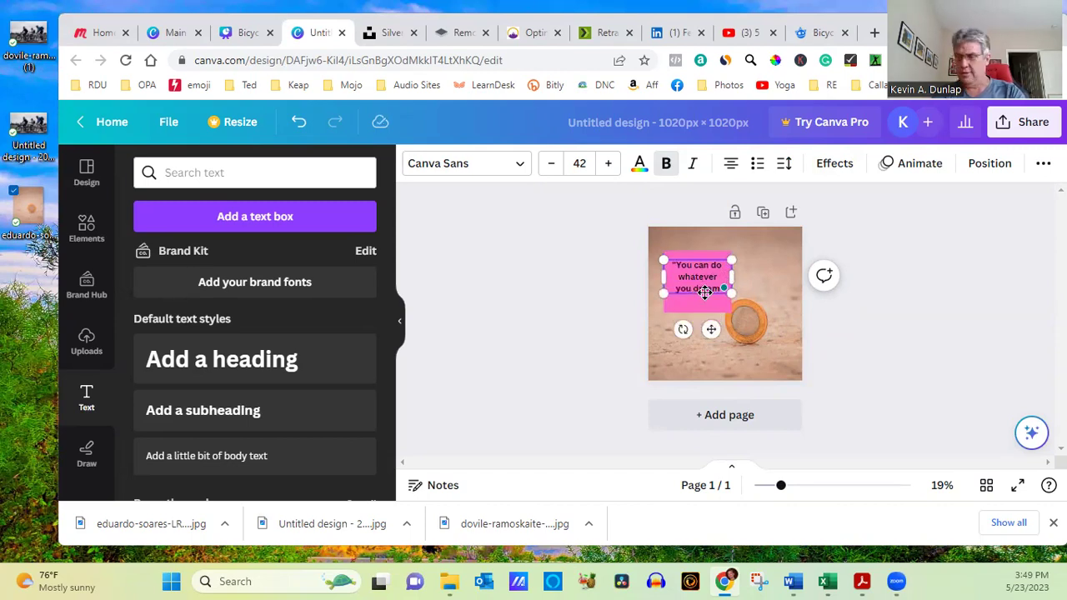
{"action": "type", "text": "."}
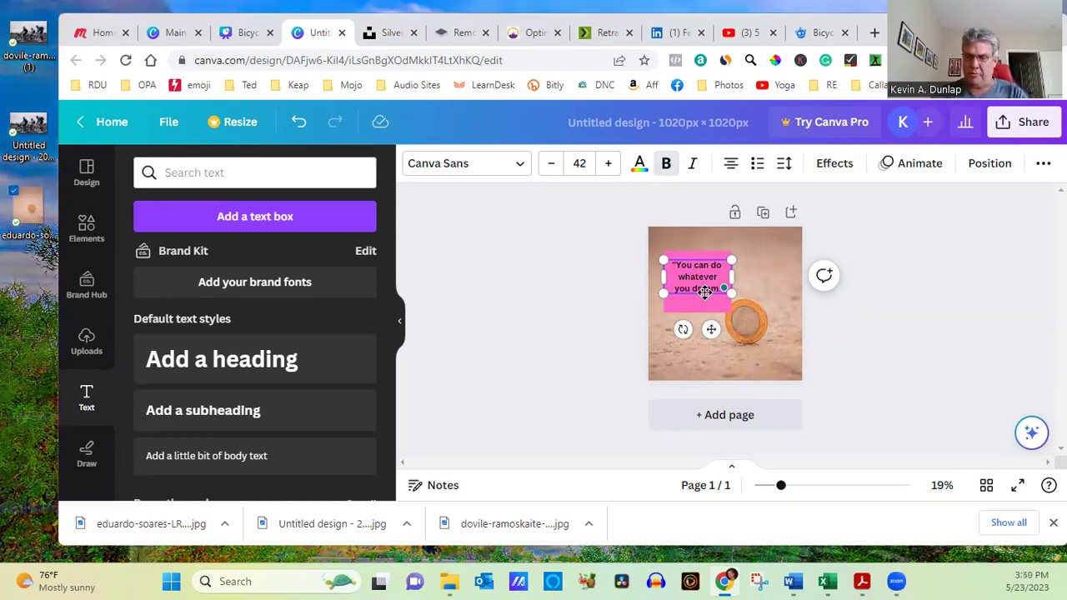
{"action": "left_click", "coordinate": [896, 300]}
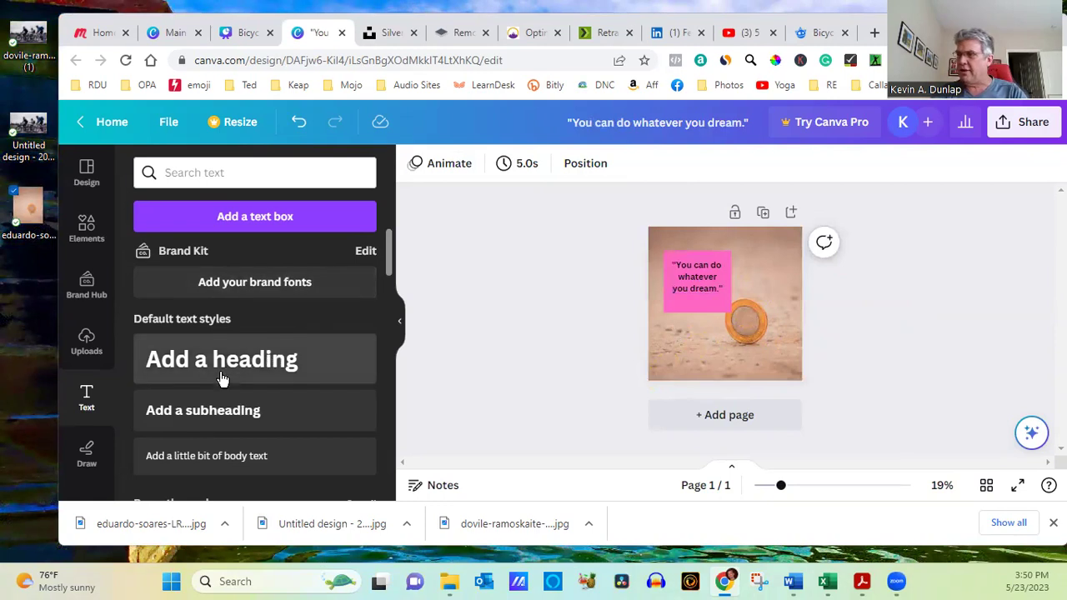
- Add a second subheading with a tilde and the author's full name, and move it under the quote at the pink shape's lower edge
{"action": "left_click", "coordinate": [237, 406]}
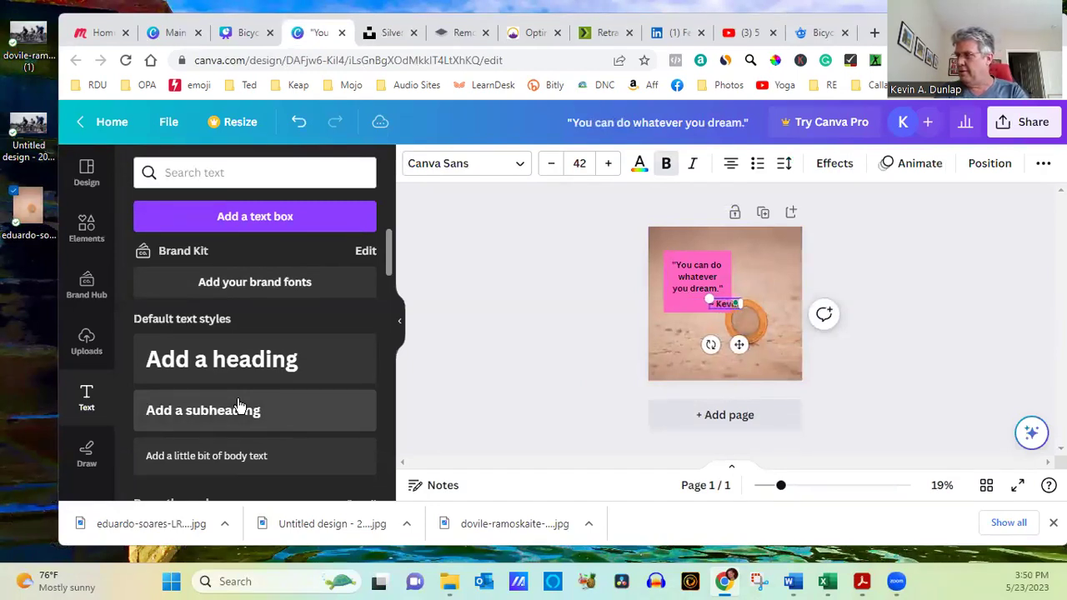
{"action": "type", "text": "nl"}
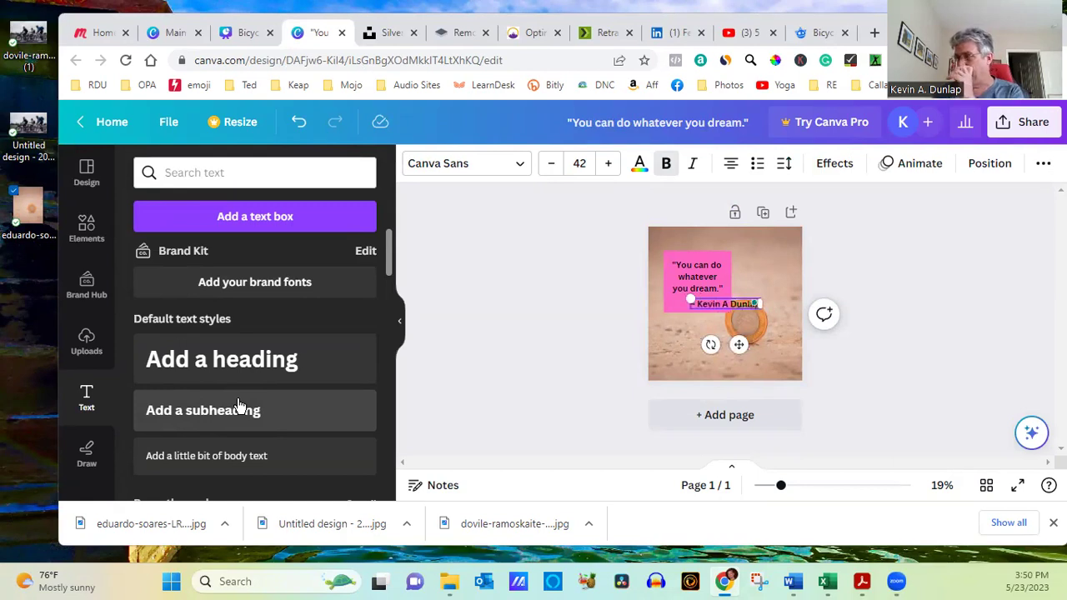
{"action": "left_click", "coordinate": [840, 287]}
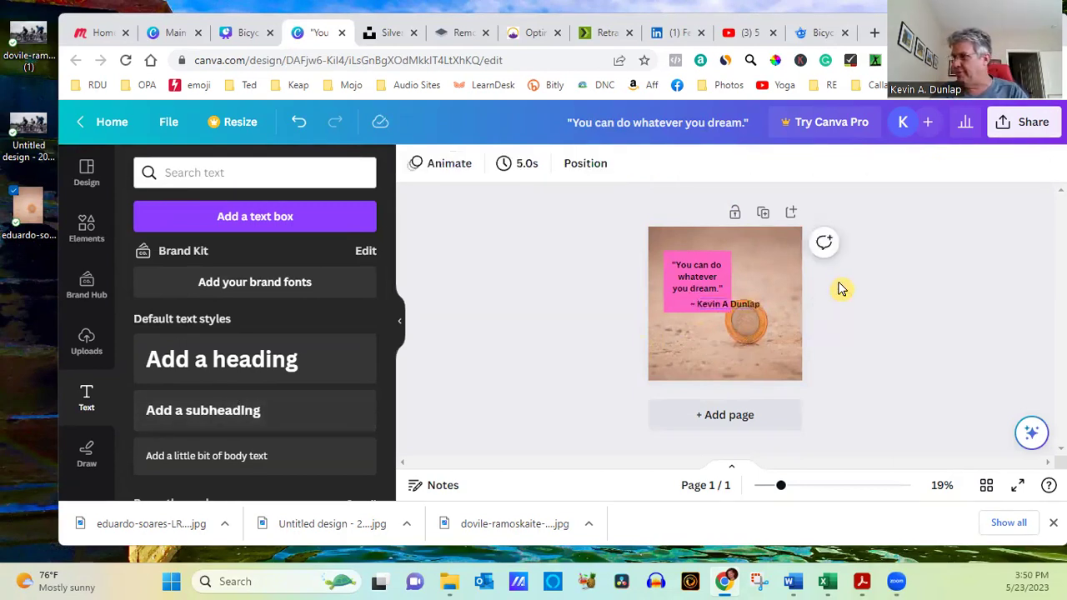
{"action": "left_click", "coordinate": [744, 304]}
{"action": "left_click_drag", "start_coordinate": [745, 303], "coordinate": [717, 308]}
{"action": "left_click", "coordinate": [989, 274]}
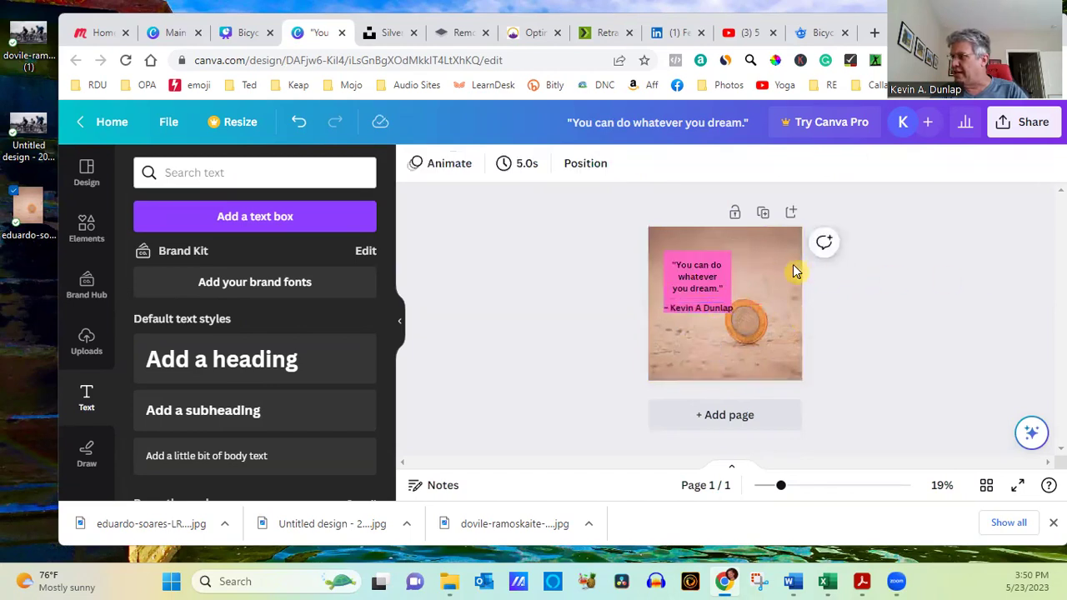
- Extend the pink shape downward so it reaches below the author's name
{"action": "left_click", "coordinate": [705, 262]}
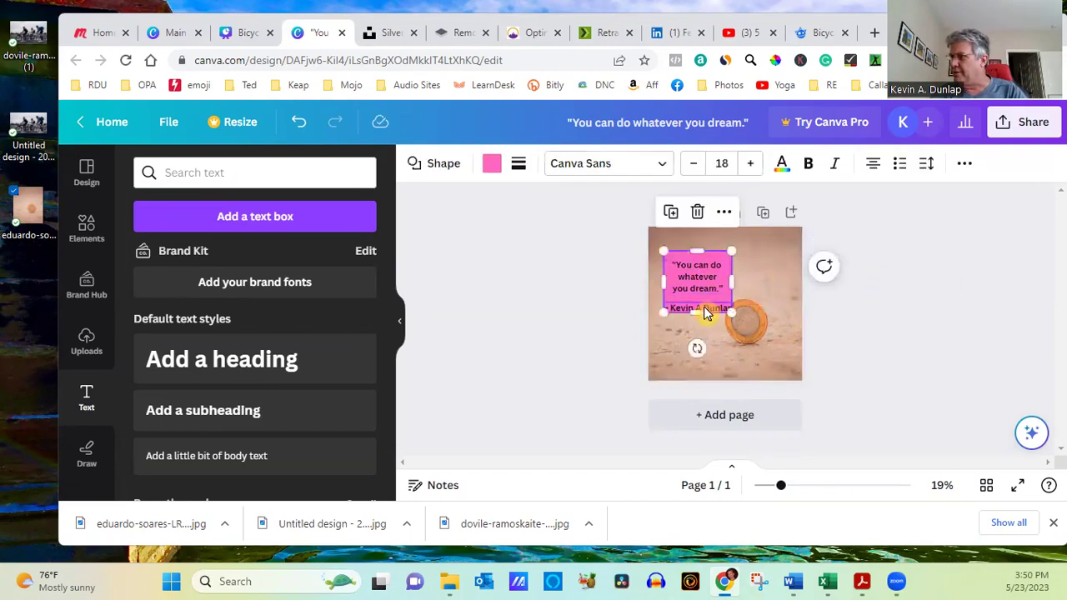
{"action": "left_click_drag", "start_coordinate": [698, 312], "coordinate": [698, 322]}
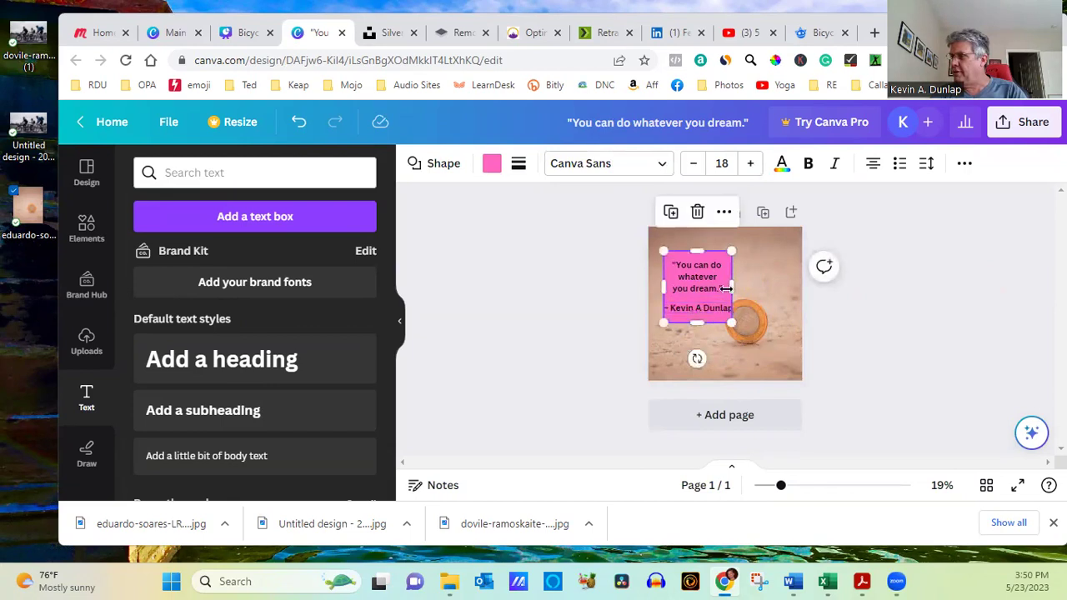
{"action": "mouse_move", "coordinate": [731, 284]}
{"action": "left_mouse_down"}
{"action": "mouse_move", "coordinate": [690, 261]}
{"action": "mouse_move", "coordinate": [695, 277]}
{"action": "mouse_move", "coordinate": [692, 267]}
{"action": "mouse_move", "coordinate": [722, 265]}
{"action": "mouse_move", "coordinate": [727, 290]}
{"action": "mouse_move", "coordinate": [723, 276]}
{"action": "mouse_move", "coordinate": [741, 275]}
{"action": "mouse_move", "coordinate": [732, 293]}
{"action": "left_mouse_up"}
{"action": "left_click", "coordinate": [703, 290]}
{"action": "left_click", "coordinate": [991, 282]}
- Move the pink shape closer to the photo's upper-left corner and place the quote back on it
{"action": "left_click_drag", "start_coordinate": [699, 262], "coordinate": [788, 254]}
{"action": "left_click_drag", "start_coordinate": [698, 271], "coordinate": [689, 257]}
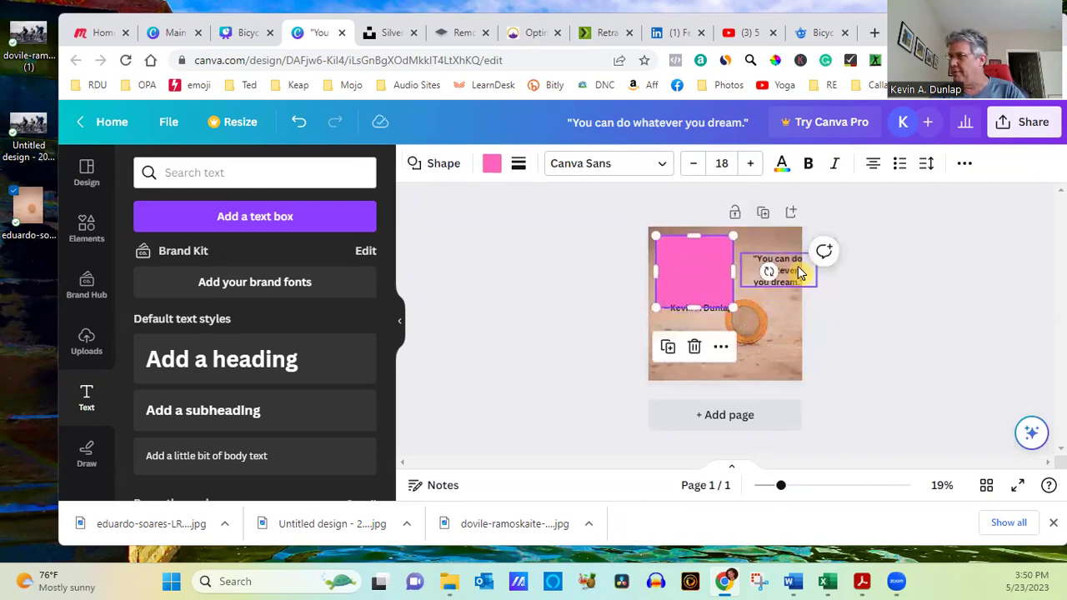
{"action": "left_click", "coordinate": [798, 271]}
{"action": "left_click_drag", "start_coordinate": [798, 271], "coordinate": [713, 253]}
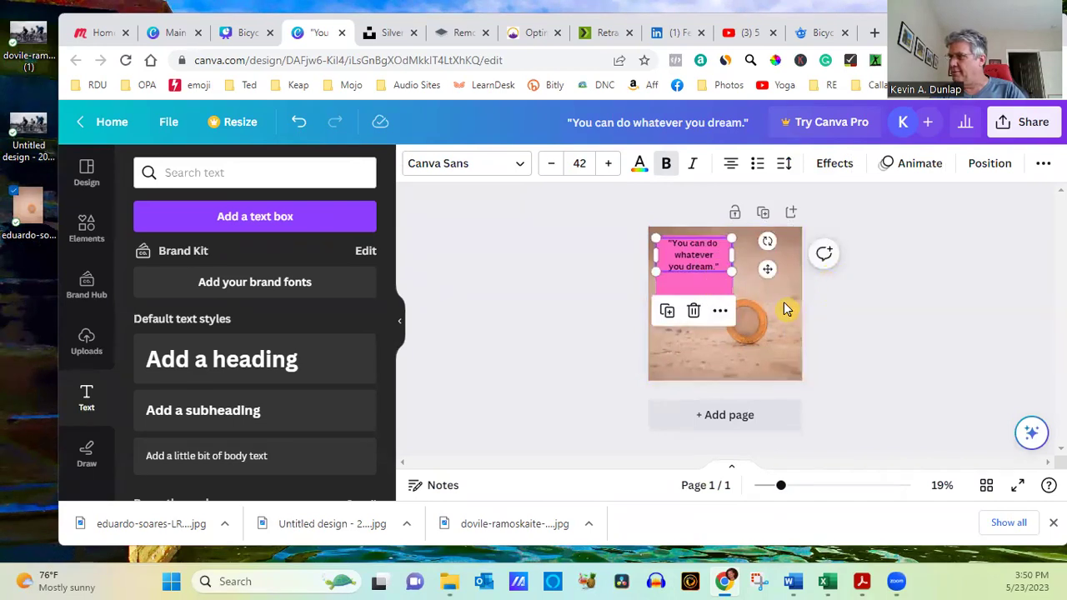
- Move the author line up beneath the quote and shorten the pink shape to about 512 × 415 px
{"action": "left_click", "coordinate": [791, 329]}
{"action": "left_click", "coordinate": [707, 315]}
{"action": "left_click_drag", "start_coordinate": [705, 312], "coordinate": [701, 288]}
{"action": "left_click", "coordinate": [681, 305]}
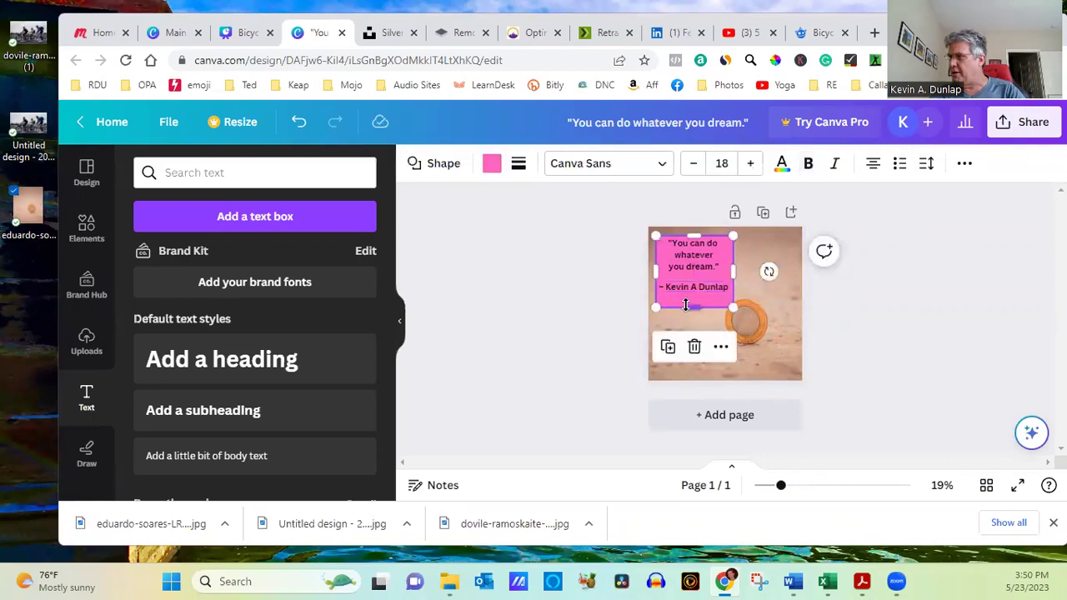
{"action": "left_click_drag", "start_coordinate": [694, 306], "coordinate": [692, 295]}
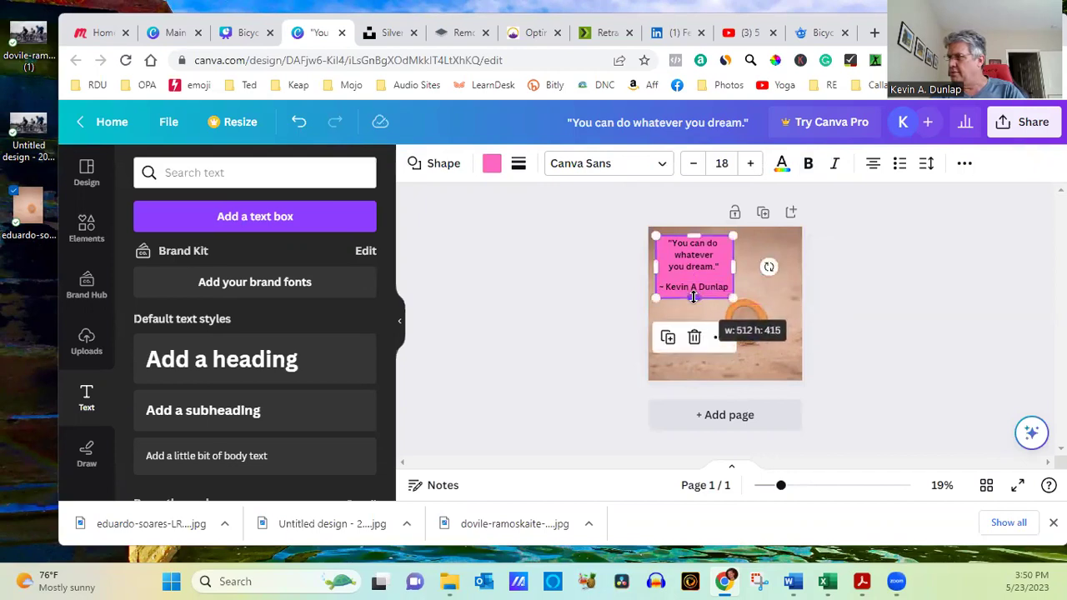
- Find the purple mountain logo in the uploads with the search "logo", add it, and shrink it into the design's lower-left area
{"action": "left_click", "coordinate": [86, 341]}
{"action": "left_click", "coordinate": [243, 160]}
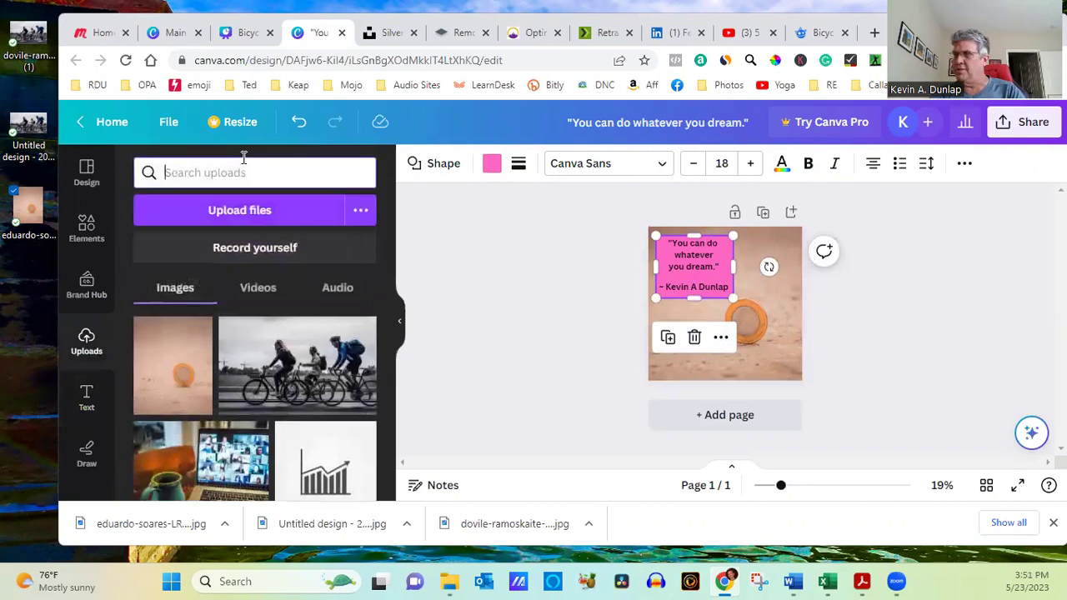
{"action": "type", "text": "logo"}
{"action": "key", "text": "Return"}
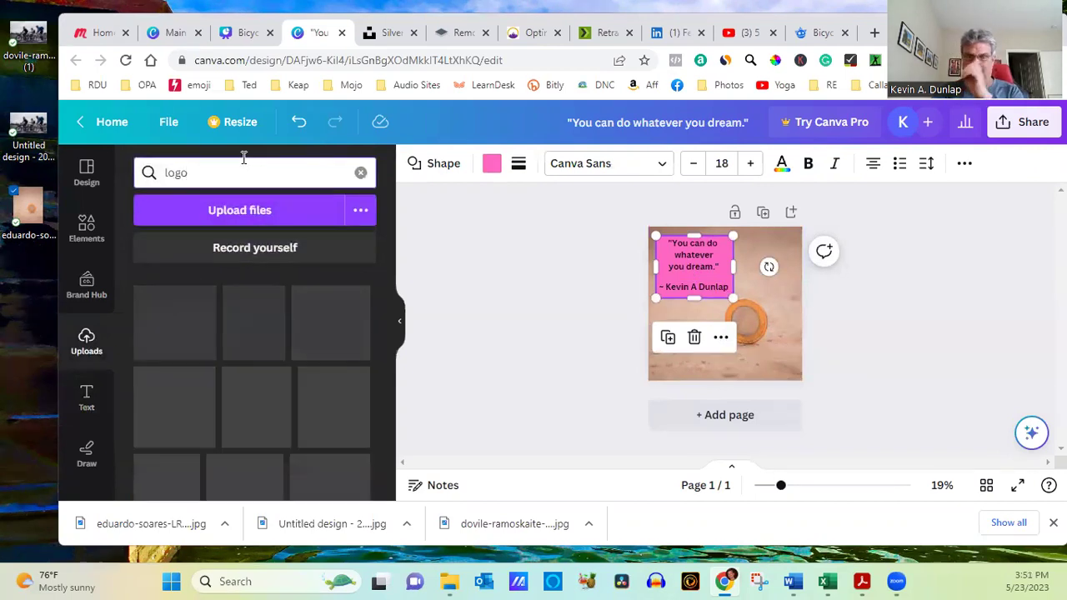
{"action": "left_click", "coordinate": [200, 331]}
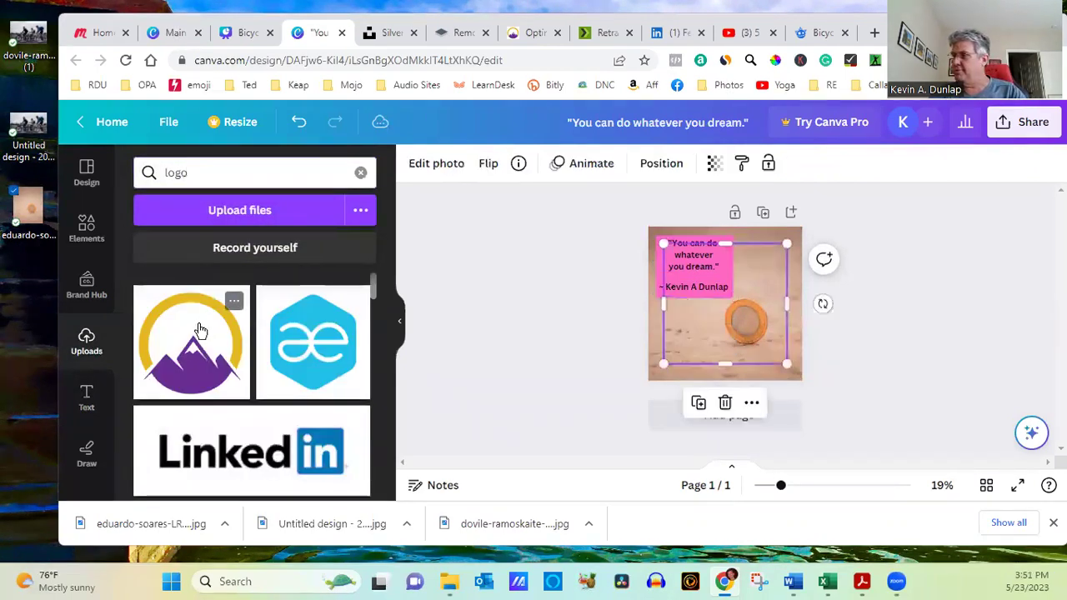
{"action": "left_click_drag", "start_coordinate": [781, 243], "coordinate": [702, 335]}
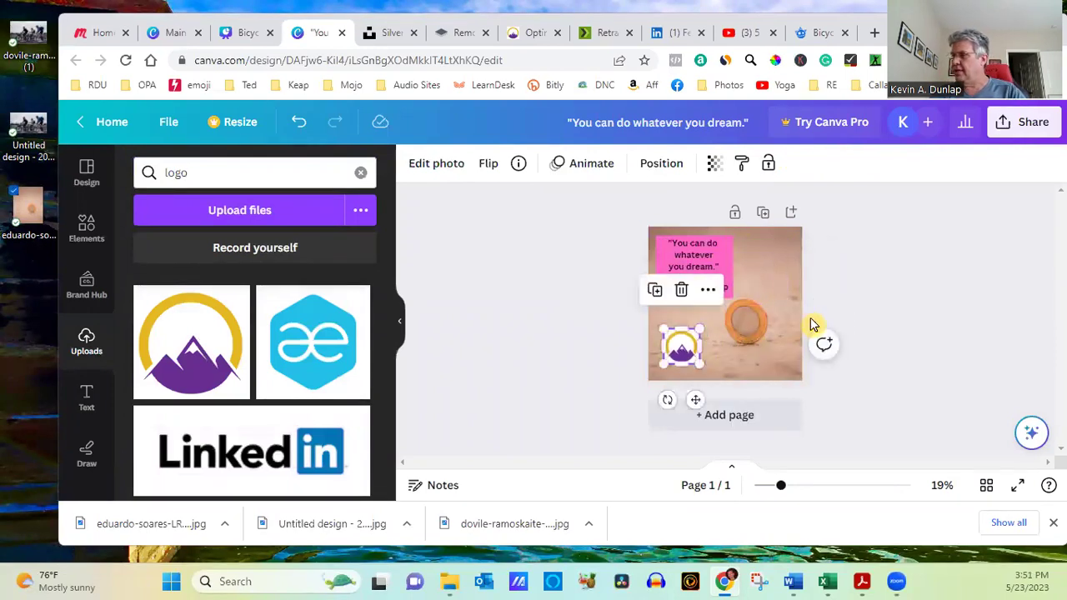
{"action": "left_click", "coordinate": [942, 296]}
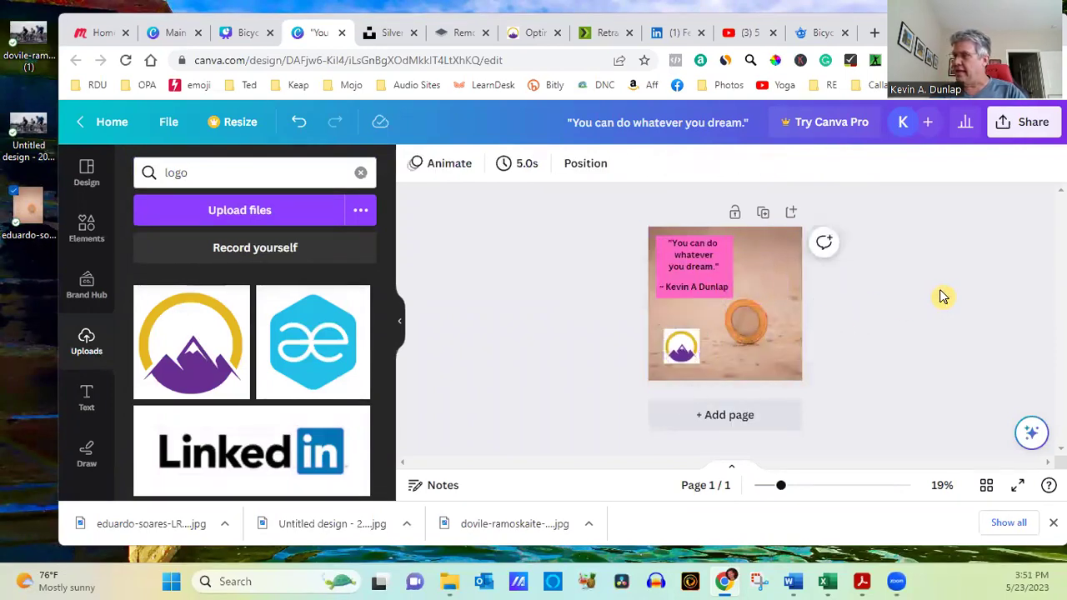
- Download the finished quote design as a PNG and close the download confirmation
{"action": "left_click", "coordinate": [1027, 133]}
{"action": "scroll", "coordinate": [852, 383], "scroll_direction": "down", "scroll_amount": 3}
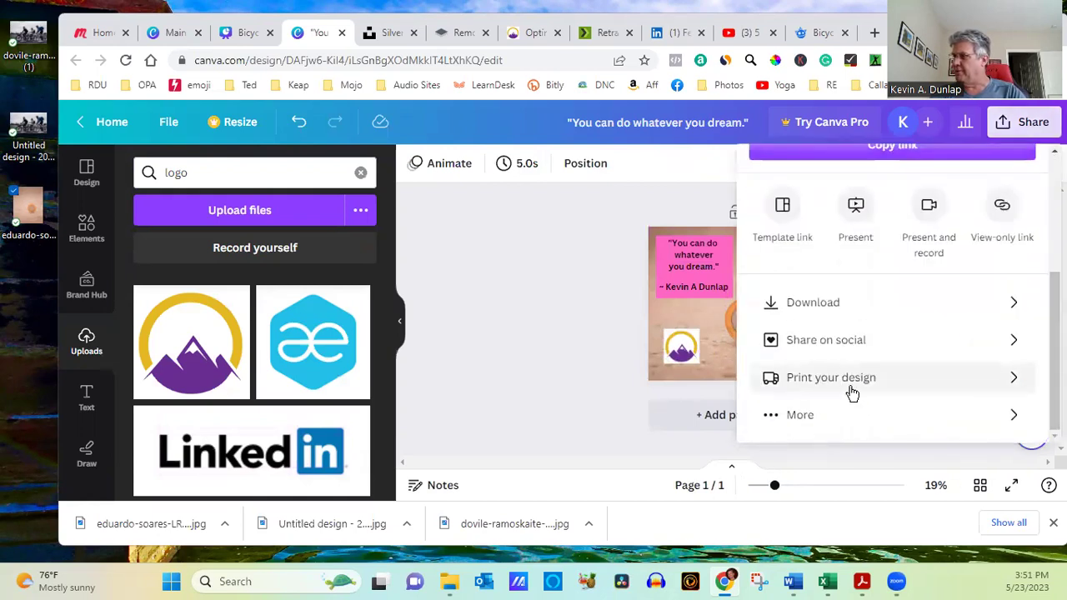
{"action": "left_click", "coordinate": [821, 303]}
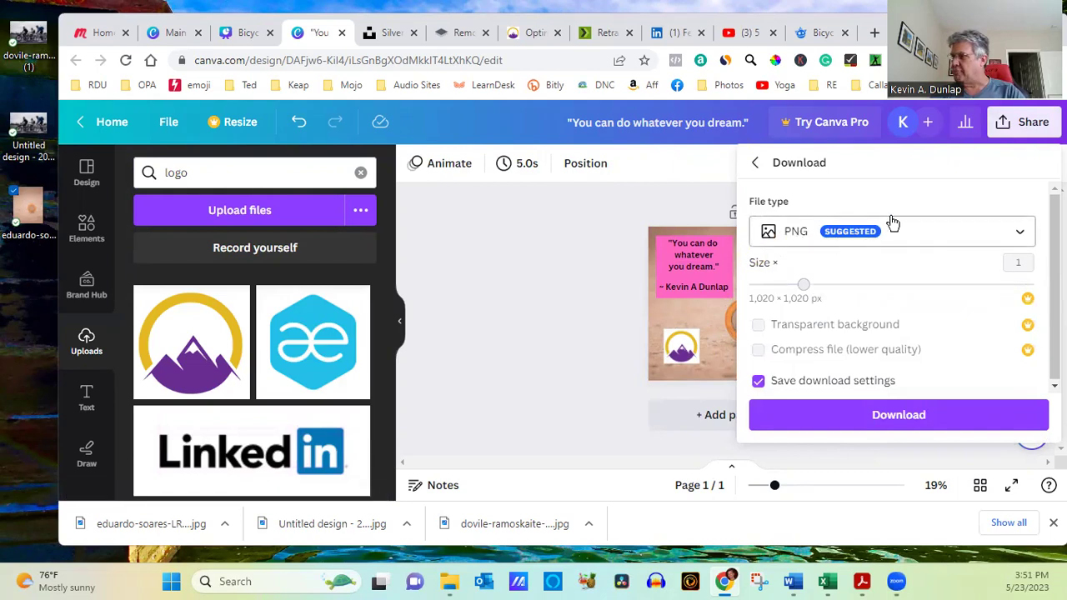
{"action": "left_click", "coordinate": [892, 419]}
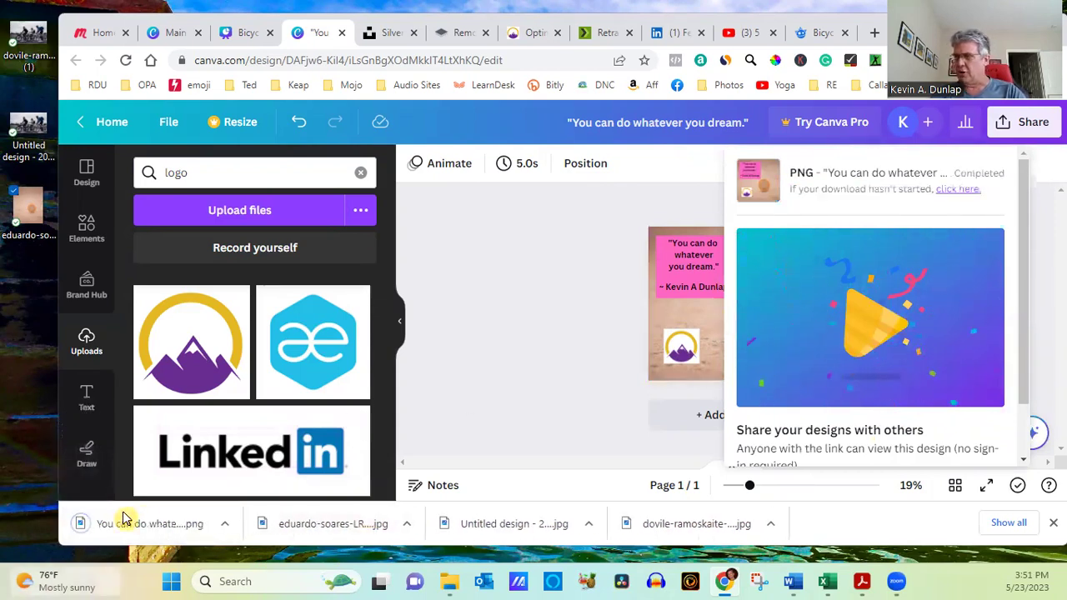
{"action": "left_click", "coordinate": [591, 306]}
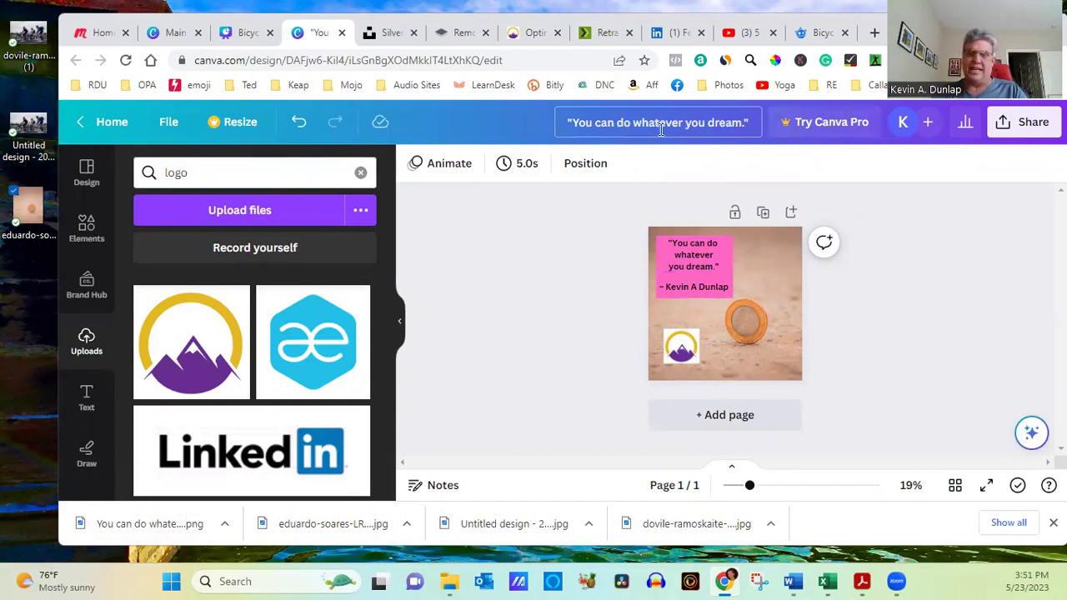
- Place the downloaded PNG on the desktop and open it for viewing
{"action": "left_click_drag", "start_coordinate": [150, 523], "coordinate": [29, 308]}
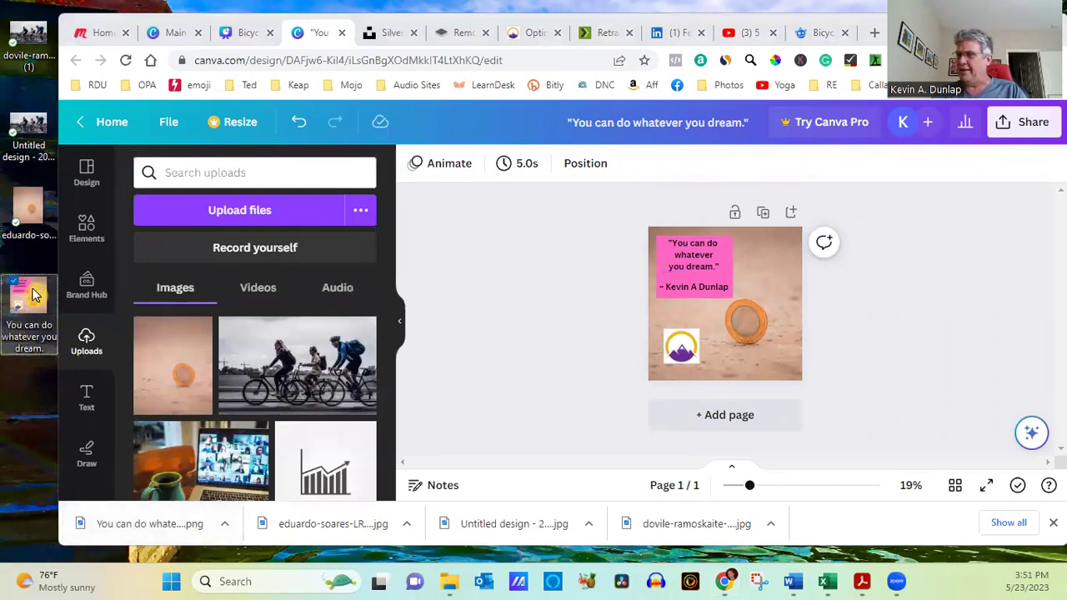
{"action": "double_click", "coordinate": [31, 295]}
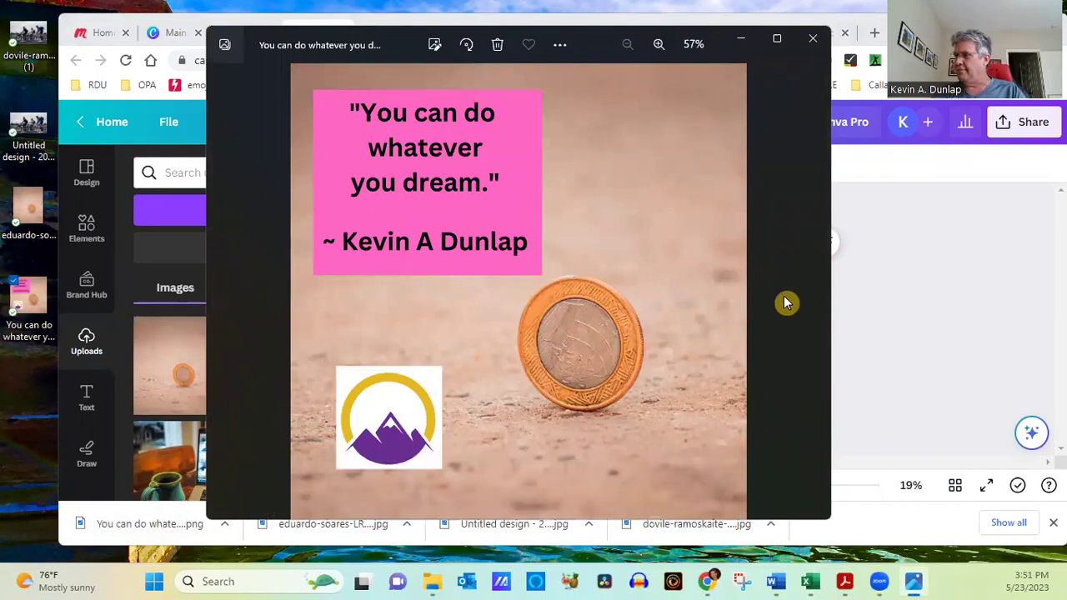
- Close the image viewer and set the transparency of the pink quote shape to 49
{"action": "left_click", "coordinate": [813, 40]}
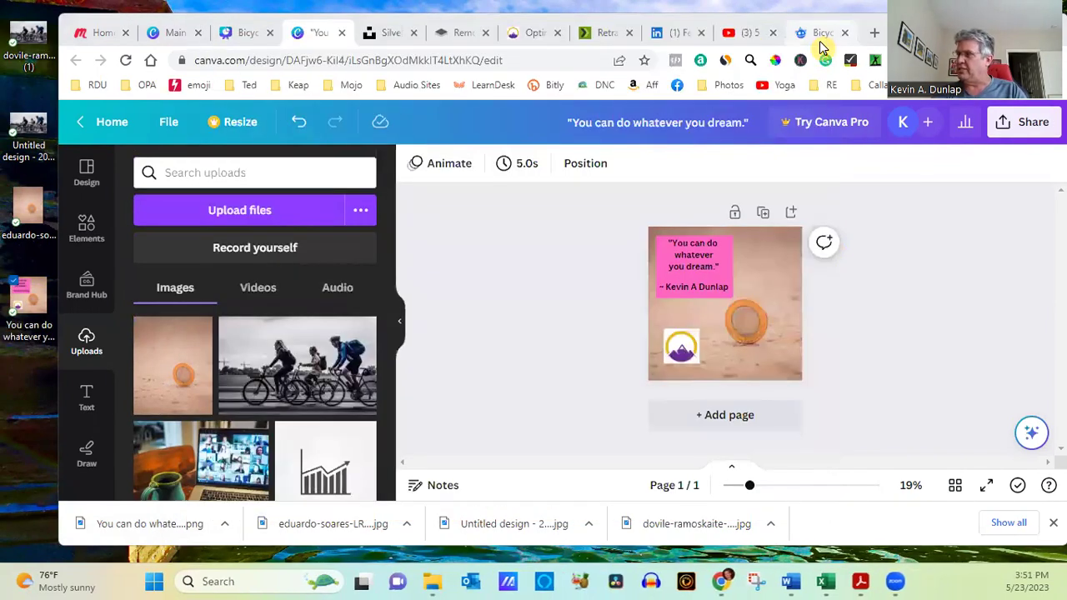
{"action": "left_click", "coordinate": [716, 282]}
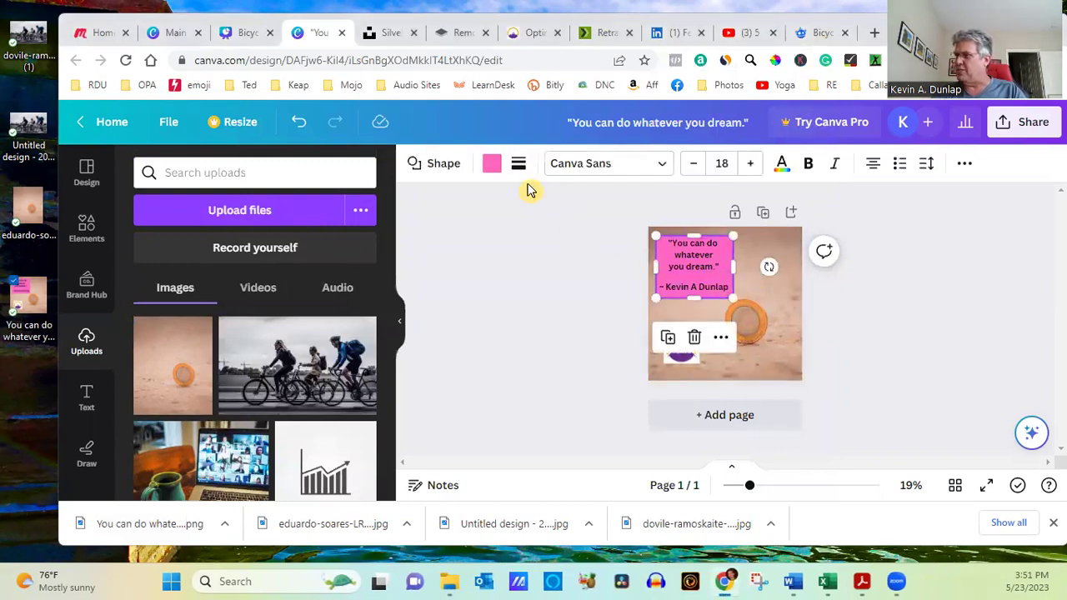
{"action": "left_click", "coordinate": [964, 163]}
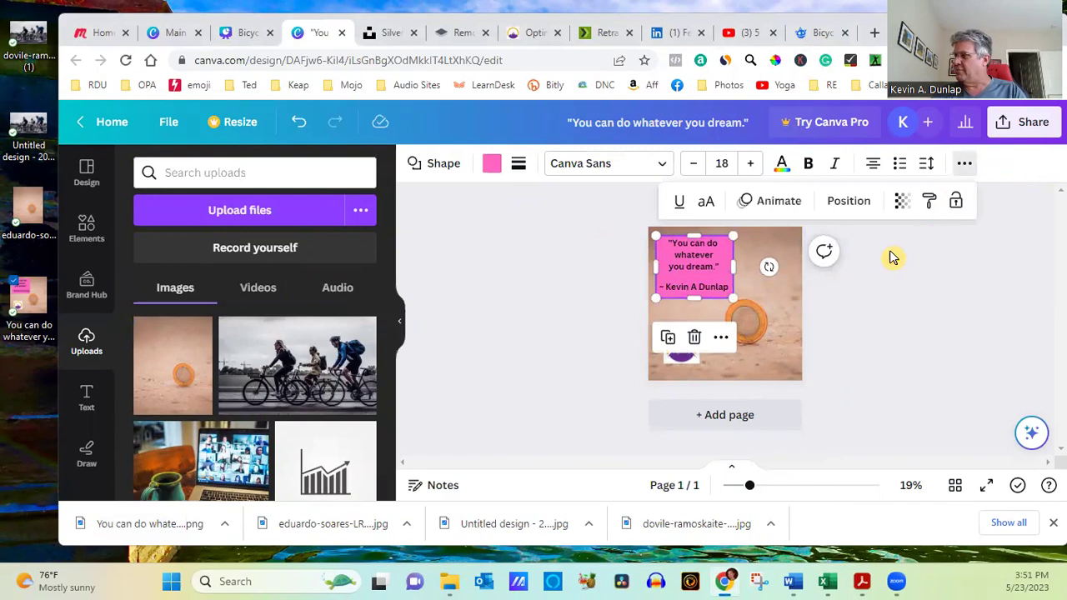
{"action": "left_click", "coordinate": [902, 202]}
{"action": "left_click_drag", "start_coordinate": [903, 264], "coordinate": [828, 289]}
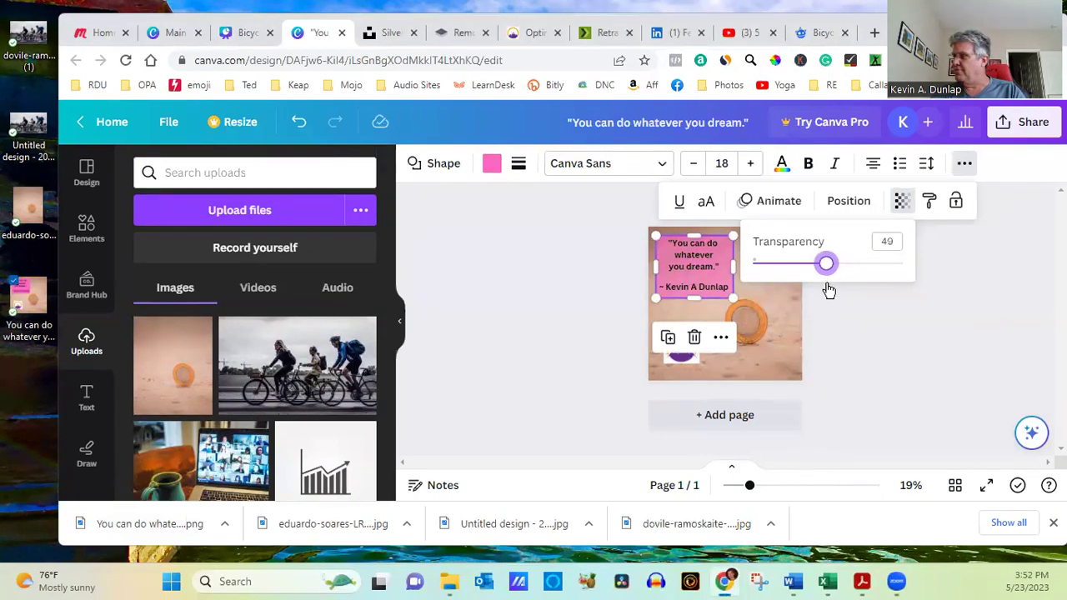
{"action": "left_click", "coordinate": [948, 333]}
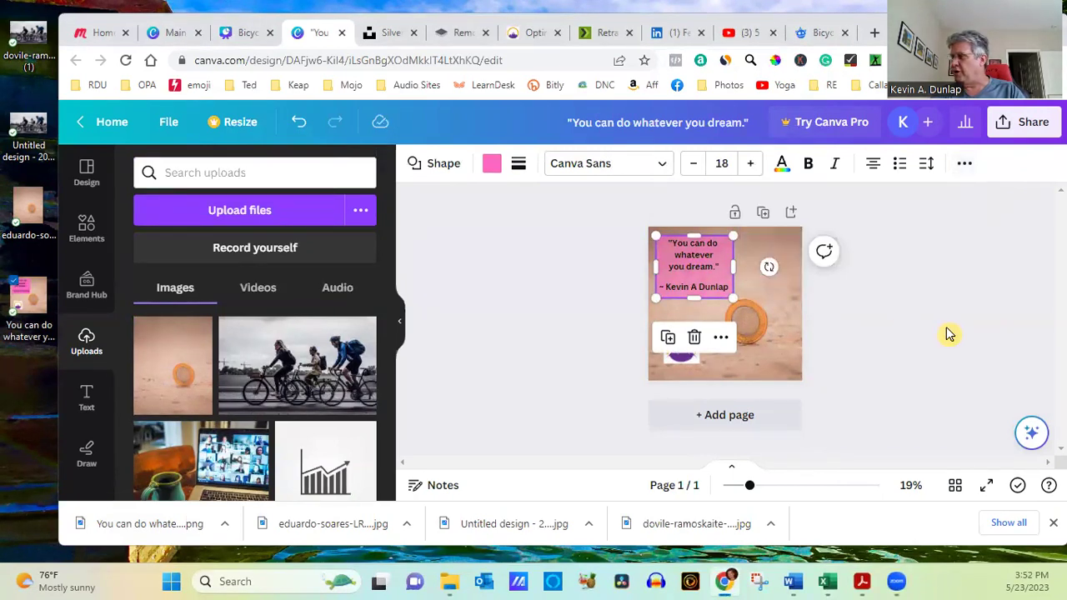
- Download the quote design with the semi-transparent pink shape as a PNG at size 1
{"action": "left_click", "coordinate": [1033, 122]}
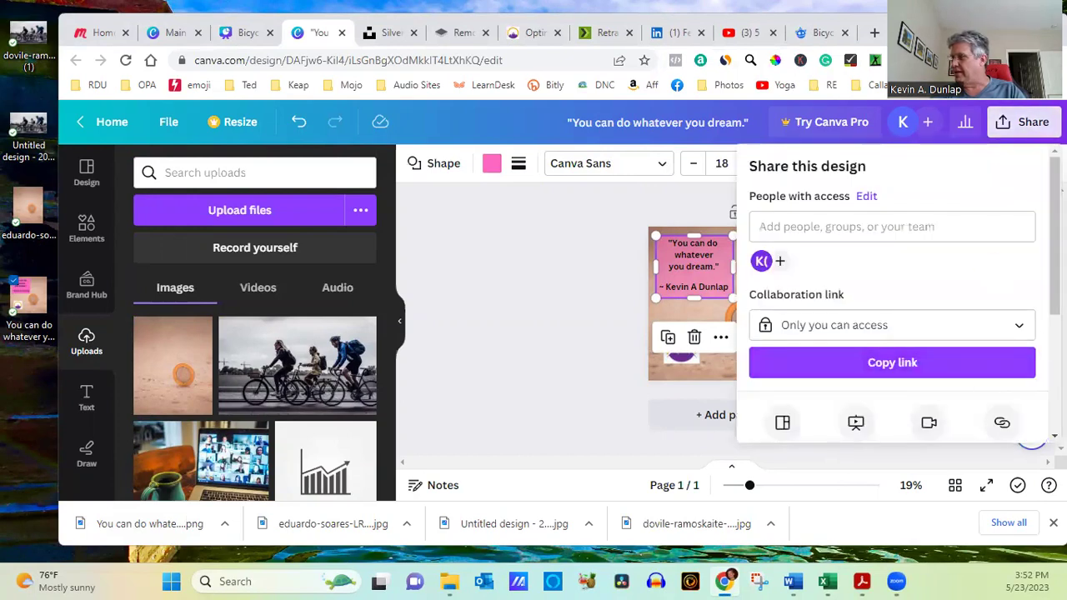
{"action": "scroll", "coordinate": [865, 317], "scroll_direction": "down", "scroll_amount": 3}
{"action": "left_click", "coordinate": [840, 295]}
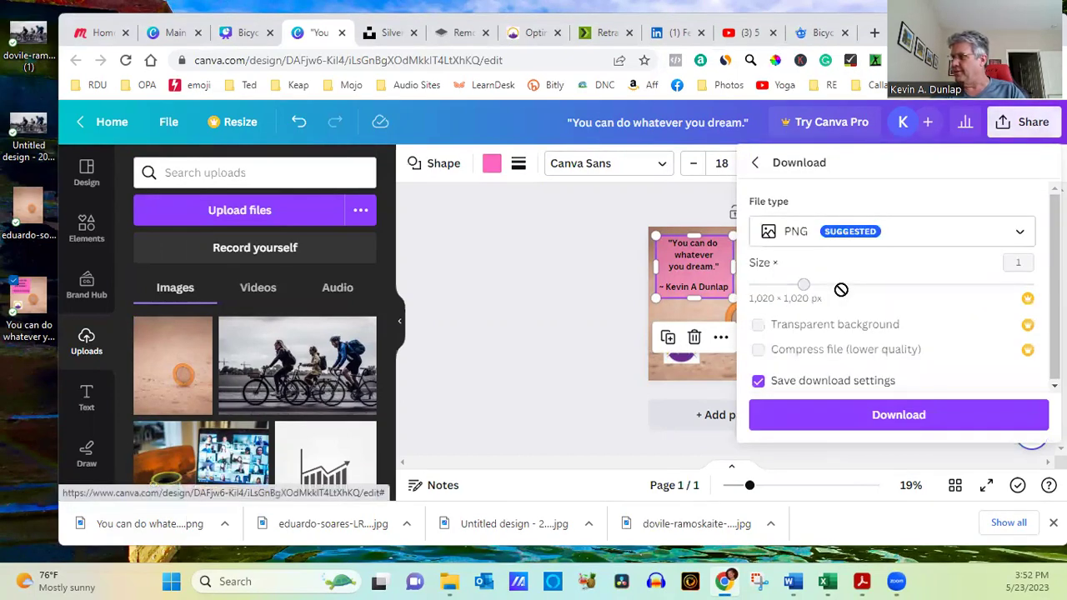
{"action": "left_click", "coordinate": [901, 417]}
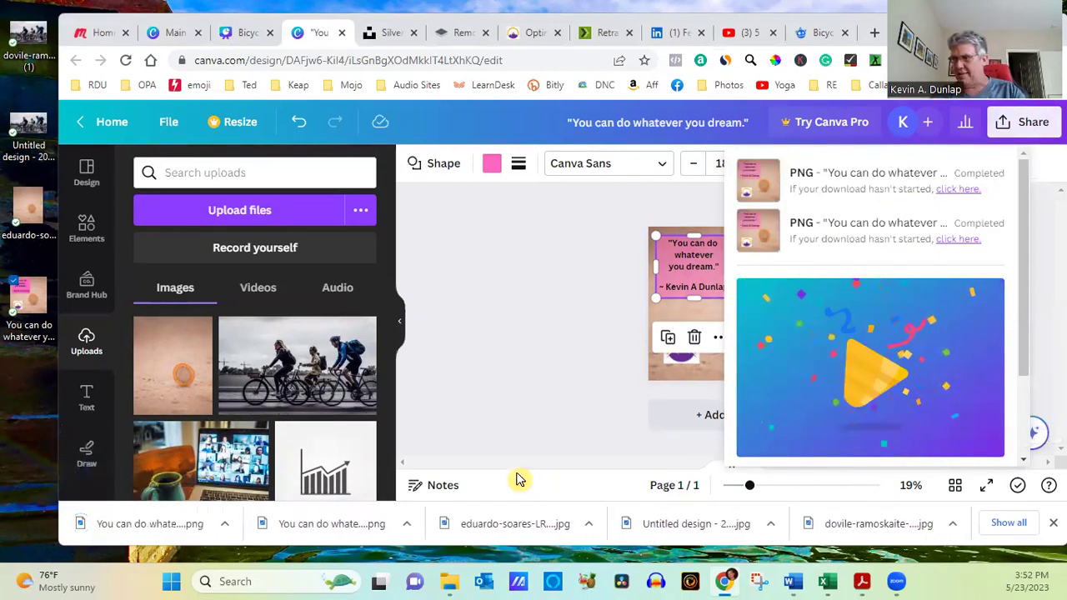
- Arrange the newly downloaded PNG on the desktop below the first one, open it for viewing, and close the viewer
{"action": "left_click_drag", "start_coordinate": [33, 309], "coordinate": [26, 386]}
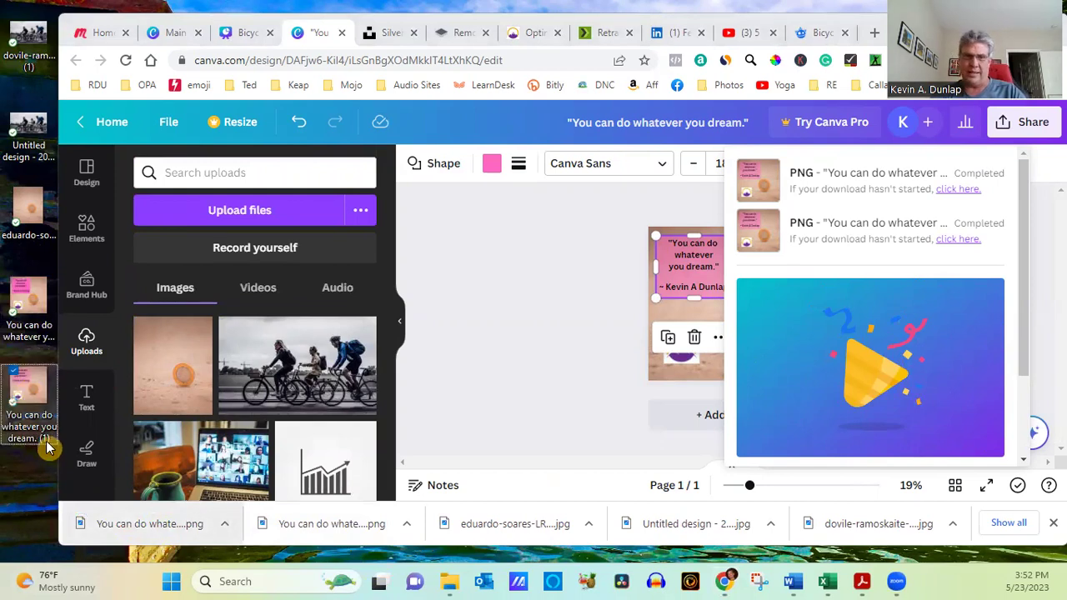
{"action": "left_click", "coordinate": [38, 286]}
{"action": "double_click", "coordinate": [38, 286]}
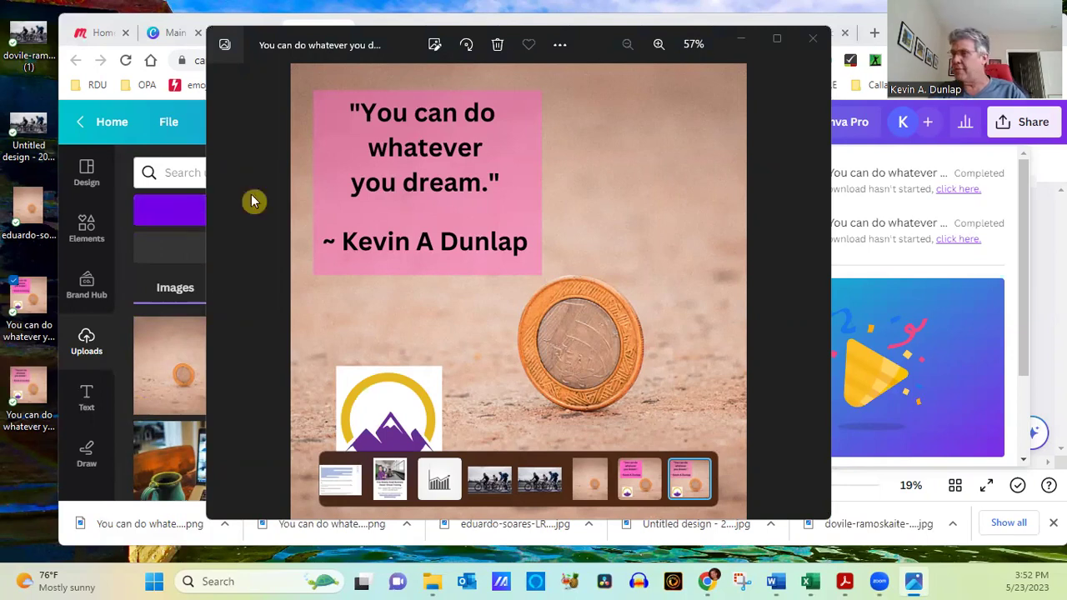
{"action": "left_click", "coordinate": [813, 39]}
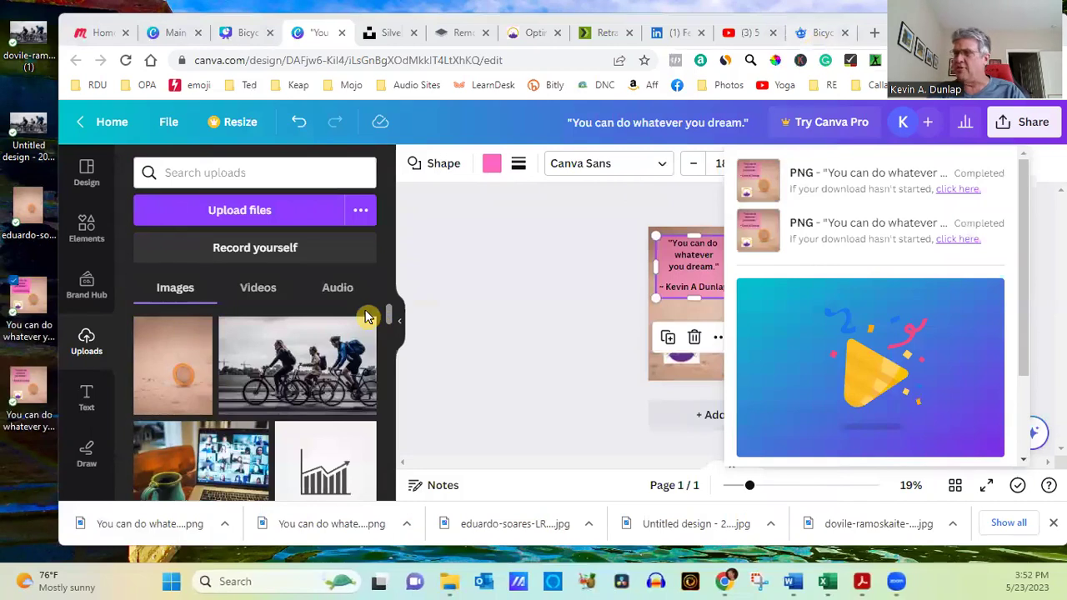
{"action": "left_click_drag", "start_coordinate": [120, 270], "coordinate": [122, 403]}
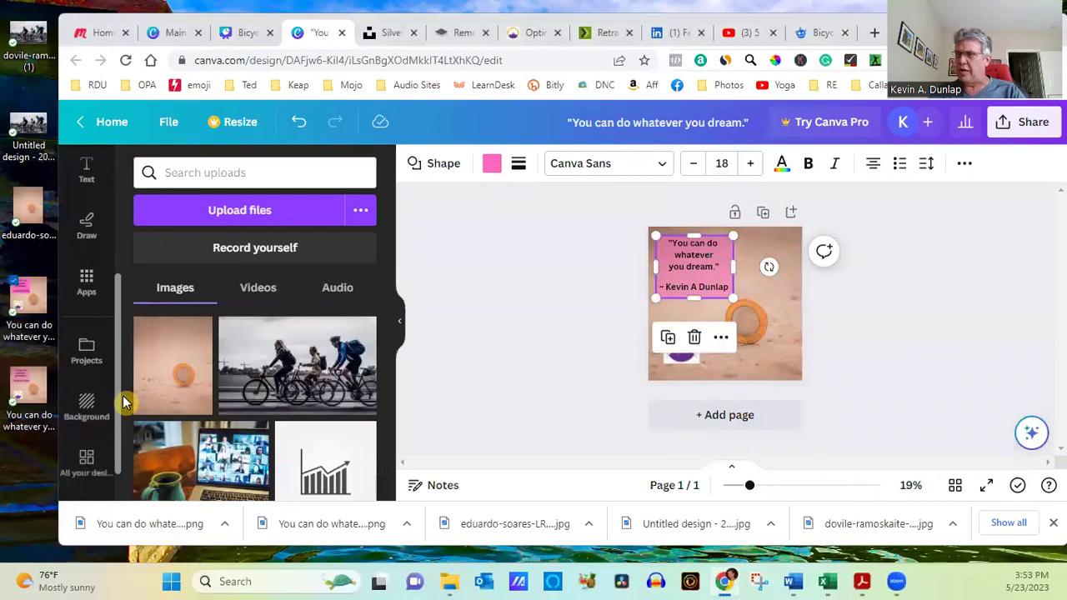
{"action": "left_click", "coordinate": [1013, 24]}
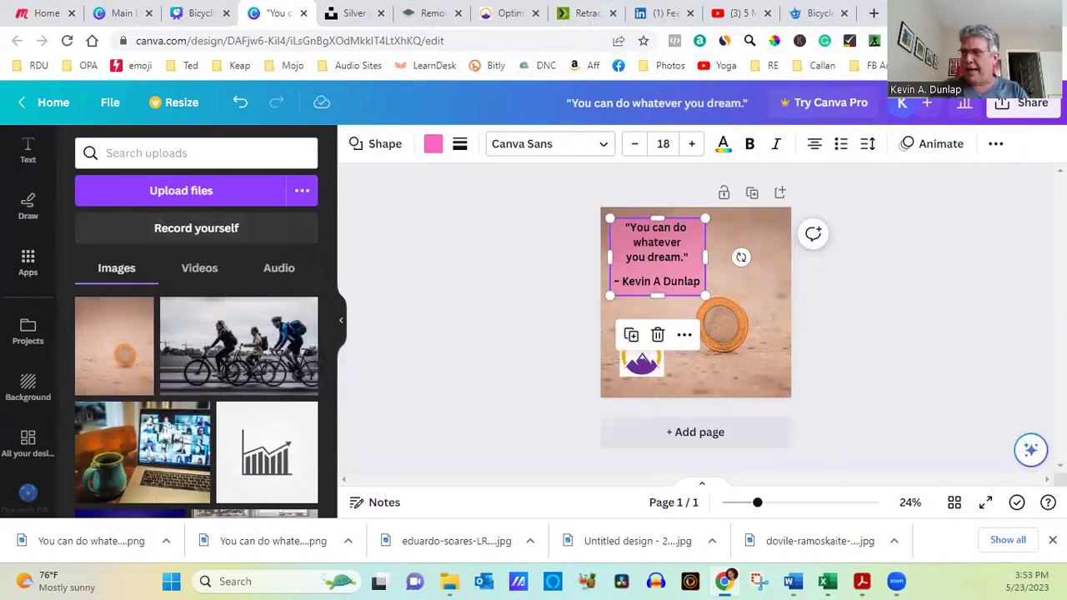
{"action": "left_click", "coordinate": [25, 269]}
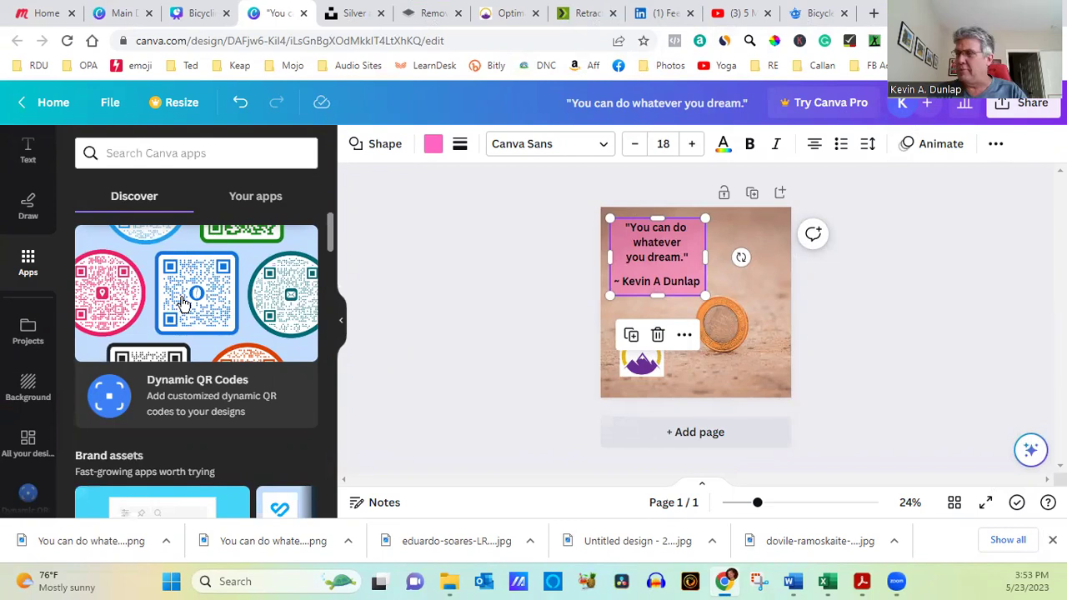
{"action": "left_click", "coordinate": [327, 239]}
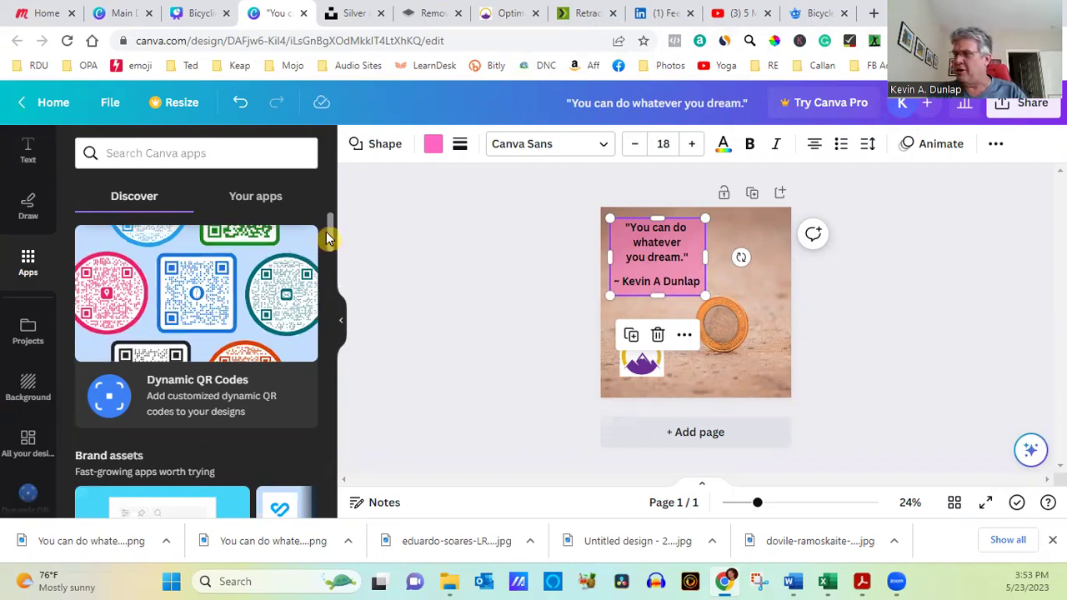
{"action": "left_click_drag", "start_coordinate": [327, 263], "coordinate": [333, 326]}
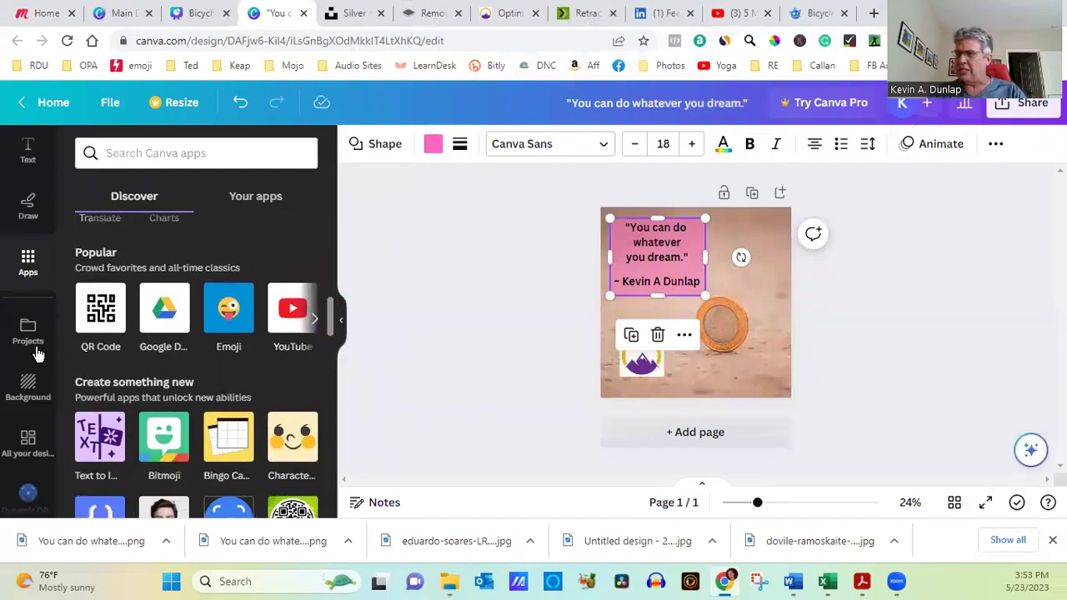
{"action": "left_click", "coordinate": [107, 312]}
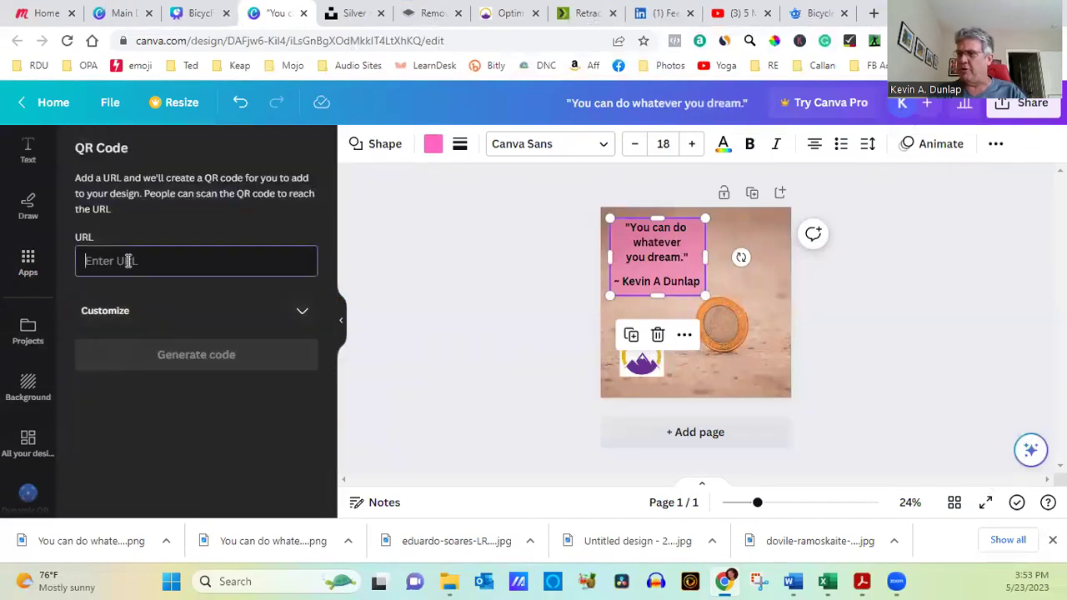
{"action": "type", "text": "www.canva.com"}
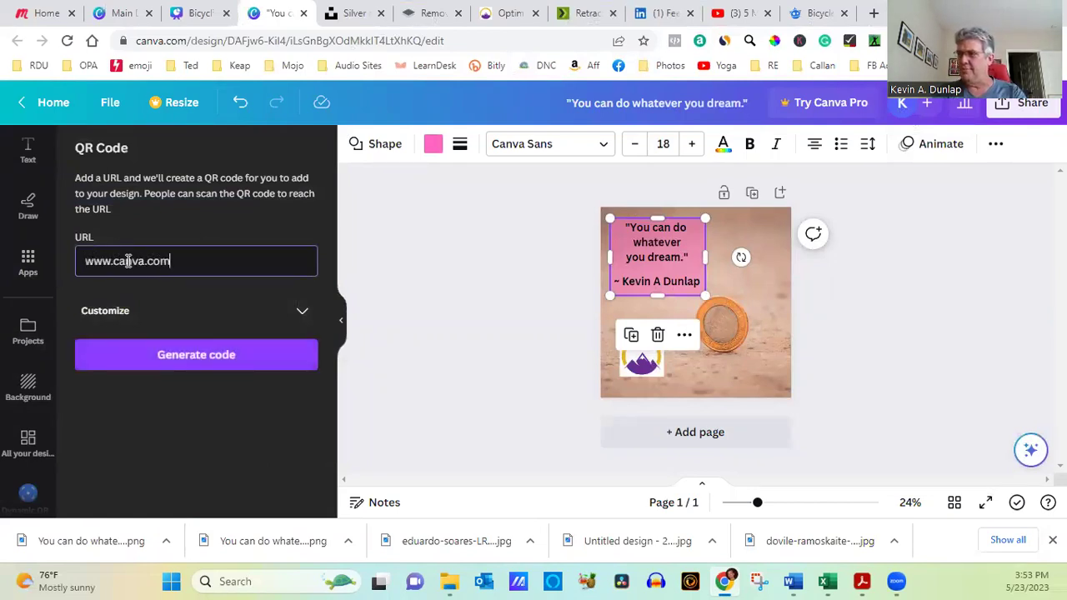
{"action": "left_click", "coordinate": [181, 356]}
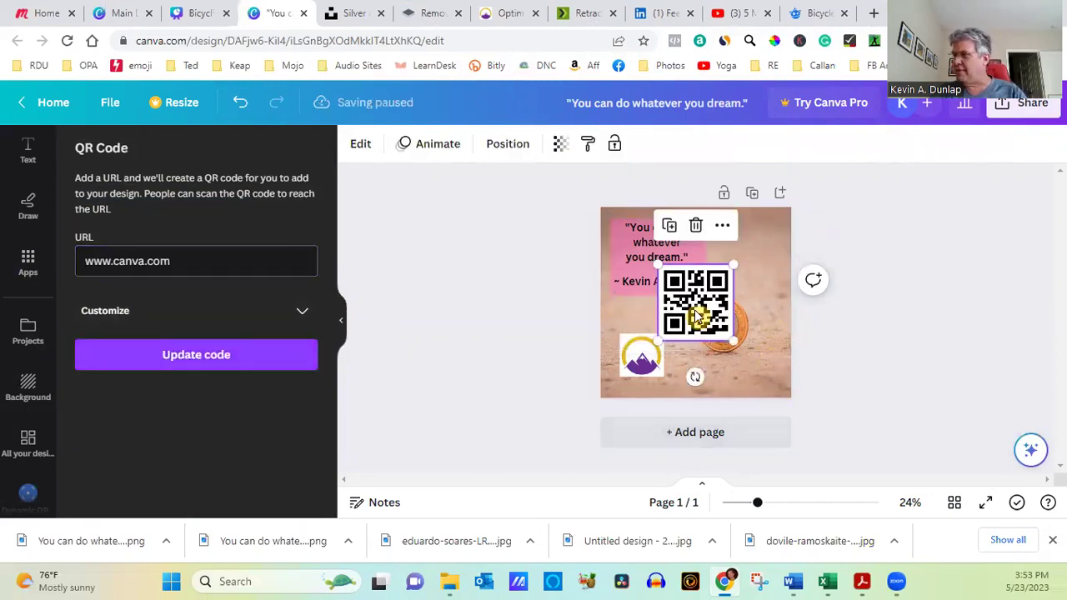
{"action": "left_click_drag", "start_coordinate": [696, 303], "coordinate": [739, 342]}
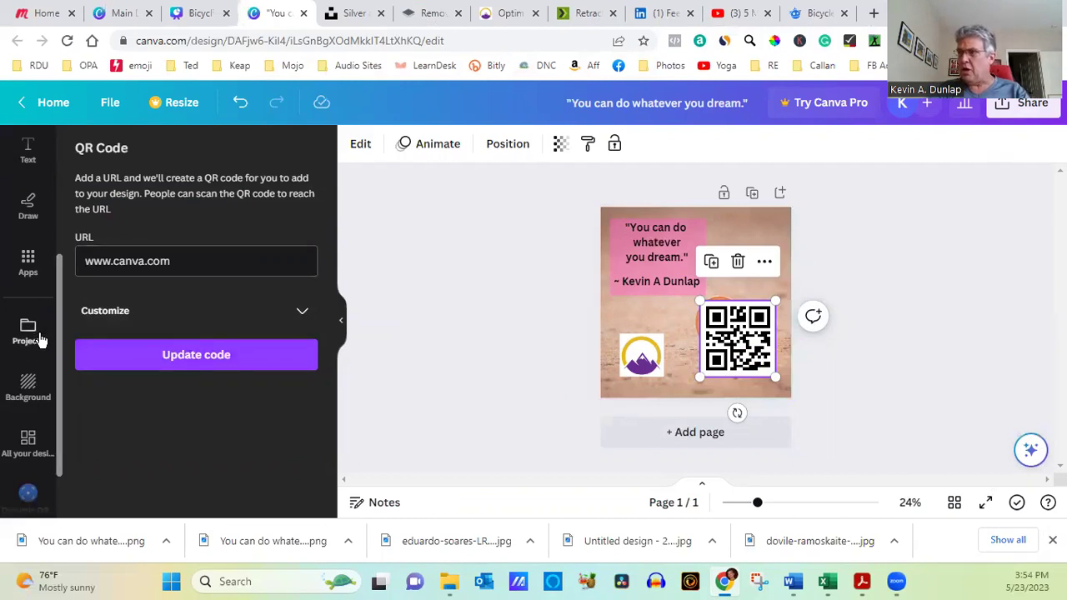
- Switch to the bicycling design and delete its gold overlay shape and the cyclists background photo
{"action": "left_click", "coordinate": [200, 15]}
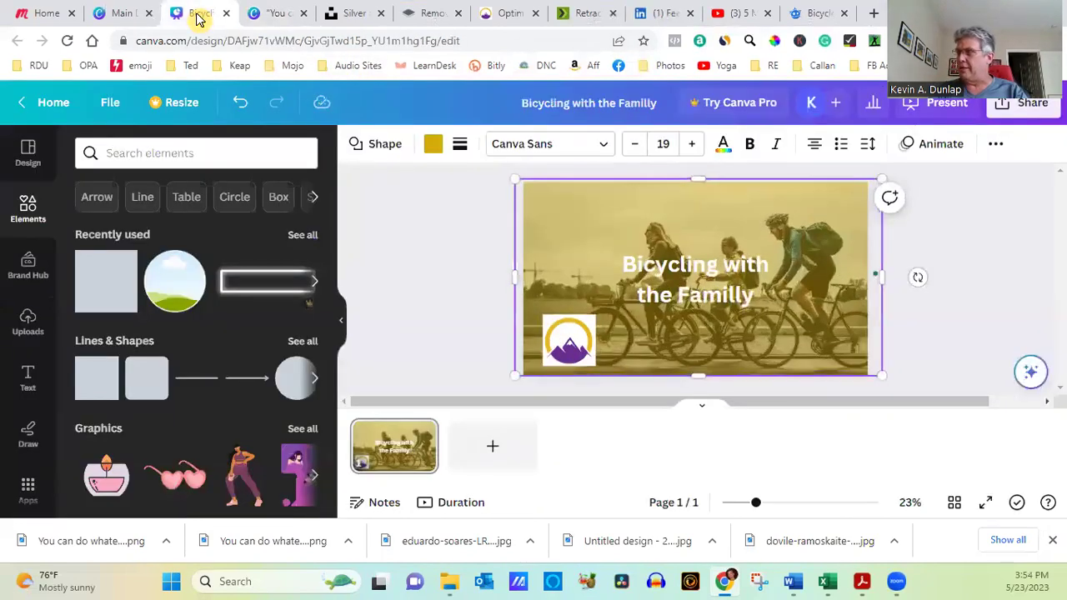
{"action": "left_click", "coordinate": [612, 258]}
{"action": "left_click", "coordinate": [575, 221]}
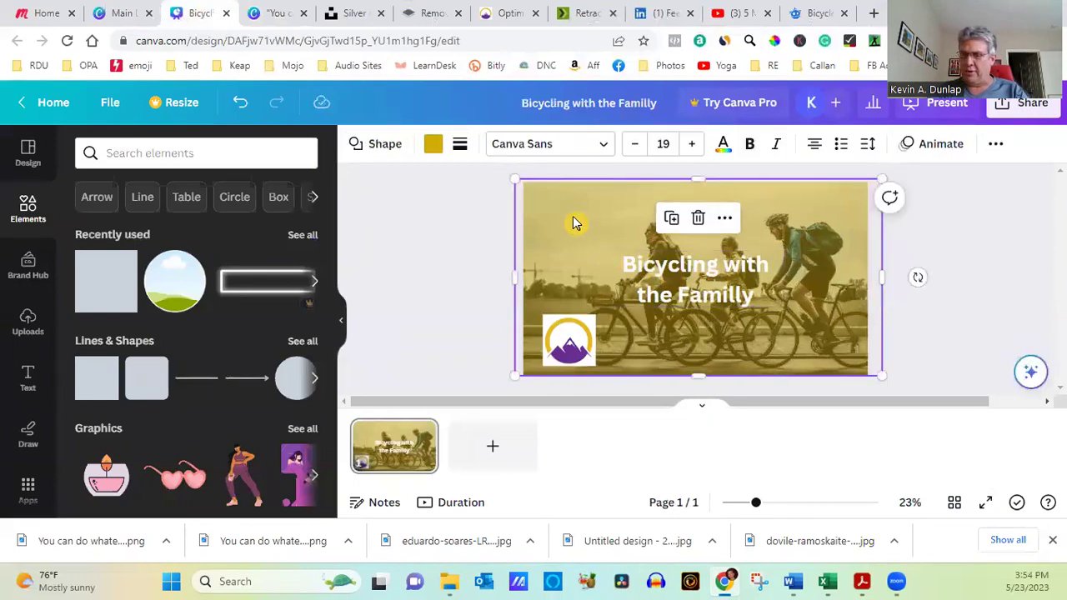
{"action": "key", "text": "Delete"}
{"action": "left_click", "coordinate": [574, 223]}
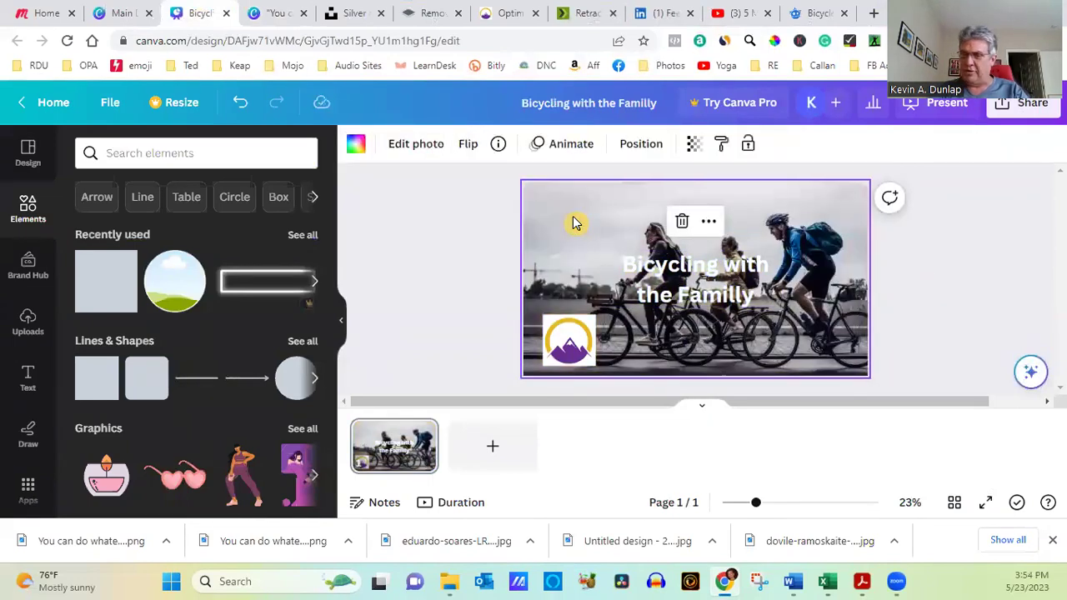
{"action": "key", "text": "Delete"}
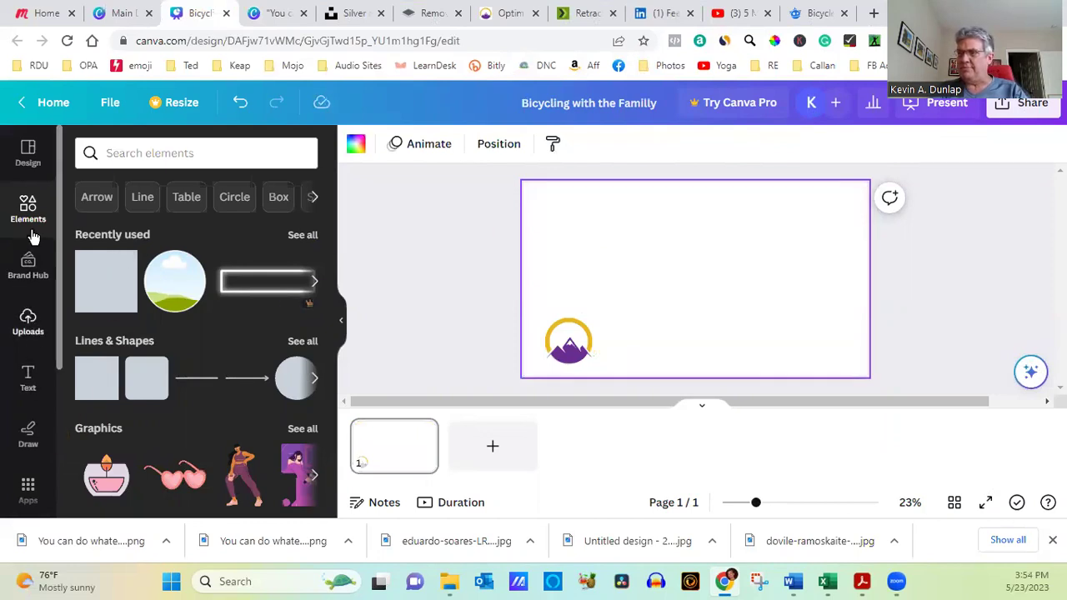
- Apply the dark brown wooden planks image from the backgrounds to the bicycling page
{"action": "scroll", "coordinate": [59, 350], "scroll_direction": "down", "scroll_amount": 3}
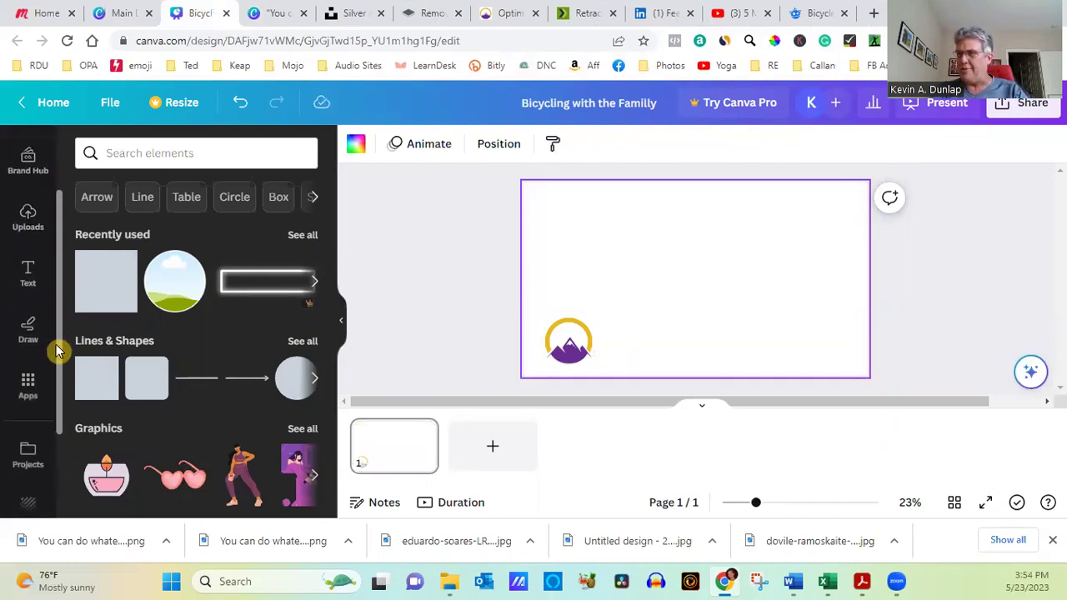
{"action": "scroll", "coordinate": [48, 404], "scroll_direction": "down", "scroll_amount": 1}
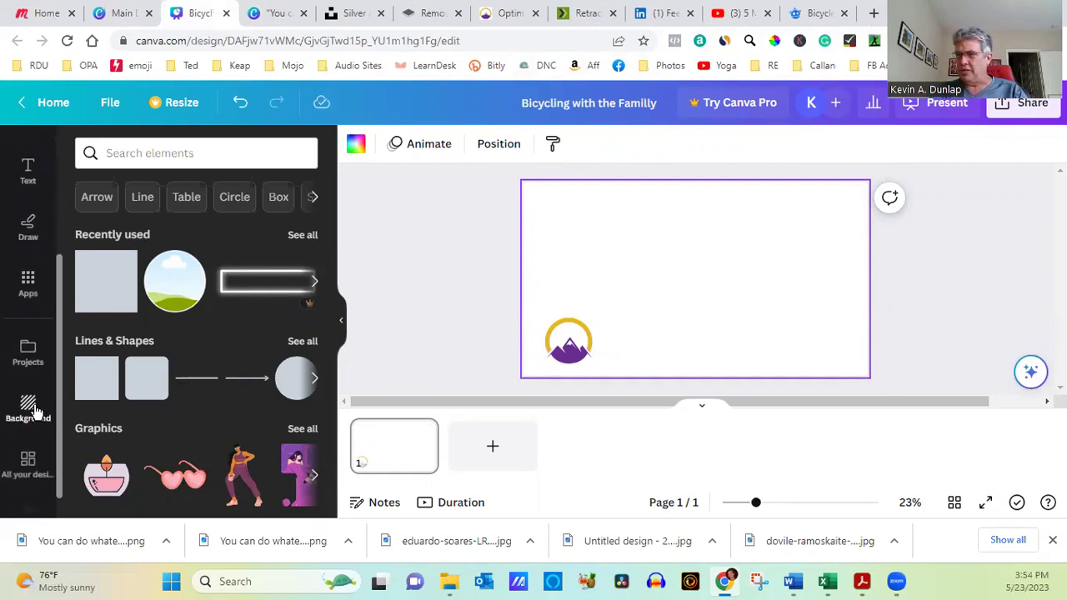
{"action": "left_click", "coordinate": [26, 413]}
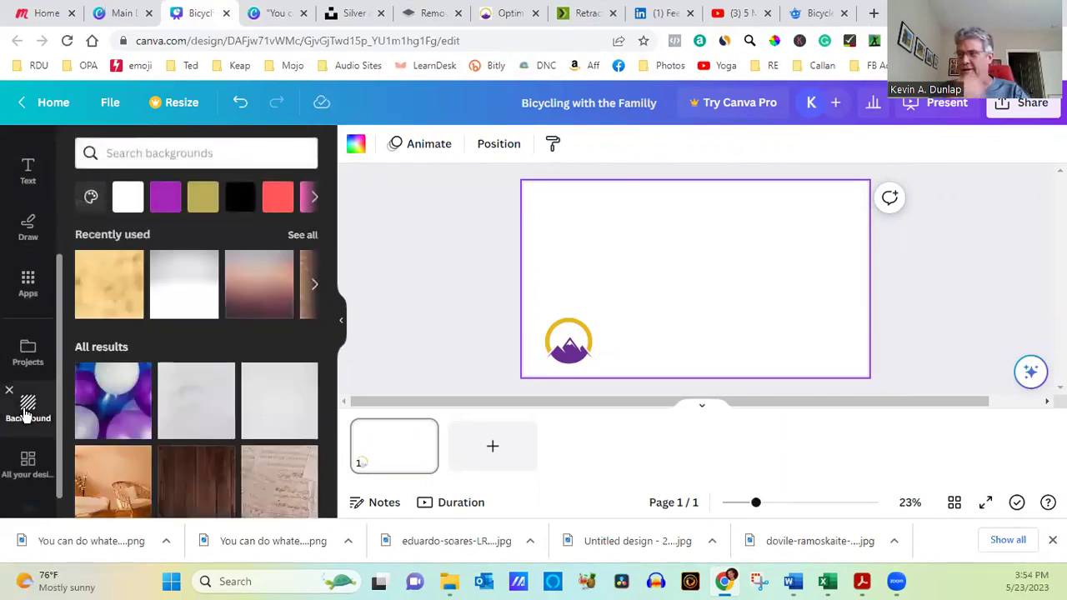
{"action": "left_click", "coordinate": [209, 485]}
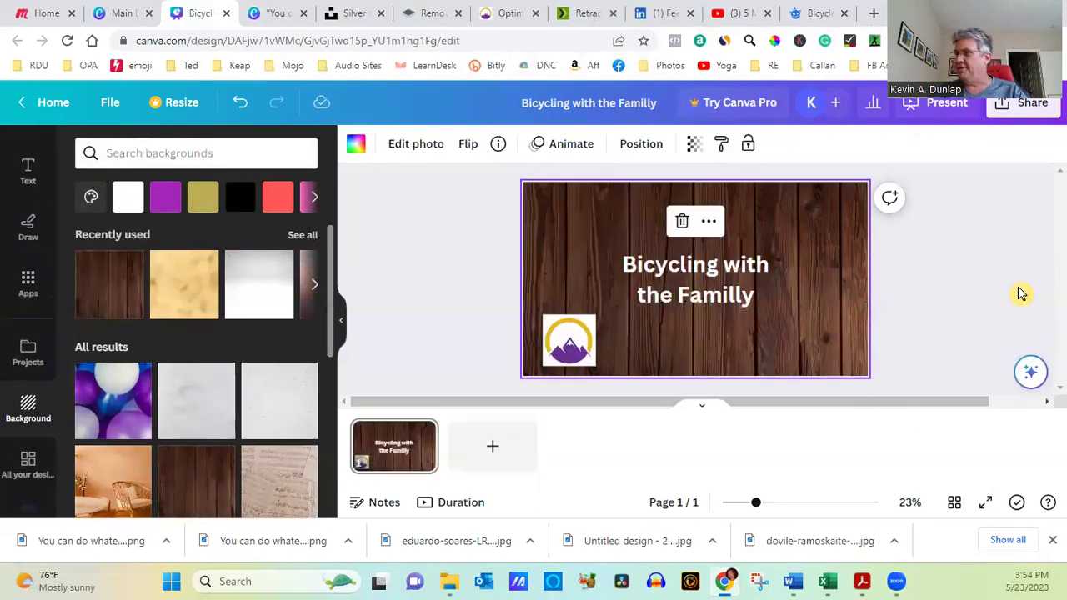
- Correct the spelling in the title text so it reads "Bicycling with the Family"
{"action": "left_click", "coordinate": [737, 305]}
{"action": "left_click", "coordinate": [737, 302]}
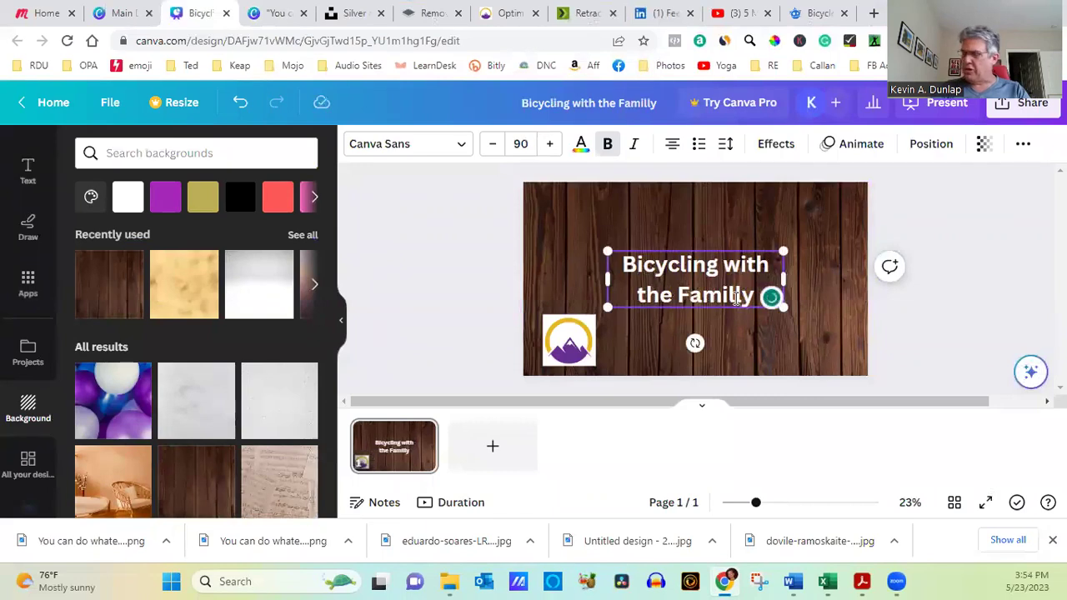
{"action": "key", "text": "BackSpace"}
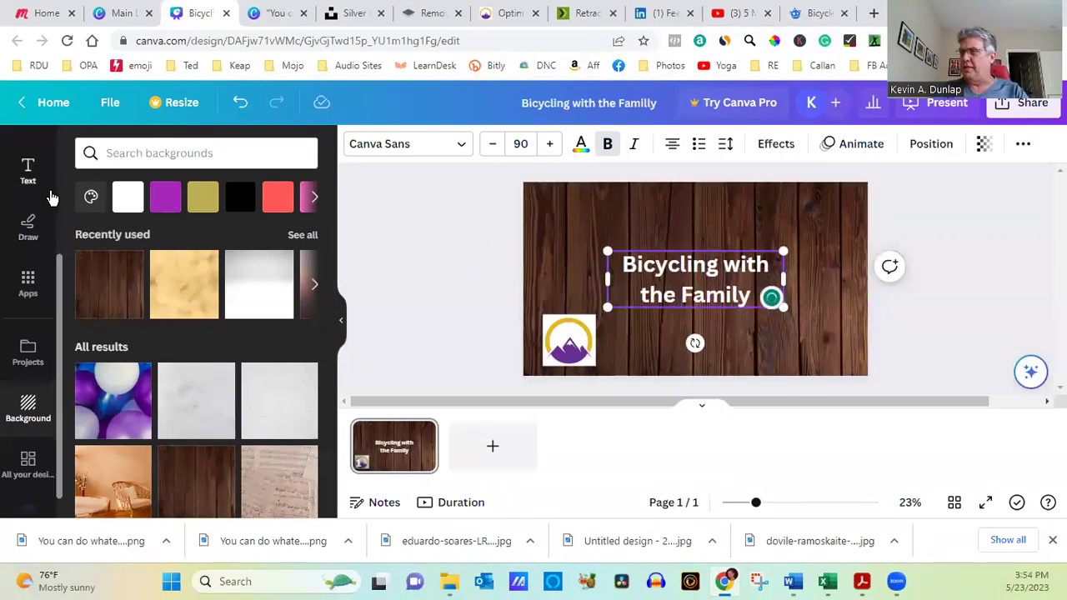
- Add the recently used square shape and enlarge it to cover the whole page
{"action": "scroll", "coordinate": [52, 197], "scroll_direction": "up", "scroll_amount": 3}
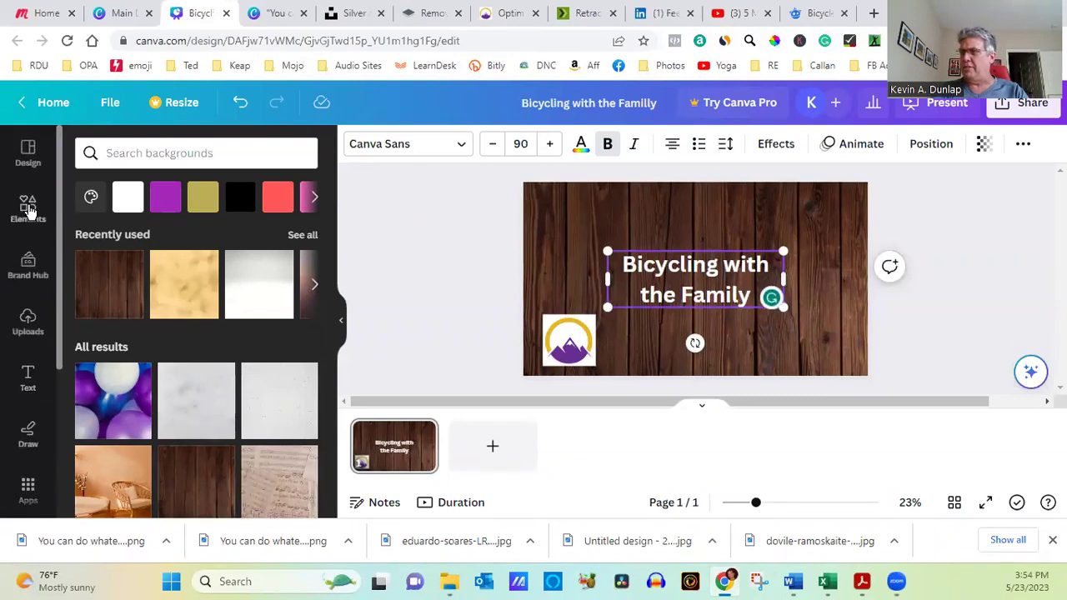
{"action": "left_click", "coordinate": [27, 208]}
{"action": "left_click", "coordinate": [109, 293]}
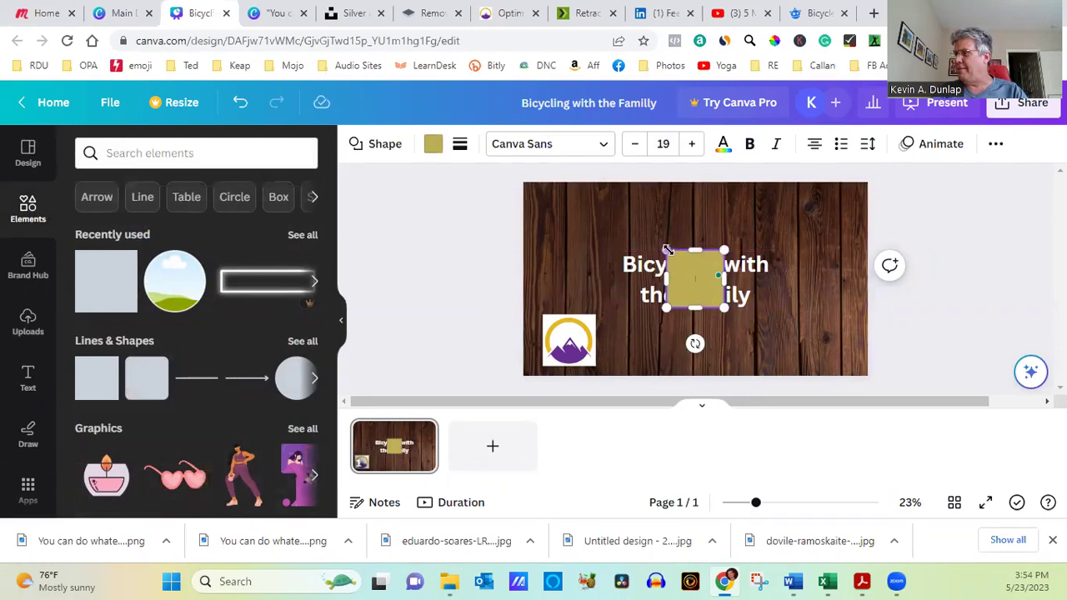
{"action": "left_click_drag", "start_coordinate": [659, 244], "coordinate": [519, 177]}
{"action": "left_click_drag", "start_coordinate": [722, 307], "coordinate": [880, 387]}
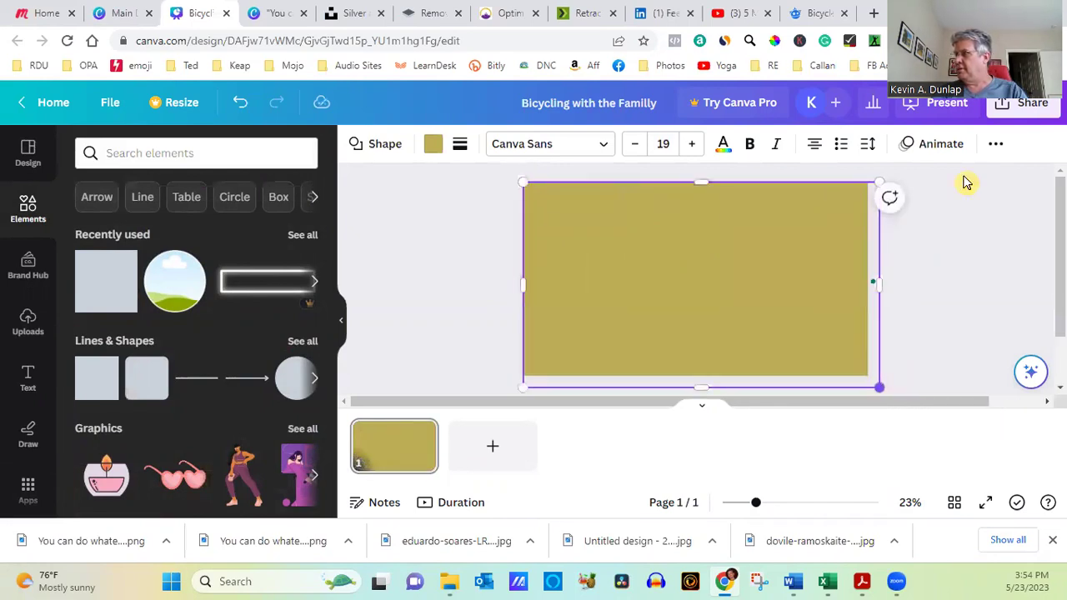
- Set the gold overlay shape's transparency to 54
{"action": "left_click", "coordinate": [996, 146]}
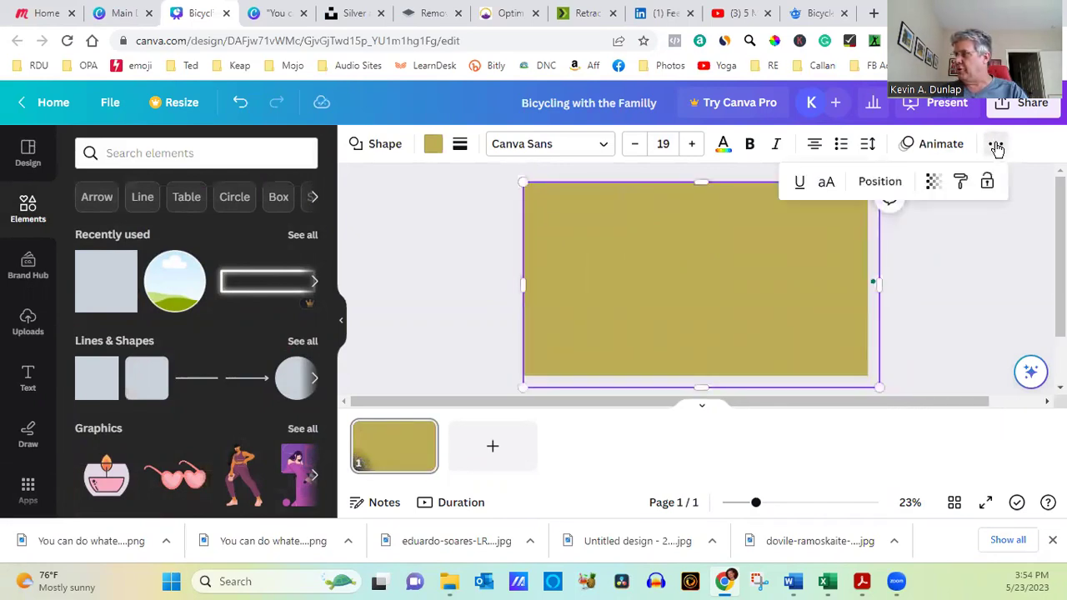
{"action": "left_click", "coordinate": [933, 183]}
{"action": "left_click_drag", "start_coordinate": [935, 247], "coordinate": [864, 254]}
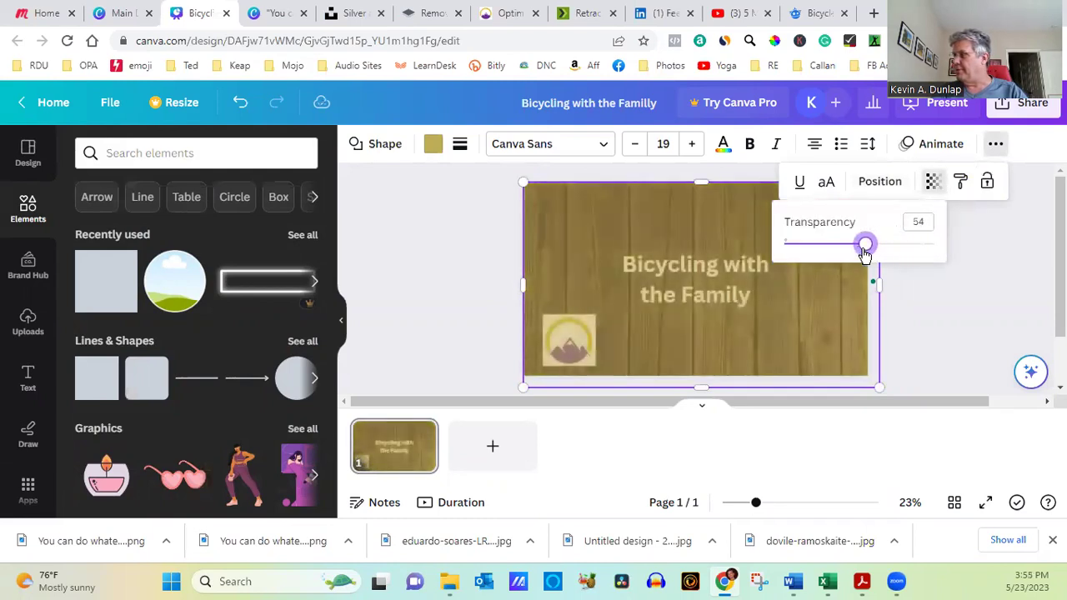
{"action": "left_click", "coordinate": [566, 345]}
- Recolor the overlay shape black and set its transparency to 26
{"action": "left_click", "coordinate": [434, 147]}
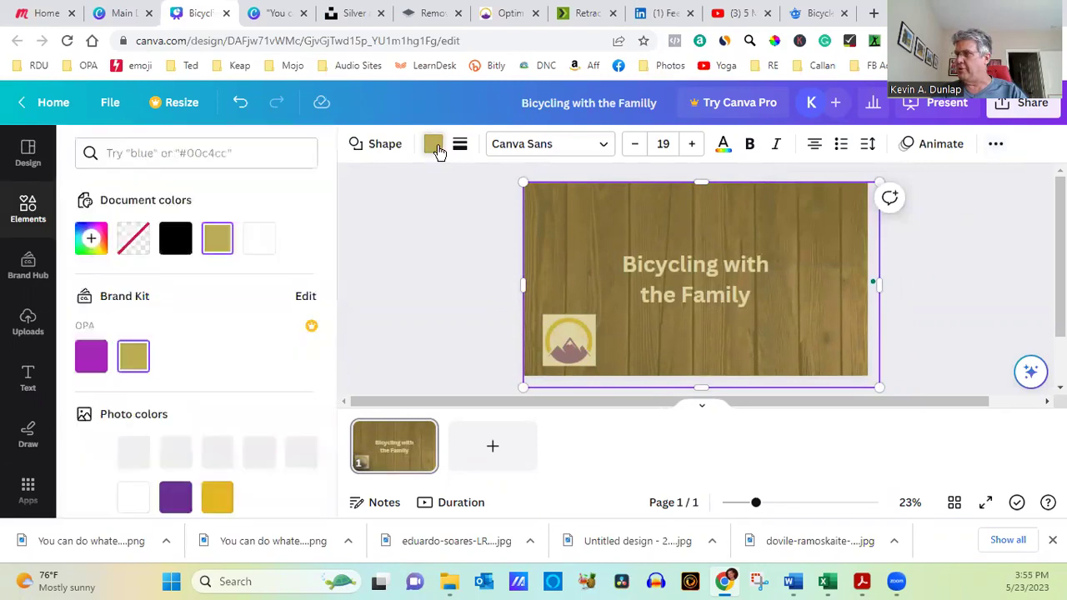
{"action": "left_click", "coordinate": [91, 239]}
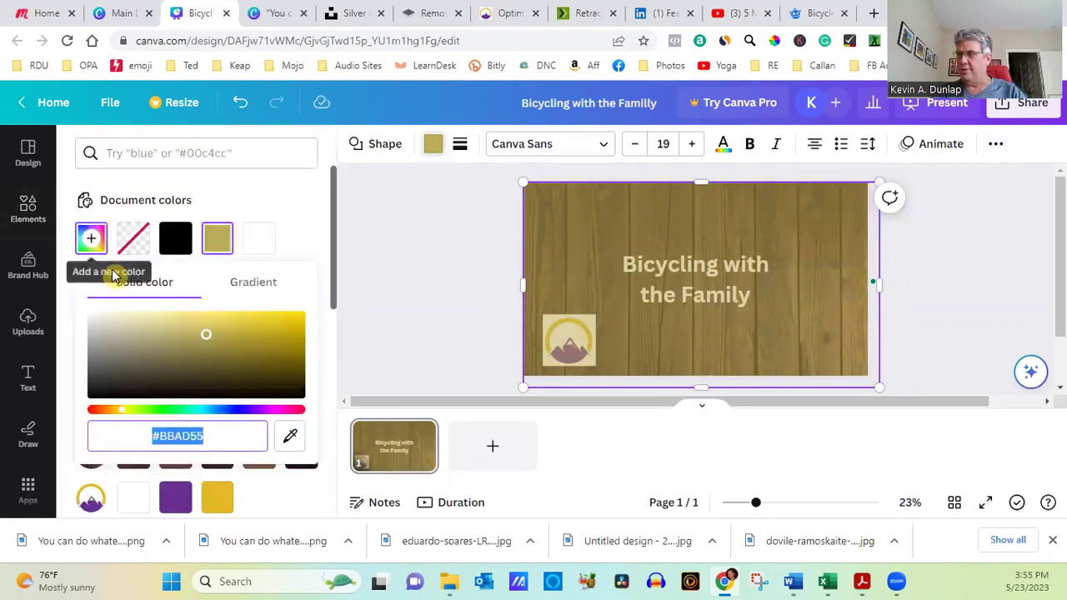
{"action": "left_click", "coordinate": [175, 239]}
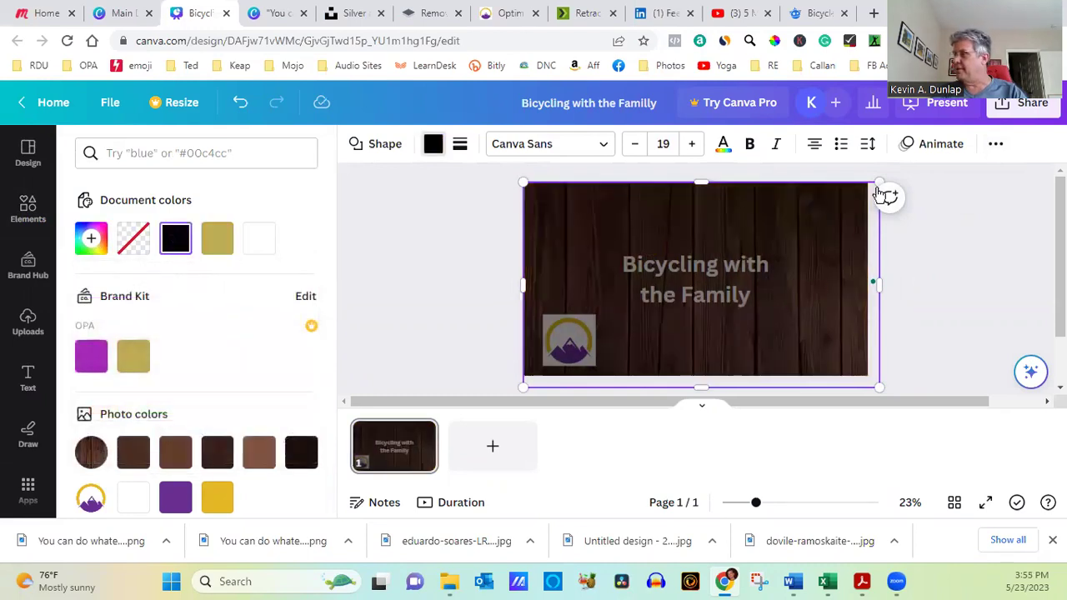
{"action": "left_click", "coordinate": [995, 145]}
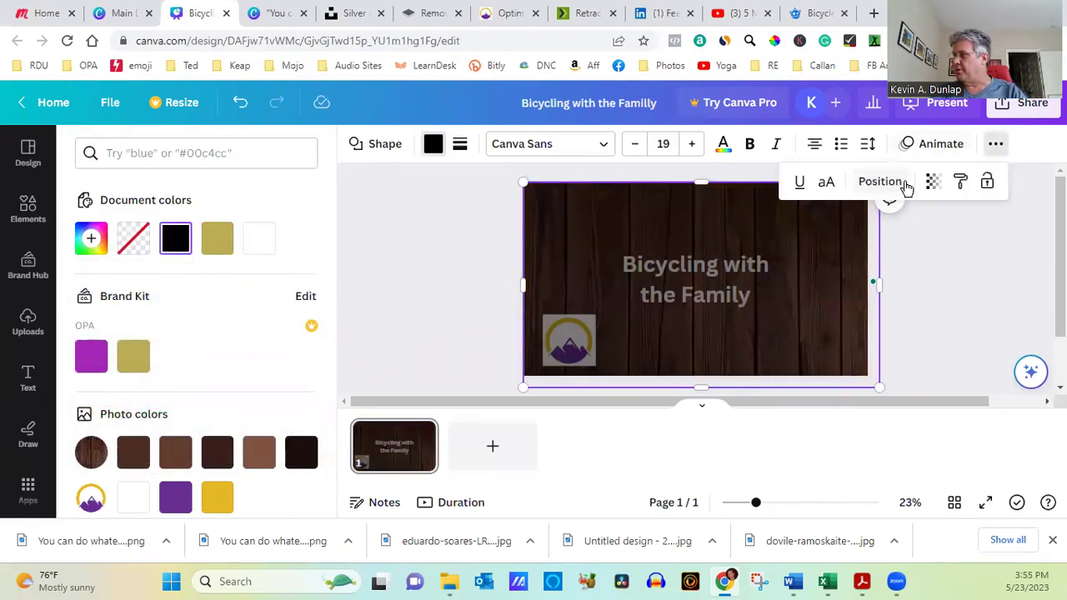
{"action": "left_click", "coordinate": [930, 184]}
{"action": "left_click_drag", "start_coordinate": [864, 250], "coordinate": [823, 257]}
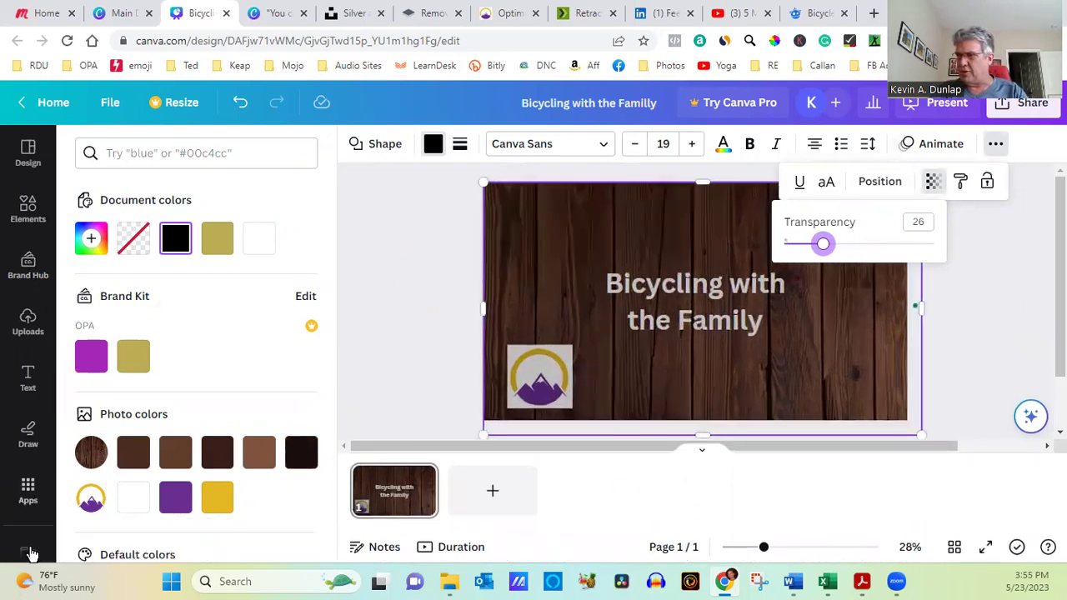
{"action": "left_click", "coordinate": [28, 491]}
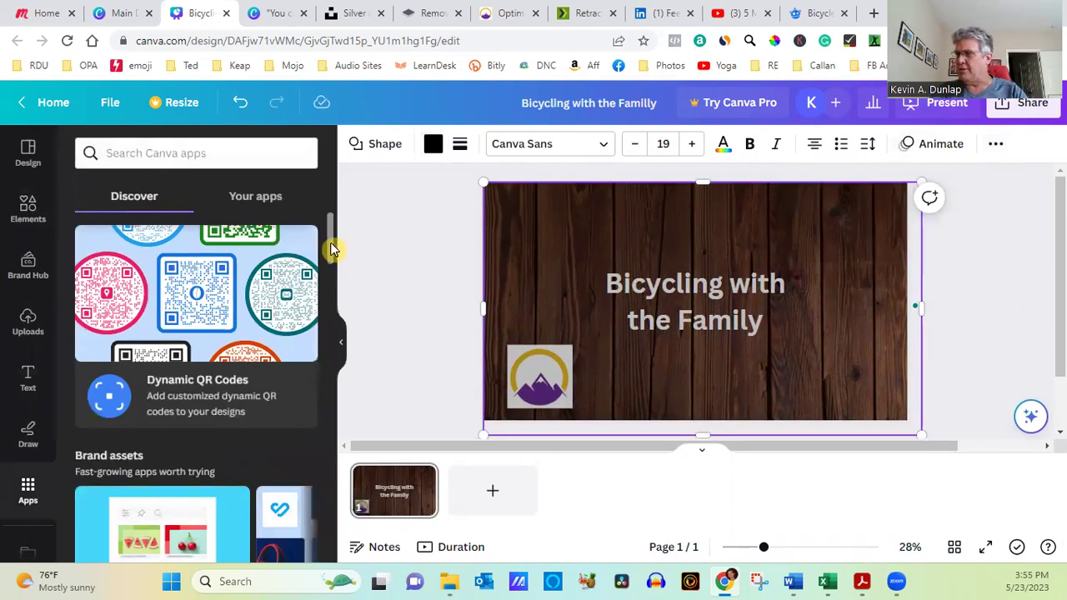
{"action": "left_click_drag", "start_coordinate": [331, 256], "coordinate": [331, 329]}
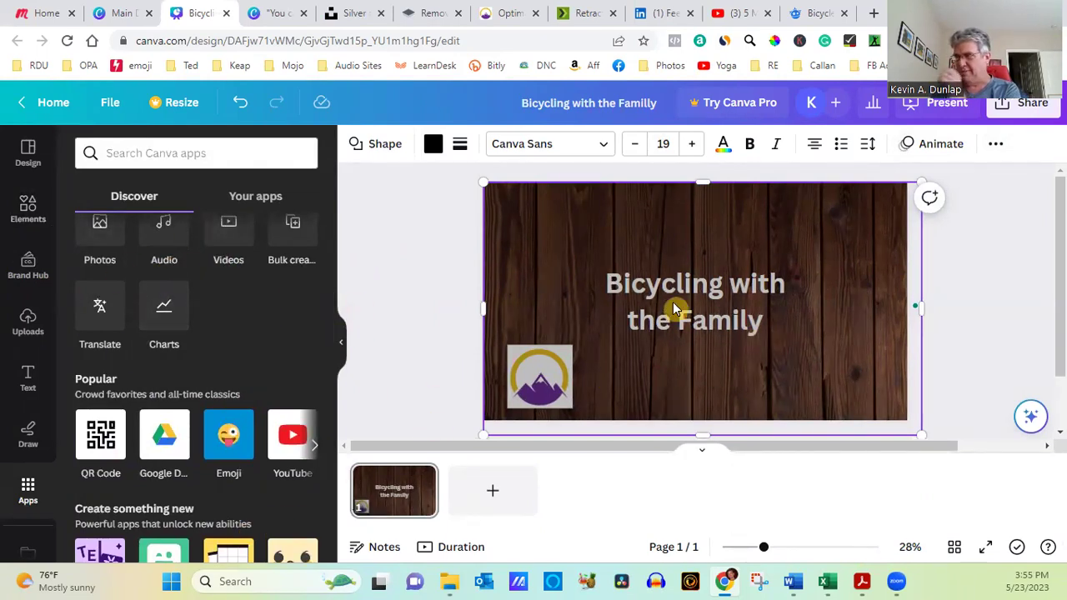
{"action": "right_click", "coordinate": [706, 251]}
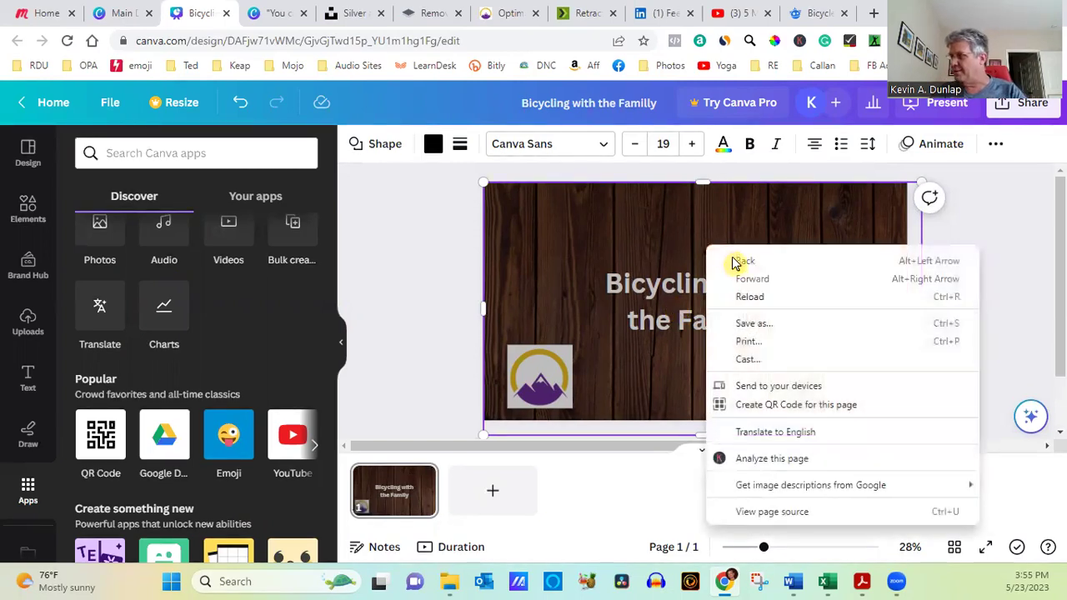
{"action": "left_click", "coordinate": [597, 227]}
{"action": "right_click", "coordinate": [596, 226]}
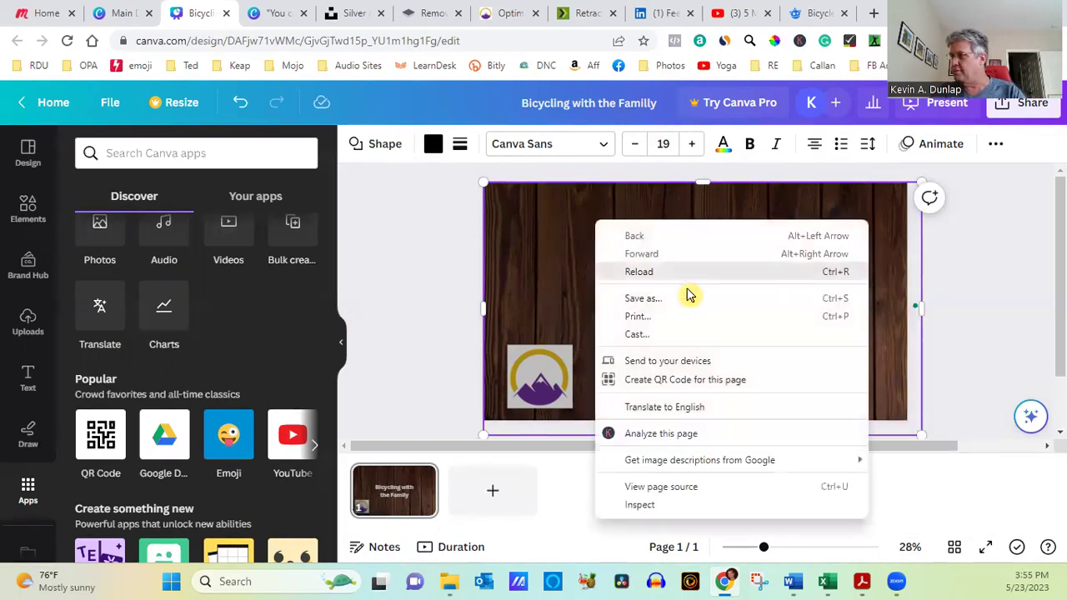
{"action": "left_click", "coordinate": [548, 247]}
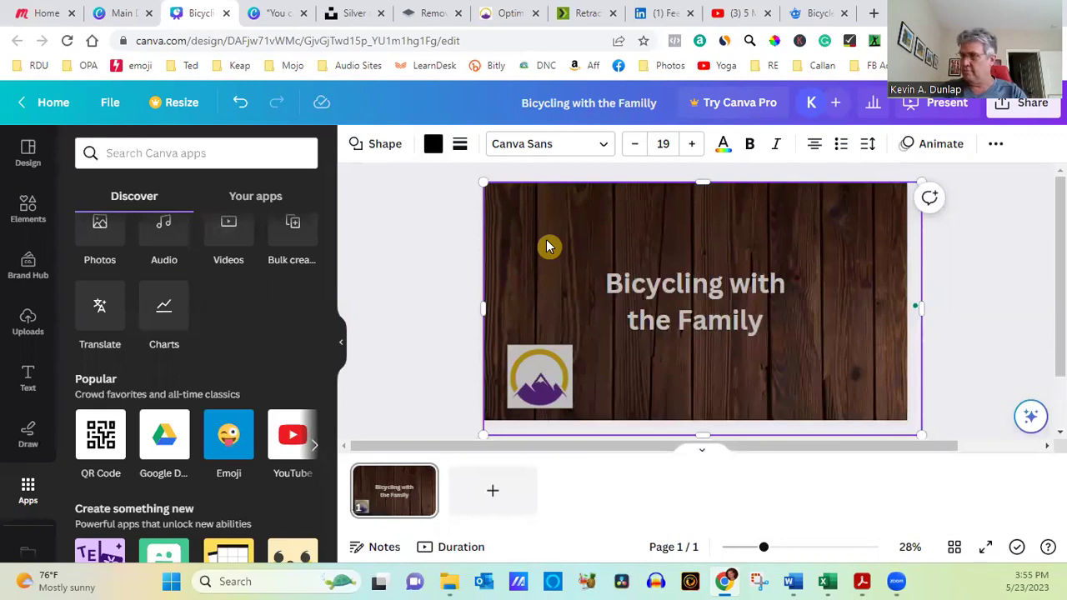
{"action": "right_click", "coordinate": [548, 246]}
{"action": "left_click", "coordinate": [547, 244]}
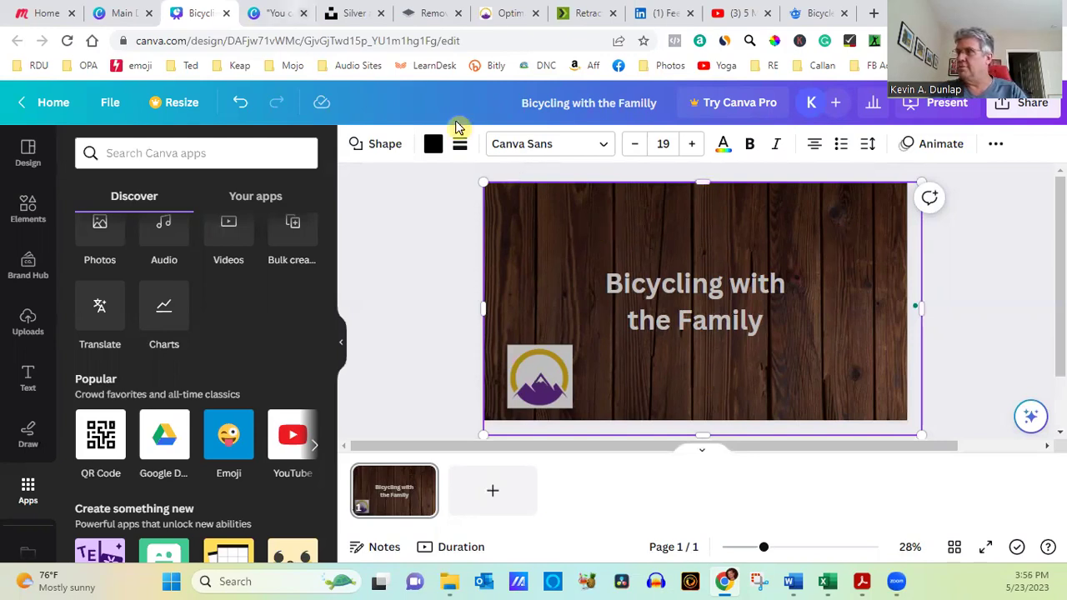
- Create a new blank Presentation (16:9) design from the Main Designs folder page
{"action": "left_click", "coordinate": [132, 15]}
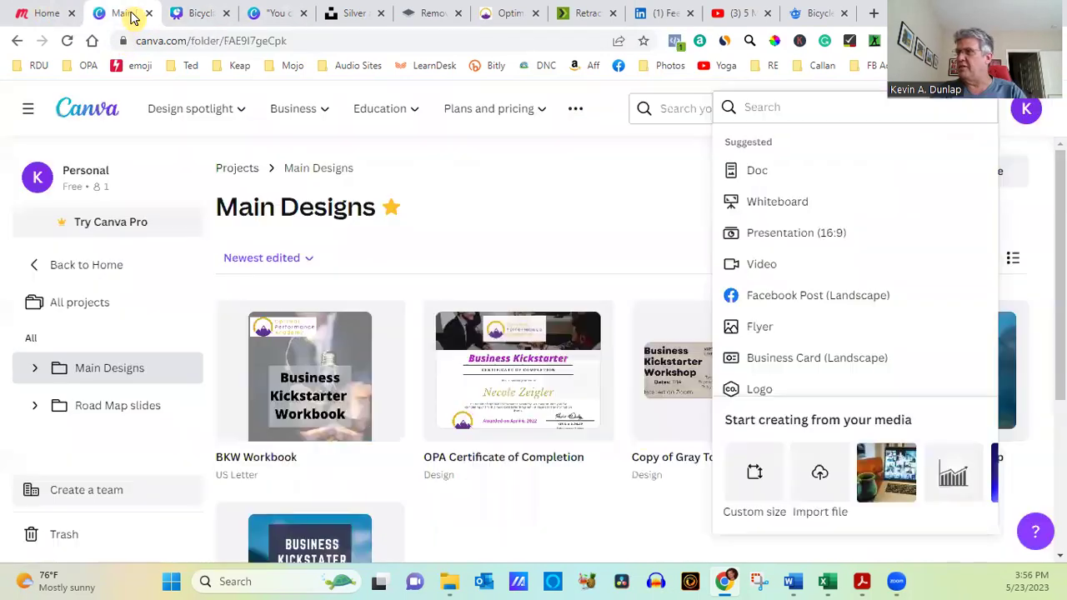
{"action": "left_click", "coordinate": [794, 232]}
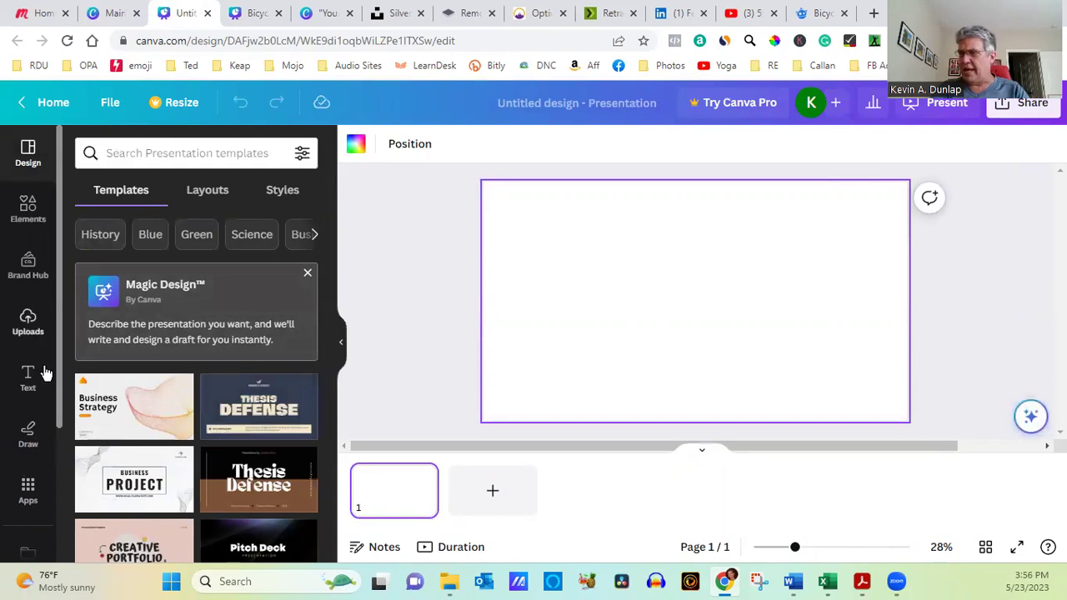
{"action": "left_click", "coordinate": [28, 497]}
{"action": "scroll", "coordinate": [55, 475], "scroll_direction": "down", "scroll_amount": 2}
{"action": "scroll", "coordinate": [55, 475], "scroll_direction": "up", "scroll_amount": 2}
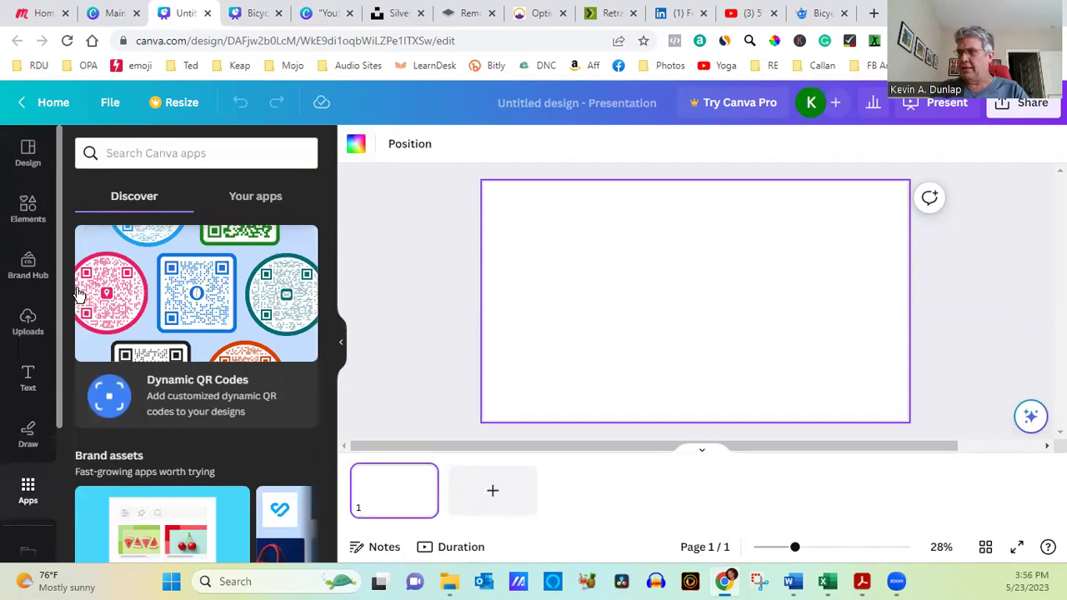
- Add a default heading text to the blank slide
{"action": "left_click", "coordinate": [28, 372]}
{"action": "left_click", "coordinate": [200, 350]}
{"action": "left_click", "coordinate": [887, 337]}
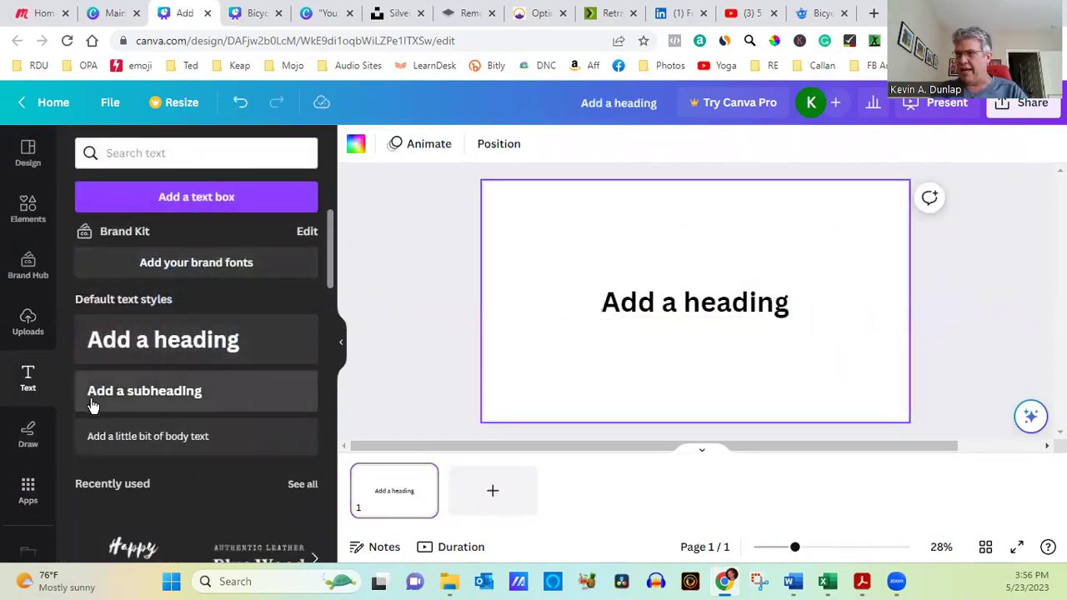
- Set the slide background to the custom solid color #DB7D7D
{"action": "left_click", "coordinate": [355, 150]}
{"action": "left_click", "coordinate": [93, 239]}
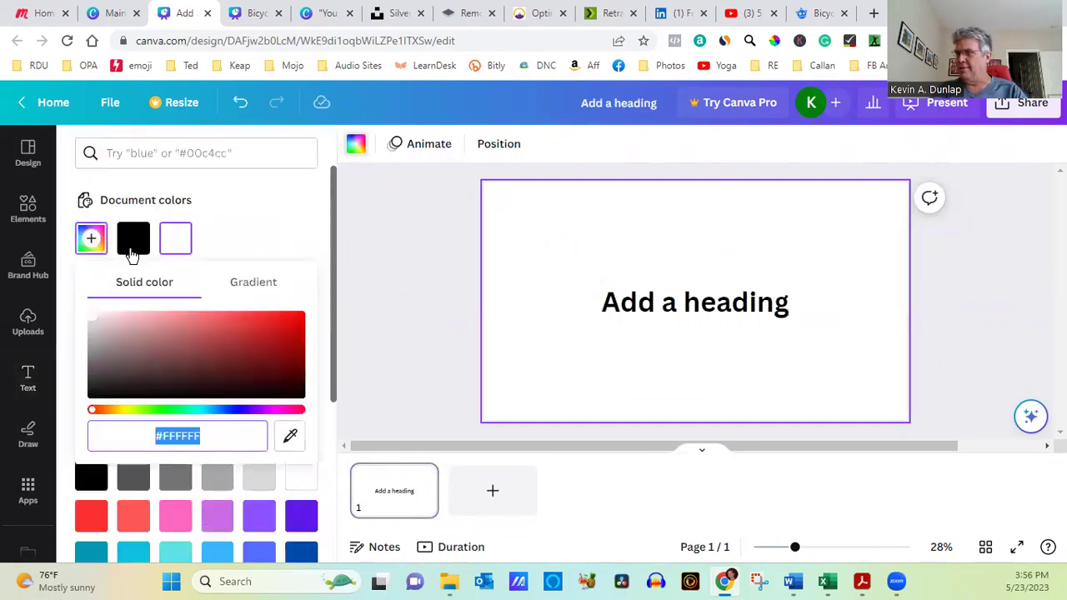
{"action": "left_click", "coordinate": [181, 326]}
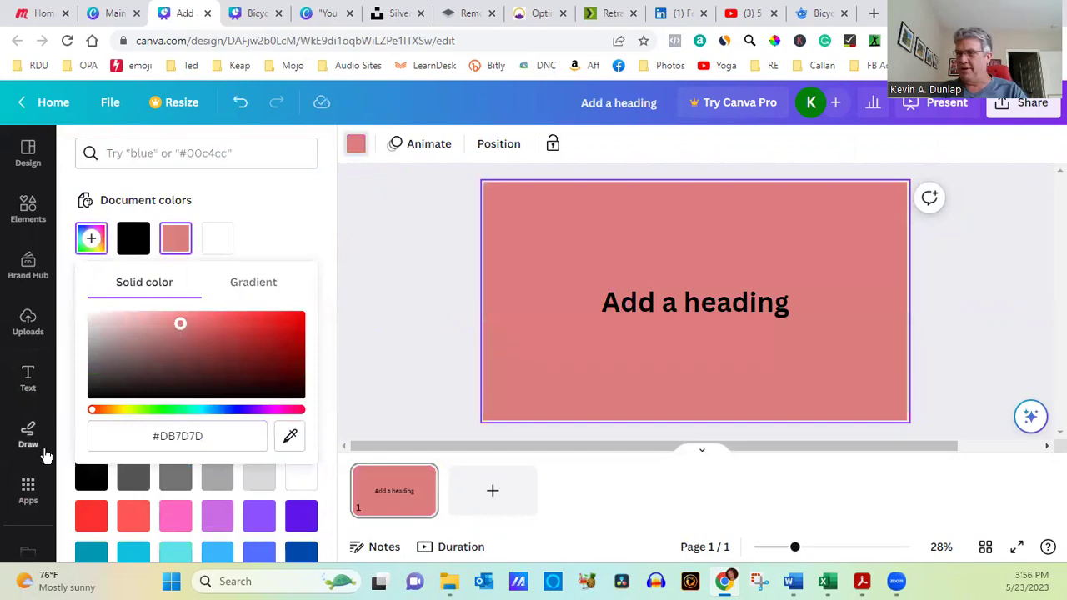
{"action": "left_click", "coordinate": [28, 491]}
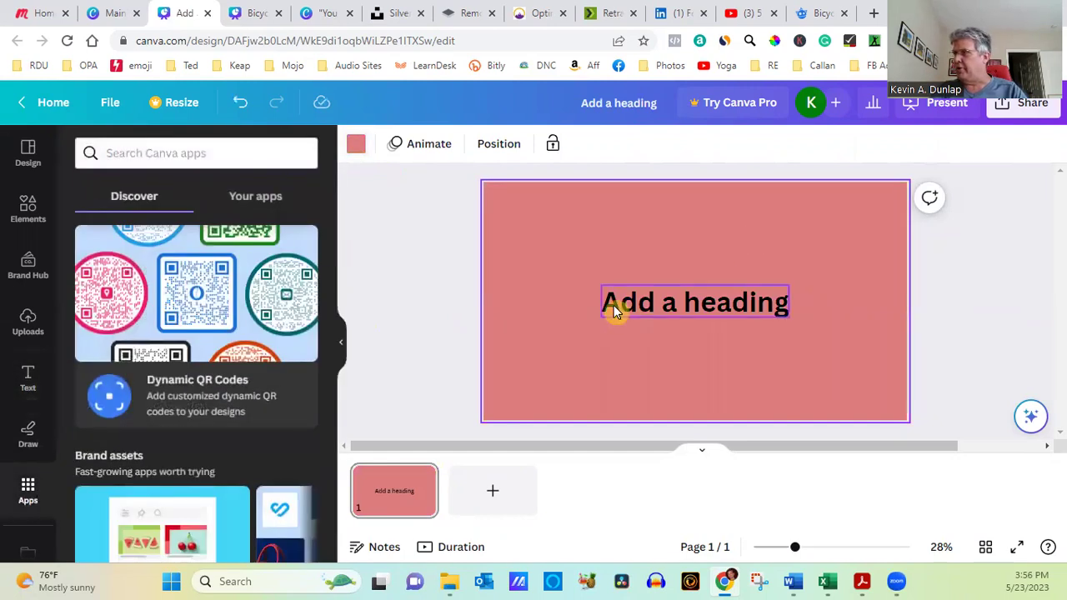
- Try the Baseline text animation on the heading and remove it again
{"action": "left_click", "coordinate": [711, 319]}
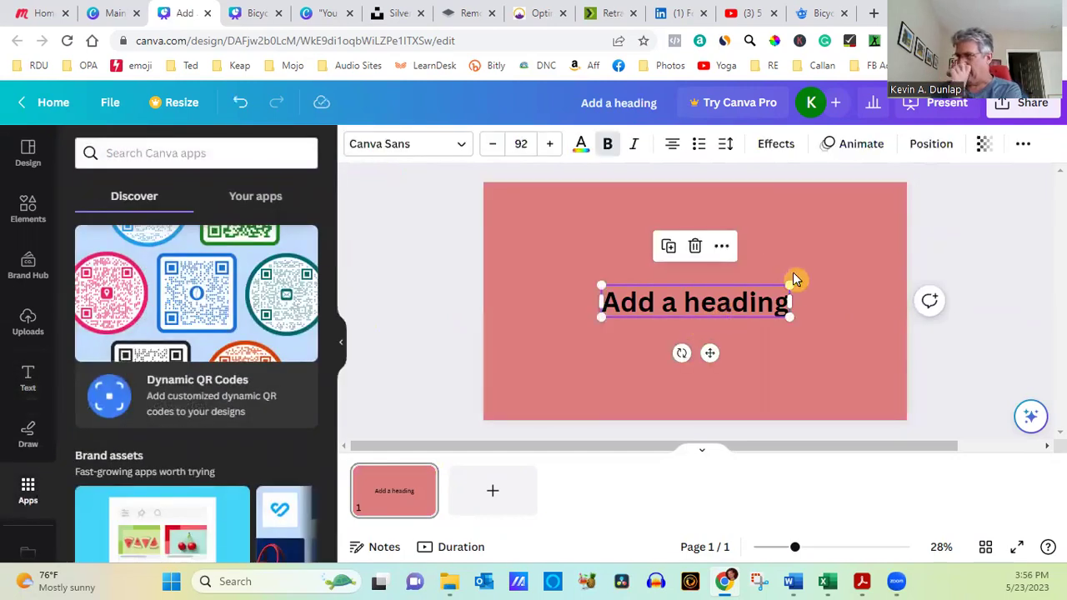
{"action": "left_click", "coordinate": [871, 146]}
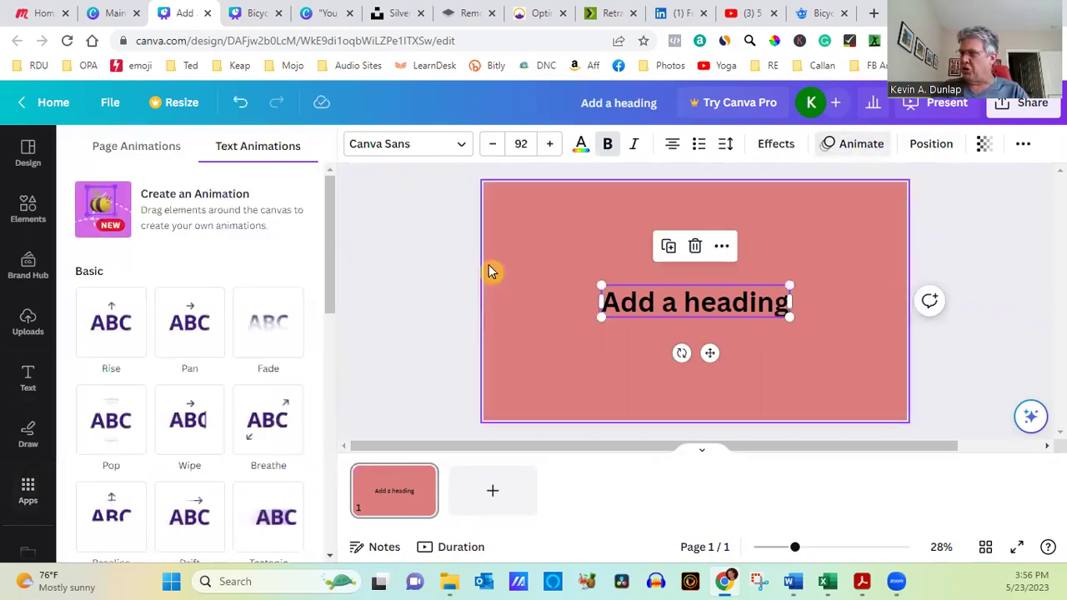
{"action": "left_click_drag", "start_coordinate": [328, 270], "coordinate": [316, 315]}
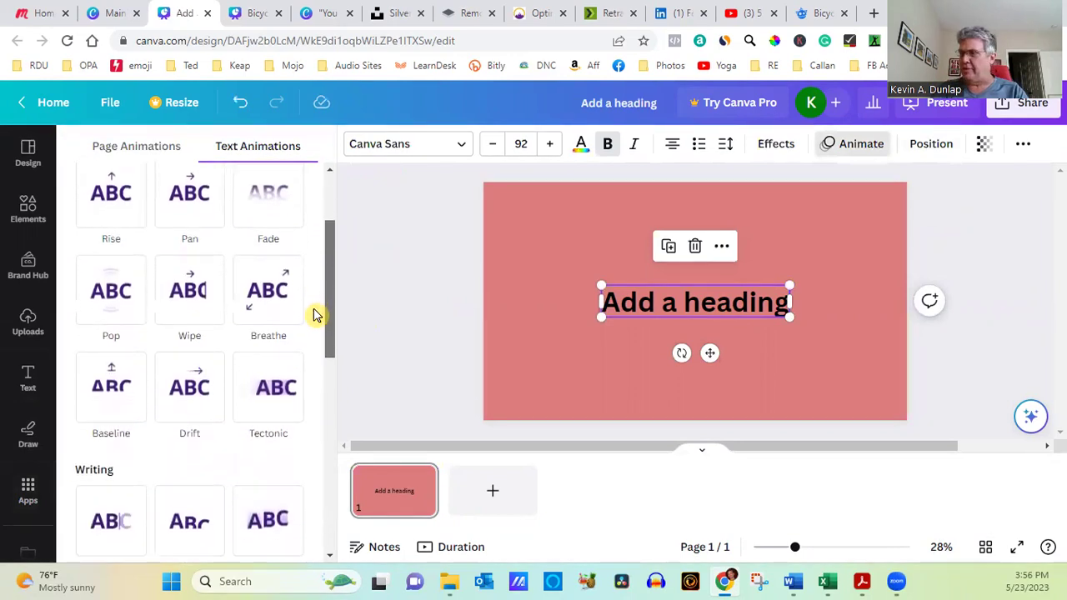
{"action": "left_click", "coordinate": [103, 391]}
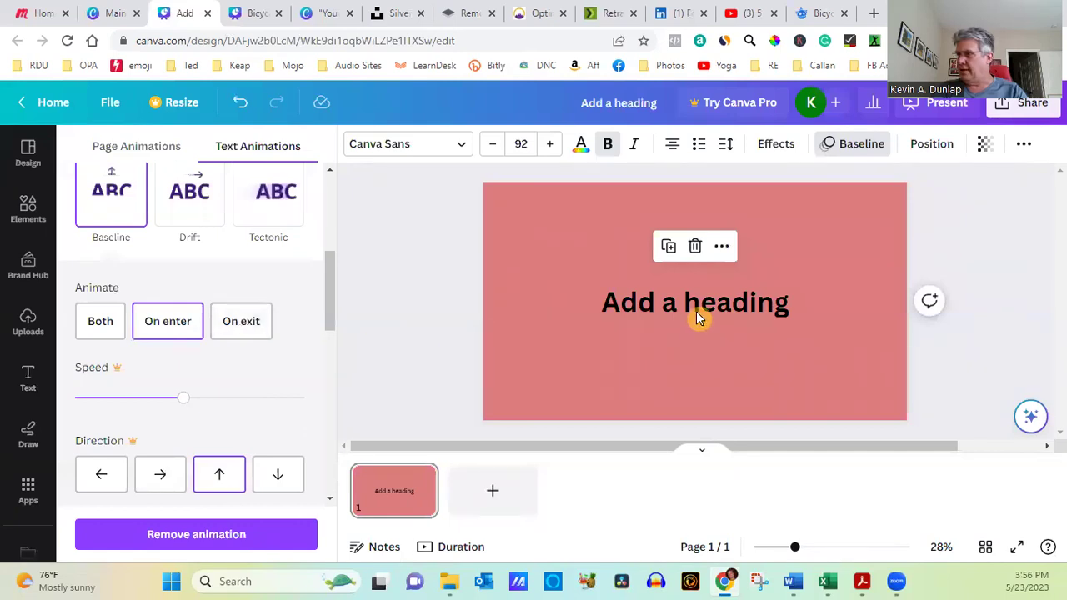
{"action": "left_click", "coordinate": [200, 535]}
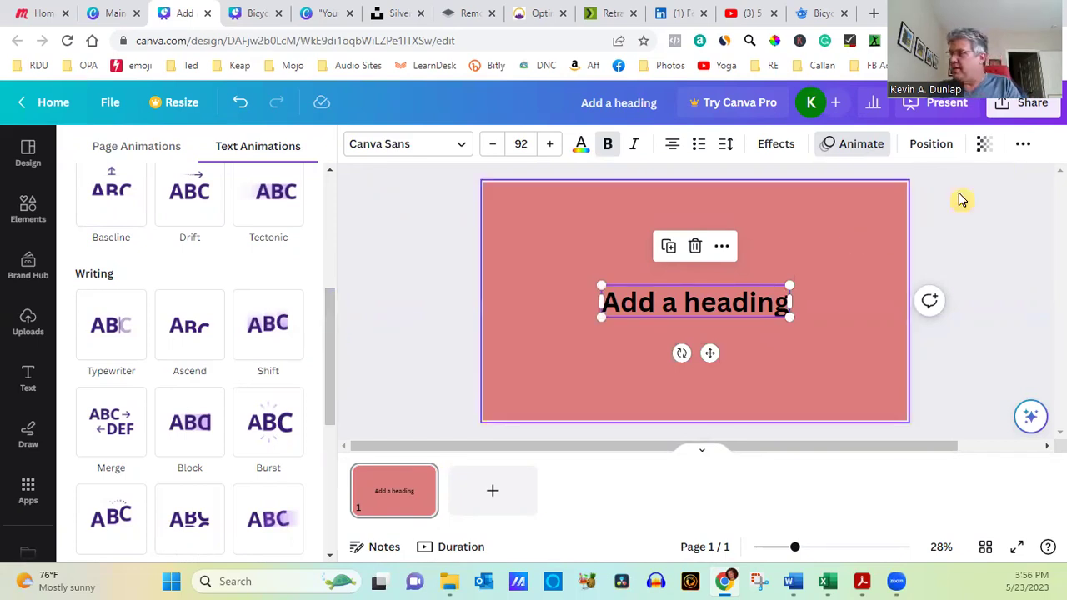
- Download the heading slide as a JPG file
{"action": "left_click", "coordinate": [1032, 106]}
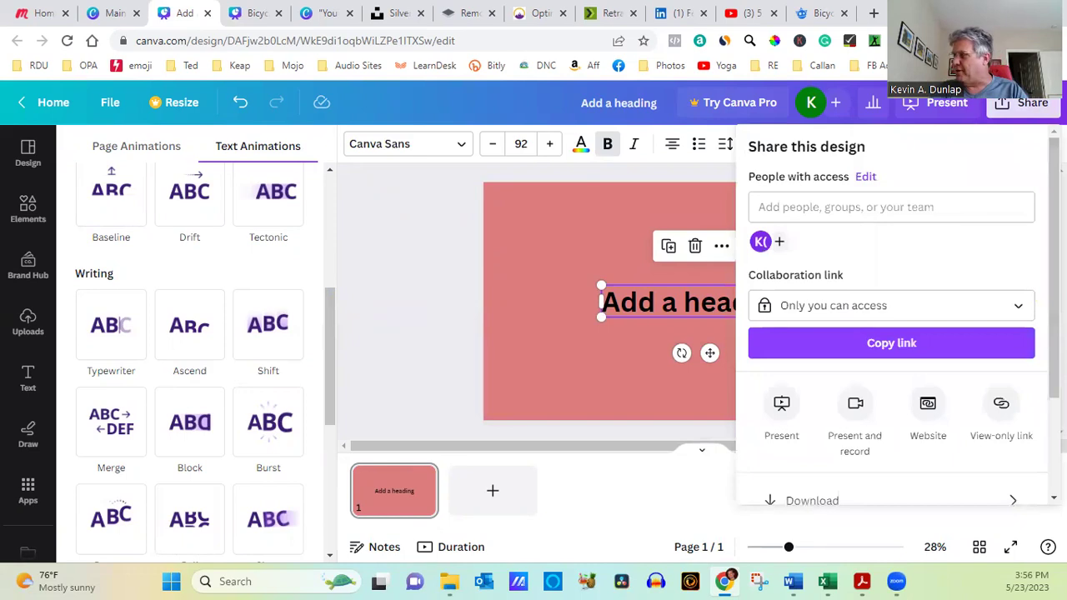
{"action": "scroll", "coordinate": [892, 350], "scroll_direction": "down", "scroll_amount": 2}
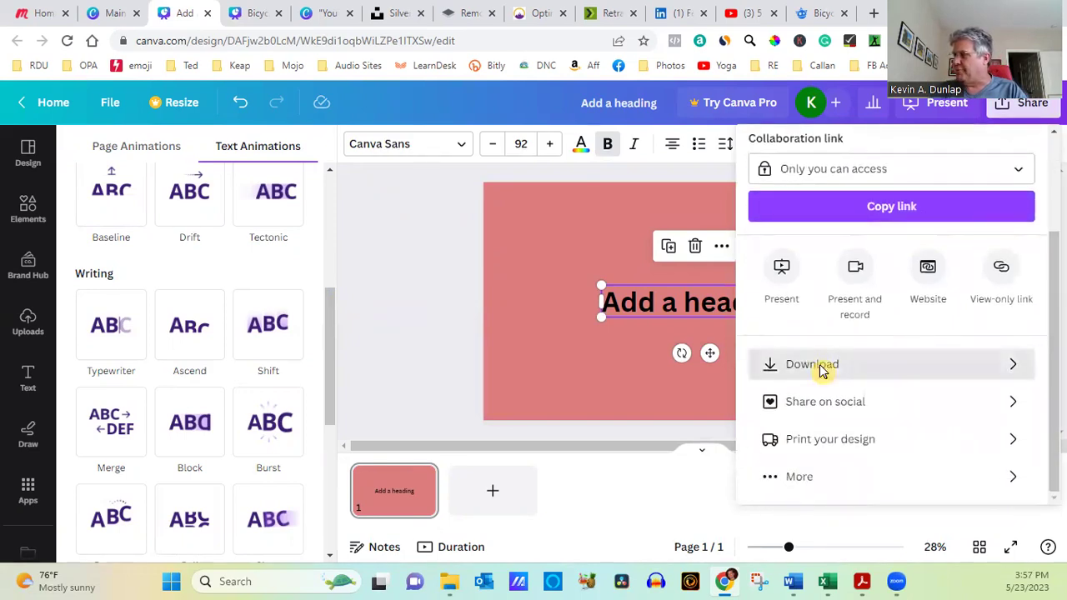
{"action": "left_click", "coordinate": [771, 364]}
{"action": "left_click", "coordinate": [871, 213]}
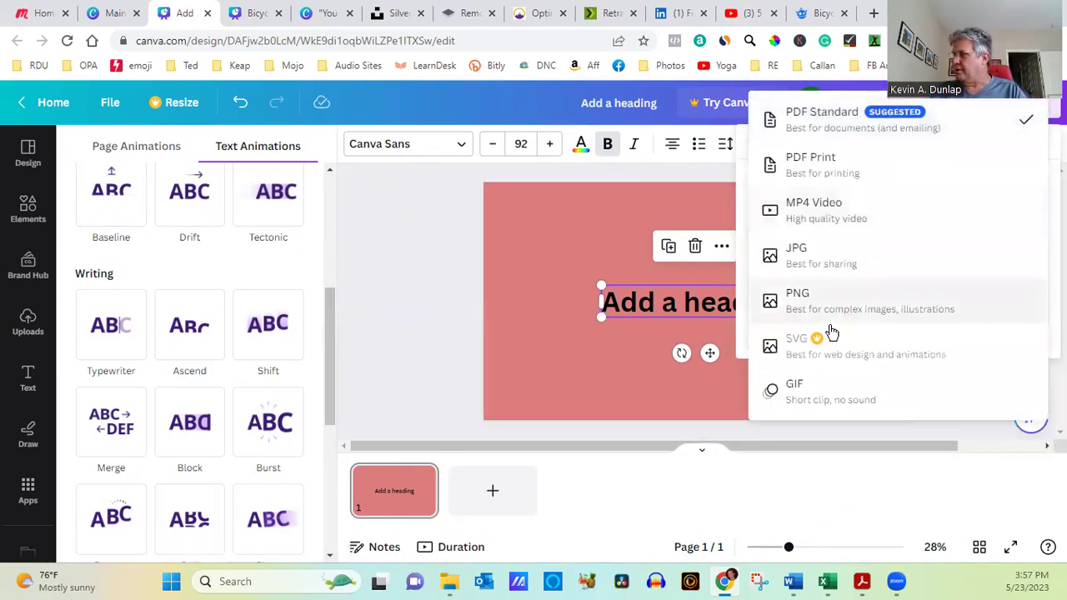
{"action": "left_click", "coordinate": [822, 263]}
{"action": "left_click", "coordinate": [914, 419]}
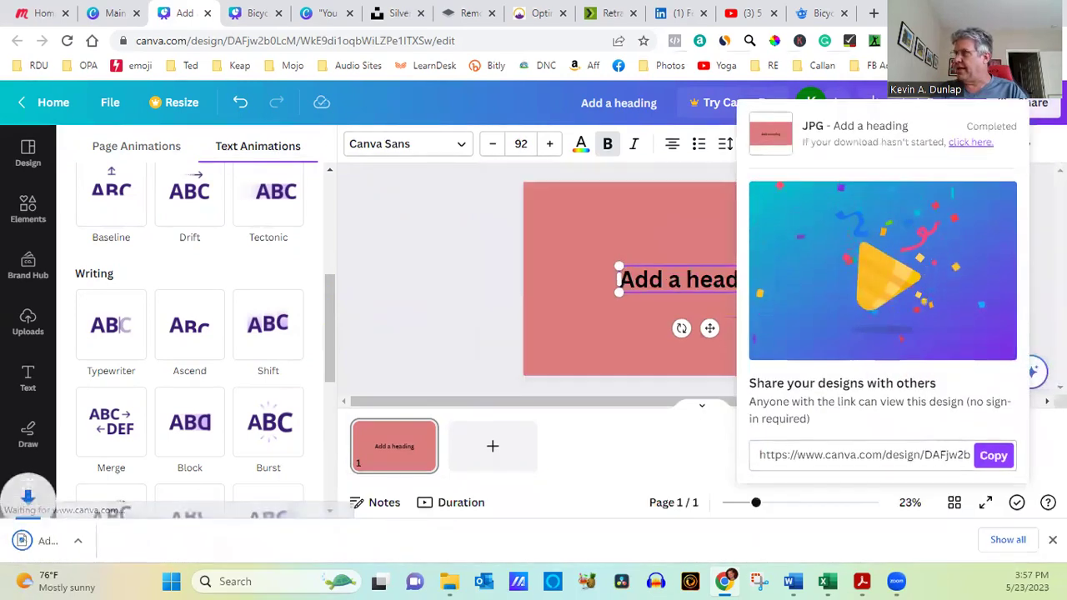
- Clear the old design images from the desktop and place the downloaded "Add a heading (68).jpg" there
{"action": "key", "text": "super+Down"}
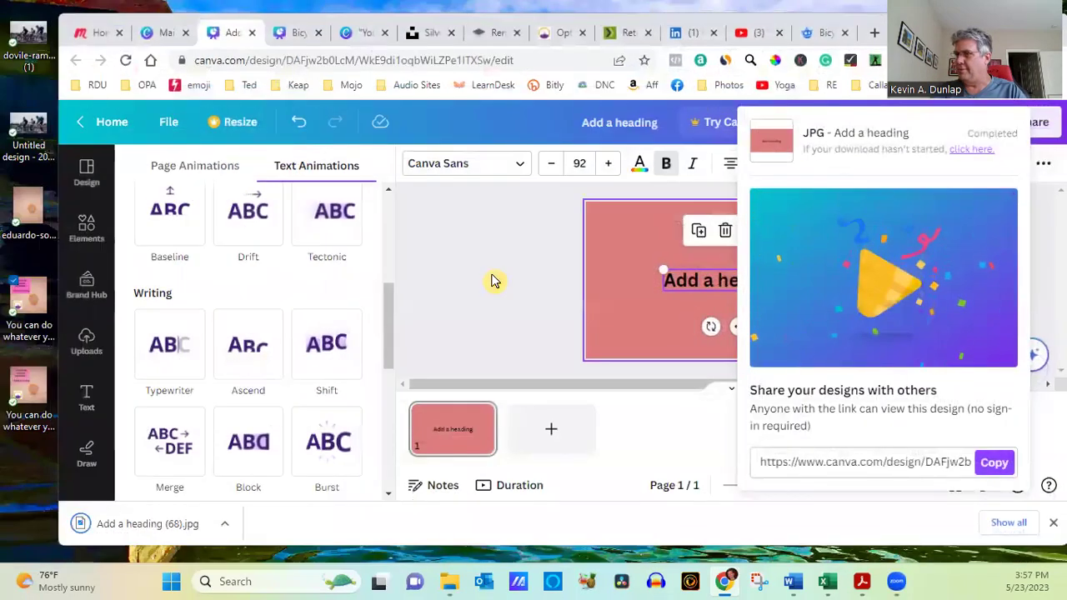
{"action": "left_click", "coordinate": [30, 304]}
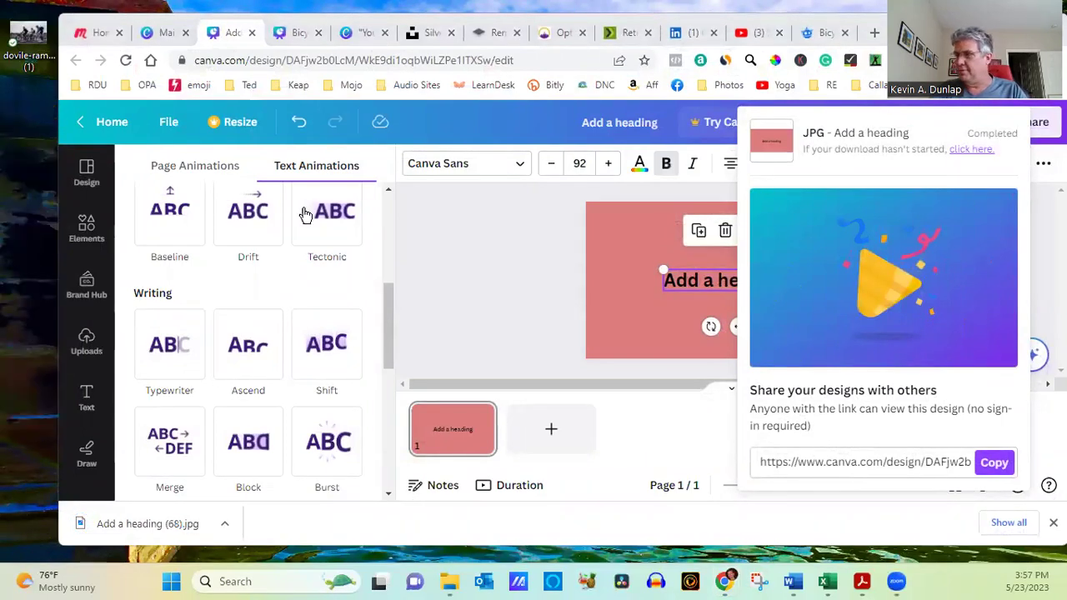
{"action": "left_click_drag", "start_coordinate": [126, 527], "coordinate": [23, 254]}
- View the "Add a heading (68)" image from the desktop, and close the viewer and the download pane
{"action": "double_click", "coordinate": [39, 200]}
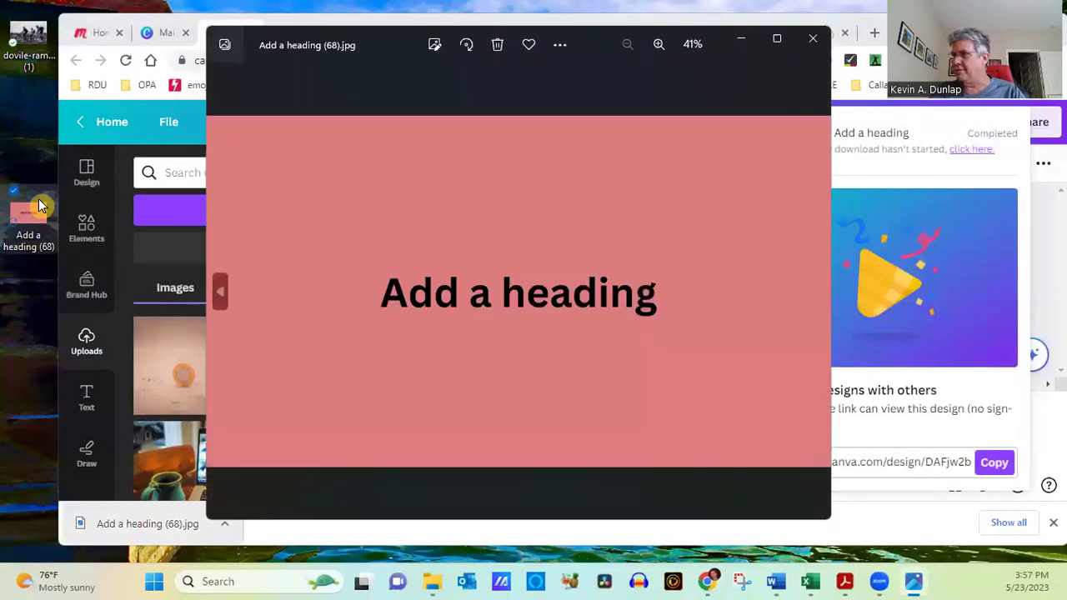
{"action": "left_click", "coordinate": [812, 38]}
{"action": "left_click", "coordinate": [519, 258]}
- Apply the Fade text animation to the heading and review its animation settings
{"action": "left_click", "coordinate": [691, 286]}
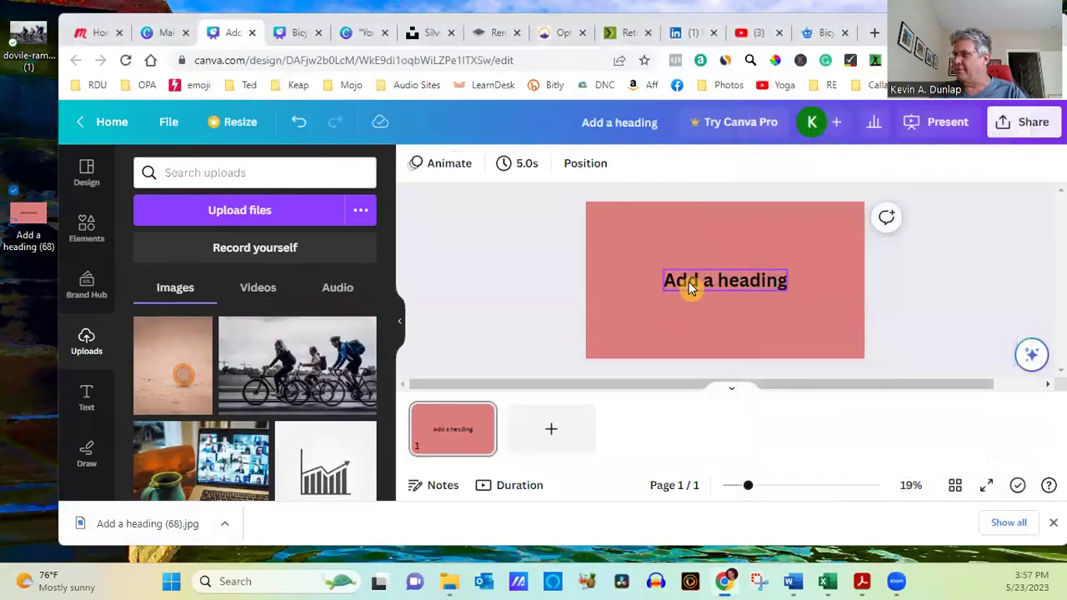
{"action": "left_click", "coordinate": [917, 164]}
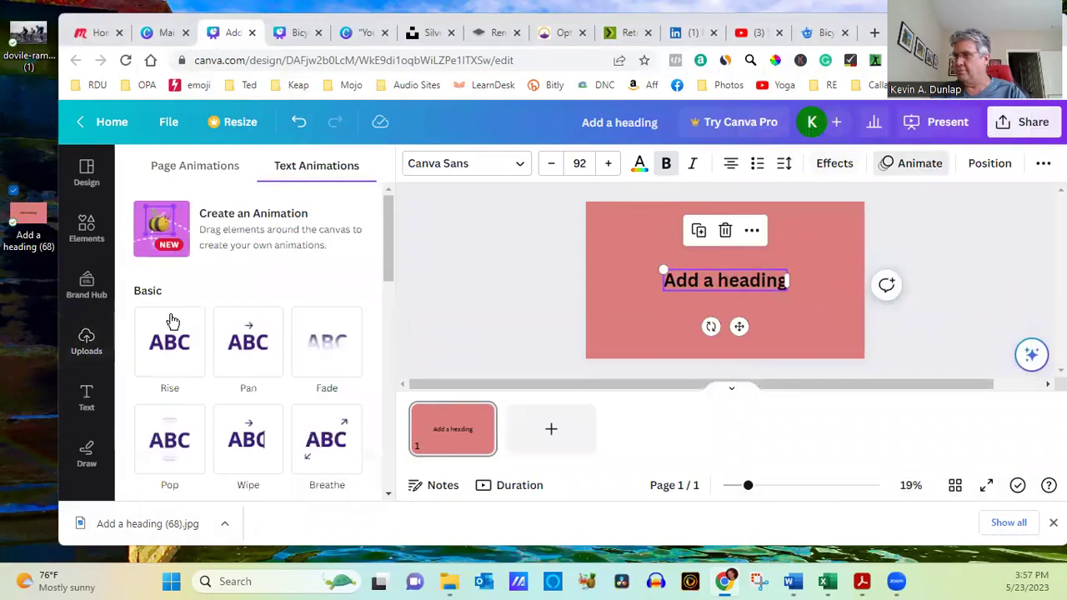
{"action": "left_click", "coordinate": [336, 344]}
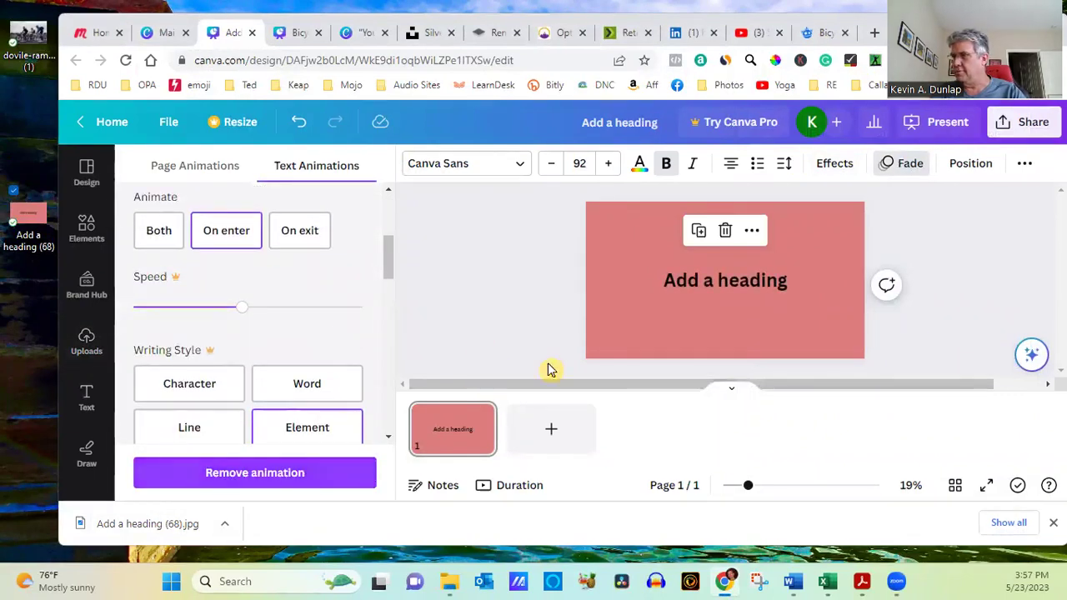
{"action": "left_click", "coordinate": [698, 278]}
{"action": "left_click", "coordinate": [649, 318]}
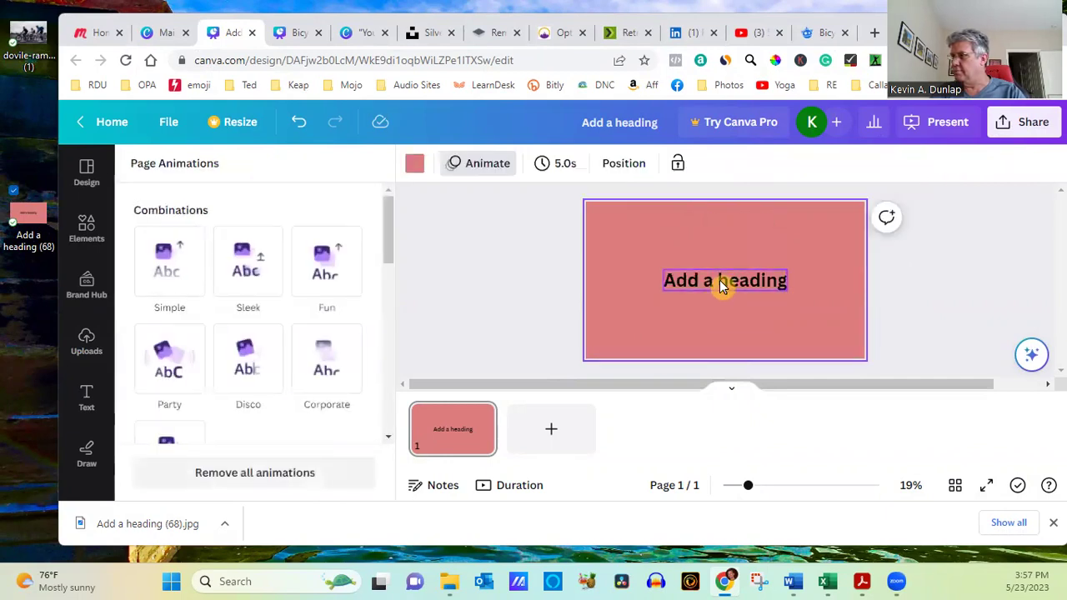
{"action": "left_click", "coordinate": [722, 284]}
{"action": "left_click", "coordinate": [721, 281]}
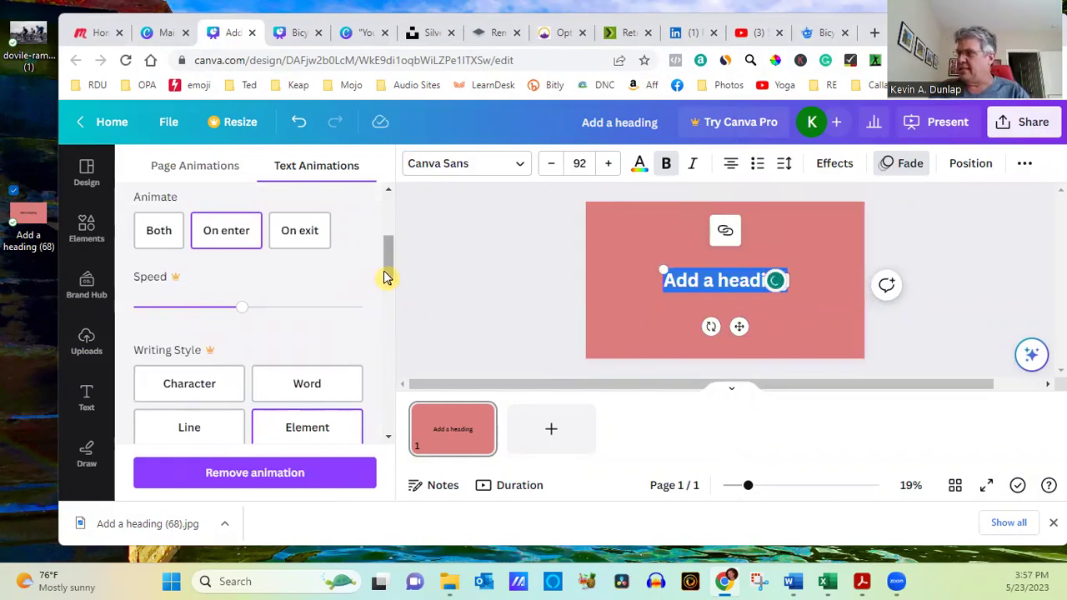
{"action": "left_click_drag", "start_coordinate": [392, 263], "coordinate": [389, 279]}
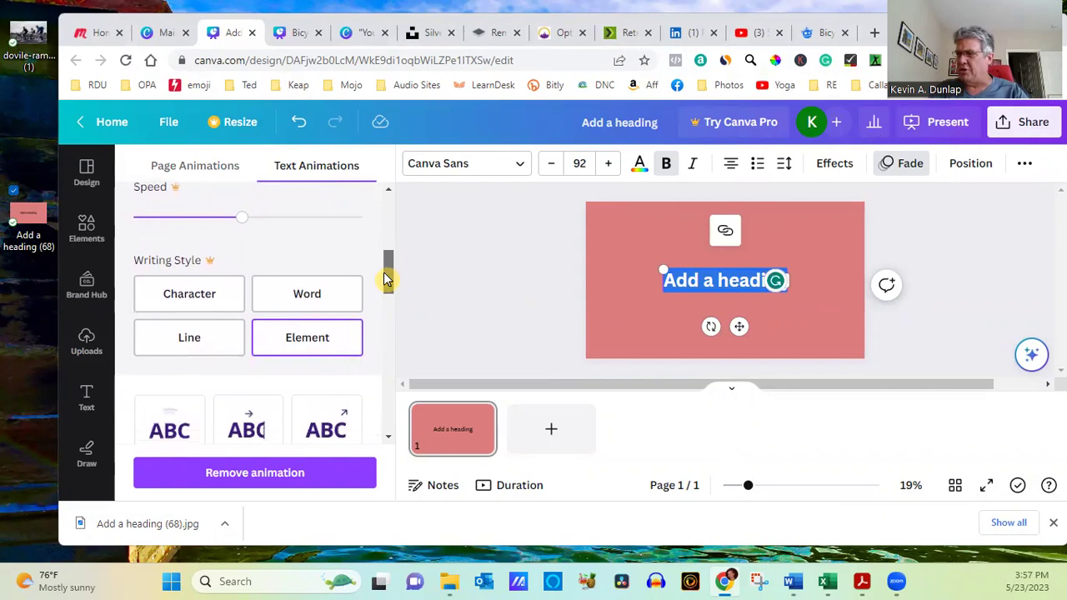
- Draw a freehand red marker scribble around and across the heading, and undo and redo the drawing
{"action": "left_click", "coordinate": [86, 455]}
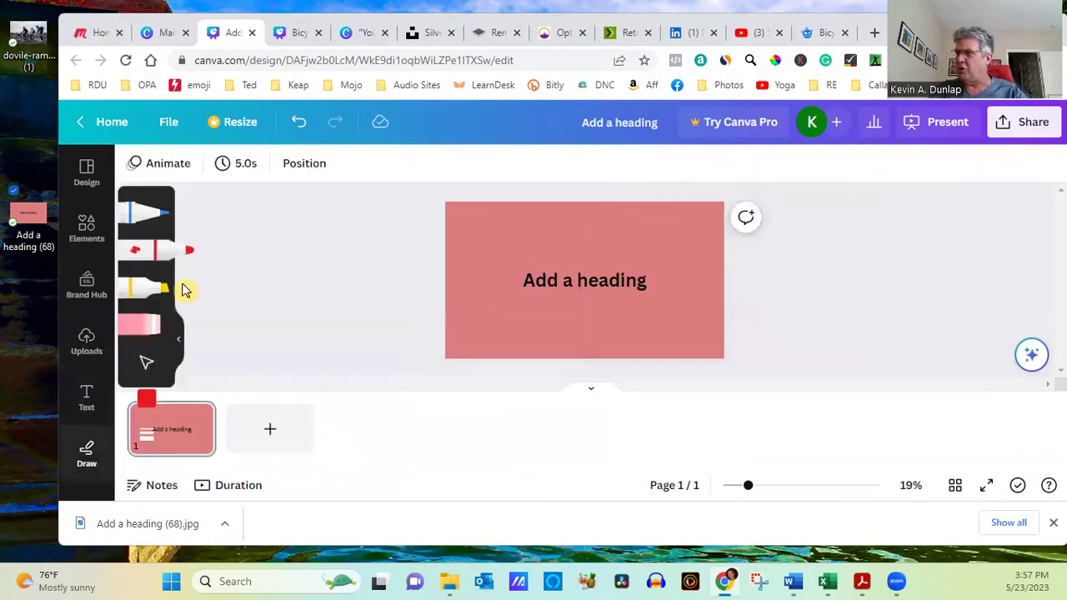
{"action": "mouse_move", "coordinate": [510, 236]}
{"action": "left_mouse_down"}
{"action": "mouse_move", "coordinate": [598, 341]}
{"action": "mouse_move", "coordinate": [762, 221]}
{"action": "mouse_move", "coordinate": [463, 278]}
{"action": "mouse_move", "coordinate": [657, 277]}
{"action": "mouse_move", "coordinate": [588, 226]}
{"action": "left_mouse_up"}
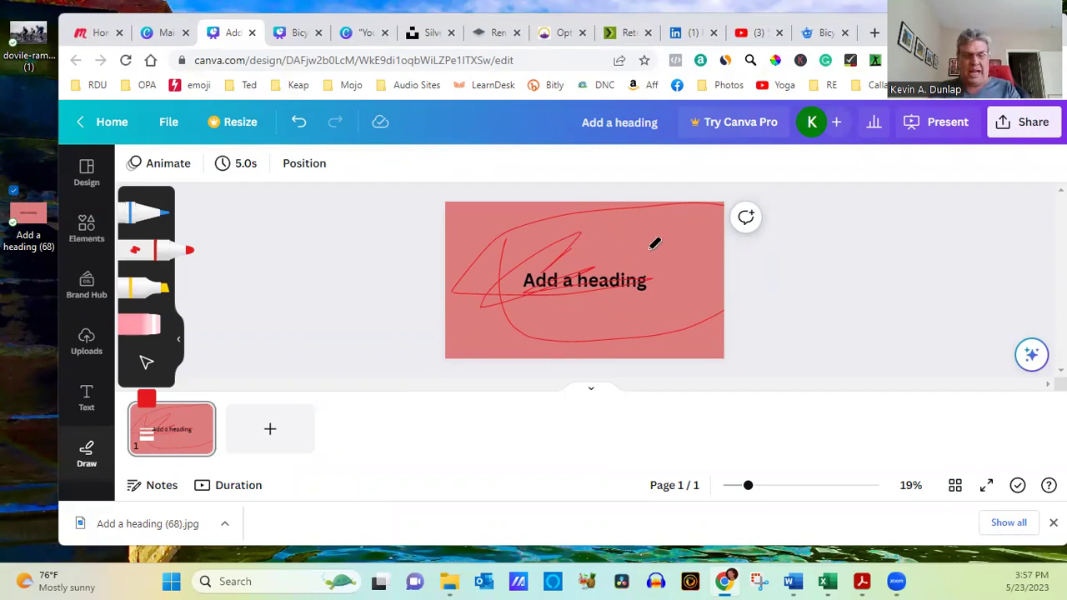
{"action": "key", "text": "ctrl+z"}
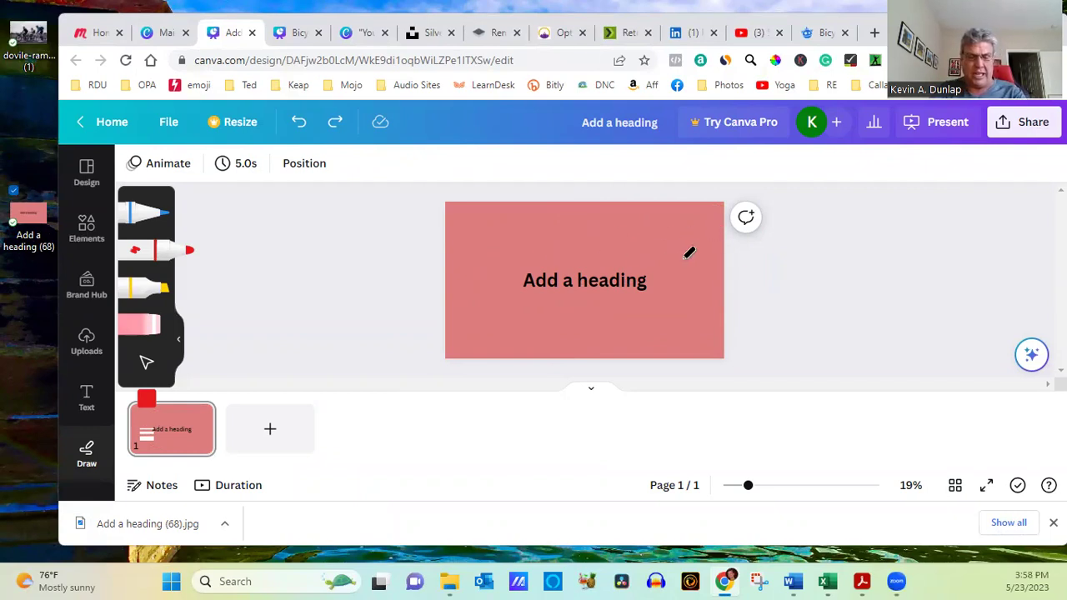
{"action": "key", "text": "ctrl+y"}
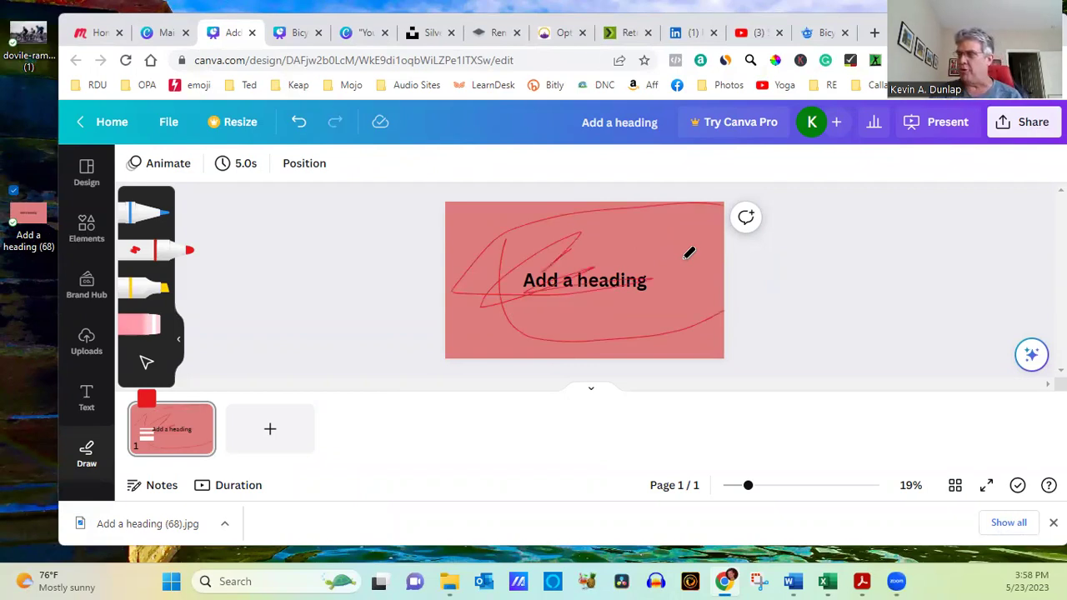
- Undo the red marker drawing over the heading and close the browser's download bar
{"action": "key", "text": "ctrl+z"}
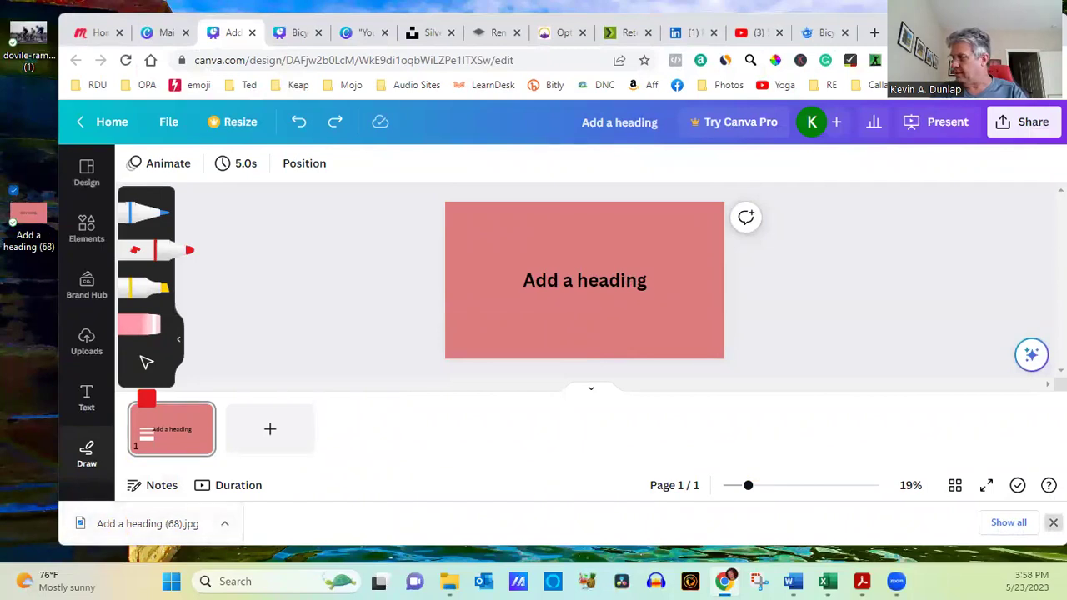
{"action": "left_click", "coordinate": [1054, 523]}
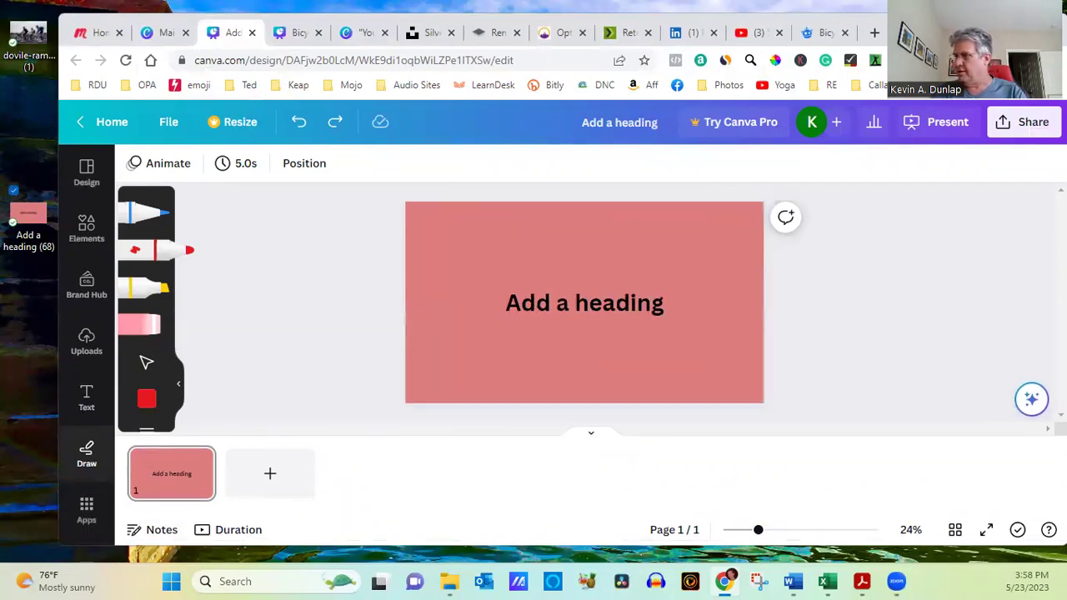
- Look through the available Canva apps and the collection of all your existing designs
{"action": "left_click", "coordinate": [87, 510]}
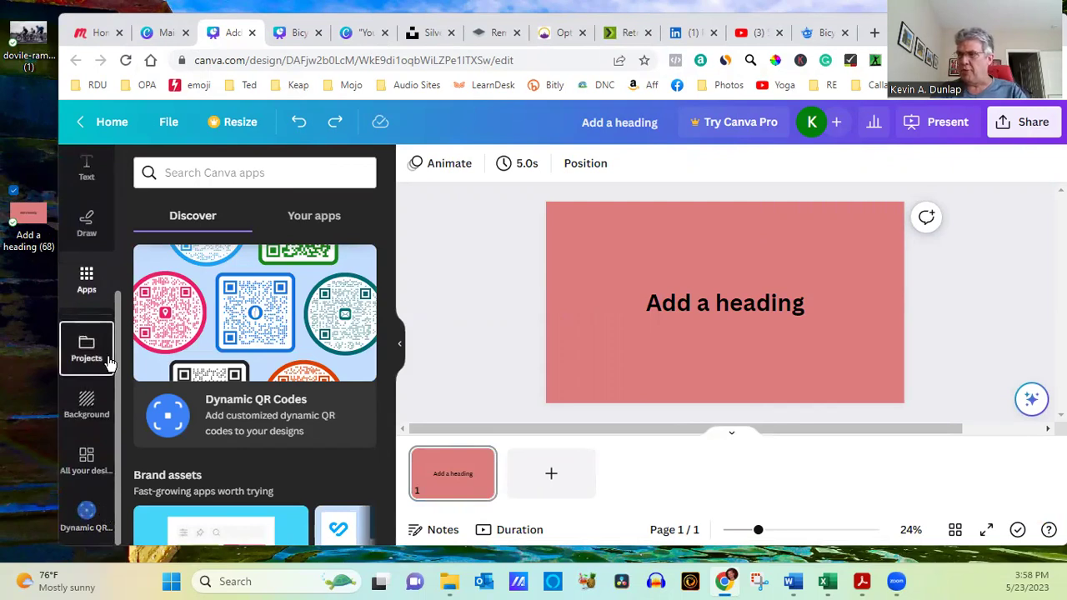
{"action": "left_click", "coordinate": [86, 464]}
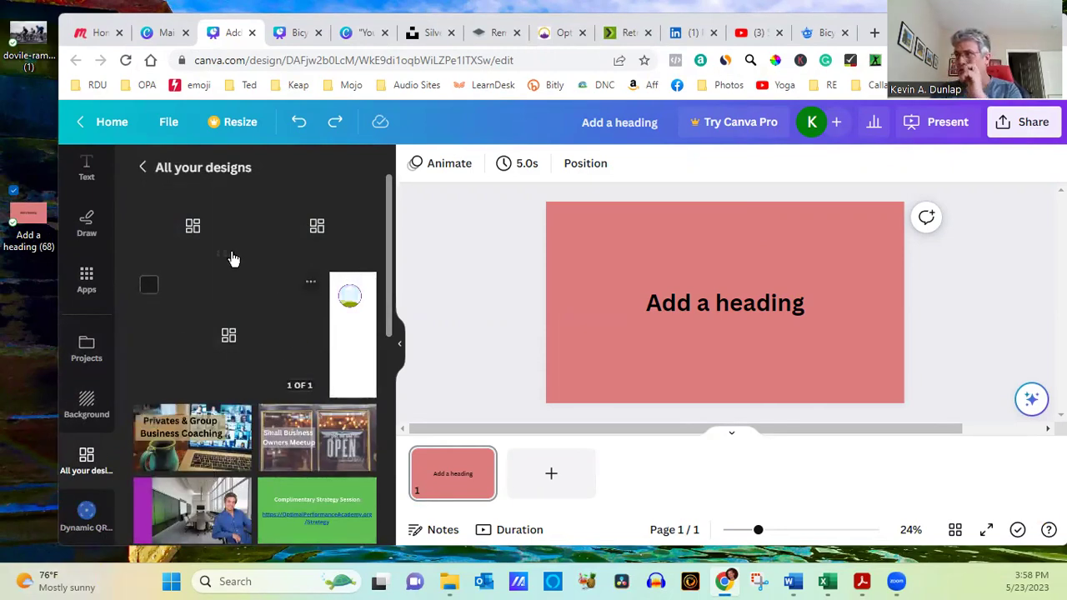
- From the Main Designs page, search the design types for "flyer" and create a new blank Real Estate Flyer
{"action": "left_click", "coordinate": [165, 32]}
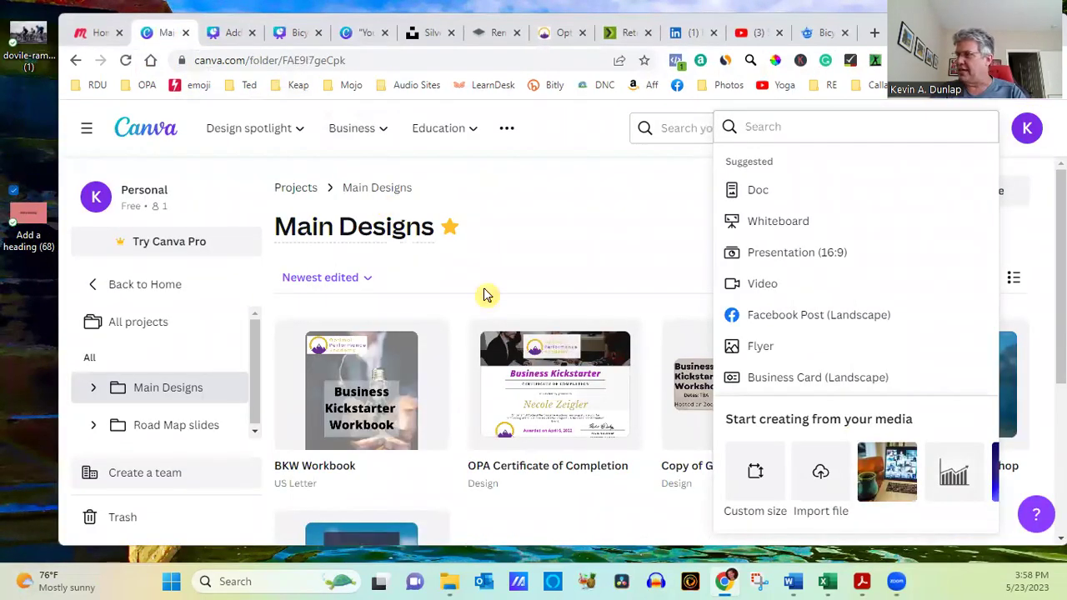
{"action": "left_click", "coordinate": [772, 126]}
{"action": "type", "text": "flyer"}
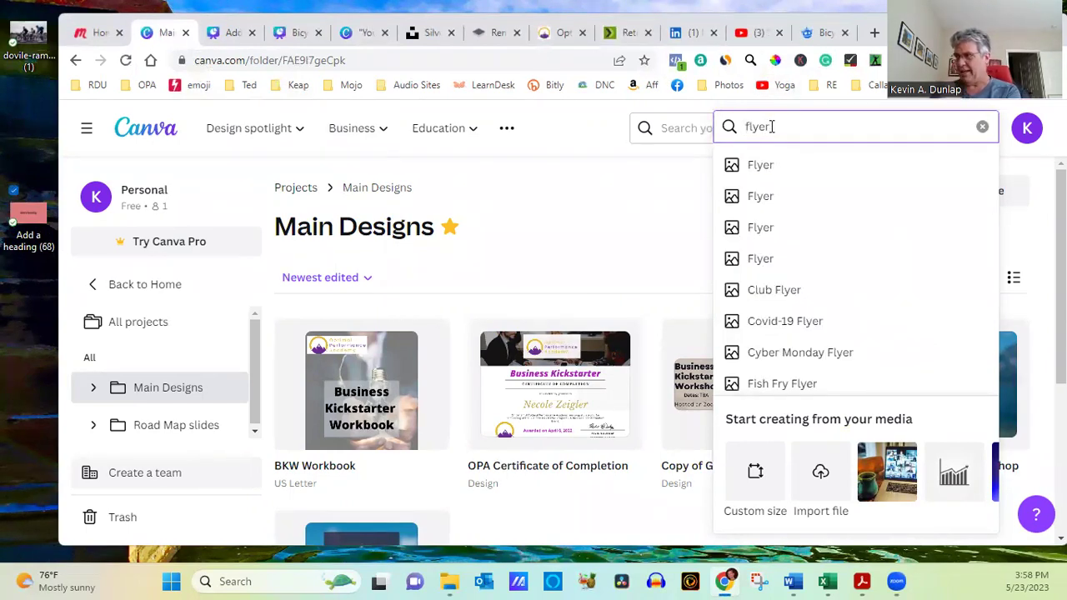
{"action": "left_click", "coordinate": [765, 260]}
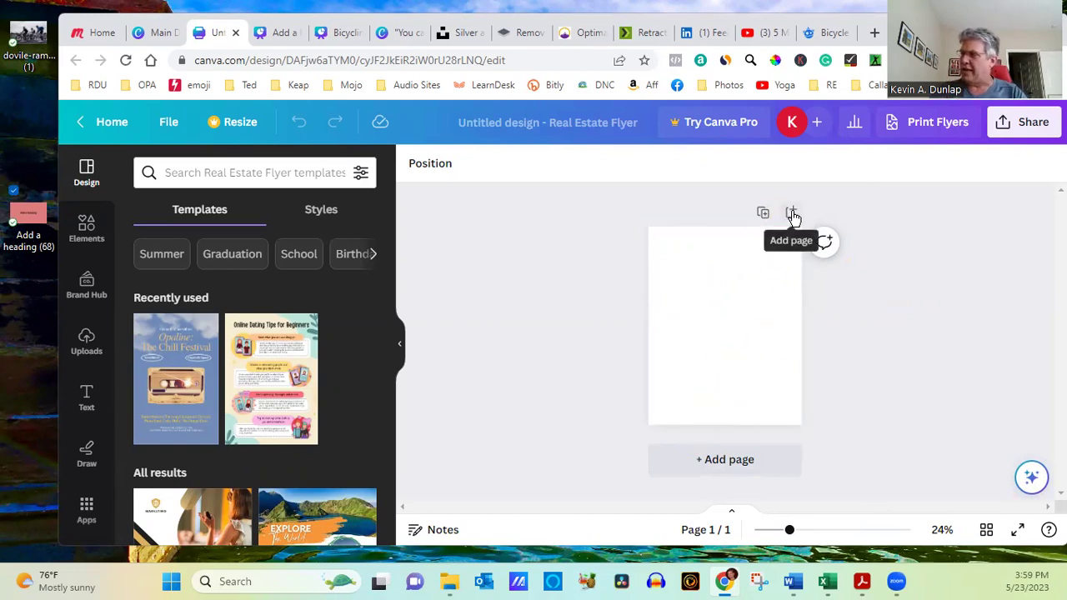
- Add a second blank page to the flyer and look over both pages
{"action": "left_click", "coordinate": [792, 215]}
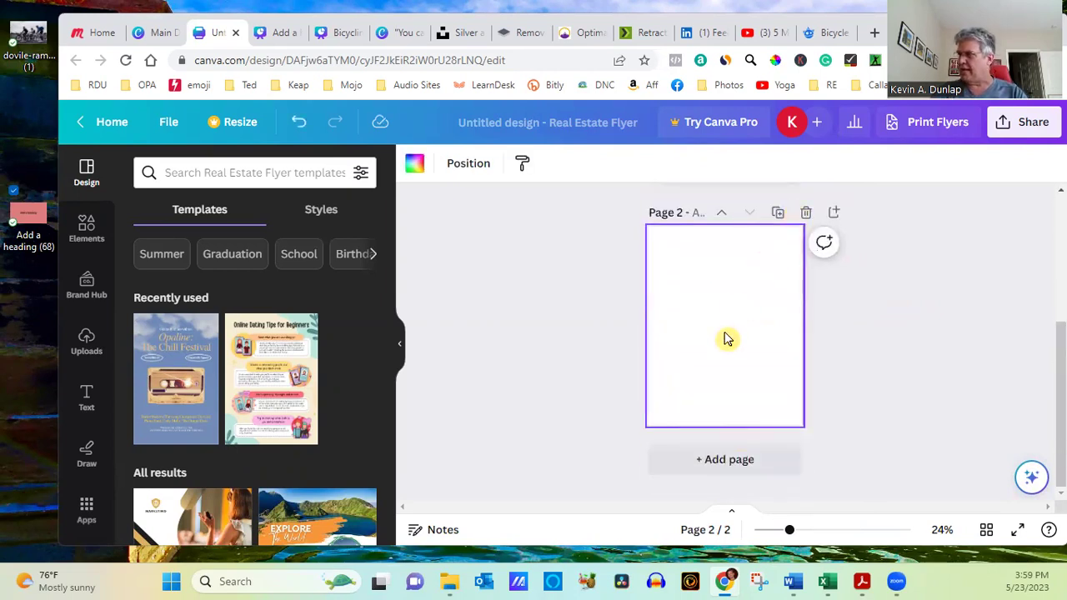
{"action": "scroll", "coordinate": [677, 362], "scroll_direction": "up", "scroll_amount": 5}
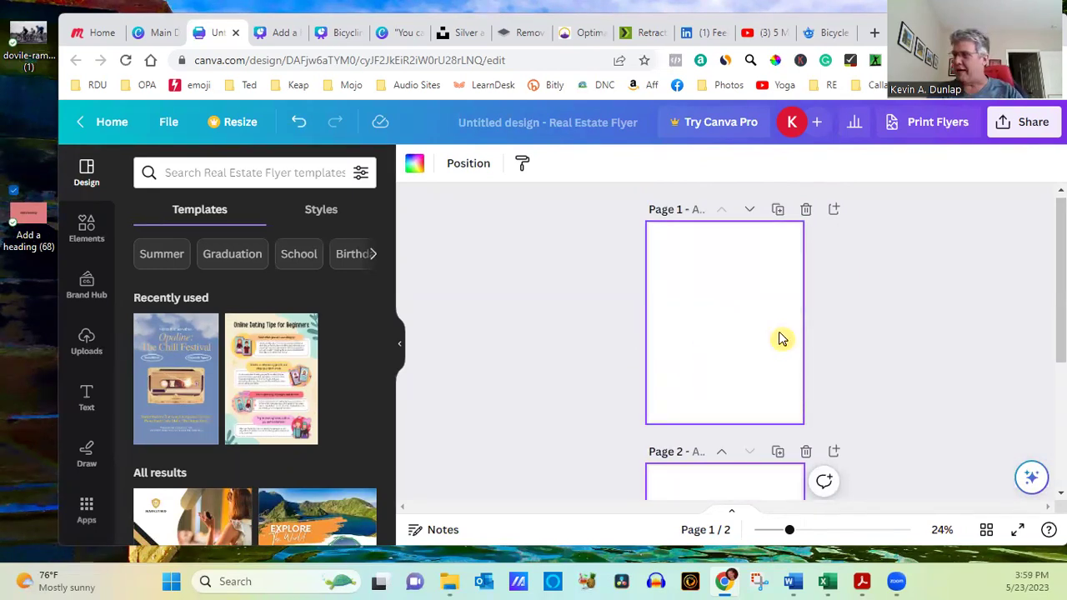
{"action": "scroll", "coordinate": [725, 358], "scroll_direction": "down", "scroll_amount": 3}
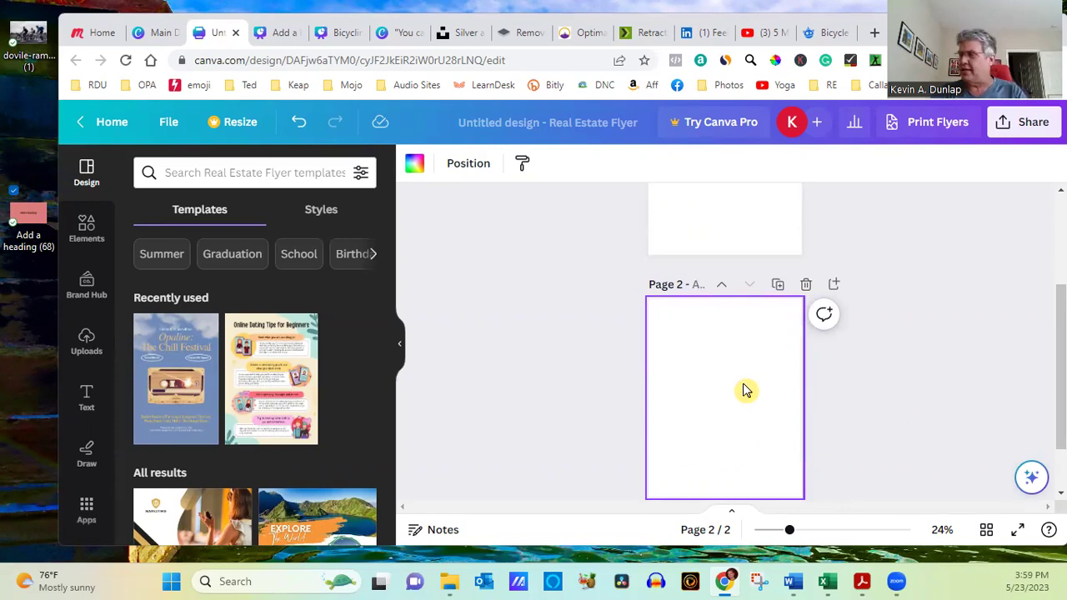
{"action": "scroll", "coordinate": [725, 341], "scroll_direction": "up", "scroll_amount": 4}
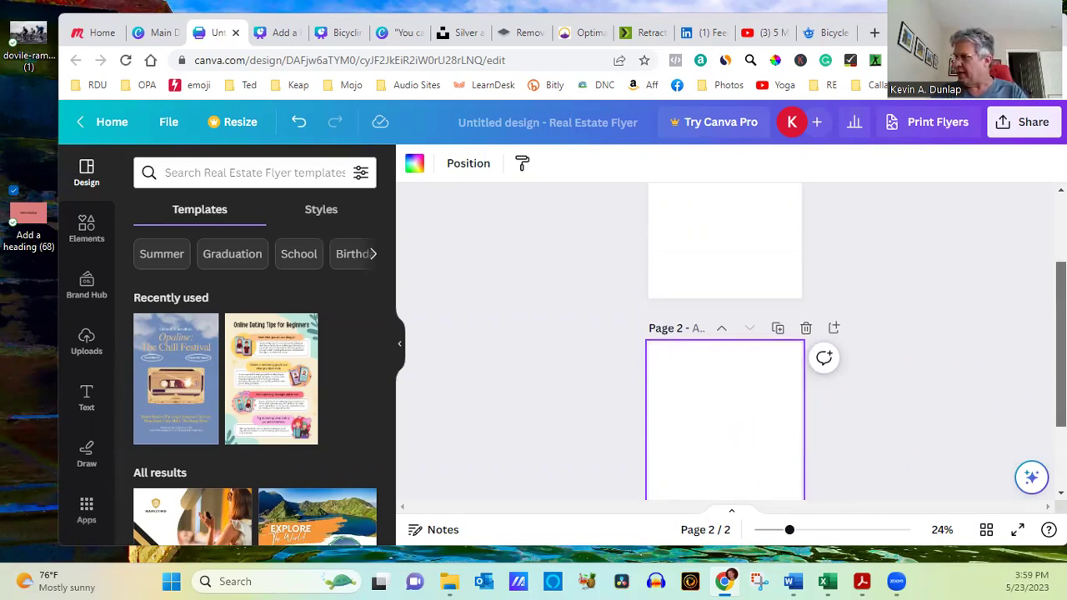
- Place the uploaded photo of the three cyclists in the lower half of page 1
{"action": "left_click", "coordinate": [703, 355]}
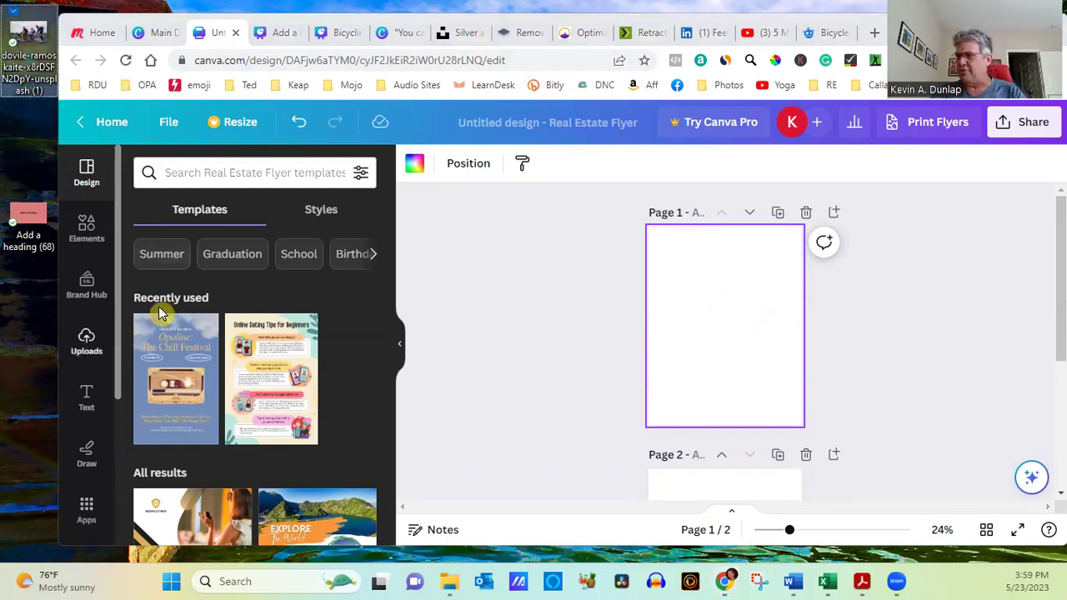
{"action": "left_click", "coordinate": [86, 342]}
{"action": "left_click_drag", "start_coordinate": [297, 321], "coordinate": [727, 377]}
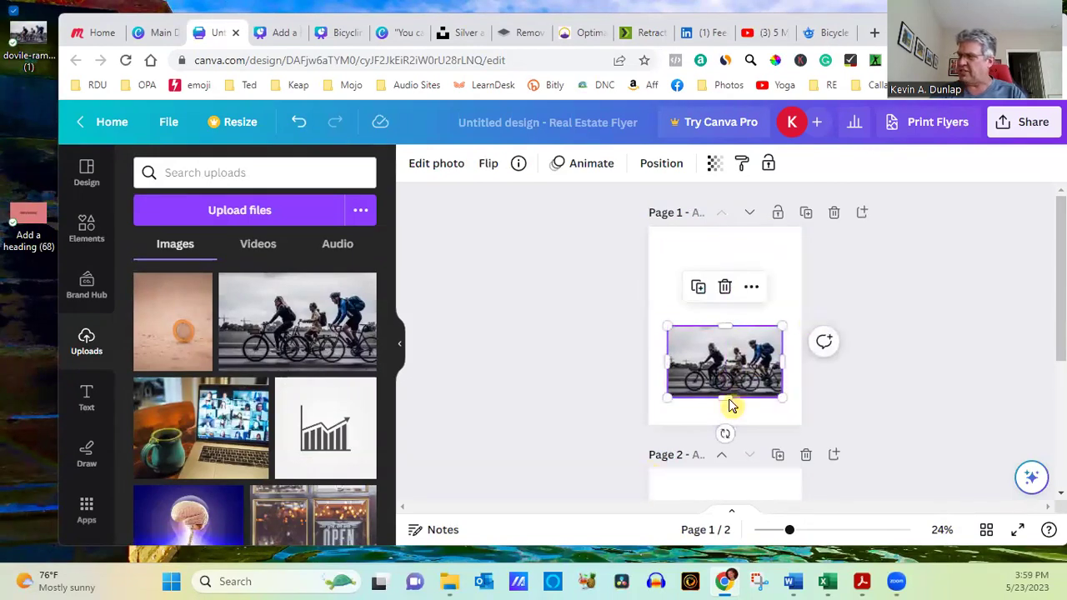
- Set the page 1 background to the purple from the OPA Brand Kit colors
{"action": "left_click", "coordinate": [671, 265]}
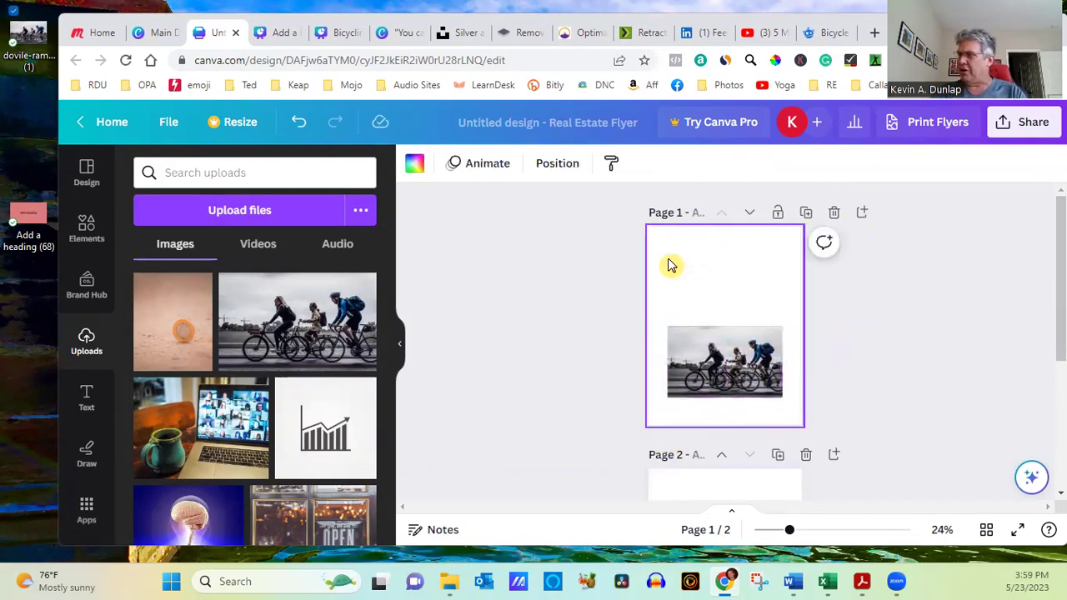
{"action": "left_click", "coordinate": [415, 164]}
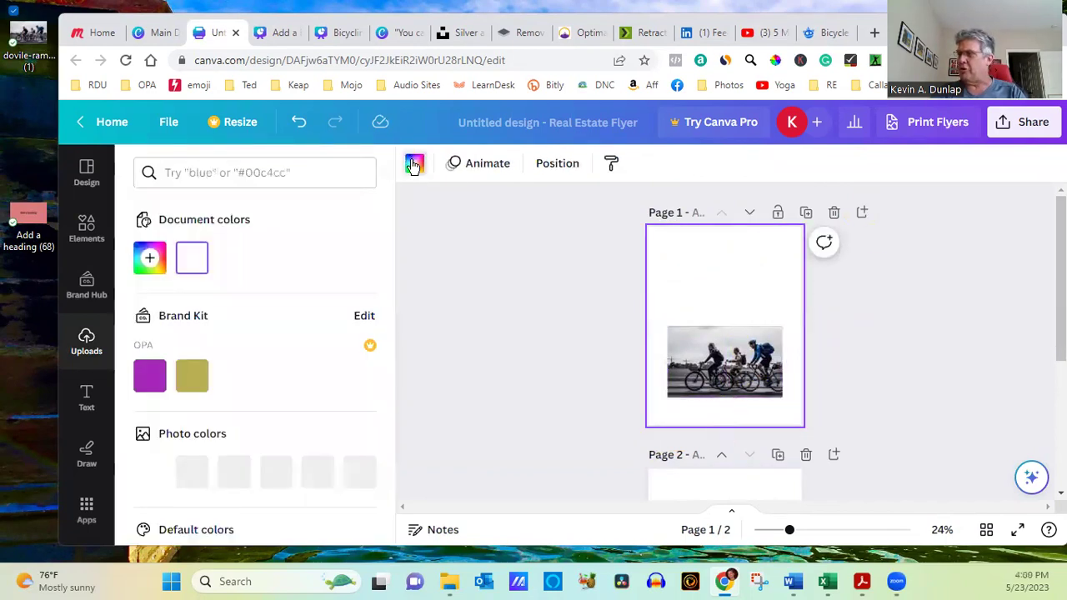
{"action": "left_click", "coordinate": [152, 379]}
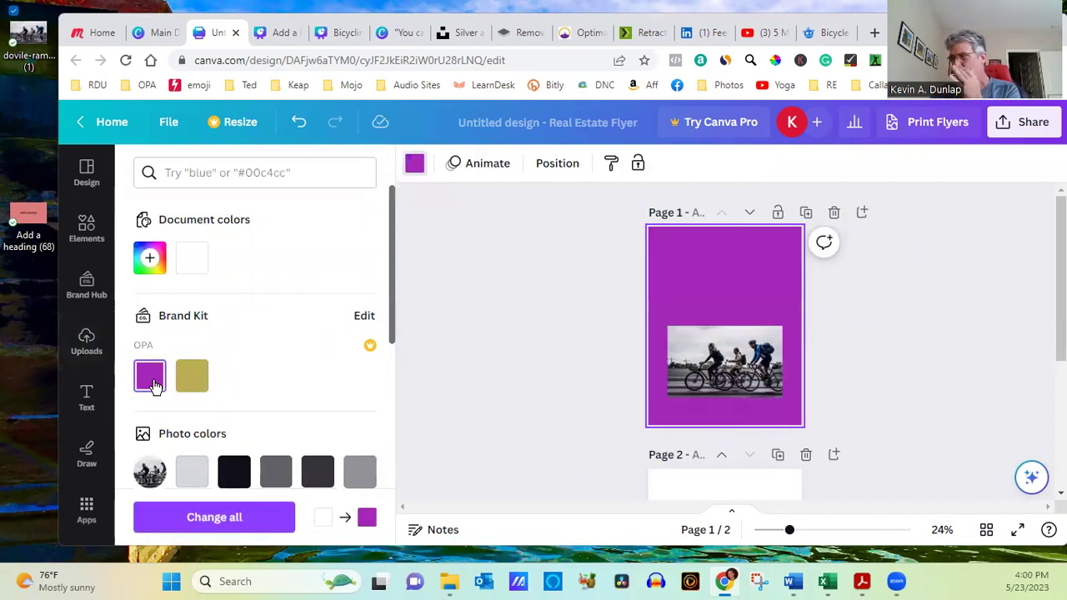
- Add a subheading reading "Bicycling with Family" and move it near the top of page 1, centered above the photo
{"action": "left_click", "coordinate": [86, 398]}
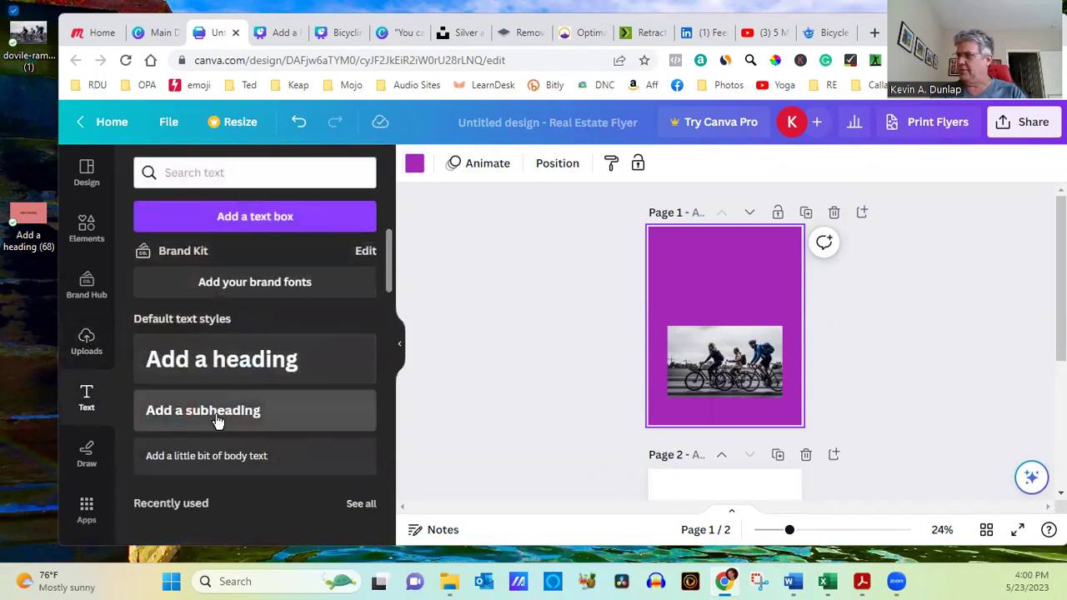
{"action": "left_click", "coordinate": [218, 419]}
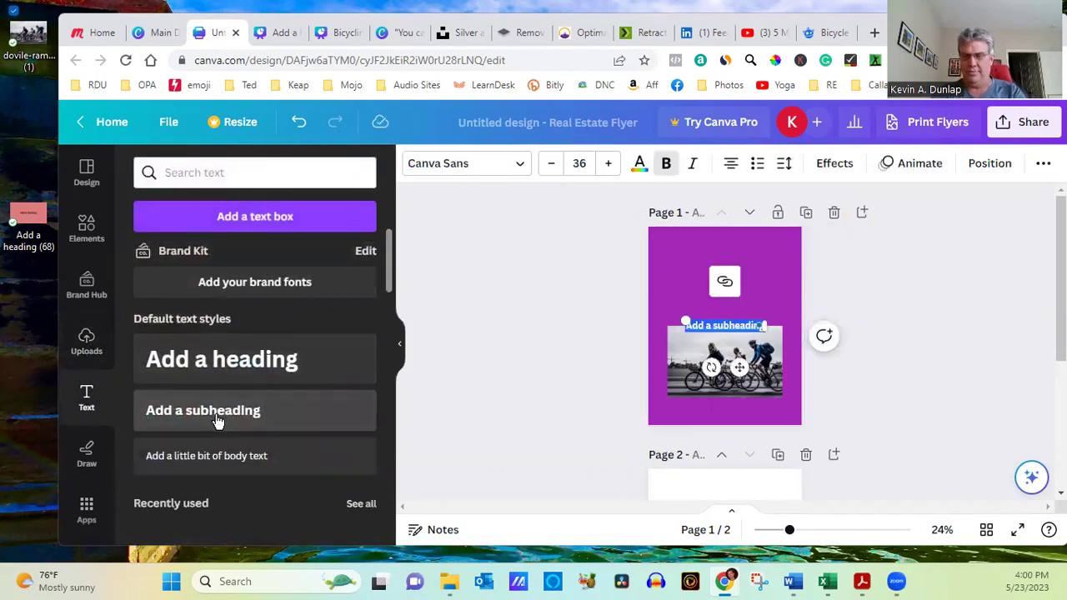
{"action": "type", "text": "ycling with"}
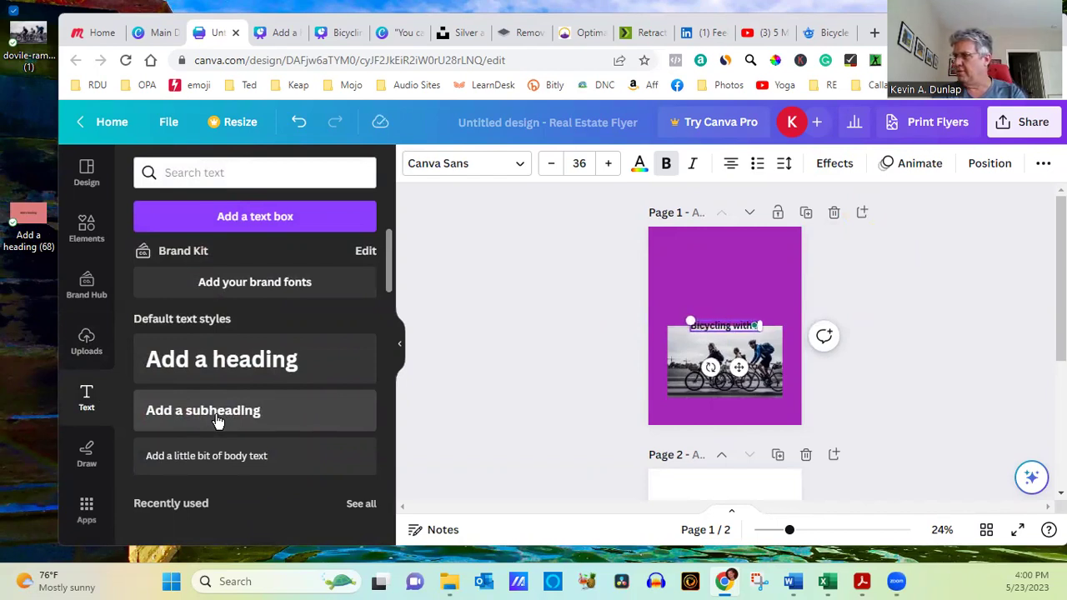
{"action": "type", "text": " Fanil"}
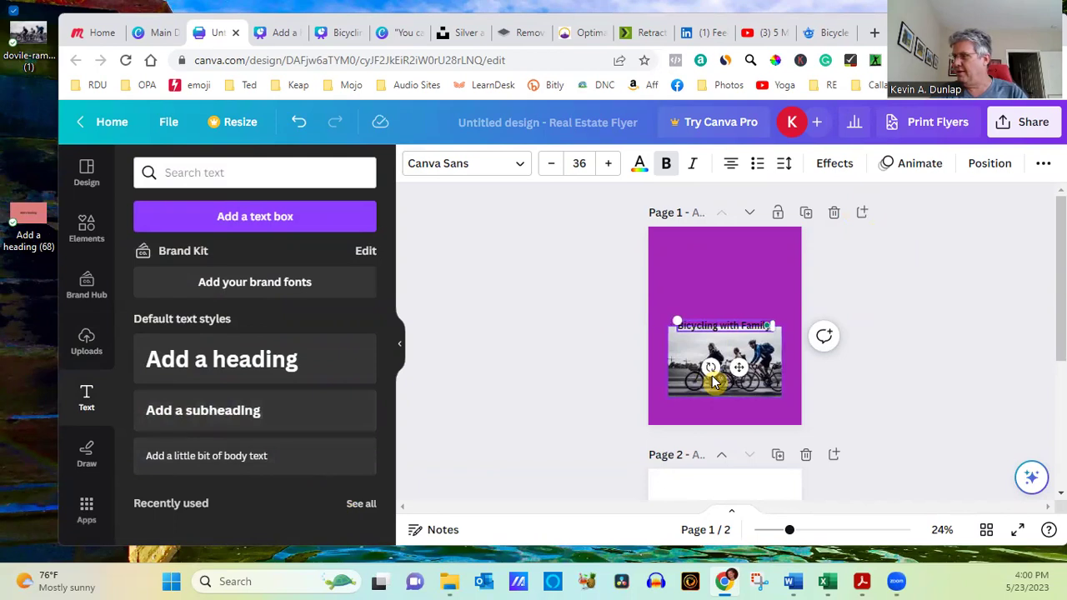
{"action": "left_click_drag", "start_coordinate": [738, 367], "coordinate": [733, 294]}
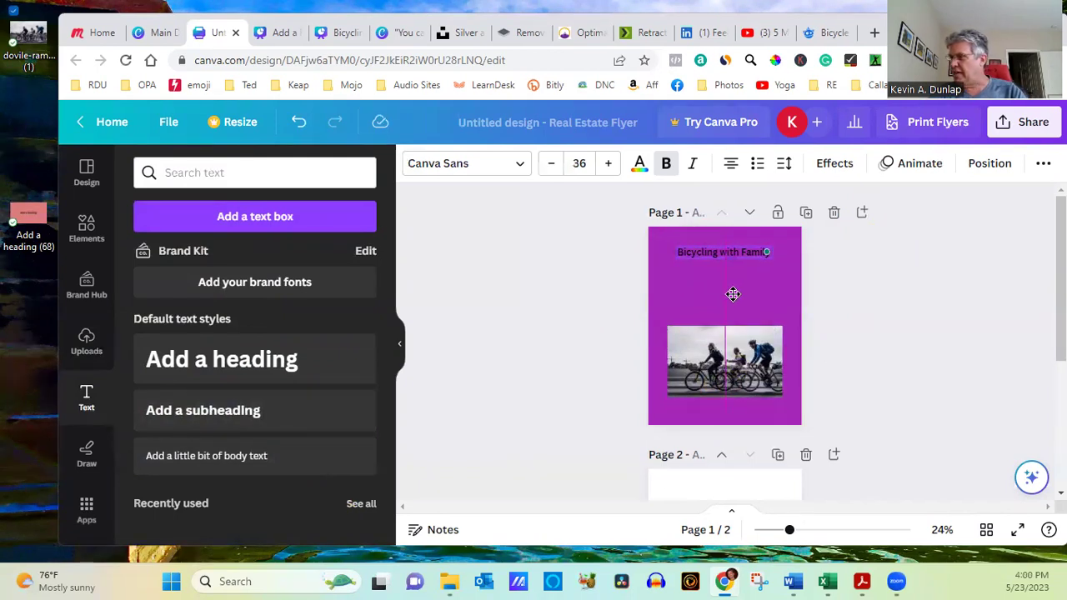
{"action": "left_click_drag", "start_coordinate": [733, 294], "coordinate": [733, 293]}
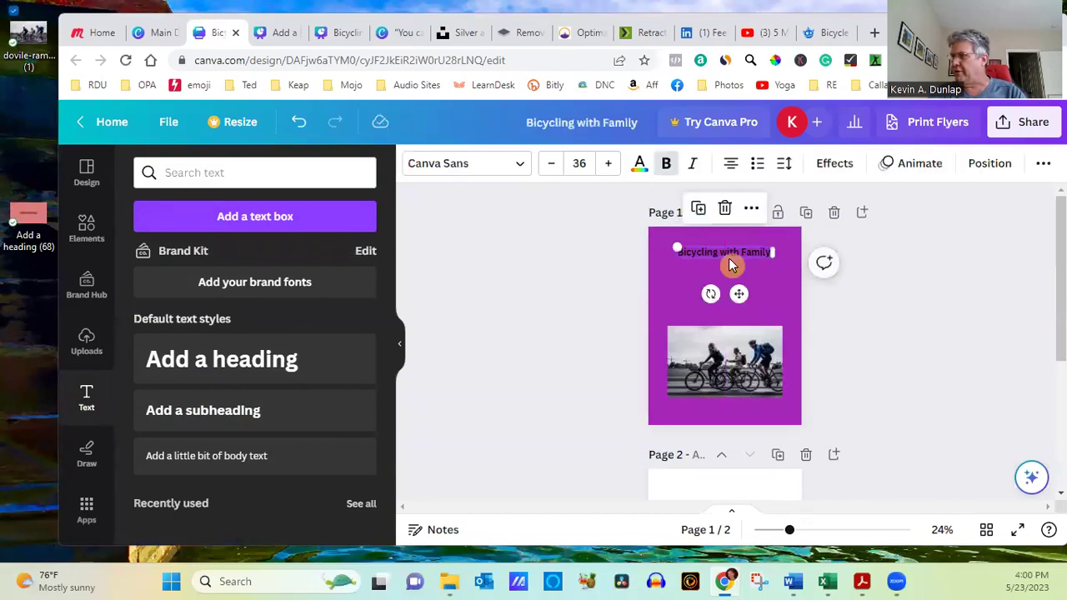
- Set the font size of the whole "Bicycling with Family" text to 75
{"action": "left_click", "coordinate": [715, 251]}
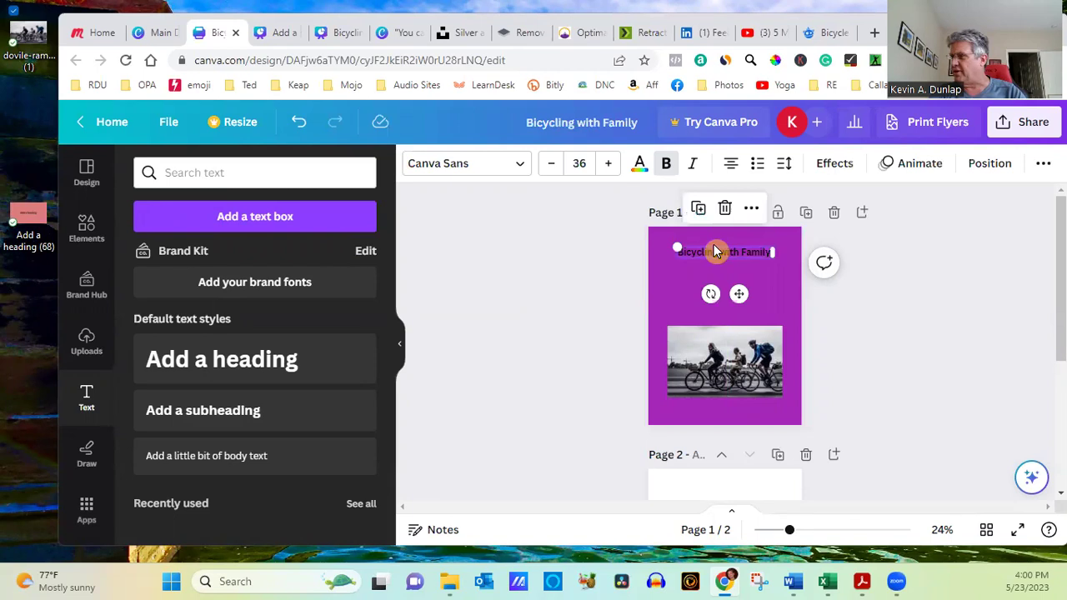
{"action": "double_click", "coordinate": [745, 251]}
{"action": "triple_click", "coordinate": [720, 251]}
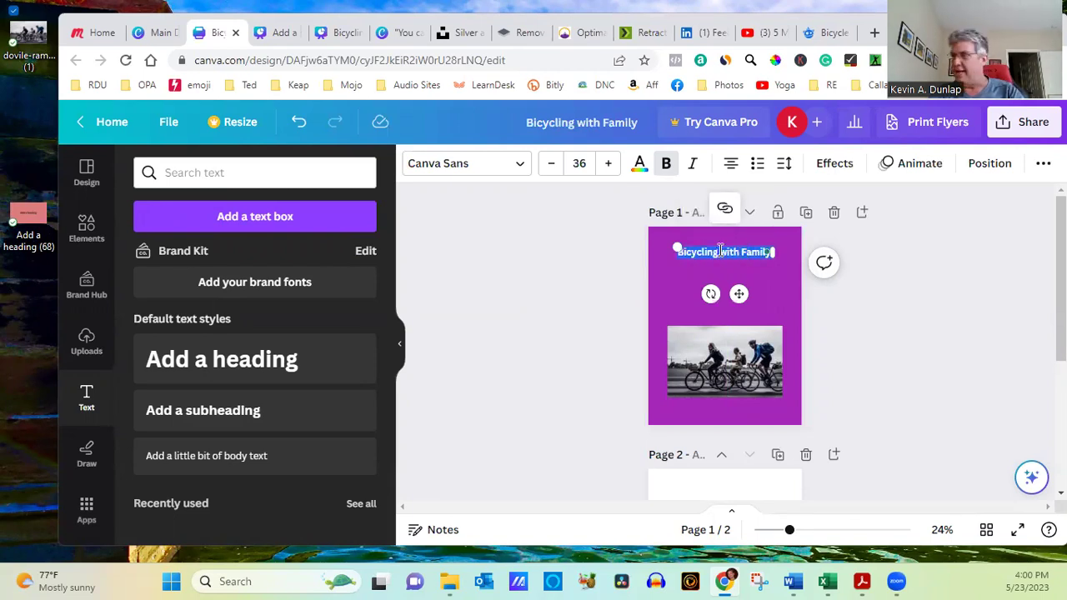
{"action": "left_click", "coordinate": [587, 163]}
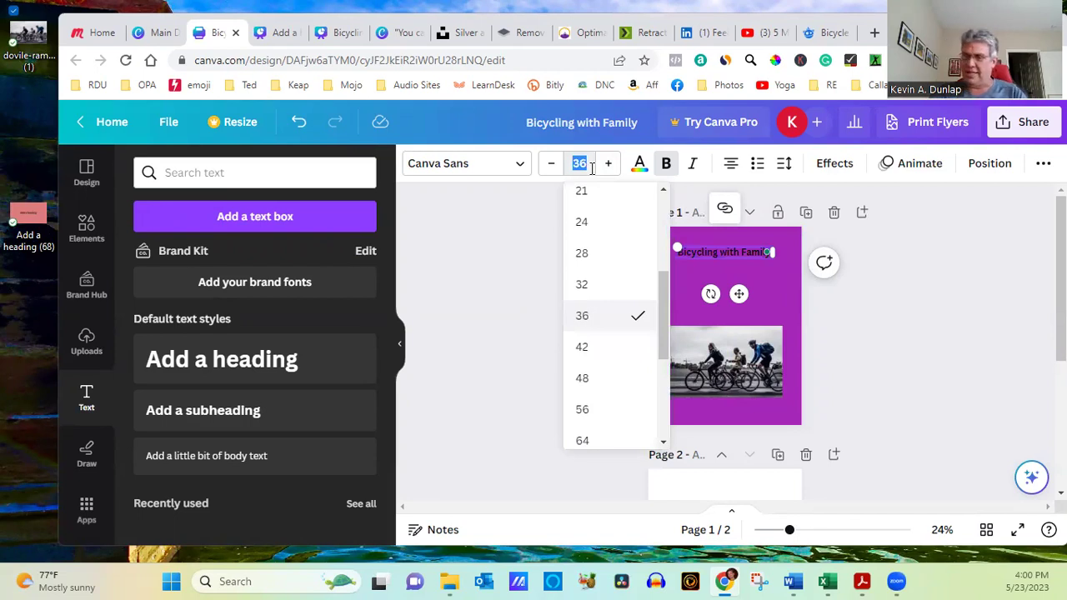
{"action": "type", "text": "75"}
{"action": "key", "text": "Return"}
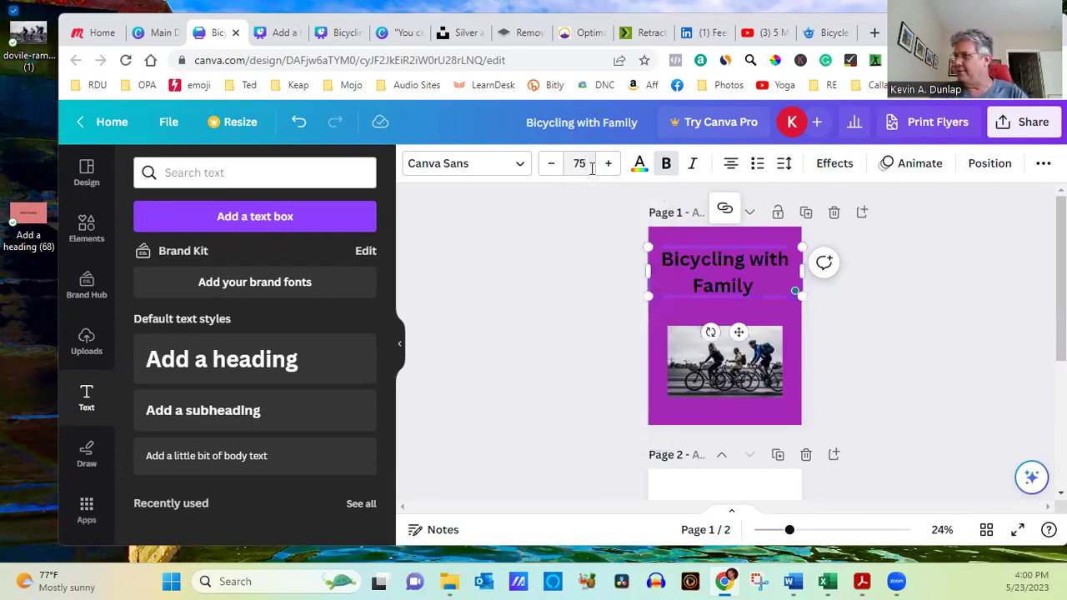
- Change the "Bicycling with Family" text color to white and open its position settings
{"action": "left_click", "coordinate": [640, 165]}
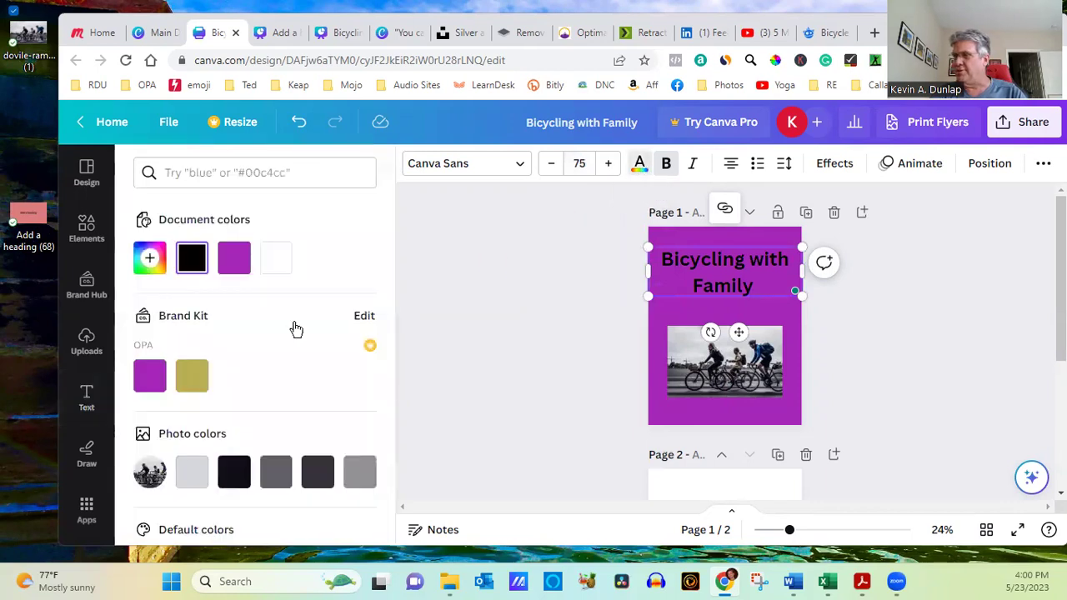
{"action": "left_click", "coordinate": [276, 258]}
{"action": "key", "text": "Escape"}
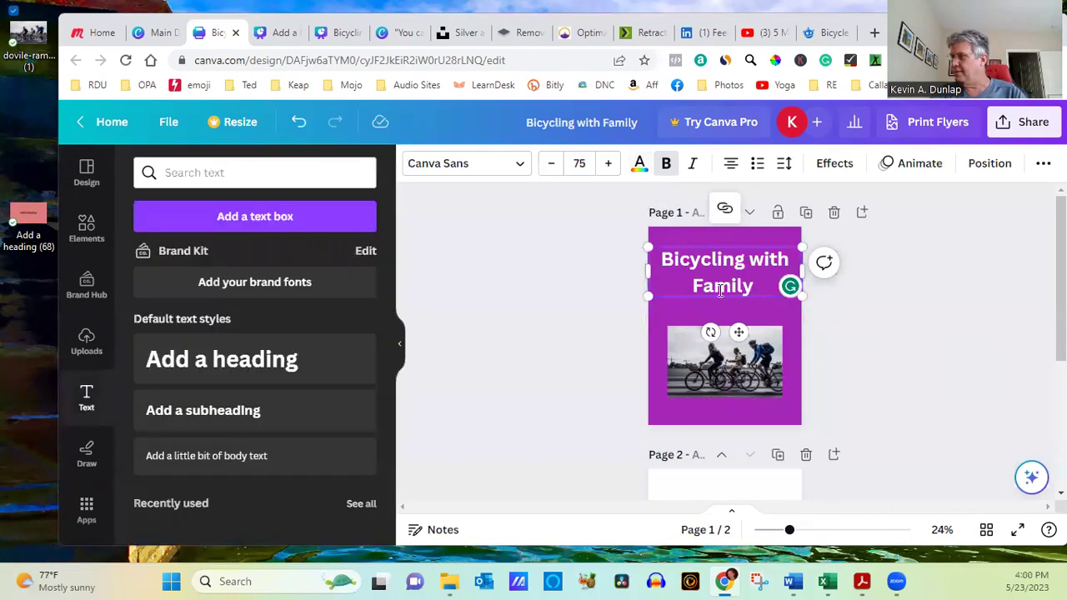
{"action": "left_click", "coordinate": [990, 166]}
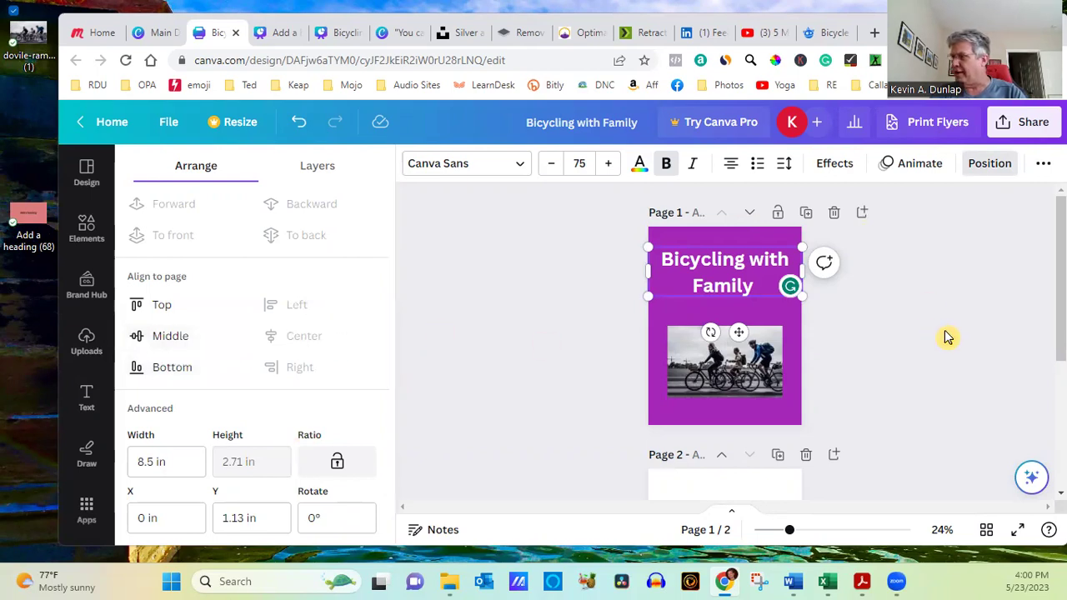
- Add a subheading with the author's full name and place it centered below the cyclists photo
{"action": "left_click", "coordinate": [87, 398]}
{"action": "left_click", "coordinate": [198, 417]}
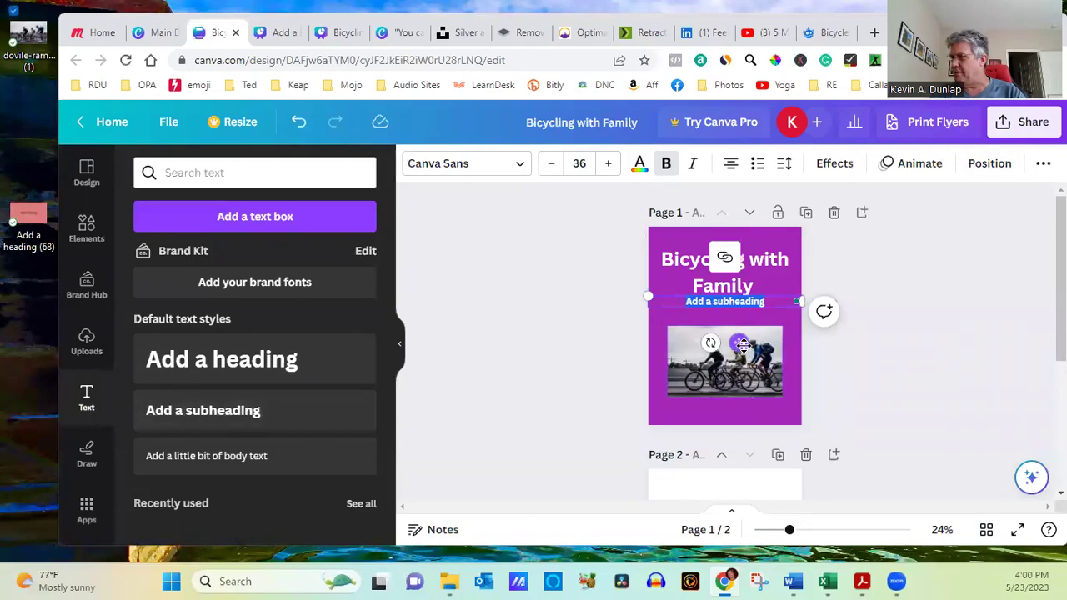
{"action": "left_click_drag", "start_coordinate": [748, 378], "coordinate": [745, 450]}
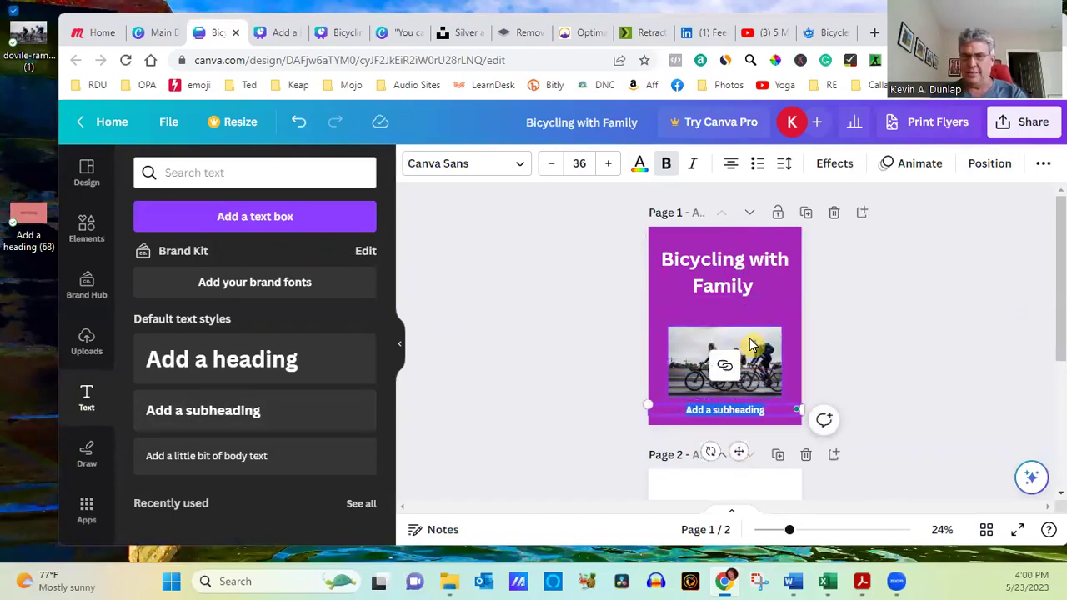
{"action": "type", "text": "Kevin A Dunlap"}
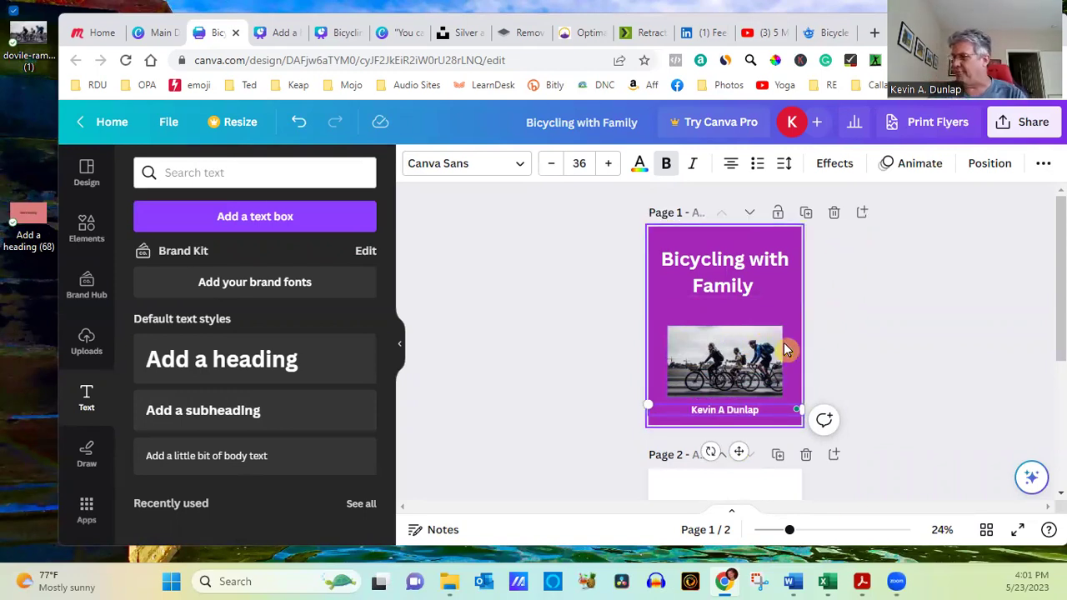
- Switch to Adobe Acrobat Reader and view the cover page of the "3 Secrets to Creating a 6-Figure Business" PDF
{"action": "mouse_move", "coordinate": [867, 586]}
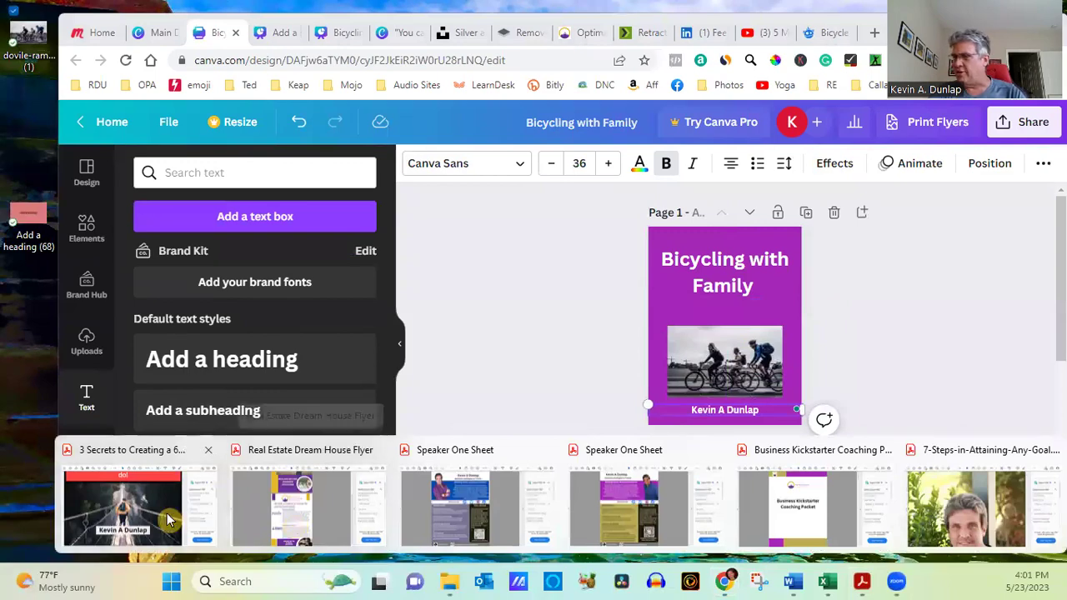
{"action": "left_click", "coordinate": [119, 498]}
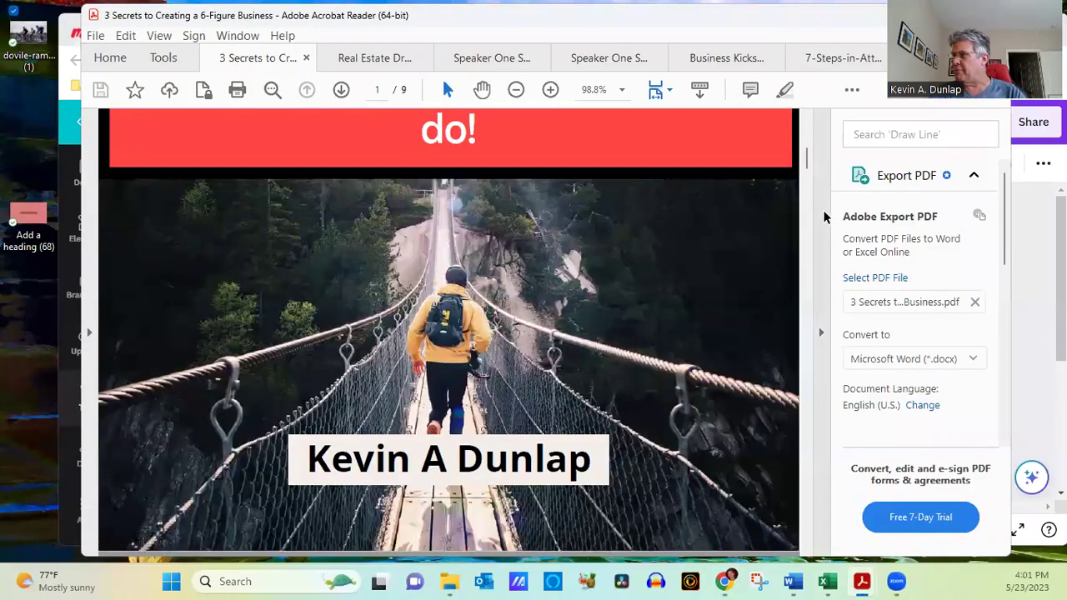
{"action": "left_click_drag", "start_coordinate": [808, 162], "coordinate": [810, 140]}
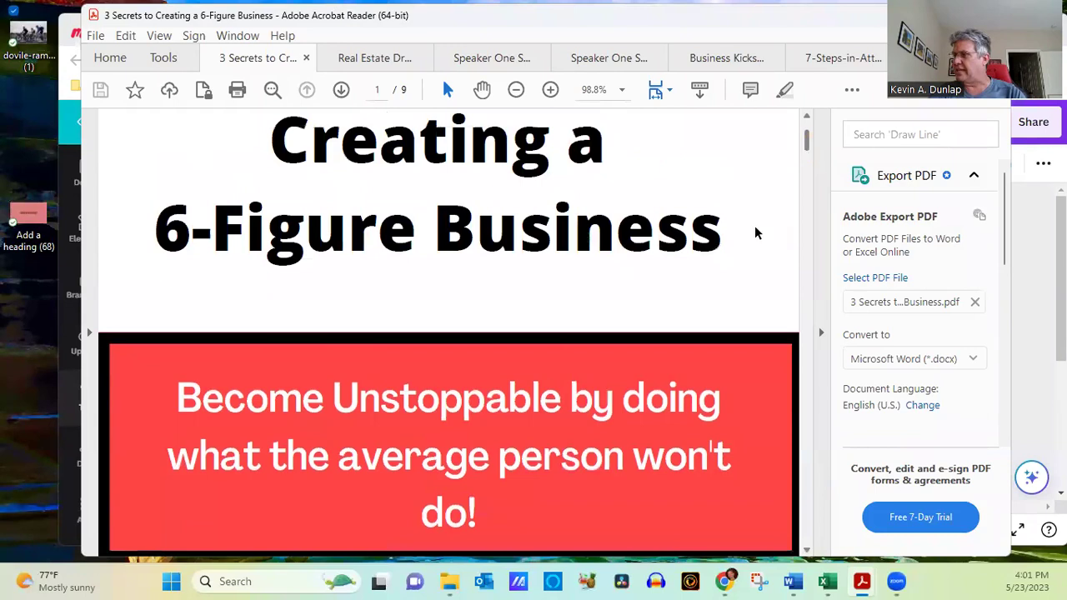
- Zoom the PDF out to 50% to view the cover page's title, subtitle, photo and author name together
{"action": "left_click", "coordinate": [515, 90]}
{"action": "left_click", "coordinate": [515, 90]}
{"action": "left_click", "coordinate": [516, 90]}
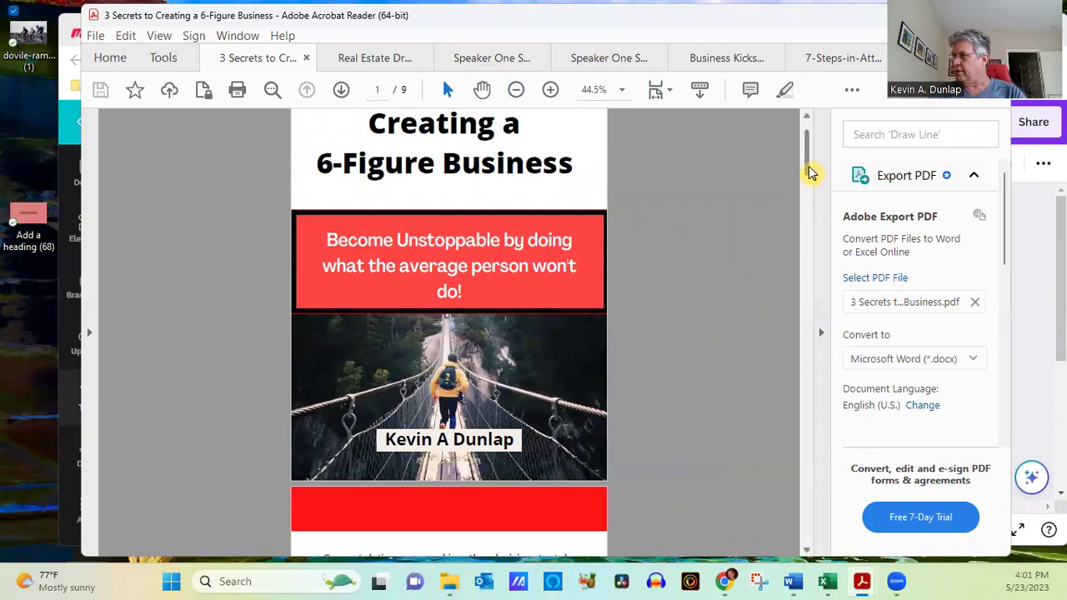
{"action": "left_click", "coordinate": [550, 89]}
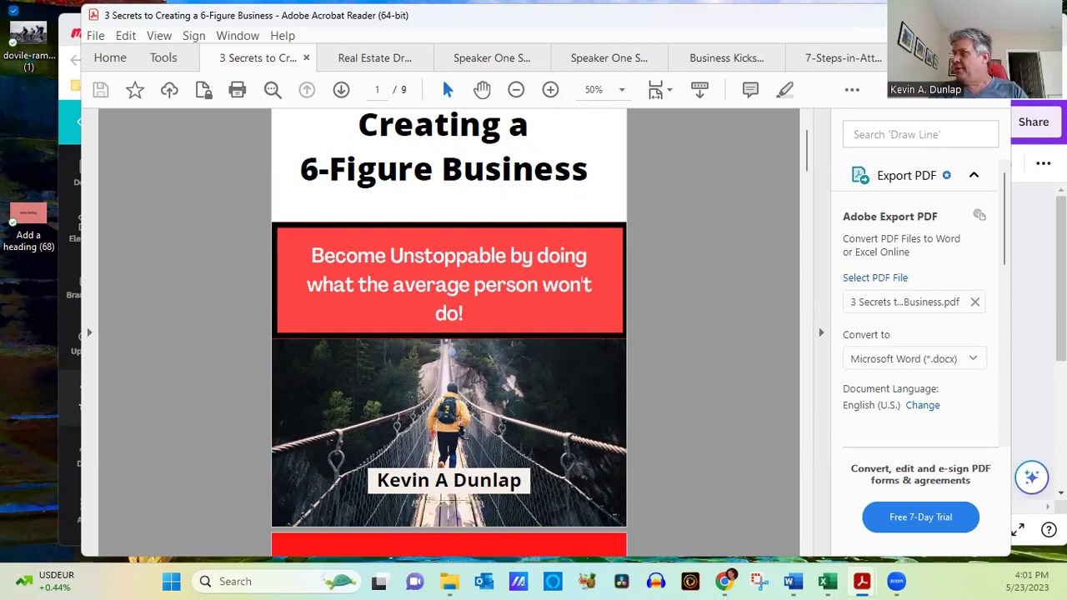
- Switch back to Canva and add a square on page 2, shaped into a thin purple band across the page's top edge
{"action": "key", "text": "alt+Tab"}
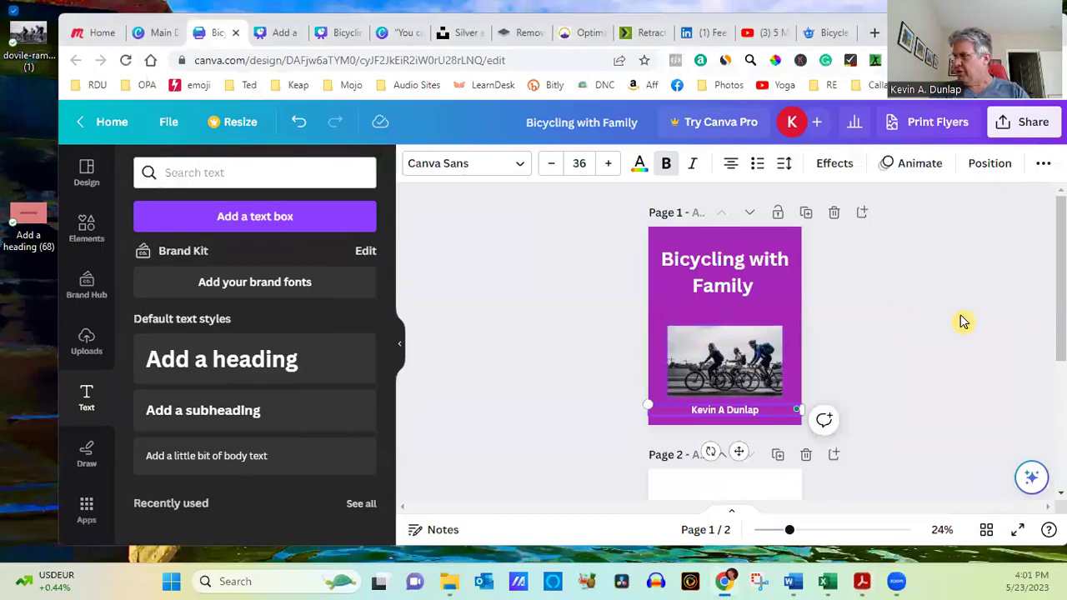
{"action": "scroll", "coordinate": [725, 333], "scroll_direction": "down", "scroll_amount": 1}
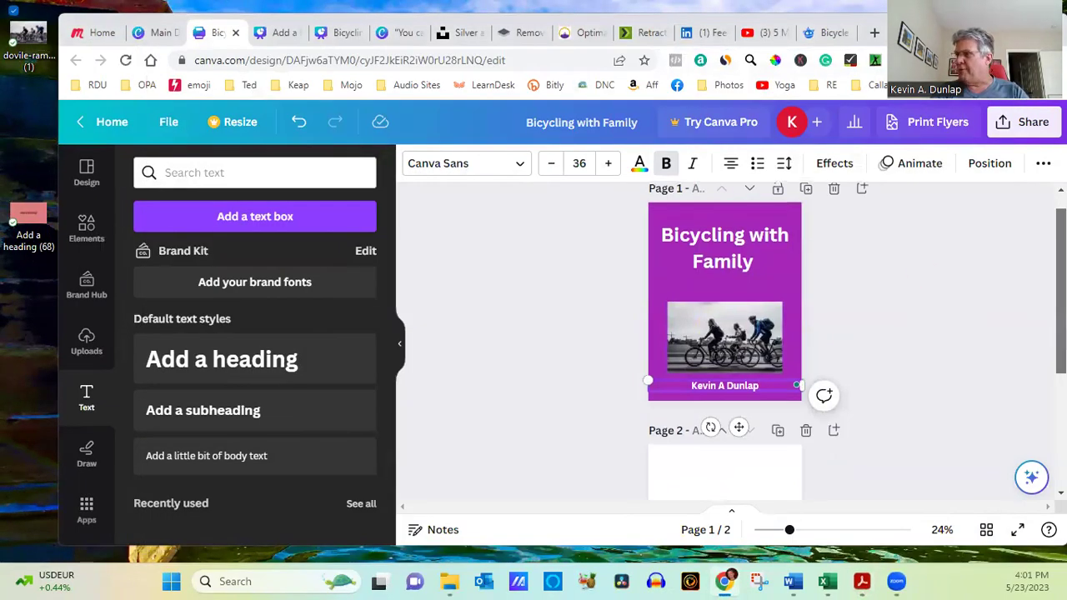
{"action": "scroll", "coordinate": [725, 333], "scroll_direction": "down", "scroll_amount": 5}
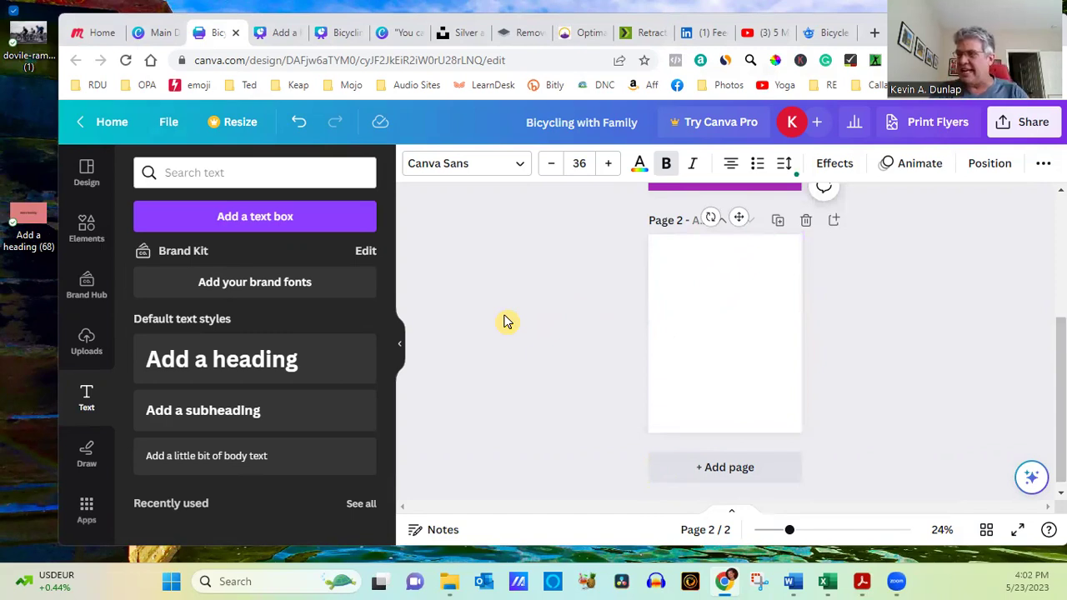
{"action": "left_click", "coordinate": [88, 227]}
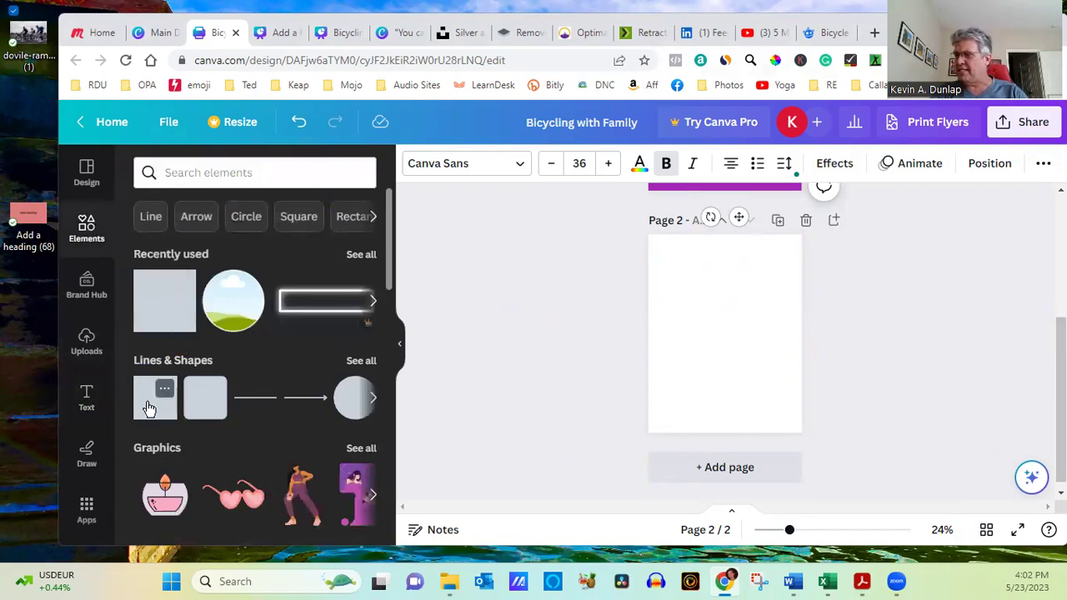
{"action": "left_click", "coordinate": [152, 417]}
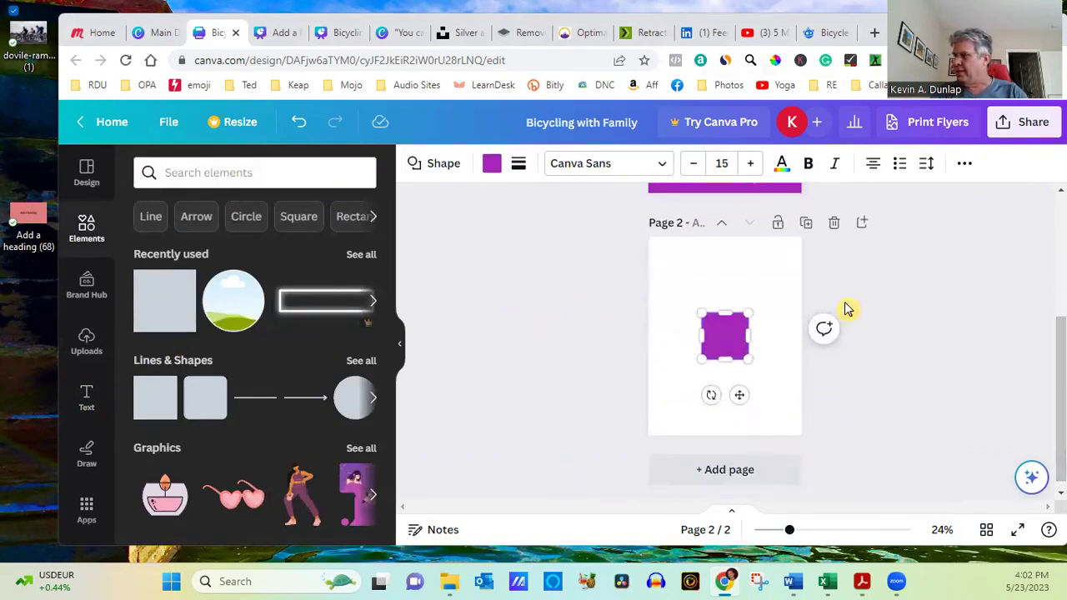
{"action": "left_click_drag", "start_coordinate": [710, 326], "coordinate": [802, 243]}
{"action": "left_click_drag", "start_coordinate": [723, 206], "coordinate": [722, 238]}
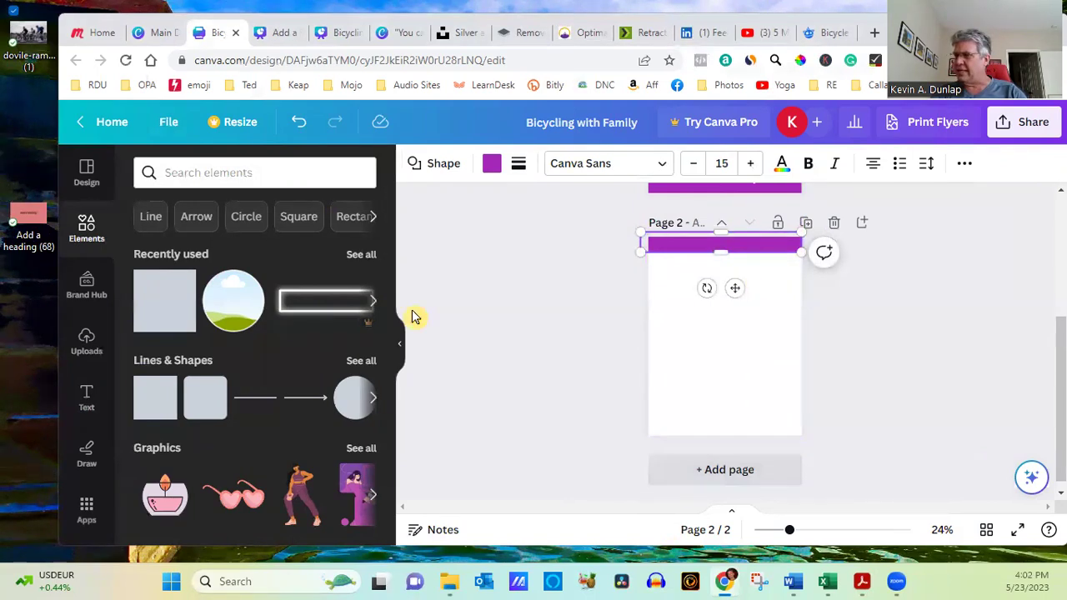
- Add a second square on page 2 and shape it into a thin purple band across the page's bottom edge
{"action": "left_click", "coordinate": [155, 320]}
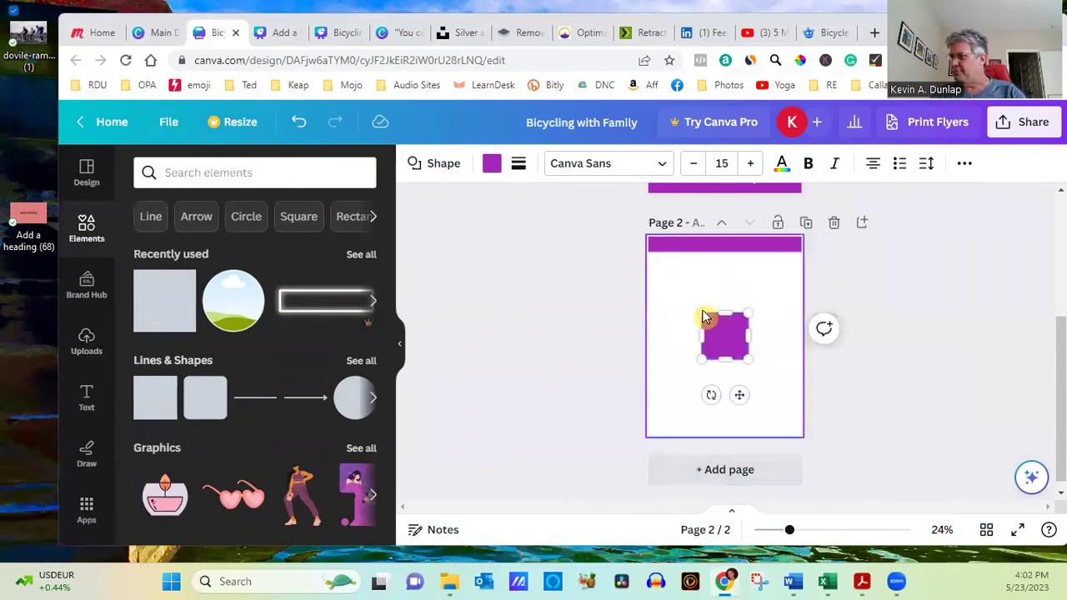
{"action": "left_click_drag", "start_coordinate": [740, 395], "coordinate": [673, 488]}
{"action": "left_click_drag", "start_coordinate": [723, 425], "coordinate": [802, 427]}
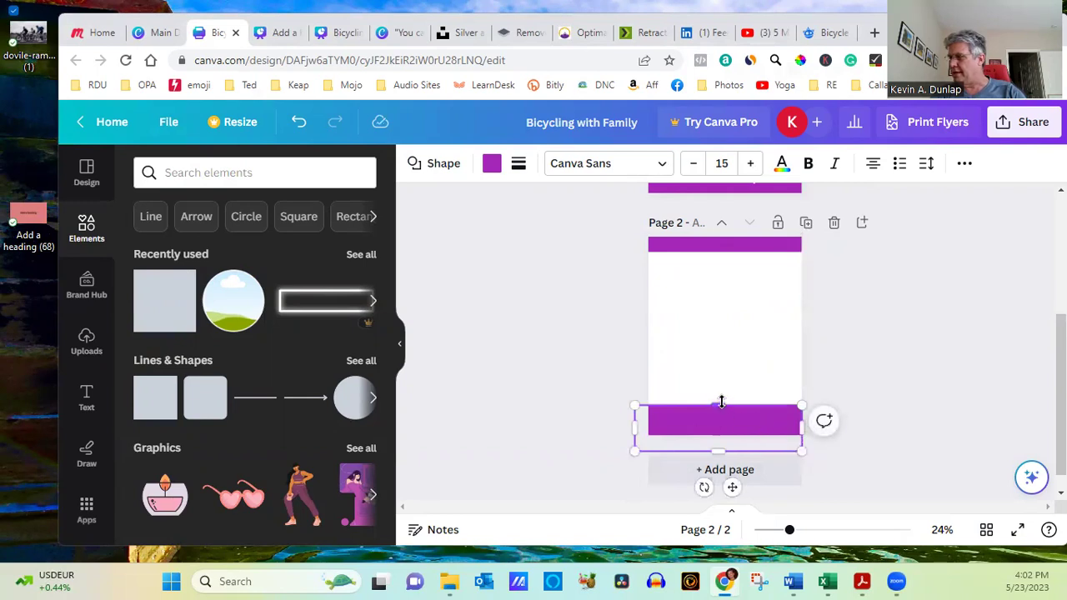
{"action": "left_click_drag", "start_coordinate": [721, 406], "coordinate": [720, 421]}
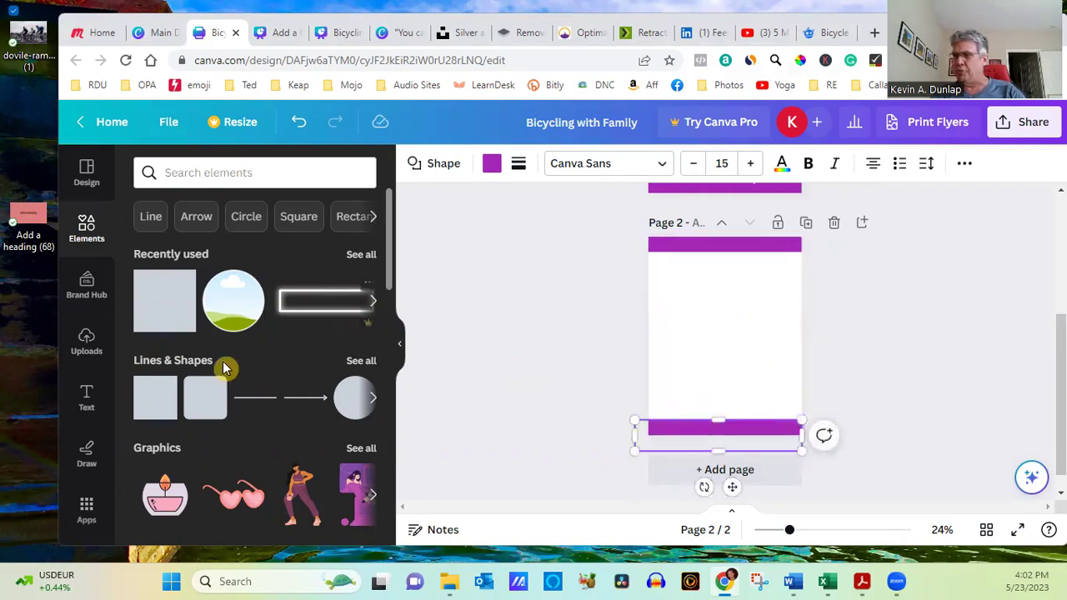
- Search the uploads for "logo" and place a reduced mountain logo in the lower left area of page 2
{"action": "left_click", "coordinate": [90, 352]}
{"action": "left_click", "coordinate": [250, 173]}
{"action": "type", "text": "logo"}
{"action": "key", "text": "Return"}
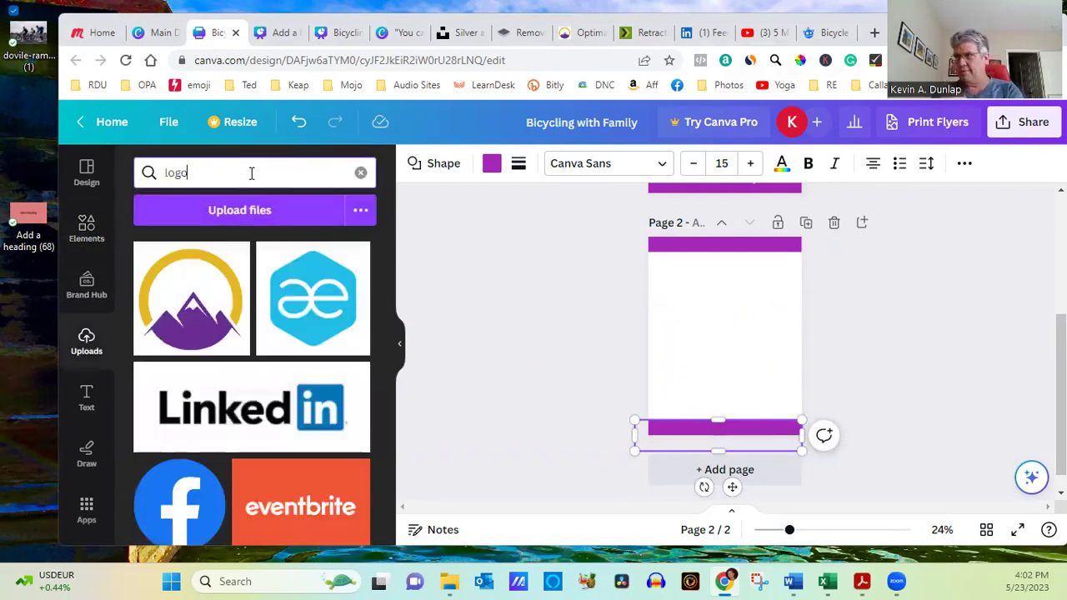
{"action": "left_click", "coordinate": [185, 284]}
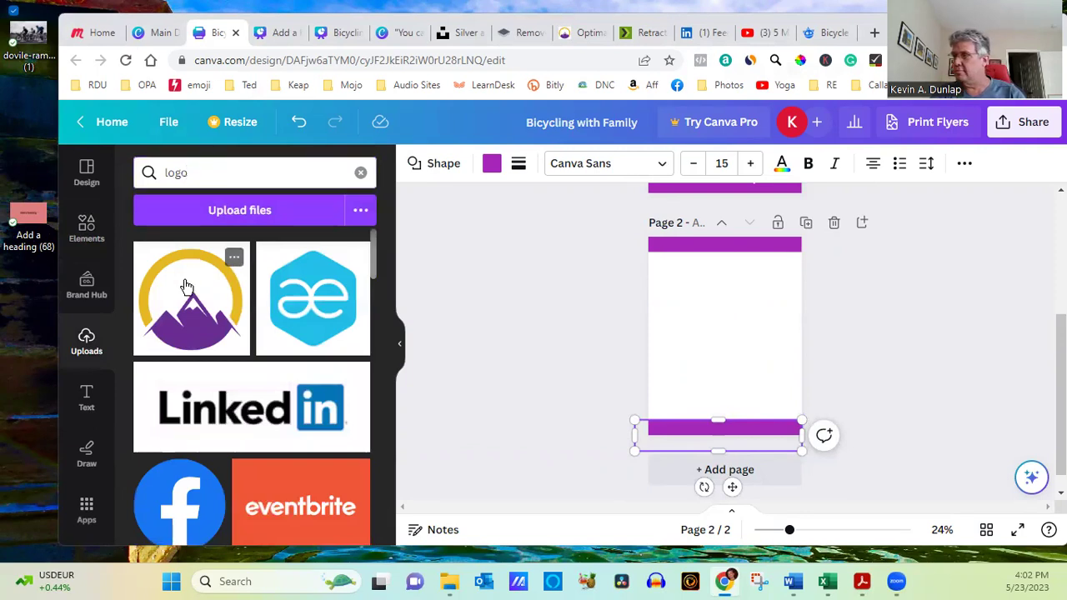
{"action": "left_click_drag", "start_coordinate": [777, 292], "coordinate": [707, 356]}
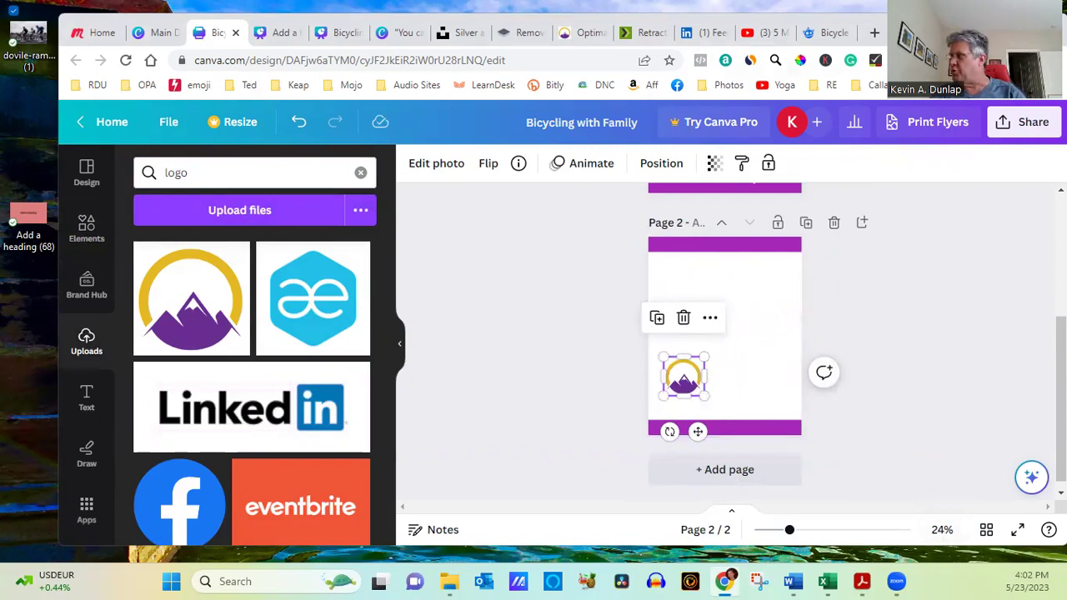
- Shrink the mountain logo to fit inside the bottom purple band and place it at the band's left end
{"action": "key", "text": "super+Up"}
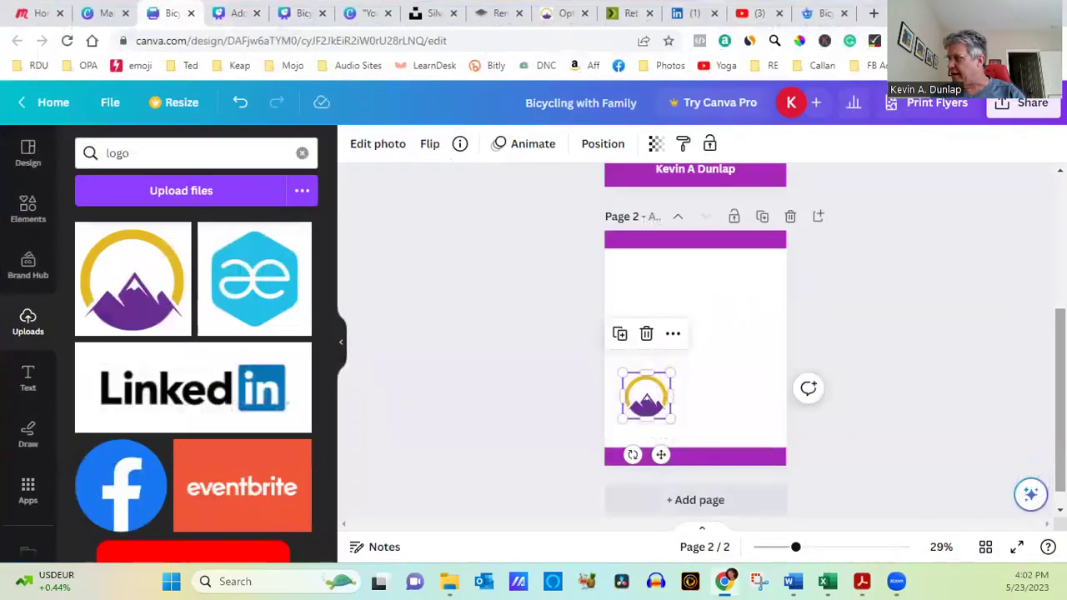
{"action": "left_click_drag", "start_coordinate": [800, 550], "coordinate": [821, 549]}
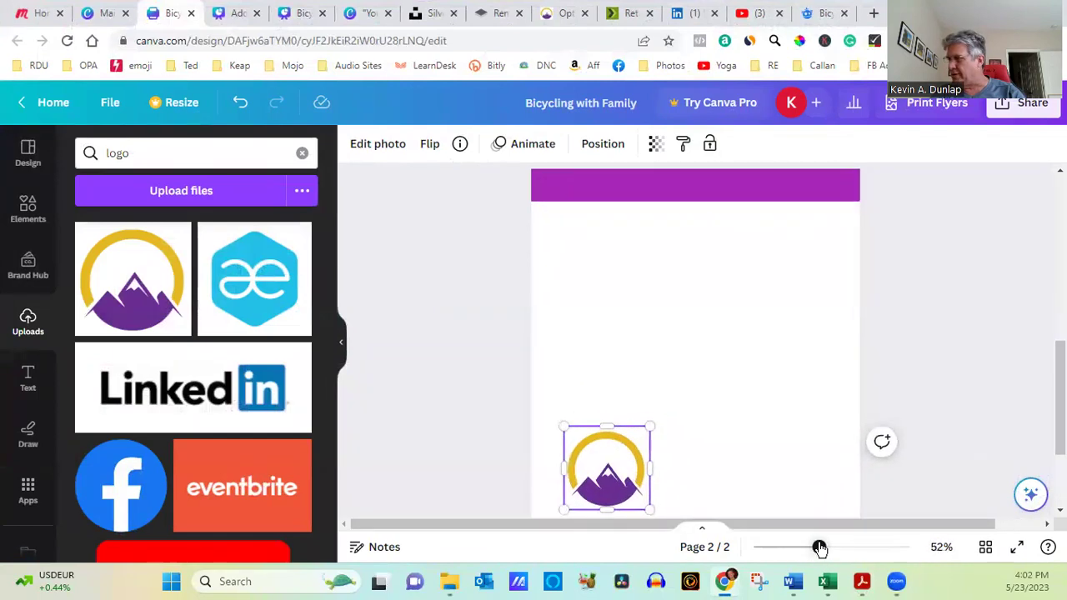
{"action": "scroll", "coordinate": [633, 401], "scroll_direction": "down", "scroll_amount": 3}
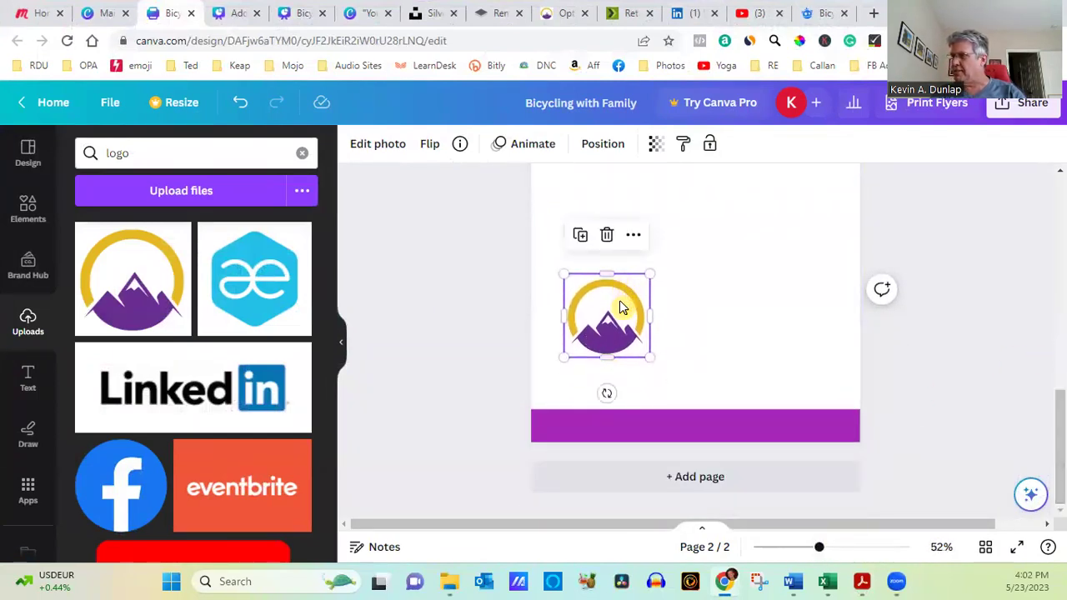
{"action": "left_click_drag", "start_coordinate": [619, 300], "coordinate": [583, 423]}
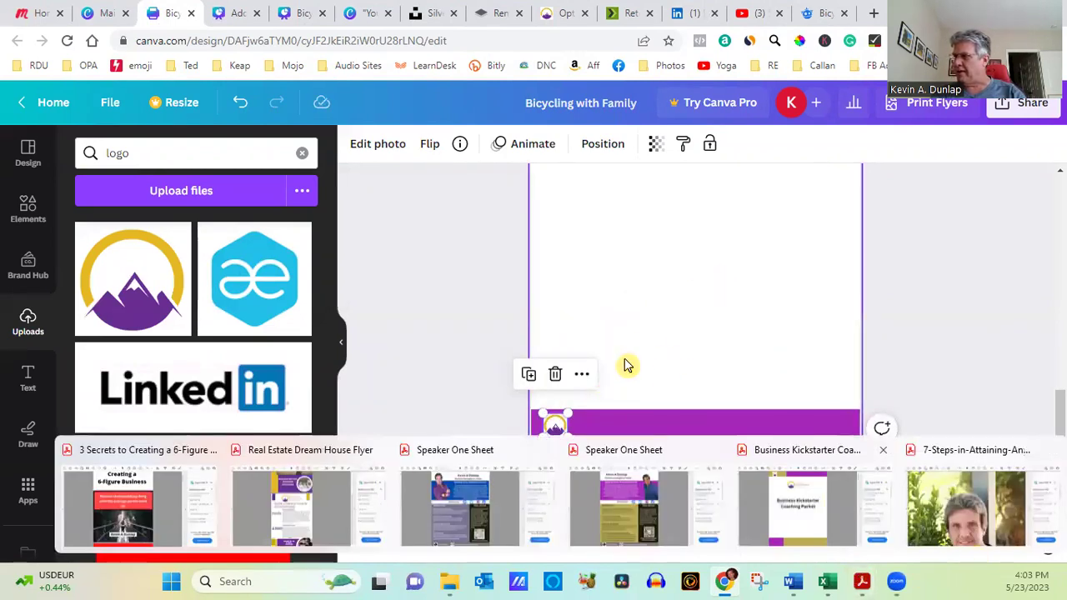
{"action": "left_click", "coordinate": [490, 306]}
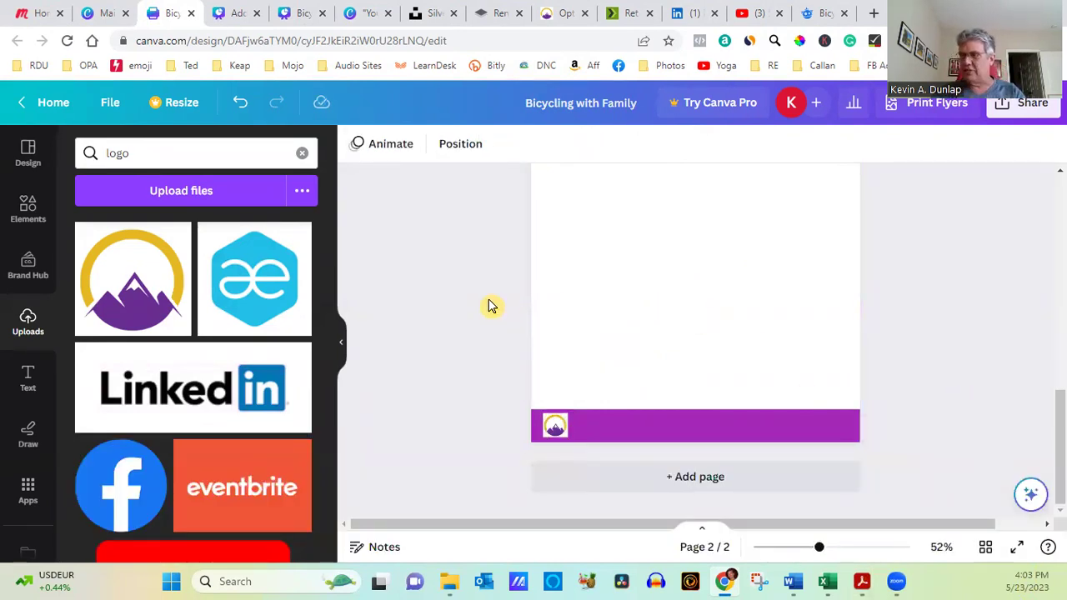
{"action": "left_click", "coordinate": [27, 379]}
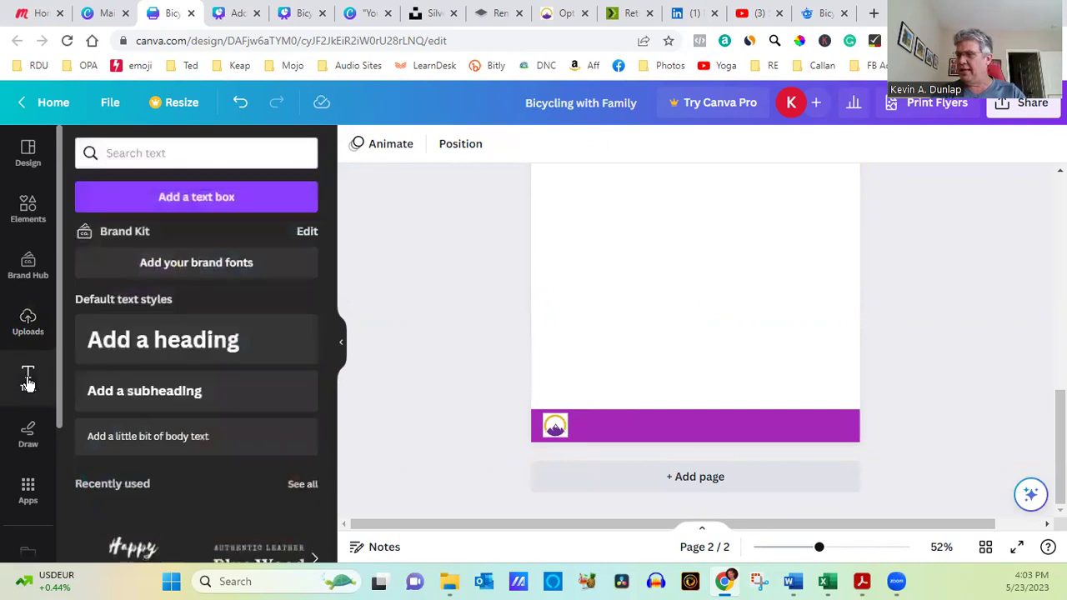
{"action": "left_click", "coordinate": [162, 440]}
{"action": "type", "text": "www.Optim"}
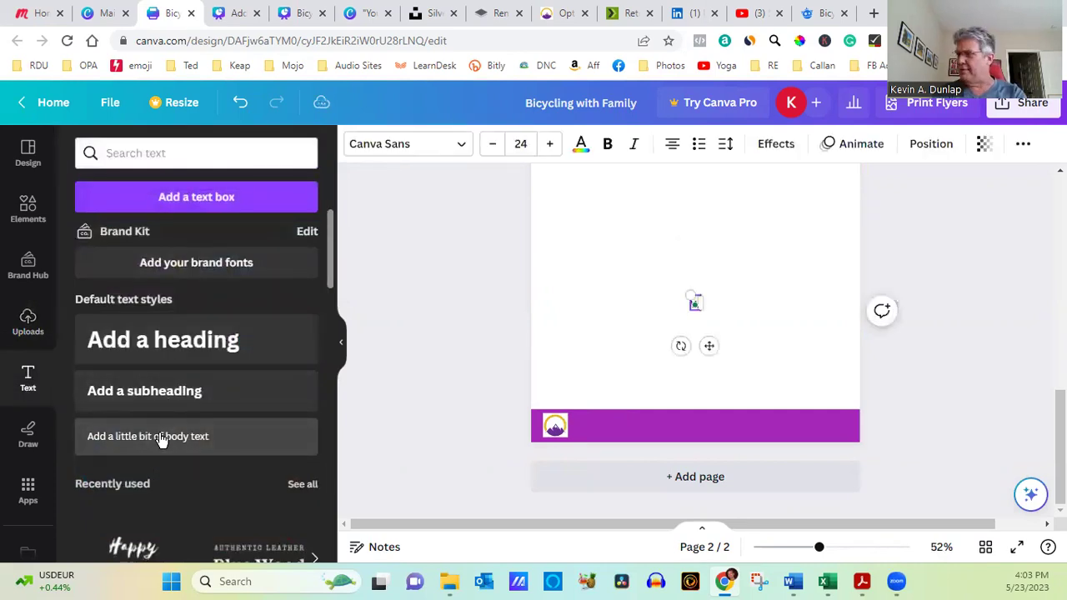
{"action": "type", "text": "a"}
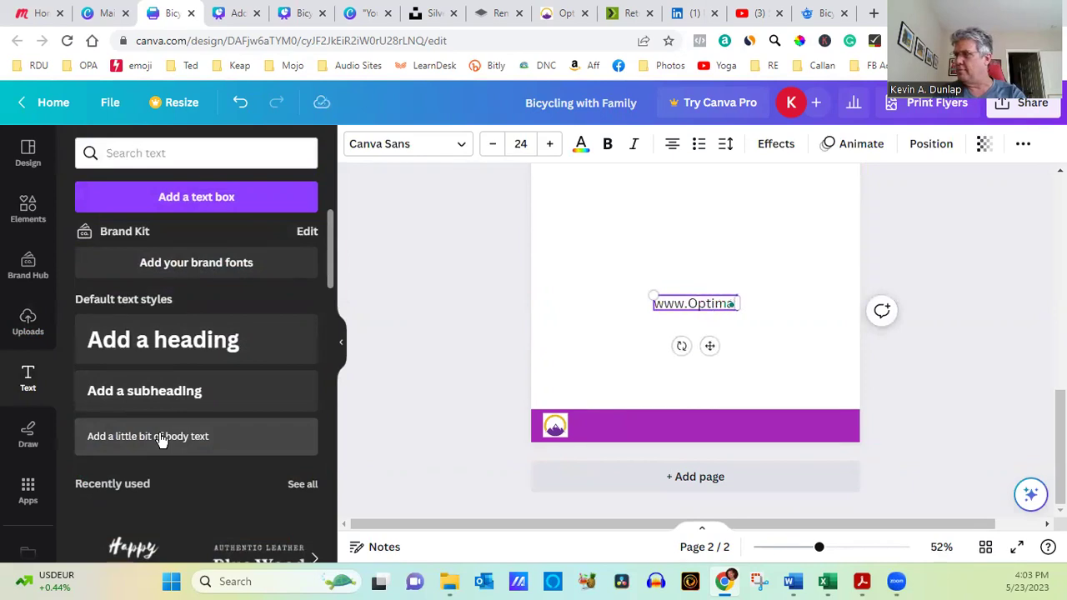
{"action": "type", "text": "lAcademy"}
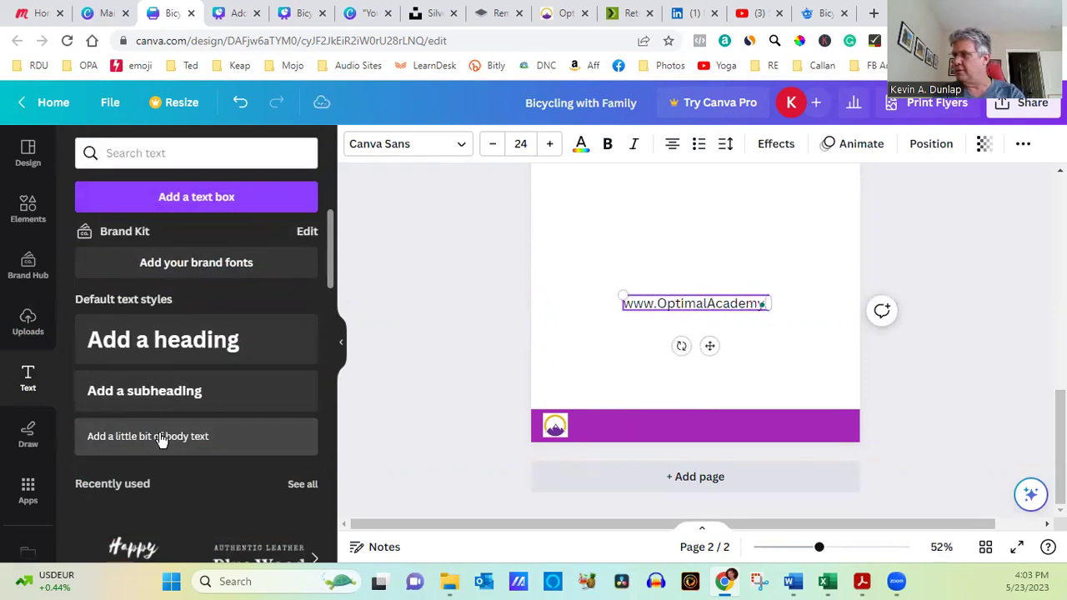
{"action": "key", "text": "BackSpace"}
{"action": "key", "text": "BackSpace"}
{"action": "key", "text": "BackSpace"}
{"action": "key", "text": "BackSpace"}
{"action": "key", "text": "BackSpace"}
{"action": "key", "text": "BackSpace"}
{"action": "key", "text": "BackSpace"}
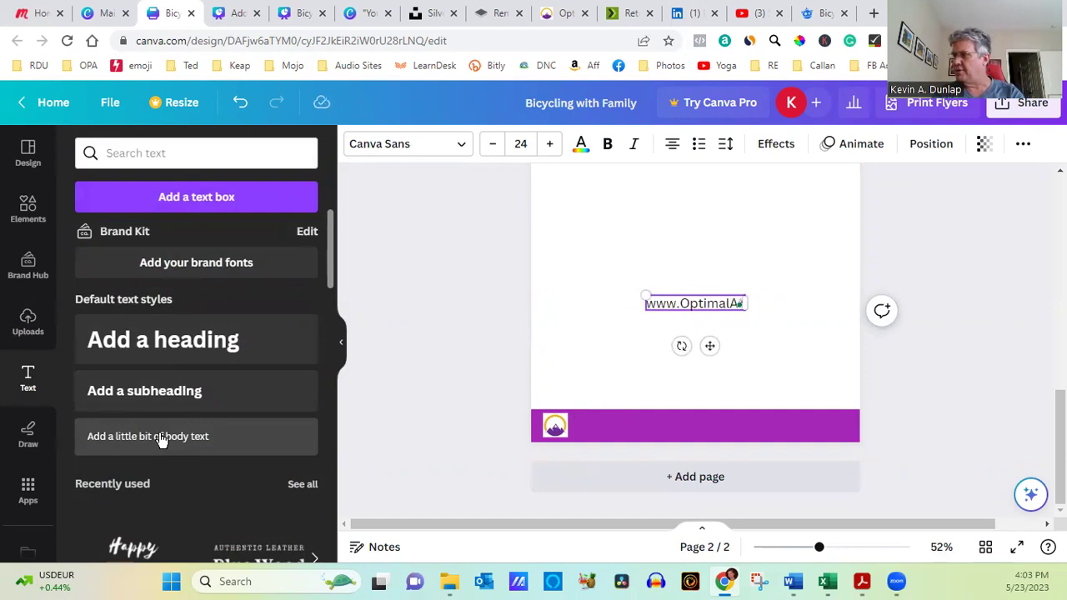
{"action": "key", "text": "BackSpace"}
{"action": "type", "text": "lPerforamance"}
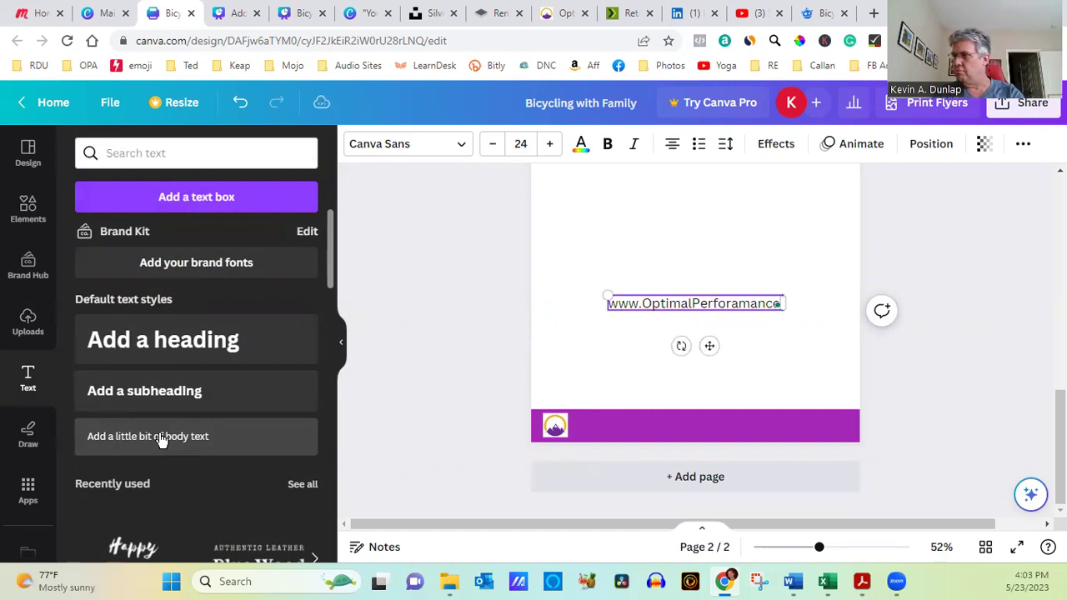
{"action": "key", "text": "BackSpace"}
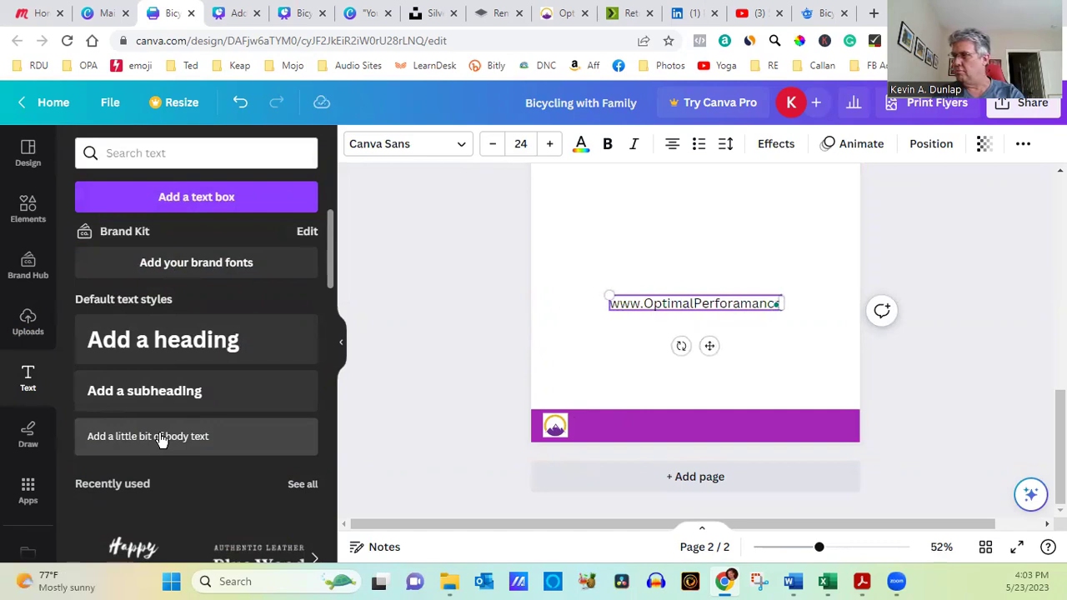
{"action": "type", "text": "eAcademy.org"}
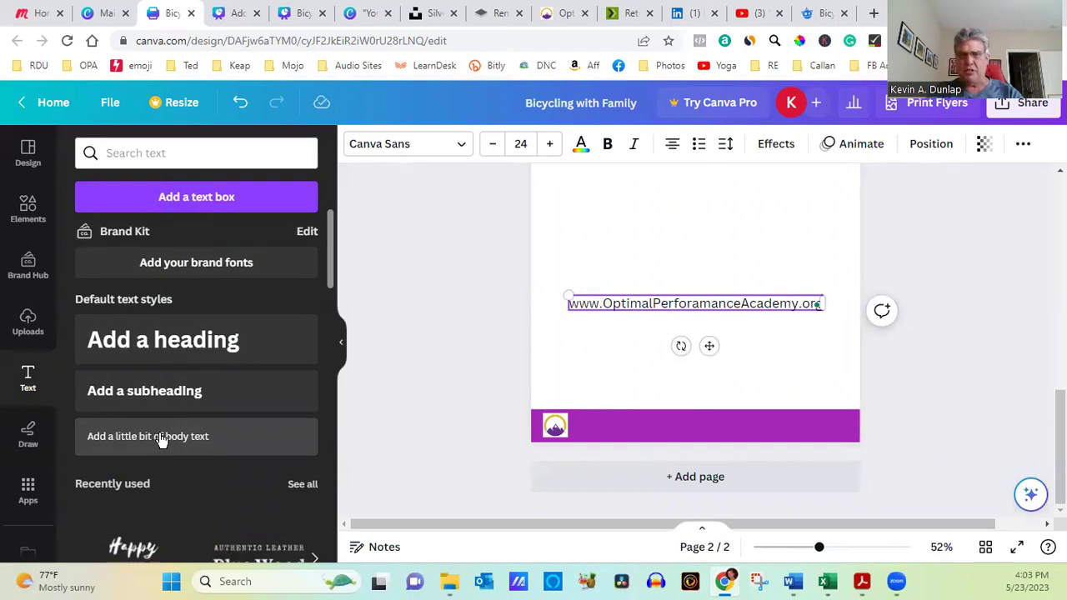
- Set the website text's font size to 12 and move it into the middle of the bottom purple band
{"action": "key", "text": "ctrl+a"}
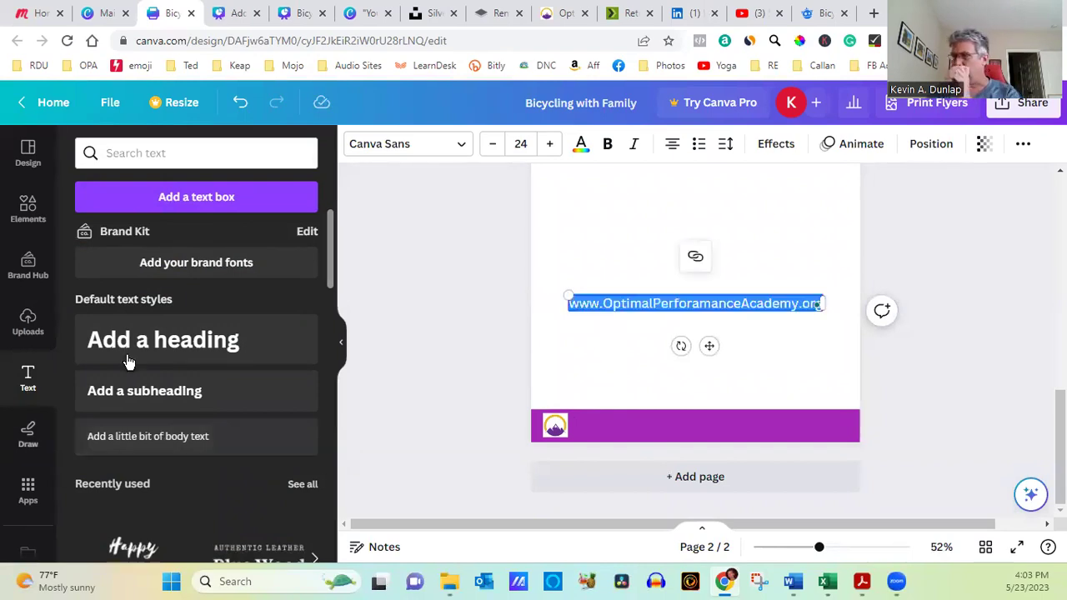
{"action": "left_click", "coordinate": [521, 145]}
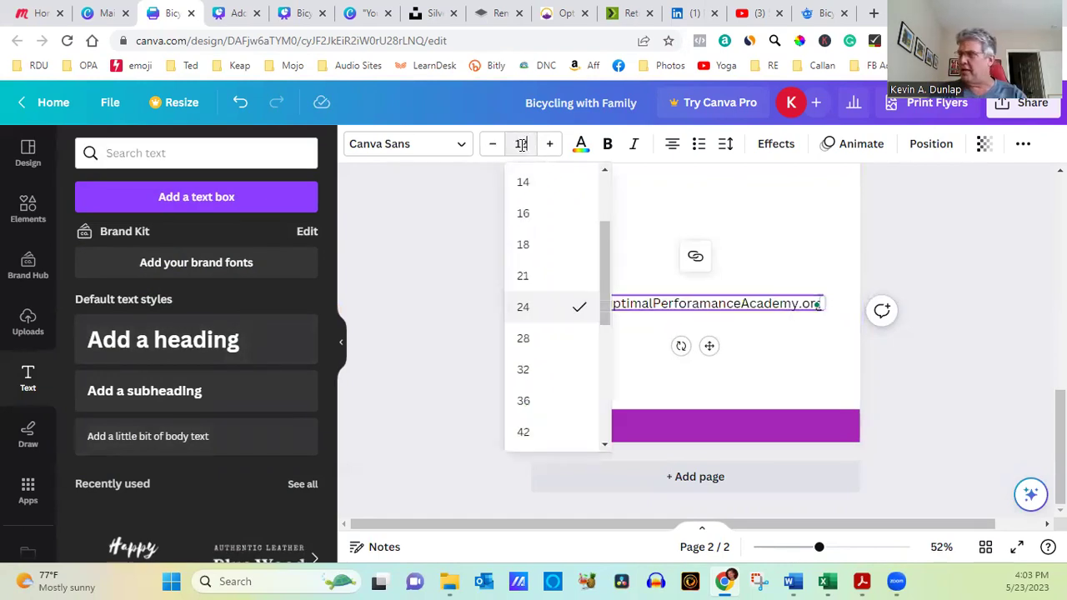
{"action": "type", "text": "12"}
{"action": "key", "text": "Return"}
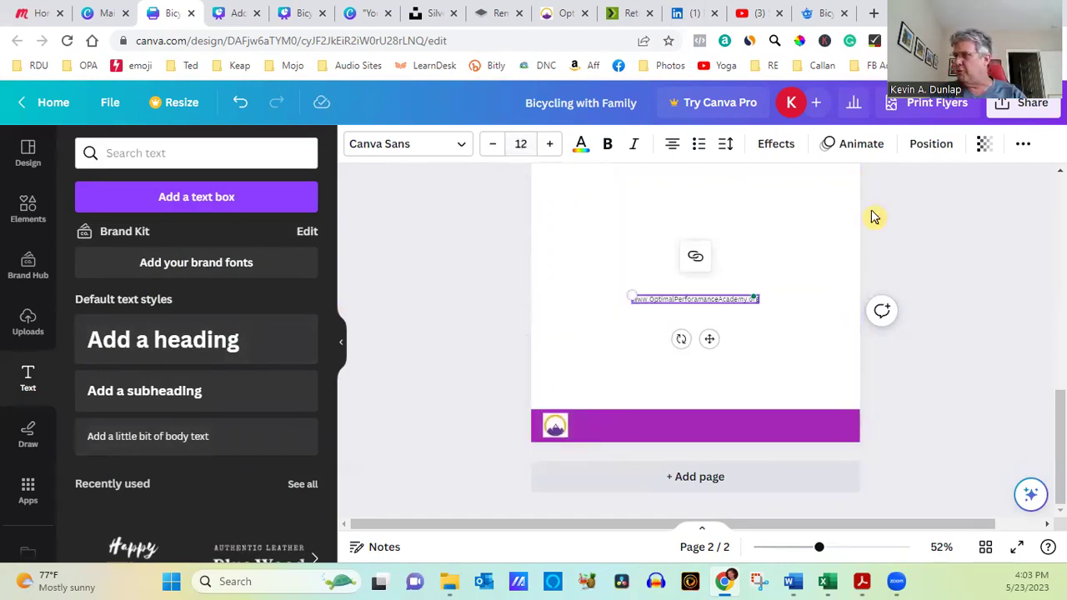
{"action": "left_click_drag", "start_coordinate": [708, 331], "coordinate": [704, 454]}
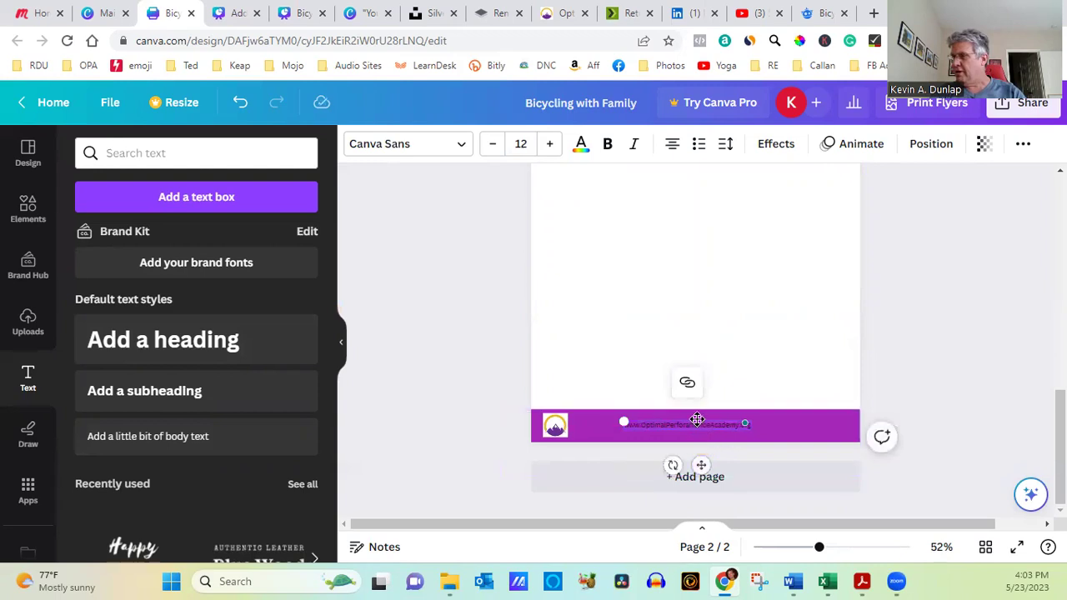
- Change the website text's color to white and deselect it
{"action": "double_click", "coordinate": [699, 426]}
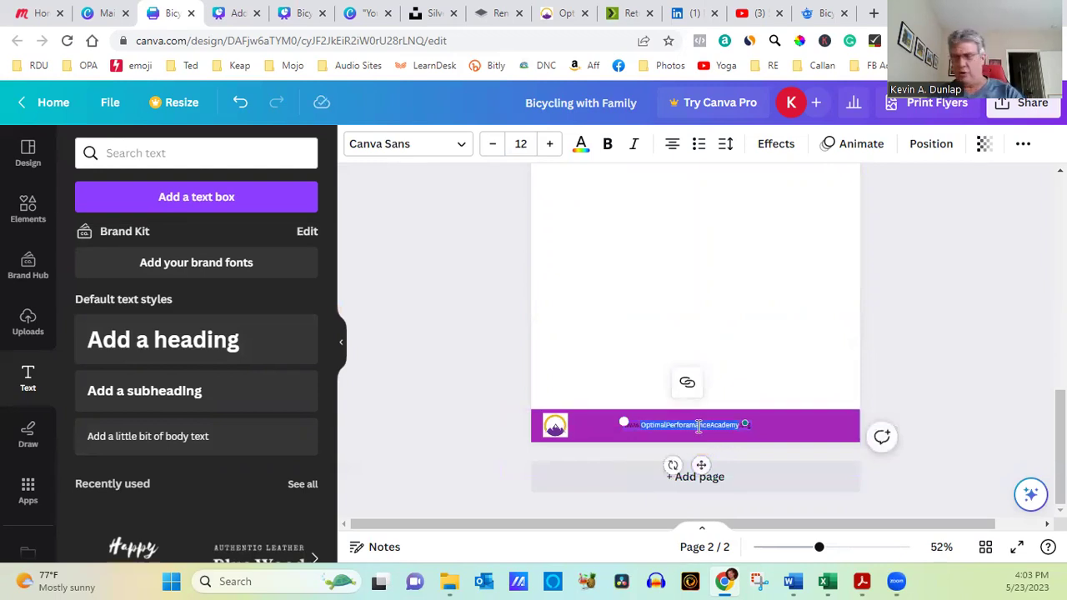
{"action": "left_click", "coordinate": [582, 144]}
{"action": "left_click", "coordinate": [217, 240]}
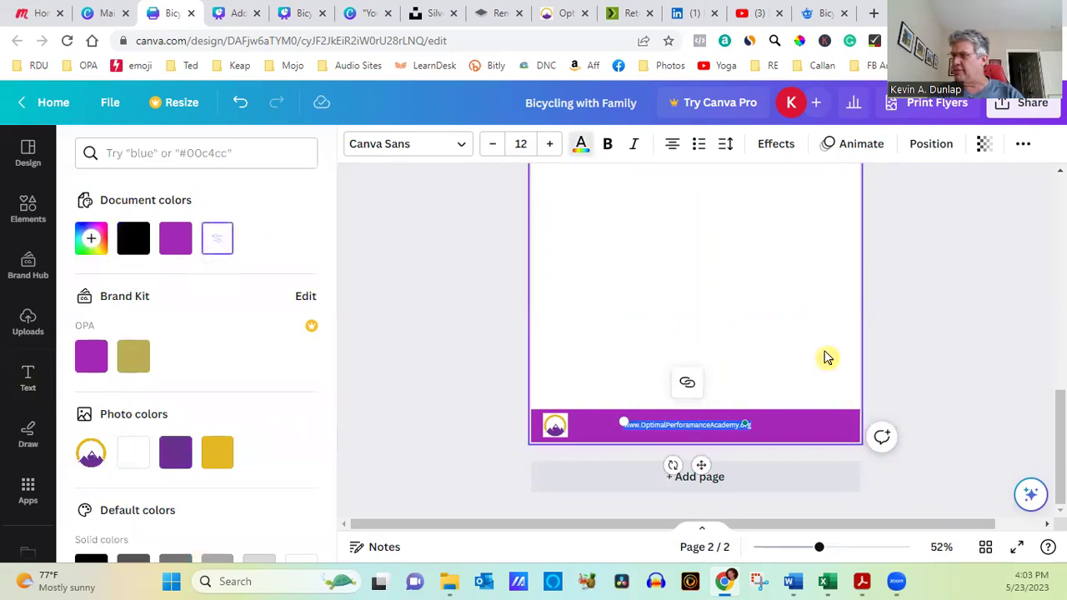
{"action": "key", "text": "Escape"}
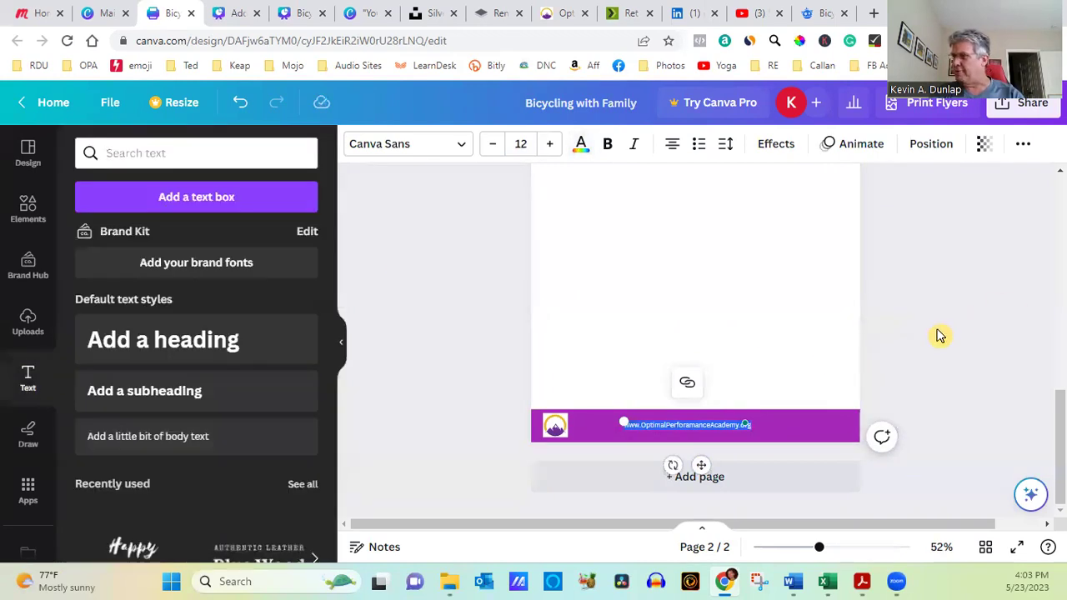
{"action": "left_click", "coordinate": [940, 335]}
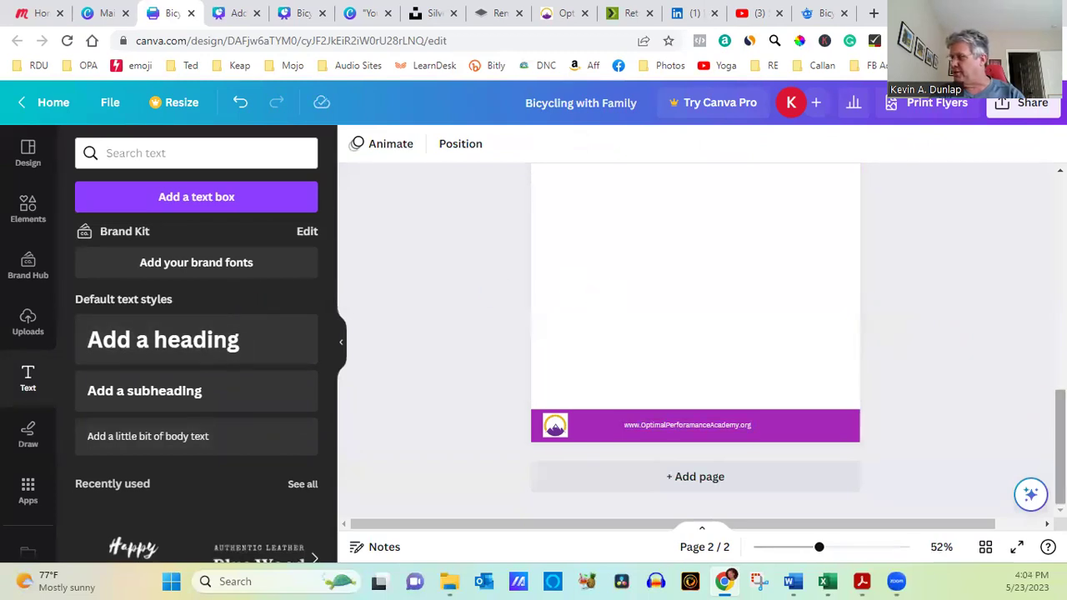
- Add the blue hexagon "ae" logo from the uploads to page 2, shrink it and place it at the right end of the top purple band
{"action": "left_click_drag", "start_coordinate": [1060, 446], "coordinate": [1060, 348]}
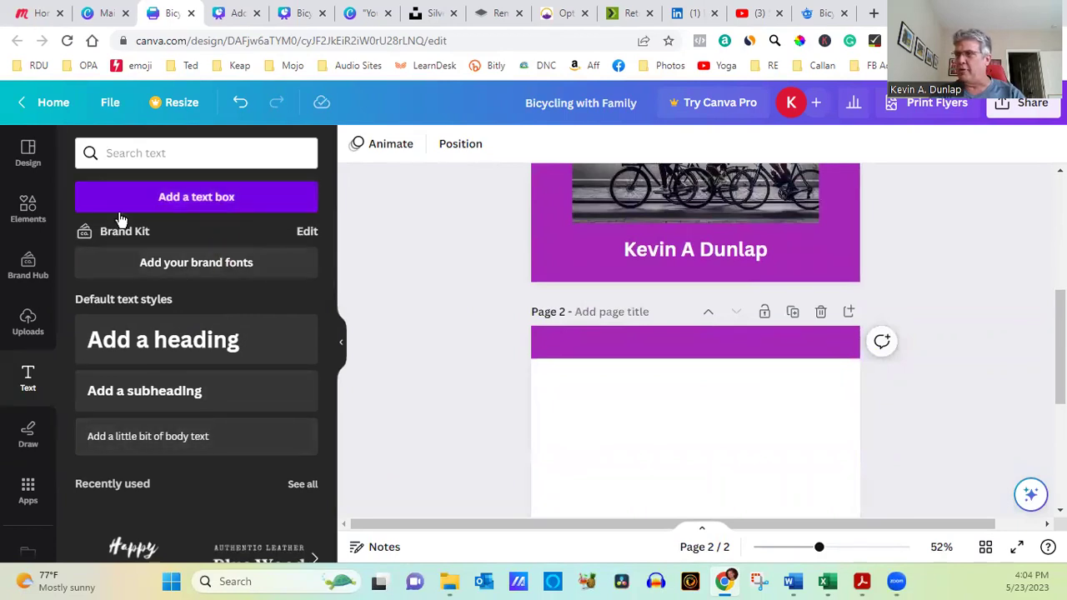
{"action": "left_click", "coordinate": [29, 323]}
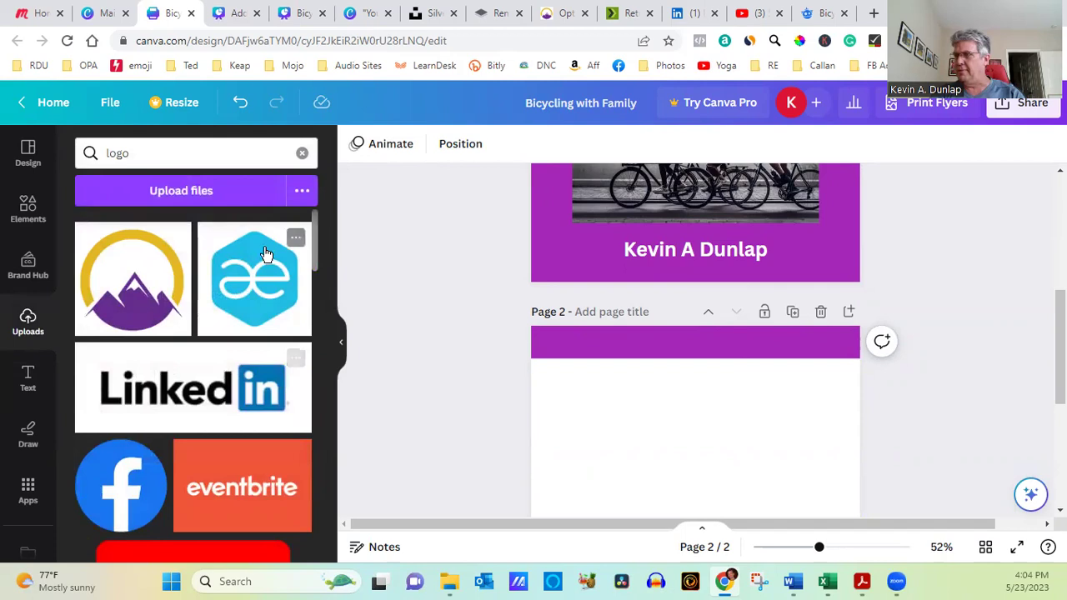
{"action": "left_click", "coordinate": [262, 287]}
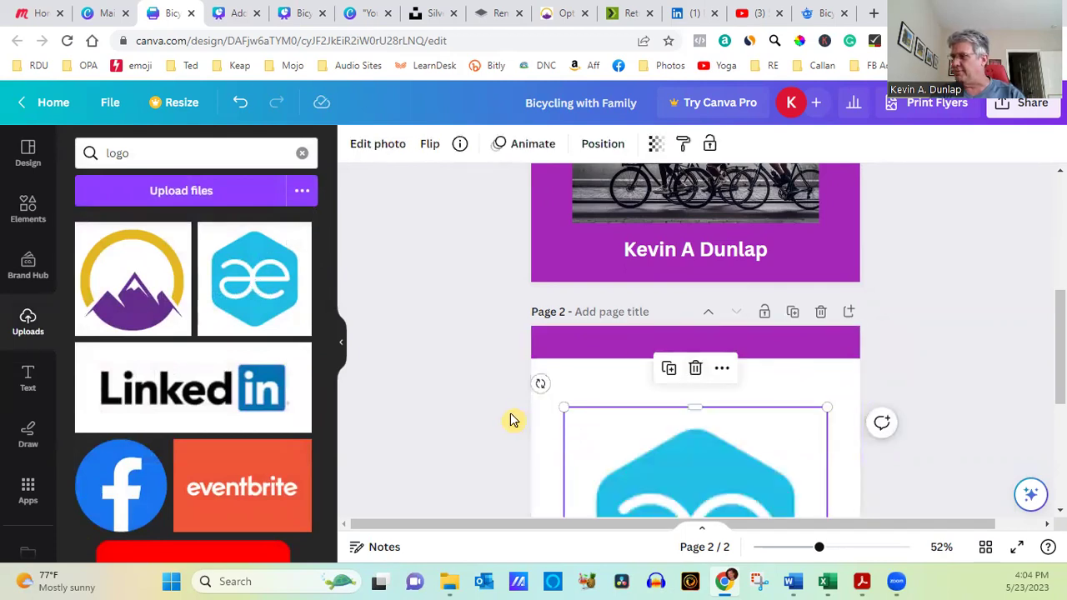
{"action": "left_click_drag", "start_coordinate": [563, 408], "coordinate": [675, 439]}
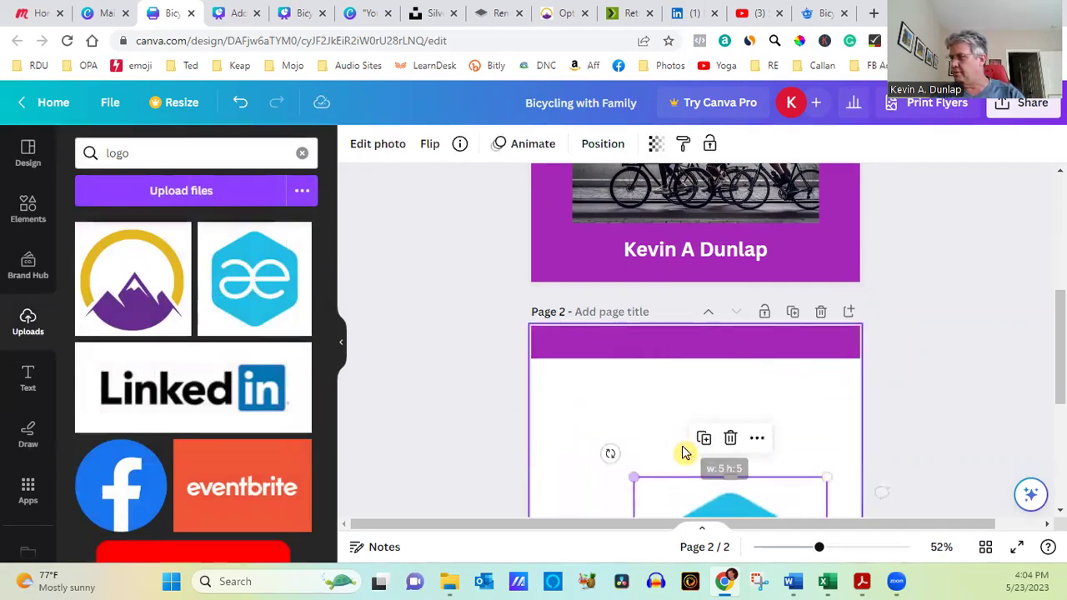
{"action": "left_click_drag", "start_coordinate": [729, 500], "coordinate": [775, 367]}
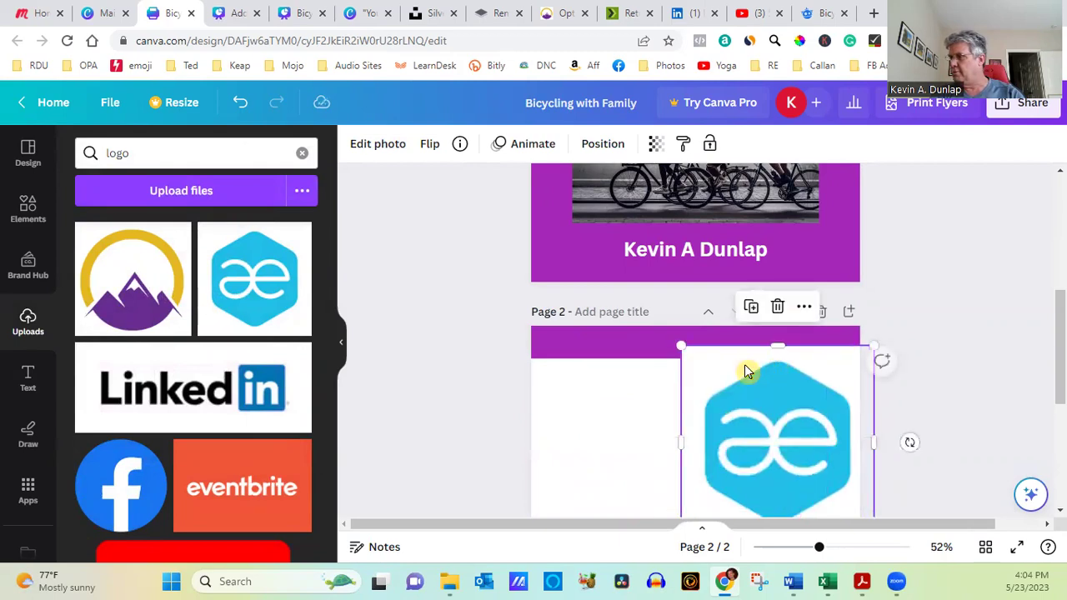
{"action": "left_click_drag", "start_coordinate": [678, 346], "coordinate": [832, 457]}
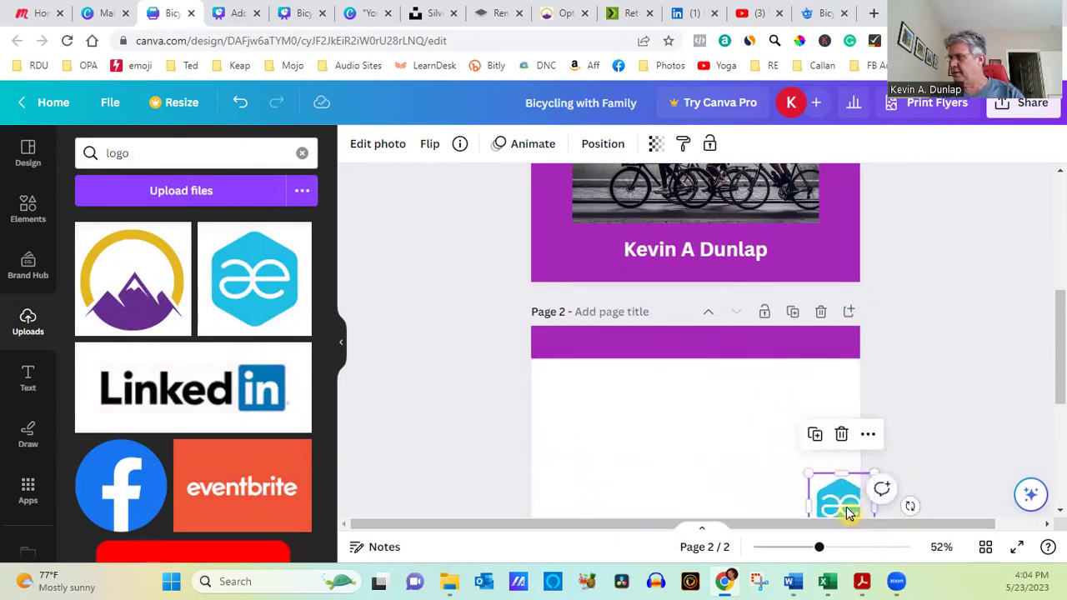
{"action": "left_click_drag", "start_coordinate": [846, 508], "coordinate": [817, 352]}
{"action": "left_click", "coordinate": [1022, 413]}
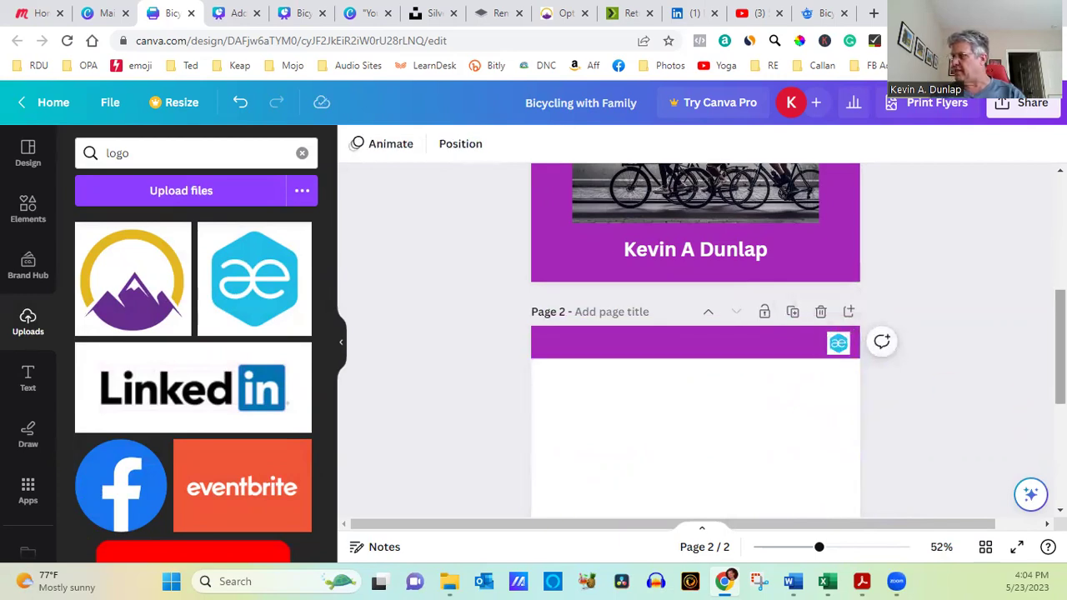
- Add body text reading "2" on page 2 and move it to the right end of the bottom purple band
{"action": "scroll", "coordinate": [695, 342], "scroll_direction": "down", "scroll_amount": 5}
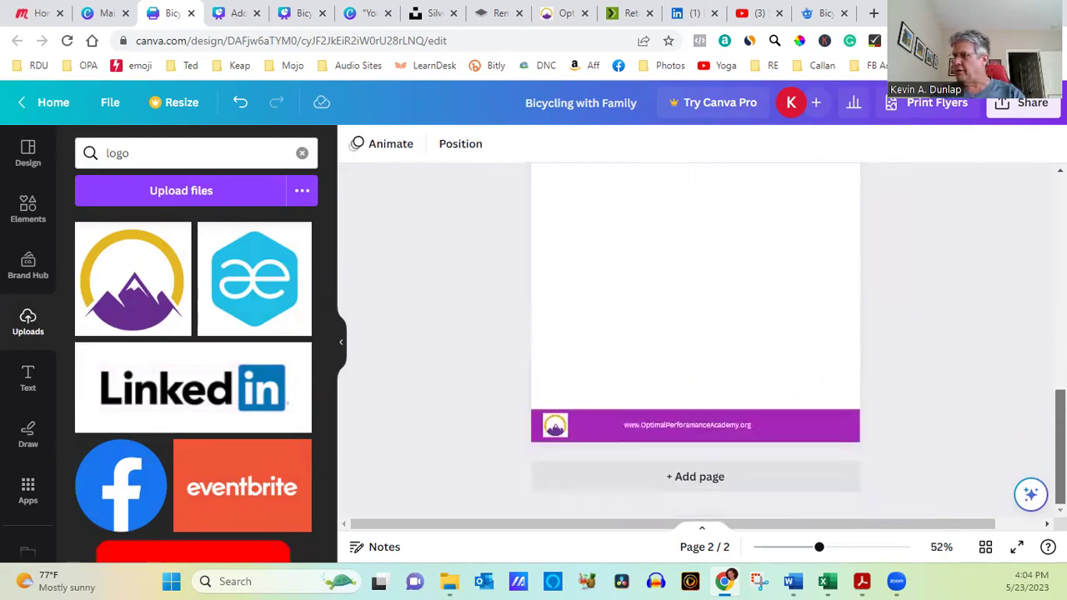
{"action": "scroll", "coordinate": [695, 342], "scroll_direction": "up", "scroll_amount": 1}
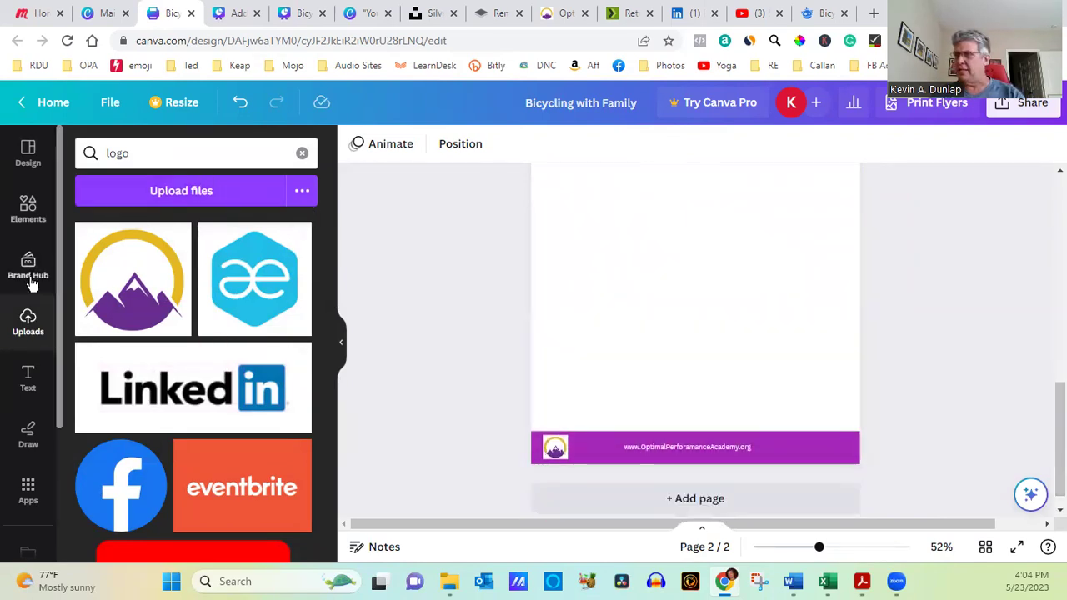
{"action": "left_click", "coordinate": [28, 385]}
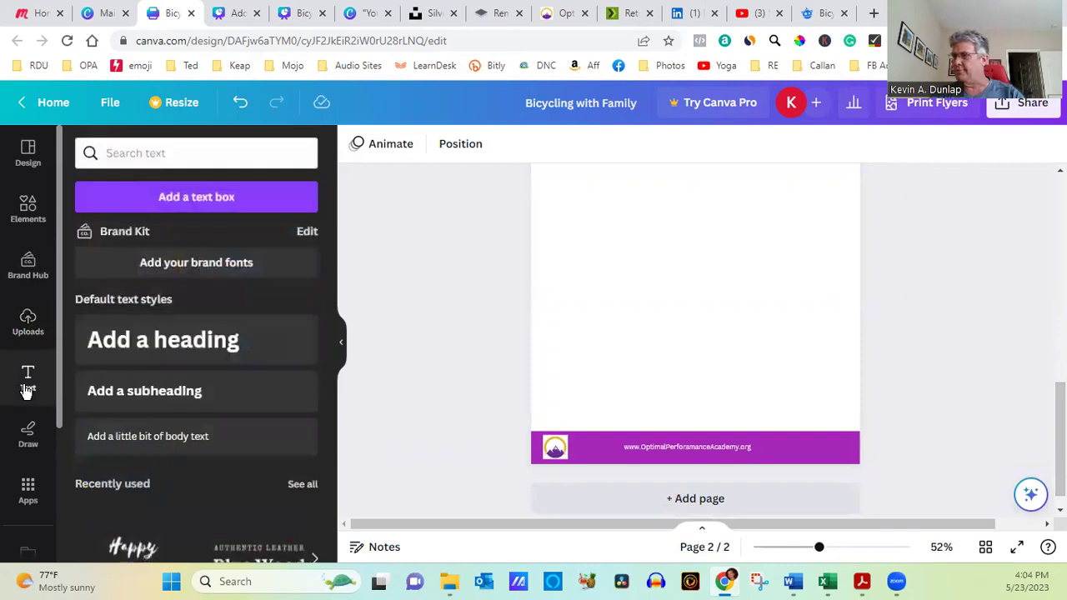
{"action": "left_click", "coordinate": [140, 450]}
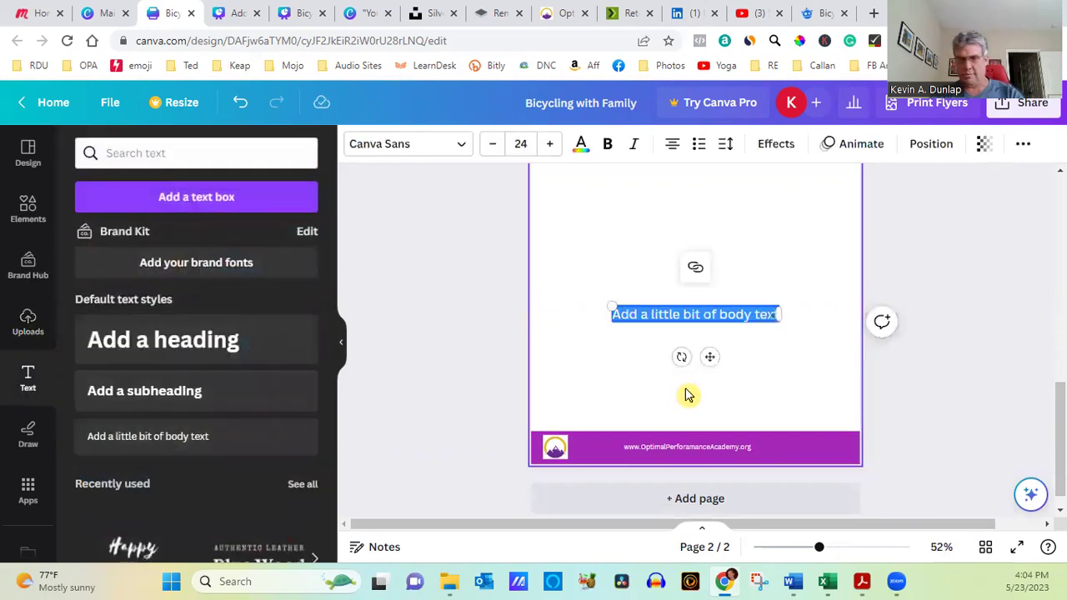
{"action": "type", "text": "2"}
{"action": "left_click", "coordinate": [759, 331]}
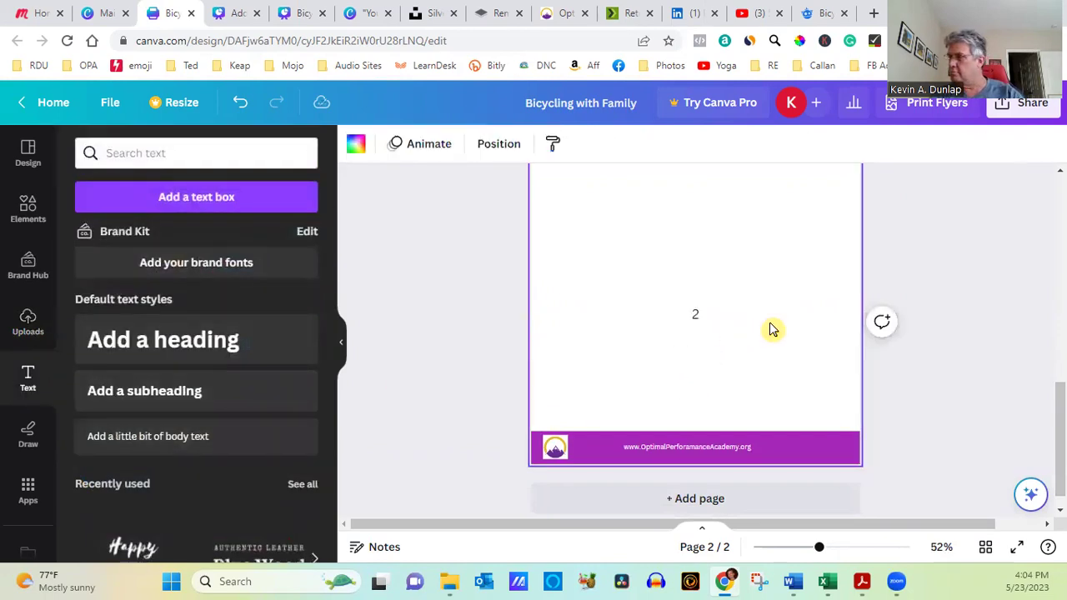
{"action": "left_click_drag", "start_coordinate": [697, 315], "coordinate": [837, 444]}
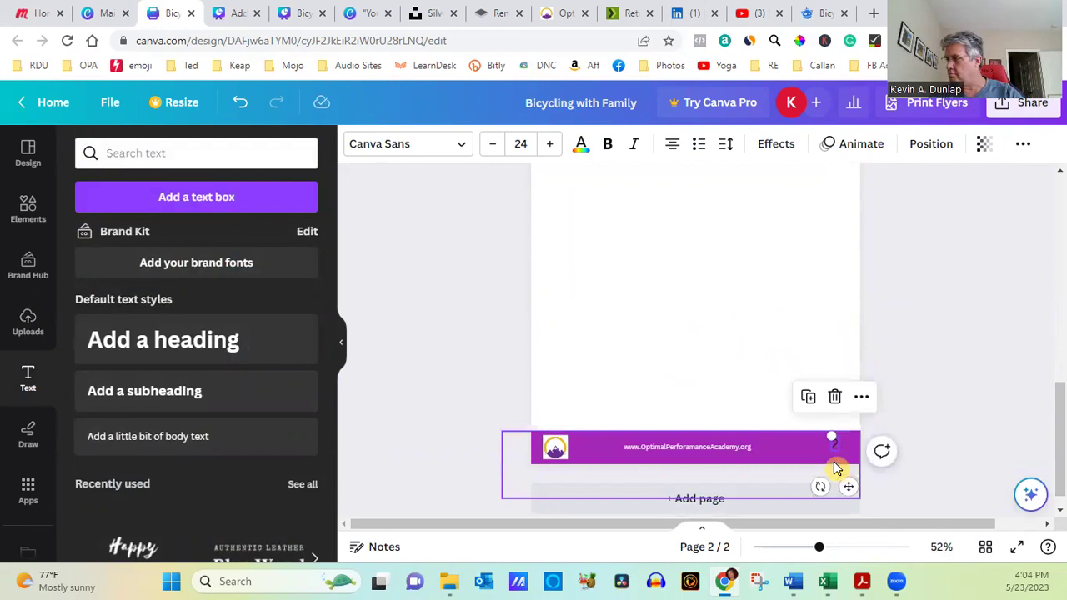
- Set the page number's font size to 15, change its color to white and deselect it
{"action": "double_click", "coordinate": [837, 451]}
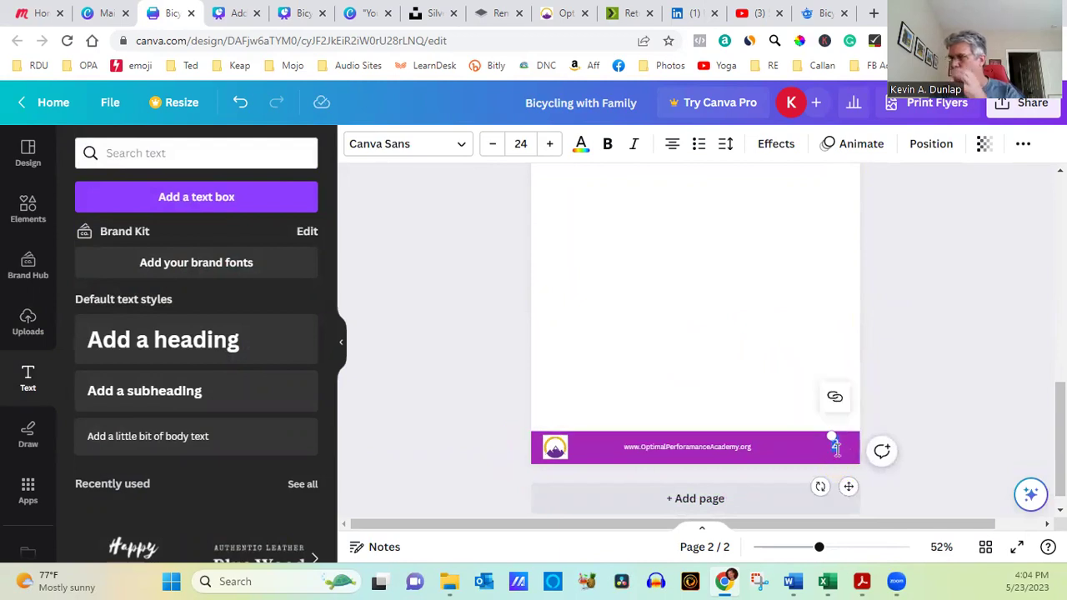
{"action": "left_click", "coordinate": [525, 146]}
{"action": "type", "text": "15"}
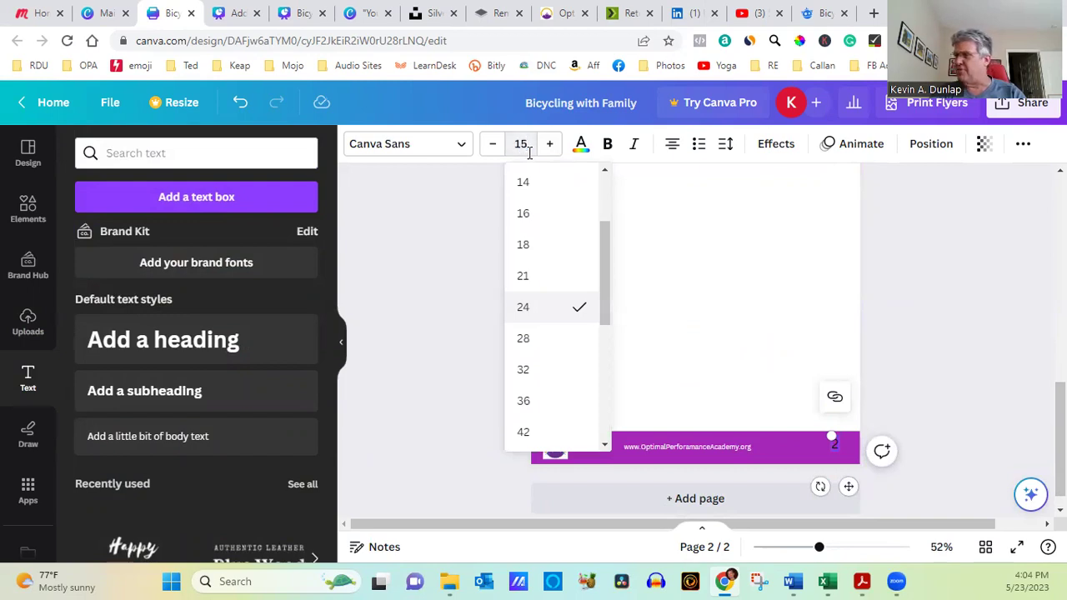
{"action": "left_click", "coordinate": [581, 144]}
{"action": "left_click", "coordinate": [217, 238]}
{"action": "left_click", "coordinate": [1000, 339]}
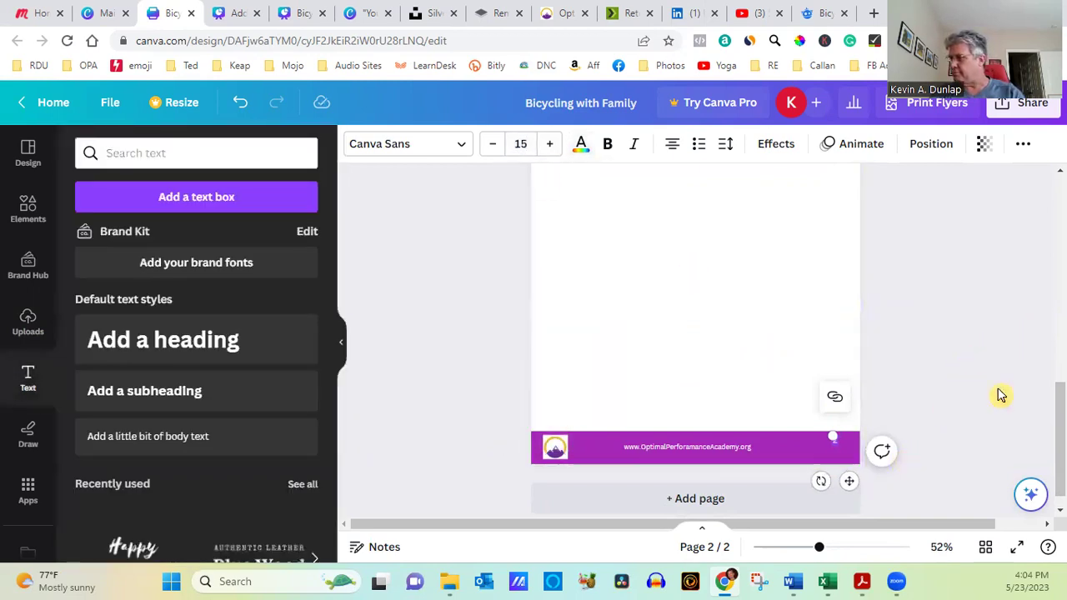
{"action": "left_click", "coordinate": [950, 417]}
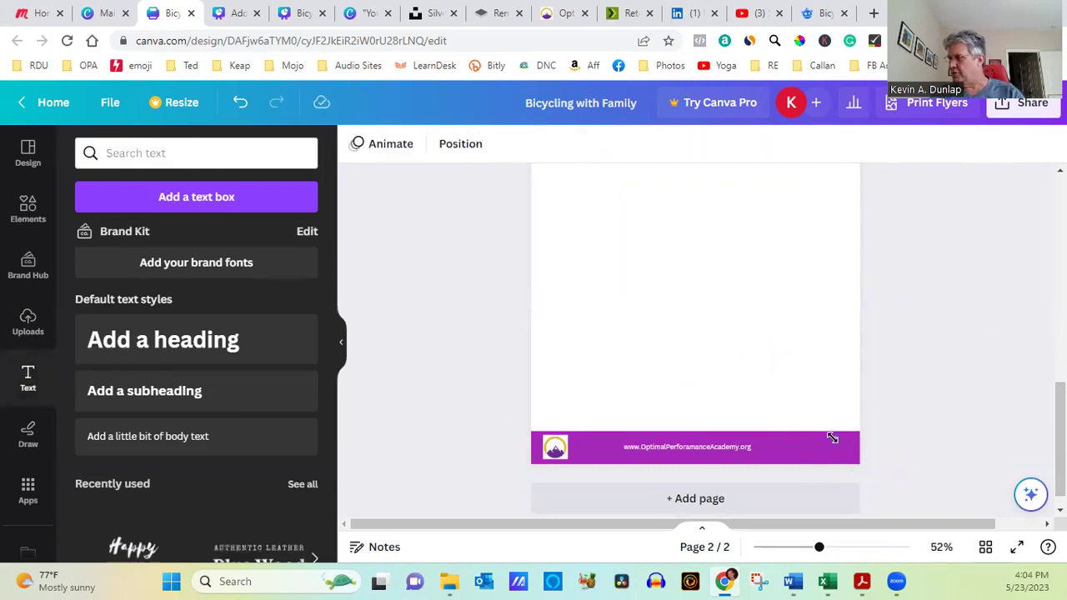
- Nudge the page number into line with the website text in the bottom purple band and deselect it
{"action": "left_click", "coordinate": [832, 438]}
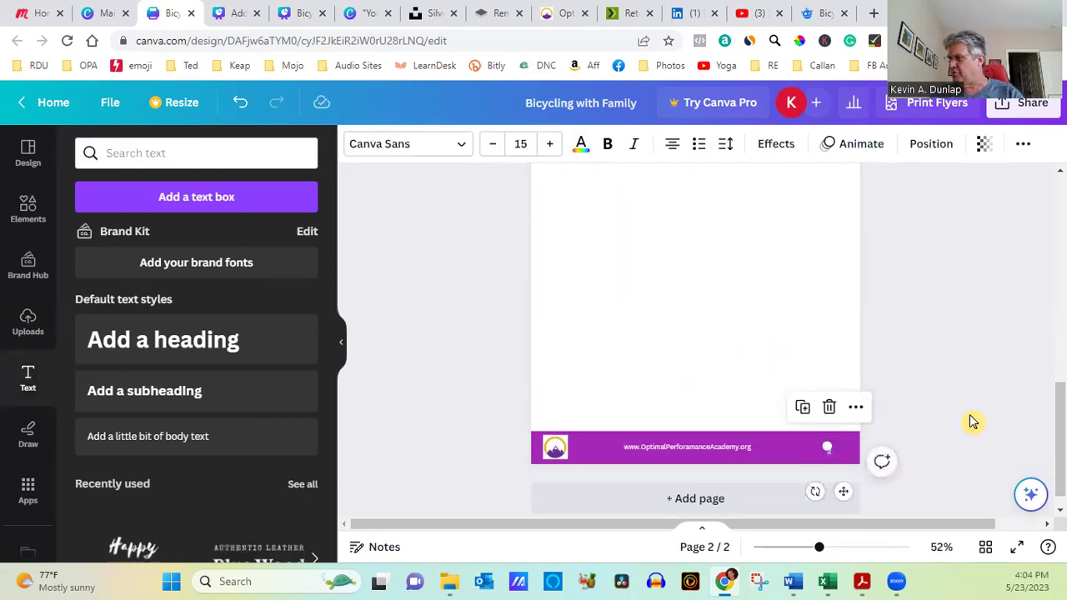
{"action": "left_click", "coordinate": [1004, 408]}
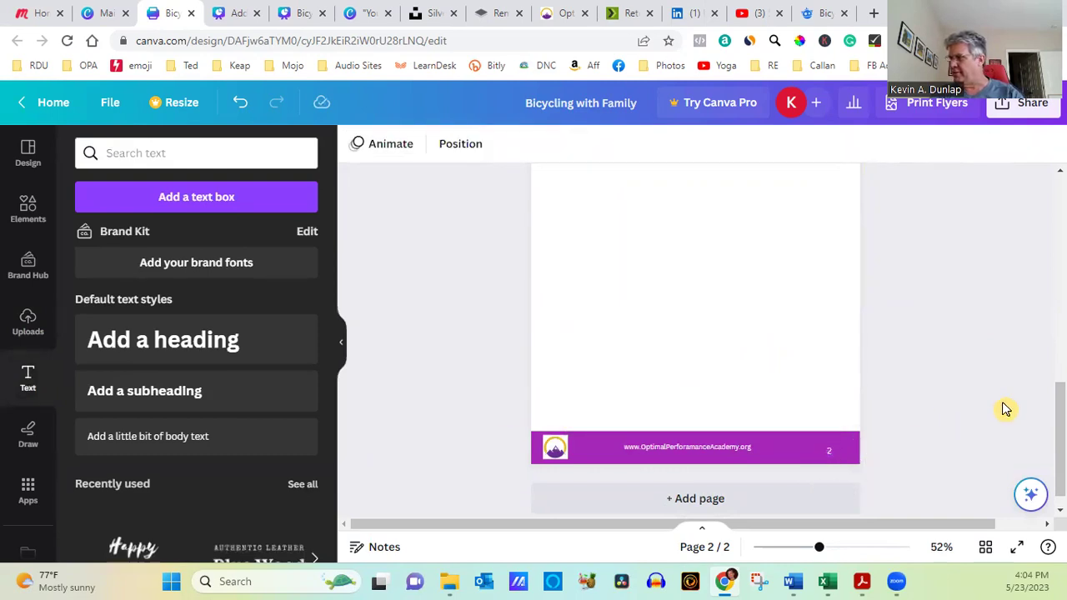
{"action": "left_click", "coordinate": [832, 457]}
{"action": "left_click_drag", "start_coordinate": [833, 455], "coordinate": [828, 448]}
{"action": "left_click", "coordinate": [826, 450]}
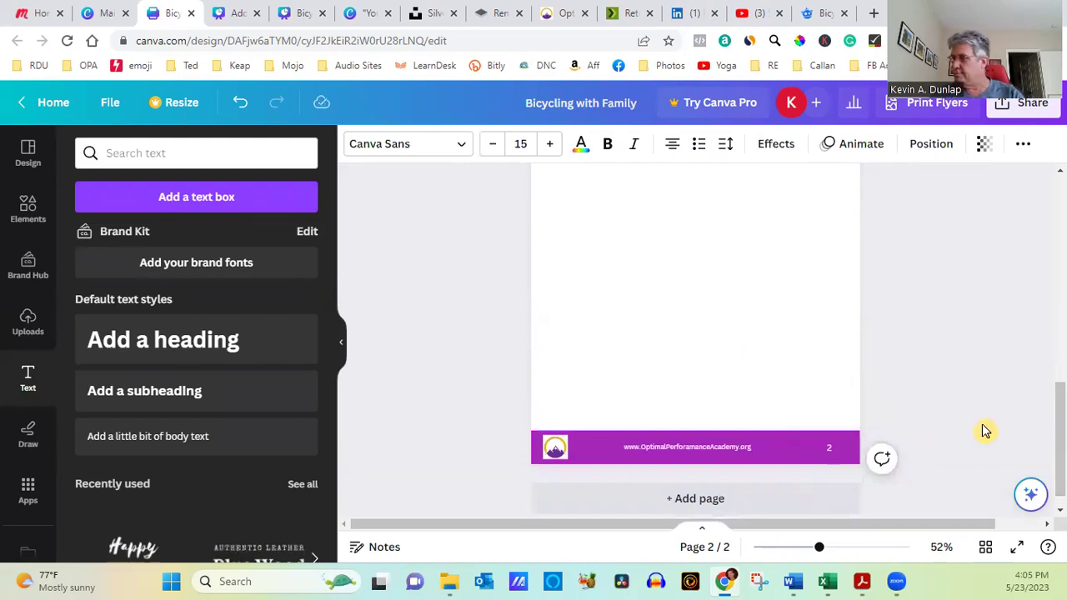
{"action": "left_click", "coordinate": [963, 406]}
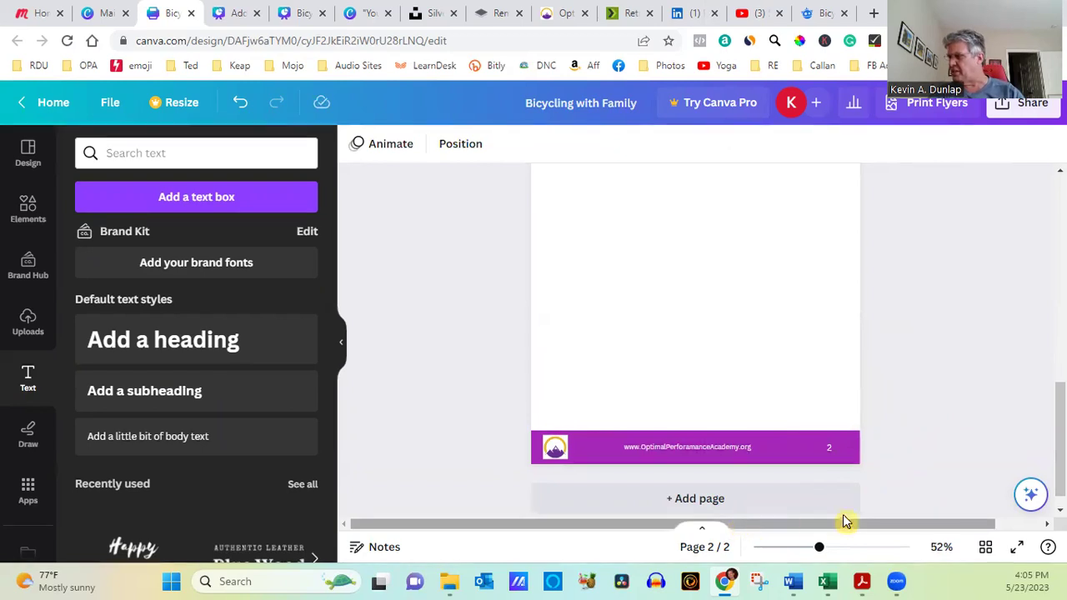
- Duplicate the finished page 2 layout seven times to bring the design to nine pages
{"action": "left_click_drag", "start_coordinate": [820, 552], "coordinate": [798, 559]}
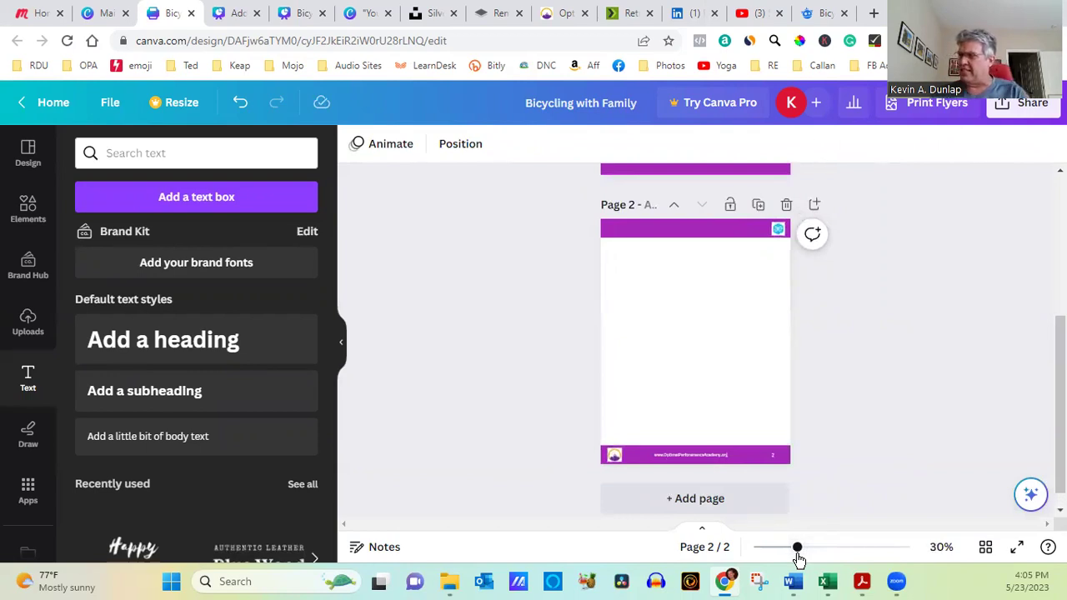
{"action": "left_click", "coordinate": [758, 210]}
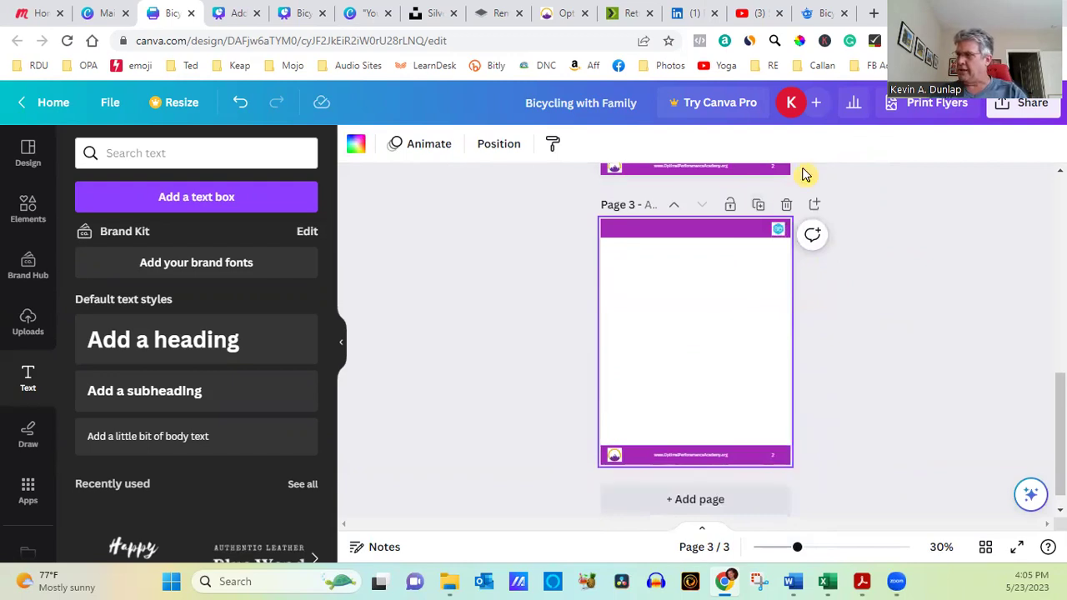
{"action": "left_click", "coordinate": [760, 208]}
{"action": "left_click", "coordinate": [761, 208]}
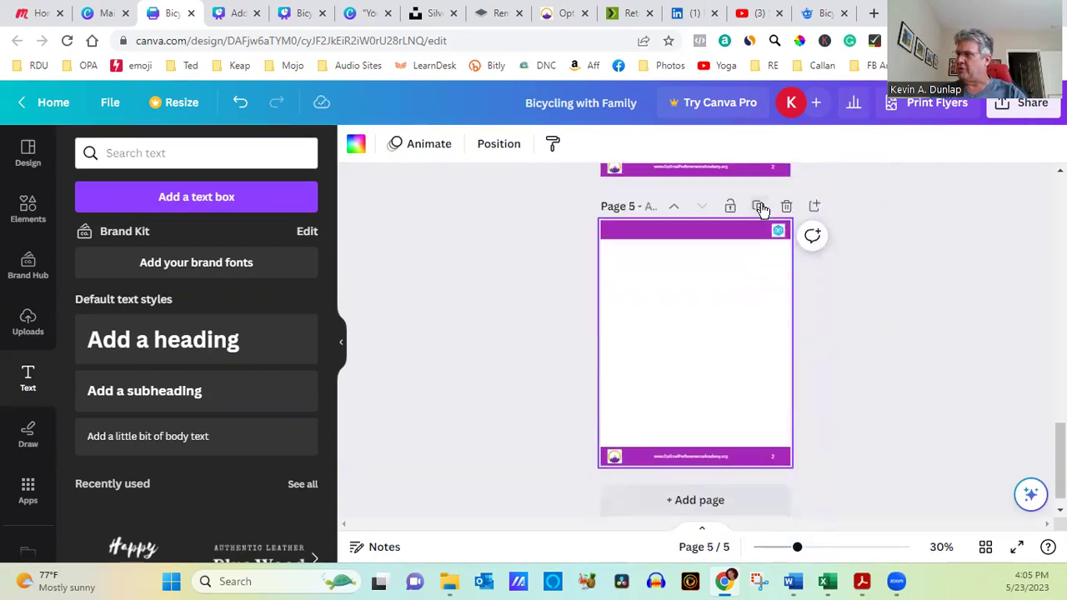
{"action": "left_click", "coordinate": [760, 208]}
{"action": "left_click", "coordinate": [760, 209]}
{"action": "left_click", "coordinate": [760, 208]}
{"action": "left_click", "coordinate": [760, 208]}
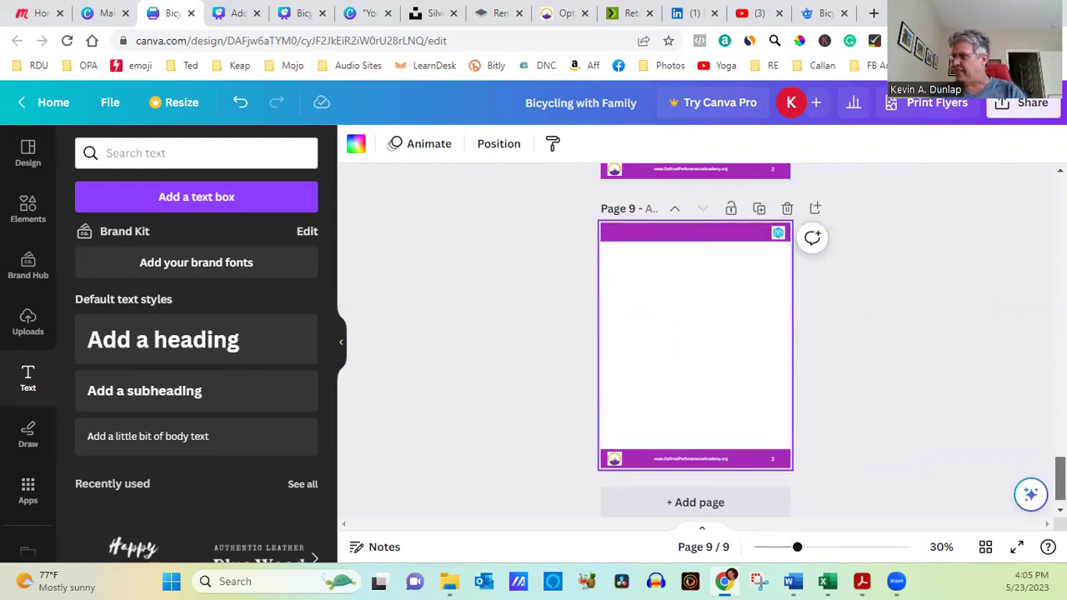
- Add a heading reading "Title" to page 2
{"action": "scroll", "coordinate": [695, 341], "scroll_direction": "up", "scroll_amount": 15}
{"action": "scroll", "coordinate": [695, 342], "scroll_direction": "up", "scroll_amount": 7}
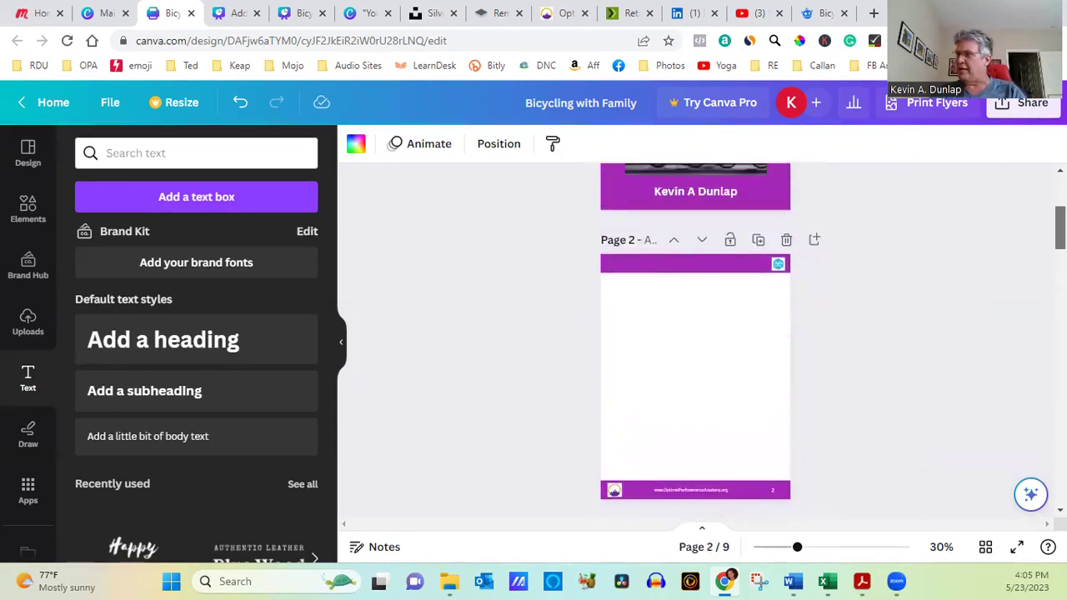
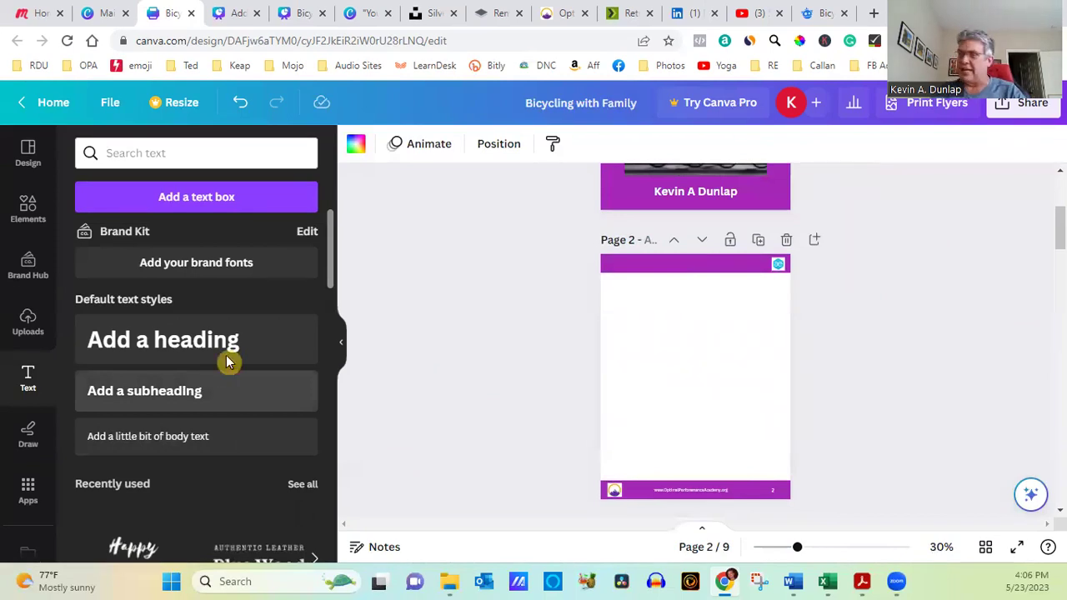
{"action": "left_click", "coordinate": [207, 348]}
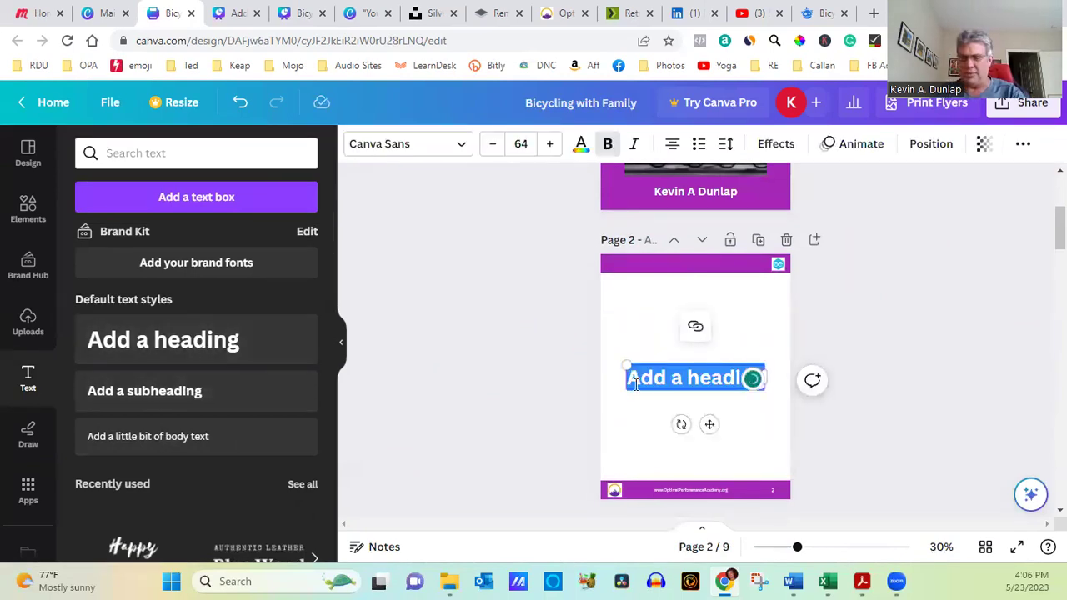
{"action": "type", "text": "Title"}
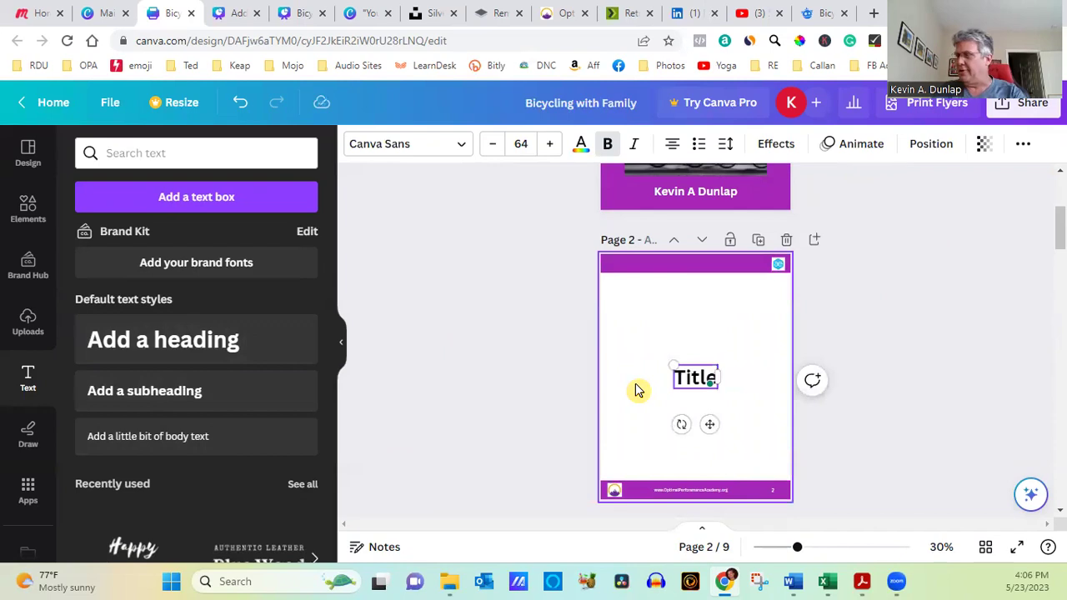
- Set the "Title" heading's font size to 42 and move it to the upper left of page 2, under the purple band
{"action": "left_click", "coordinate": [521, 144]}
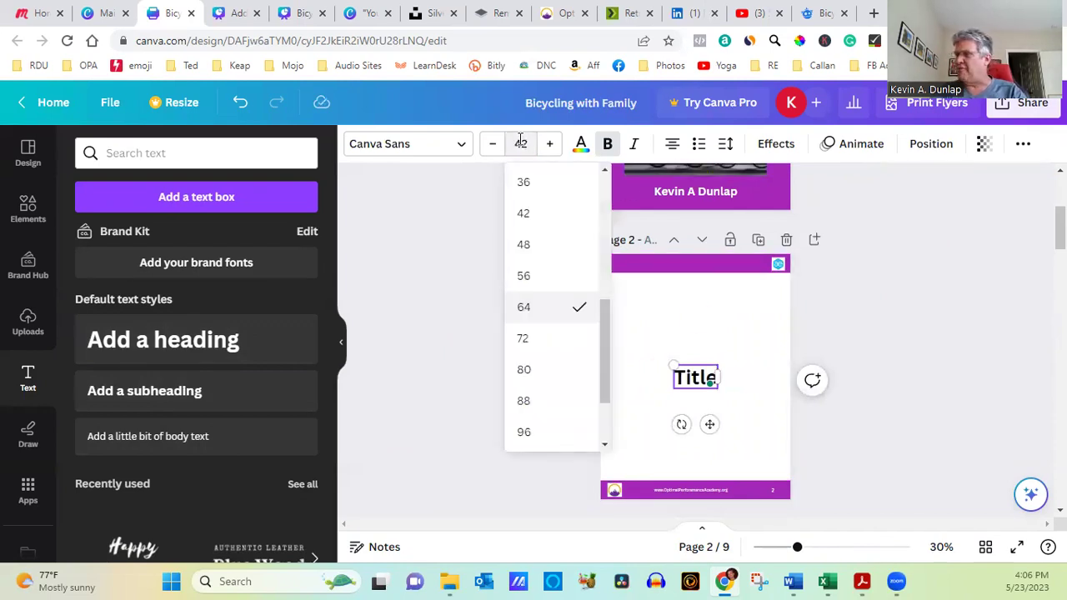
{"action": "type", "text": "42"}
{"action": "key", "text": "Return"}
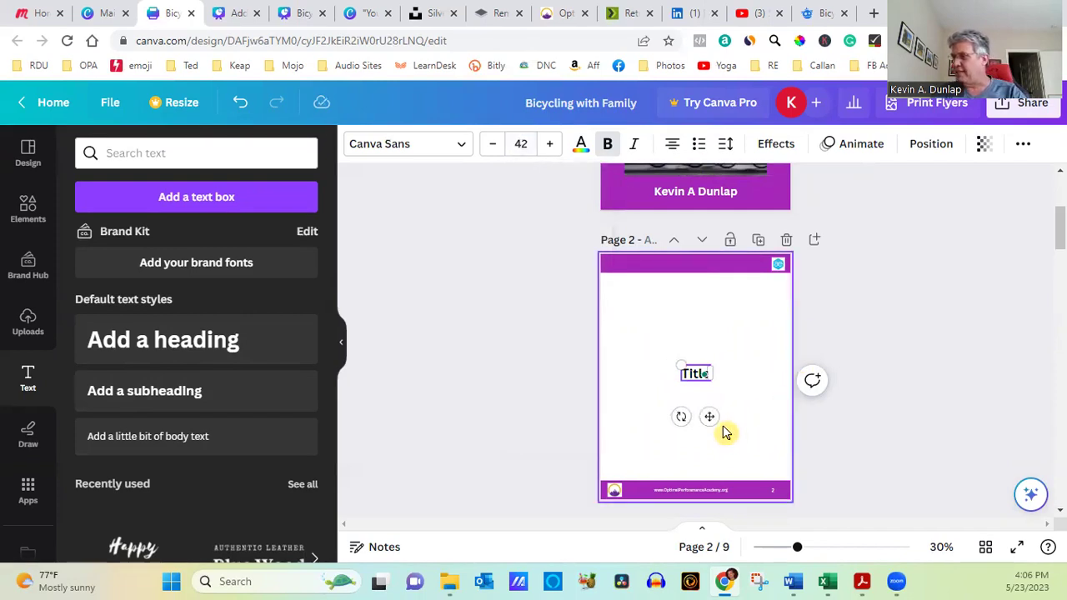
{"action": "left_click_drag", "start_coordinate": [709, 416], "coordinate": [640, 331]}
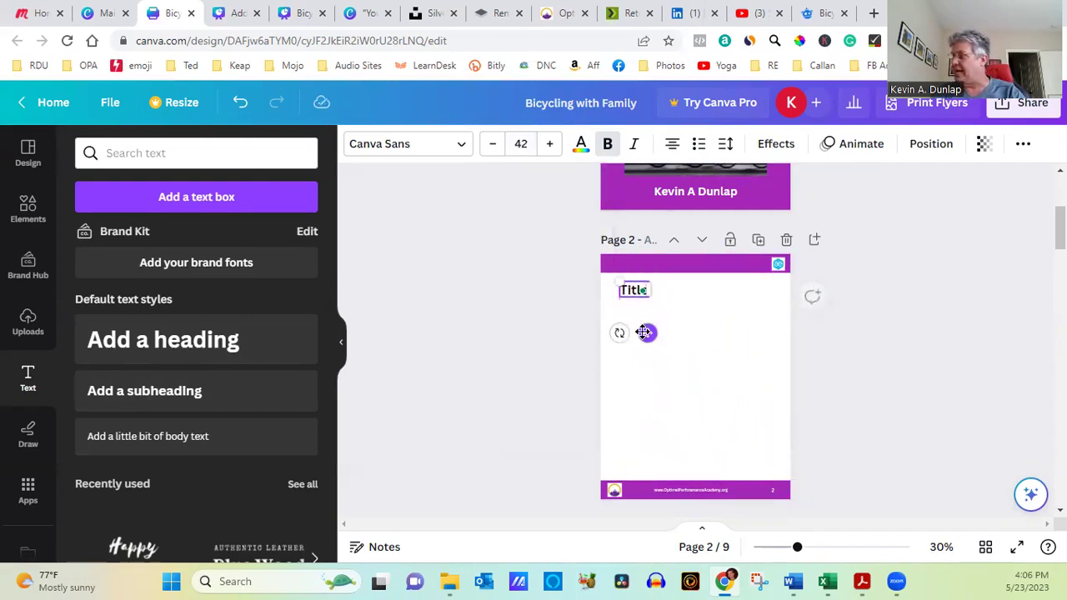
- Add a subheading below the title on page 2 and replace its placeholder text with "Subheading"
{"action": "left_click", "coordinate": [123, 400]}
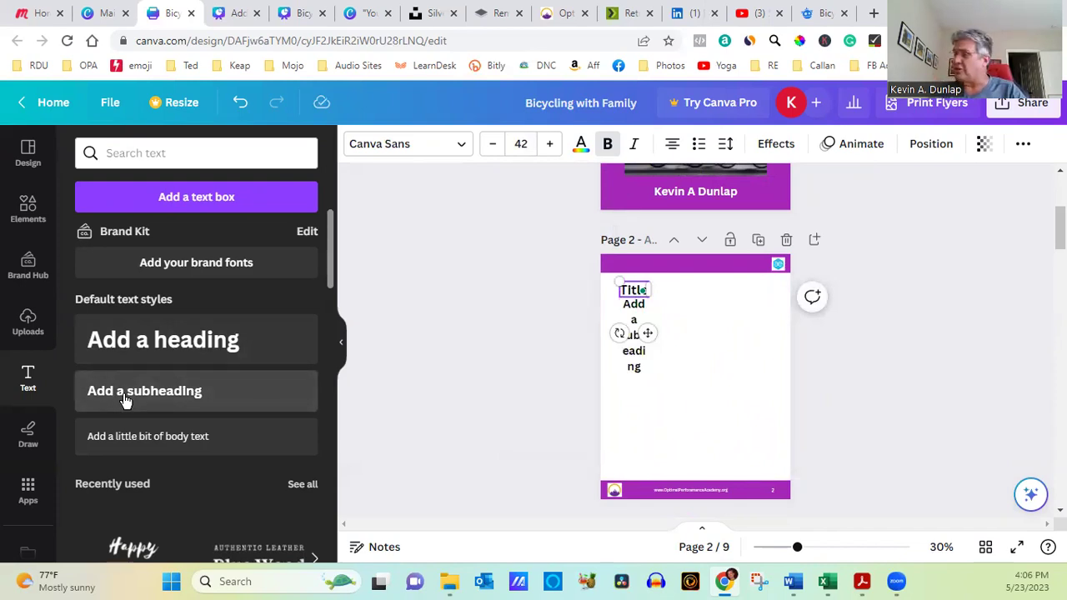
{"action": "left_click", "coordinate": [642, 366]}
{"action": "left_click", "coordinate": [642, 364]}
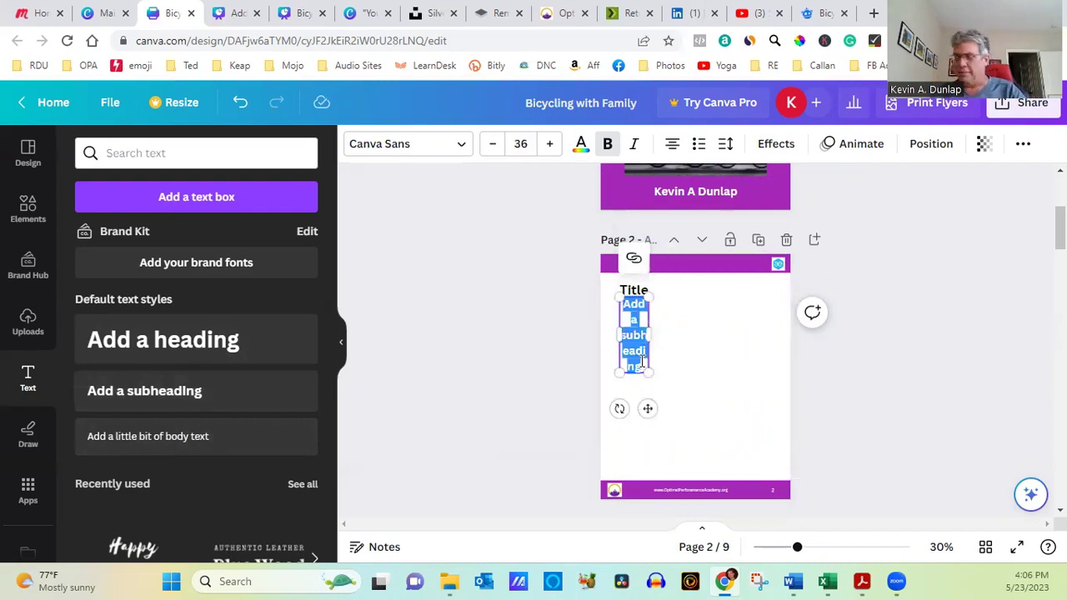
{"action": "type", "text": "Subheading"}
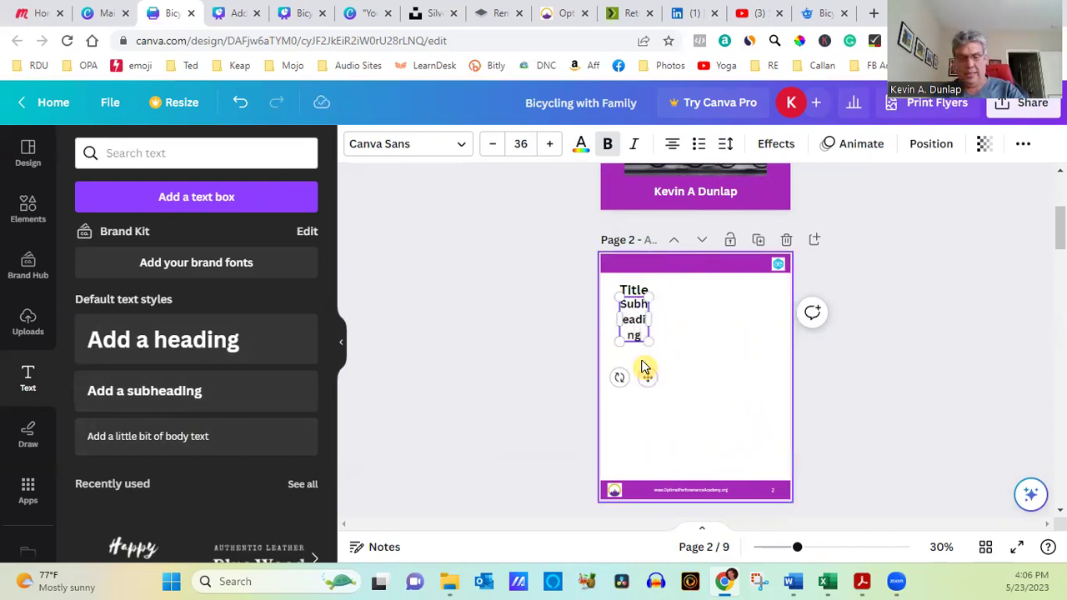
- Set the "Subheading" text's font size to 22 and widen its text box so the word fits on one line
{"action": "key", "text": "ctrl+a"}
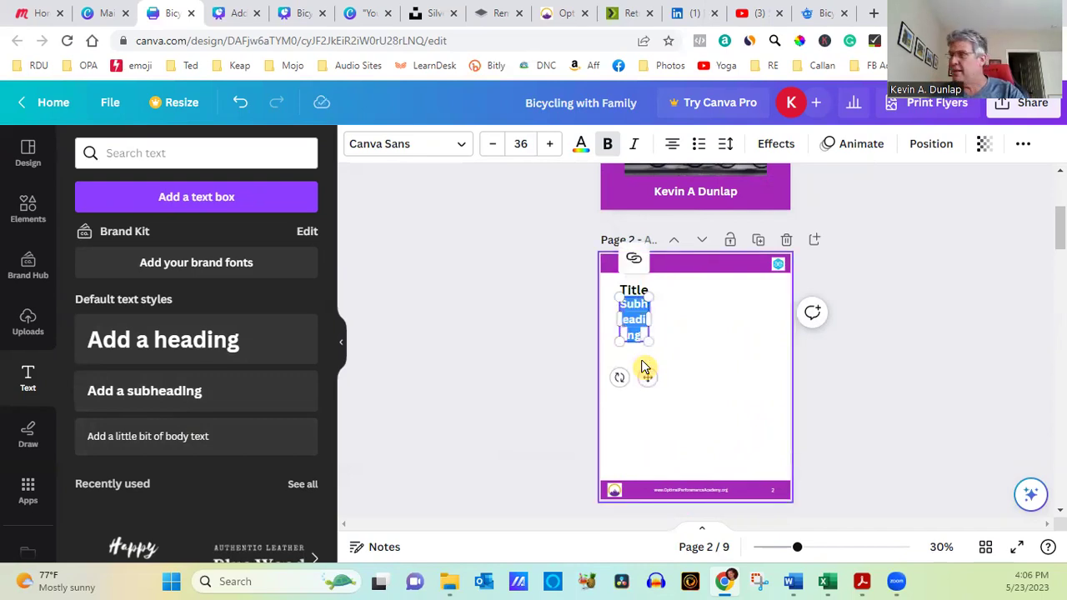
{"action": "left_click", "coordinate": [527, 144]}
{"action": "left_click", "coordinate": [525, 144]}
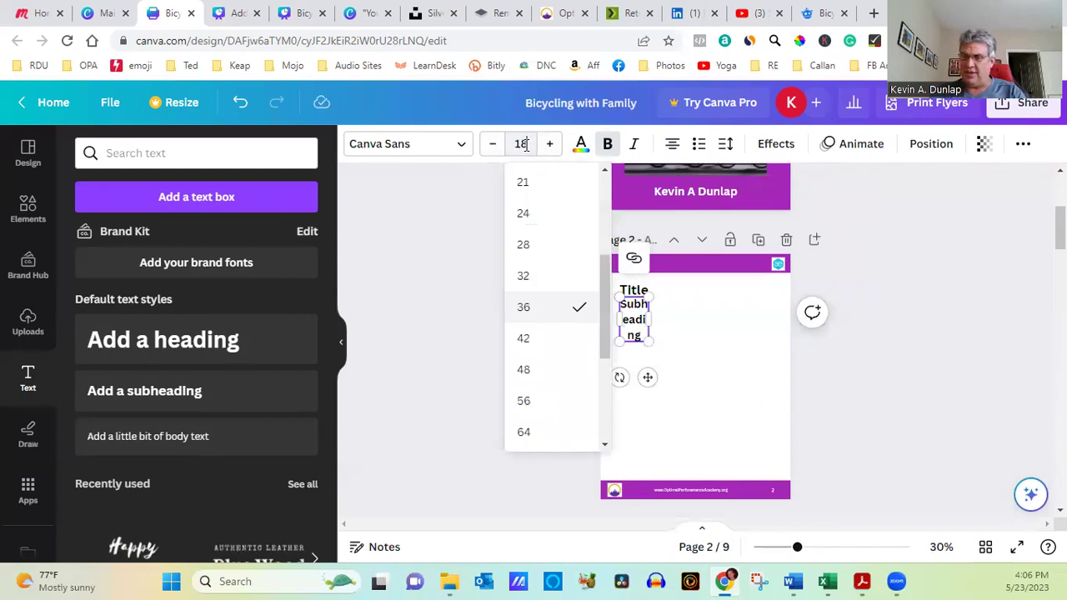
{"action": "key", "text": "Return"}
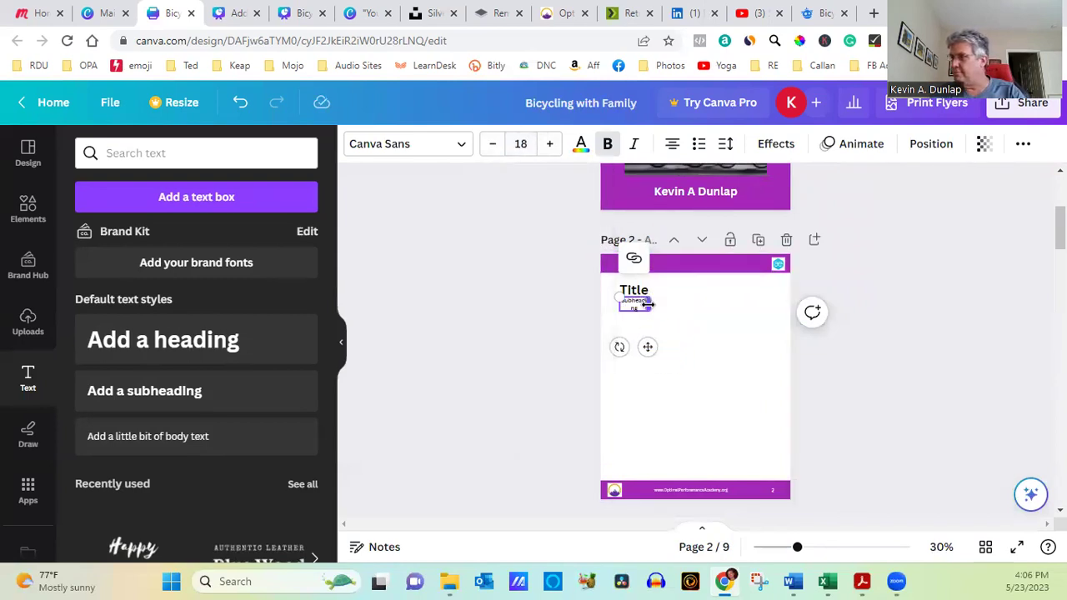
{"action": "left_click_drag", "start_coordinate": [649, 304], "coordinate": [674, 310]}
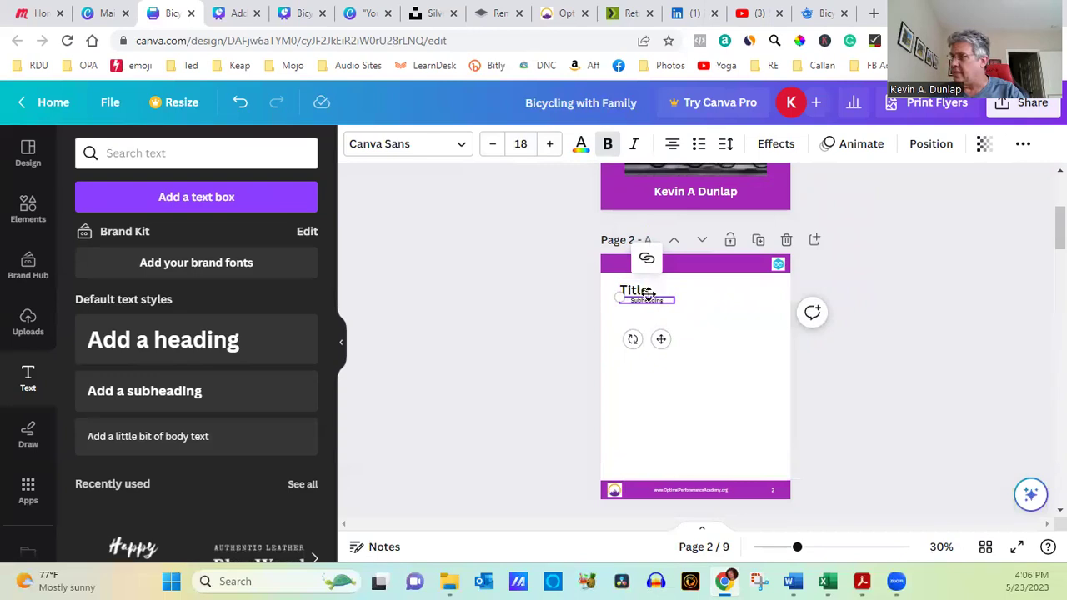
{"action": "left_click", "coordinate": [552, 144]}
{"action": "left_click", "coordinate": [552, 144]}
{"action": "left_click", "coordinate": [552, 145]}
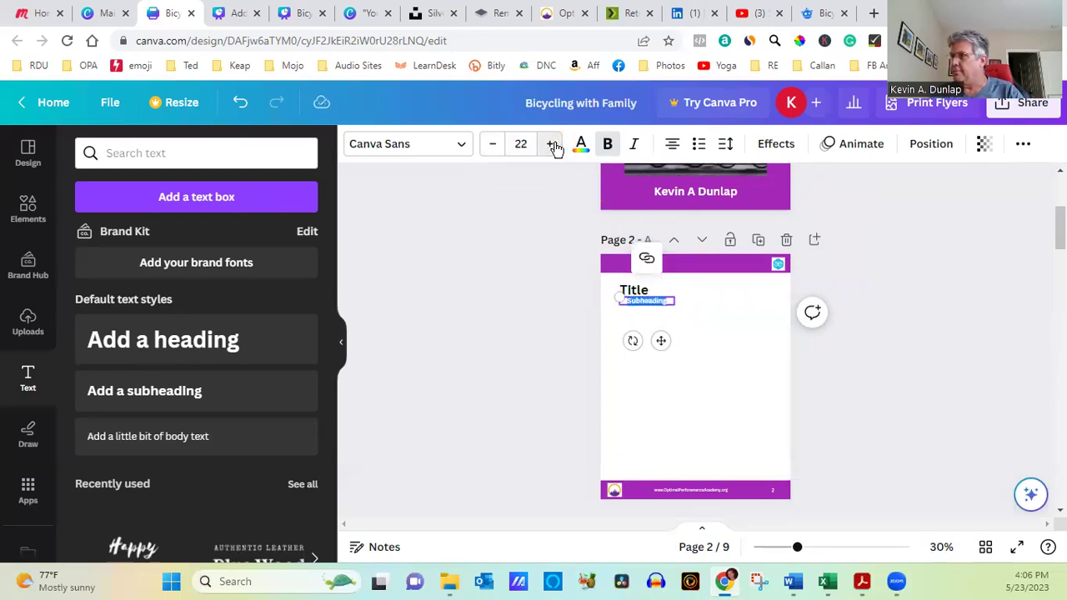
{"action": "left_click", "coordinate": [883, 325]}
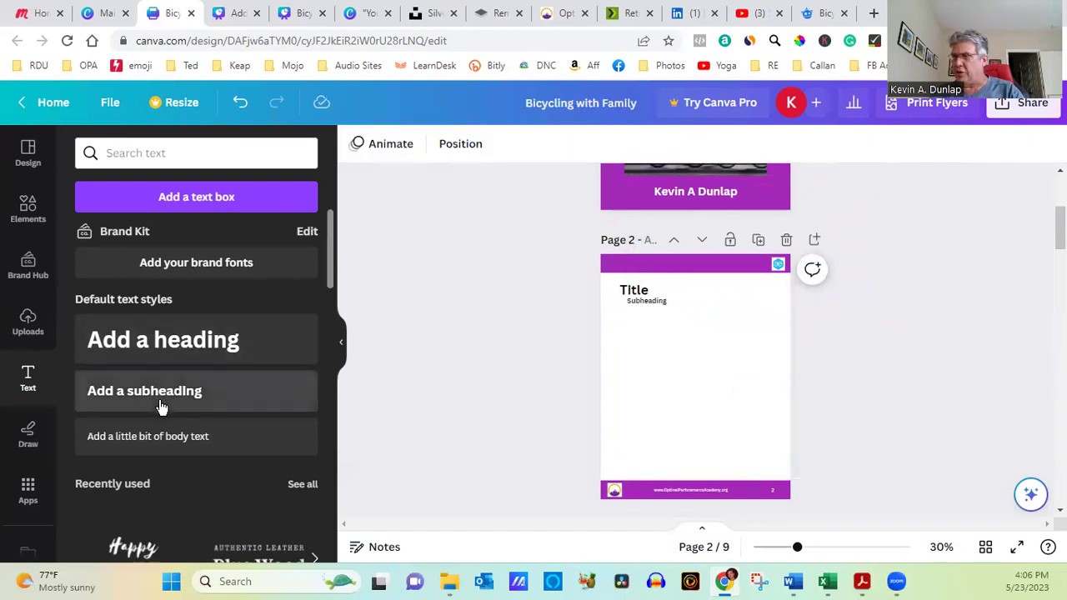
- Add a body text box to page 2 and replace its placeholder with "content"
{"action": "left_click", "coordinate": [173, 440]}
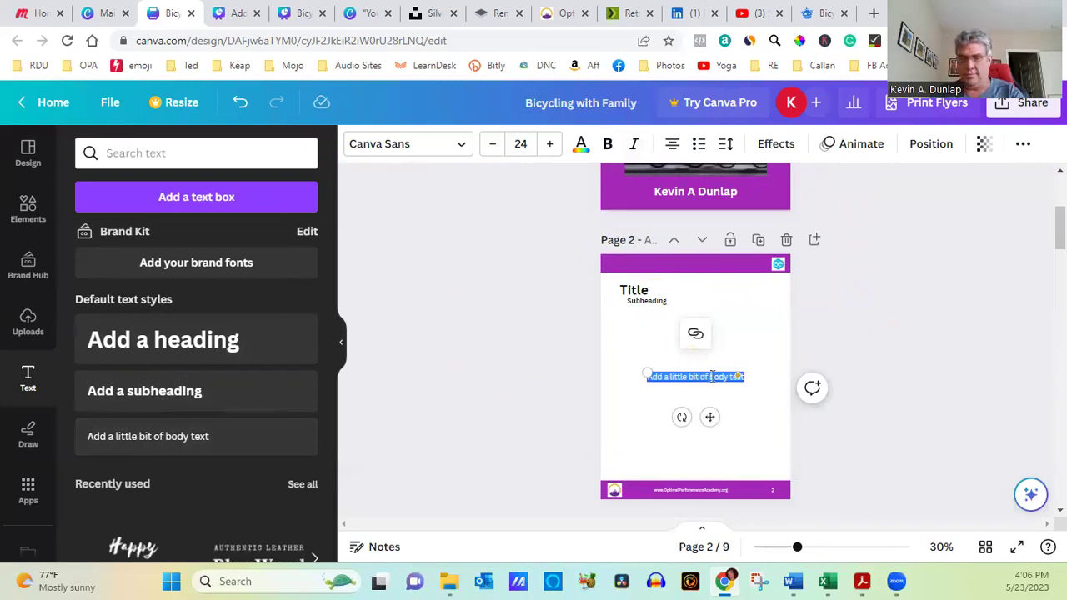
{"action": "key", "text": "BackSpace"}
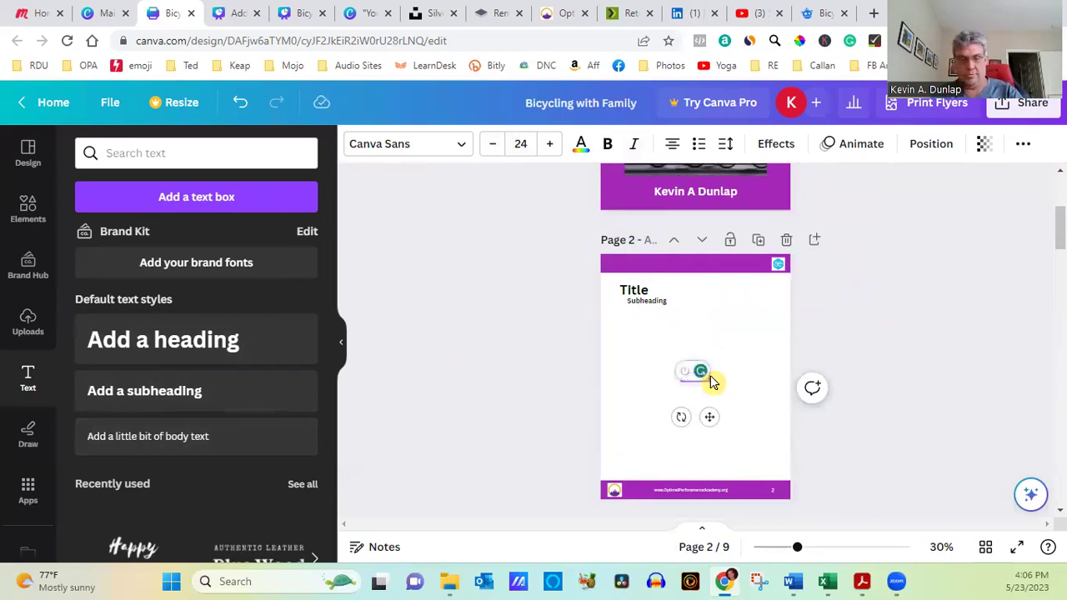
{"action": "left_click_drag", "start_coordinate": [710, 377], "coordinate": [670, 351]}
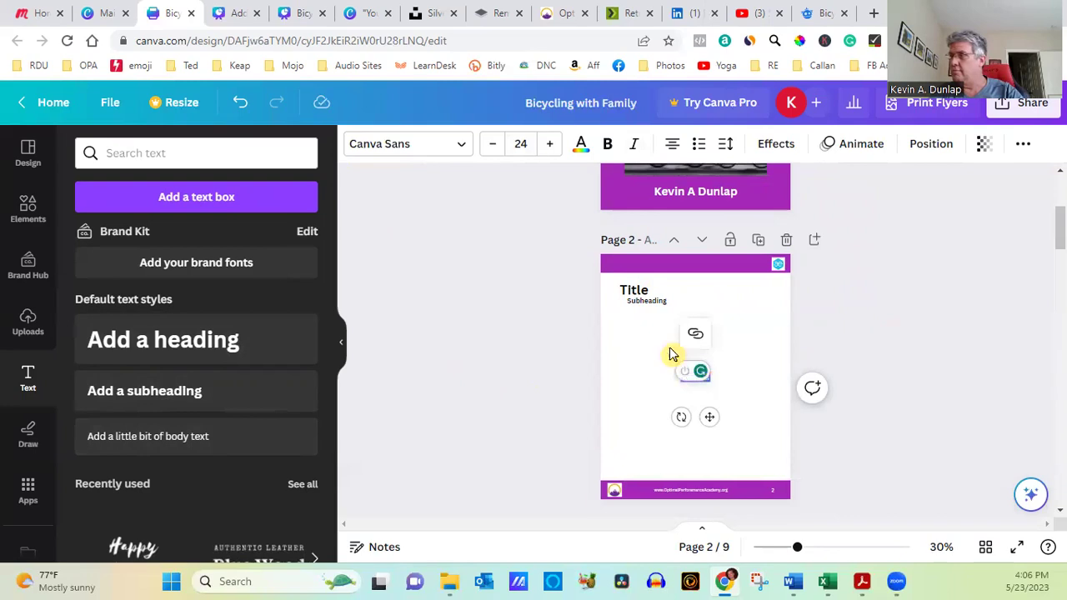
- Set the "content" text's font size to 18 and move it just below the subheading on page 2
{"action": "left_click", "coordinate": [493, 148]}
{"action": "left_click", "coordinate": [492, 147]}
{"action": "left_click", "coordinate": [492, 147]}
{"action": "left_click", "coordinate": [493, 148]}
{"action": "left_click", "coordinate": [493, 147]}
{"action": "left_click", "coordinate": [493, 148]}
{"action": "left_click", "coordinate": [493, 148]}
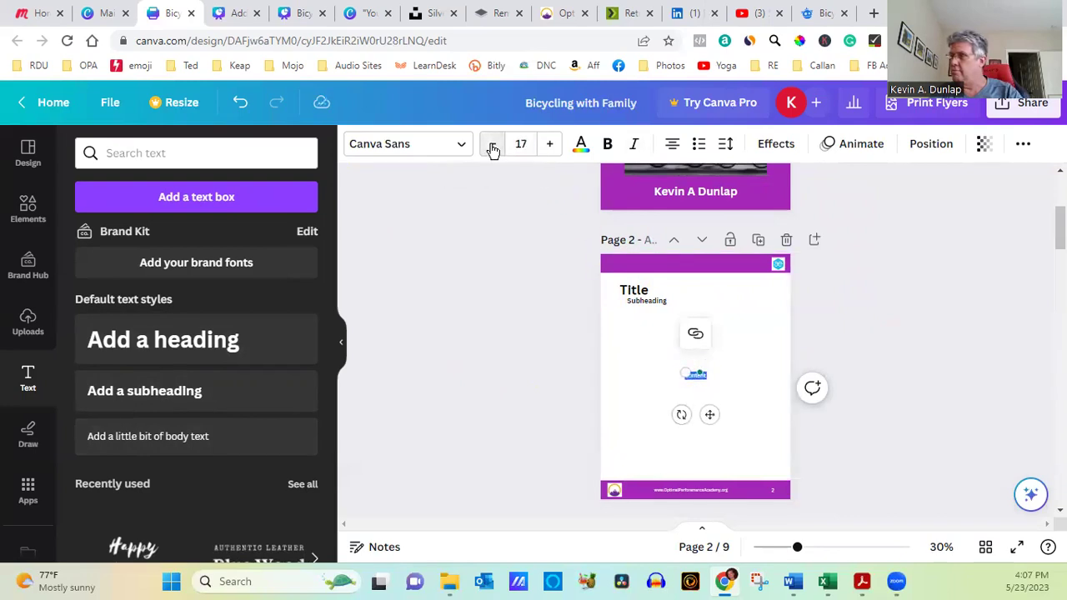
{"action": "left_click", "coordinate": [555, 144]}
{"action": "left_click", "coordinate": [930, 364]}
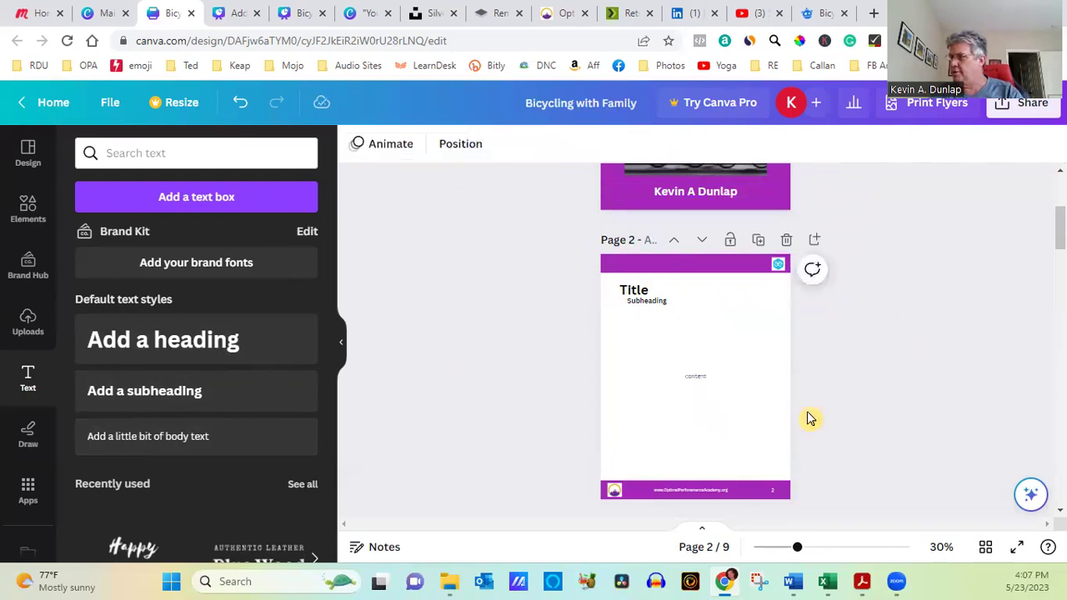
{"action": "left_click_drag", "start_coordinate": [703, 380], "coordinate": [648, 317]}
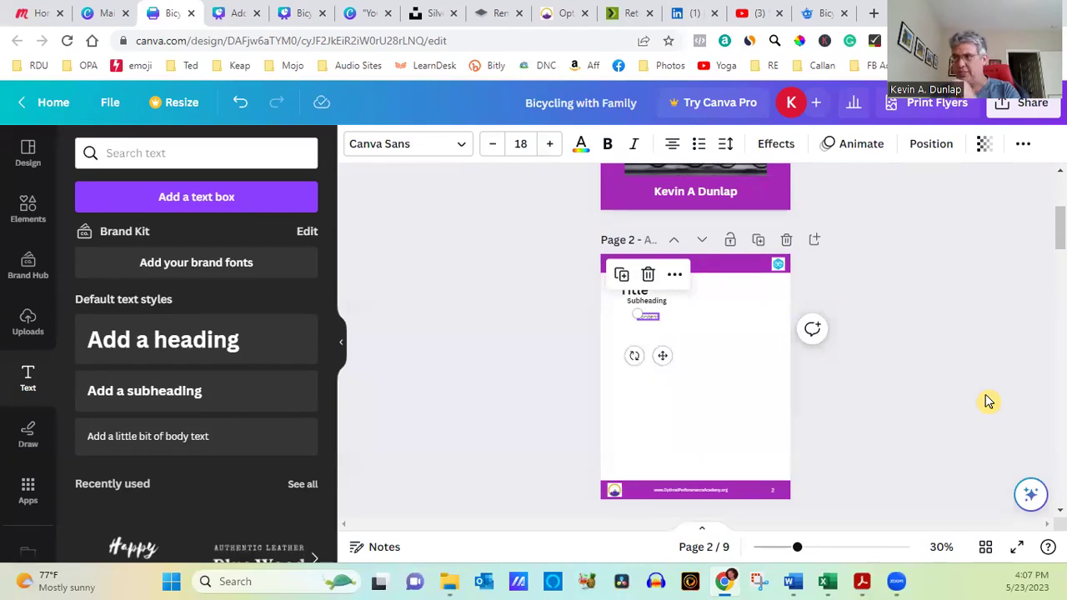
- Insert the uploaded photo of three cyclists on page 2 and place it beside the title text, against the right margin
{"action": "left_click", "coordinate": [25, 327]}
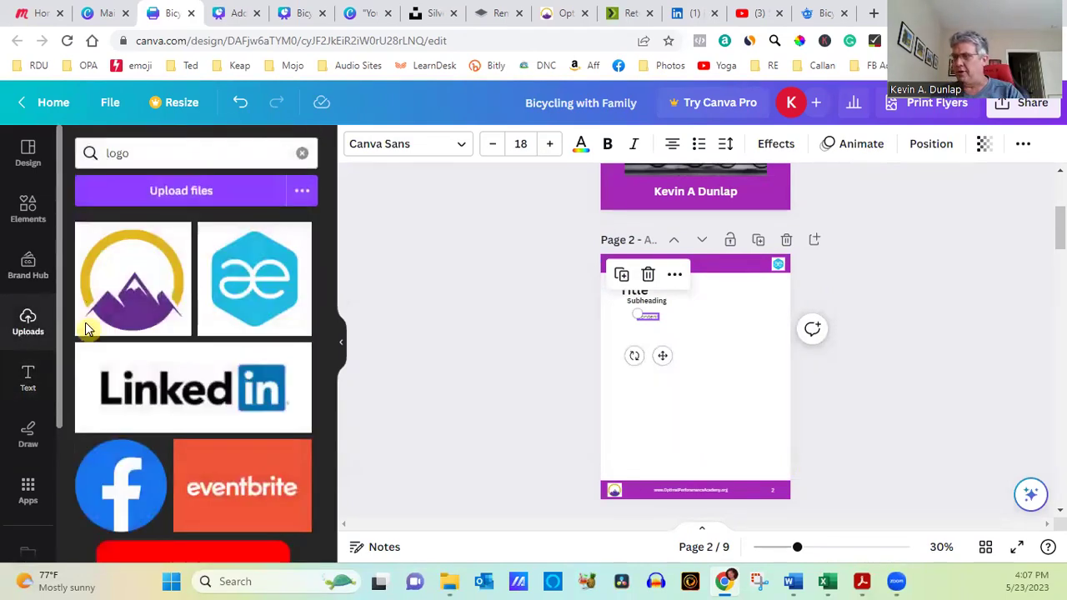
{"action": "left_click", "coordinate": [302, 153]}
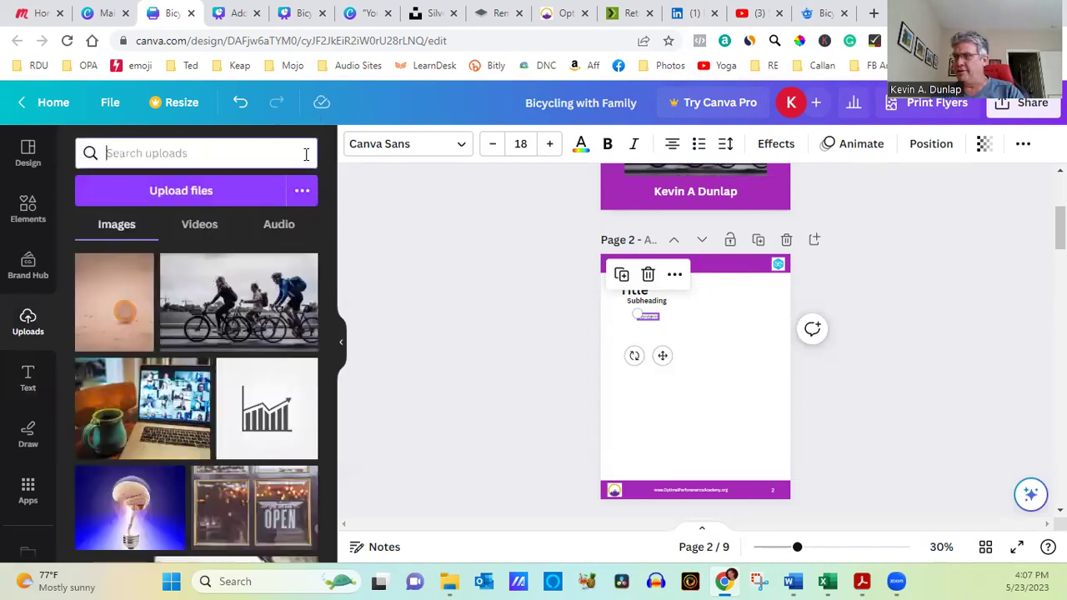
{"action": "left_click", "coordinate": [250, 309]}
{"action": "left_click_drag", "start_coordinate": [626, 335], "coordinate": [716, 313]}
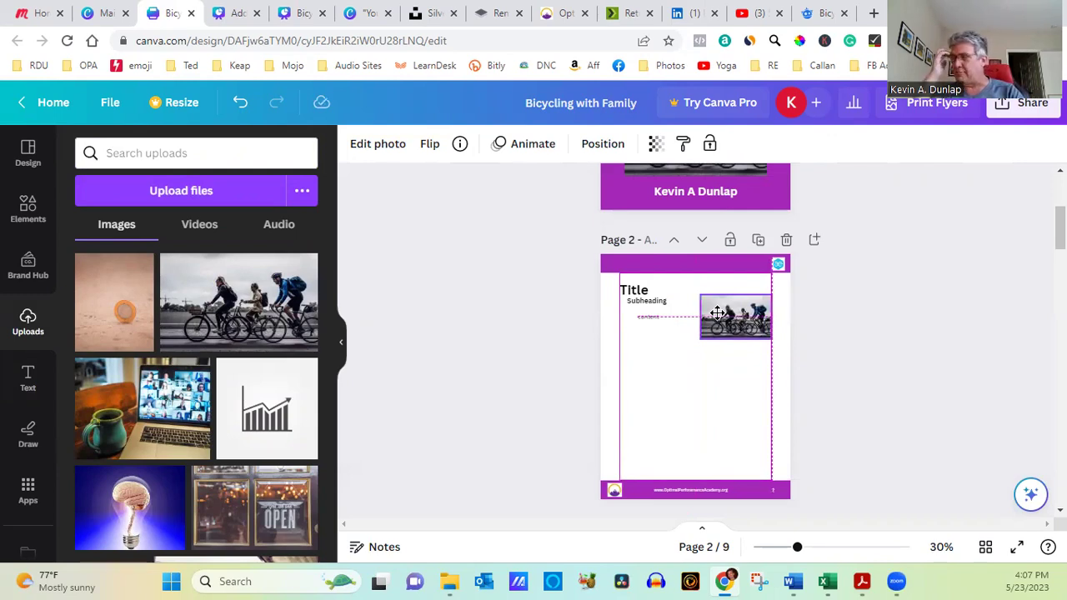
{"action": "left_click_drag", "start_coordinate": [717, 312], "coordinate": [716, 314]}
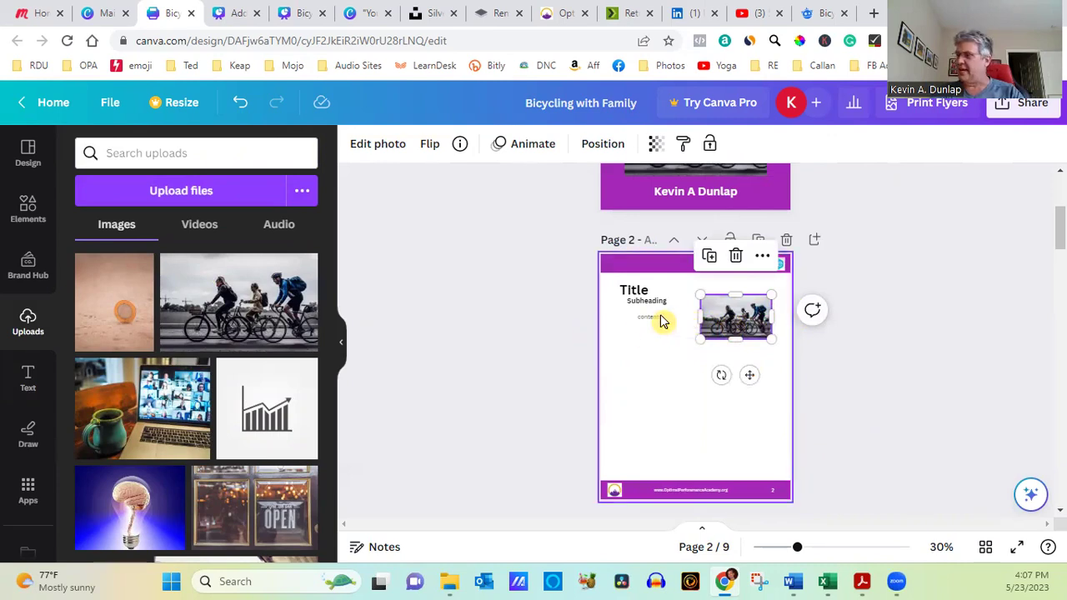
{"action": "left_click", "coordinate": [631, 310]}
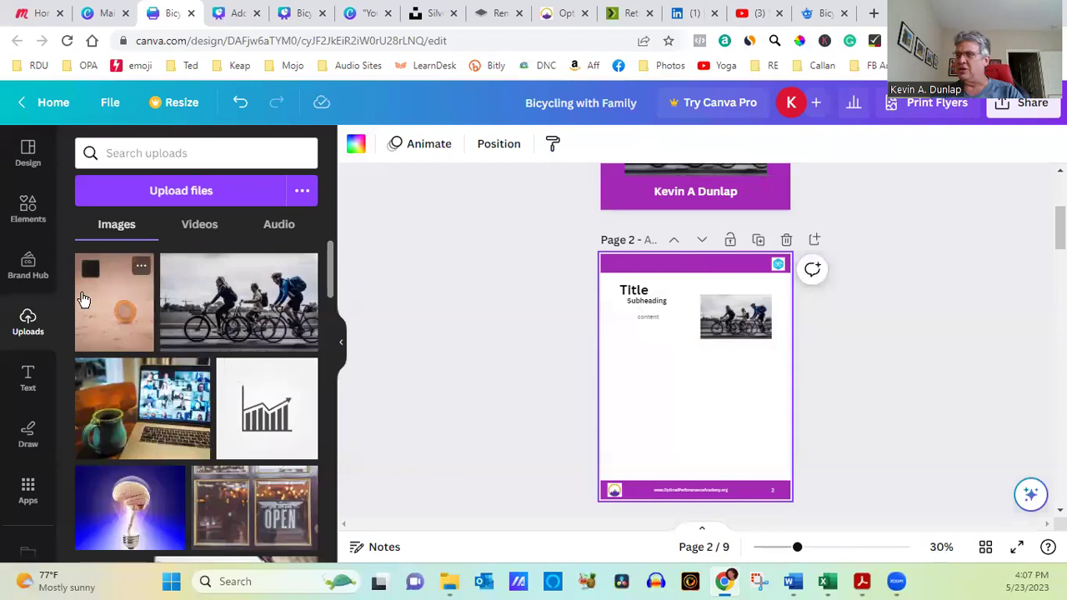
- Add another body text box to page 2, set its font size to 18 and move it below the "content" text
{"action": "left_click", "coordinate": [23, 383]}
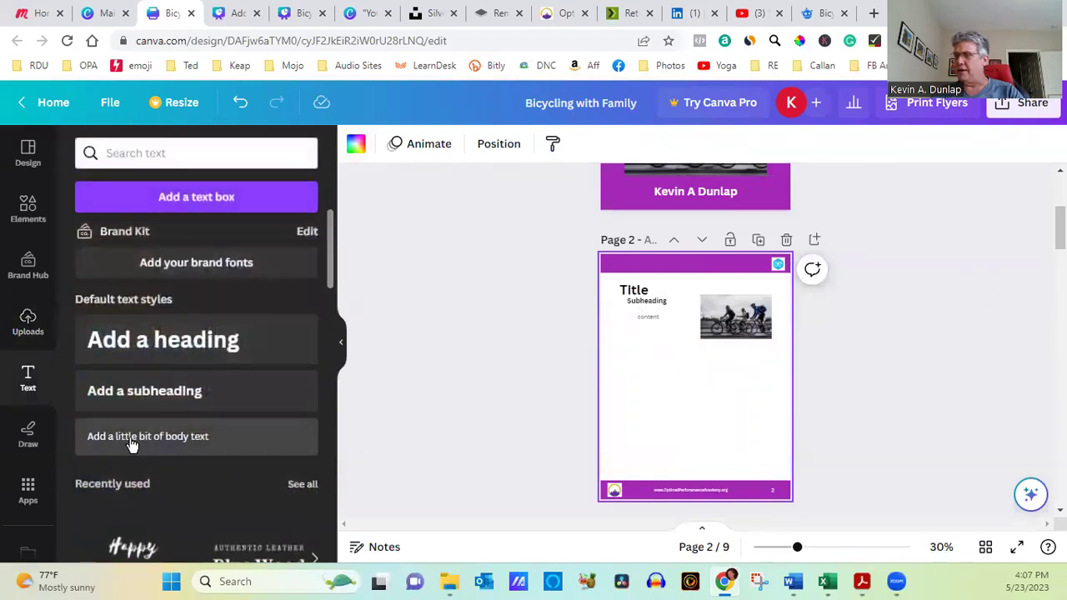
{"action": "left_click", "coordinate": [128, 444]}
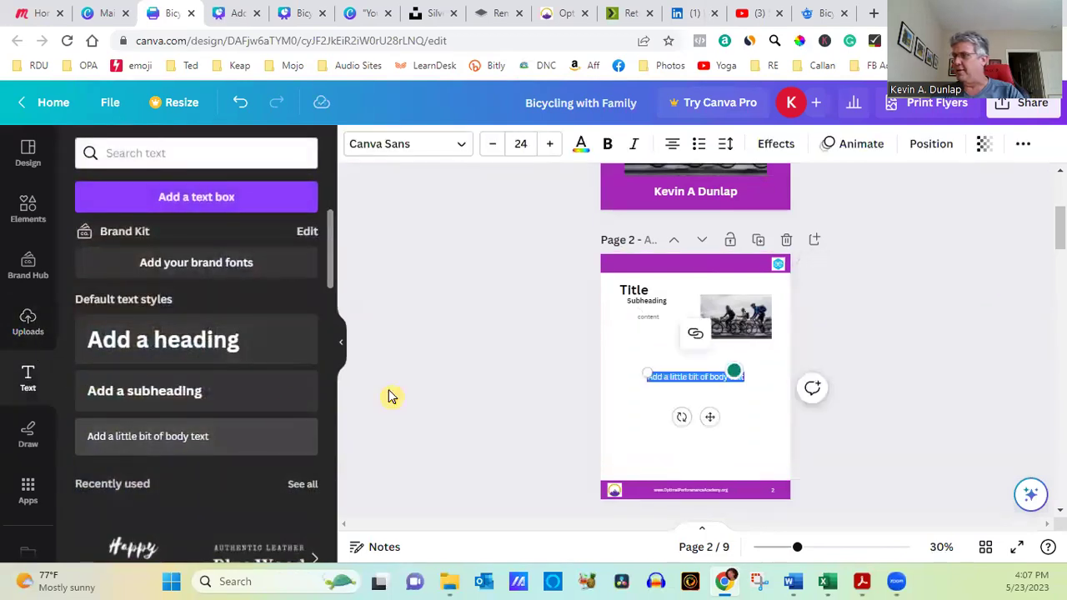
{"action": "left_click", "coordinate": [520, 143]}
{"action": "type", "text": "18"}
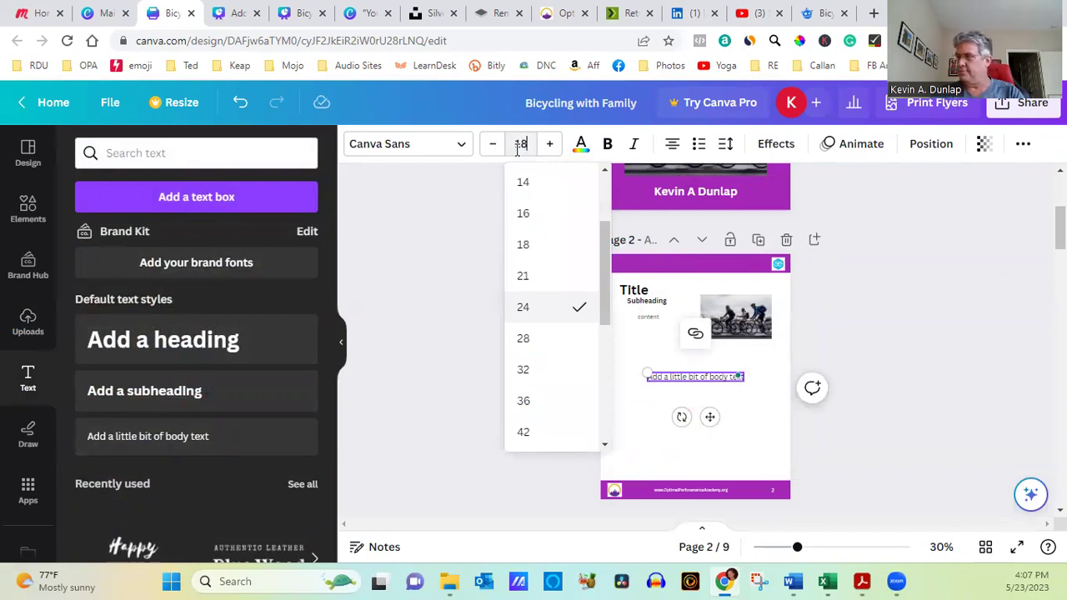
{"action": "left_click_drag", "start_coordinate": [706, 414], "coordinate": [684, 390]}
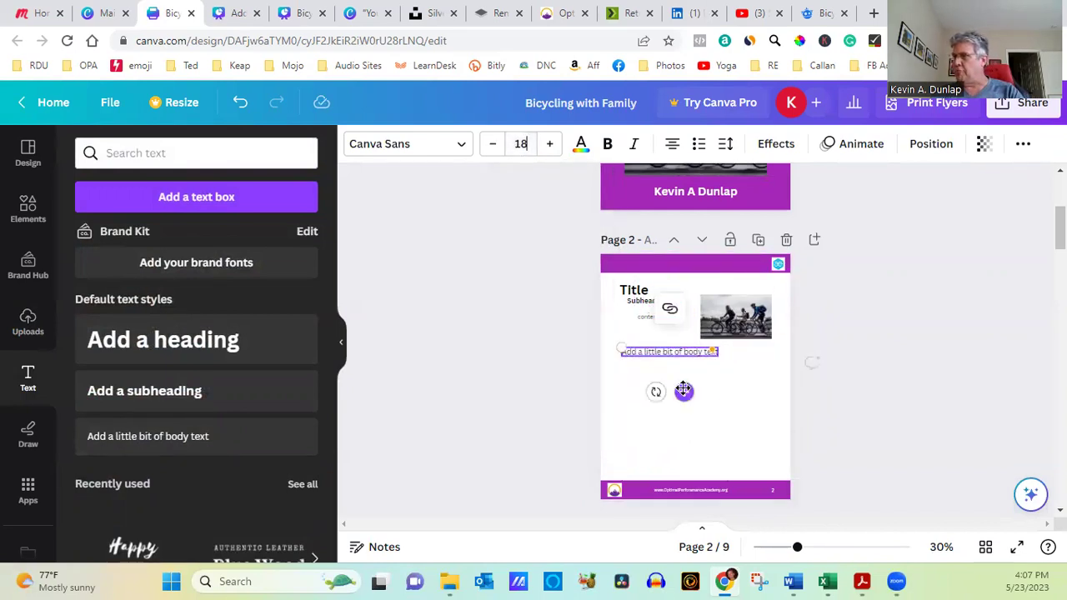
{"action": "left_click", "coordinate": [756, 420]}
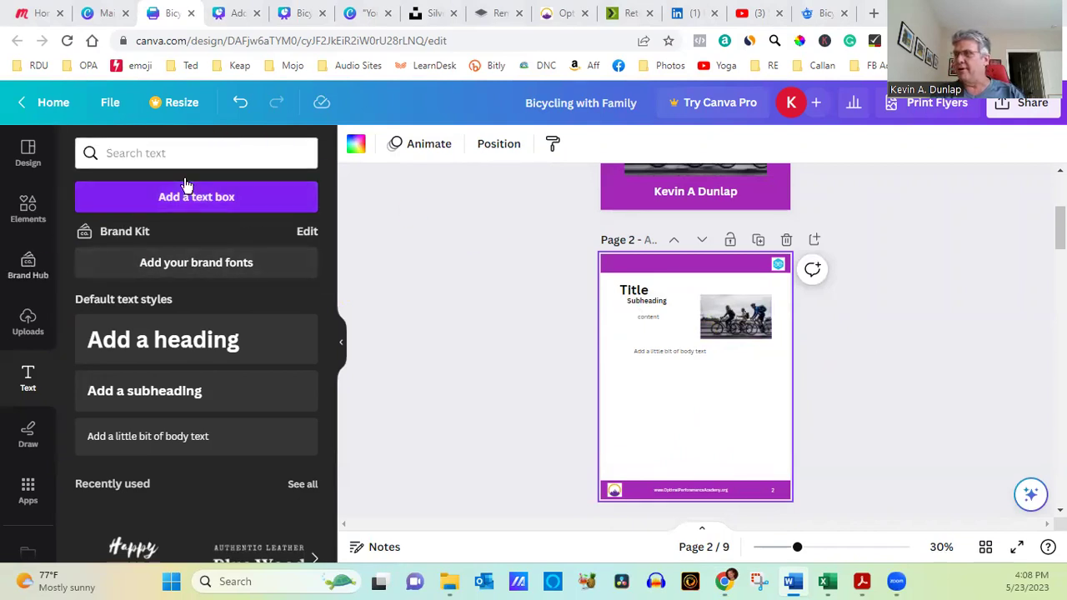
- Create a new flyer design from the Main Designs page's flyer suggestions and apply the Colorful Travel Agency Flyer template
{"action": "left_click", "coordinate": [96, 14]}
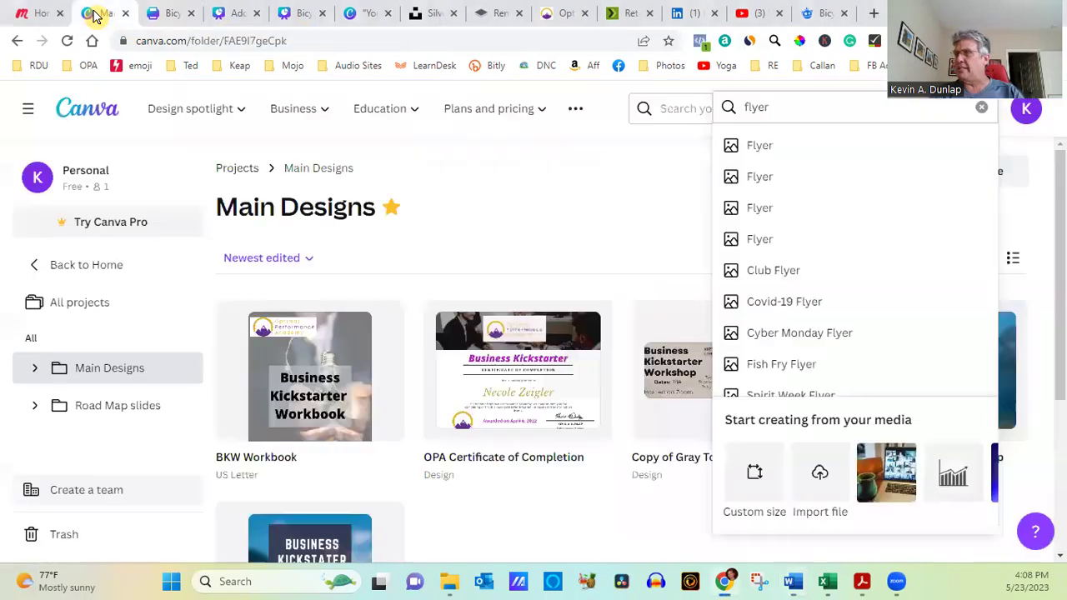
{"action": "left_click", "coordinate": [790, 242]}
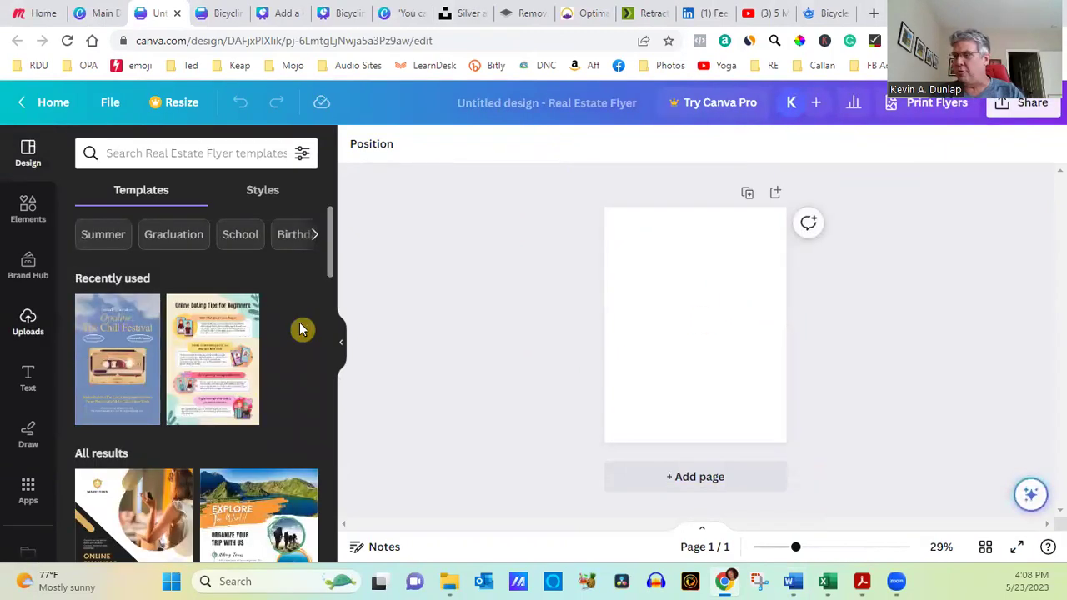
{"action": "left_click_drag", "start_coordinate": [331, 261], "coordinate": [329, 296]}
{"action": "left_click", "coordinate": [254, 352]}
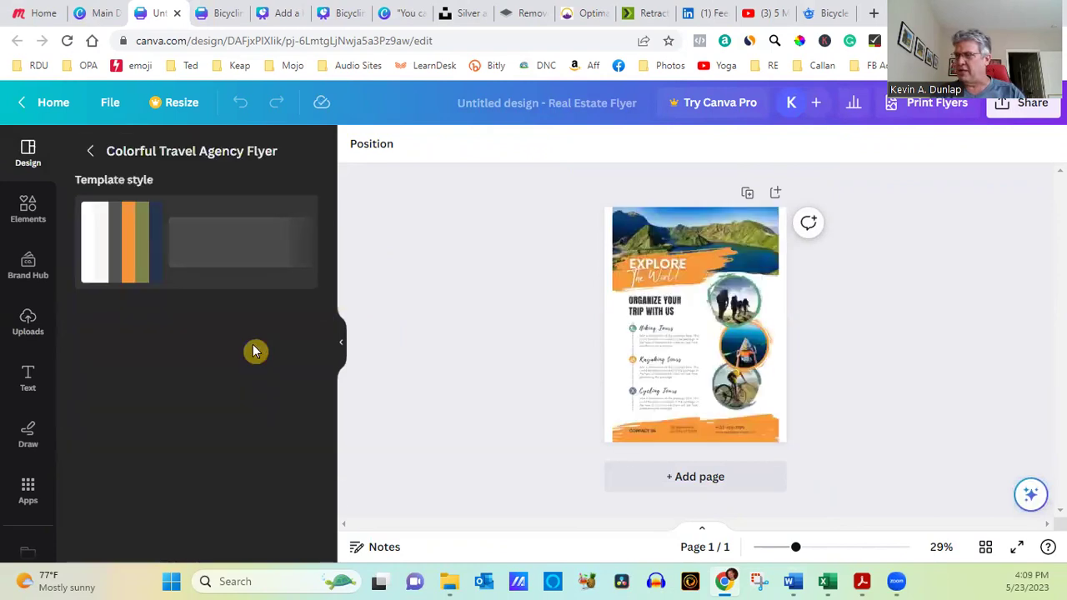
{"action": "left_click", "coordinate": [842, 347]}
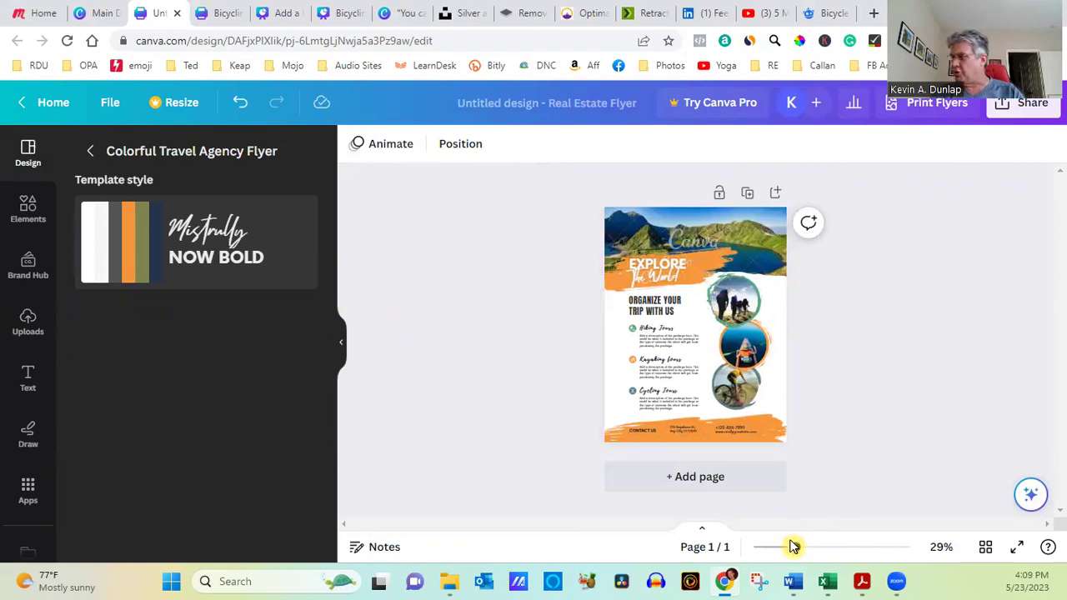
{"action": "left_click_drag", "start_coordinate": [796, 548], "coordinate": [811, 550]}
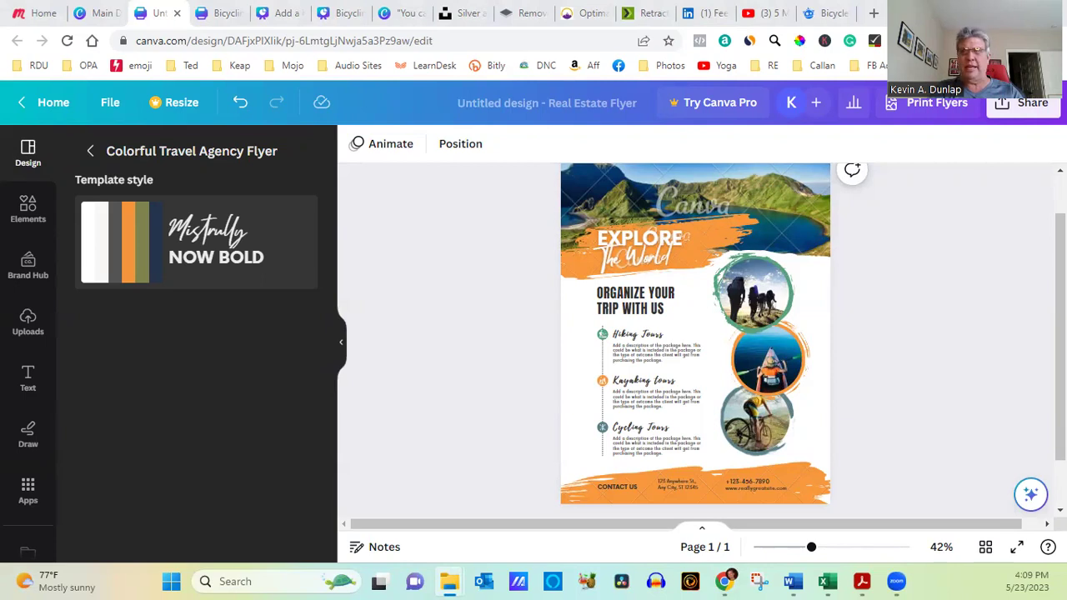
- Switch to File Explorer and open the Slides folder of "Lesson 1 - Introduction to the 3 Phases" in "Section 1 - The Basics"
{"action": "key", "text": "alt+Tab"}
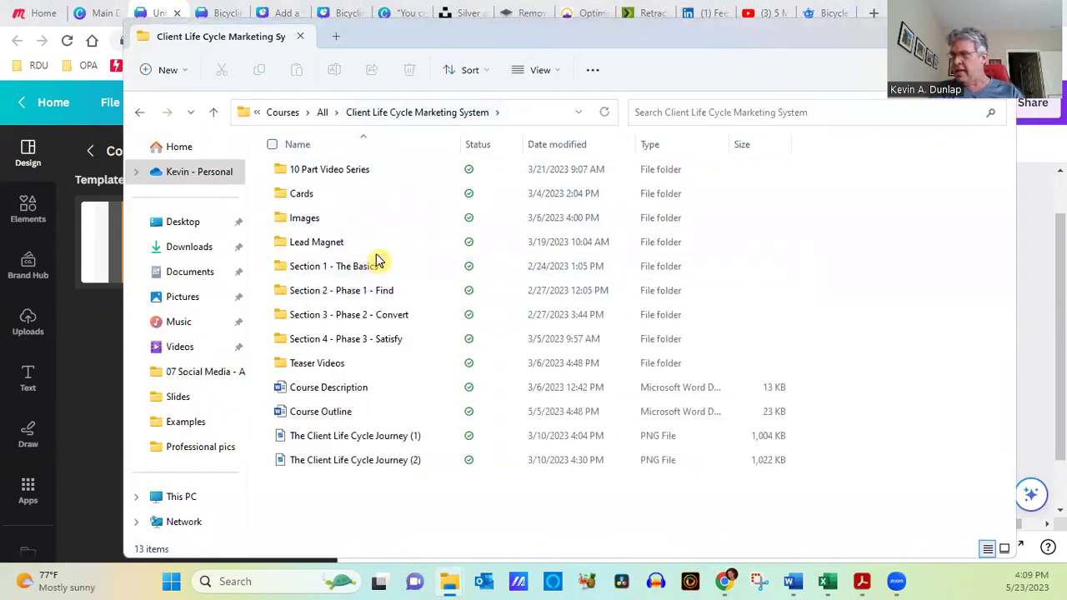
{"action": "double_click", "coordinate": [340, 267]}
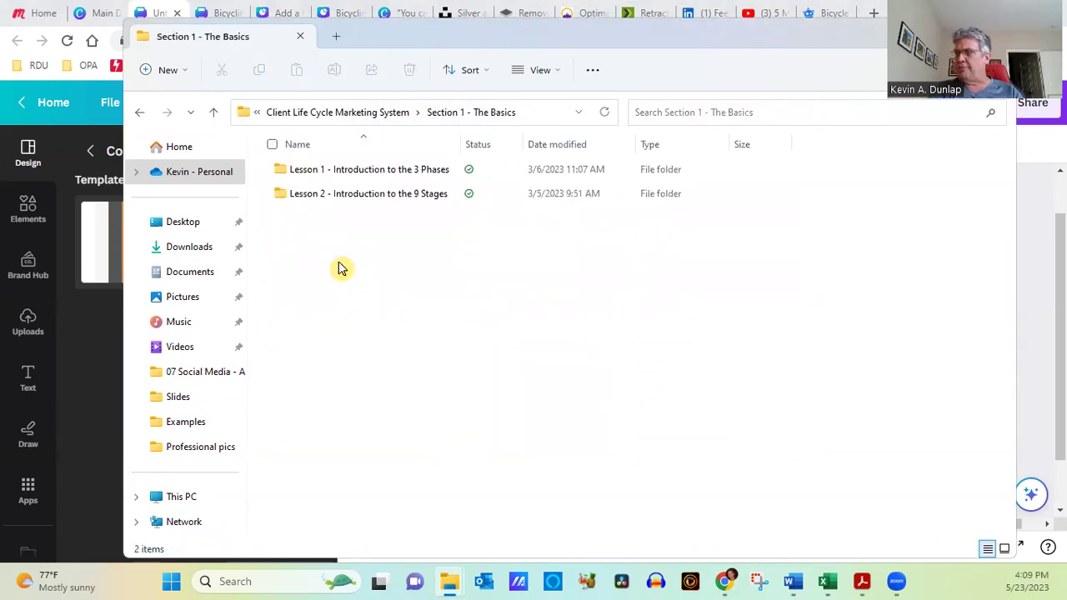
{"action": "double_click", "coordinate": [346, 171]}
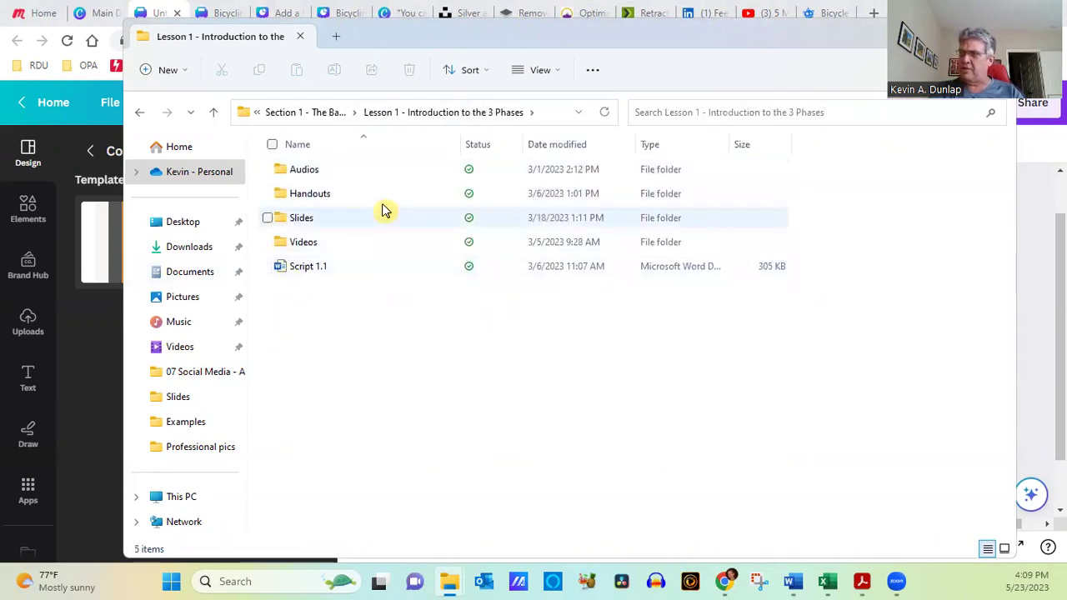
{"action": "double_click", "coordinate": [299, 217]}
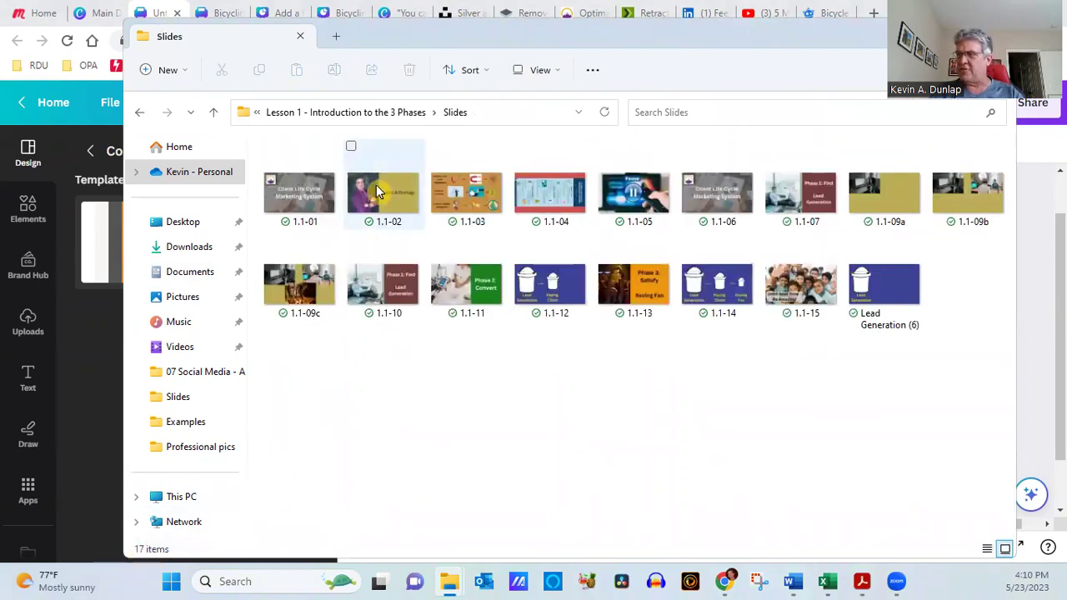
- View the slide images from 1.1-01 through 1.1-04 in the photo viewer
{"action": "double_click", "coordinate": [302, 203]}
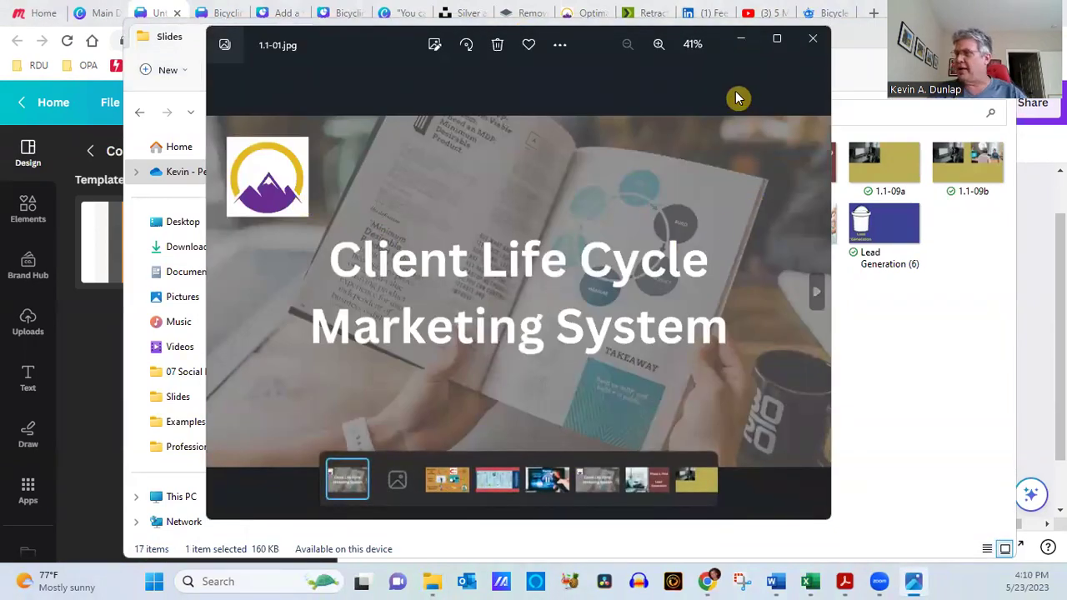
{"action": "key", "text": "Right"}
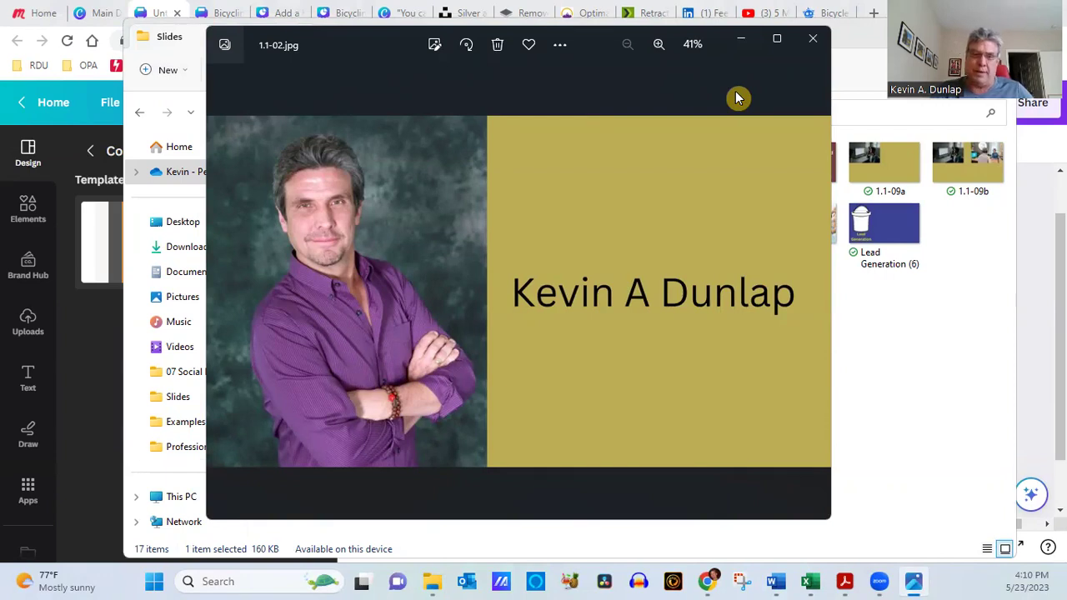
{"action": "key", "text": "Right"}
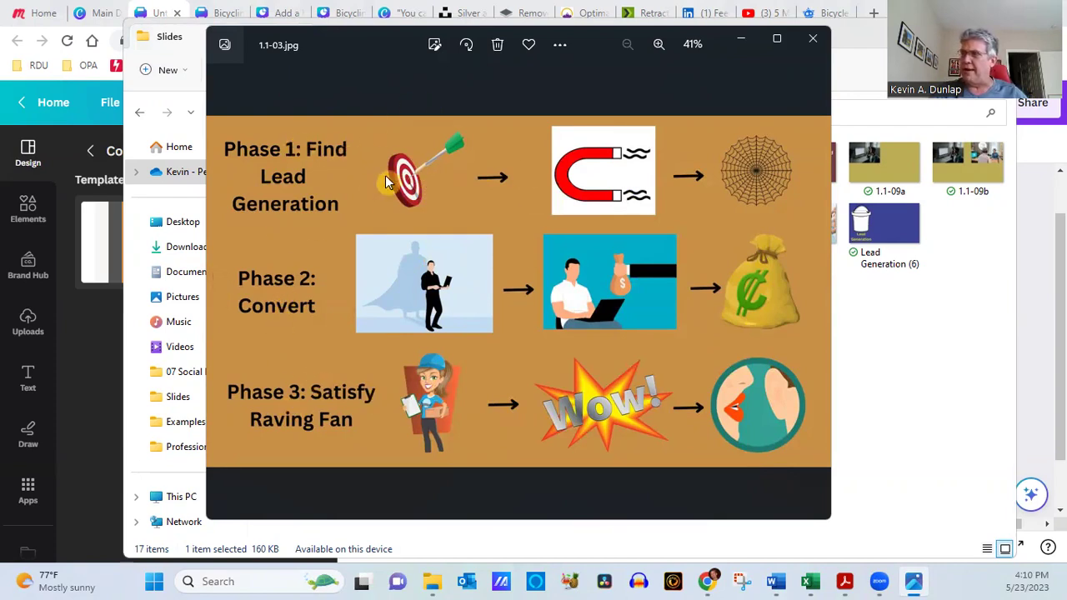
{"action": "key", "text": "Right"}
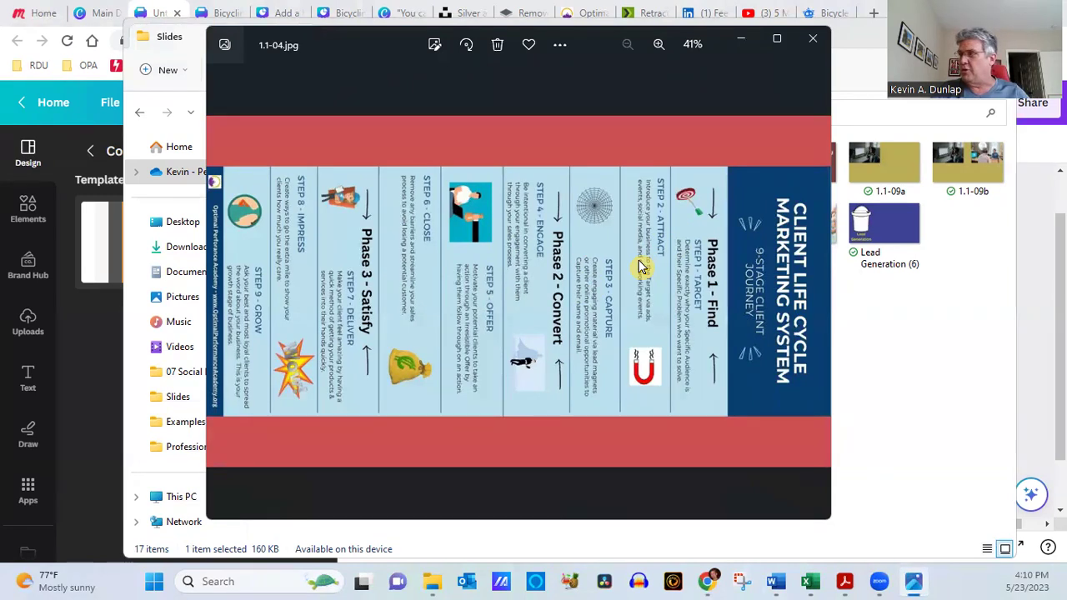
- View the slide images from 1.1-05 through 1.1-12 in the photo viewer and close the viewer
{"action": "key", "text": "Right"}
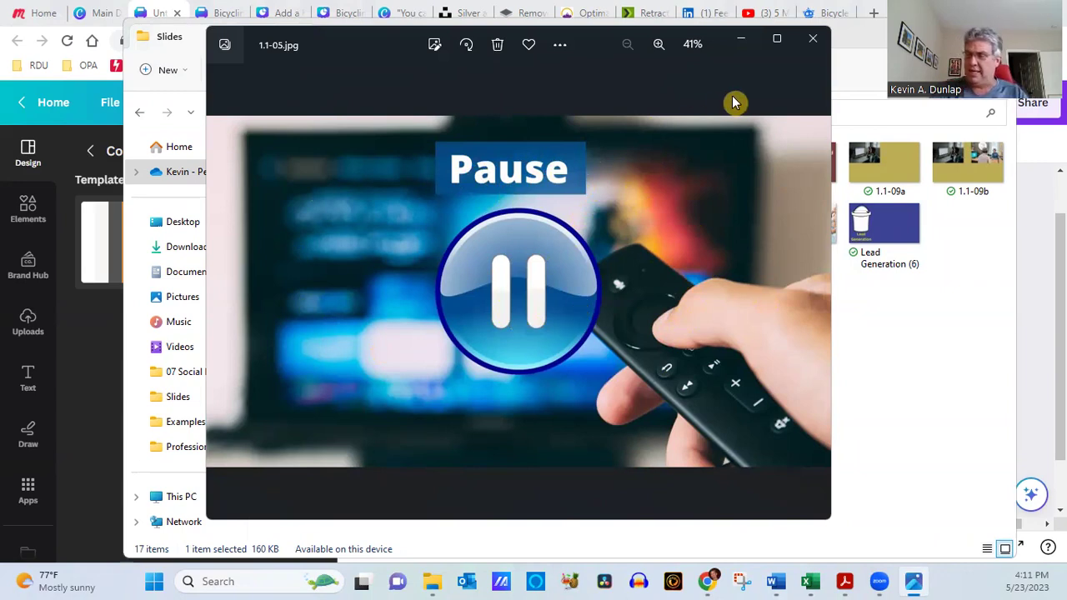
{"action": "key", "text": "Right"}
{"action": "key", "text": "Right"}
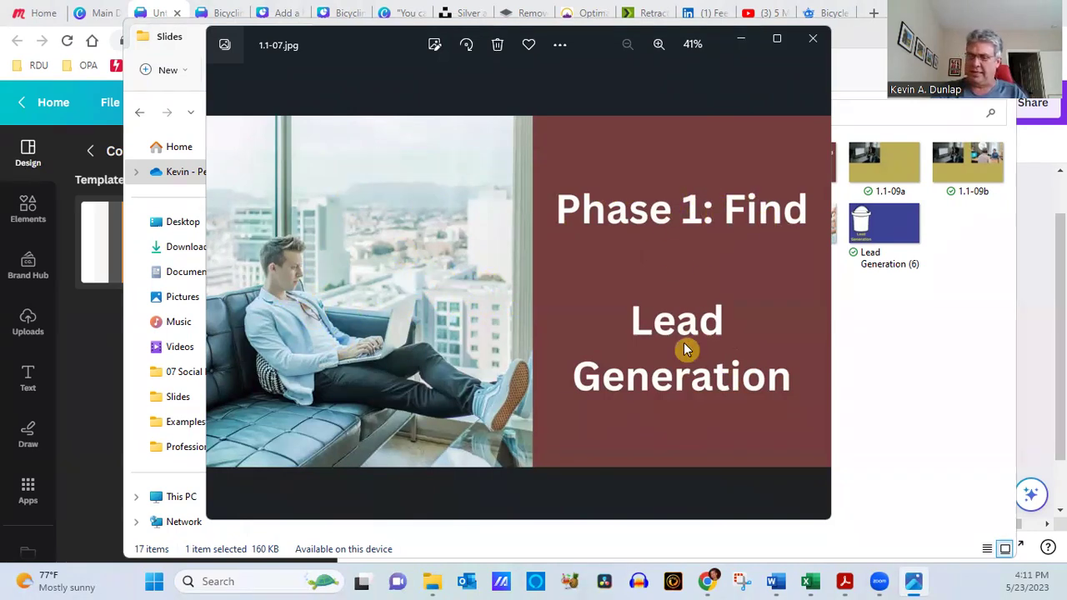
{"action": "key", "text": "Right"}
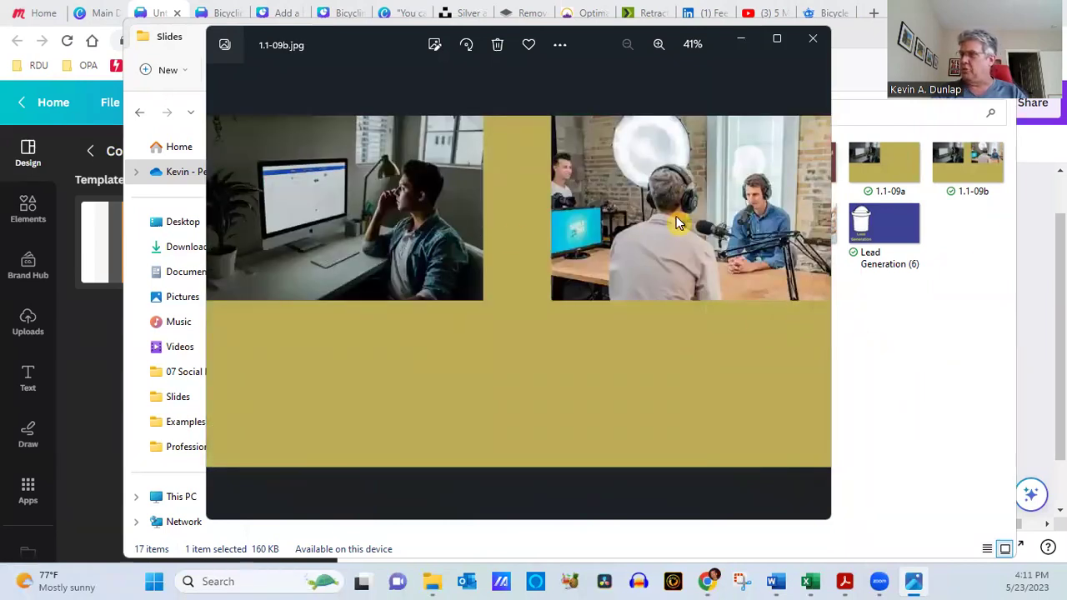
{"action": "key", "text": "Right"}
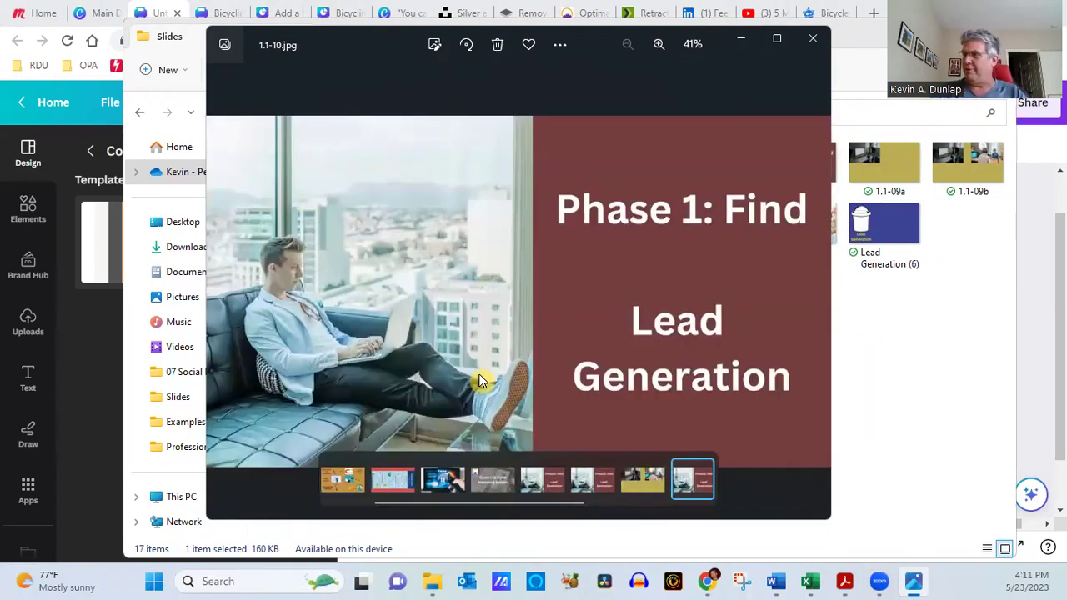
{"action": "key", "text": "Right"}
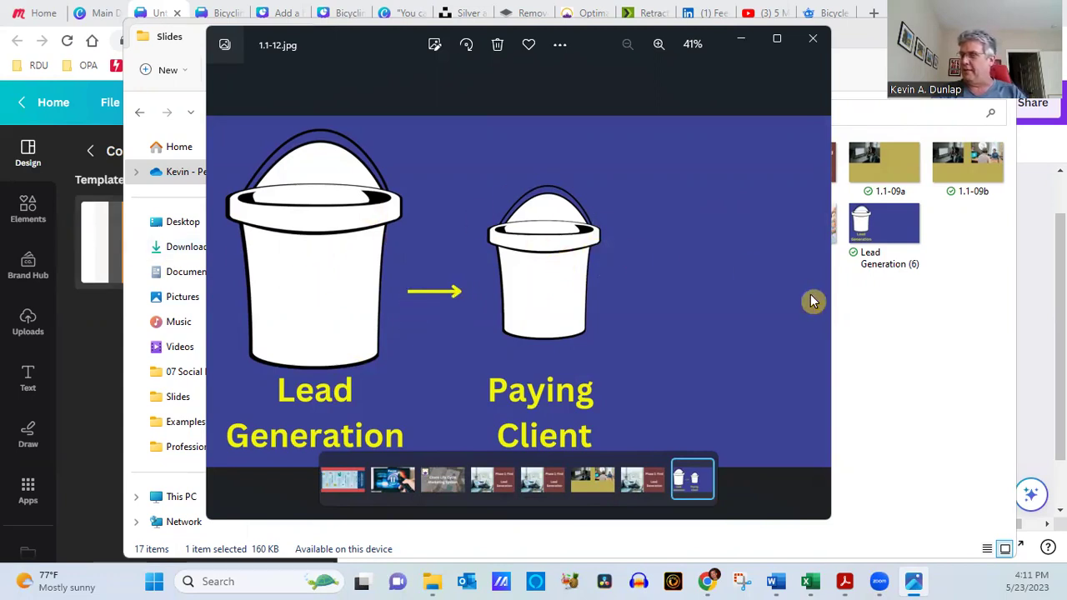
{"action": "left_click", "coordinate": [812, 39]}
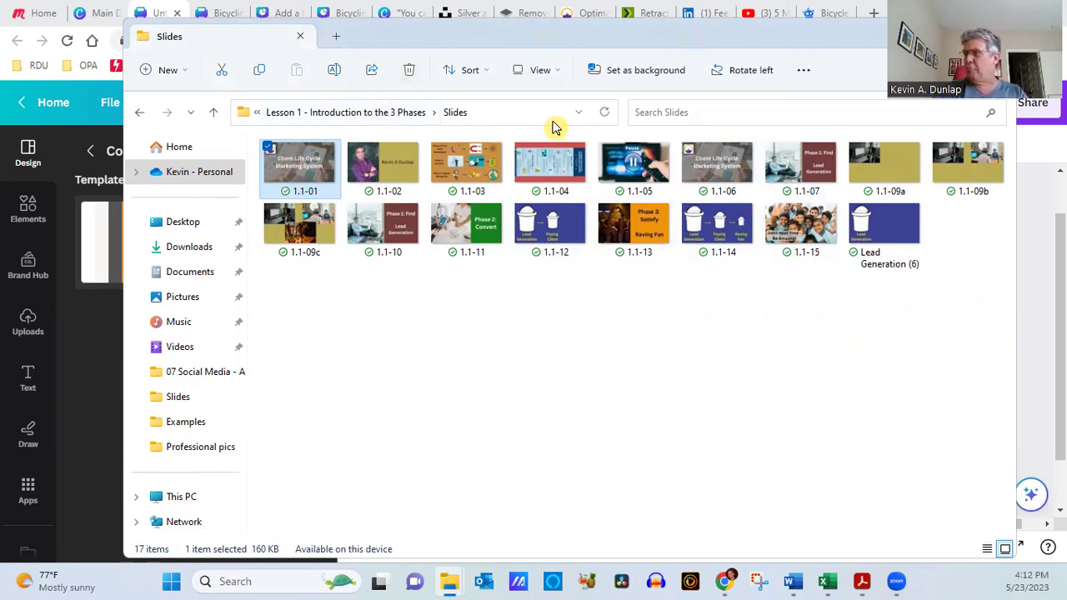
- View slide image 1.1-03, close the photo viewer and switch back to the travel flyer in Canva
{"action": "double_click", "coordinate": [480, 172]}
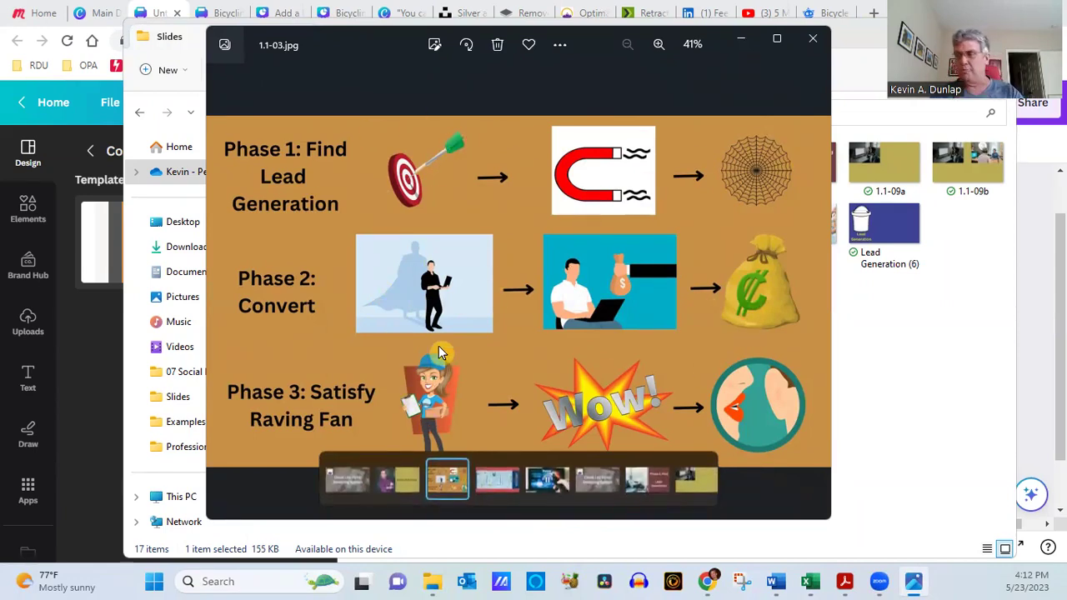
{"action": "left_click", "coordinate": [815, 37]}
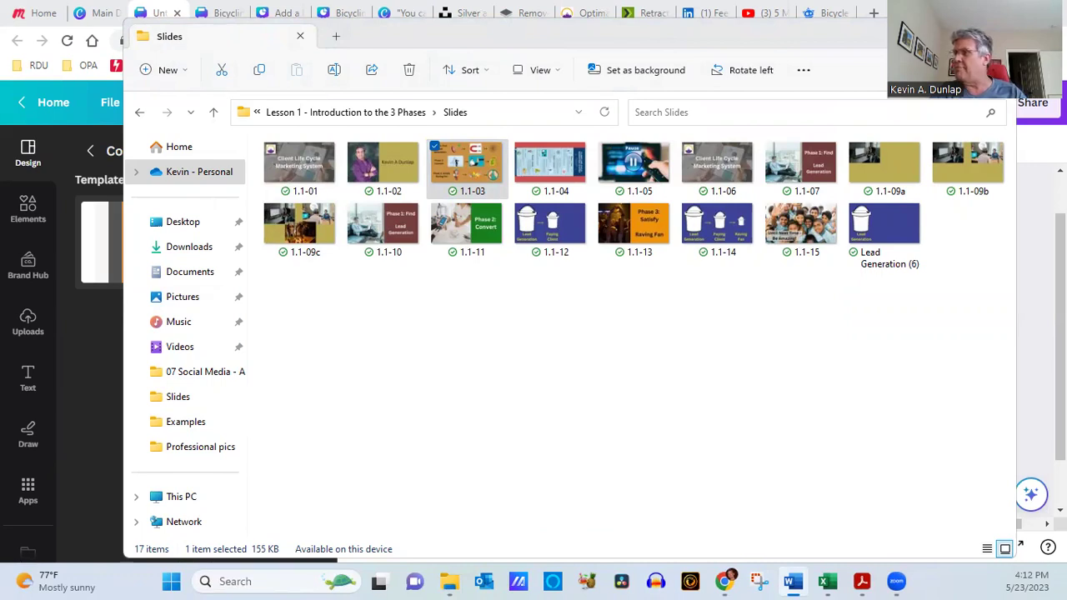
{"action": "left_click", "coordinate": [638, 37]}
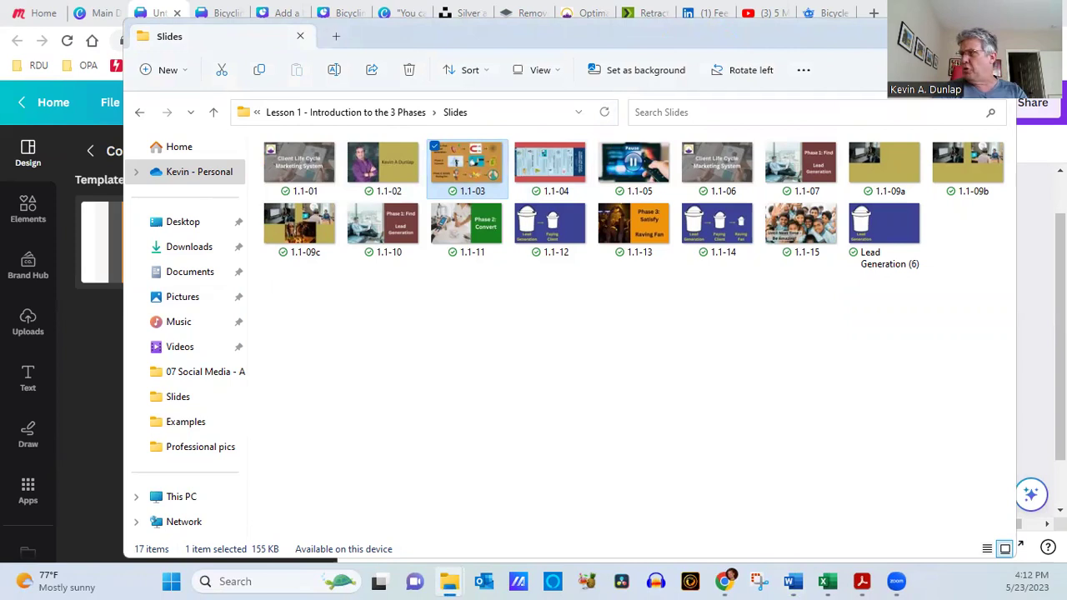
{"action": "left_click", "coordinate": [724, 580]}
{"action": "left_click", "coordinate": [654, 399]}
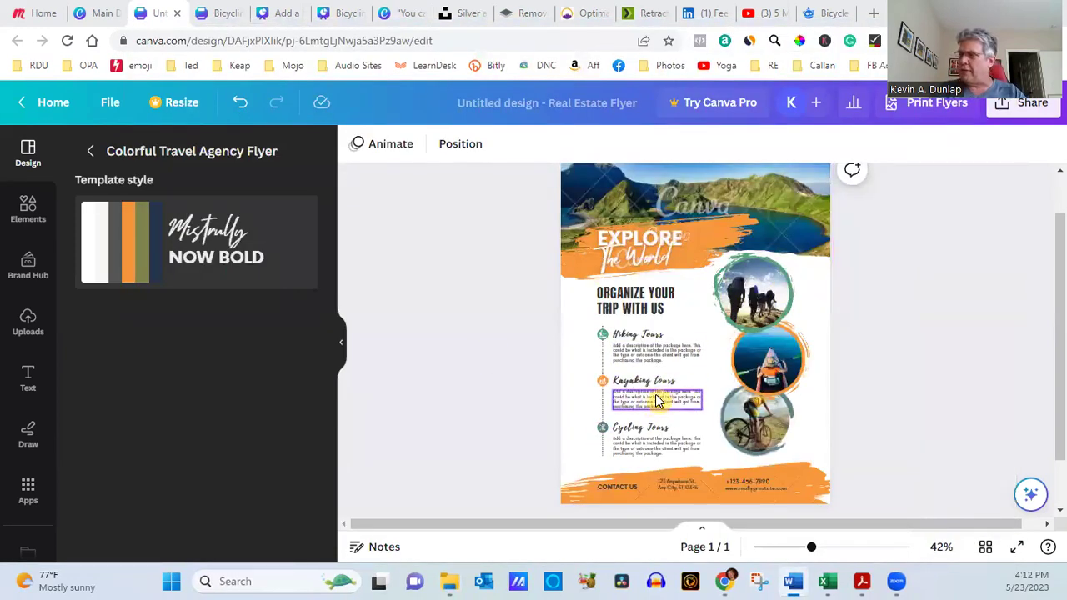
{"action": "left_click", "coordinate": [834, 217]}
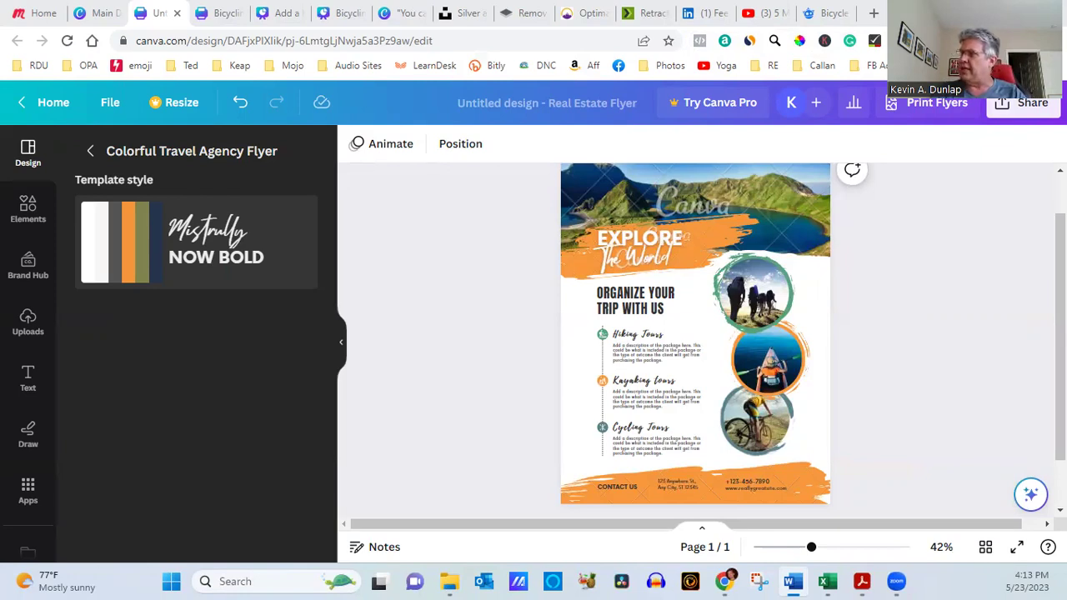
- Open Chrome's Extensions page in a new tab and look through the installed extensions
{"action": "key", "text": "alt+f"}
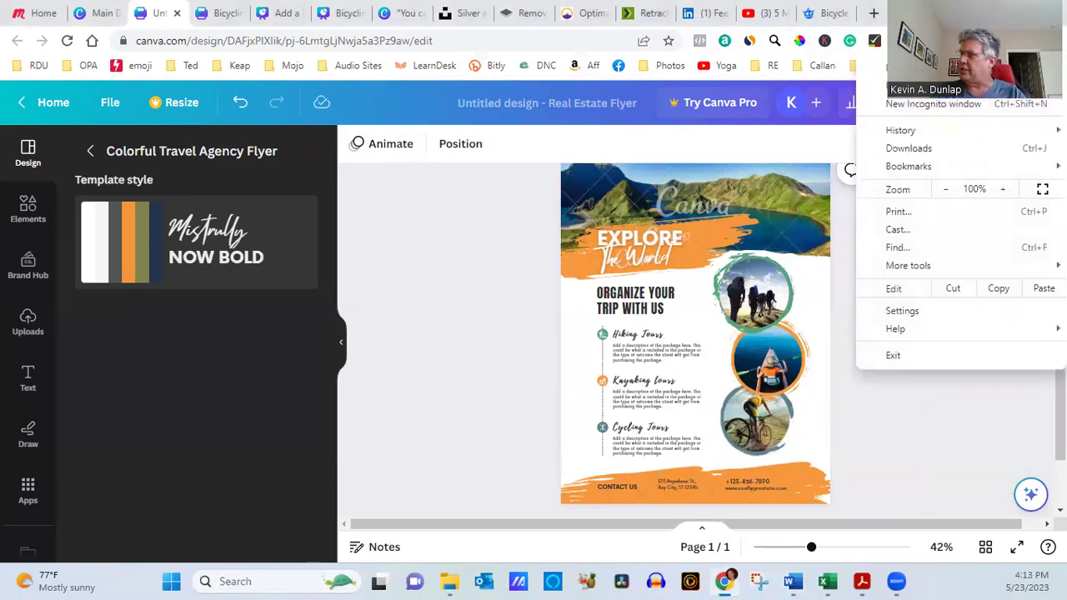
{"action": "mouse_move", "coordinate": [936, 266]}
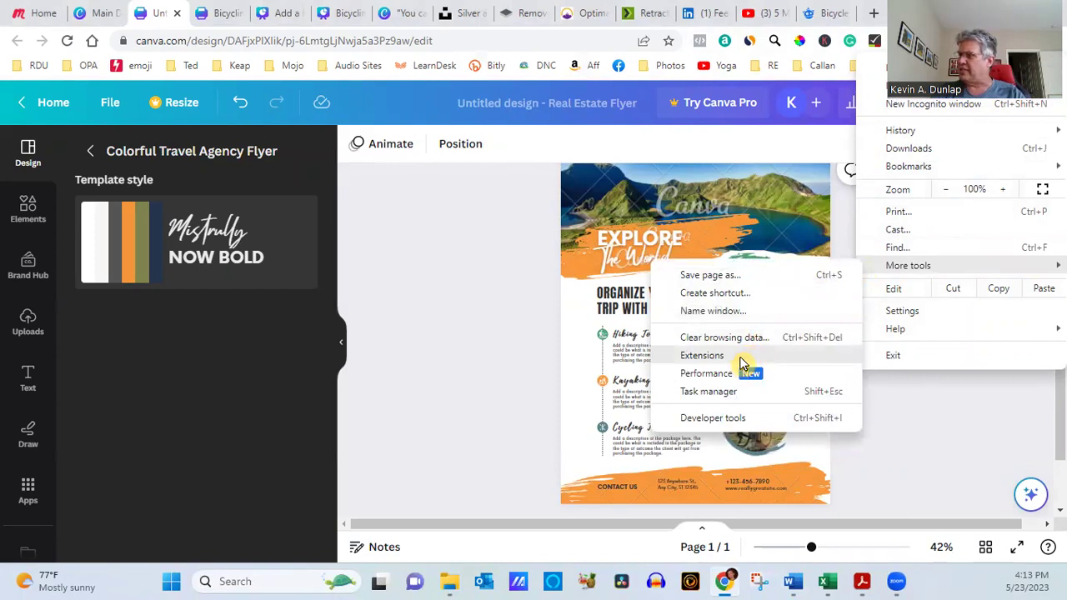
{"action": "left_click", "coordinate": [742, 363]}
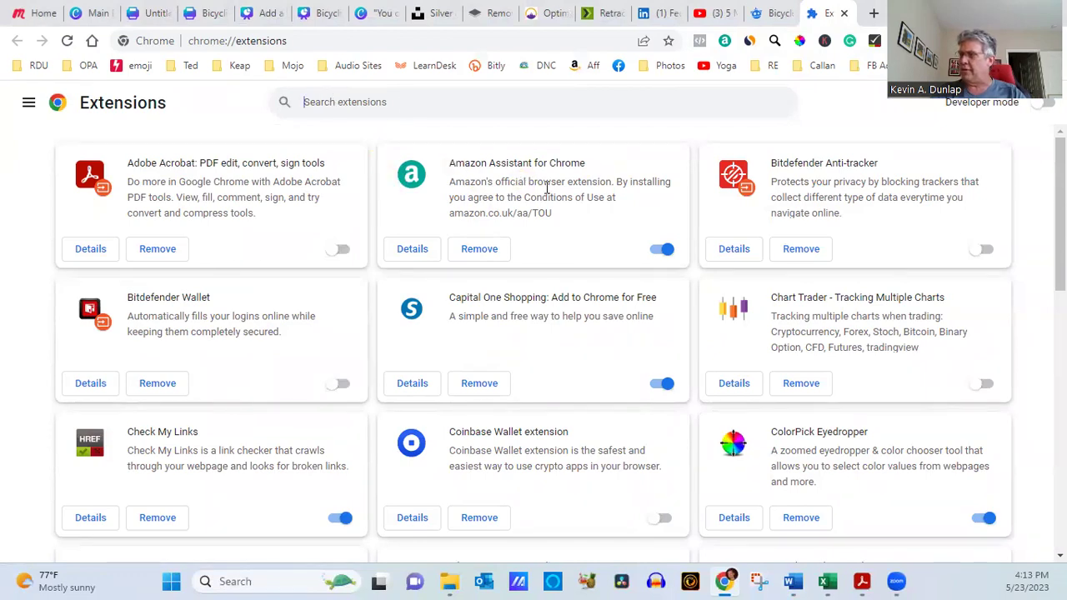
{"action": "scroll", "coordinate": [1059, 250], "scroll_direction": "down", "scroll_amount": 5}
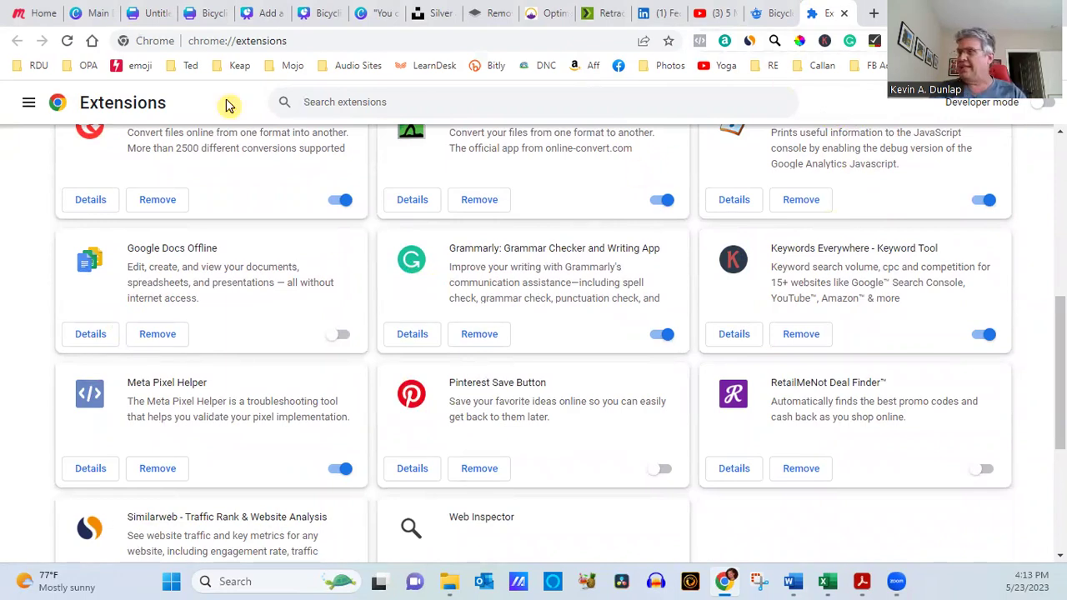
- Look over the Main Designs page and the body text on page 2 of "Bicycling with Family", returning to the travel flyer
{"action": "left_click", "coordinate": [94, 13]}
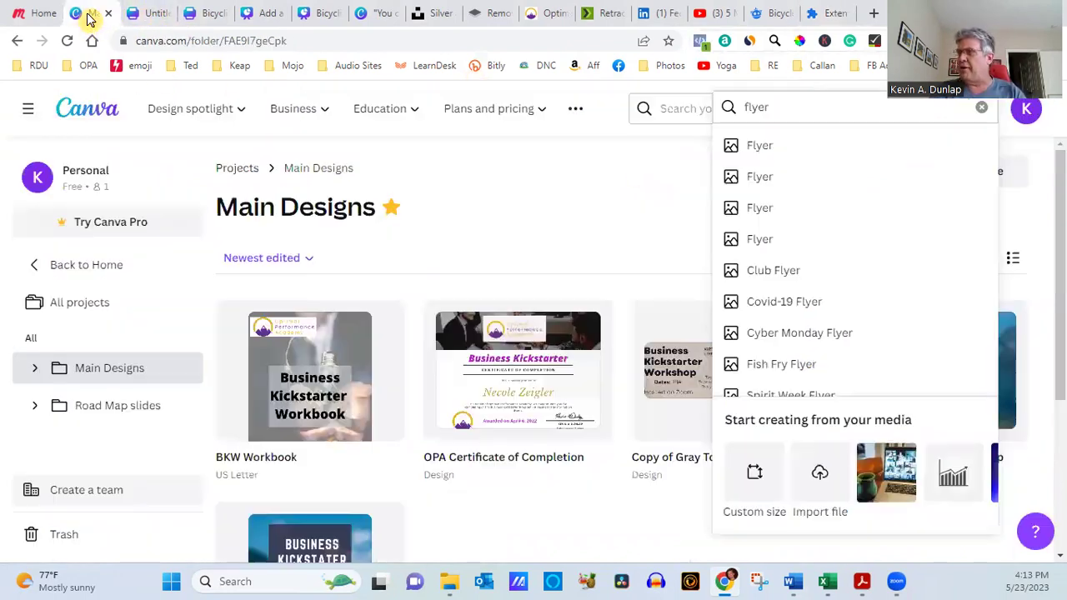
{"action": "left_click", "coordinate": [150, 13]}
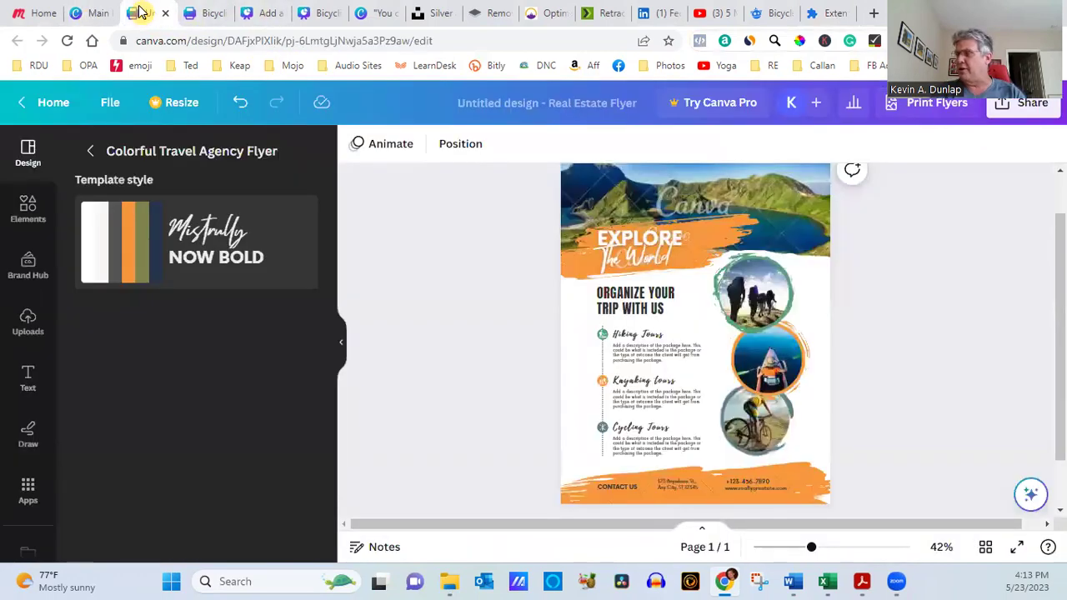
{"action": "left_click", "coordinate": [205, 13]}
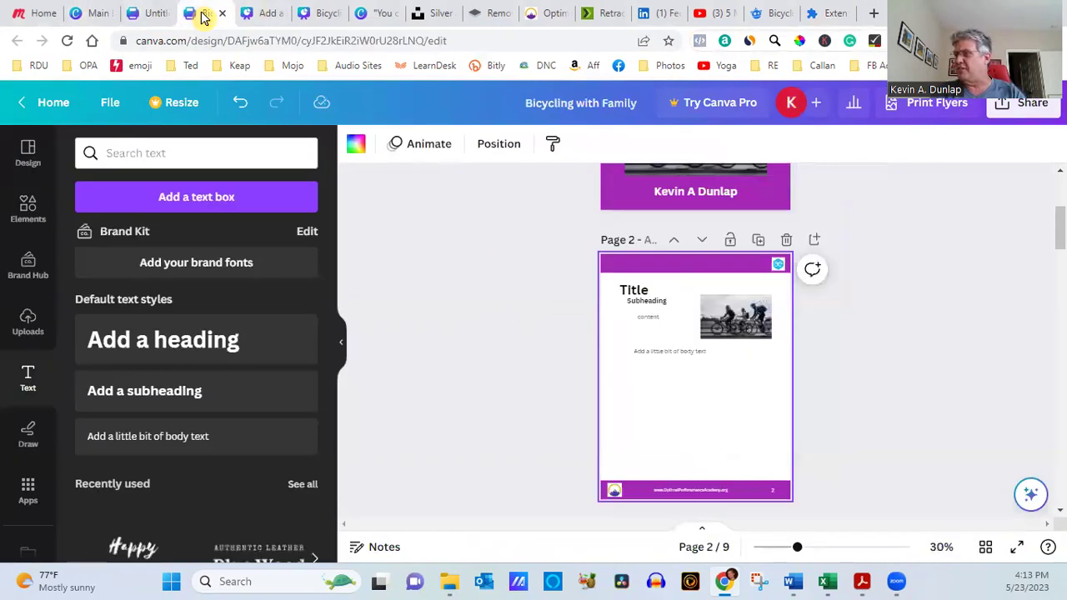
{"action": "double_click", "coordinate": [676, 351]}
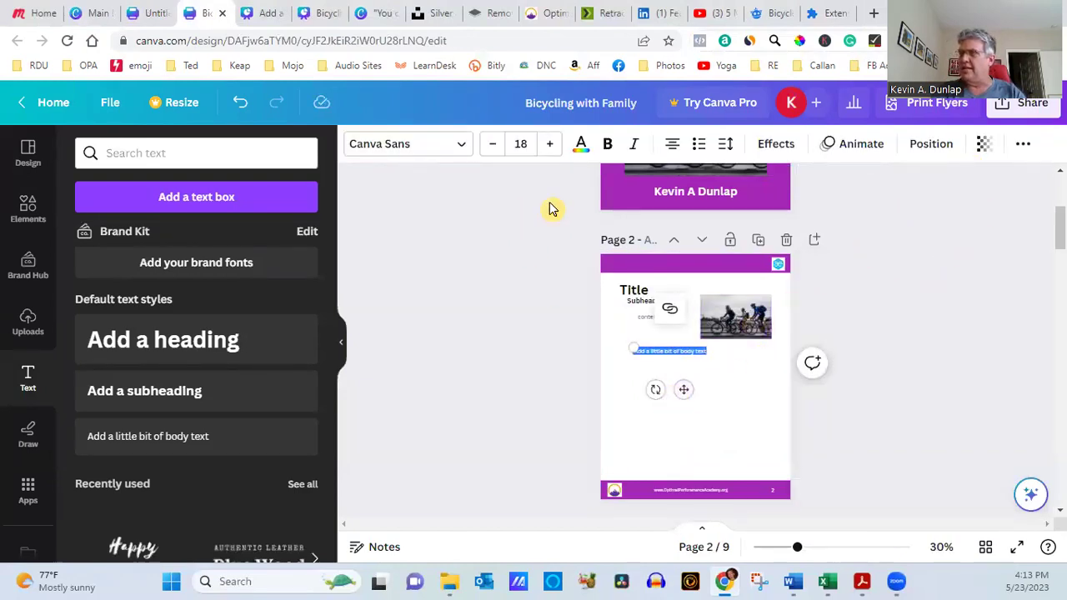
{"action": "left_click", "coordinate": [143, 14]}
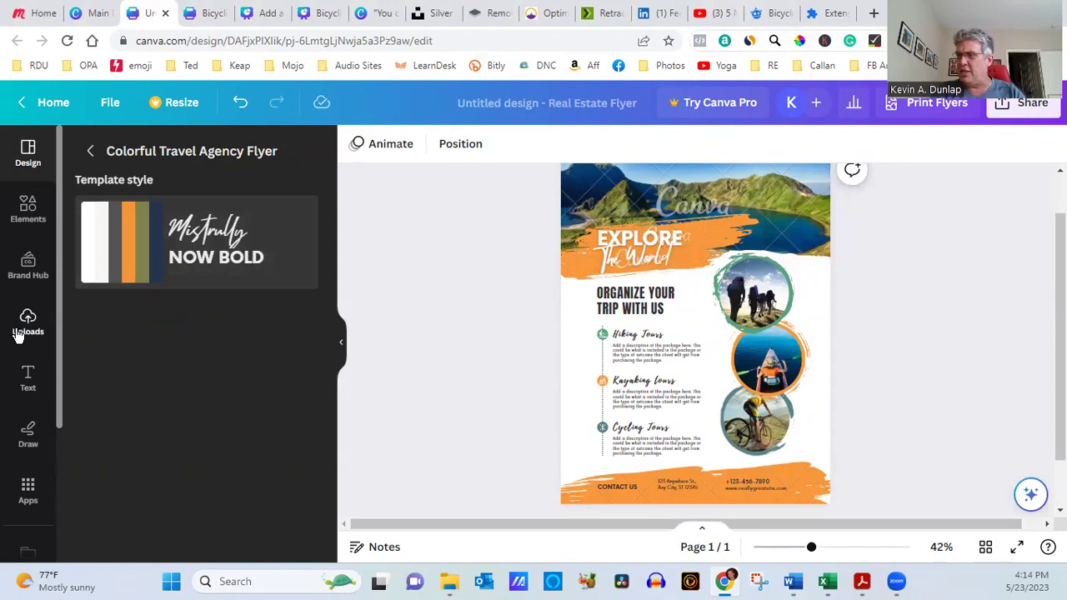
- Find the film camera photo among the uploaded images and add it to the travel flyer
{"action": "left_click", "coordinate": [721, 190]}
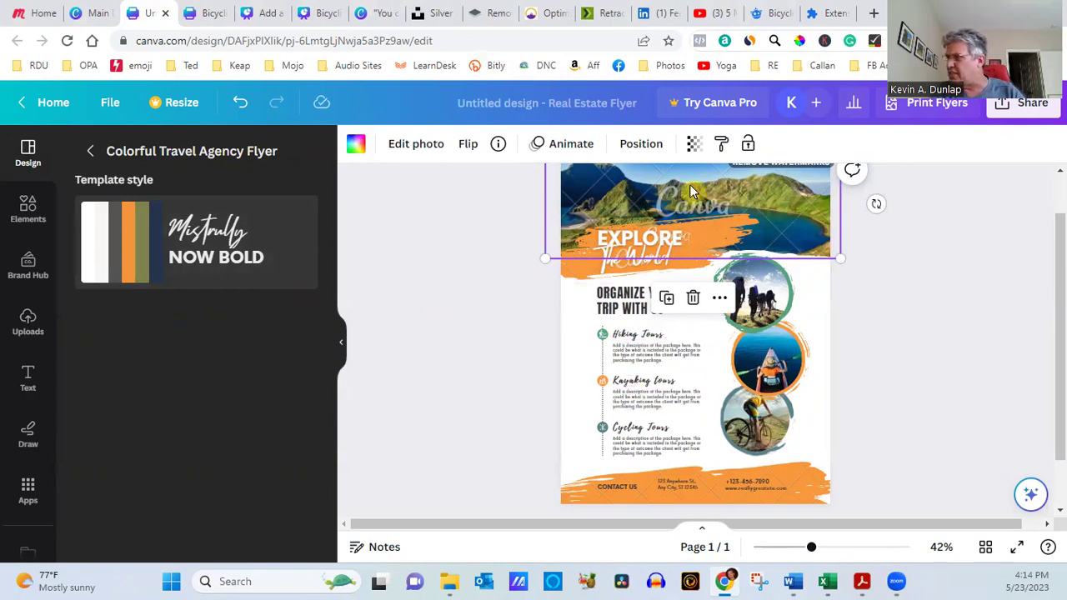
{"action": "left_click", "coordinate": [28, 321]}
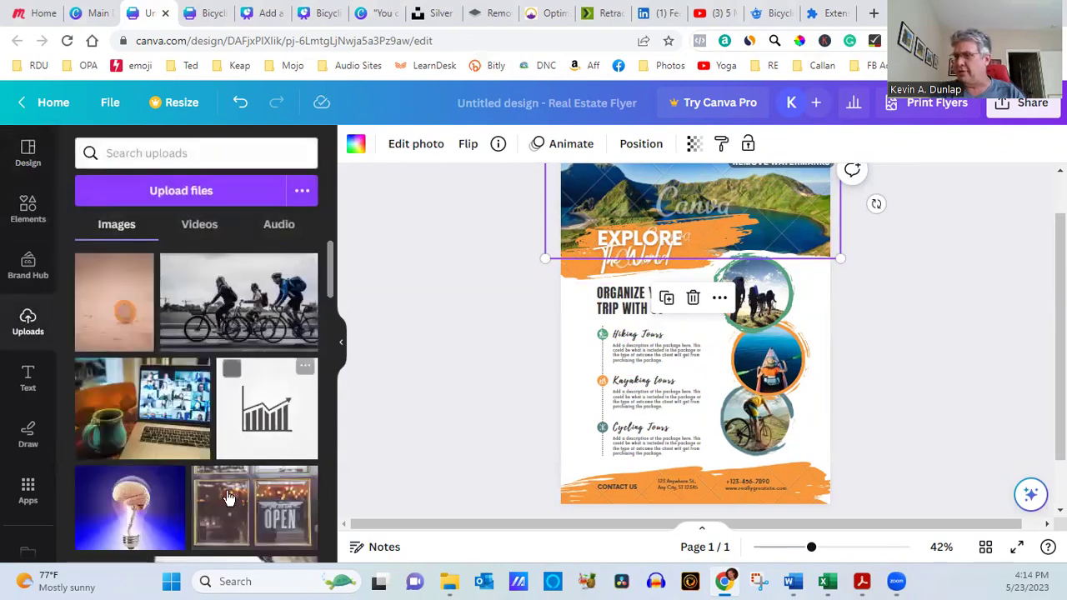
{"action": "left_click_drag", "start_coordinate": [331, 285], "coordinate": [328, 338]}
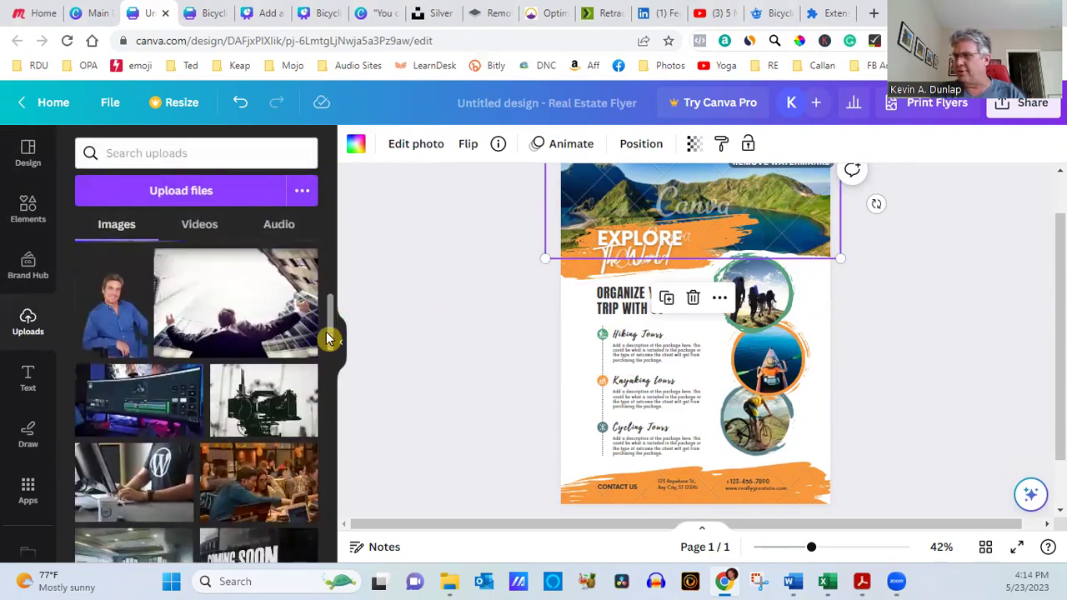
{"action": "left_click", "coordinate": [271, 401]}
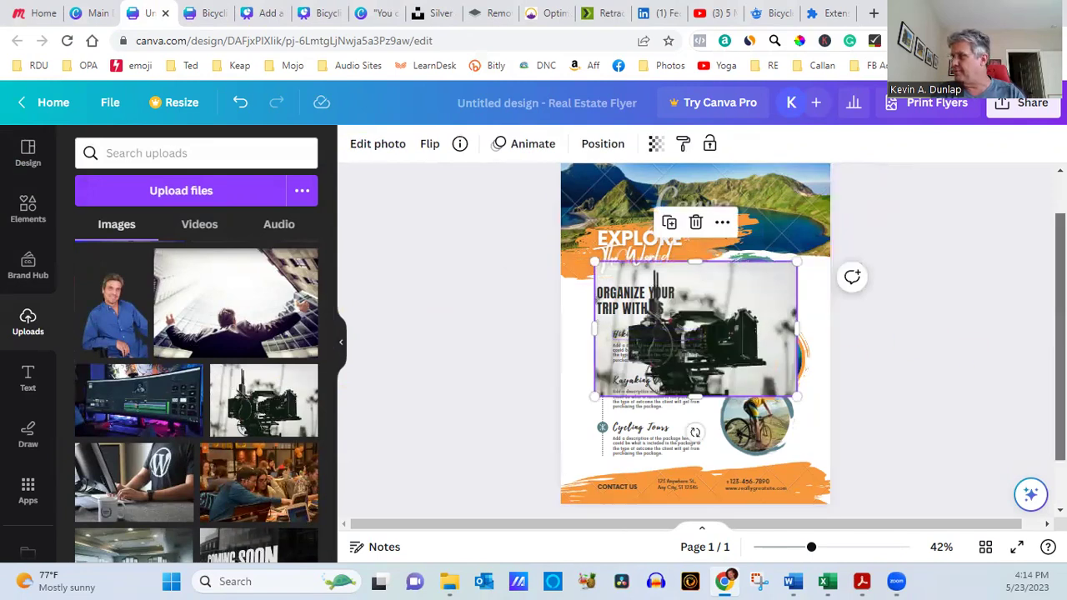
- Delete the watermarked mountain lake photo from the flyer's header
{"action": "scroll", "coordinate": [835, 234], "scroll_direction": "up", "scroll_amount": 1}
{"action": "left_click", "coordinate": [784, 248]}
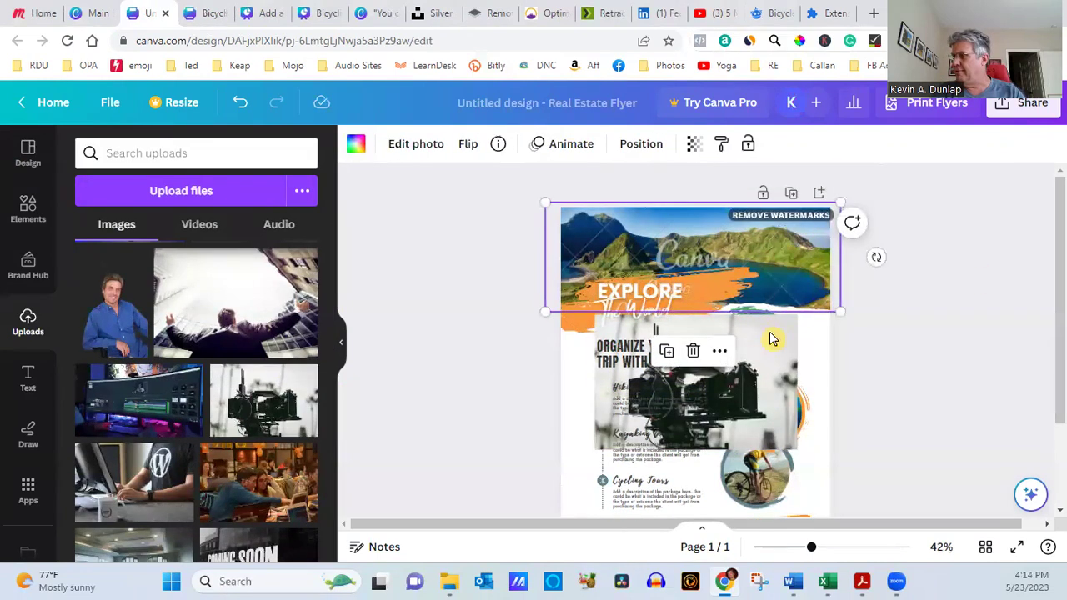
{"action": "right_click", "coordinate": [809, 262]}
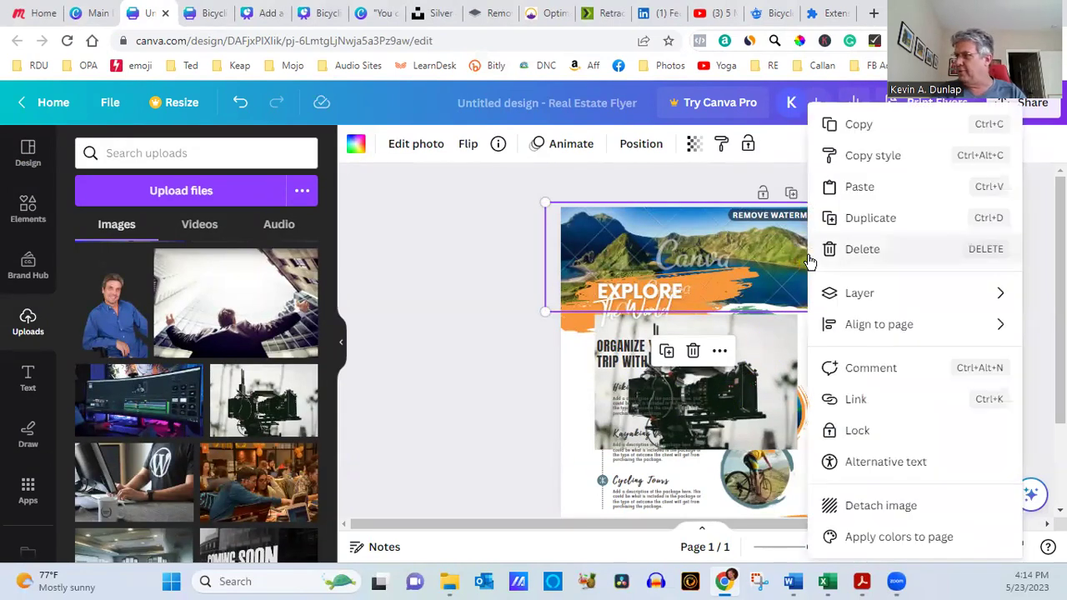
{"action": "left_click", "coordinate": [853, 249]}
- Place the camera photo across the full width of the flyer's header and send it to the back layer
{"action": "left_click_drag", "start_coordinate": [741, 375], "coordinate": [830, 274]}
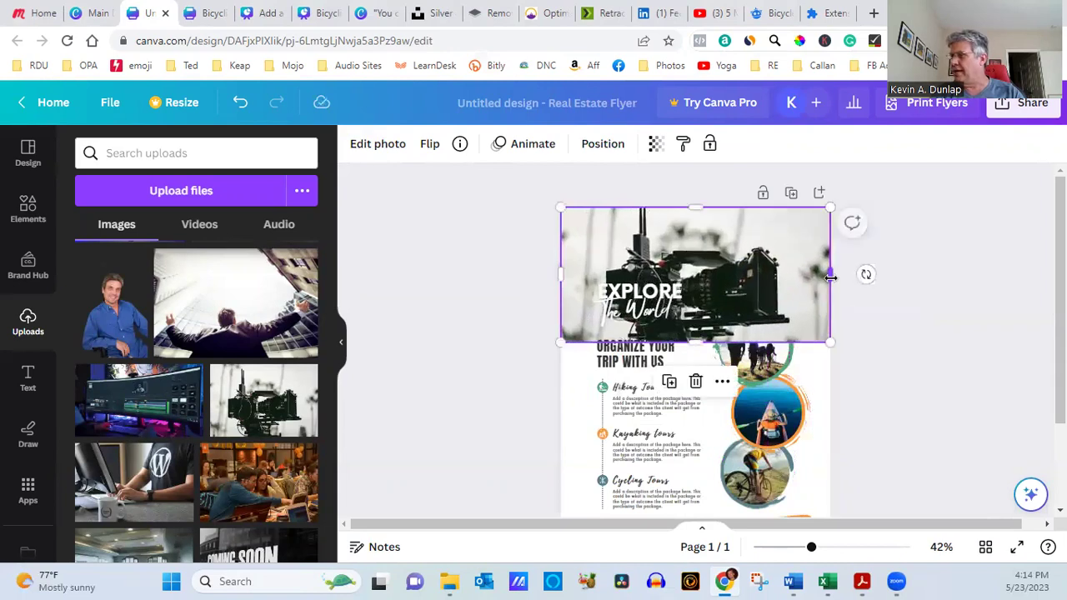
{"action": "right_click", "coordinate": [750, 250]}
{"action": "mouse_move", "coordinate": [874, 293]}
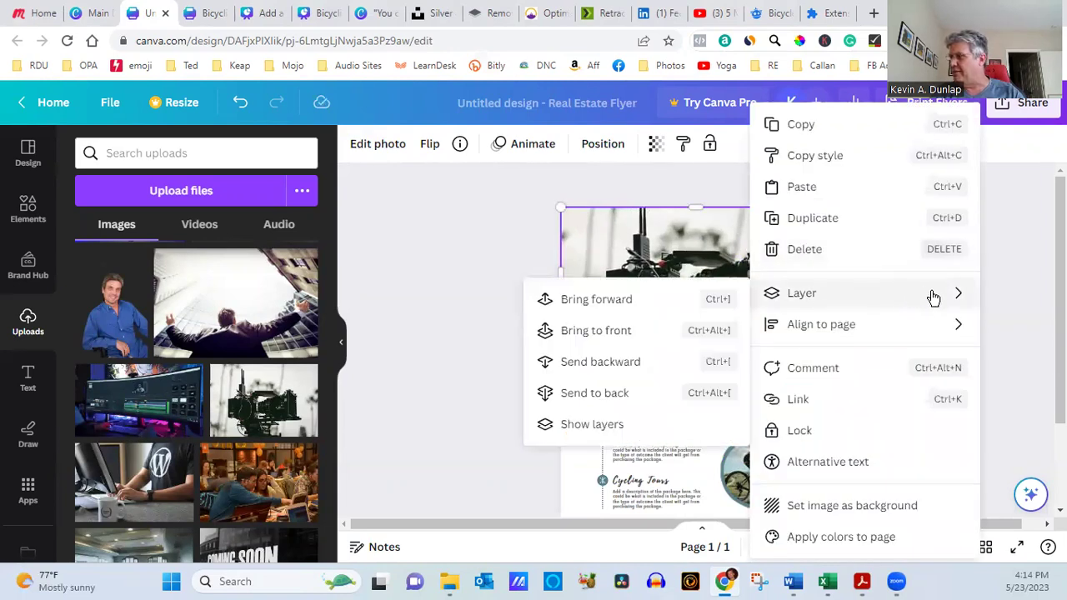
{"action": "left_click", "coordinate": [621, 393]}
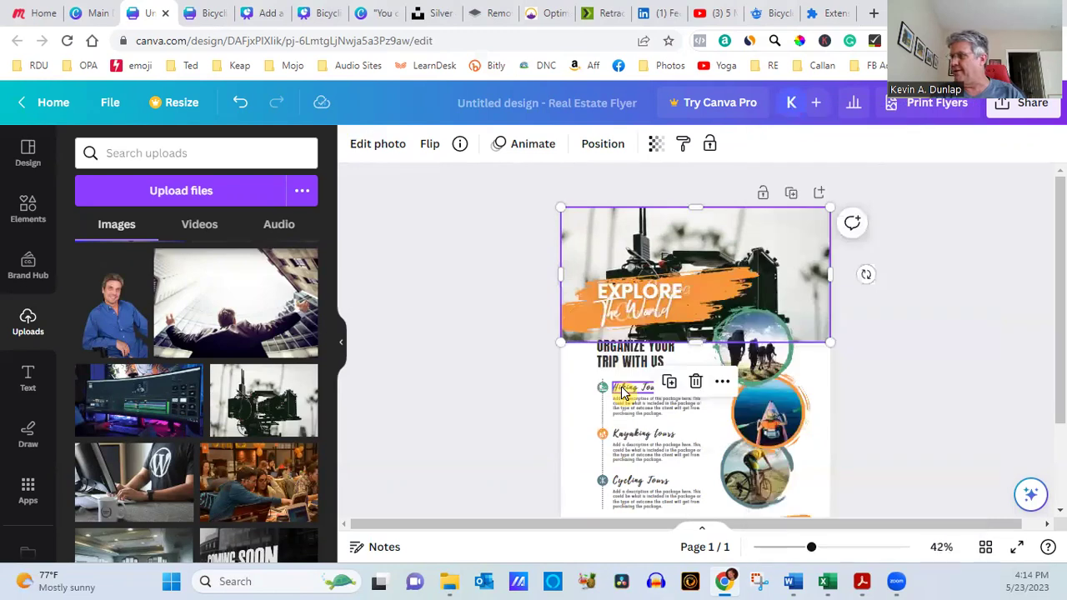
- Crop the upper and lower edges of the camera photo and align it with the flyer's top edge behind the orange brush stroke
{"action": "left_click_drag", "start_coordinate": [831, 341], "coordinate": [850, 323]}
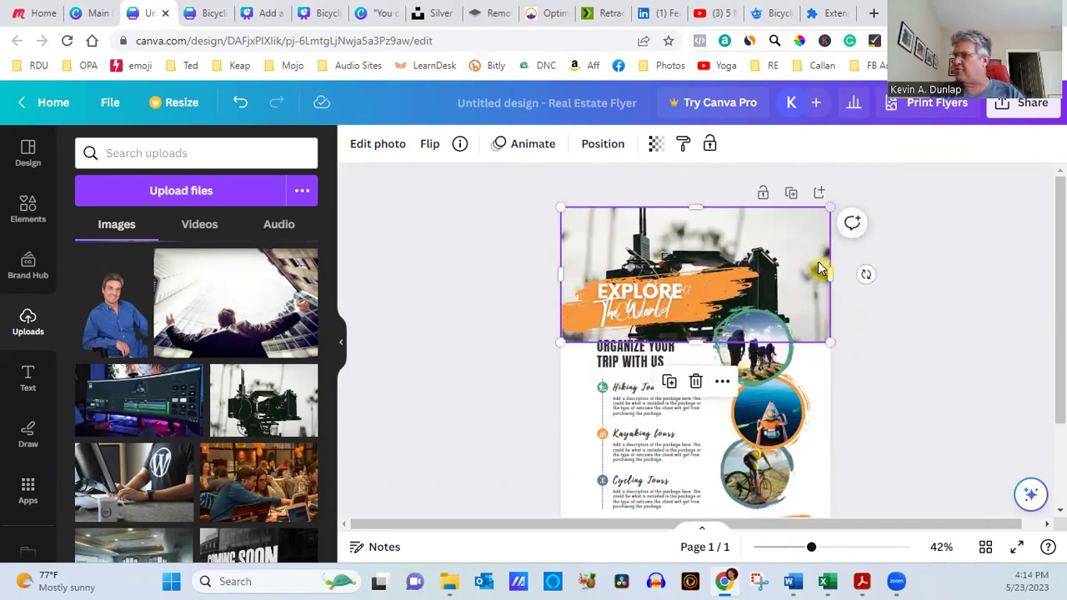
{"action": "left_click_drag", "start_coordinate": [695, 207], "coordinate": [696, 242]}
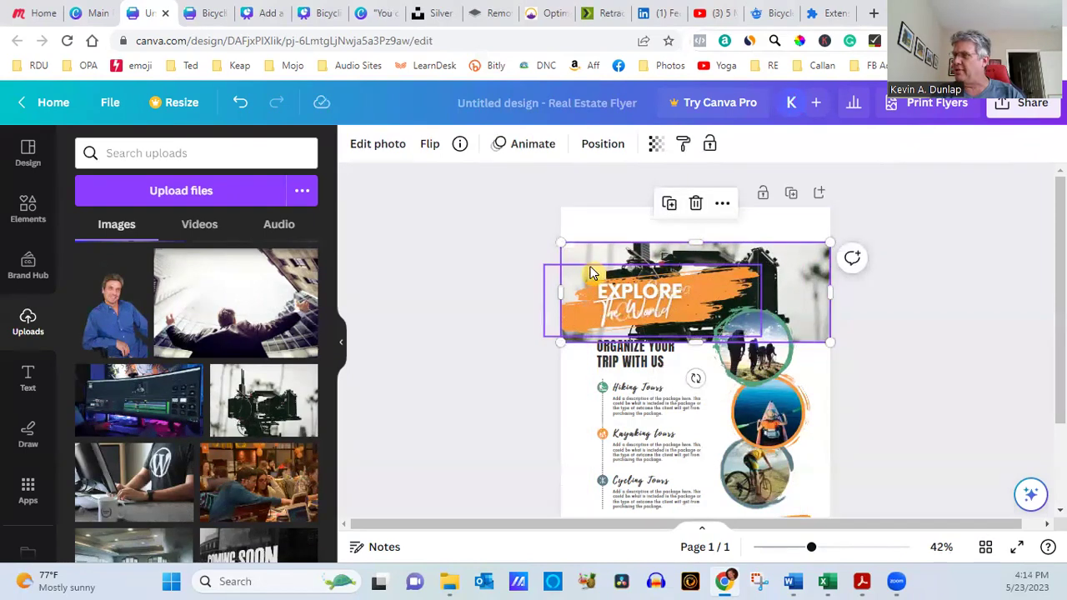
{"action": "left_click_drag", "start_coordinate": [797, 272], "coordinate": [789, 242]}
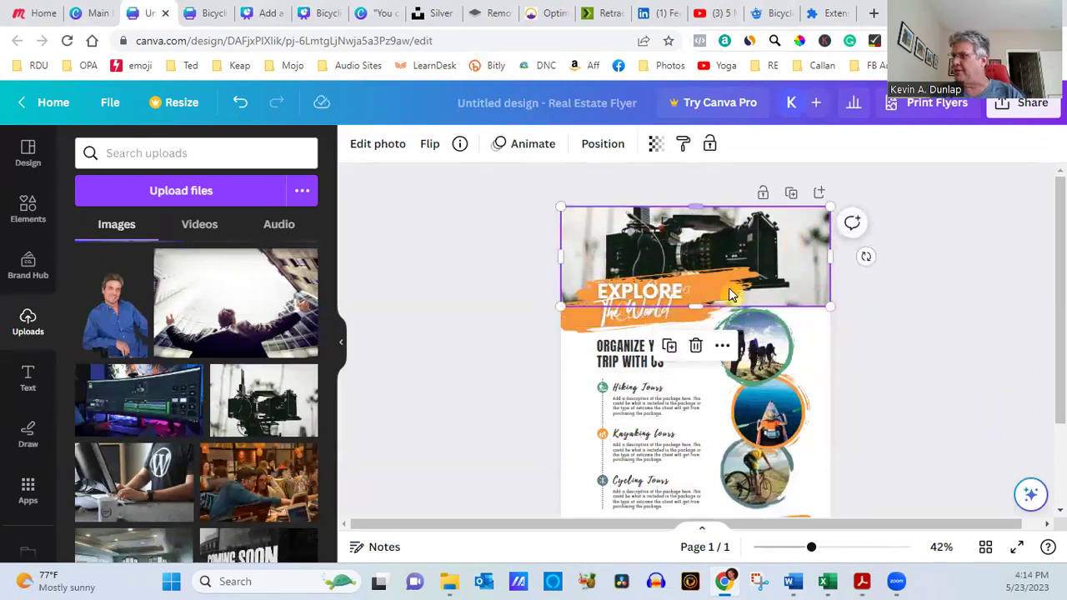
{"action": "mouse_move", "coordinate": [695, 305]}
{"action": "left_mouse_down"}
{"action": "mouse_move", "coordinate": [695, 255]}
{"action": "mouse_move", "coordinate": [696, 381]}
{"action": "mouse_move", "coordinate": [696, 280]}
{"action": "mouse_move", "coordinate": [696, 295]}
{"action": "left_mouse_up"}
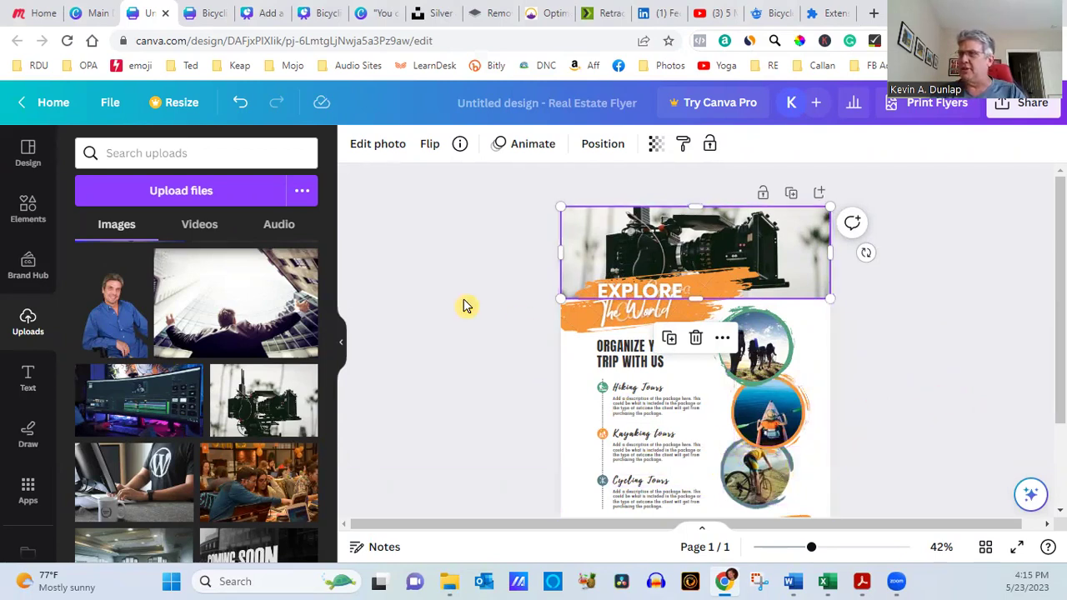
- From the Main Designs page, search design types for "business card" and create a Business Card (Landscape) design, 3.5 × 2 in
{"action": "left_click", "coordinate": [85, 15]}
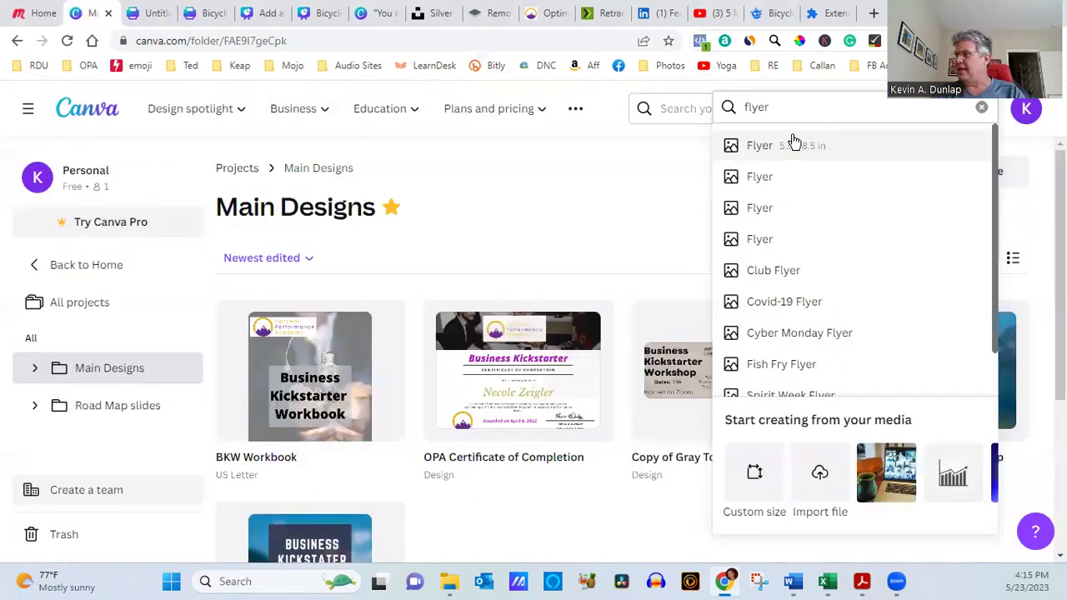
{"action": "left_click", "coordinate": [791, 105]}
{"action": "key", "text": "ctrl+a"}
{"action": "type", "text": "busi"}
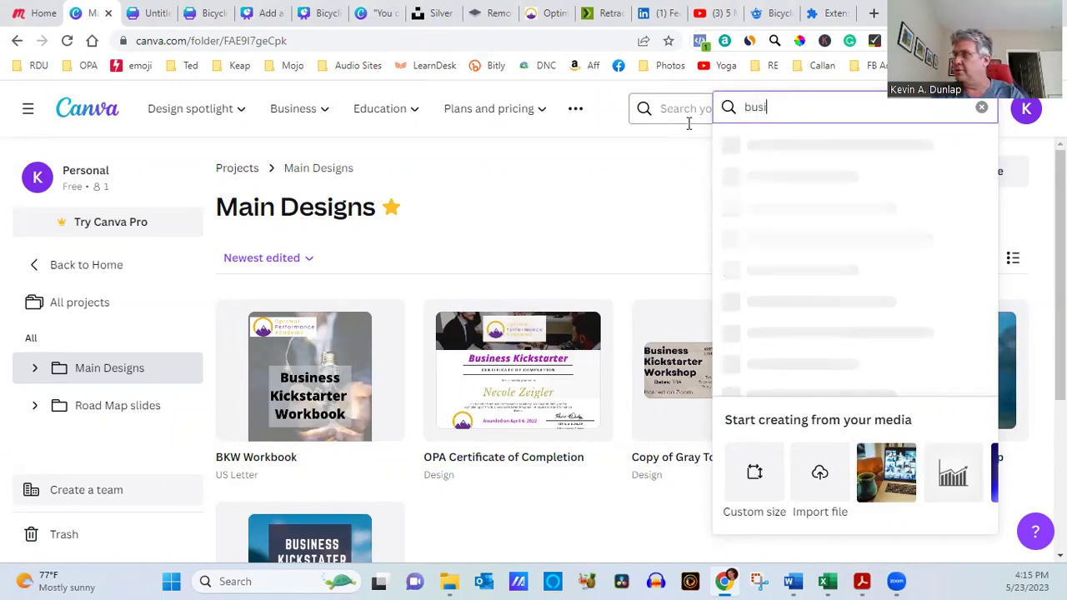
{"action": "type", "text": "ness card"}
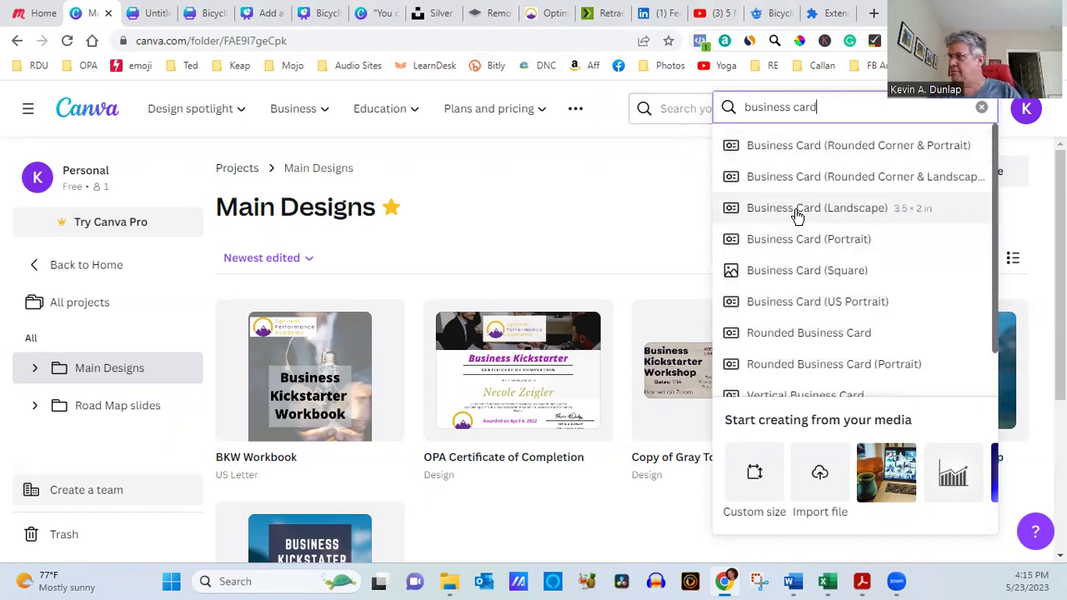
{"action": "left_click", "coordinate": [916, 219]}
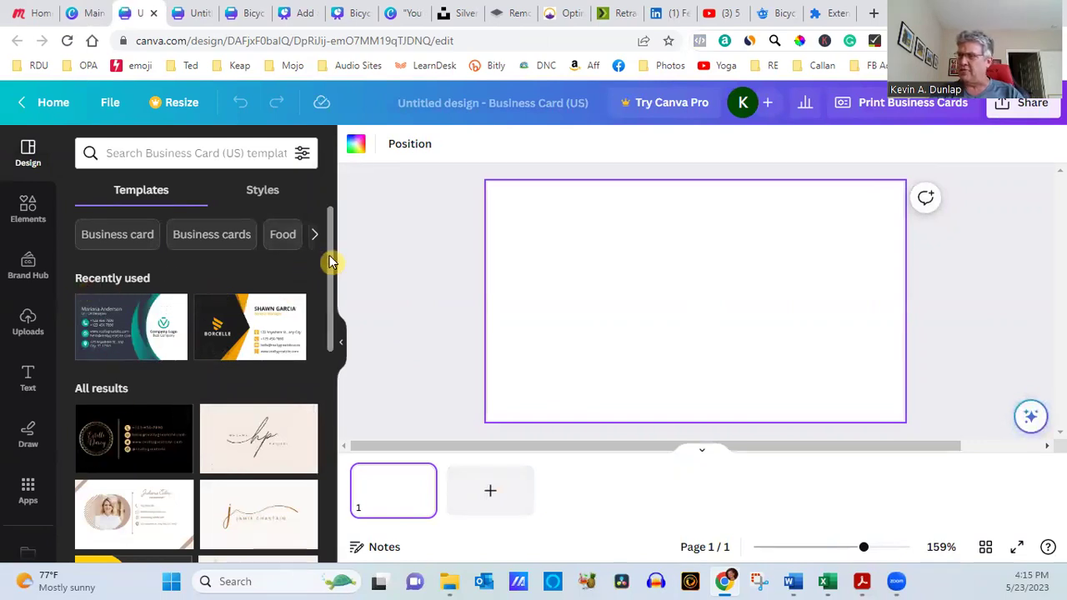
- Apply the contact-details page of the Blue and White Elegant Business Card template to the blank first page
{"action": "left_click_drag", "start_coordinate": [330, 261], "coordinate": [331, 299]}
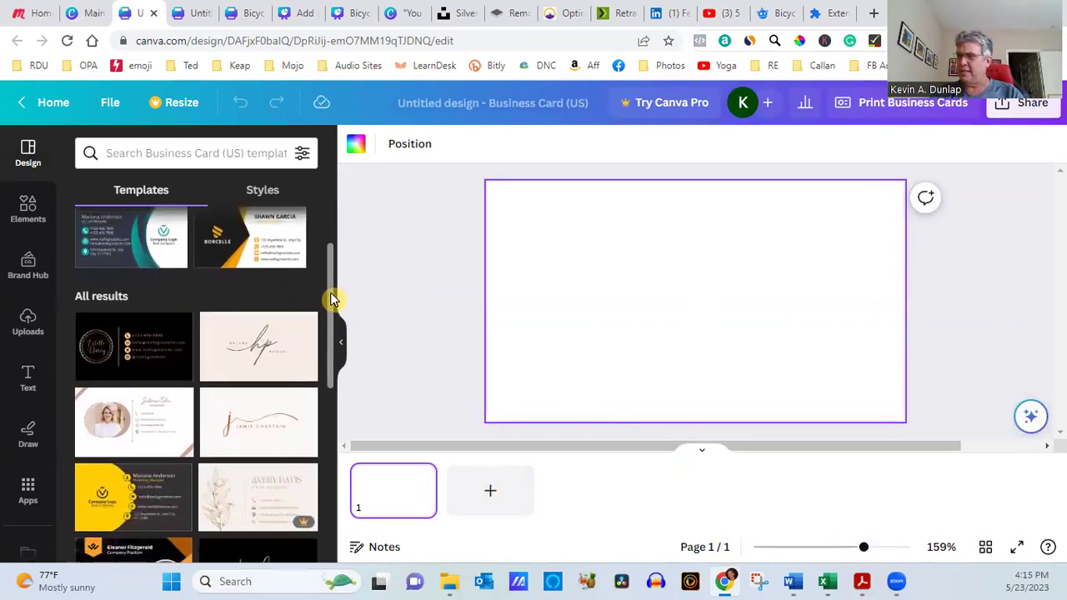
{"action": "left_click", "coordinate": [127, 242]}
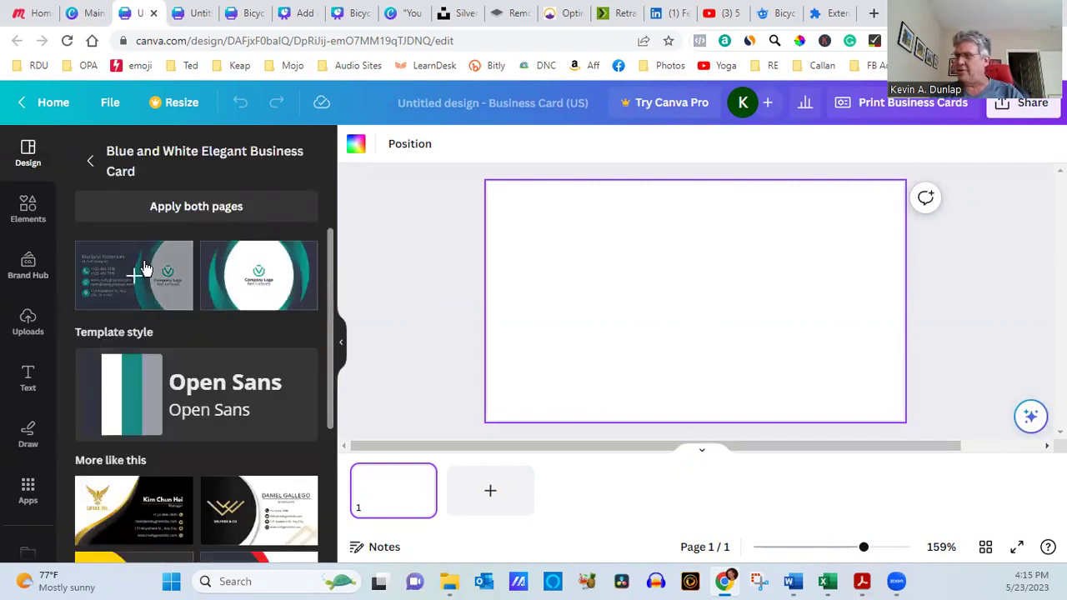
{"action": "left_click", "coordinate": [136, 271]}
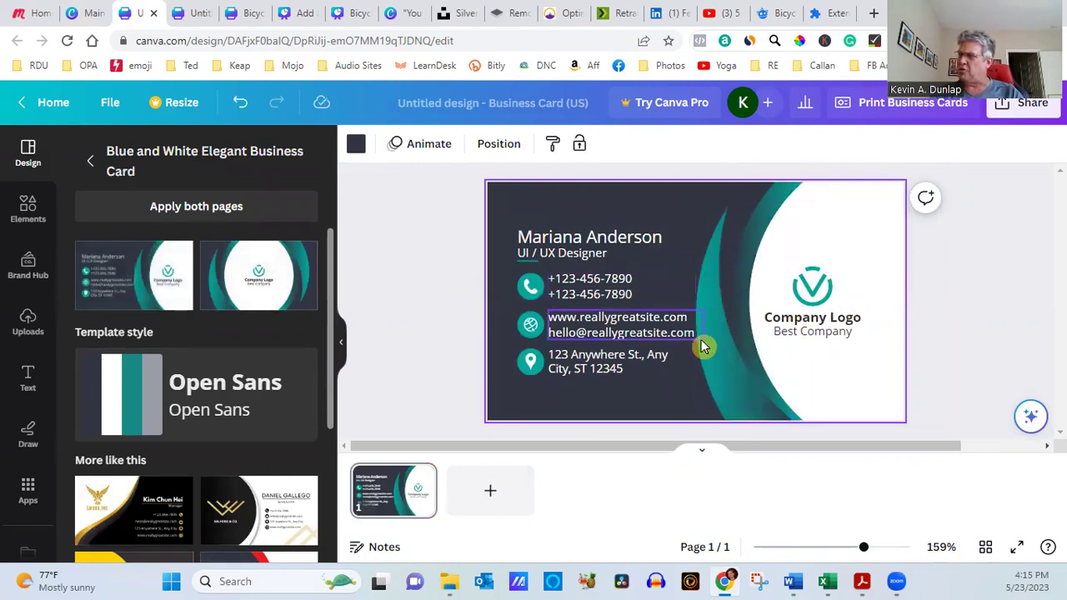
{"action": "left_click", "coordinate": [252, 278]}
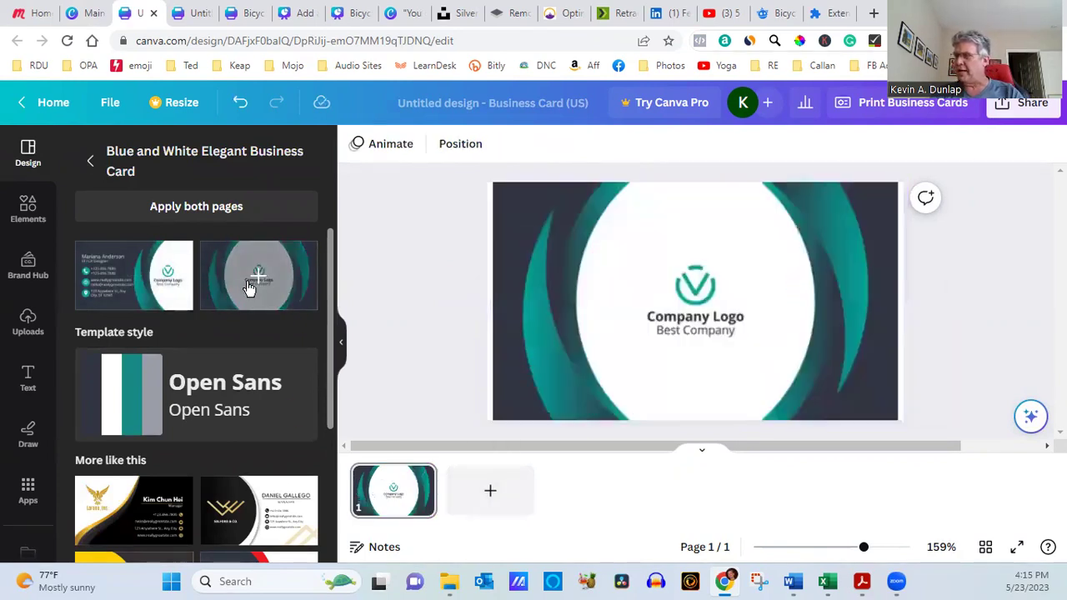
{"action": "left_click", "coordinate": [389, 498]}
{"action": "left_click", "coordinate": [155, 286]}
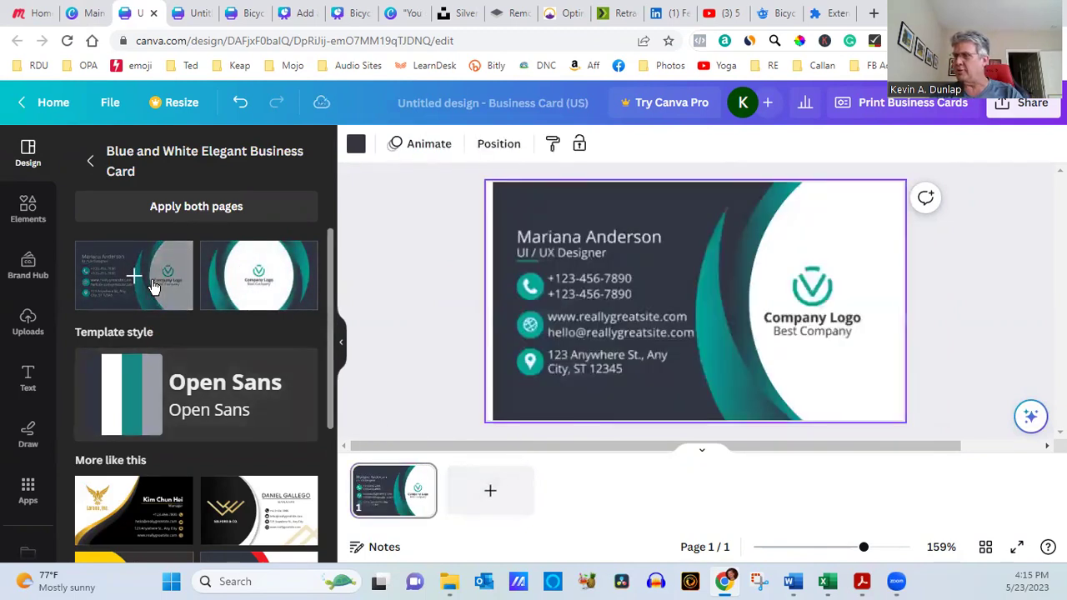
- Add a second page with the template's centered-logo layout for the card's back and return to page 1
{"action": "left_click", "coordinate": [502, 507]}
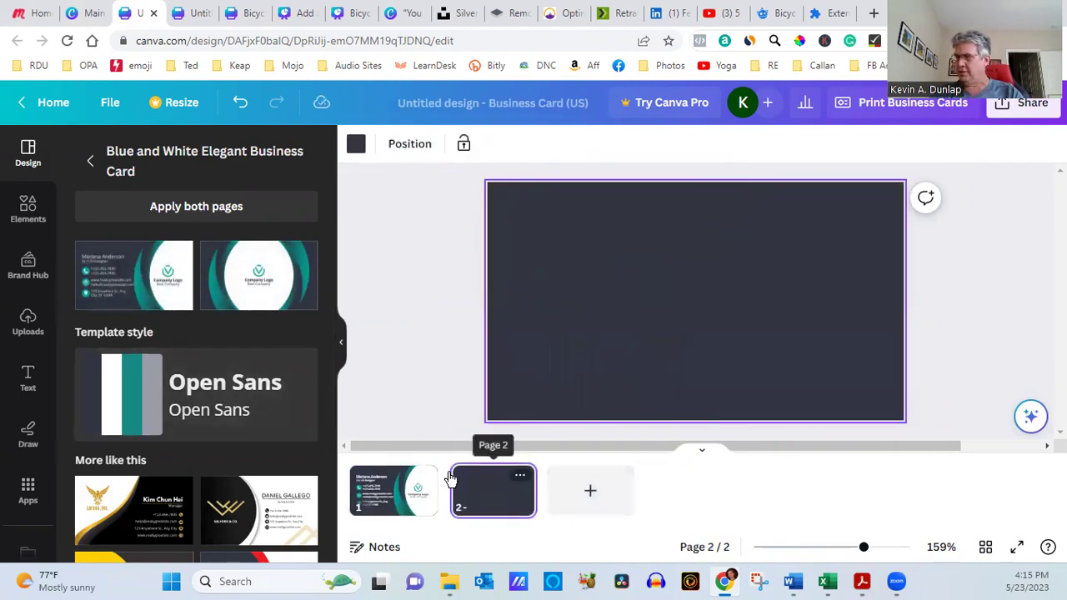
{"action": "left_click", "coordinate": [276, 278]}
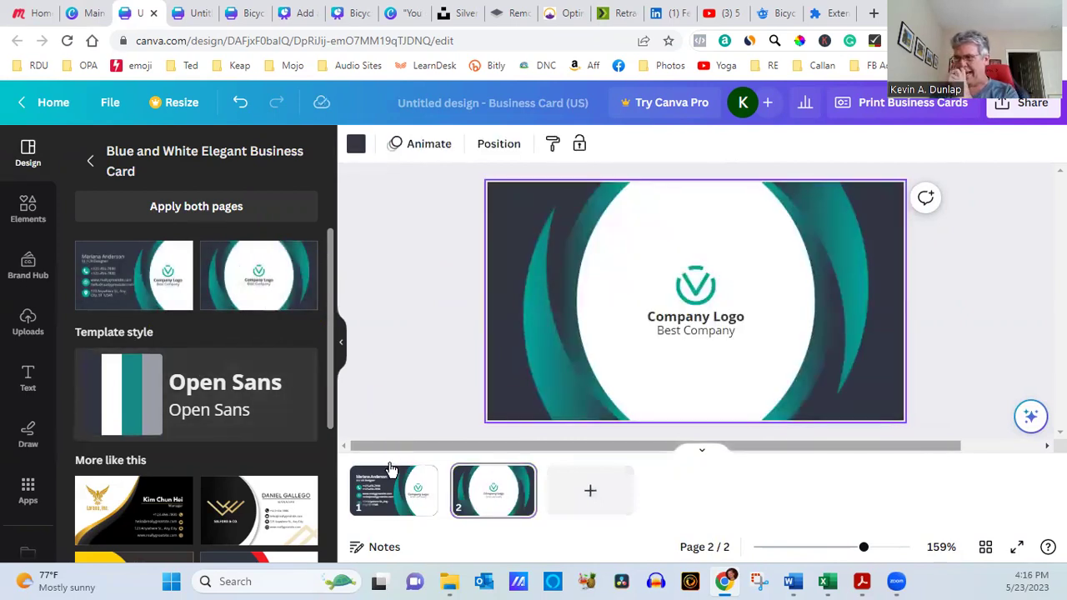
{"action": "left_click", "coordinate": [401, 487]}
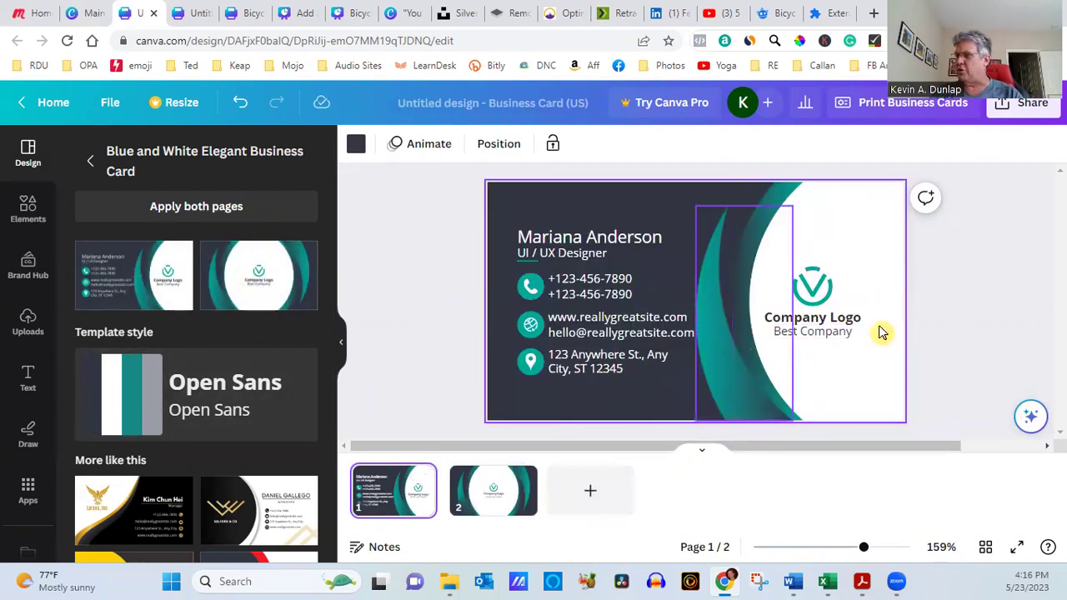
- Search the uploads for "logo", add the purple mountain logo to page 1, and delete the green placeholder emblem
{"action": "left_click", "coordinate": [28, 327]}
{"action": "left_click", "coordinate": [222, 152]}
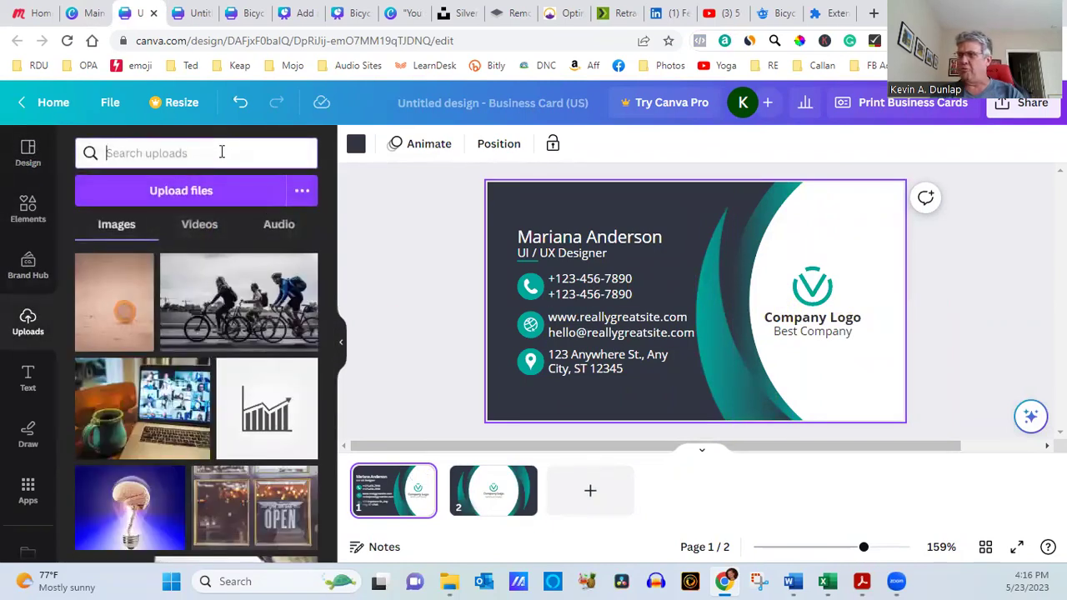
{"action": "type", "text": "logo"}
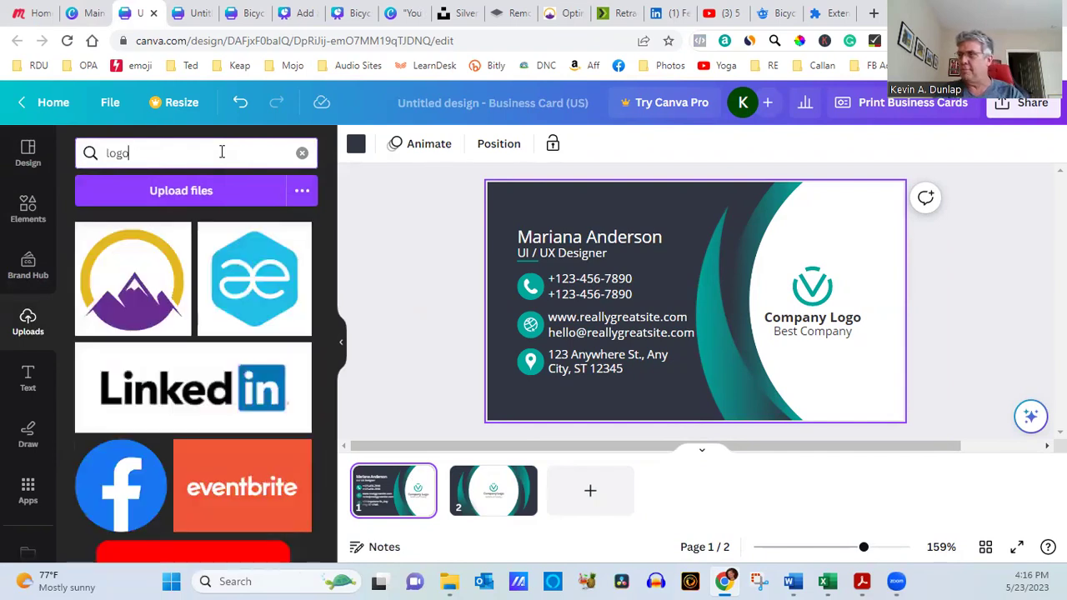
{"action": "left_click", "coordinate": [140, 281]}
{"action": "left_click", "coordinate": [819, 304]}
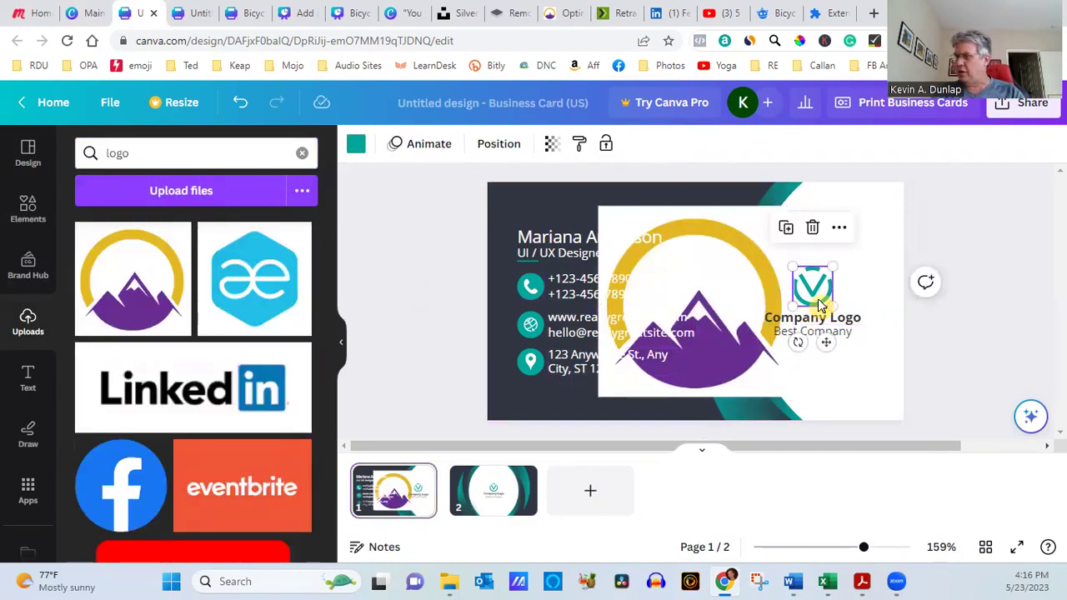
{"action": "key", "text": "Delete"}
- Shrink the mountain logo and place it in the white area just above the "Company Logo" text
{"action": "left_click", "coordinate": [717, 298]}
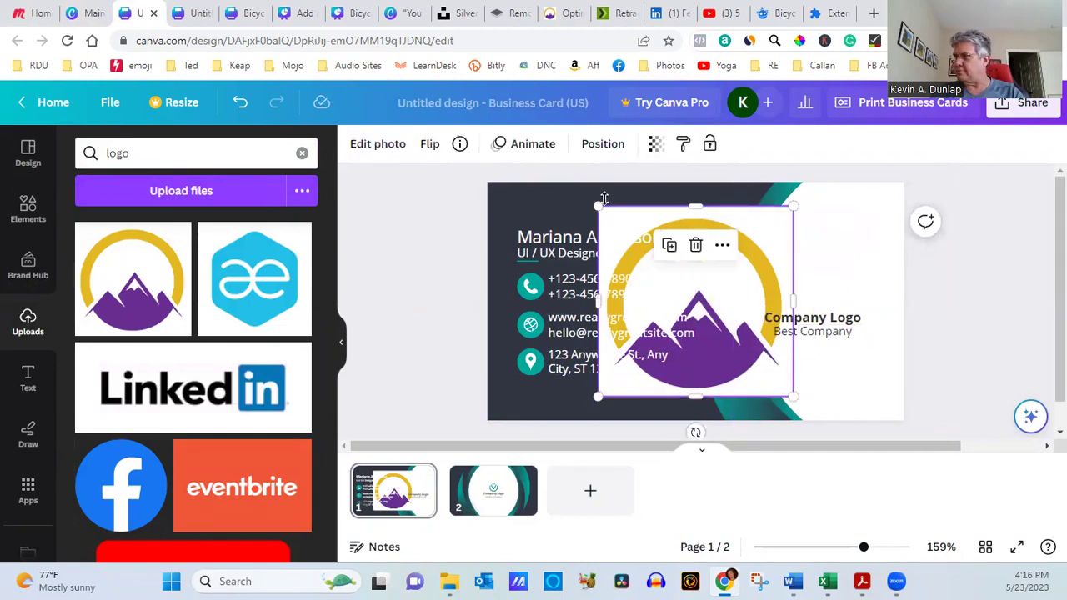
{"action": "left_click_drag", "start_coordinate": [598, 205], "coordinate": [708, 315]}
{"action": "left_click_drag", "start_coordinate": [748, 361], "coordinate": [819, 258]}
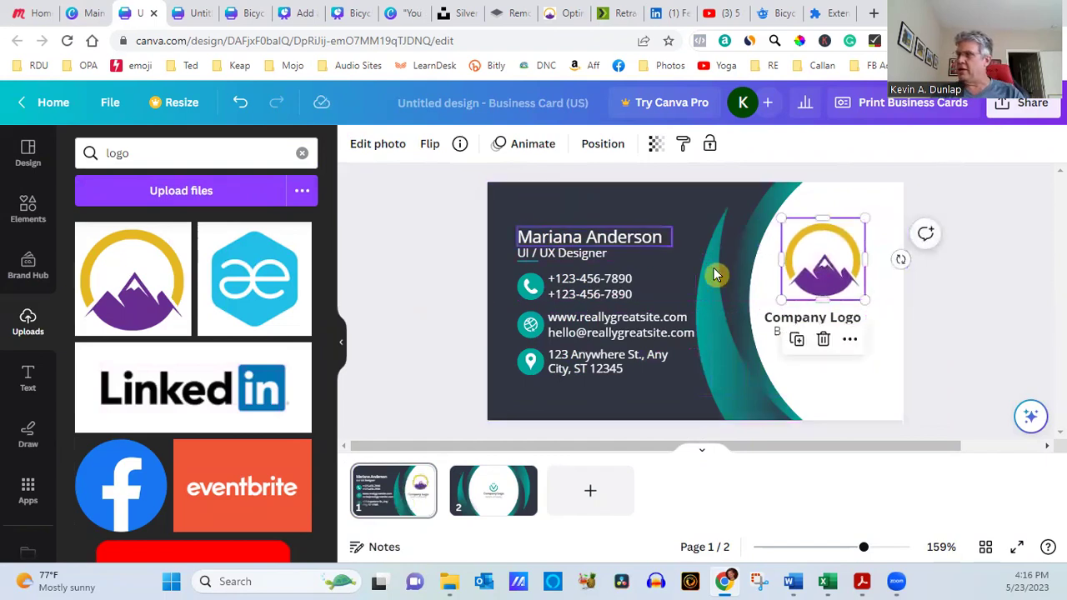
- Recolor the outer curved shape on page 1 with the OPA brand colors, replacing teal with purple and dark navy with gold
{"action": "left_click", "coordinate": [731, 405]}
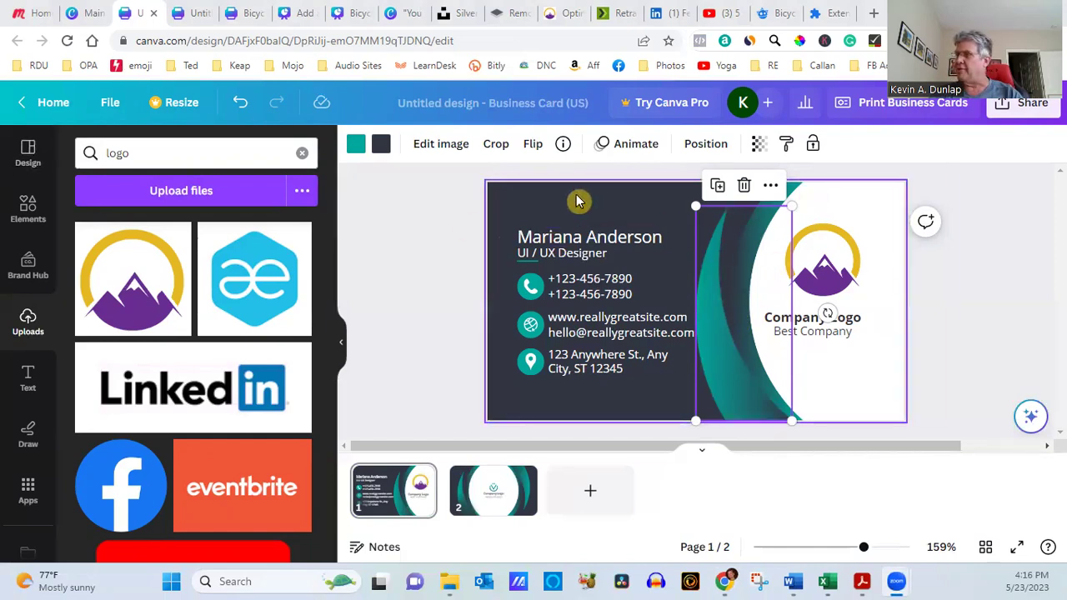
{"action": "left_click", "coordinate": [356, 146]}
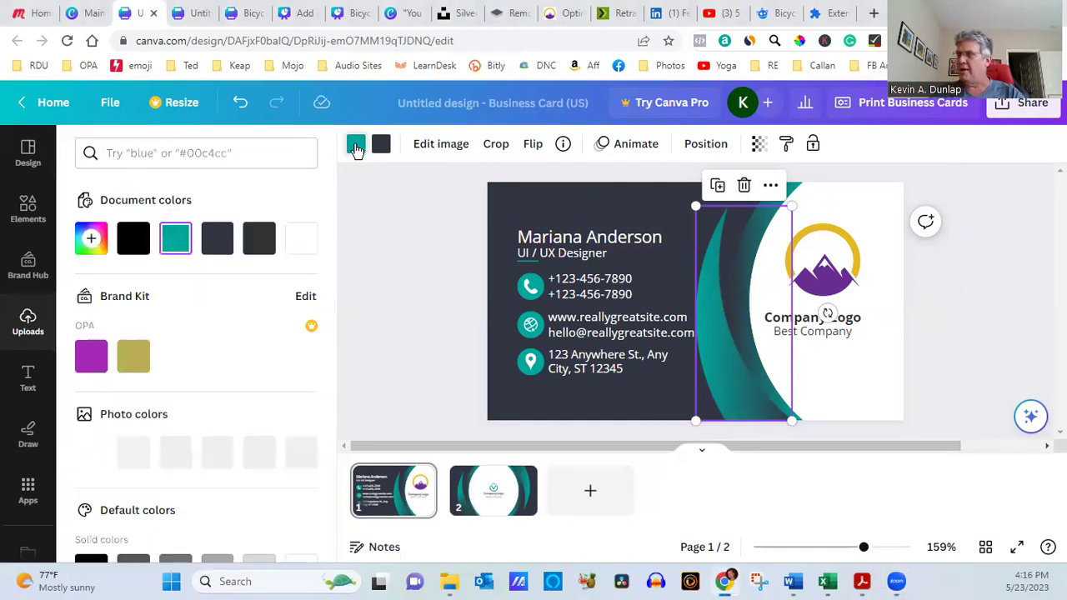
{"action": "left_click", "coordinate": [97, 355]}
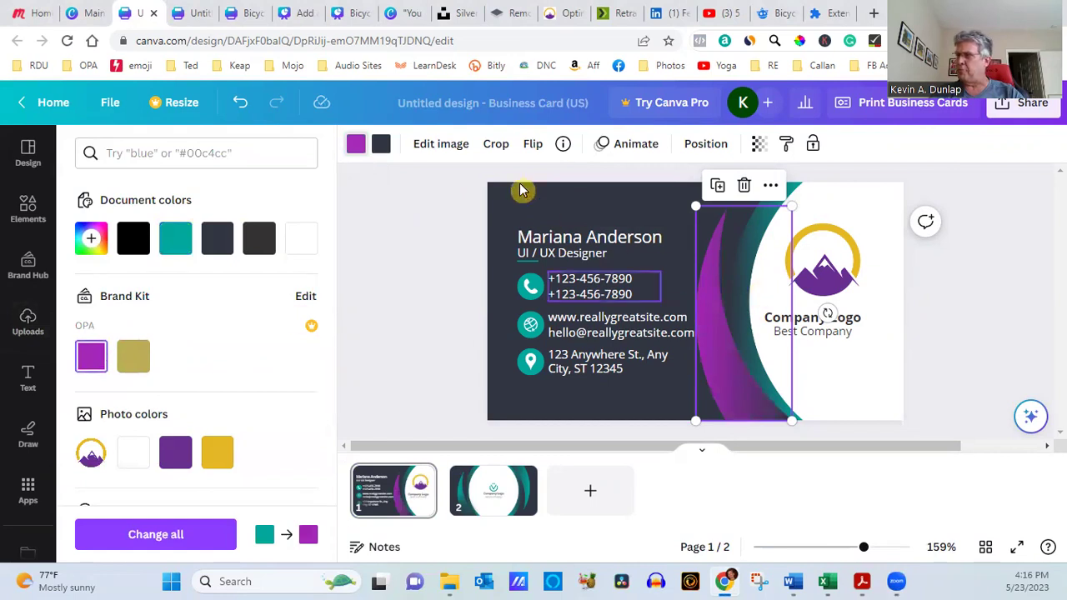
{"action": "left_click", "coordinate": [381, 144]}
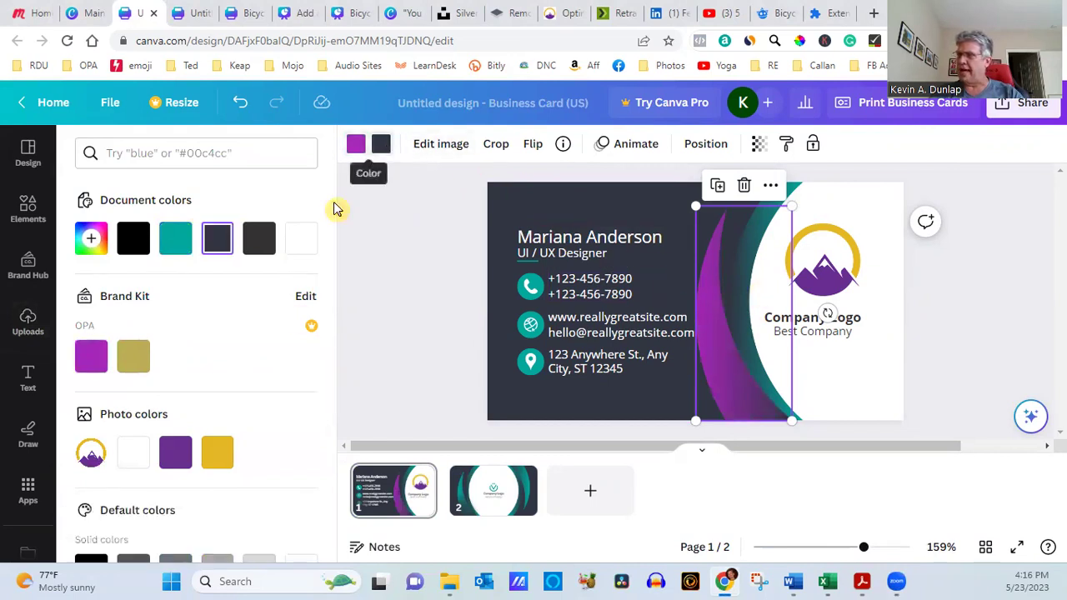
{"action": "left_click", "coordinate": [133, 356]}
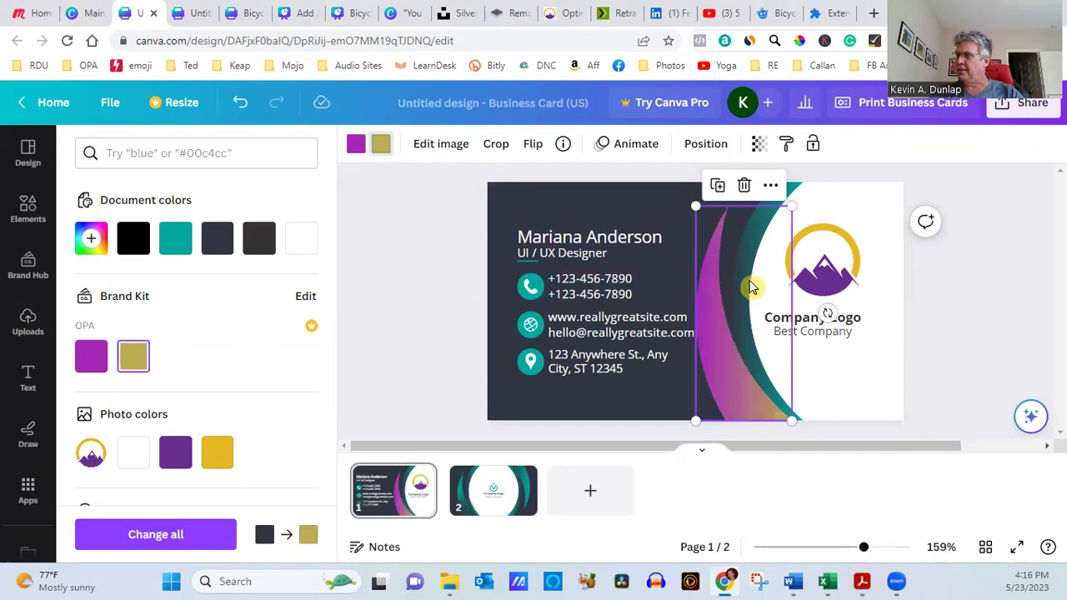
{"action": "left_click", "coordinate": [890, 365]}
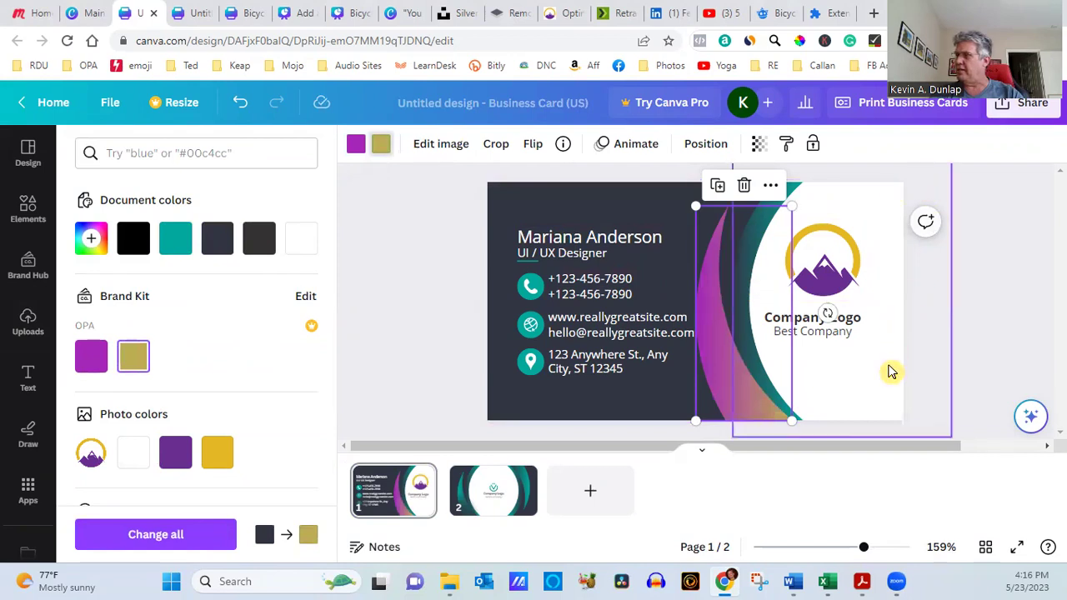
- Recolor the inner curve beside the logo on page 1, settling on brand purple for its first color and brand gold for its second
{"action": "left_click", "coordinate": [782, 200]}
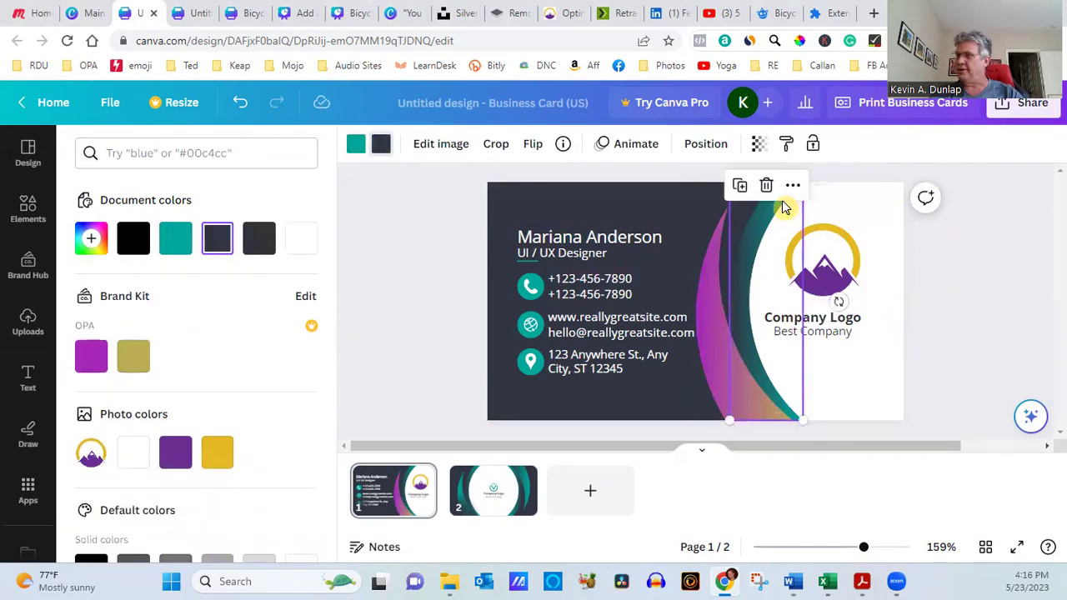
{"action": "left_click", "coordinate": [133, 356]}
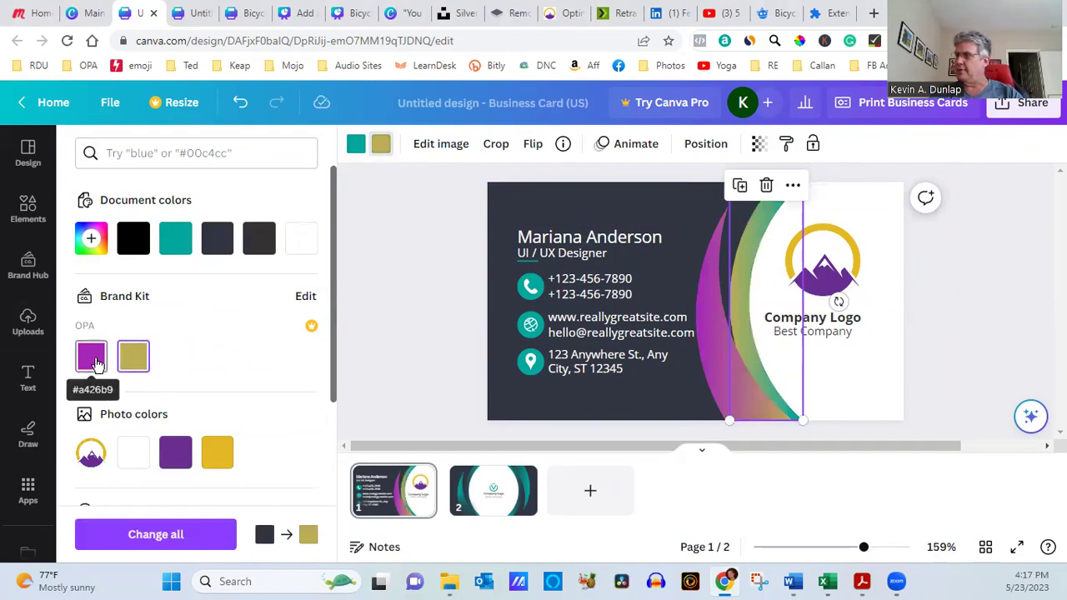
{"action": "left_click", "coordinate": [360, 149]}
{"action": "left_click", "coordinate": [134, 356]}
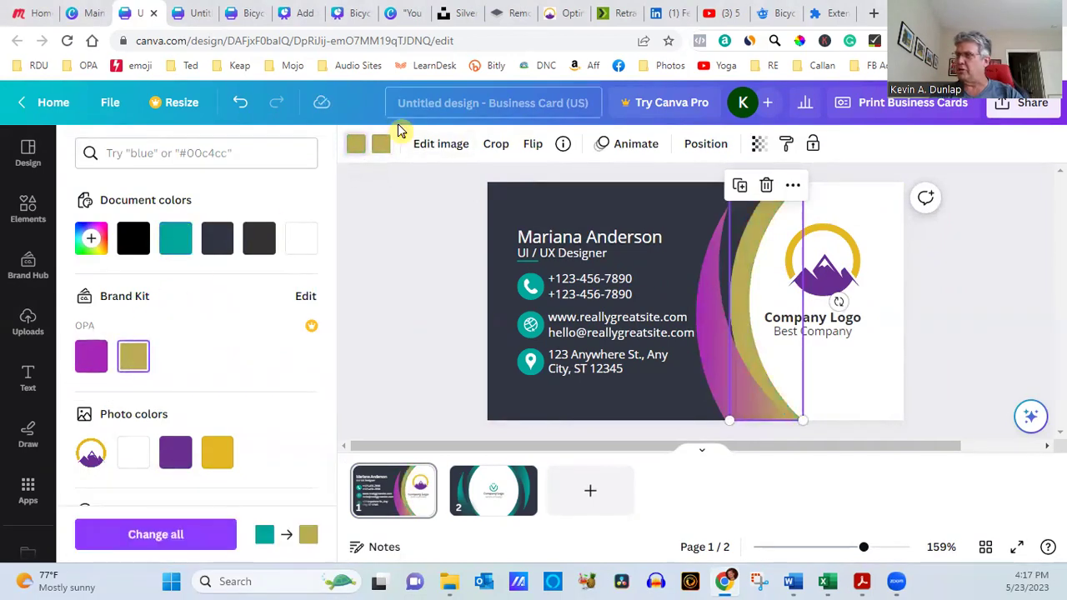
{"action": "left_click", "coordinate": [93, 355]}
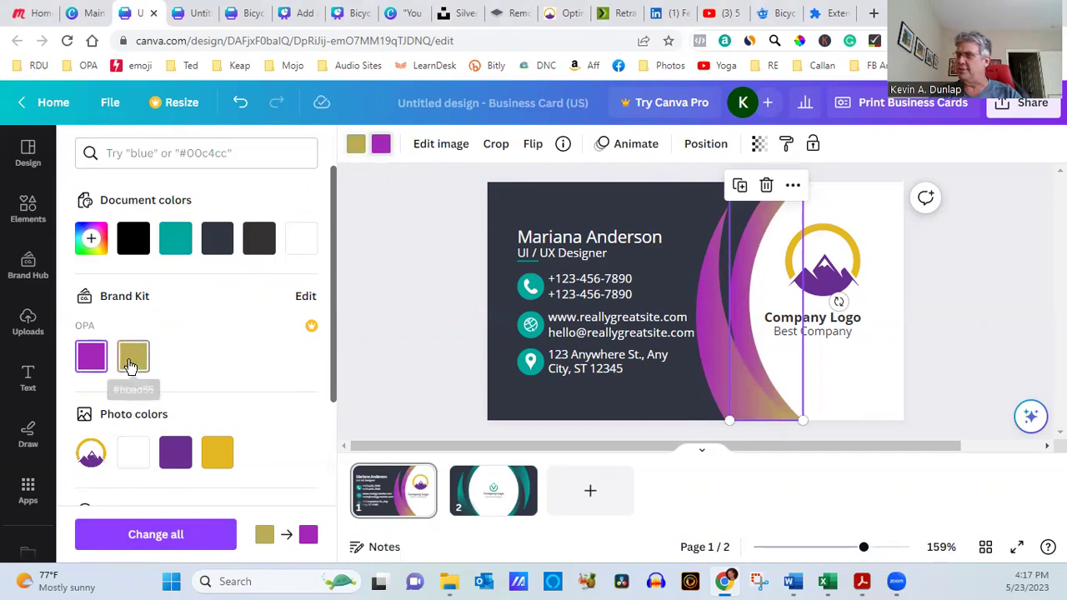
{"action": "left_click", "coordinate": [133, 356]}
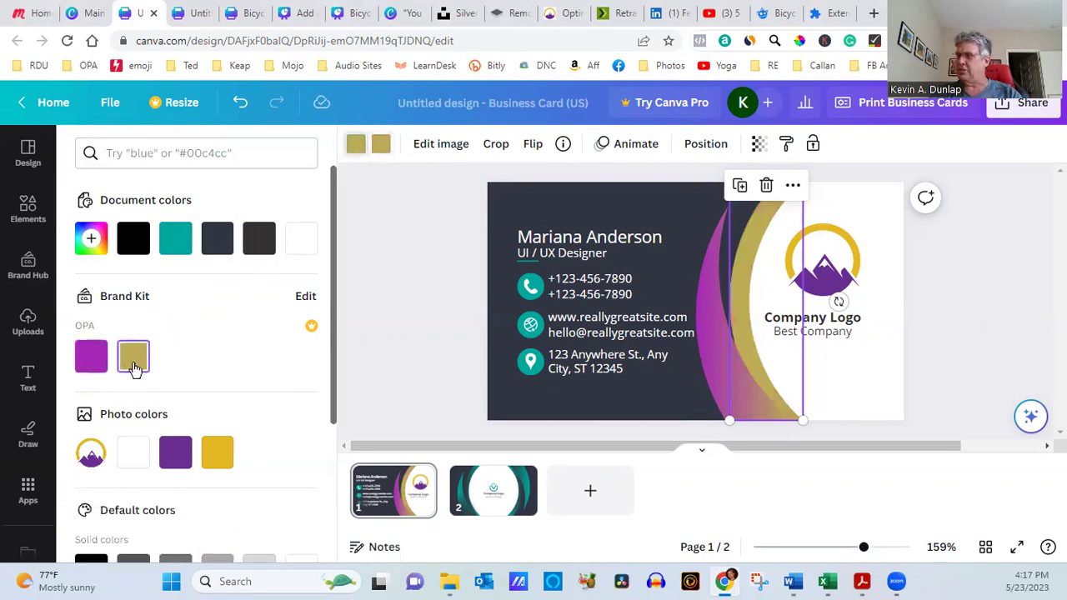
{"action": "left_click", "coordinate": [90, 365]}
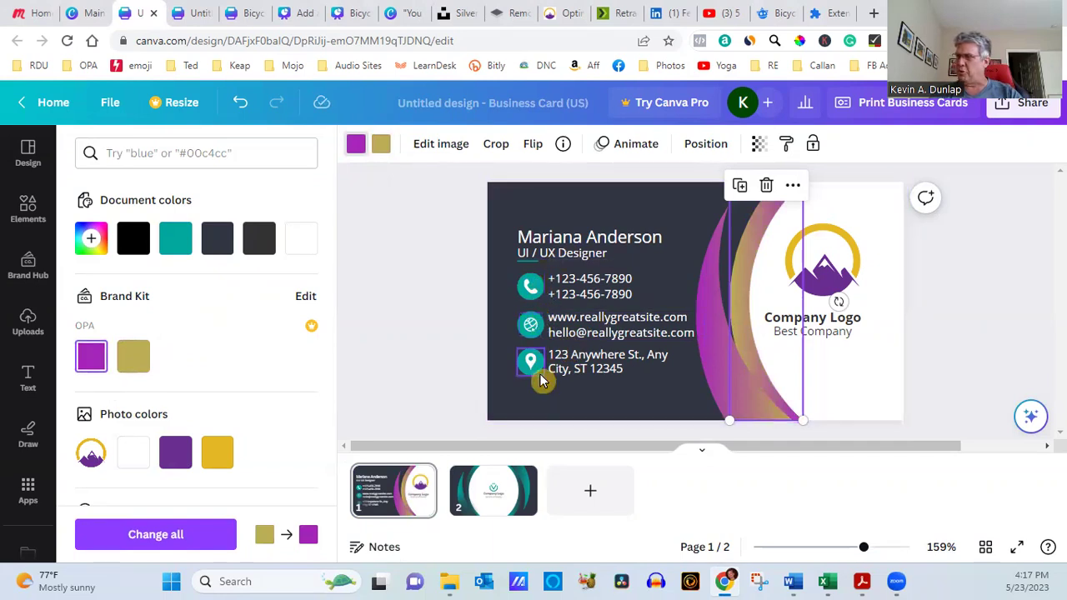
- On page 2, recolor the outer curved shape right of the logo with brand purple in place of teal and brand gold in place of navy
{"action": "left_click", "coordinate": [505, 497]}
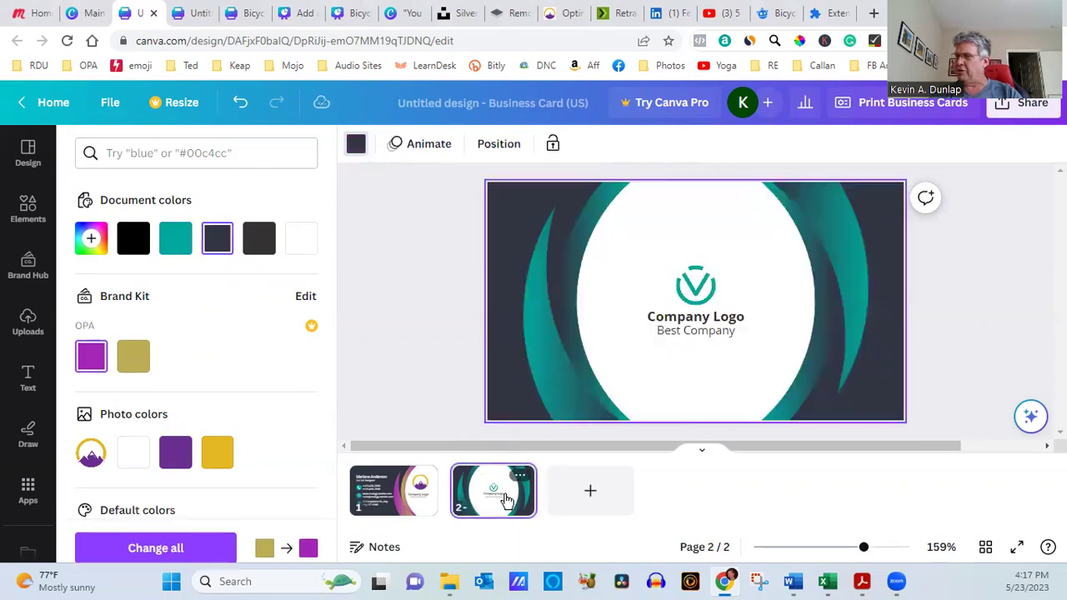
{"action": "left_click", "coordinate": [859, 274]}
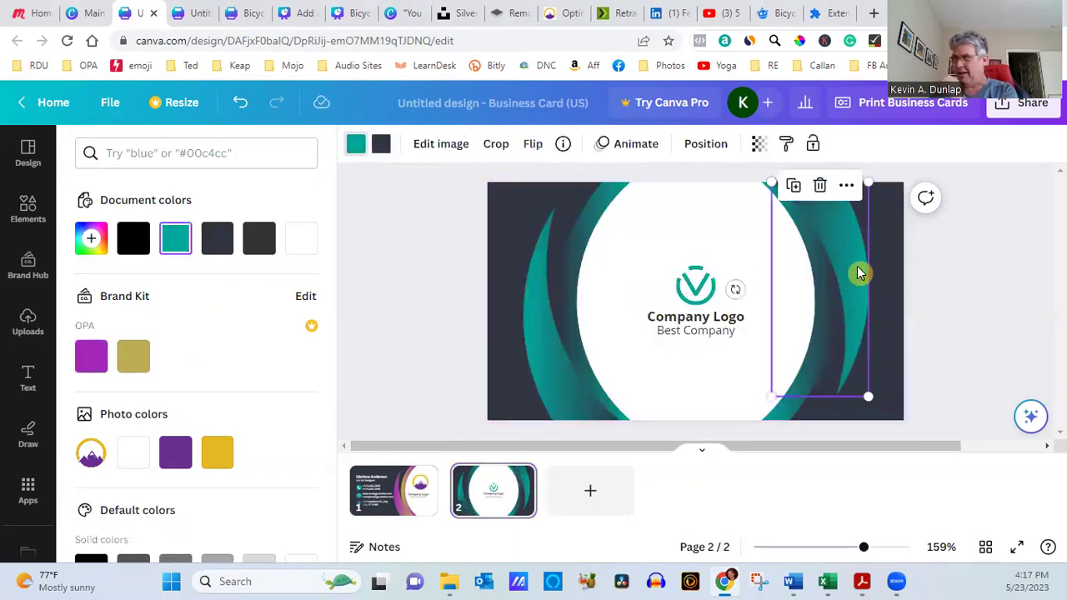
{"action": "left_click", "coordinate": [91, 356]}
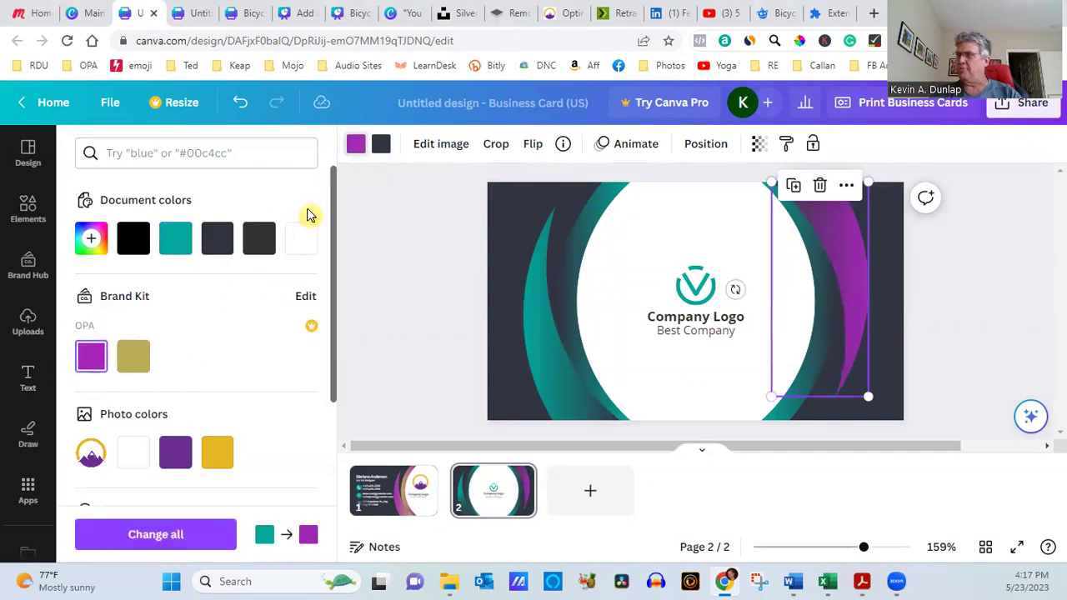
{"action": "left_click", "coordinate": [382, 145]}
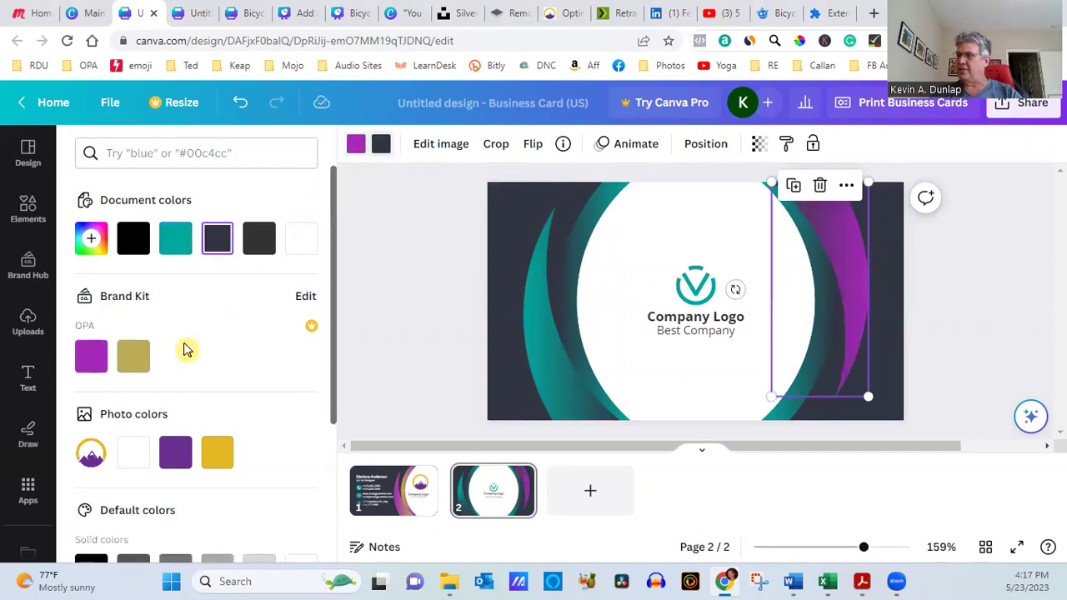
{"action": "left_click", "coordinate": [136, 360]}
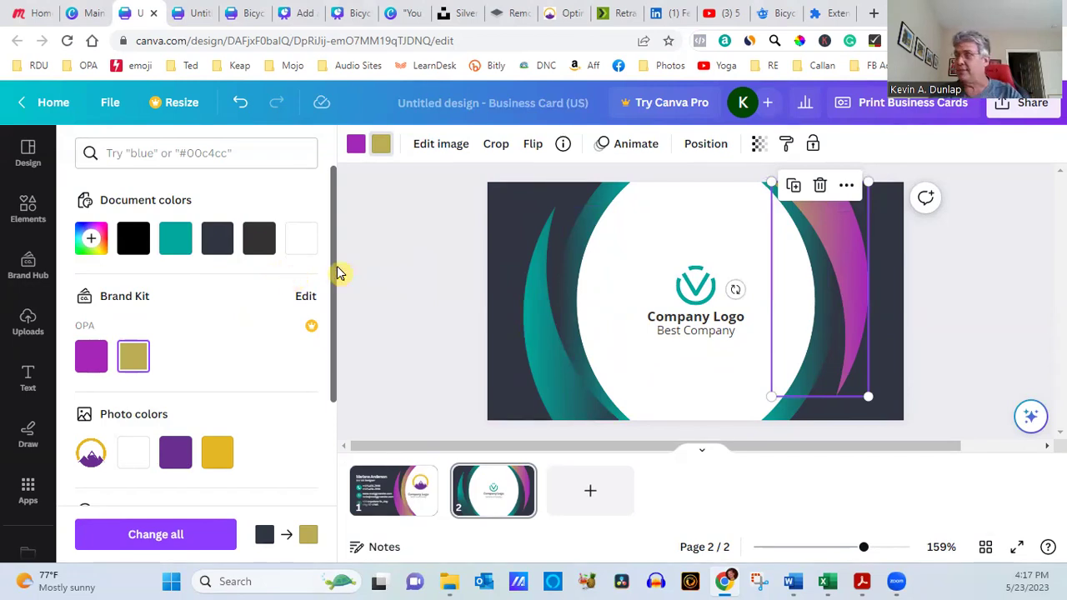
- On page 2, recolor the inner curve right of the logo with brand gold in place of navy and brand purple in place of teal
{"action": "left_click", "coordinate": [791, 419]}
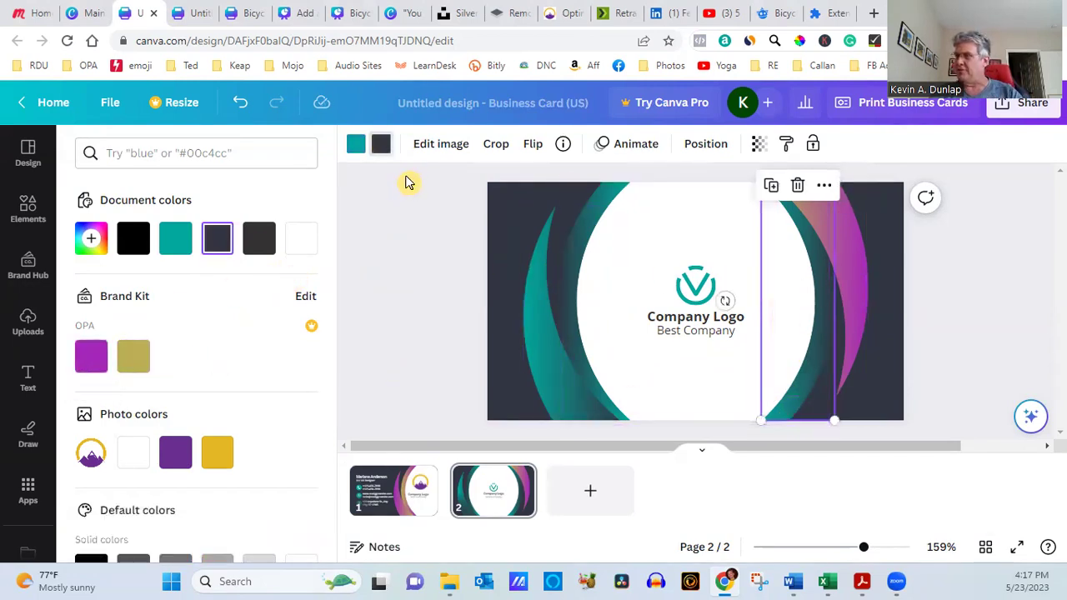
{"action": "left_click", "coordinate": [136, 360]}
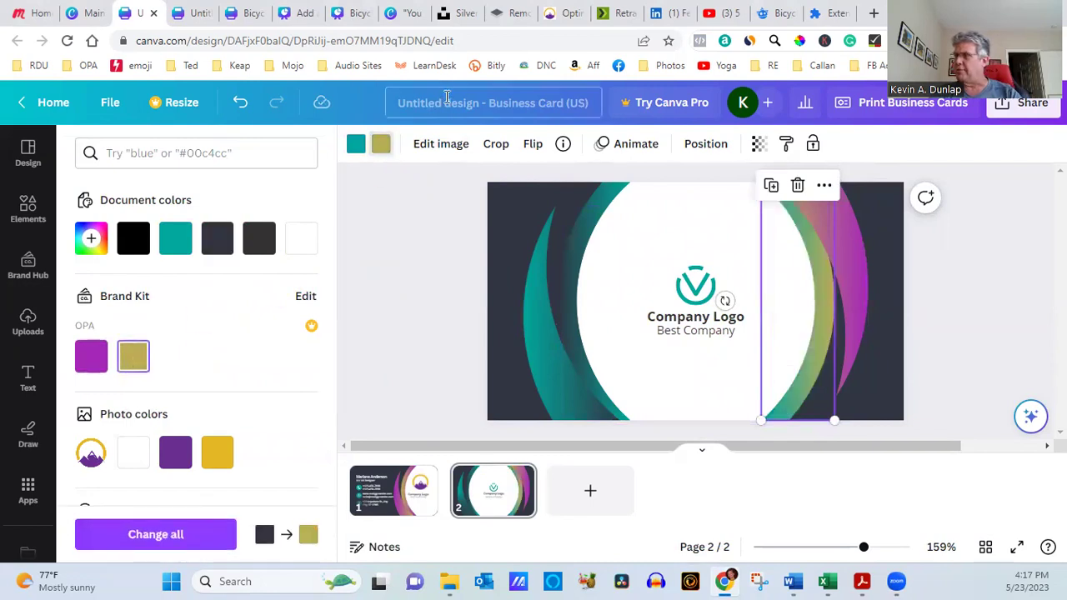
{"action": "left_click", "coordinate": [93, 356]}
- Recolor the outer curved shape left of the logo on page 2, replacing teal with brand purple and navy with brand gold
{"action": "left_click", "coordinate": [560, 382]}
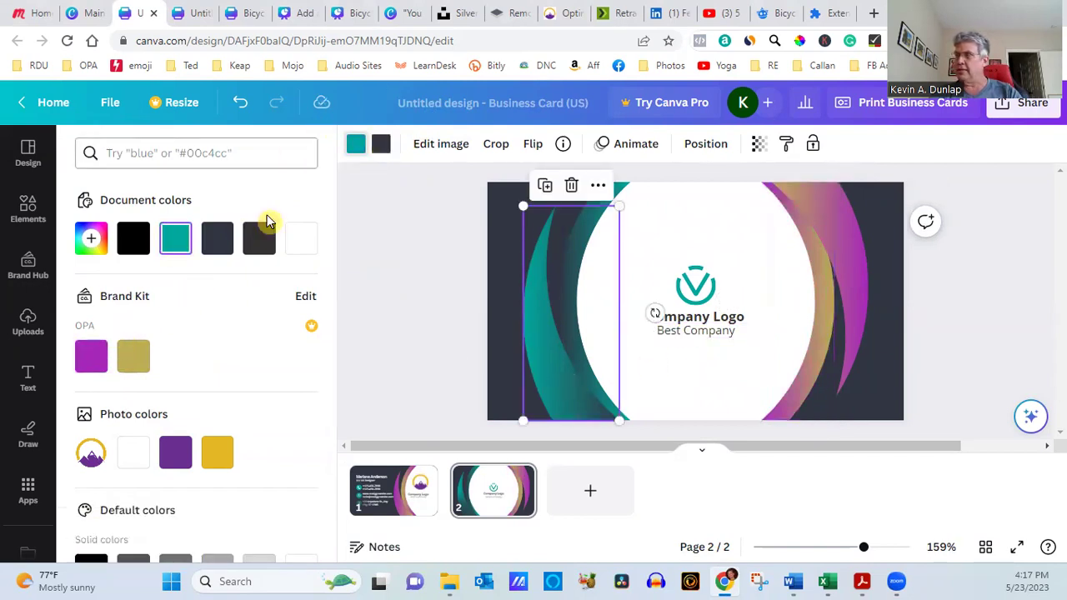
{"action": "left_click", "coordinate": [92, 356]}
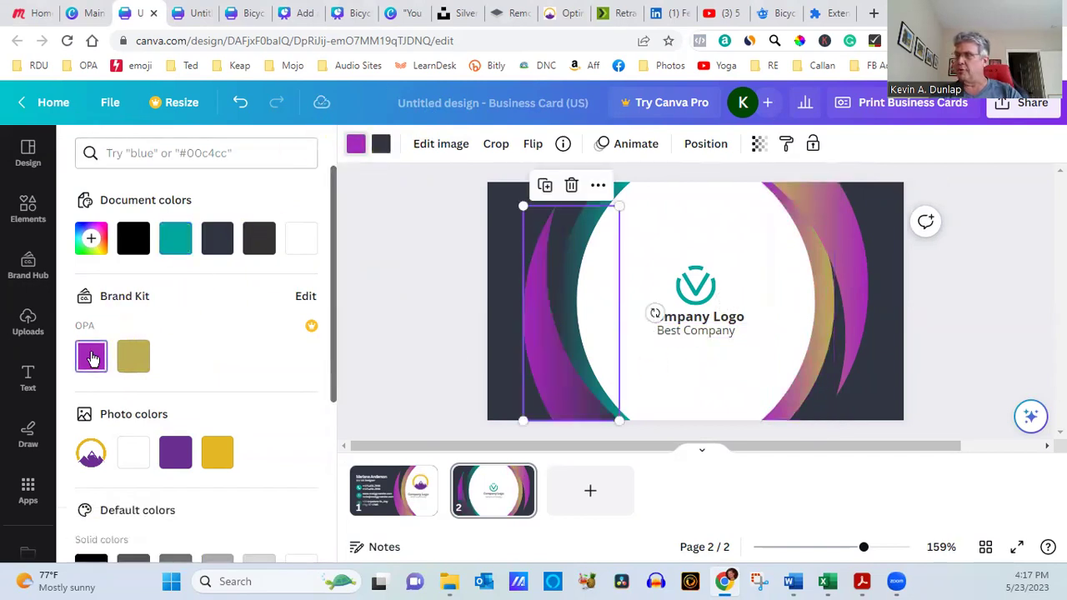
{"action": "left_click", "coordinate": [381, 145]}
{"action": "left_click", "coordinate": [136, 356]}
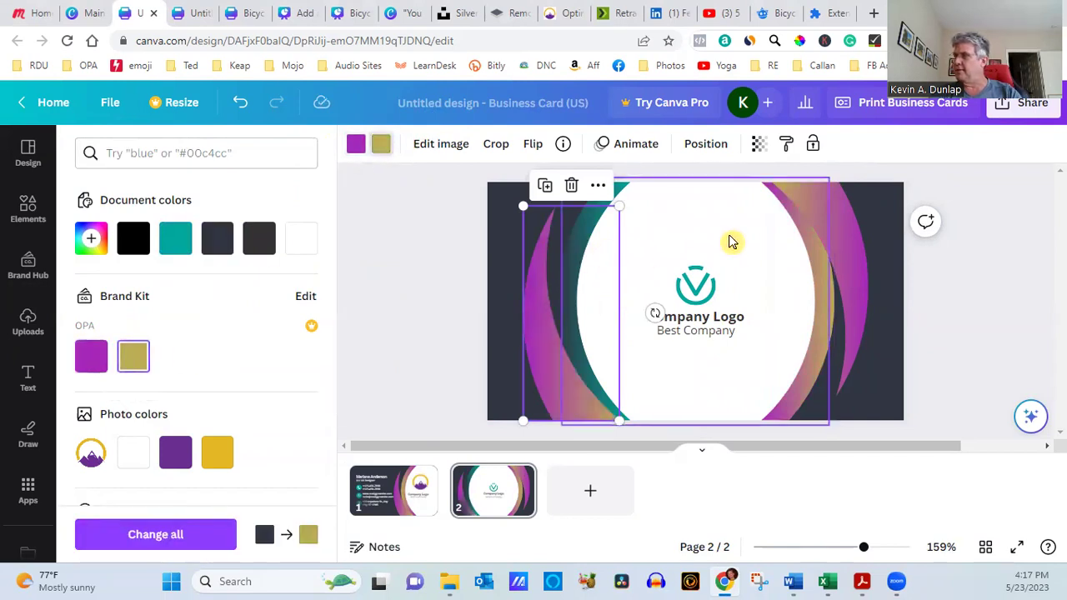
- Recolor the inner curve left of the logo on page 2, using brand gold for navy and brand purple for teal
{"action": "left_click", "coordinate": [731, 242]}
{"action": "left_click", "coordinate": [613, 202]}
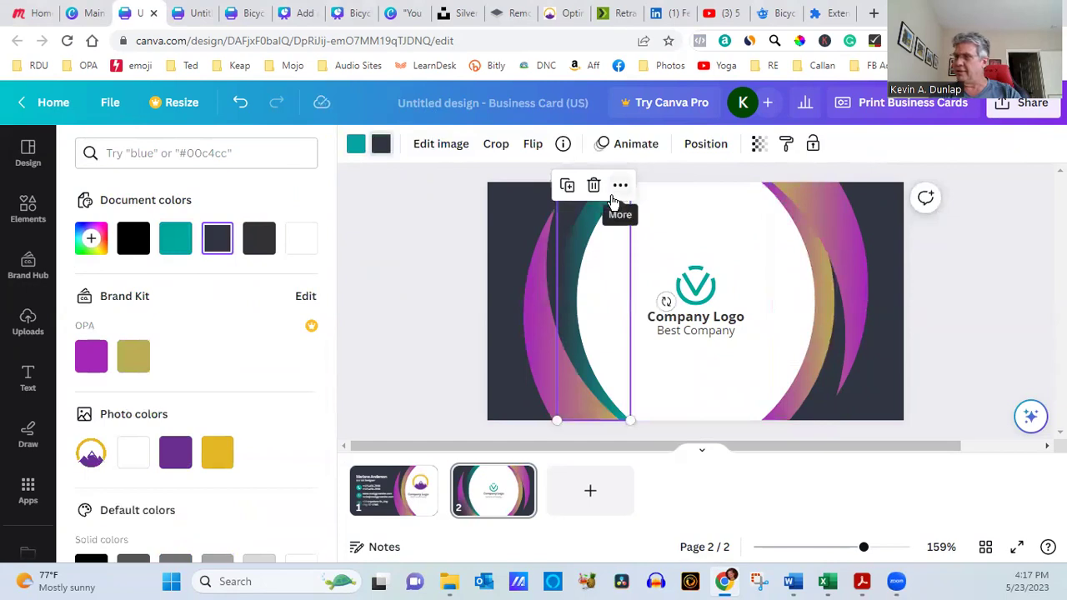
{"action": "left_click", "coordinate": [133, 357]}
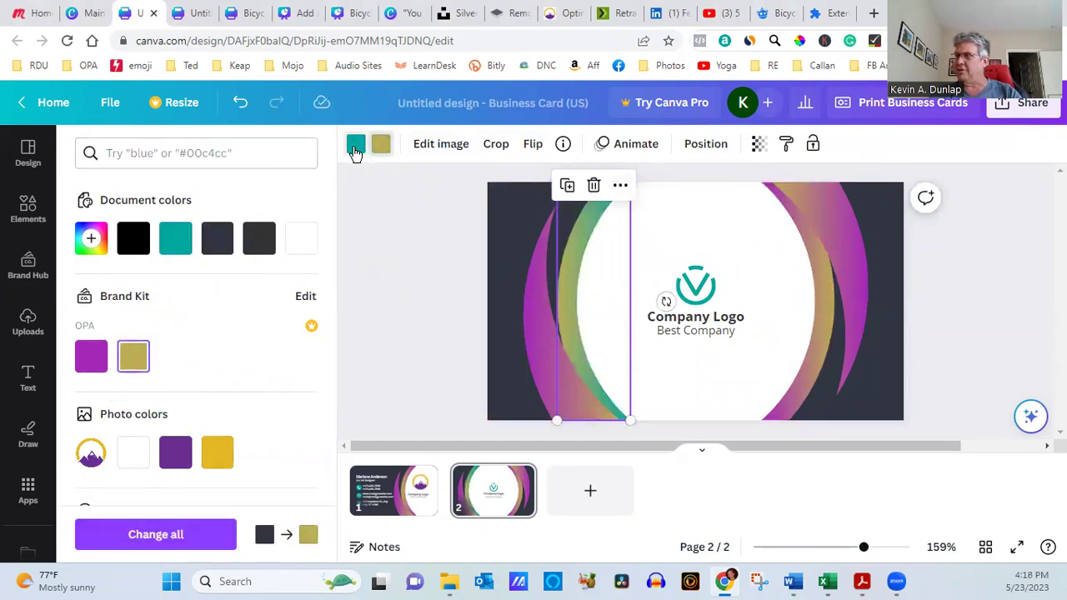
{"action": "left_click", "coordinate": [91, 356]}
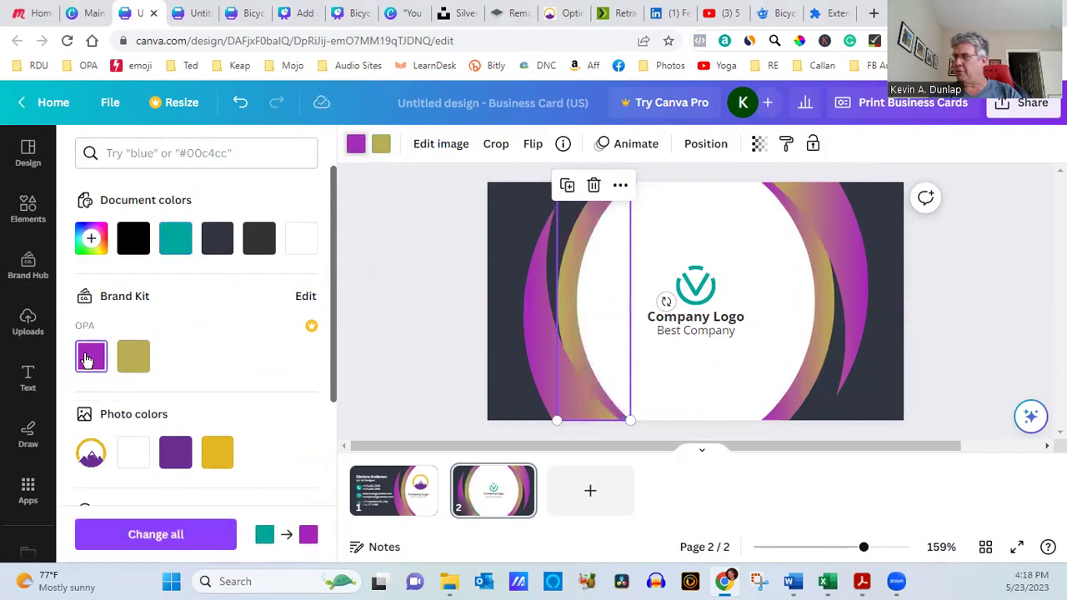
{"action": "left_click", "coordinate": [691, 377]}
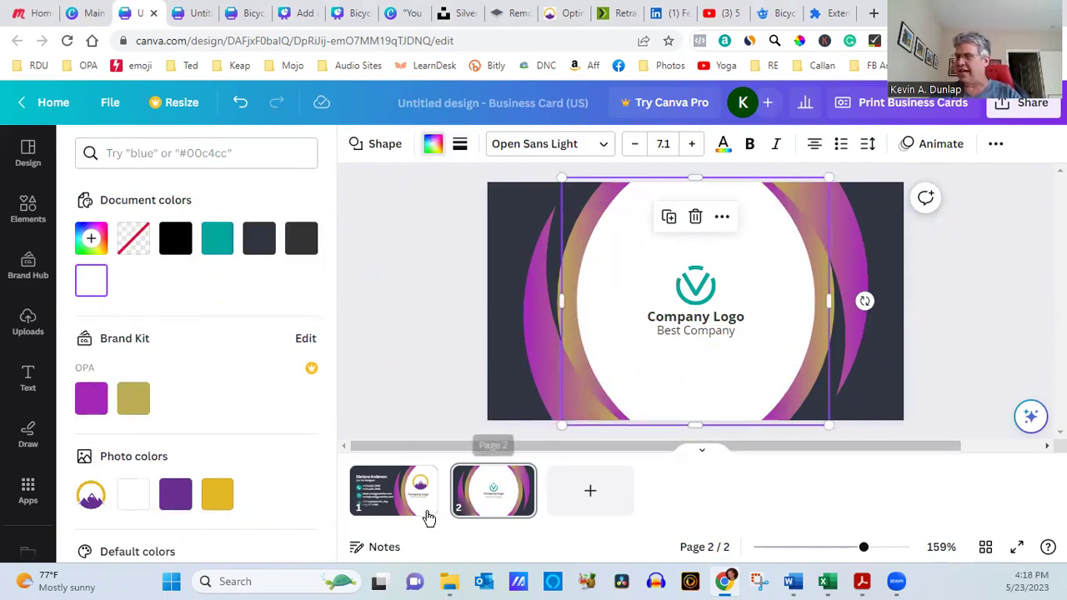
- Return to page 1 and download both pages of the business card as PNG files
{"action": "left_click", "coordinate": [392, 514]}
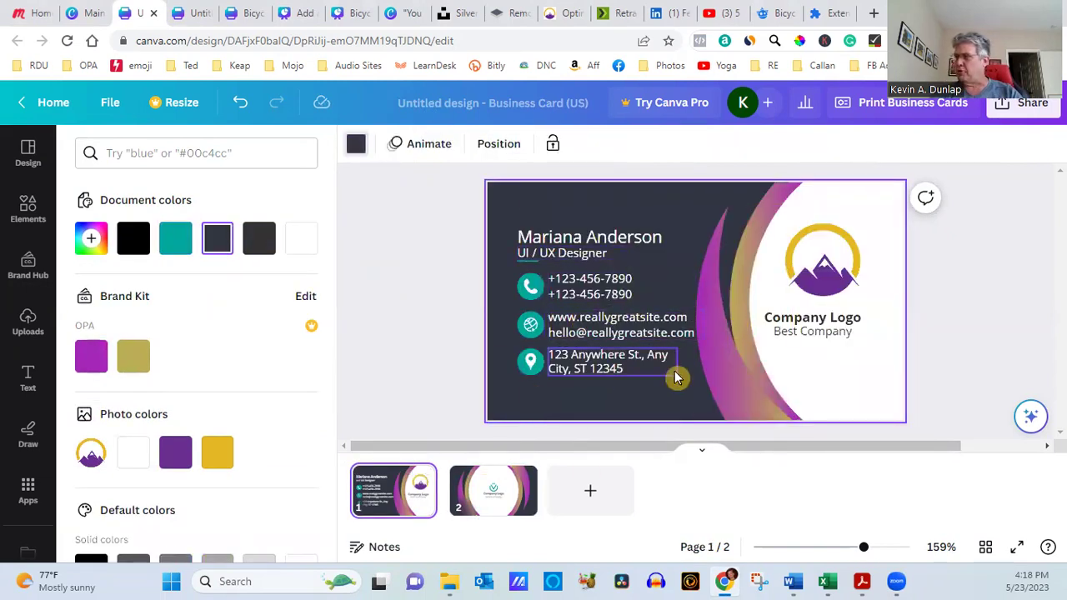
{"action": "left_click", "coordinate": [800, 318]}
{"action": "left_click", "coordinate": [814, 331]}
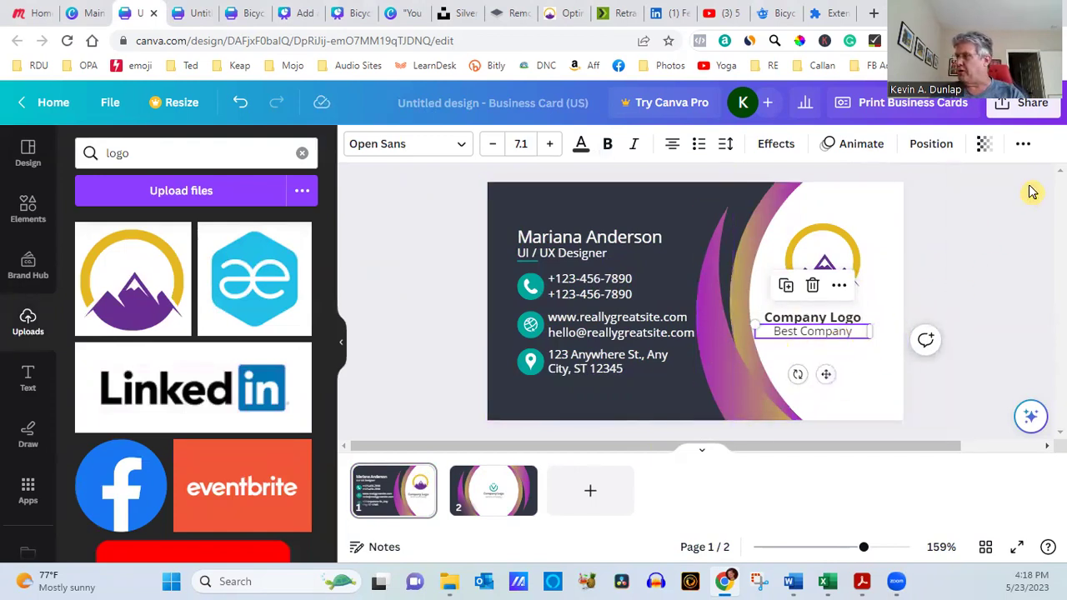
{"action": "left_click", "coordinate": [1032, 103]}
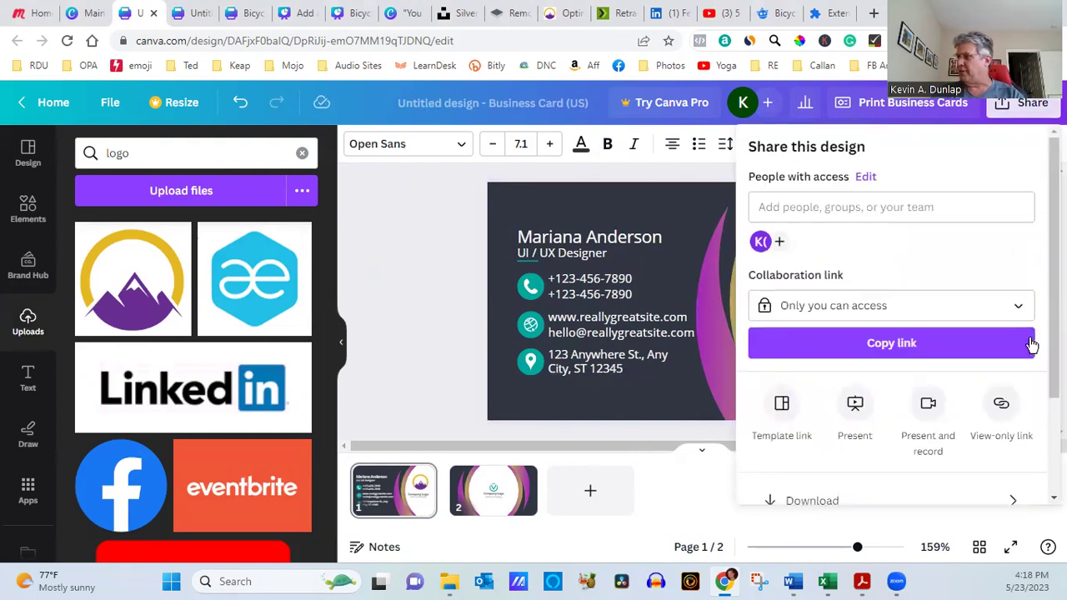
{"action": "scroll", "coordinate": [833, 350], "scroll_direction": "down", "scroll_amount": 3}
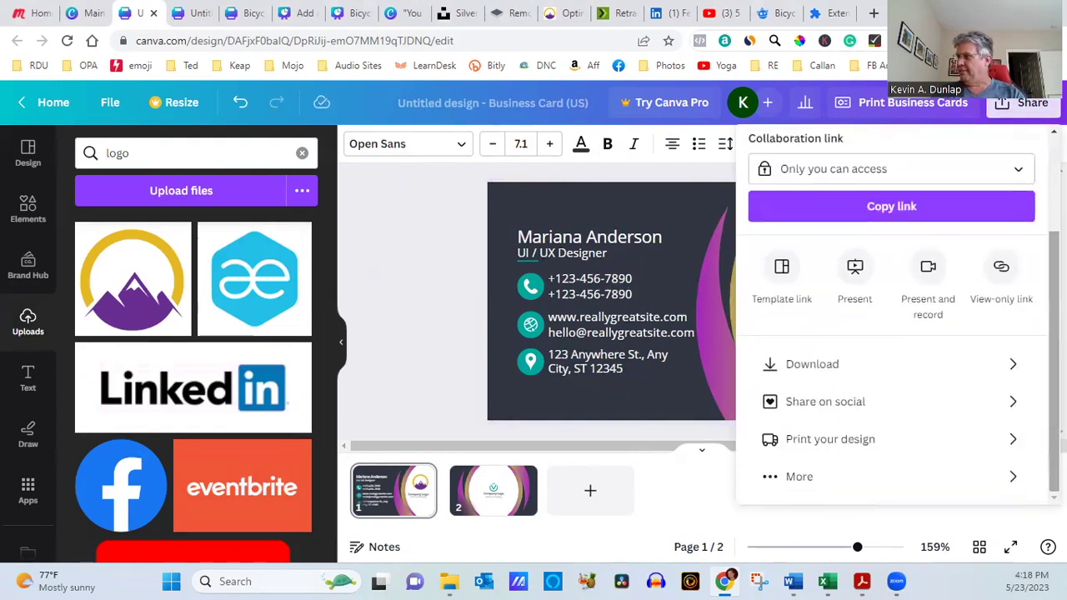
{"action": "left_click", "coordinate": [828, 363]}
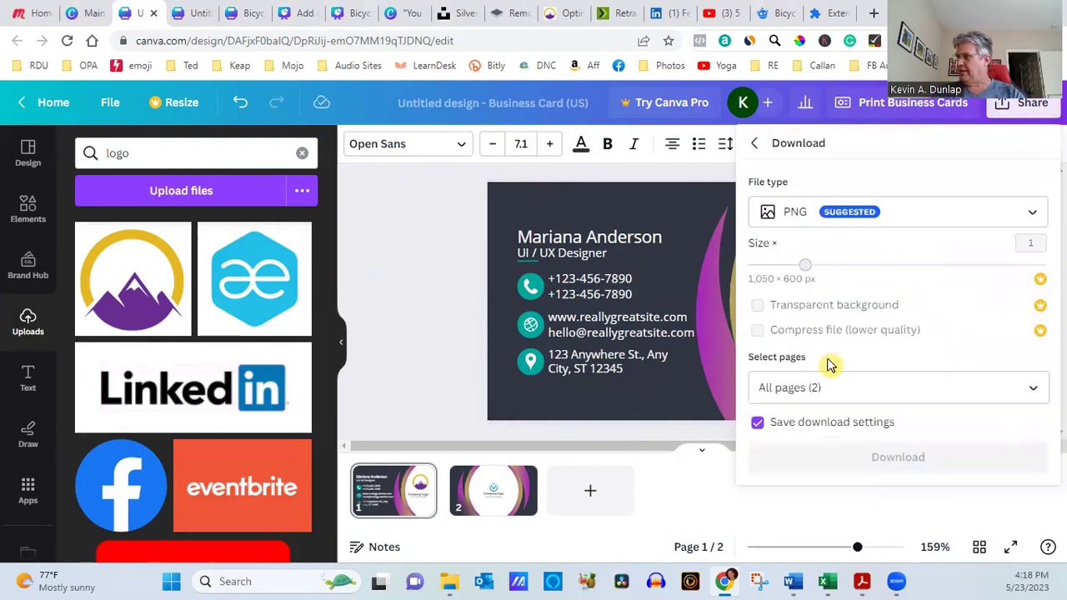
{"action": "left_click", "coordinate": [886, 219]}
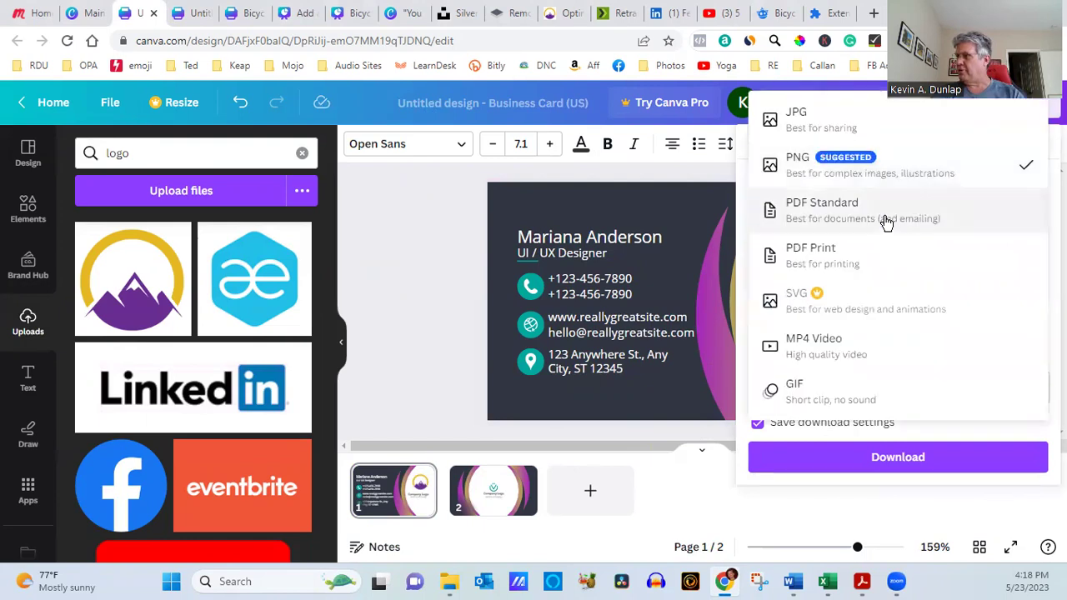
{"action": "left_click", "coordinate": [869, 173]}
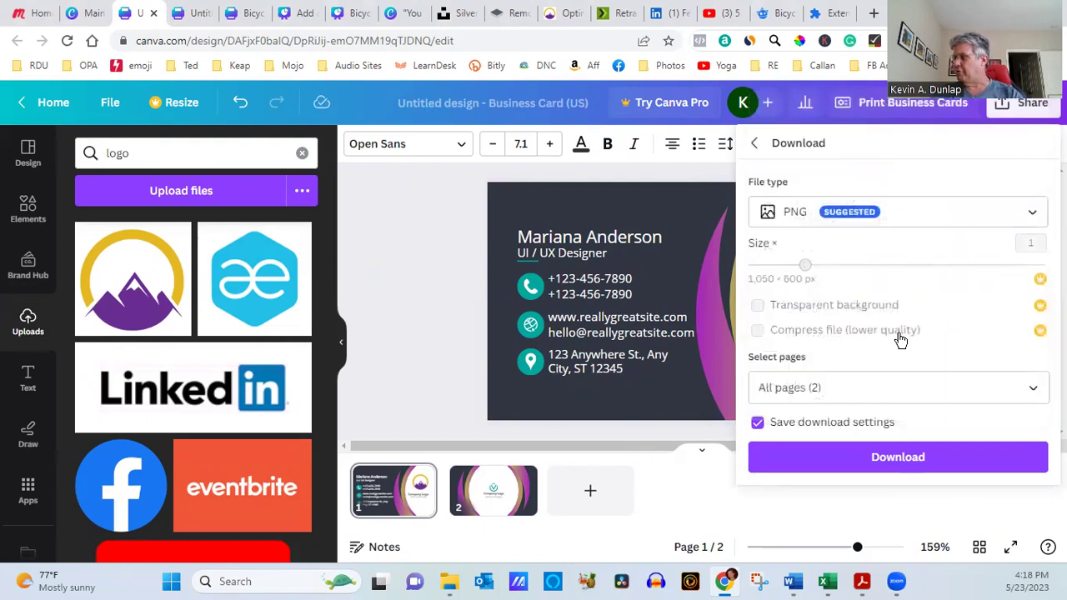
{"action": "left_click", "coordinate": [904, 457]}
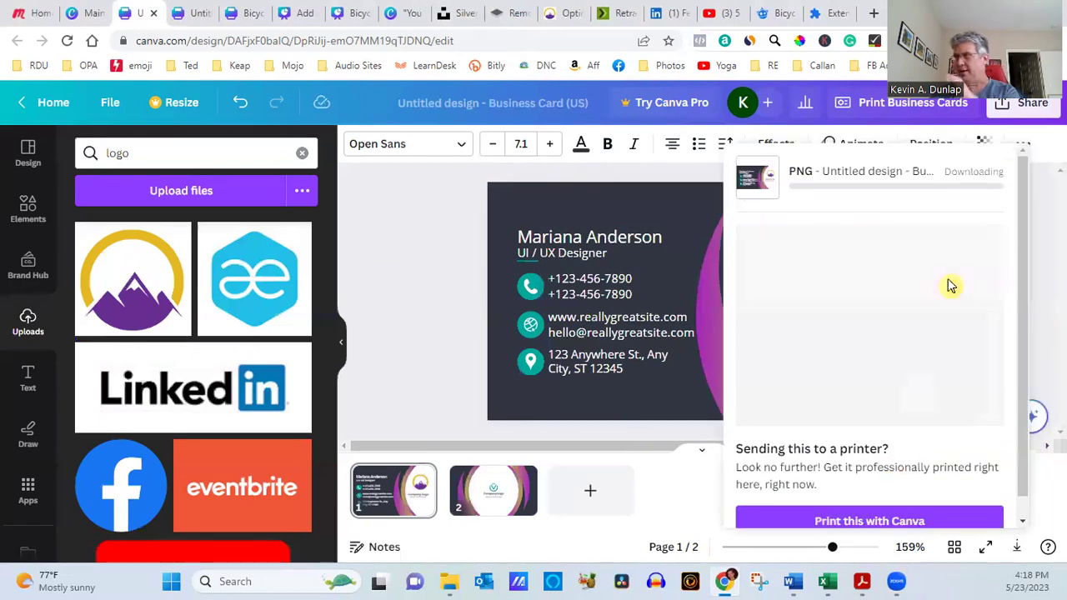
- Open the downloaded Untitled design.zip and copy both PNG files, 1 and 2, from it to the desktop
{"action": "left_click", "coordinate": [1013, 13]}
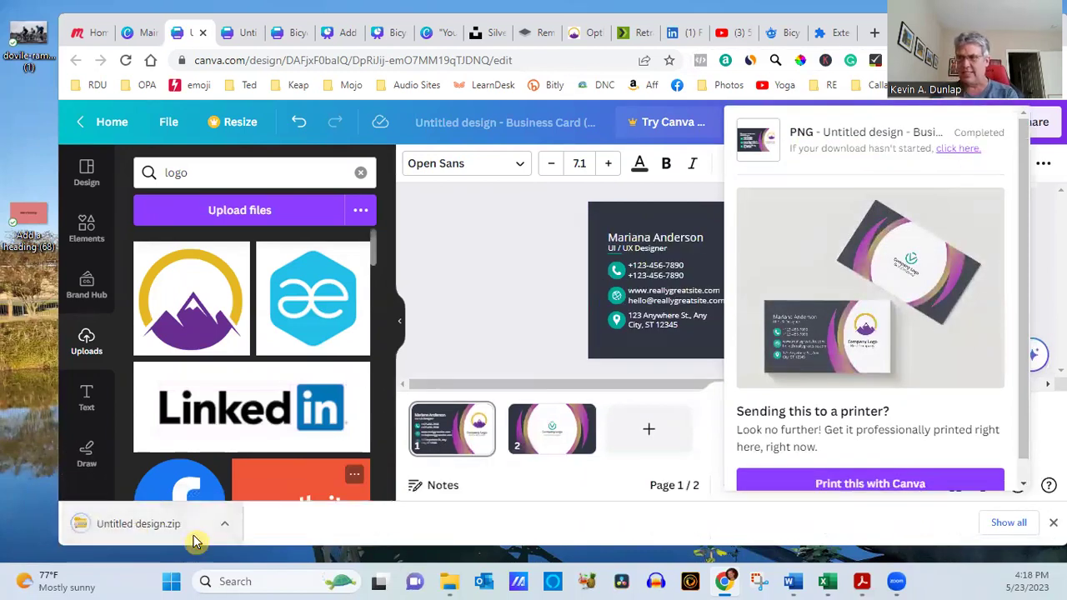
{"action": "left_click", "coordinate": [117, 527]}
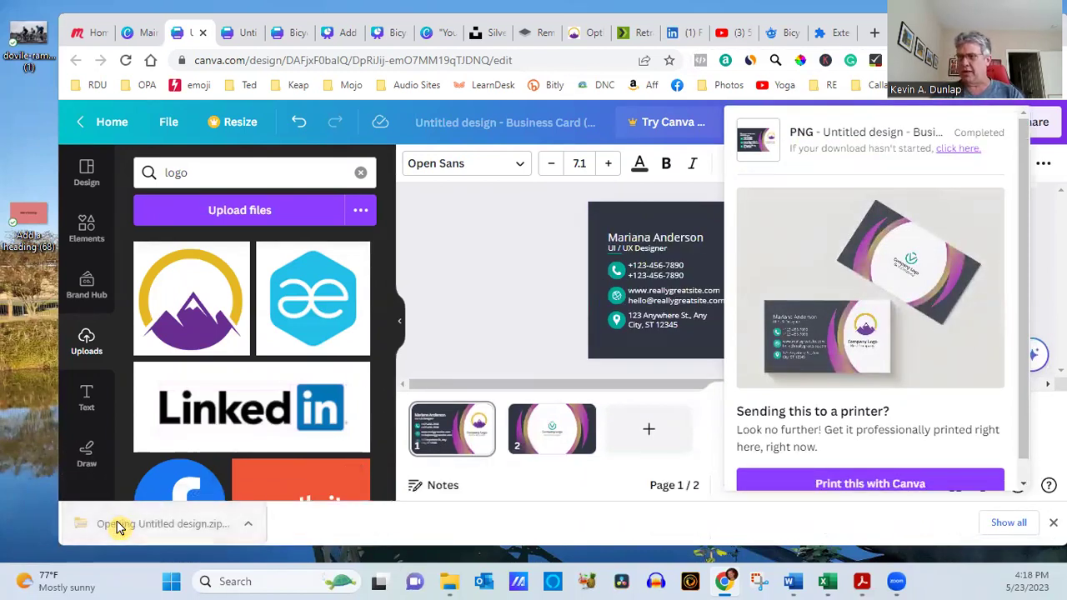
{"action": "left_click_drag", "start_coordinate": [301, 207], "coordinate": [306, 153]}
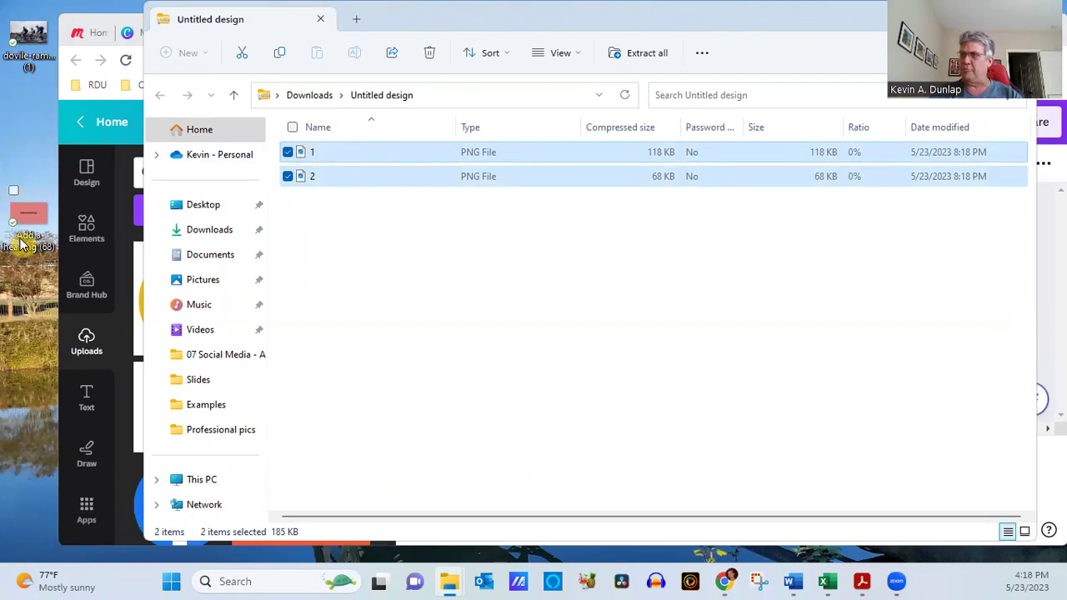
{"action": "right_click", "coordinate": [23, 282]}
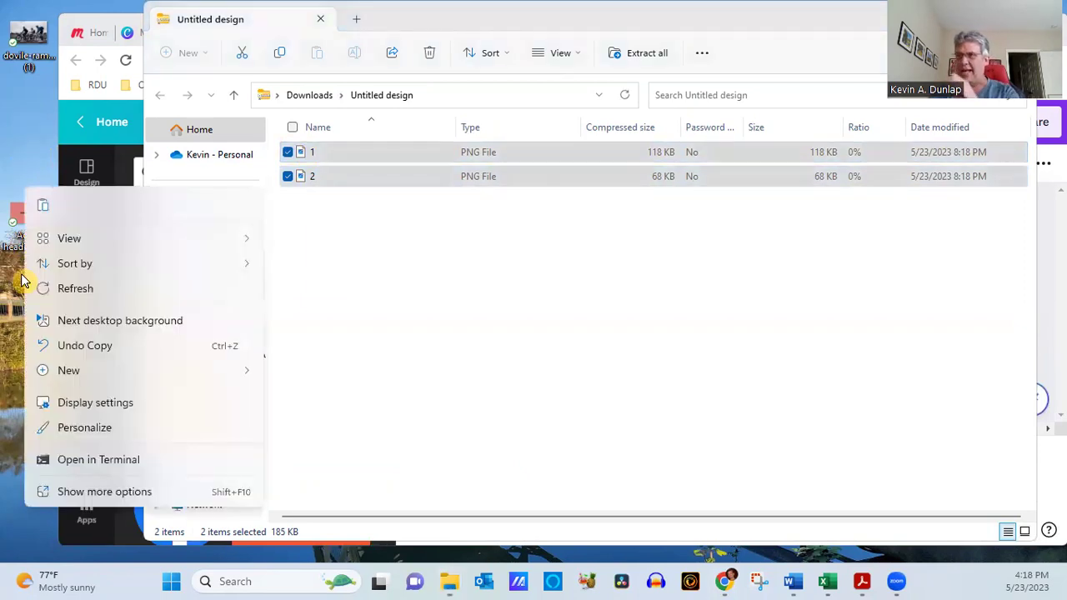
{"action": "left_click", "coordinate": [45, 208]}
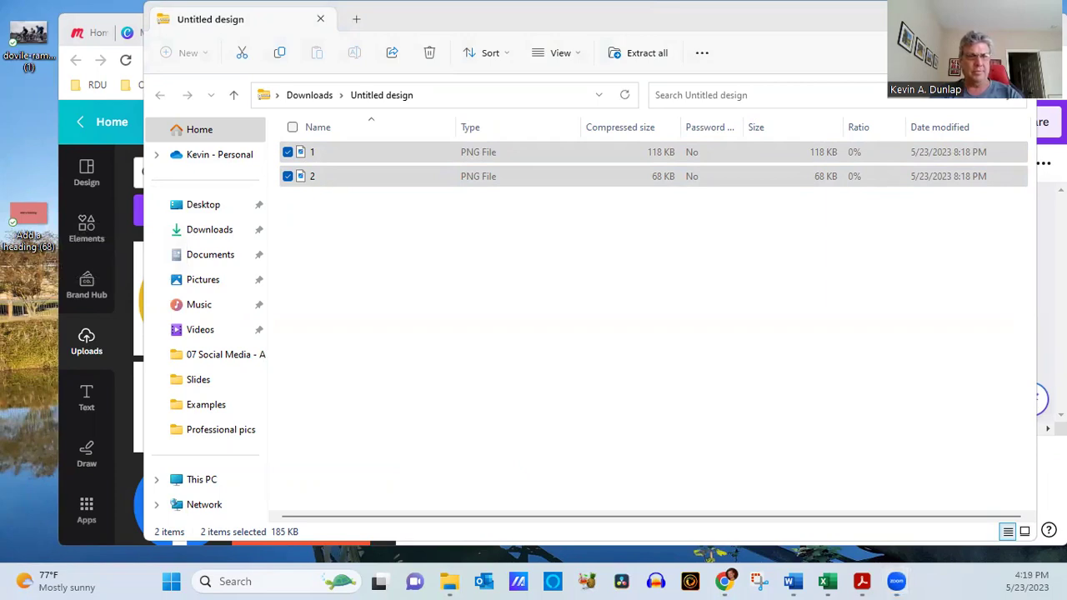
- Open the copied image 1.png from the desktop to view the card's front, and minimize the viewer
{"action": "left_click_drag", "start_coordinate": [1, 320], "coordinate": [27, 295]}
{"action": "left_click", "coordinate": [29, 303]}
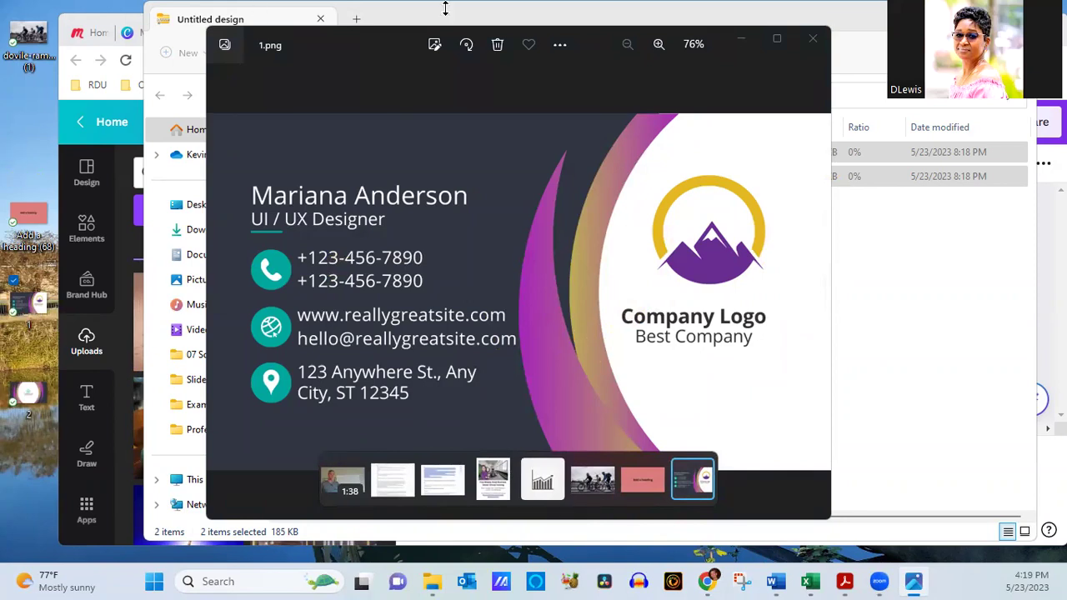
{"action": "left_click", "coordinate": [743, 40]}
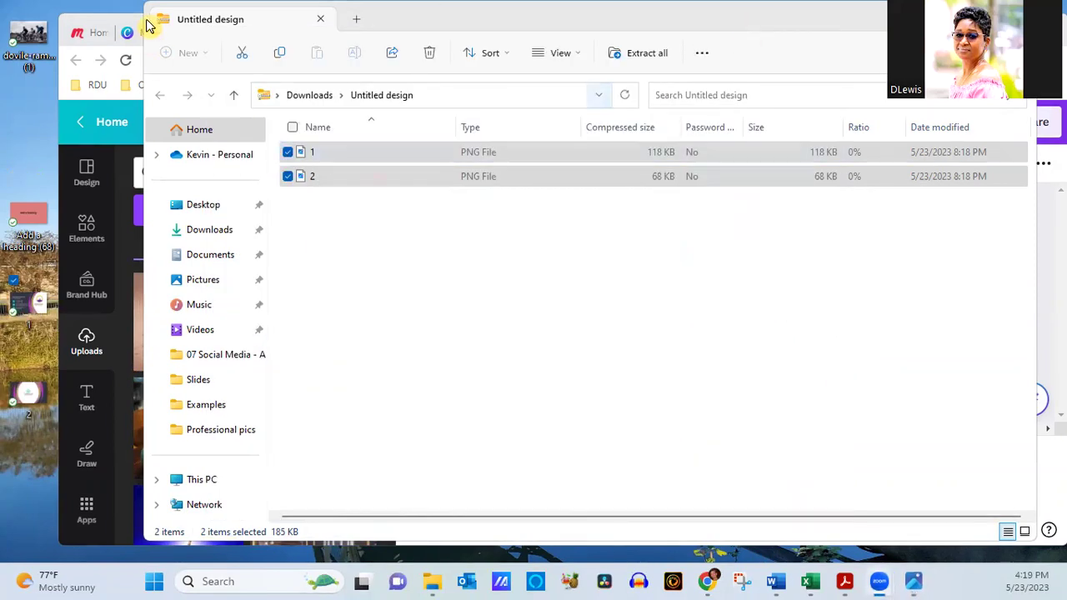
- Switch back to the business card in Canva and set both pages' backgrounds to teal #00a79d, trying white on page 1 first
{"action": "left_click", "coordinate": [95, 34]}
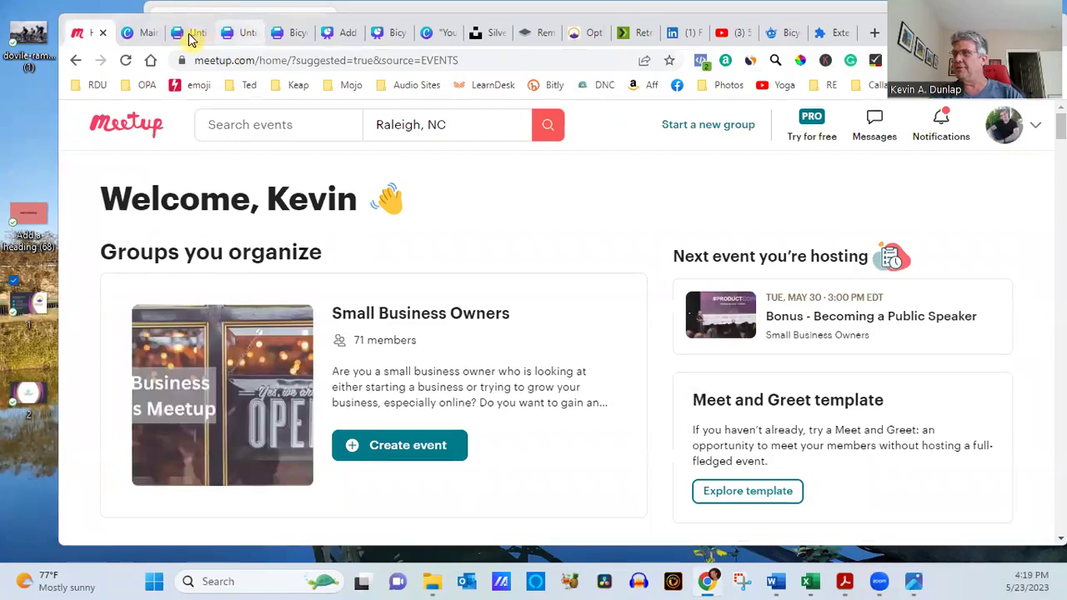
{"action": "left_click", "coordinate": [190, 37]}
{"action": "left_click", "coordinate": [642, 225]}
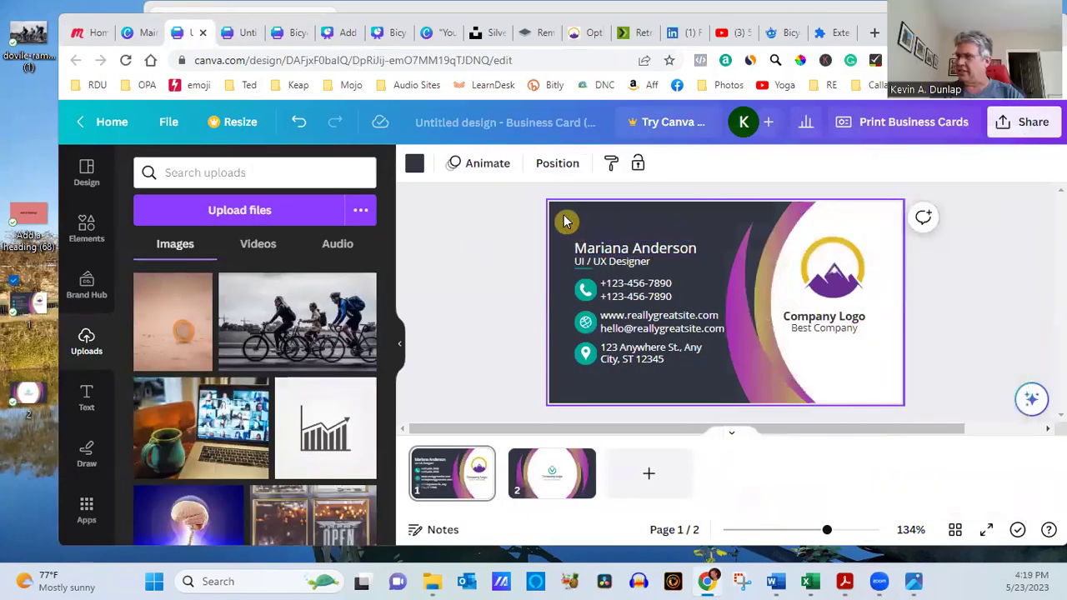
{"action": "left_click", "coordinate": [414, 165]}
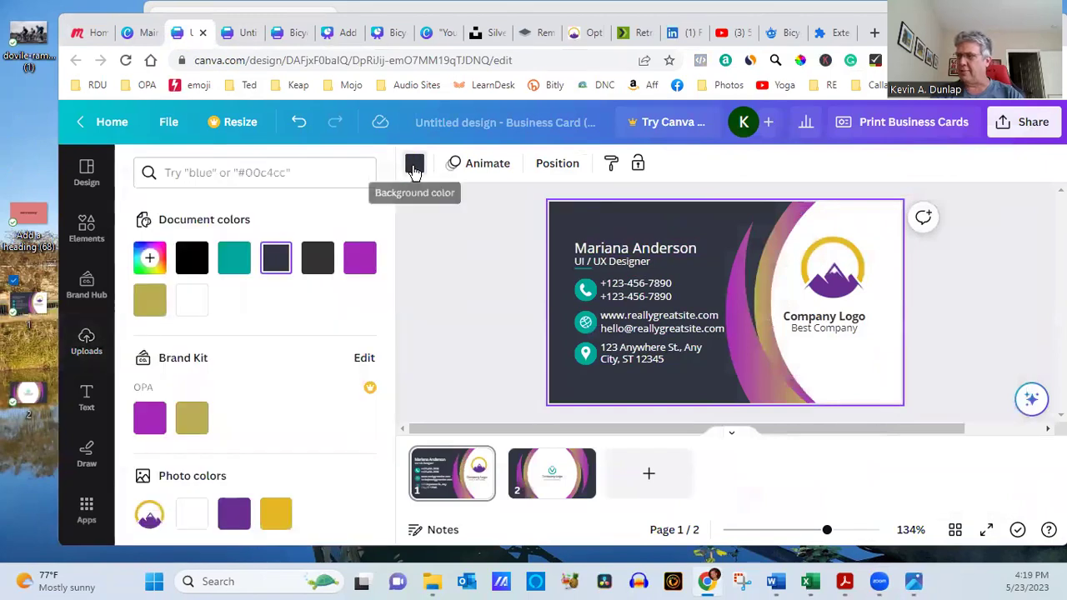
{"action": "left_click", "coordinate": [197, 305]}
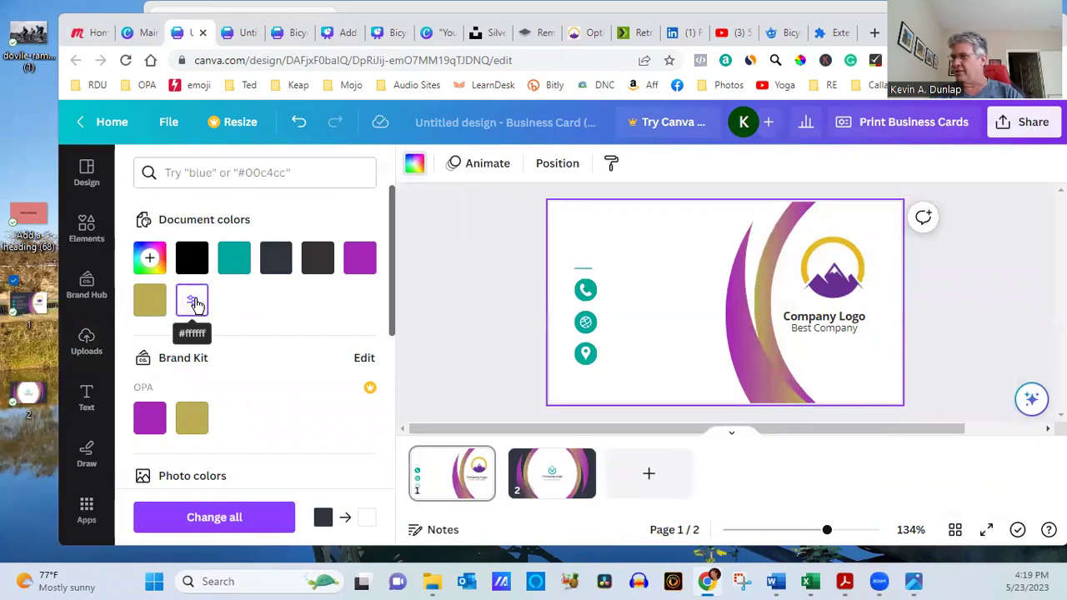
{"action": "left_click", "coordinate": [235, 265]}
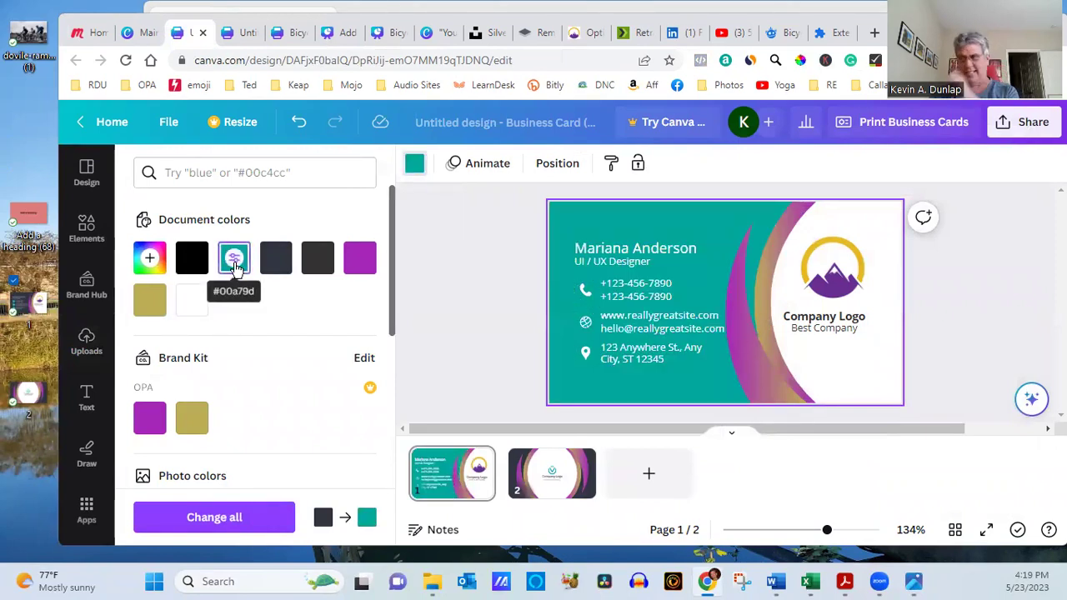
{"action": "left_click", "coordinate": [548, 486]}
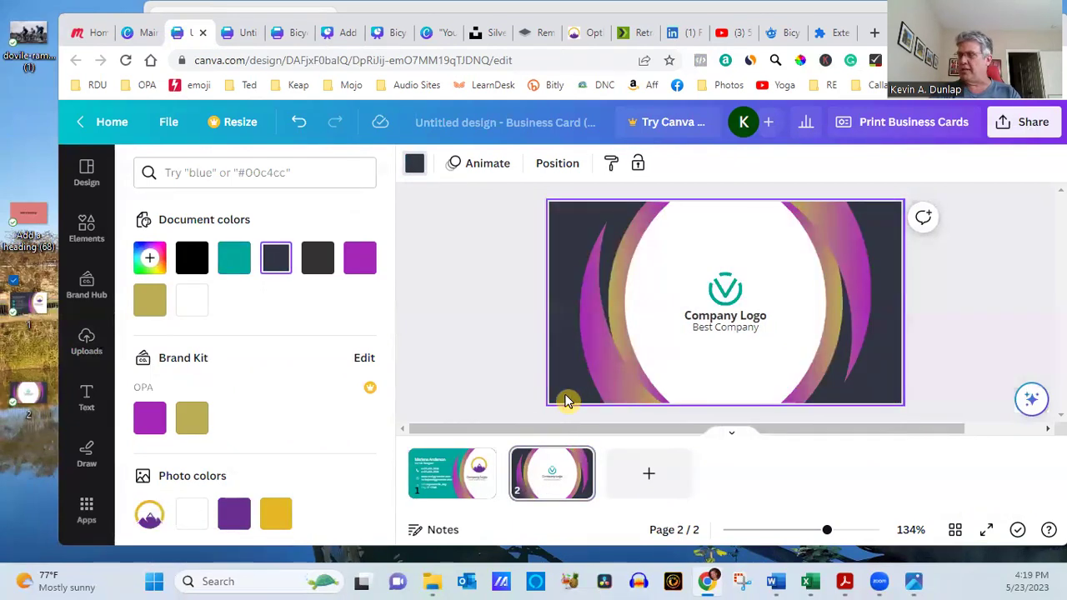
{"action": "left_click", "coordinate": [229, 260]}
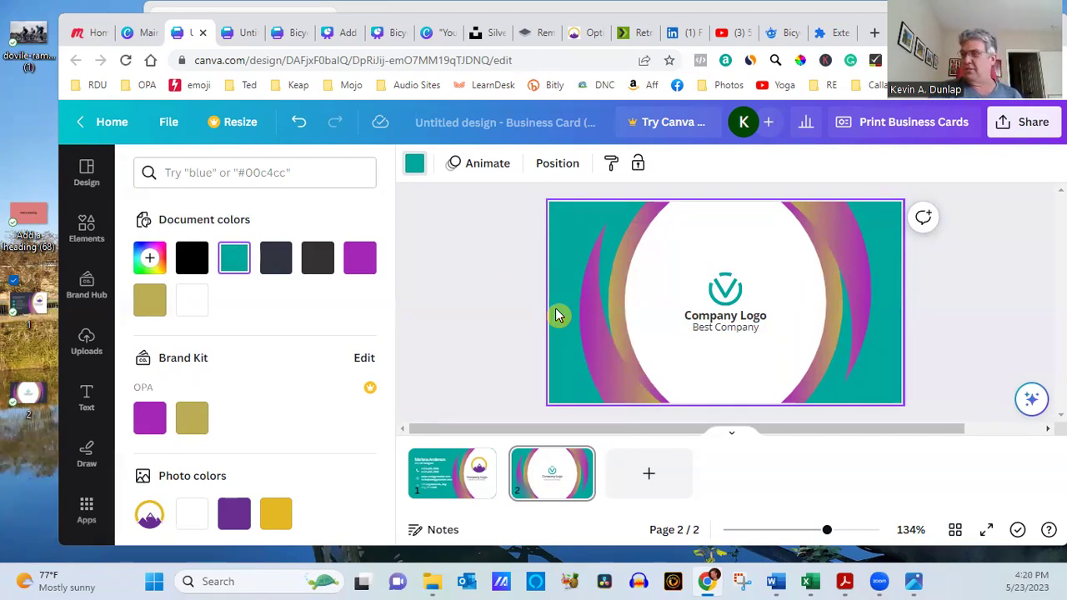
- Look through the other open Canva designs, including the bicycling flyer, both presentations and the quote graphic with the QR code
{"action": "left_click", "coordinate": [240, 31]}
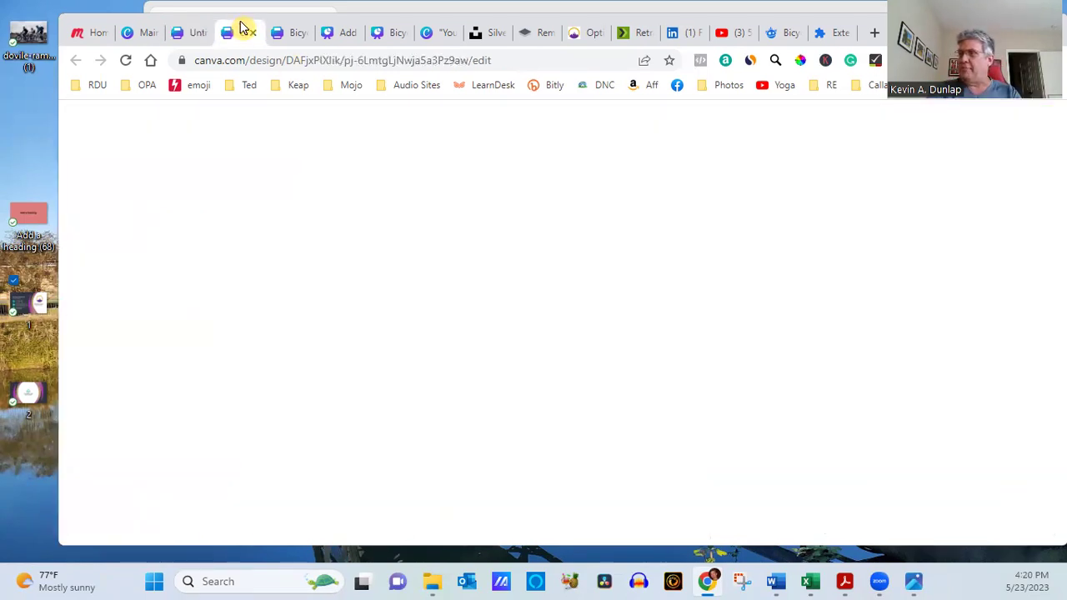
{"action": "left_click", "coordinate": [288, 31]}
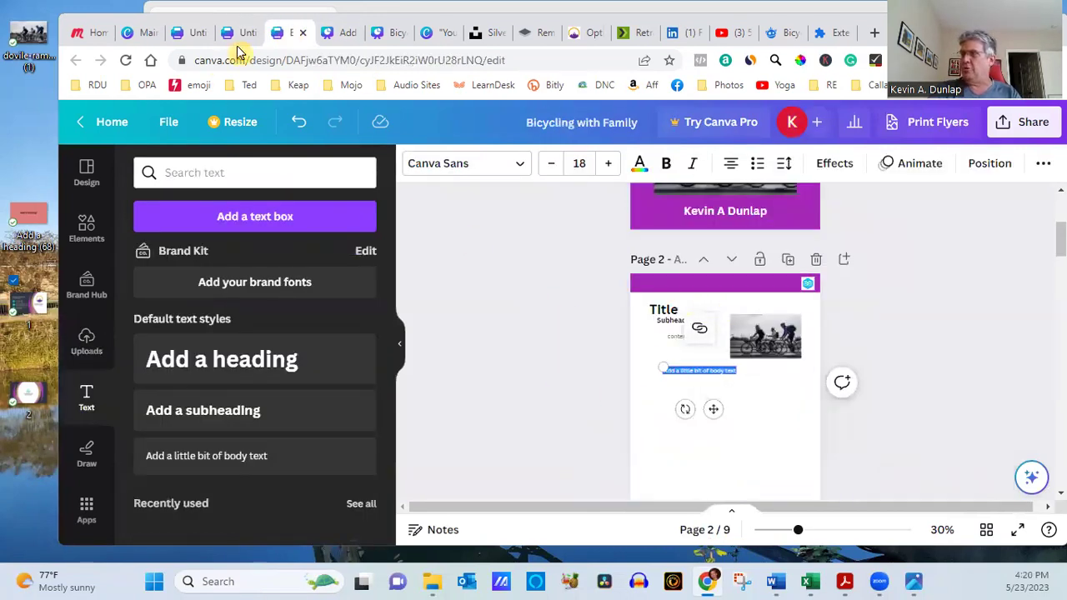
{"action": "left_click", "coordinate": [338, 33]}
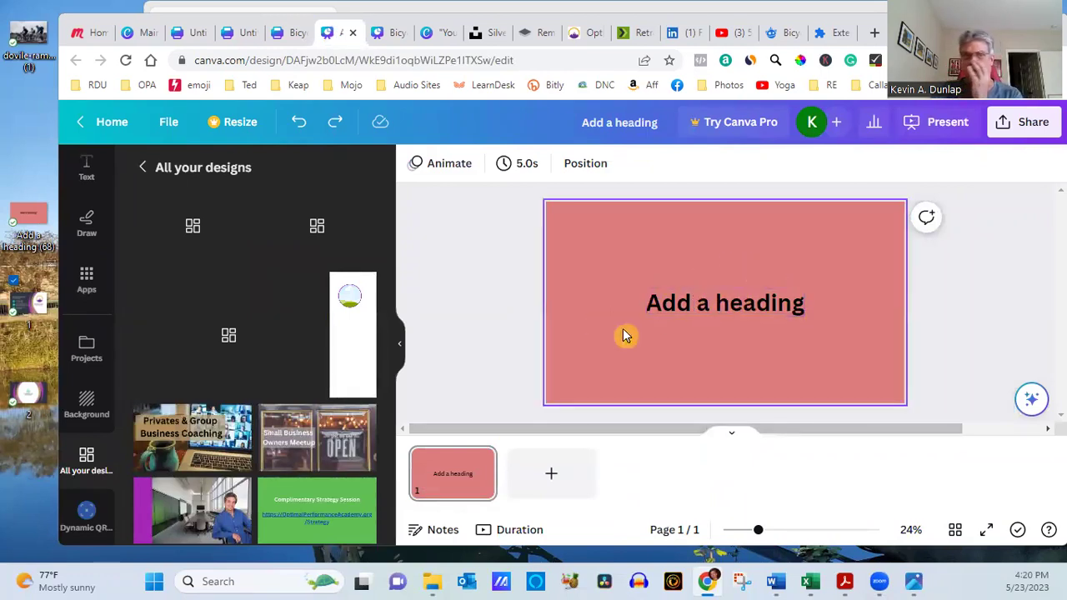
{"action": "left_click", "coordinate": [390, 38]}
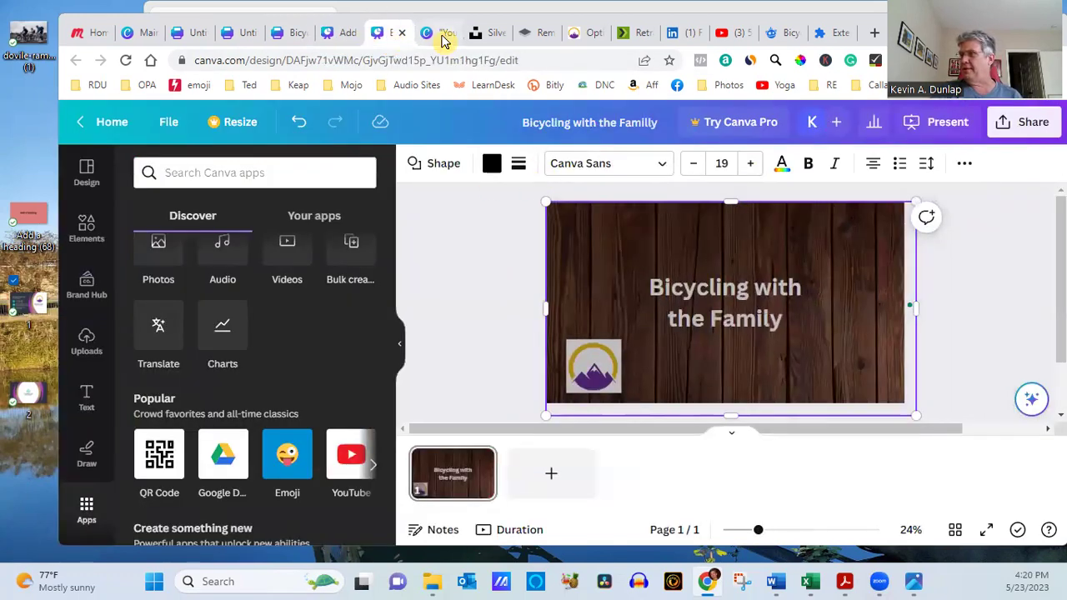
{"action": "left_click", "coordinate": [444, 40]}
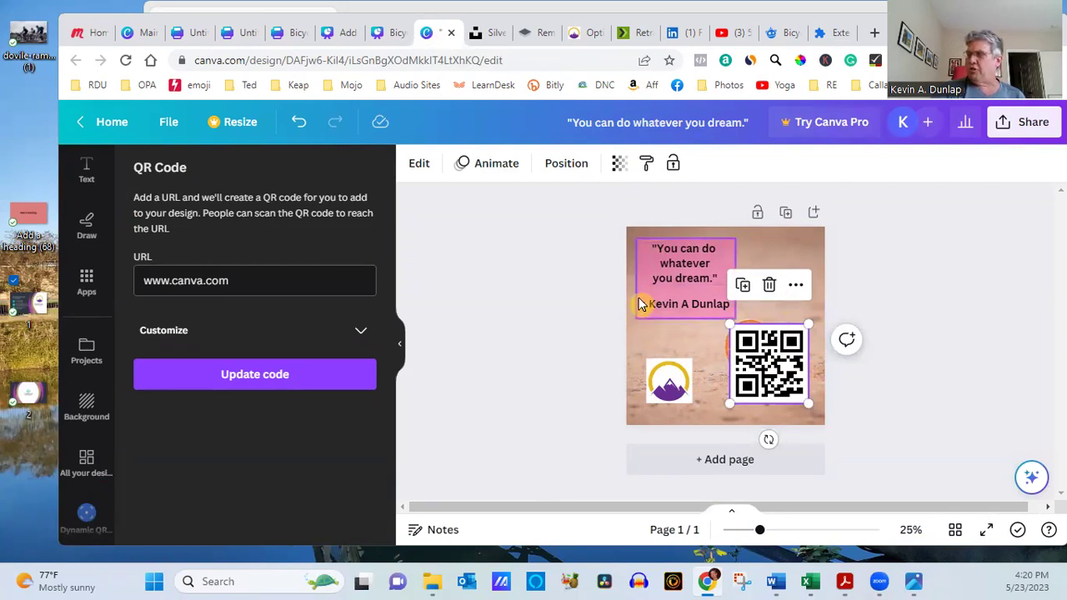
- Switch to Unsplash, dismiss the thank-you notice, close the coin photo and return to the home page
{"action": "left_click", "coordinate": [490, 33]}
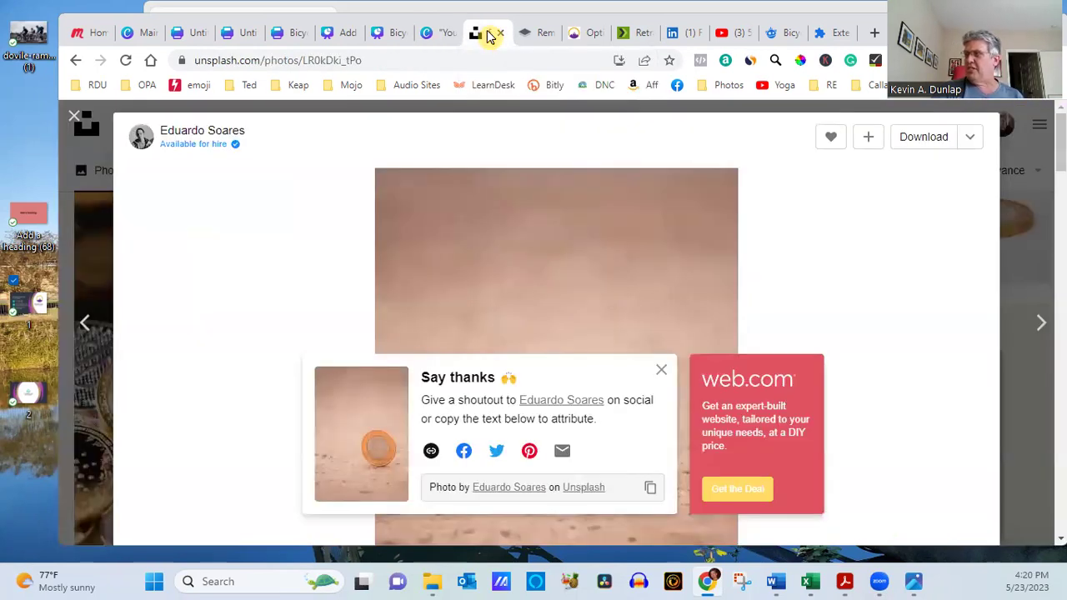
{"action": "left_click", "coordinate": [660, 370]}
{"action": "left_click", "coordinate": [75, 121]}
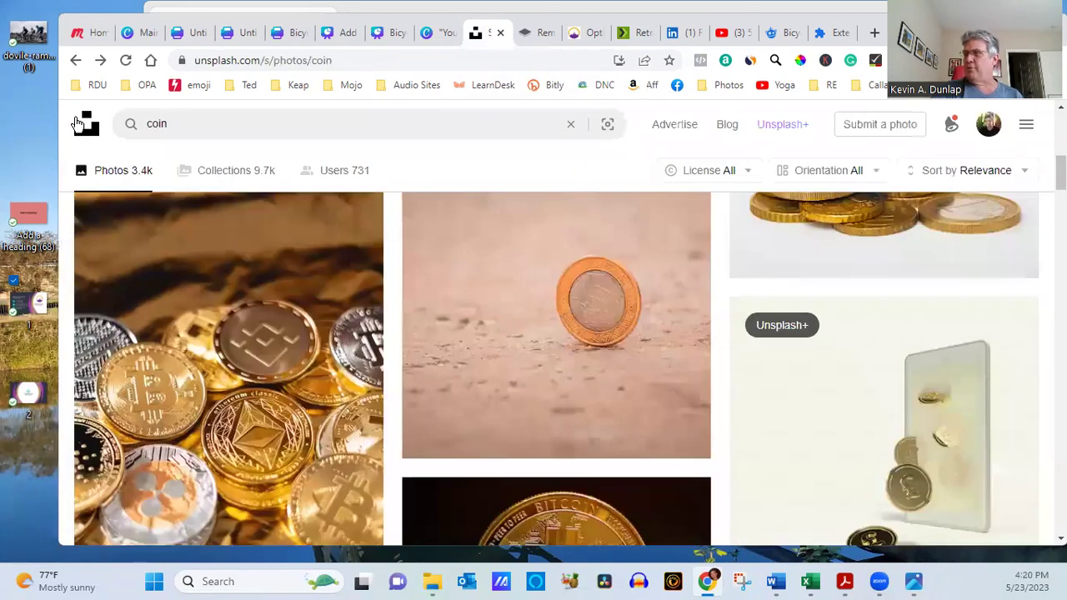
- Show the remove.bg site, glance at the Optimal Performance Academy website, and return to highlight the remove.bg web address
{"action": "left_click", "coordinate": [540, 33]}
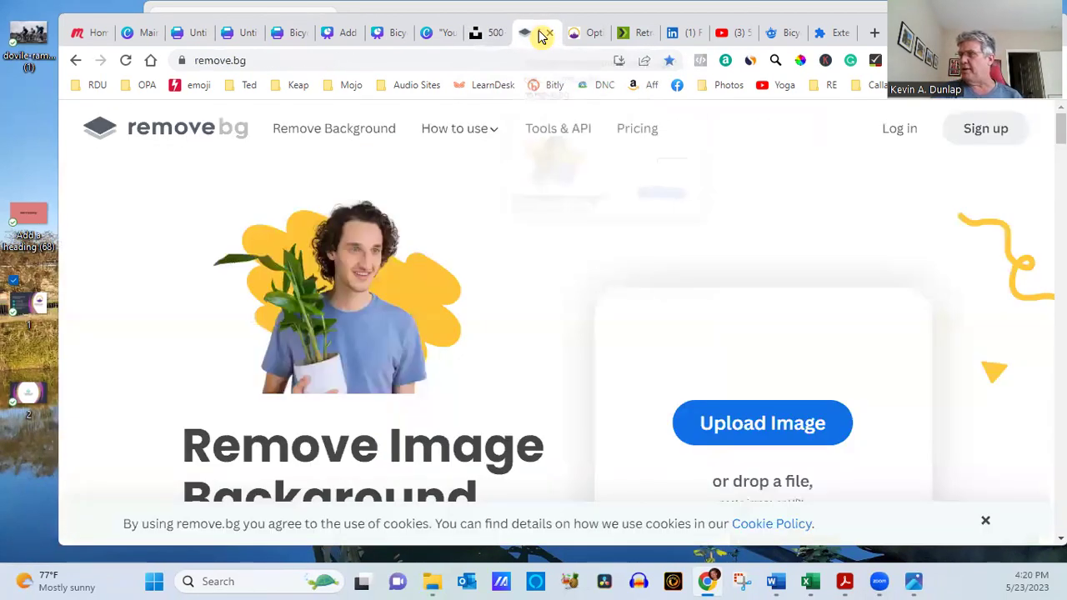
{"action": "left_click", "coordinate": [584, 32]}
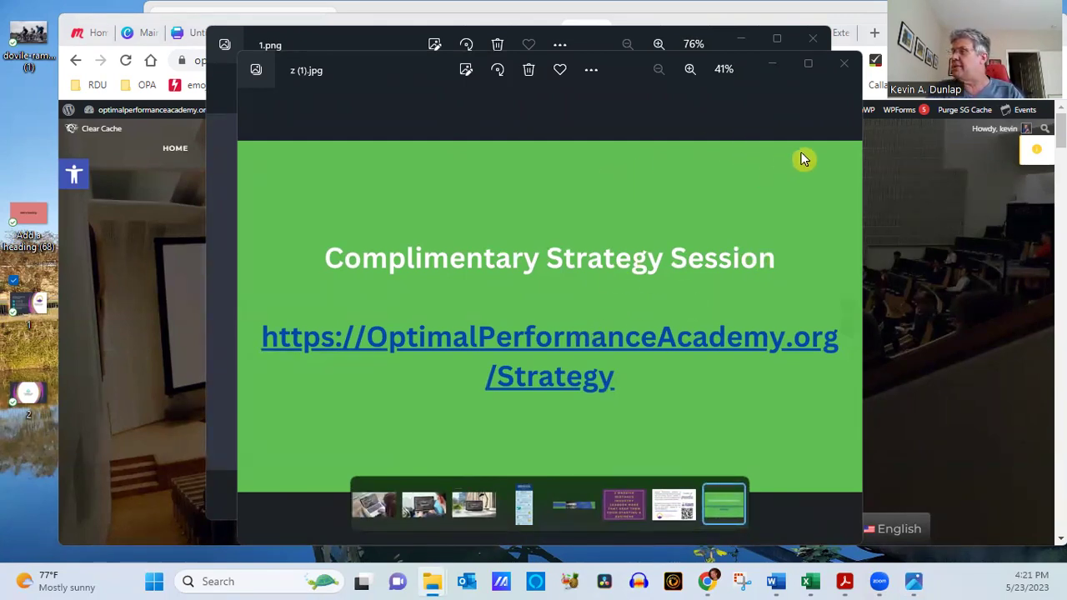
{"action": "key", "text": "alt+Tab"}
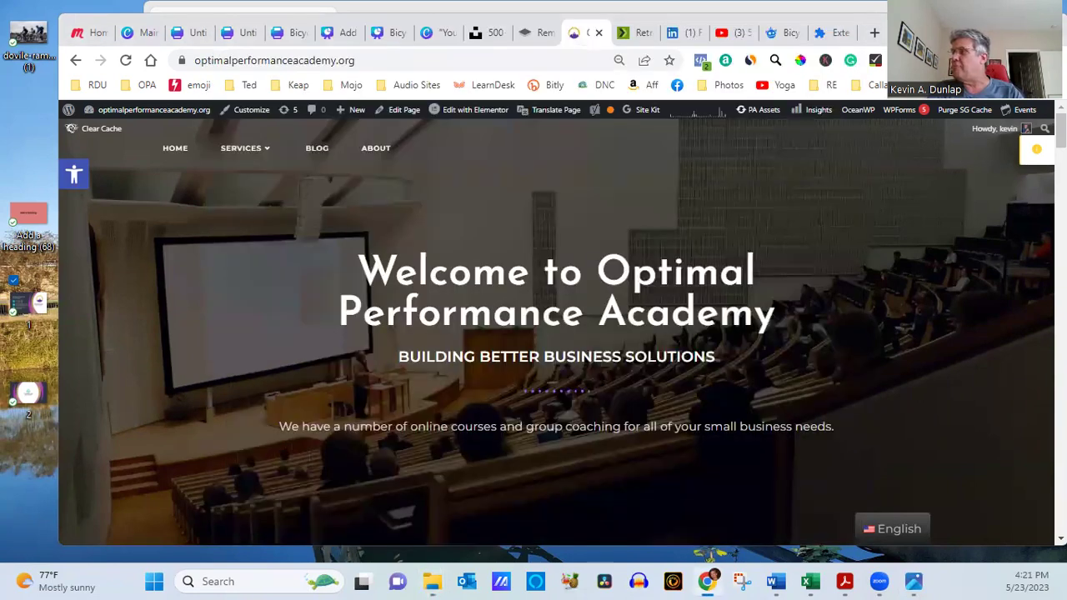
{"action": "left_click", "coordinate": [534, 33]}
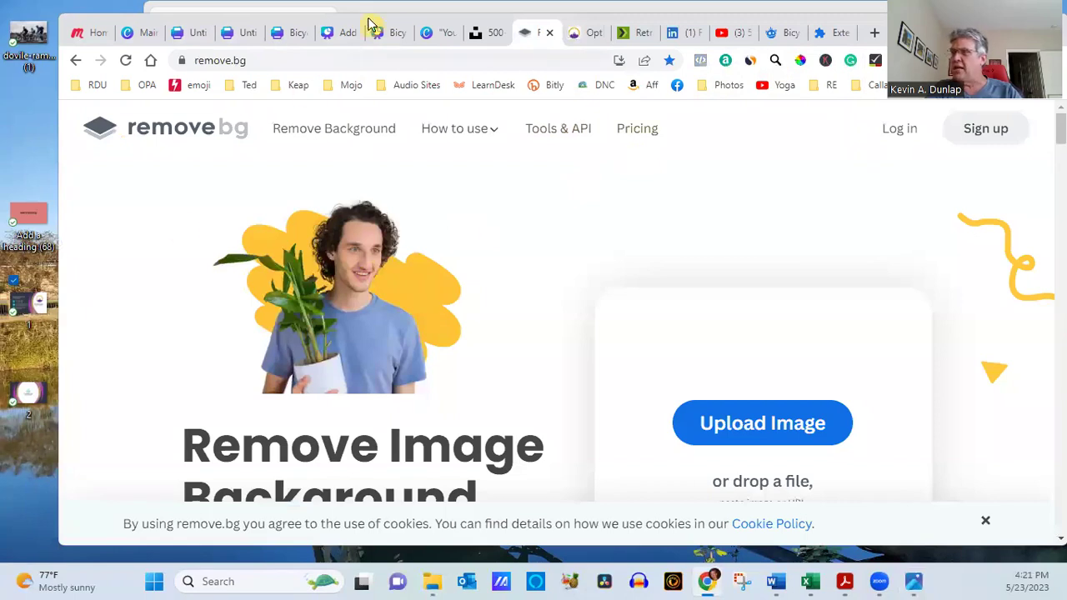
{"action": "left_click_drag", "start_coordinate": [259, 65], "coordinate": [201, 61]}
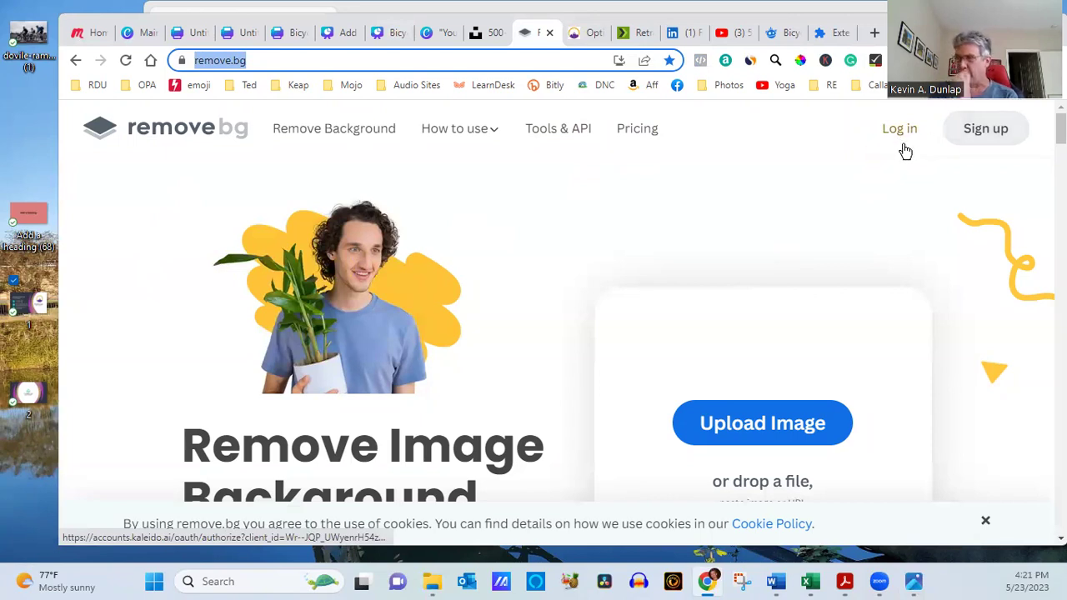
- Upload the full-length purple-shirt portrait from the Professional pics folder, inside Pictures > Personal Pics > Pics of Me, to remove its background
{"action": "left_click", "coordinate": [773, 425]}
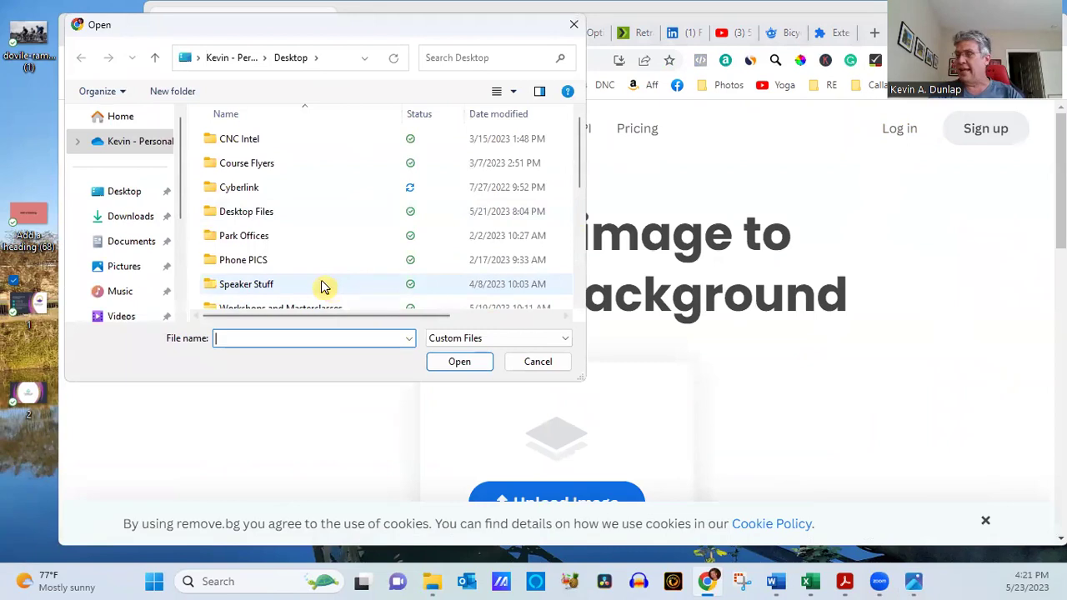
{"action": "left_click", "coordinate": [123, 269]}
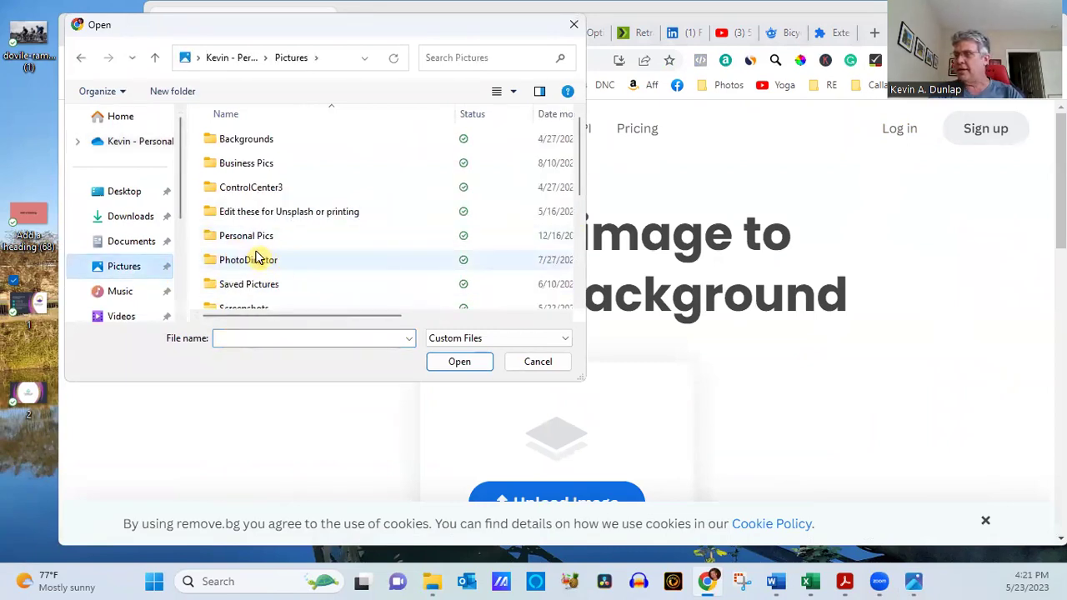
{"action": "double_click", "coordinate": [249, 237]}
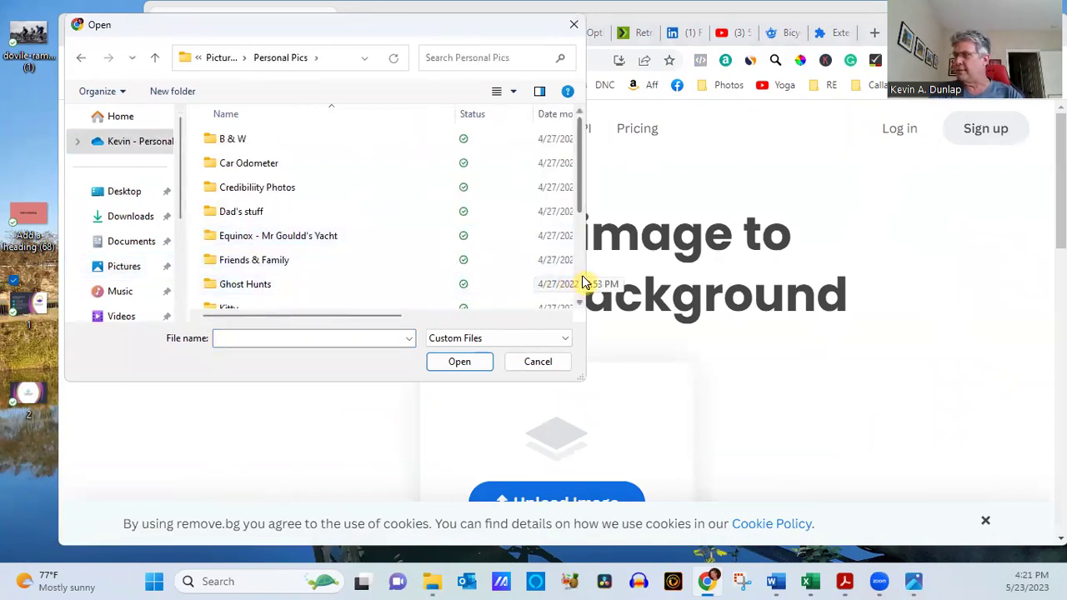
{"action": "left_click", "coordinate": [581, 281]}
{"action": "double_click", "coordinate": [242, 225]}
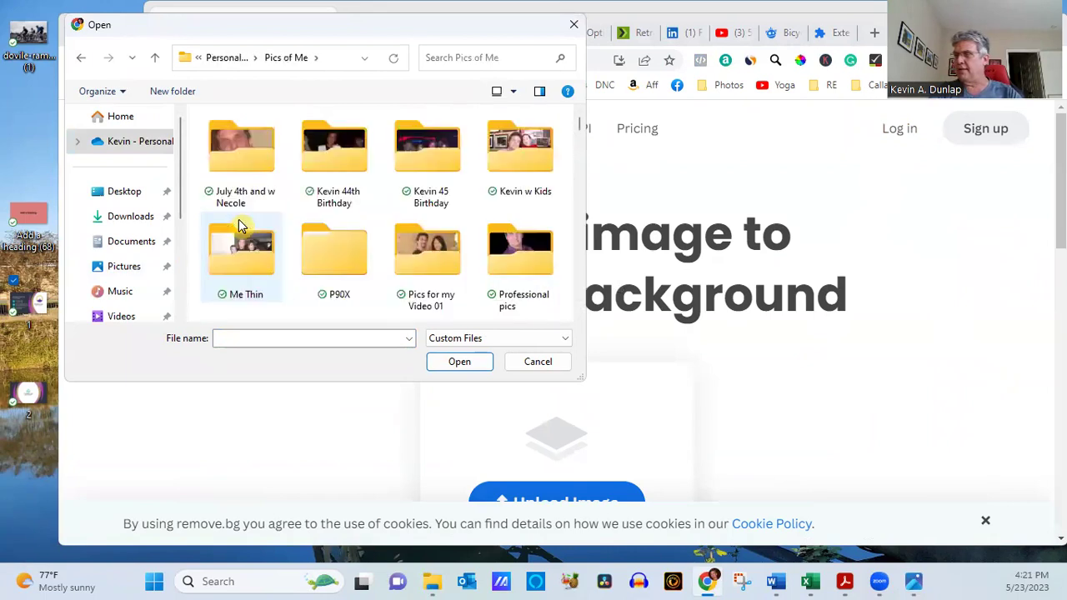
{"action": "double_click", "coordinate": [519, 241]}
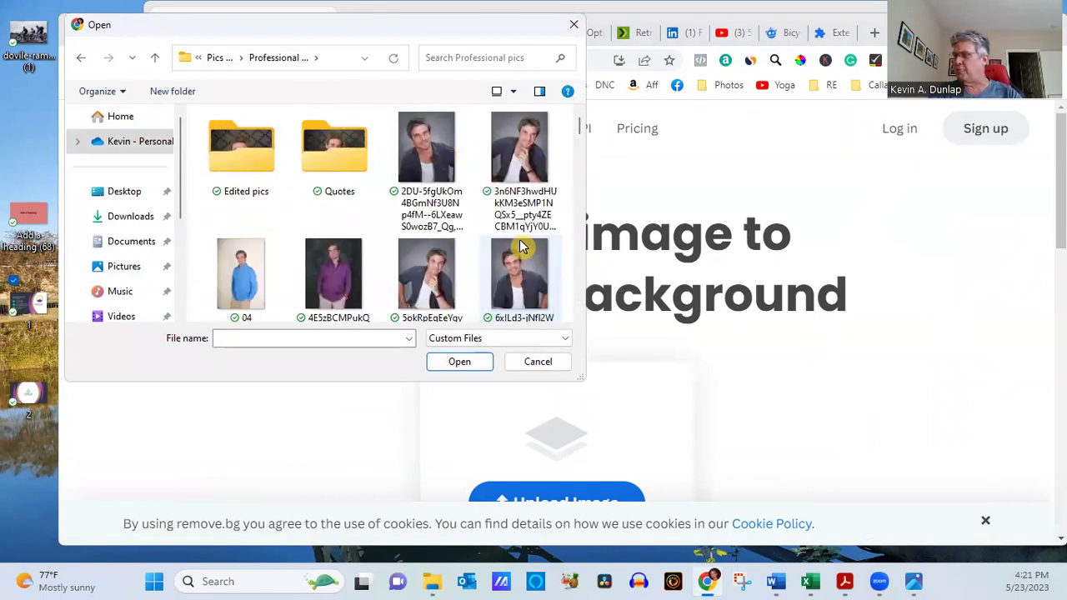
{"action": "mouse_move", "coordinate": [584, 131]}
{"action": "left_mouse_down"}
{"action": "mouse_move", "coordinate": [583, 147]}
{"action": "mouse_move", "coordinate": [578, 135]}
{"action": "left_mouse_up"}
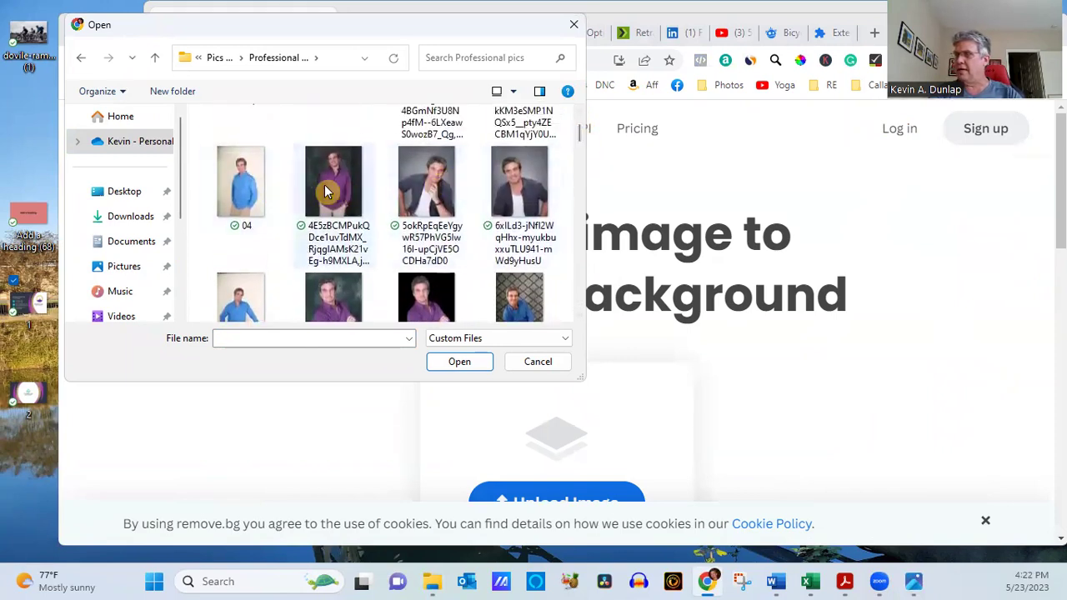
{"action": "left_click", "coordinate": [351, 197]}
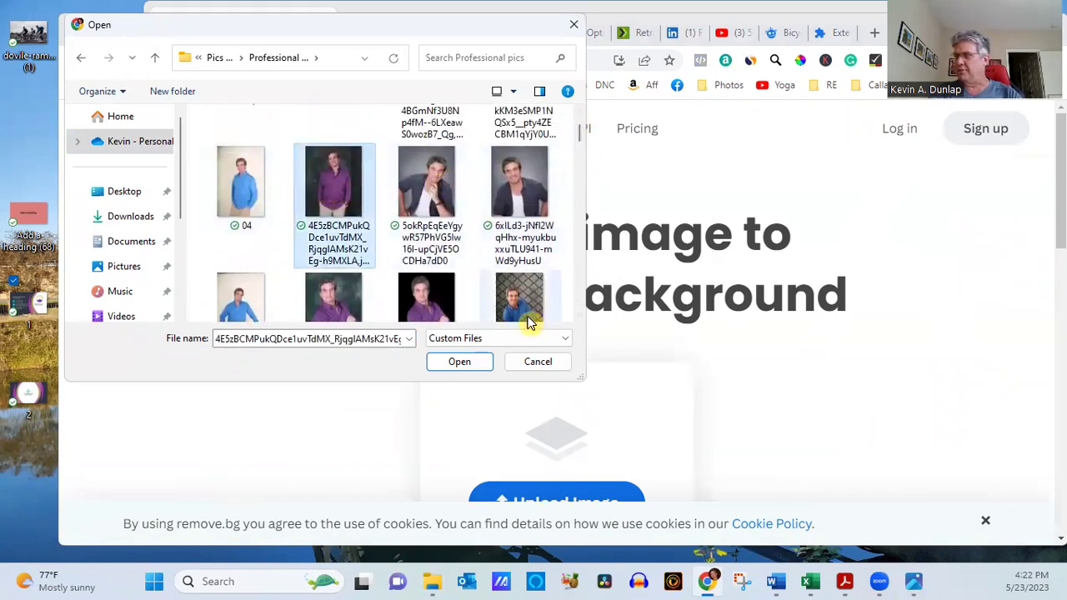
{"action": "left_click", "coordinate": [473, 363]}
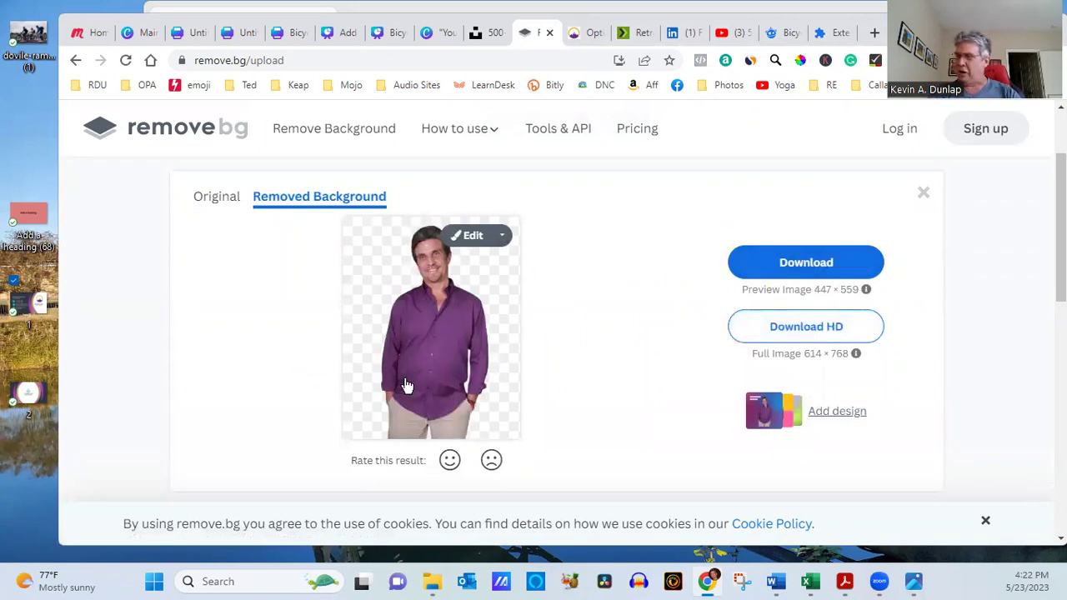
- Download the 447 × 559 preview of the cutout portrait and copy the PNG to the desktop
{"action": "left_click", "coordinate": [780, 265]}
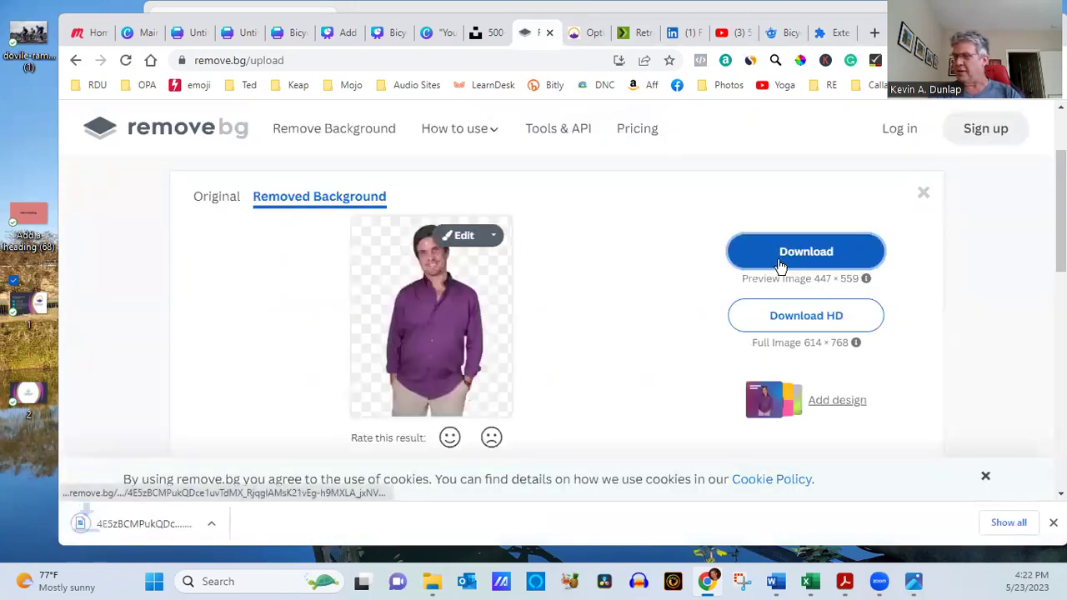
{"action": "left_click_drag", "start_coordinate": [141, 526], "coordinate": [29, 138]}
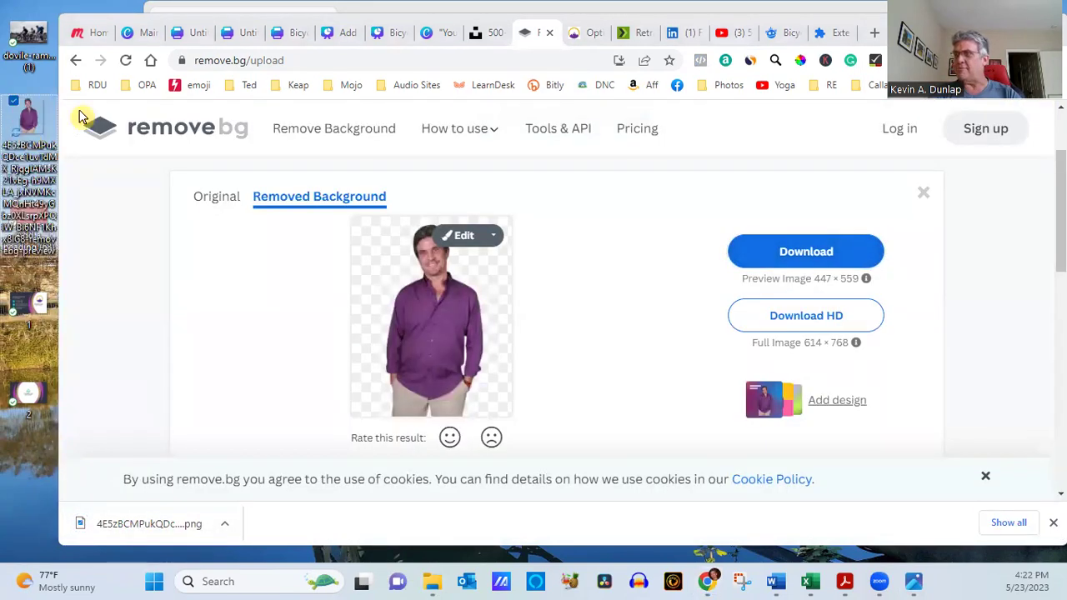
- Return to the Canva home site, clear the business card search and create a blank Presentation (16:9) design
{"action": "left_click", "coordinate": [145, 38]}
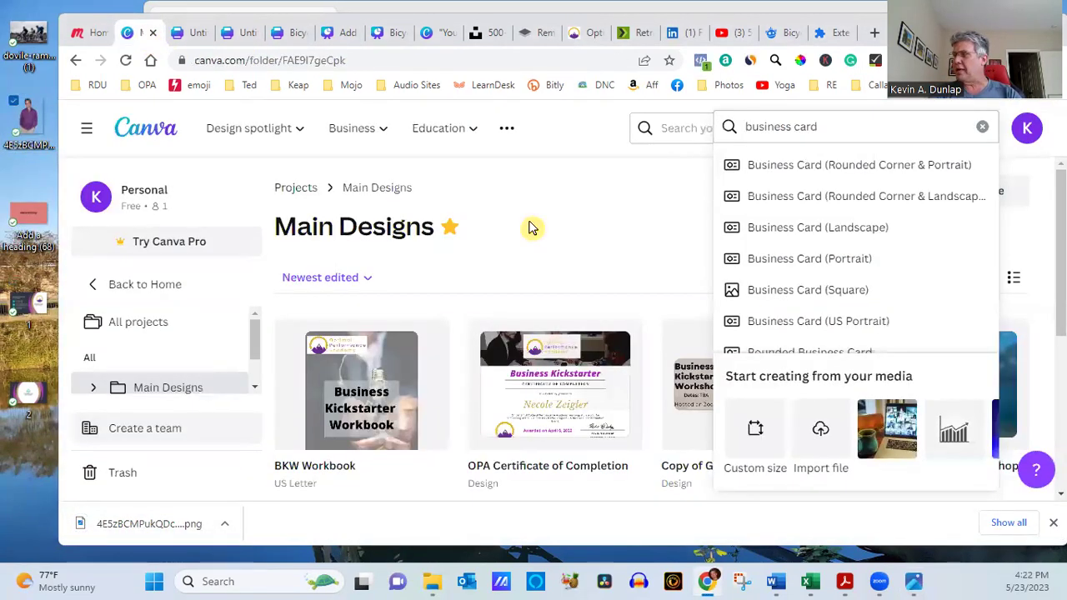
{"action": "left_click", "coordinate": [982, 126]}
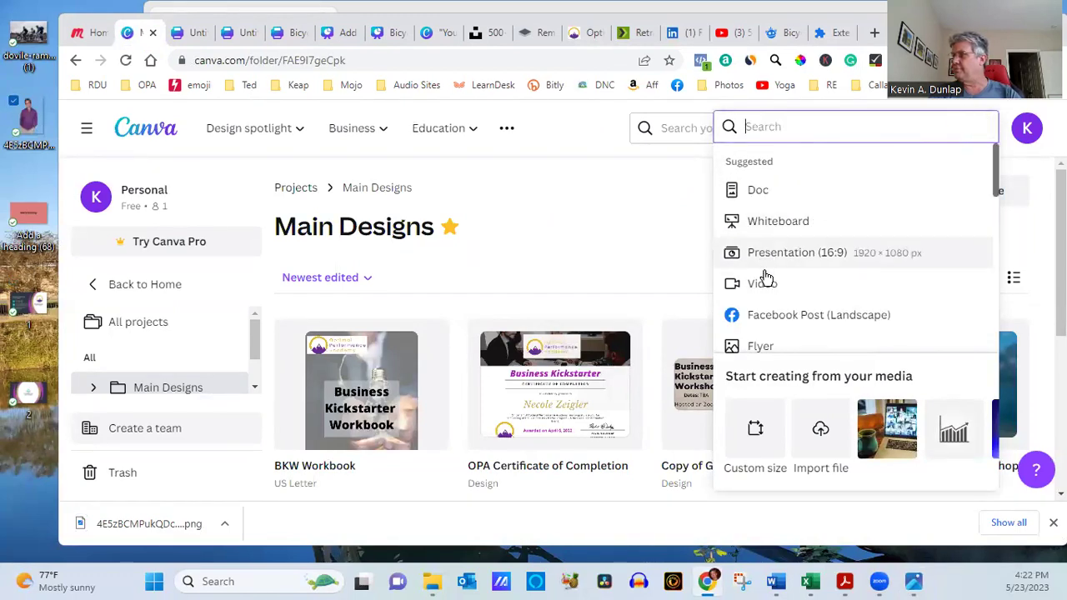
{"action": "left_click", "coordinate": [792, 253]}
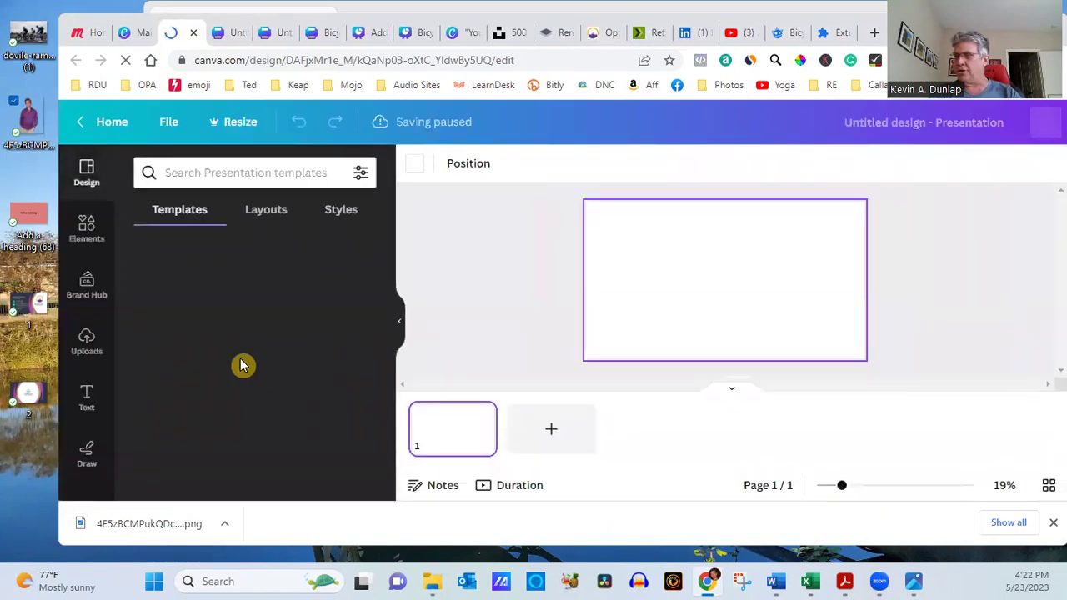
- Add the uploaded photo of the dark-framed office with the meeting table and enlarge it to fill the slide
{"action": "left_click", "coordinate": [88, 343]}
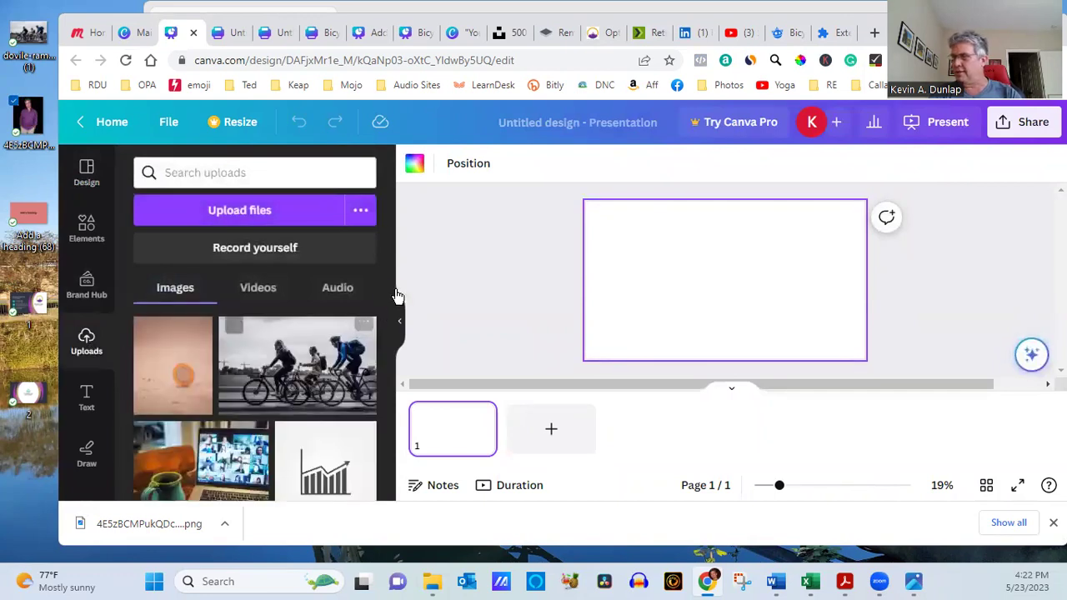
{"action": "left_click_drag", "start_coordinate": [389, 315], "coordinate": [385, 418]}
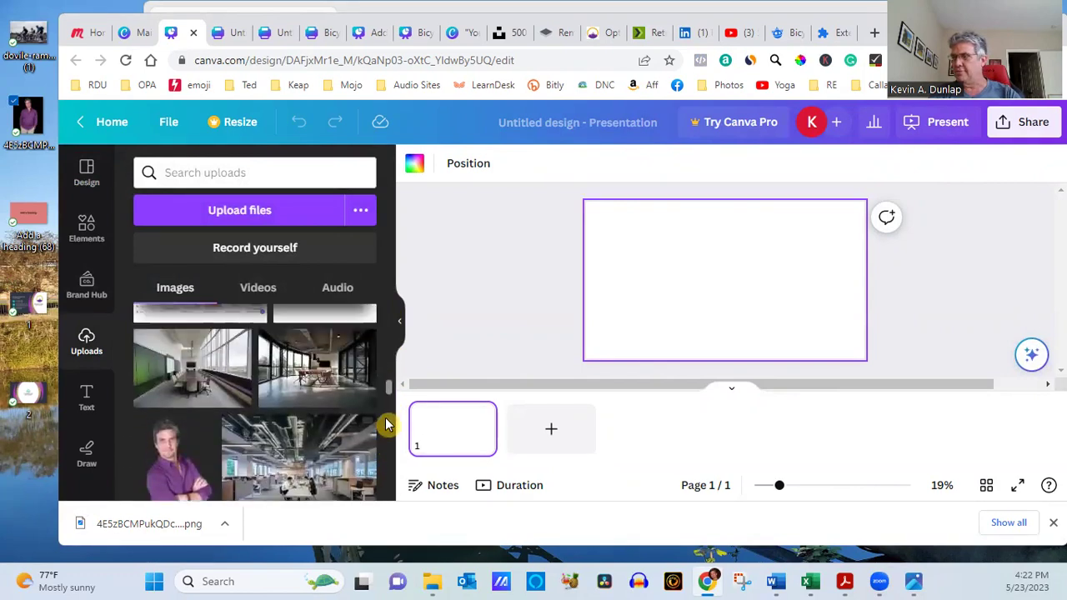
{"action": "left_click", "coordinate": [324, 385]}
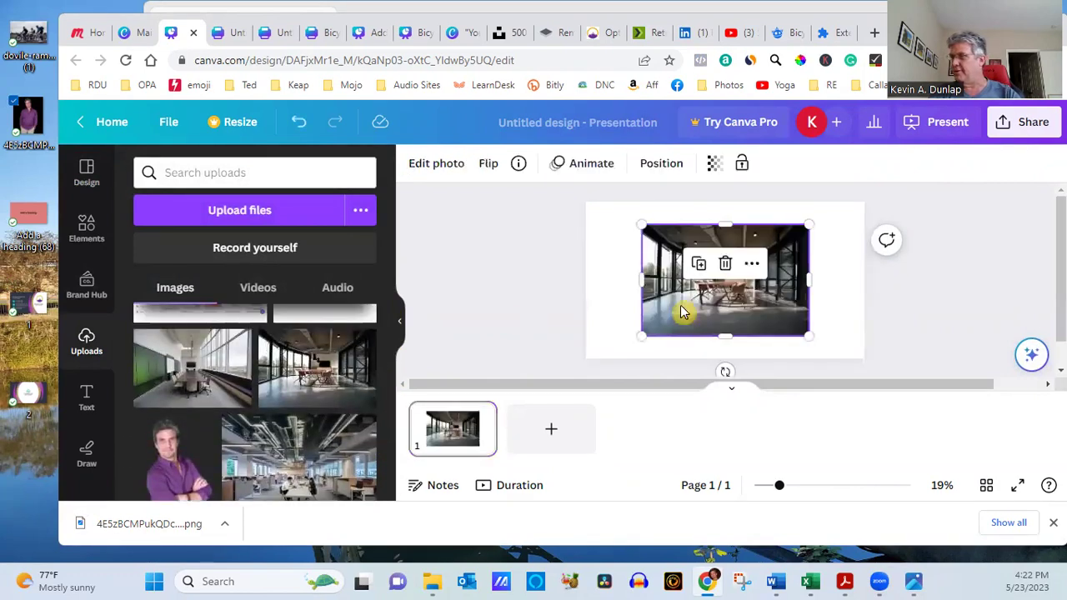
{"action": "left_click_drag", "start_coordinate": [642, 337], "coordinate": [586, 372]}
{"action": "left_click_drag", "start_coordinate": [807, 222], "coordinate": [888, 222]}
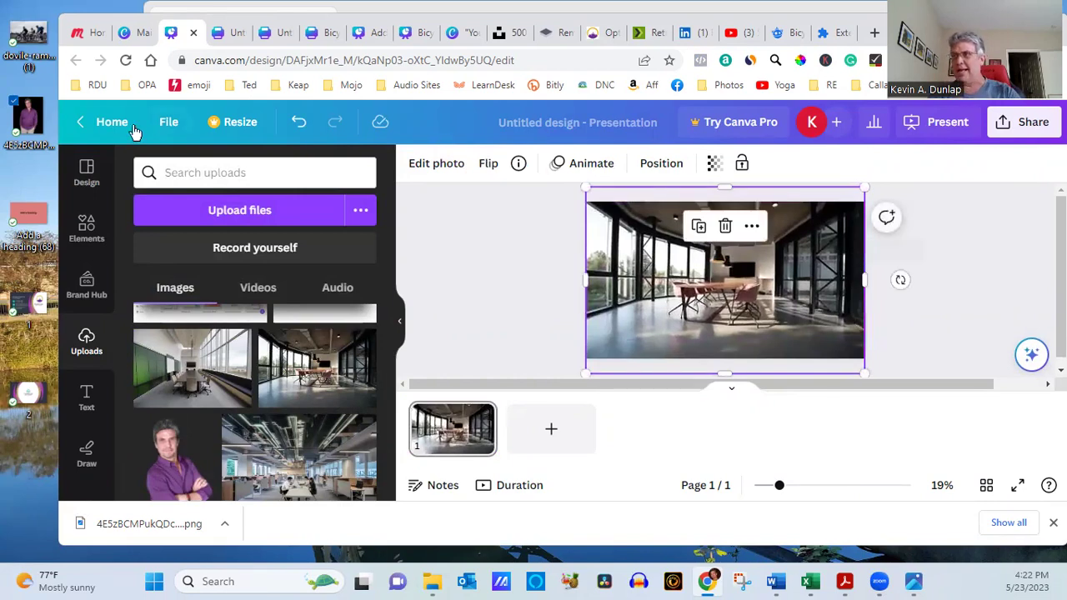
- Bring the cutout portrait from the desktop onto the slide, enlarge it and stand it at the left of the office photo
{"action": "left_click_drag", "start_coordinate": [32, 120], "coordinate": [651, 302]}
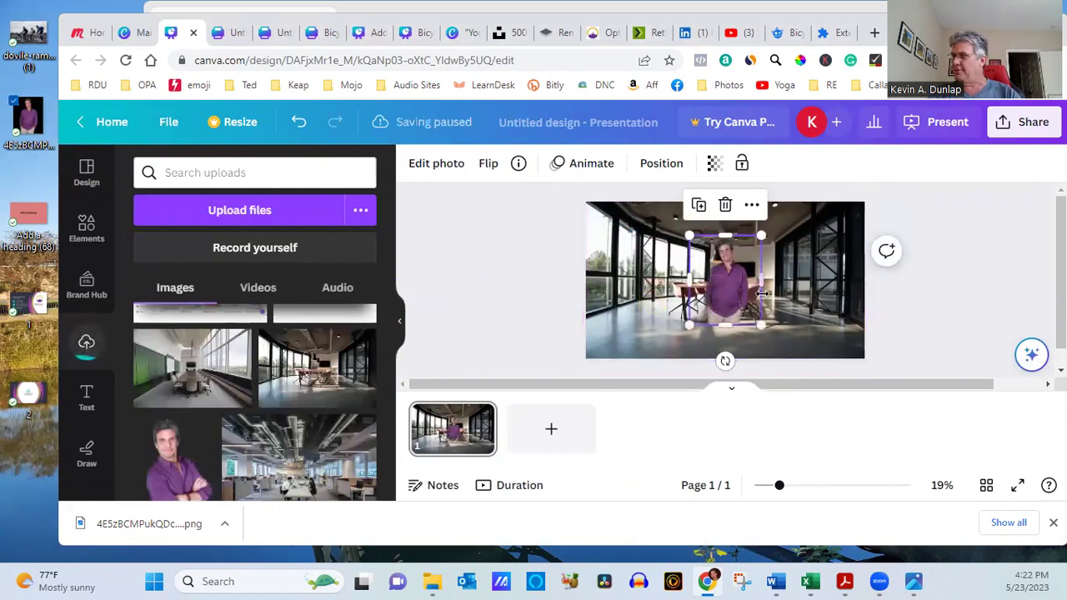
{"action": "left_click_drag", "start_coordinate": [739, 286], "coordinate": [871, 253]}
{"action": "left_click", "coordinate": [991, 302]}
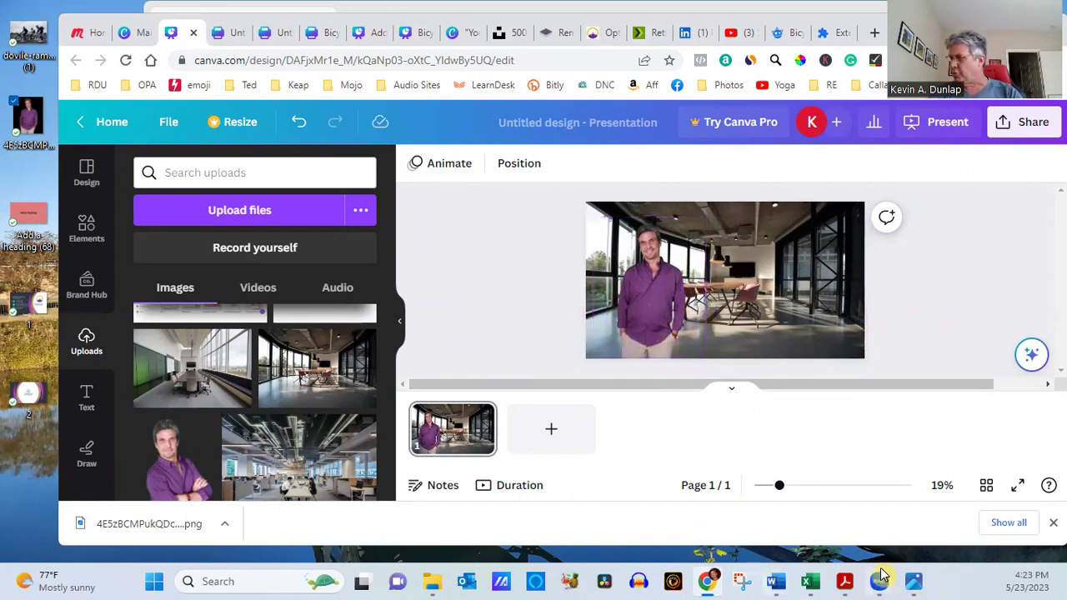
- Switch to Adobe Acrobat Reader and examine the blue Speaker One Sheet and its cutout portrait as an example
{"action": "mouse_move", "coordinate": [844, 586]}
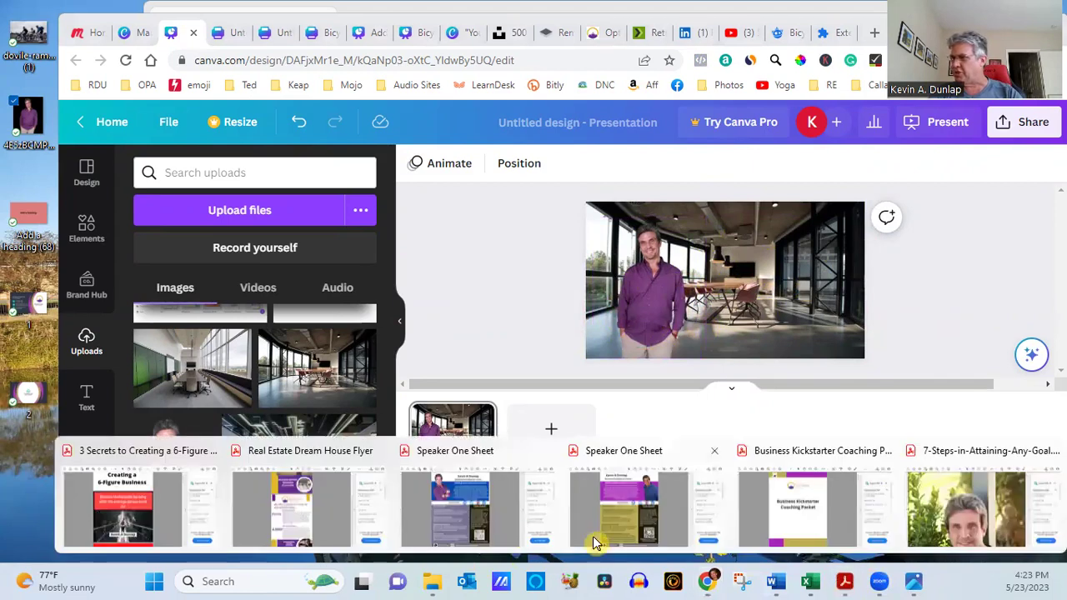
{"action": "left_click", "coordinate": [481, 507]}
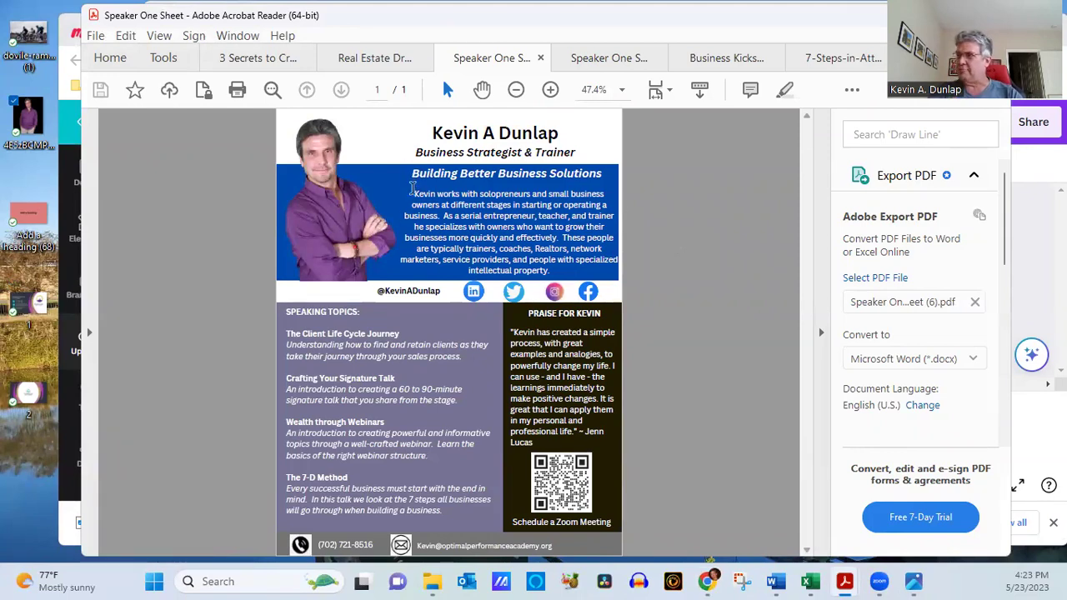
{"action": "left_click", "coordinate": [386, 178]}
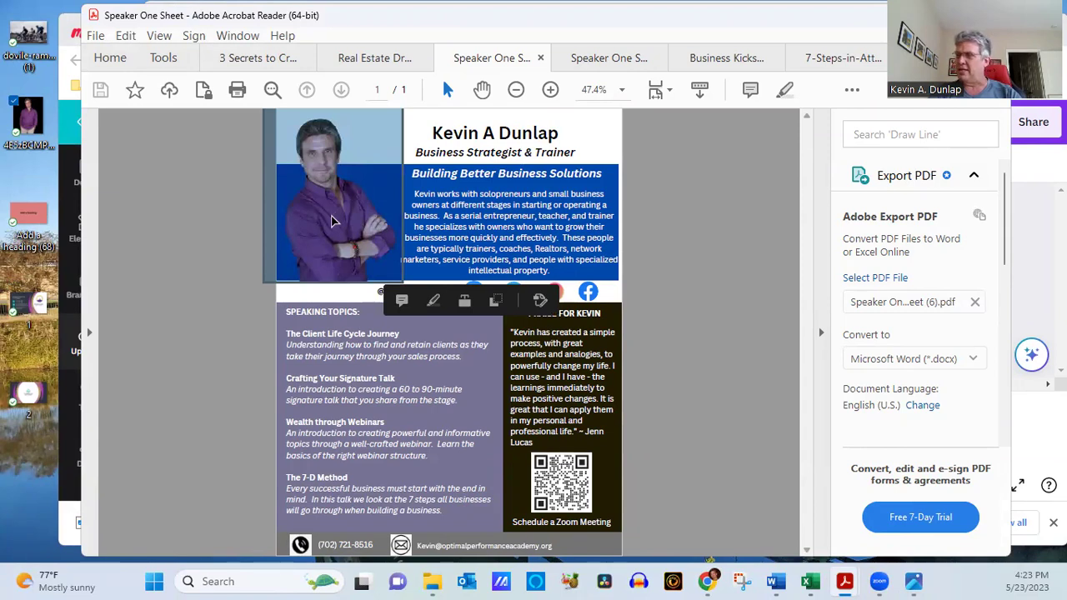
{"action": "left_click", "coordinate": [716, 231]}
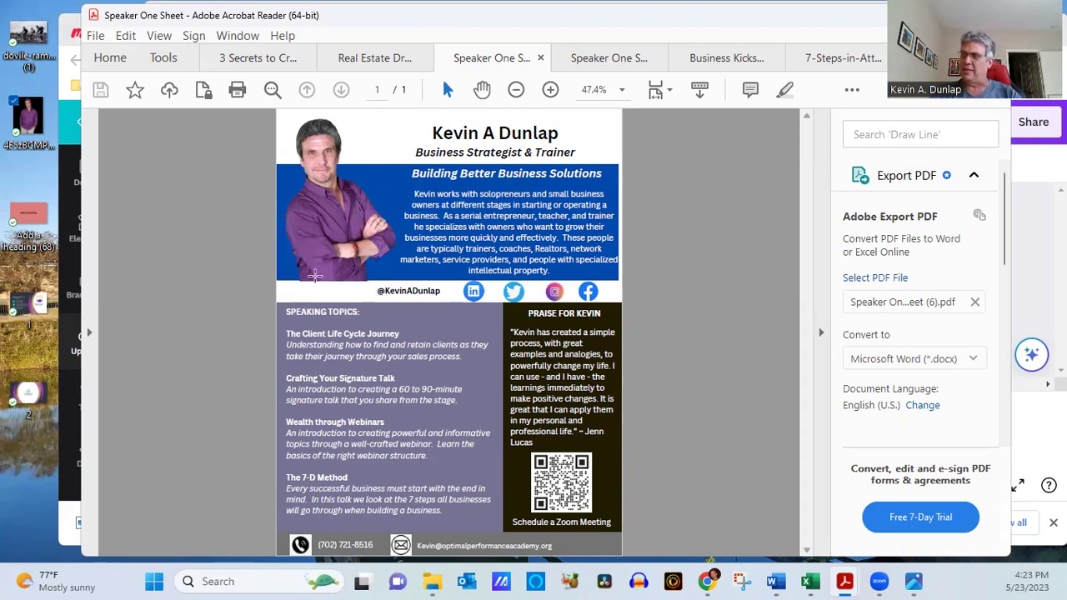
- Examine the purple-and-gold version of the Speaker One Sheet with its cutout portrait in a blue shirt
{"action": "left_click", "coordinate": [606, 61]}
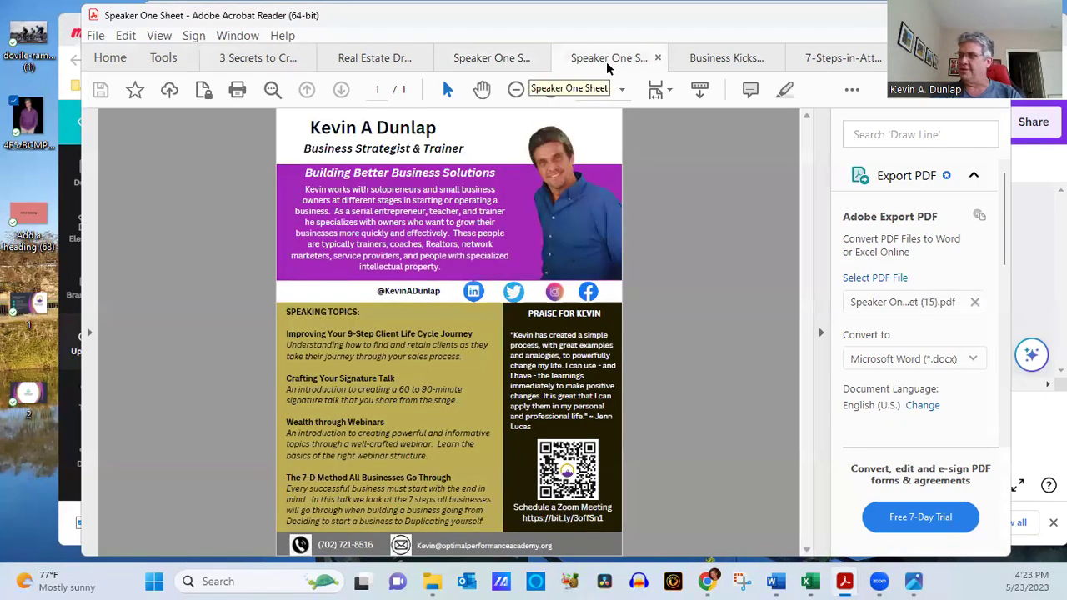
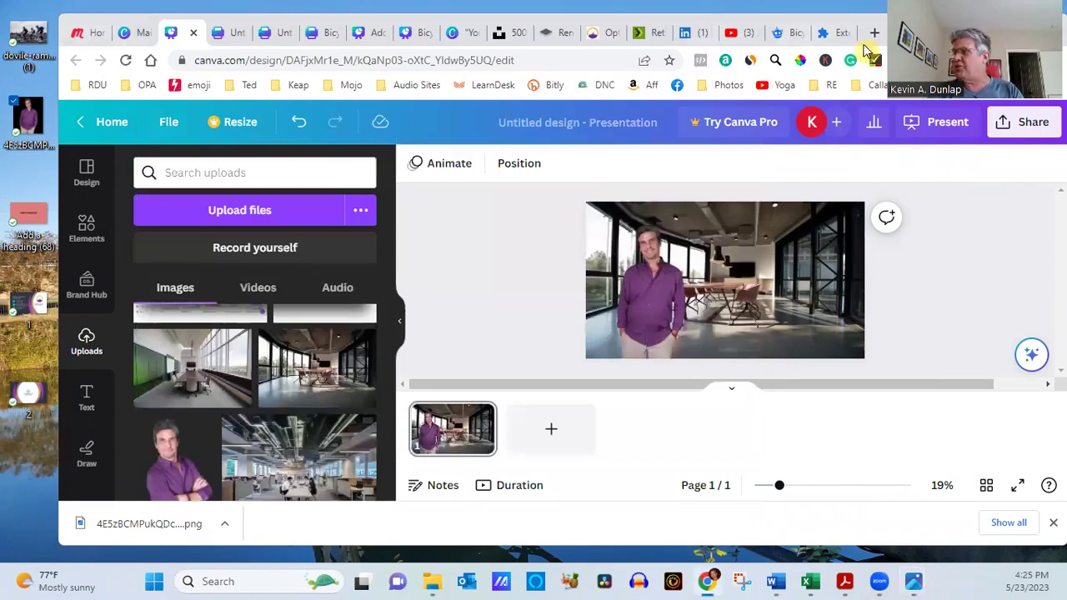
{"action": "left_click", "coordinate": [542, 60]}
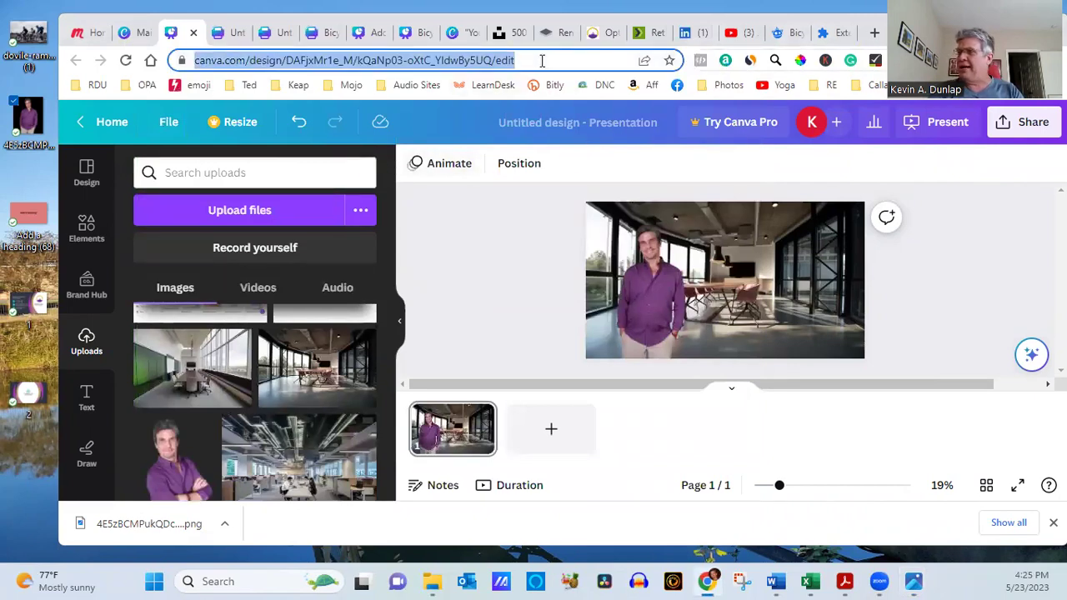
{"action": "left_click", "coordinate": [825, 35]}
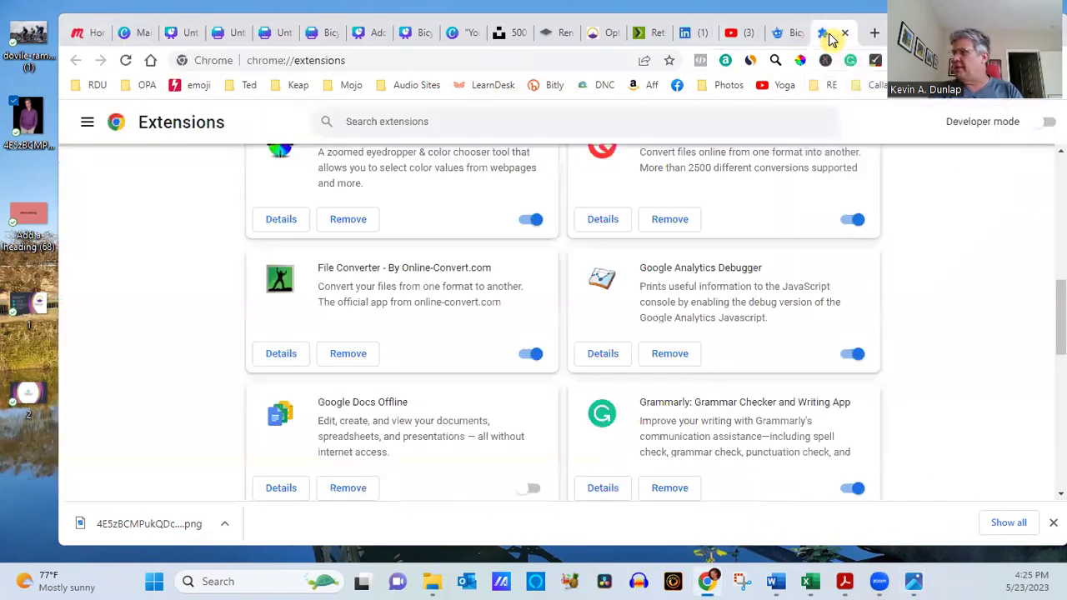
{"action": "left_click", "coordinate": [451, 59]}
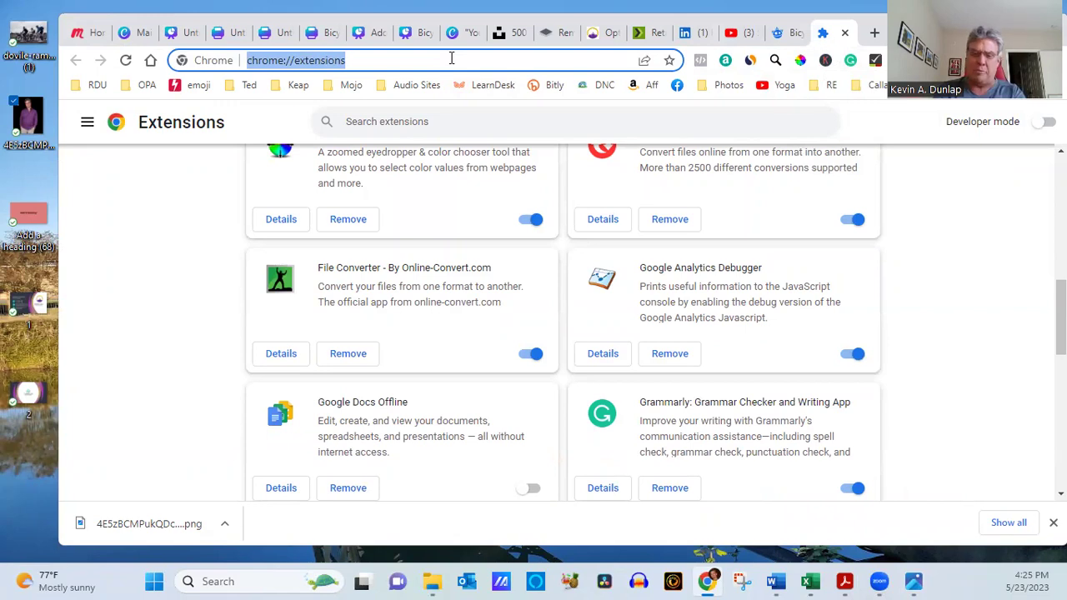
{"action": "type", "text": "http"}
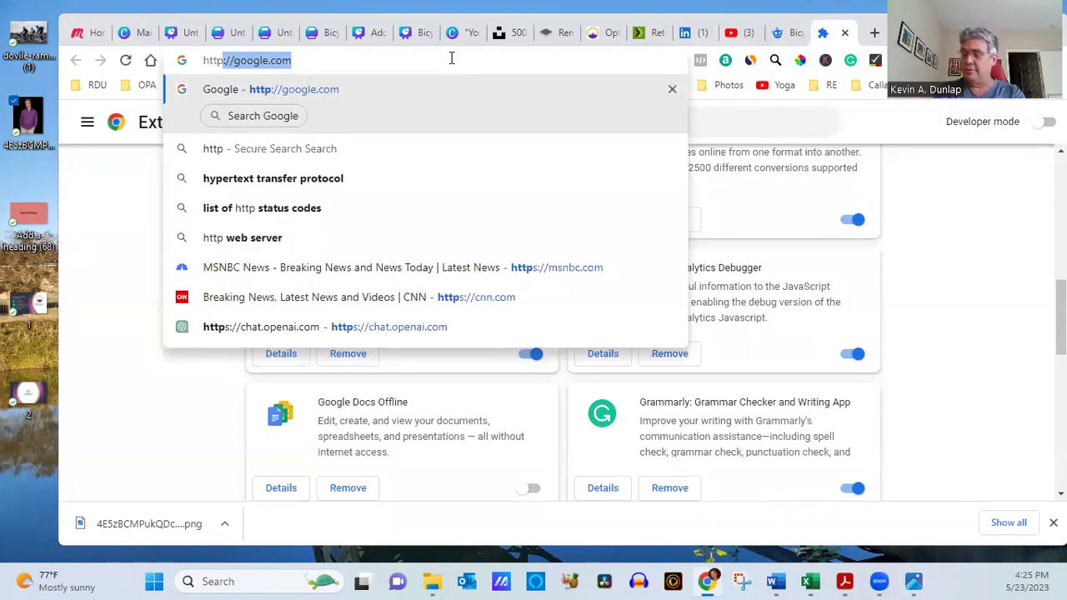
{"action": "type", "text": "//o"}
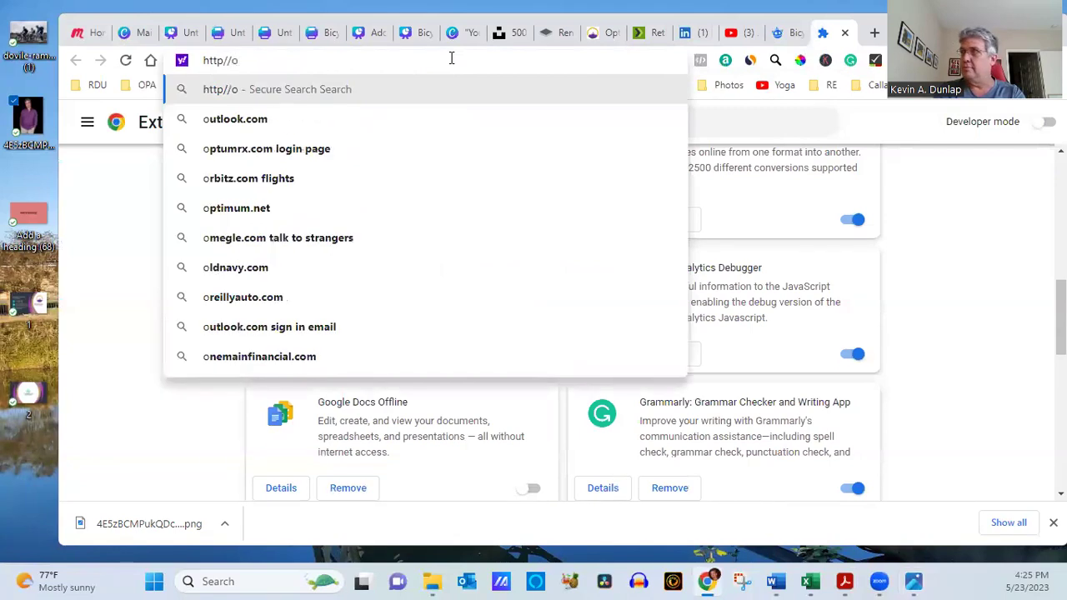
{"action": "type", "text": "p"}
{"action": "key", "text": "BackSpace"}
{"action": "key", "text": "BackSpace"}
{"action": "key", "text": "BackSpace"}
{"action": "key", "text": "BackSpace"}
{"action": "key", "text": "BackSpace"}
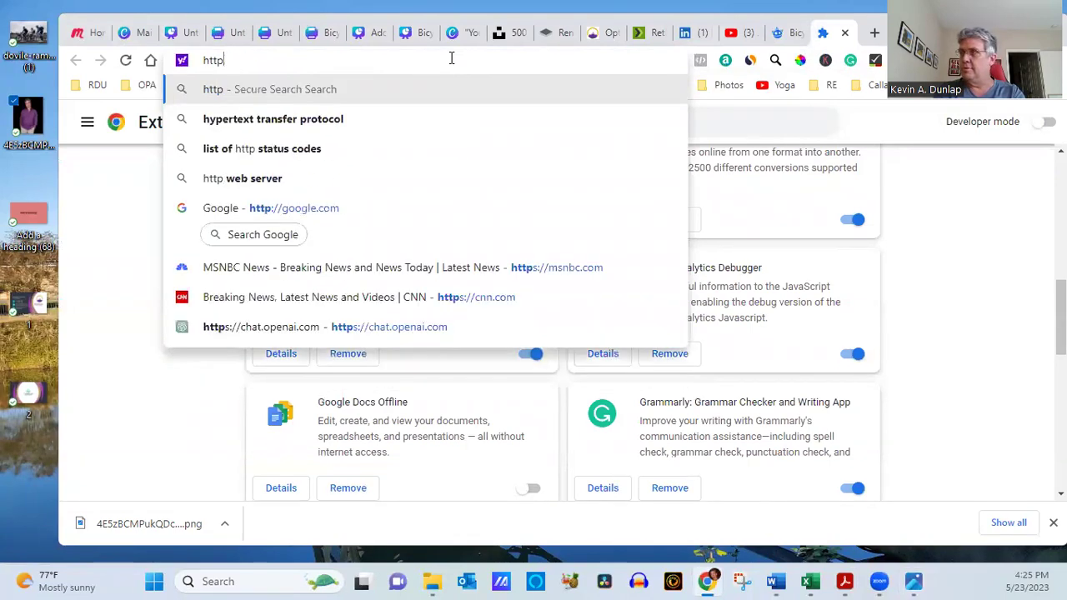
{"action": "type", "text": "ps://"}
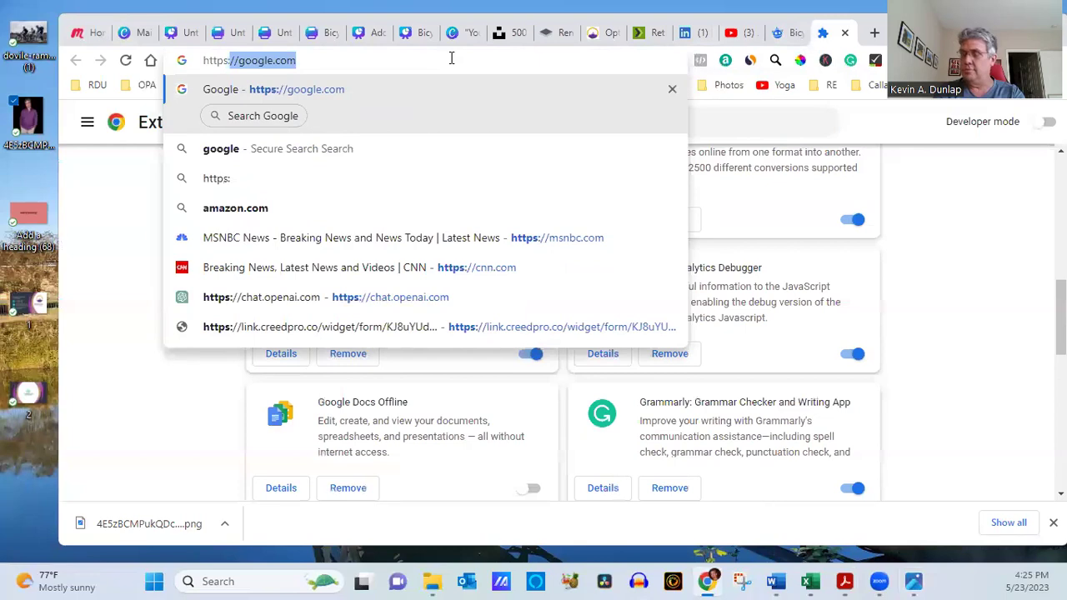
{"action": "type", "text": "o"}
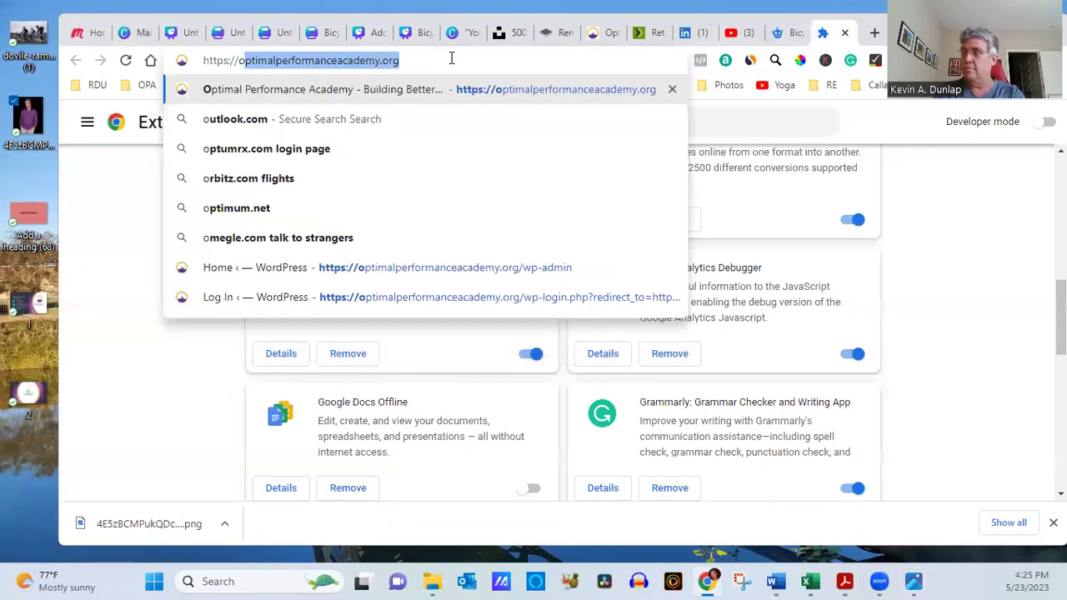
{"action": "key", "text": "Right"}
{"action": "type", "text": "str"}
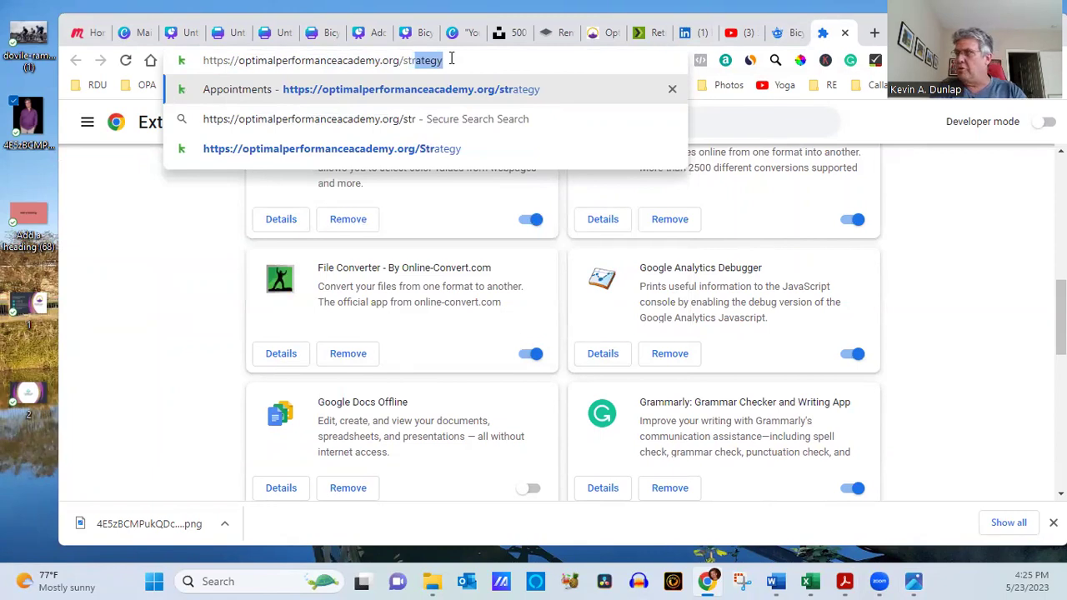
{"action": "key", "text": "Right"}
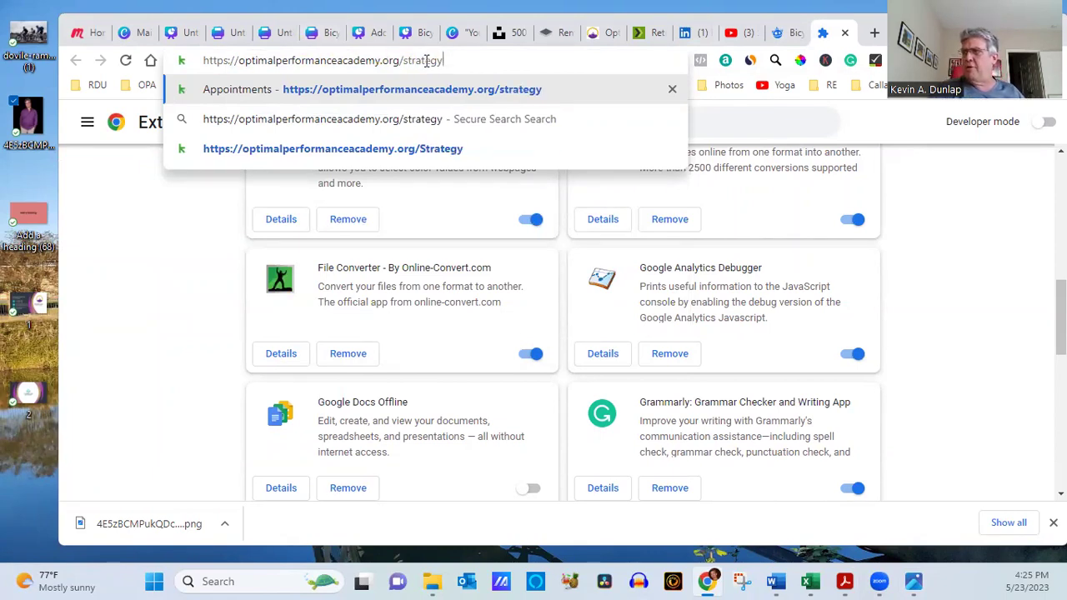
{"action": "key", "text": "Return"}
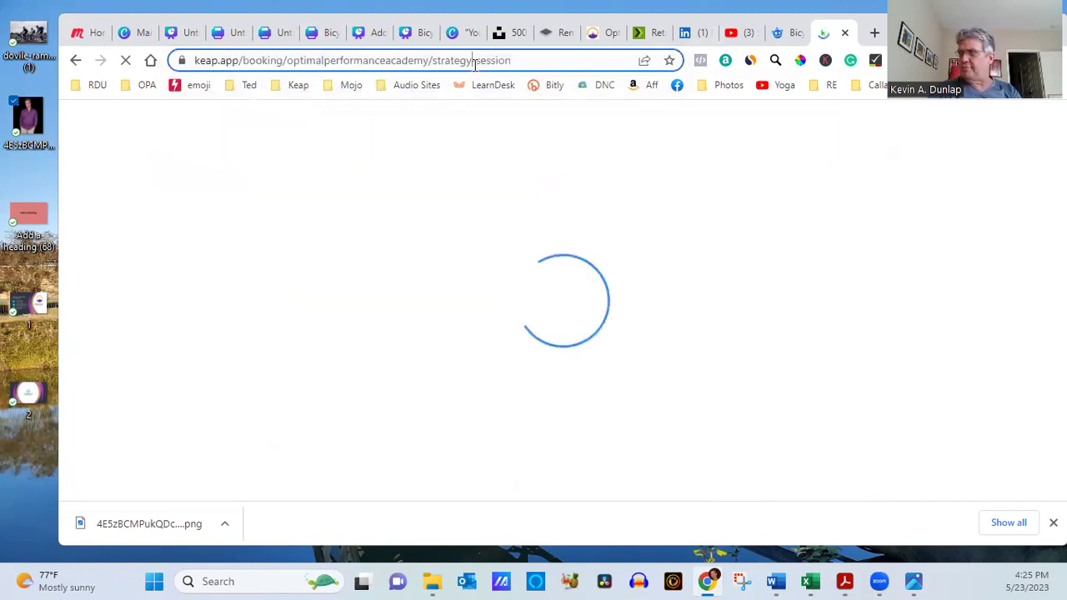
{"action": "left_click", "coordinate": [474, 65]}
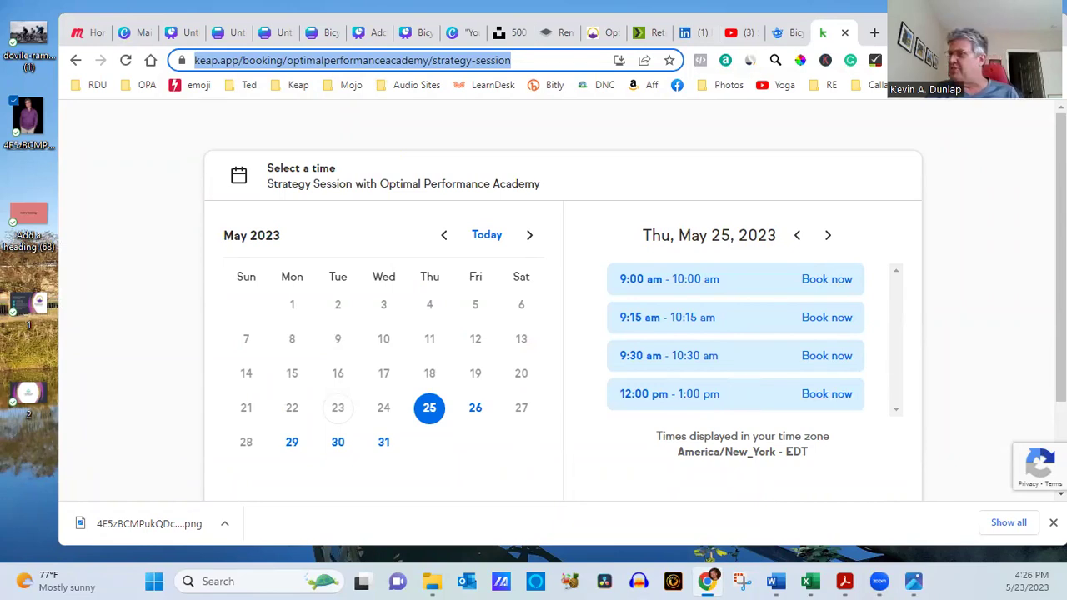
- Replace the Meetup home page with optimalperformanceacademy.org/classroom/
{"action": "left_click", "coordinate": [136, 35]}
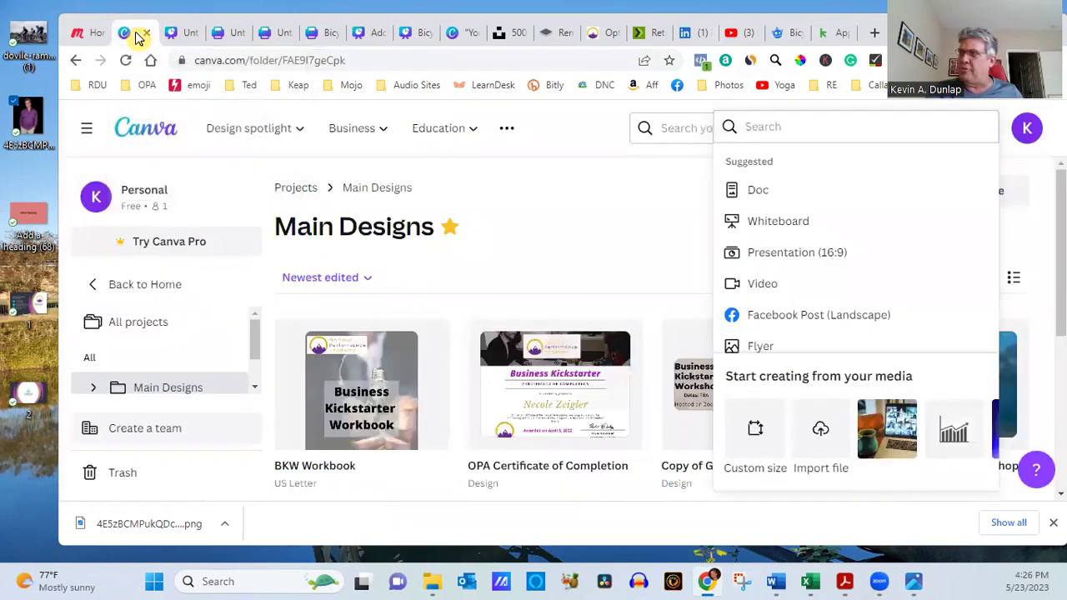
{"action": "left_click", "coordinate": [77, 35]}
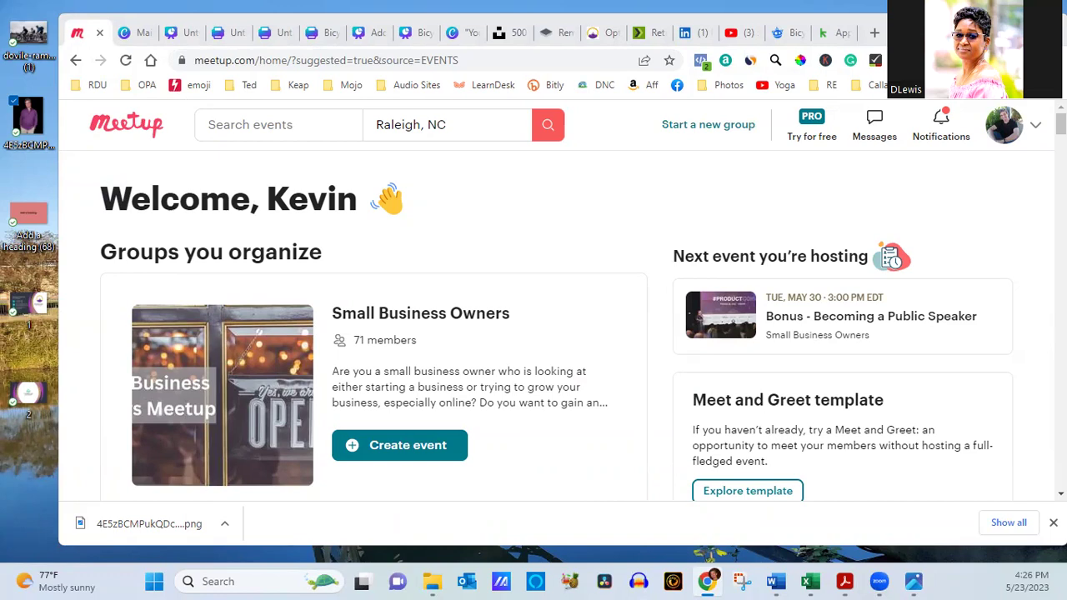
{"action": "left_click", "coordinate": [506, 68]}
{"action": "type", "text": "op"}
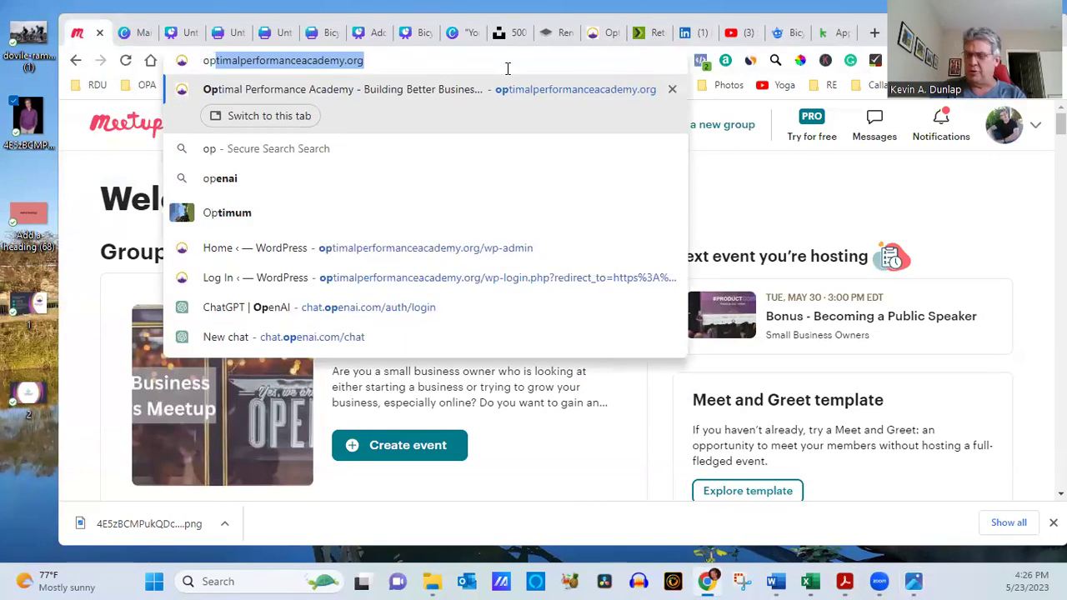
{"action": "key", "text": "Right"}
{"action": "type", "text": "c/"}
{"action": "key", "text": "BackSpace"}
{"action": "key", "text": "BackSpace"}
{"action": "type", "text": "/cl"}
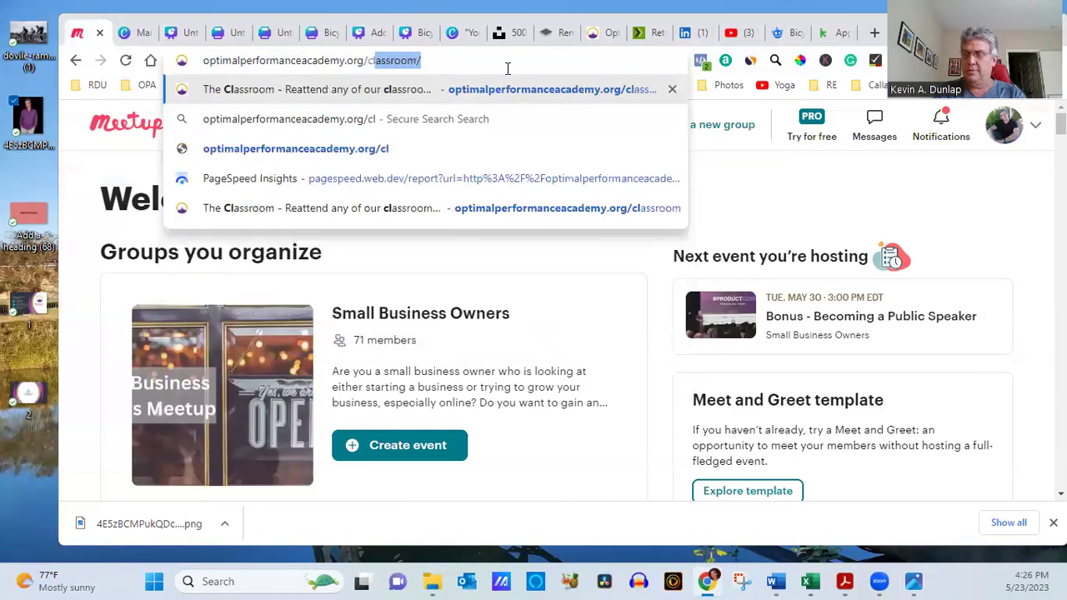
{"action": "key", "text": "Return"}
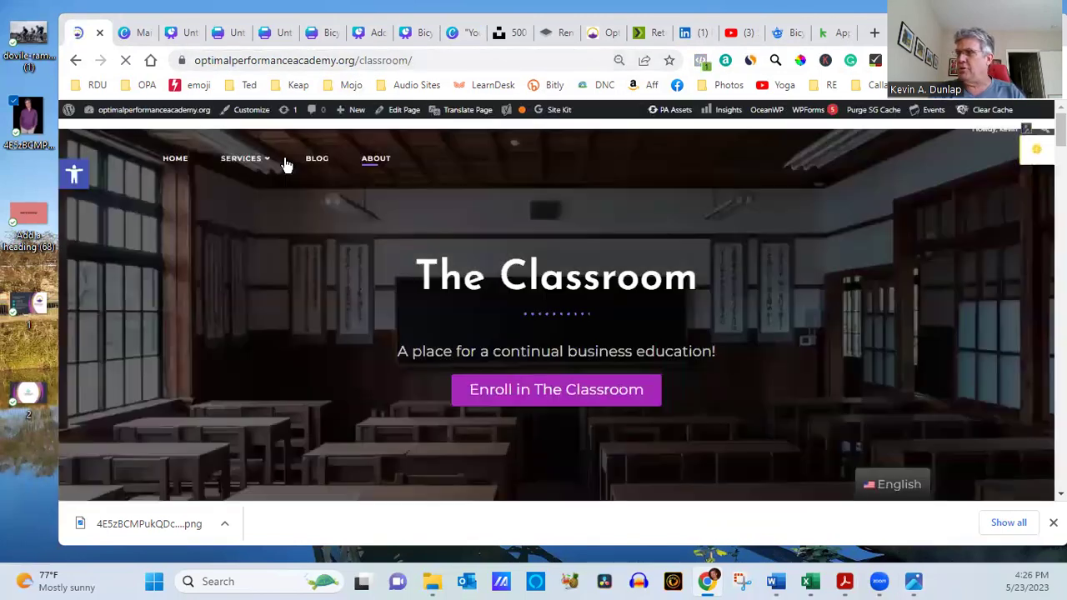
- Open The Classroom from the site's services and examine its membership terms, future courses and previous webinars
{"action": "mouse_move", "coordinate": [239, 170]}
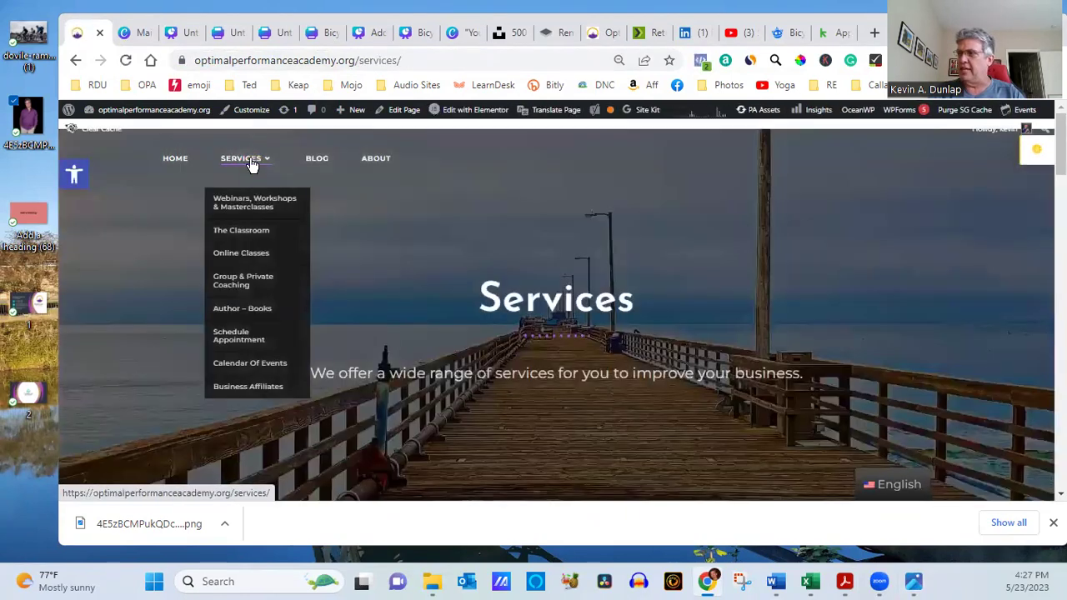
{"action": "left_click", "coordinate": [244, 238]}
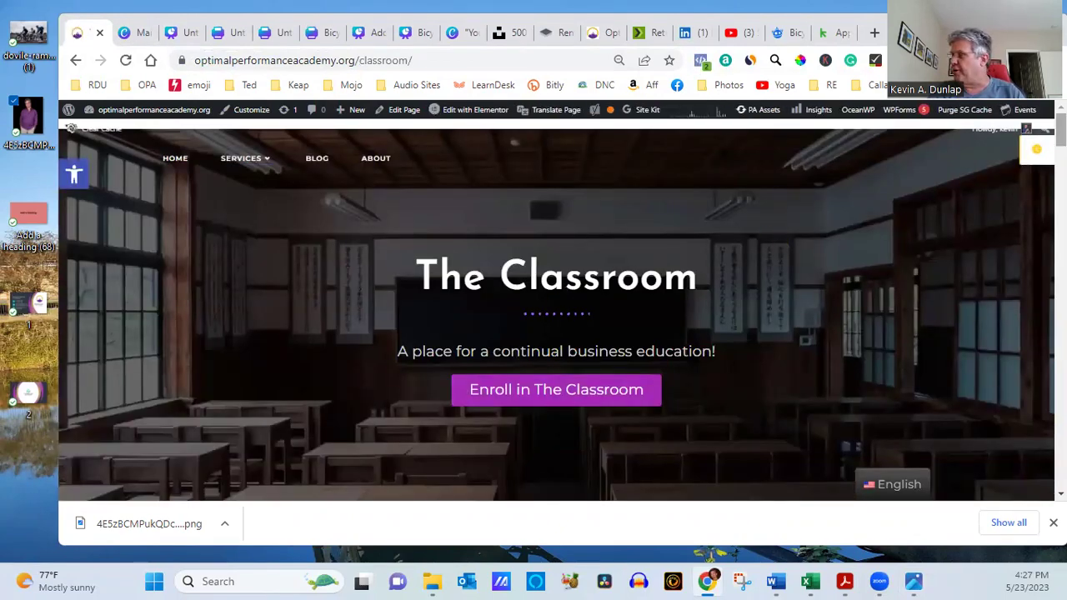
{"action": "scroll", "coordinate": [555, 308], "scroll_direction": "down", "scroll_amount": 5}
{"action": "scroll", "coordinate": [556, 308], "scroll_direction": "down", "scroll_amount": 15}
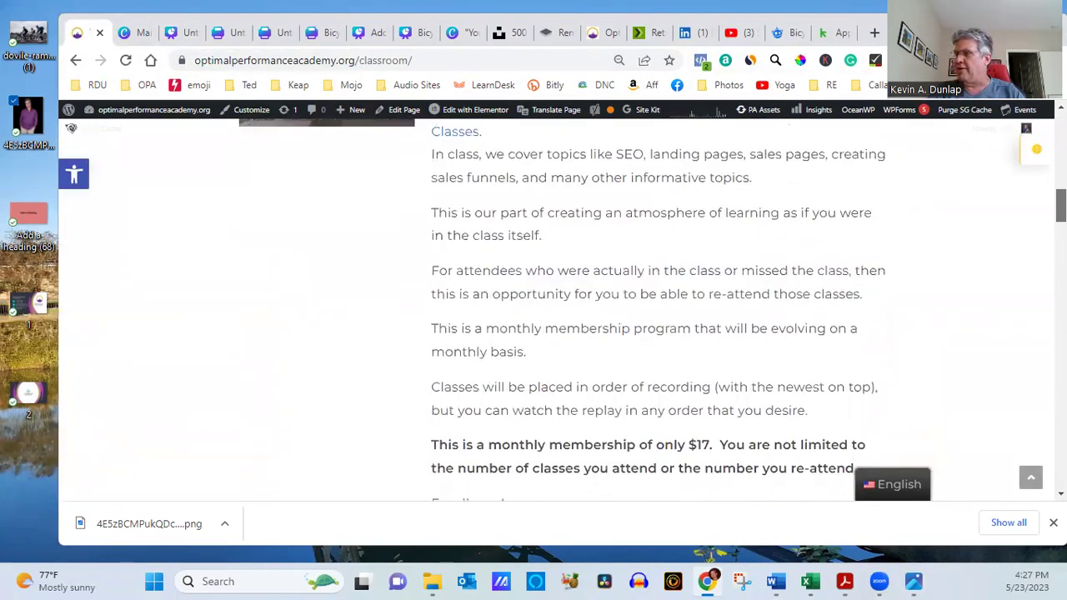
{"action": "scroll", "coordinate": [556, 308], "scroll_direction": "down", "scroll_amount": 7}
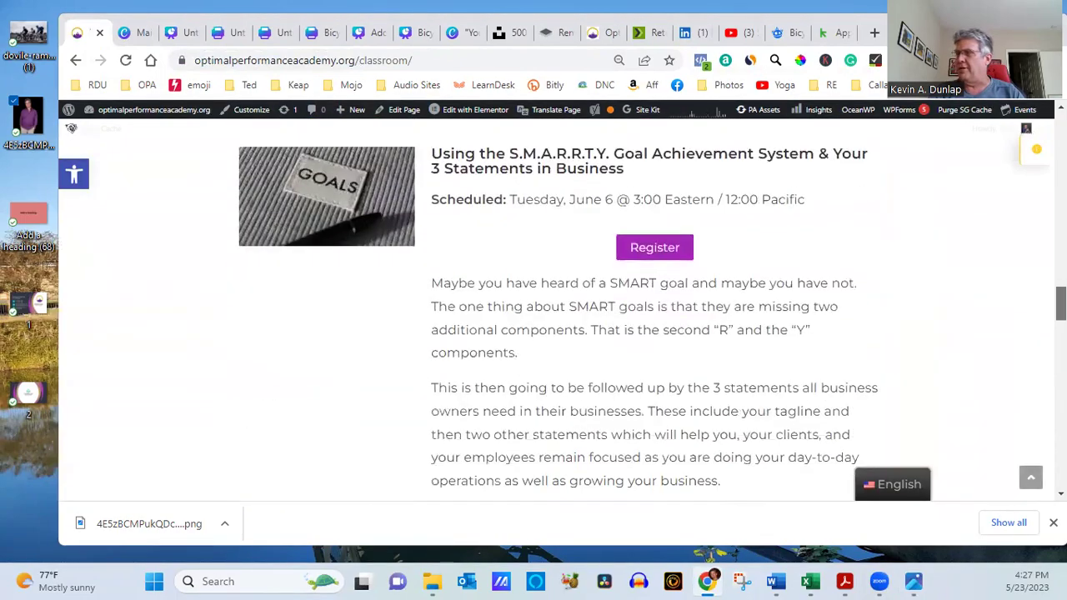
{"action": "scroll", "coordinate": [556, 308], "scroll_direction": "up", "scroll_amount": 4}
{"action": "scroll", "coordinate": [774, 271], "scroll_direction": "up", "scroll_amount": 8}
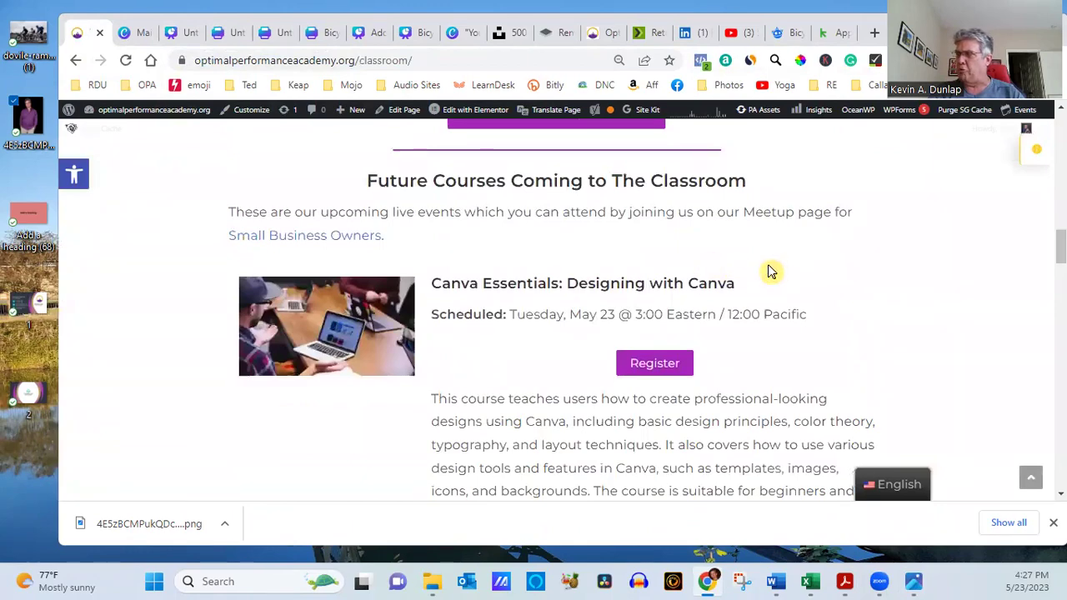
{"action": "left_click_drag", "start_coordinate": [1060, 246], "coordinate": [1060, 338]}
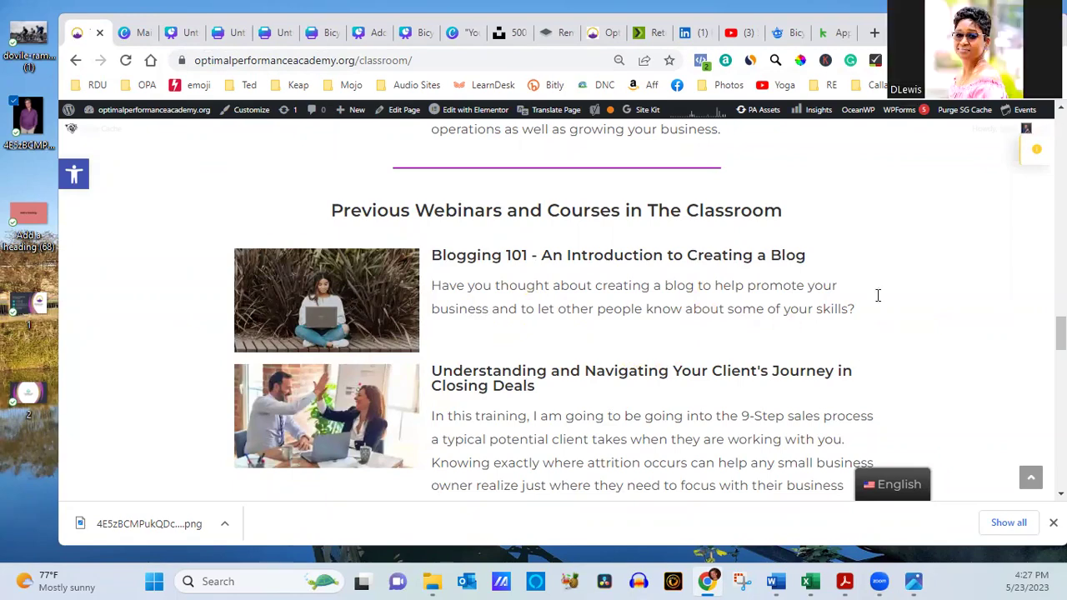
{"action": "left_click_drag", "start_coordinate": [1061, 334], "coordinate": [1060, 225]}
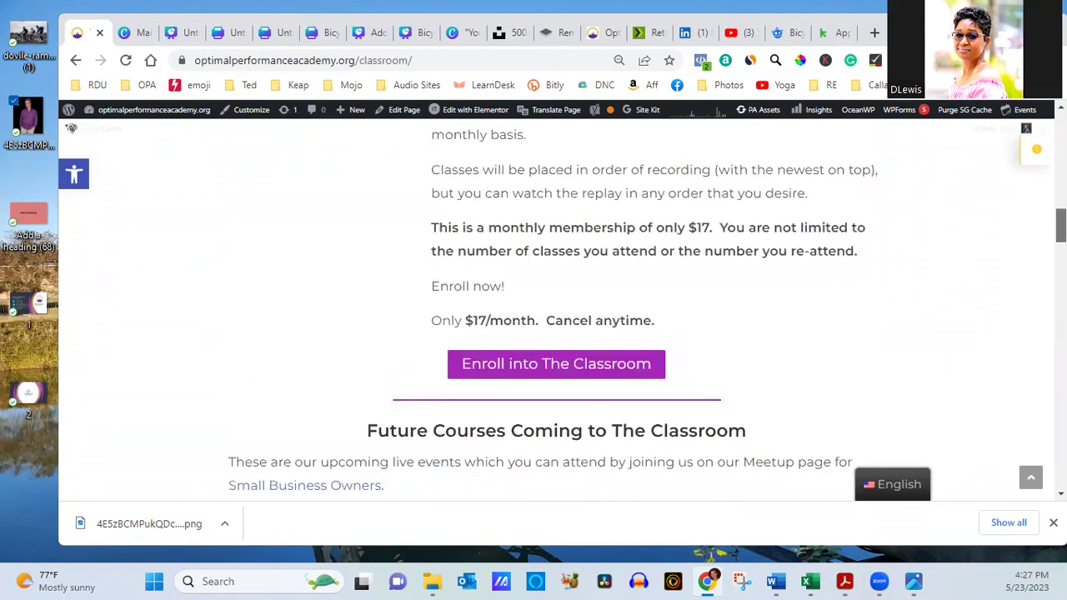
{"action": "left_click_drag", "start_coordinate": [1060, 225], "coordinate": [1060, 230]}
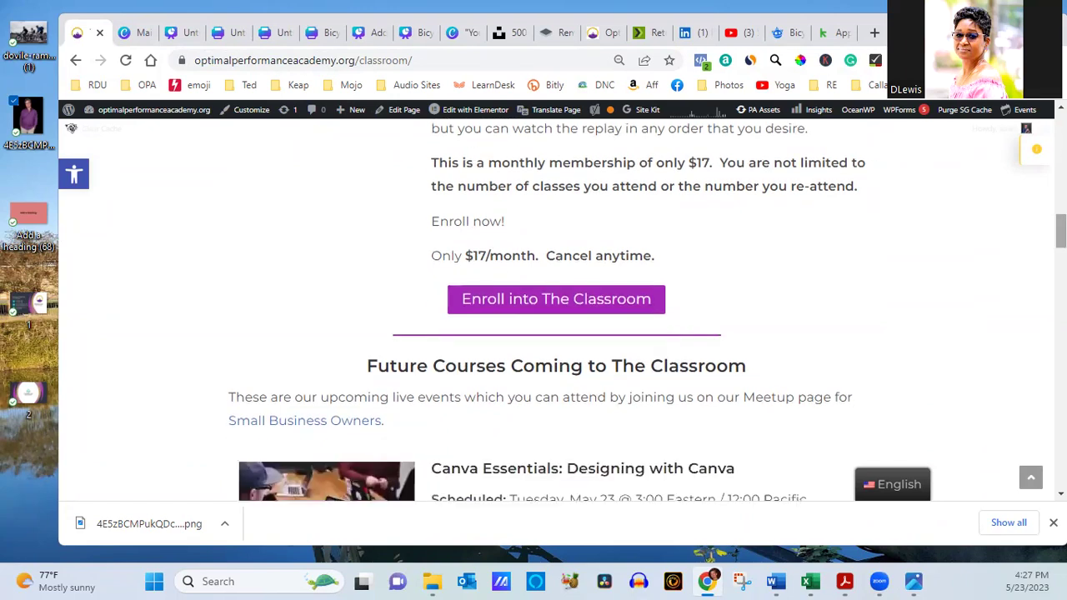
- Replace the Freepik bicycle search page with the sharepoint.com site
{"action": "left_click", "coordinate": [794, 37]}
{"action": "left_click", "coordinate": [412, 65]}
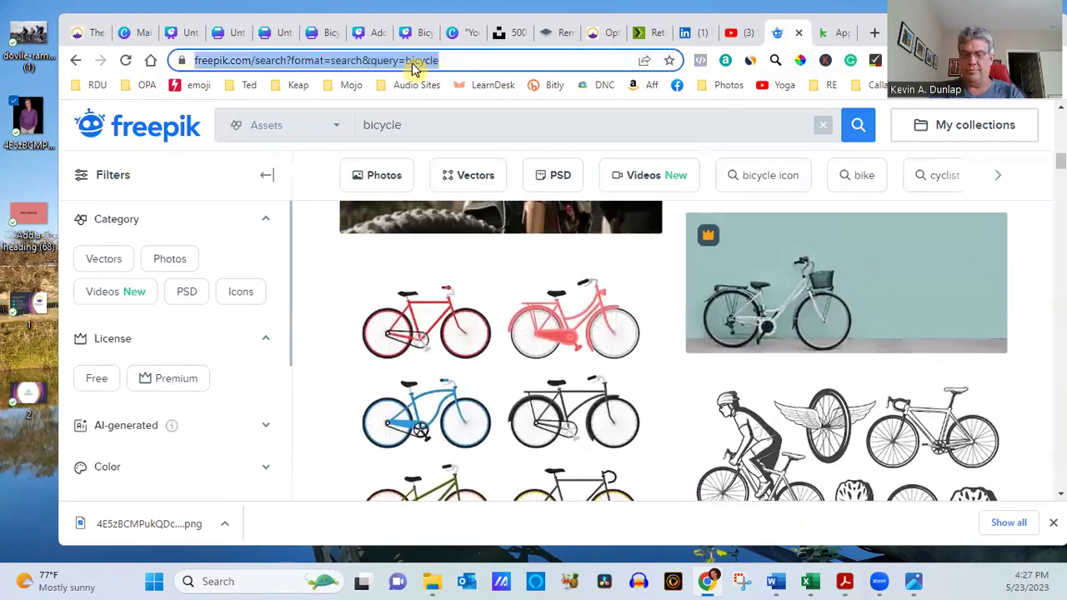
{"action": "type", "text": "sharepoi"}
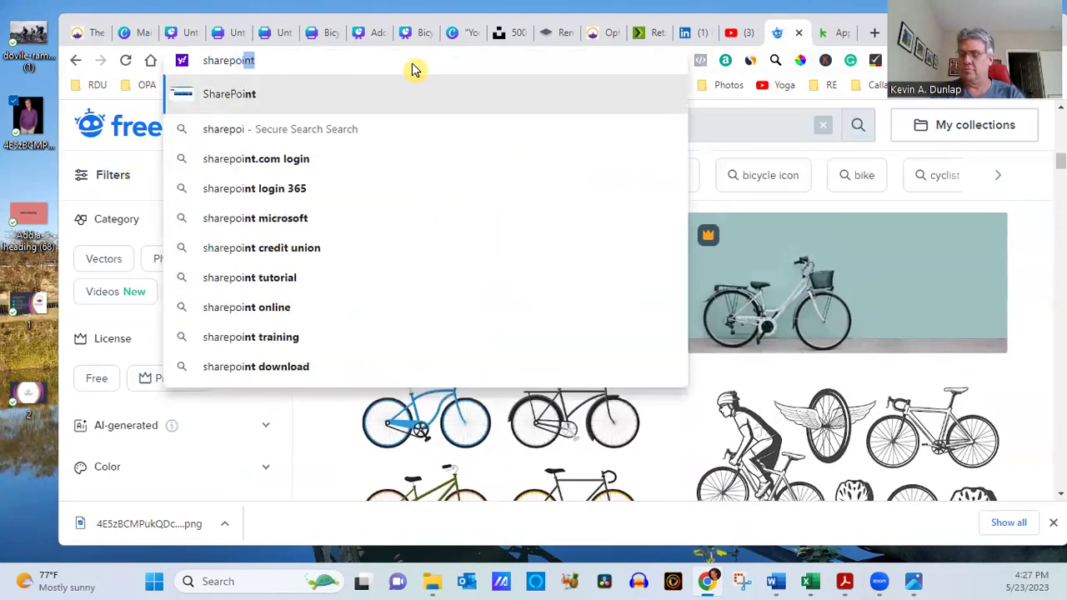
{"action": "type", "text": "nt.co"}
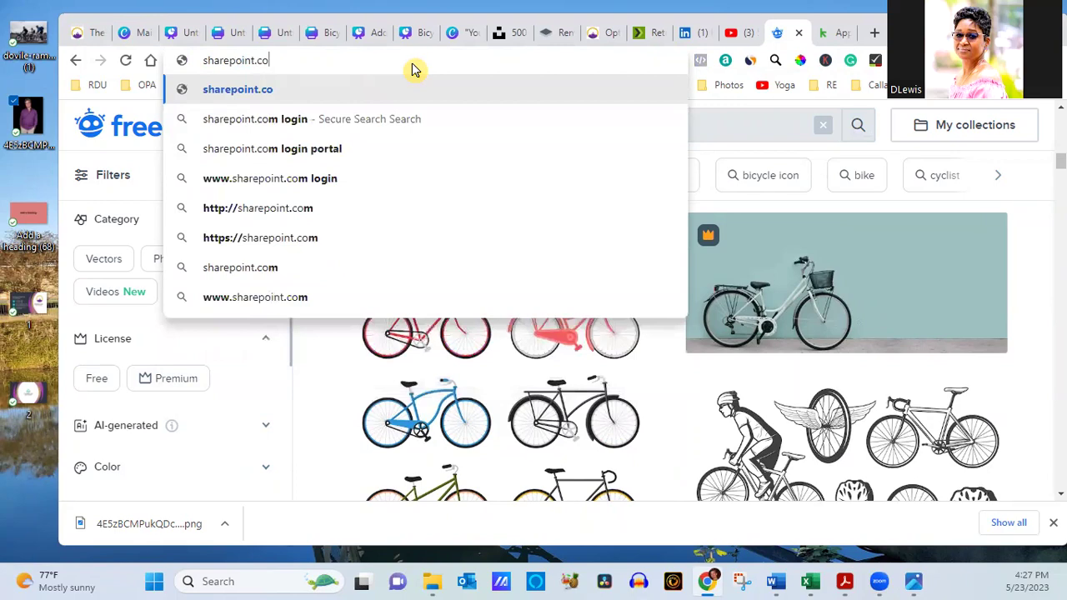
{"action": "type", "text": "m"}
{"action": "key", "text": "Return"}
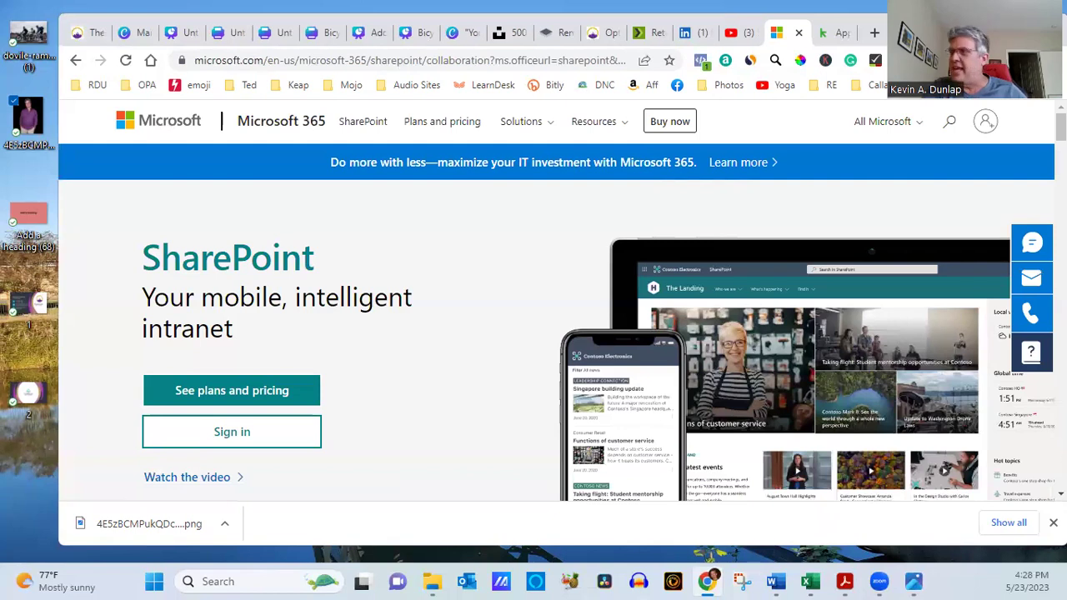
{"action": "left_click", "coordinate": [136, 34]}
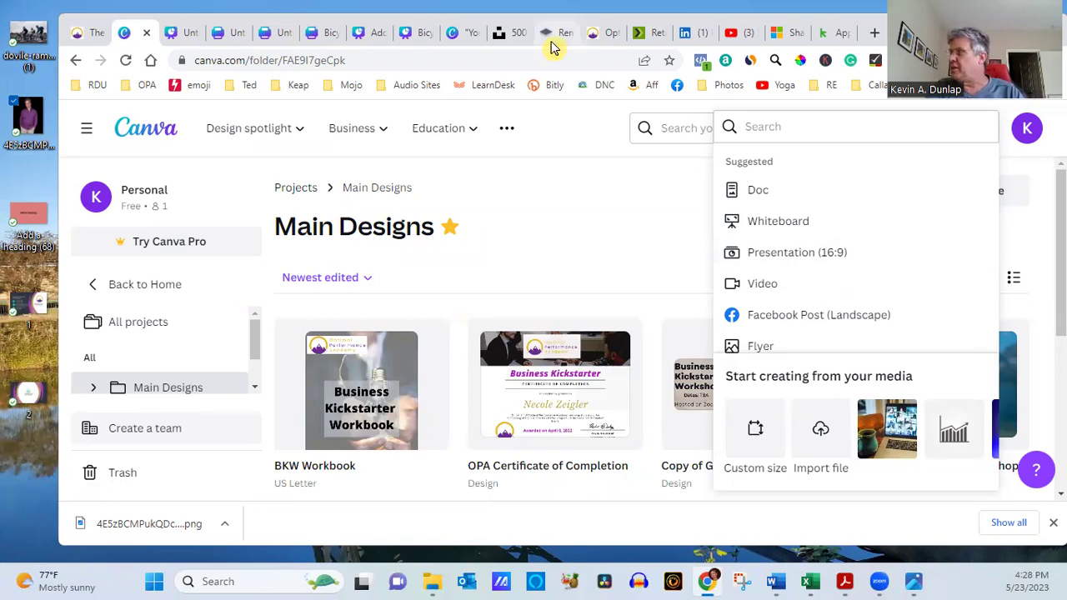
{"action": "left_click", "coordinate": [791, 35]}
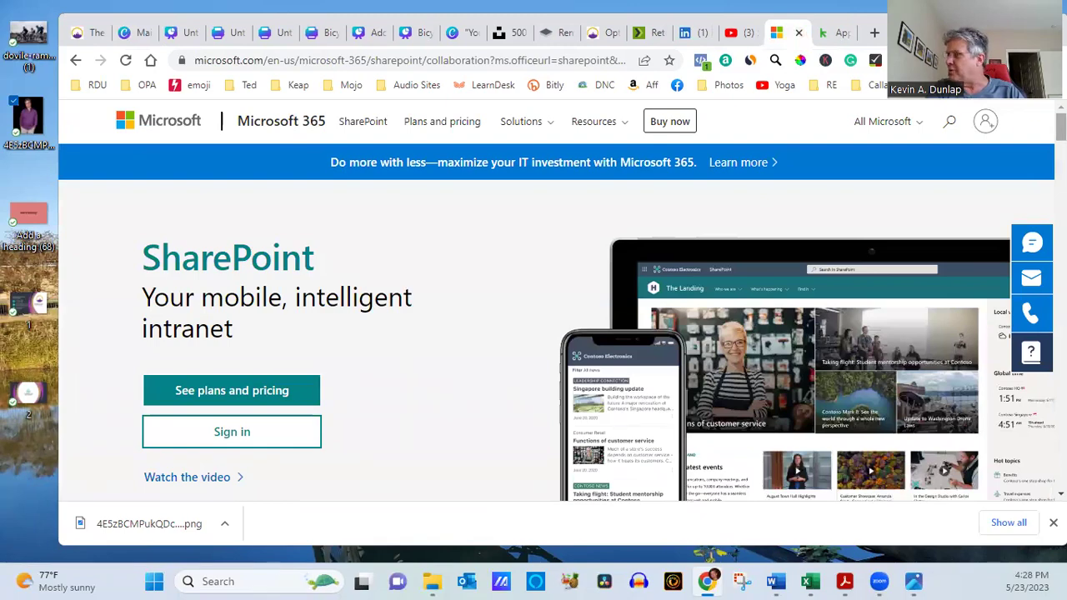
{"action": "scroll", "coordinate": [533, 333], "scroll_direction": "down", "scroll_amount": 3}
{"action": "scroll", "coordinate": [533, 334], "scroll_direction": "up", "scroll_amount": 3}
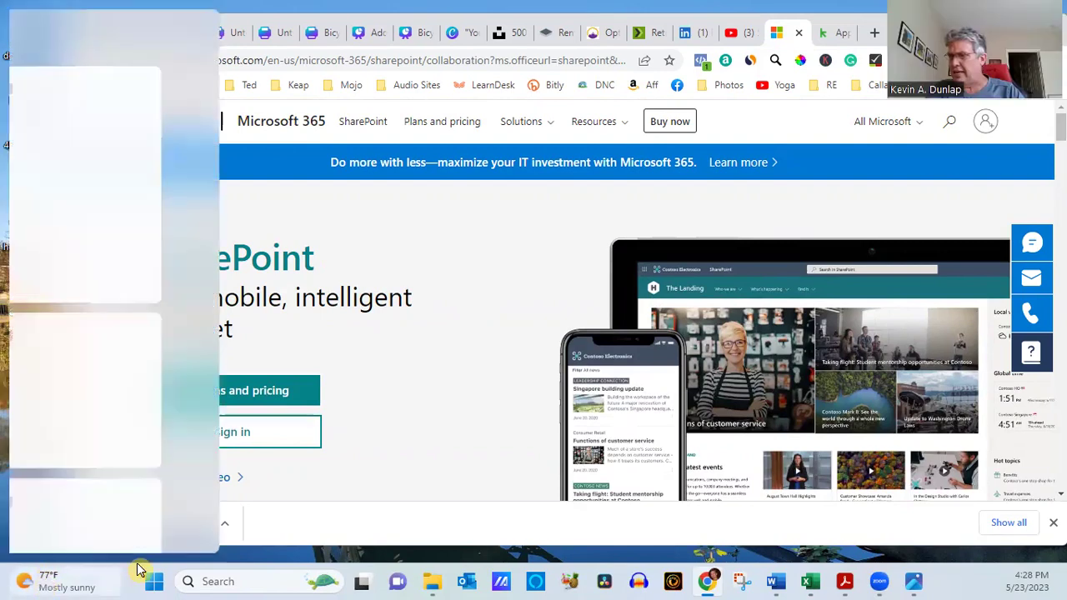
- Switch to PowerPoint, create a blank presentation and place the red "Add a heading" image from the desktop on its slide
{"action": "left_click", "coordinate": [155, 586]}
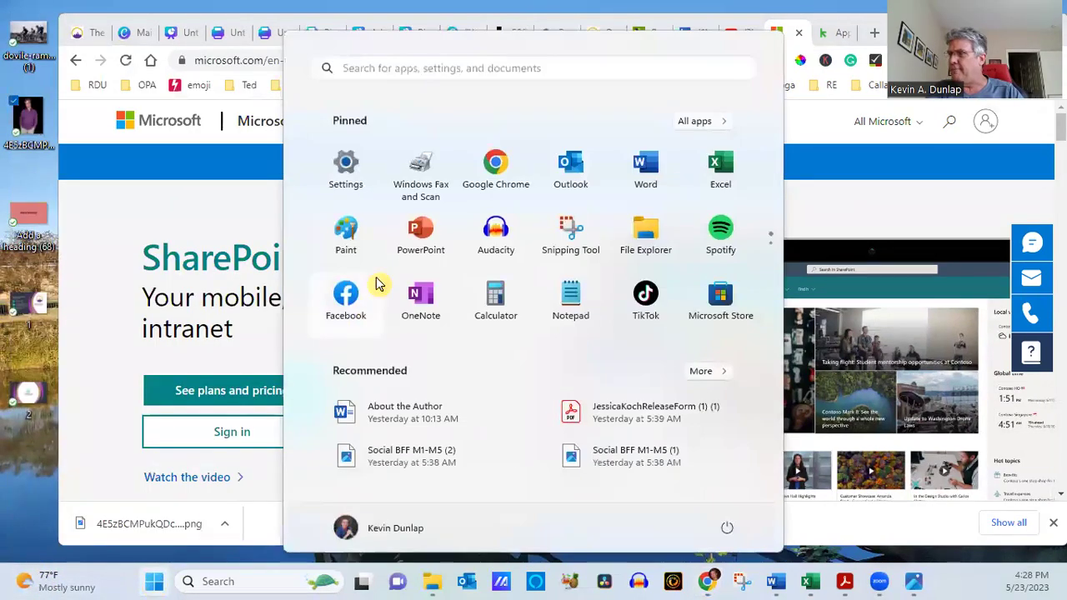
{"action": "left_click", "coordinate": [422, 243]}
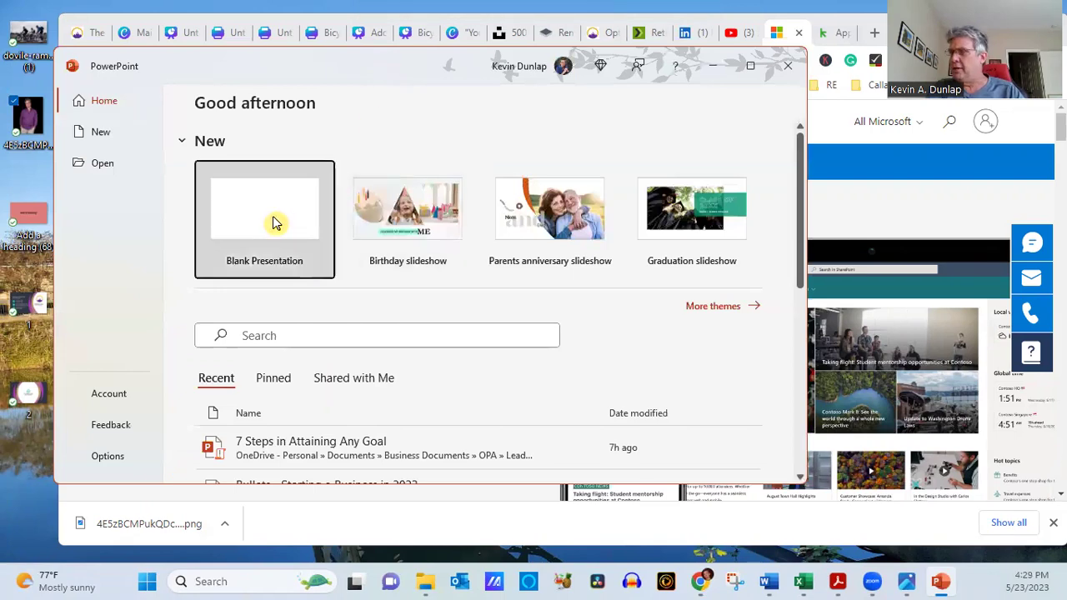
{"action": "left_click", "coordinate": [276, 221]}
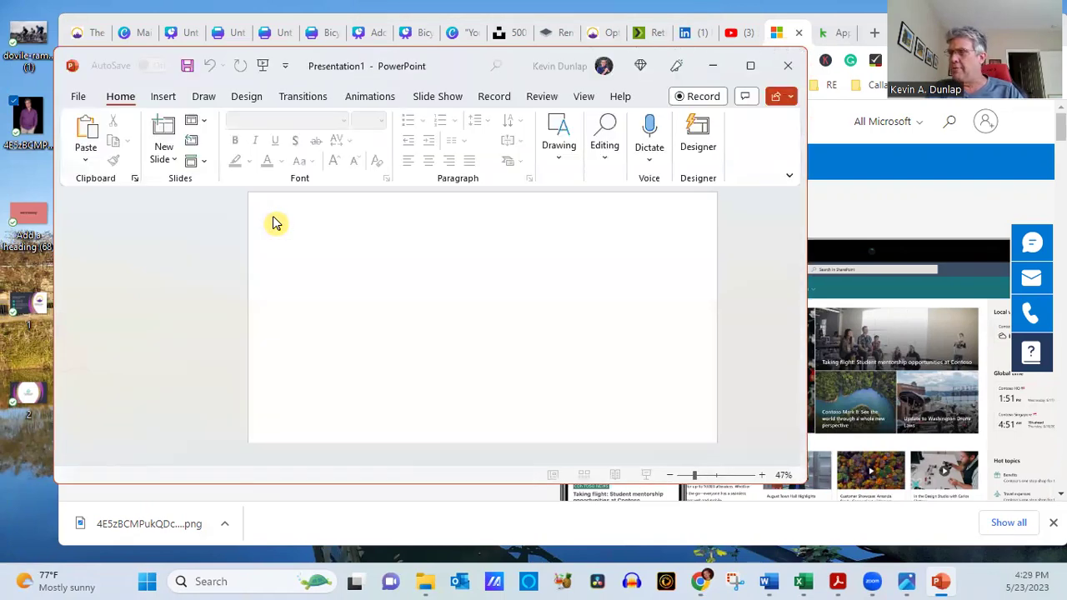
{"action": "left_click", "coordinate": [17, 215]}
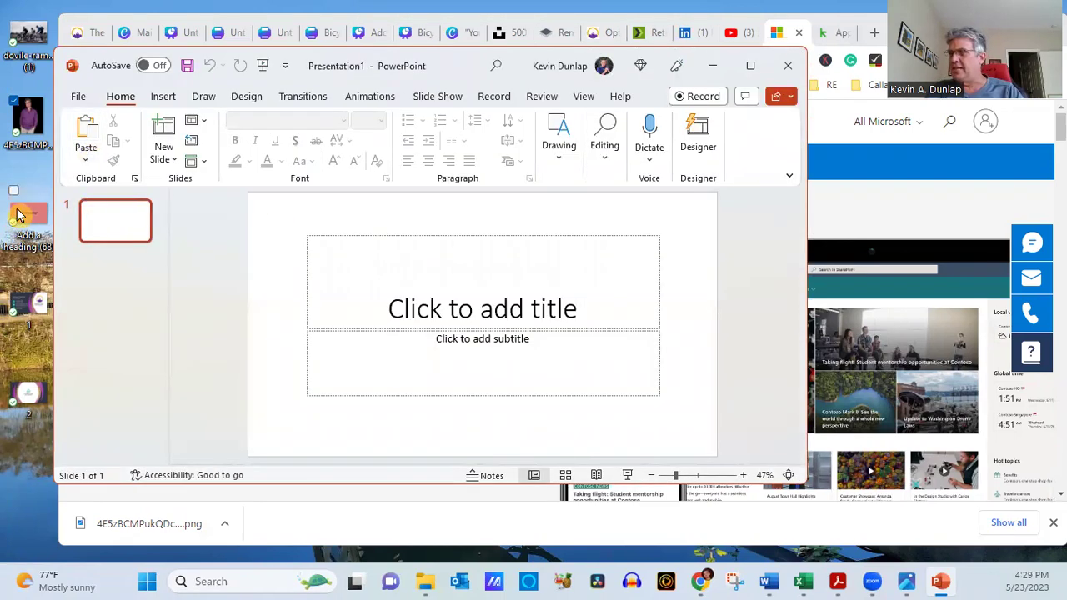
{"action": "left_click_drag", "start_coordinate": [17, 215], "coordinate": [302, 327]}
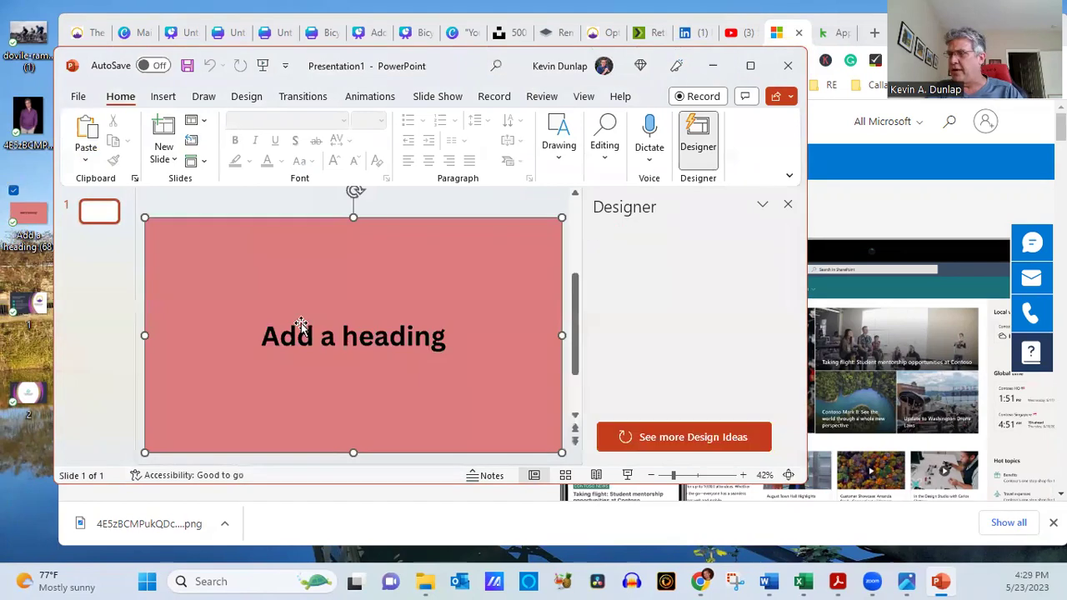